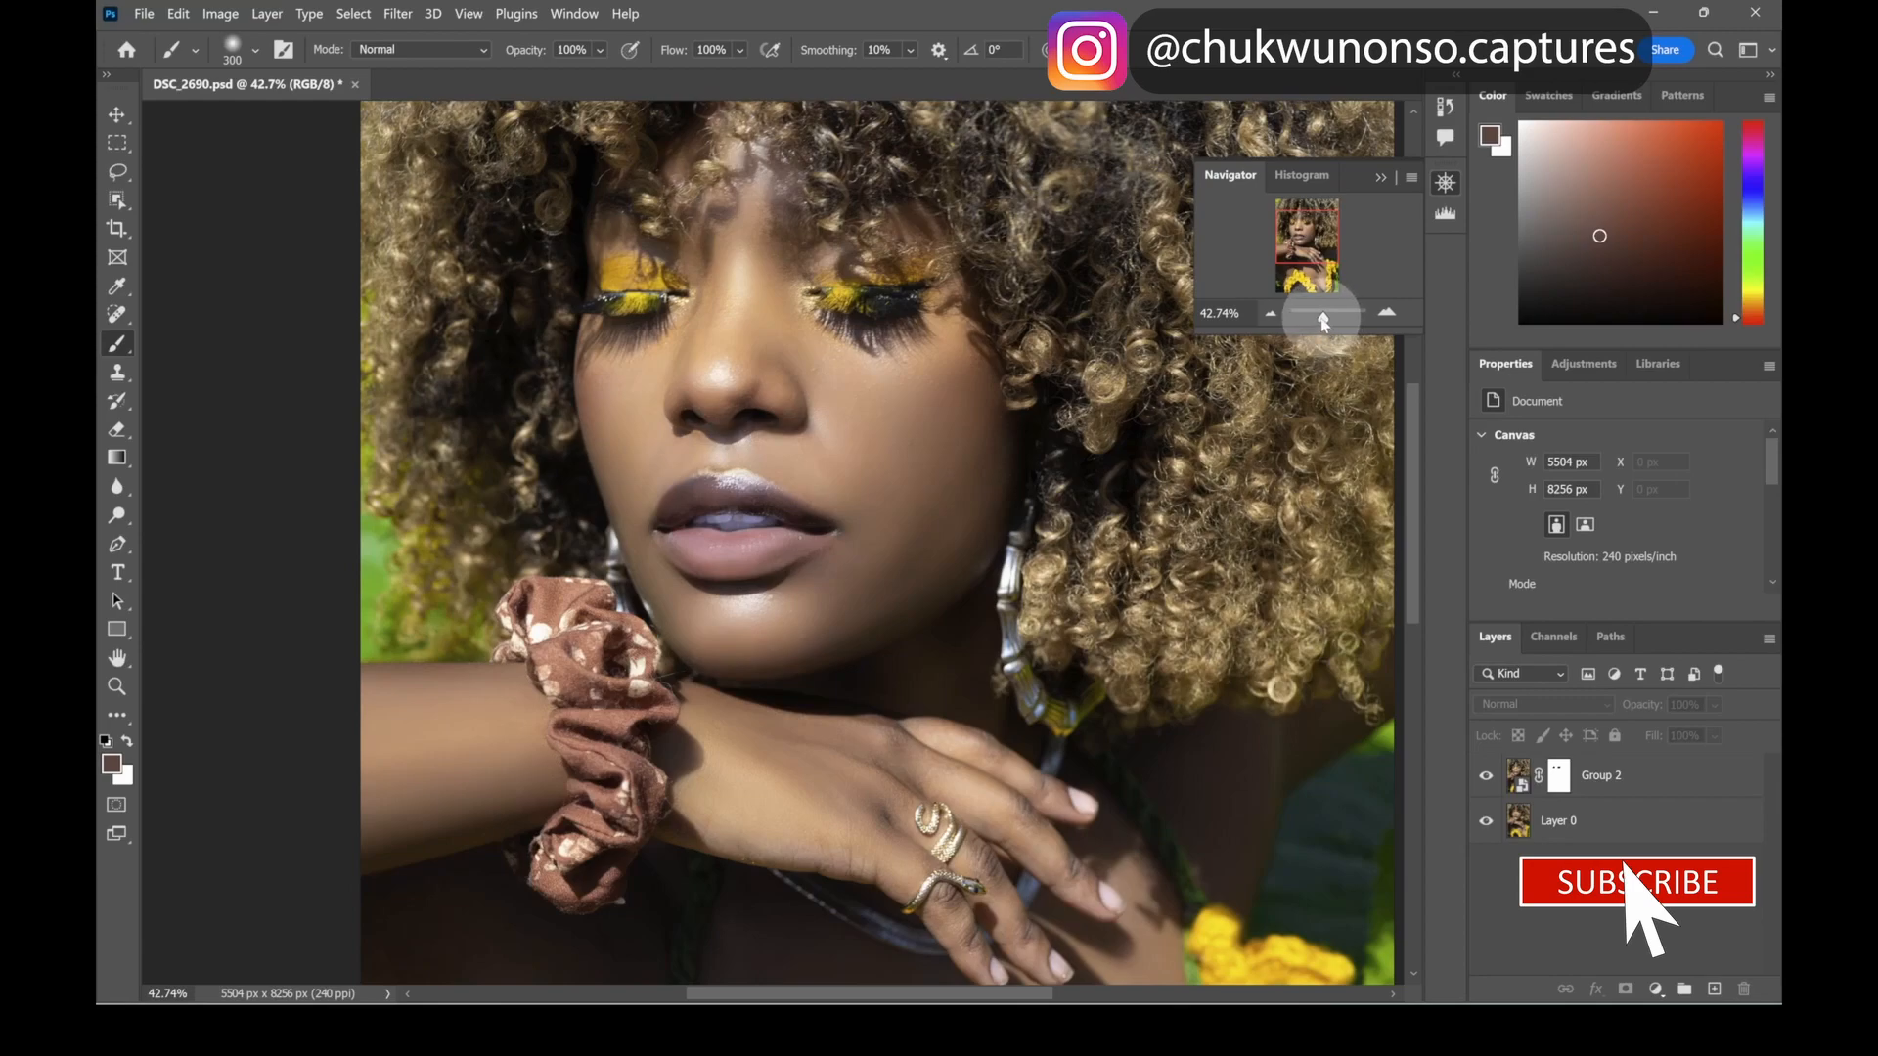
- Compare the whole portrait with and without the Group 2 retouching
left_click_drag(1324, 321, 1323, 320)
key("space")
left_click_drag(900, 536, 906, 479)
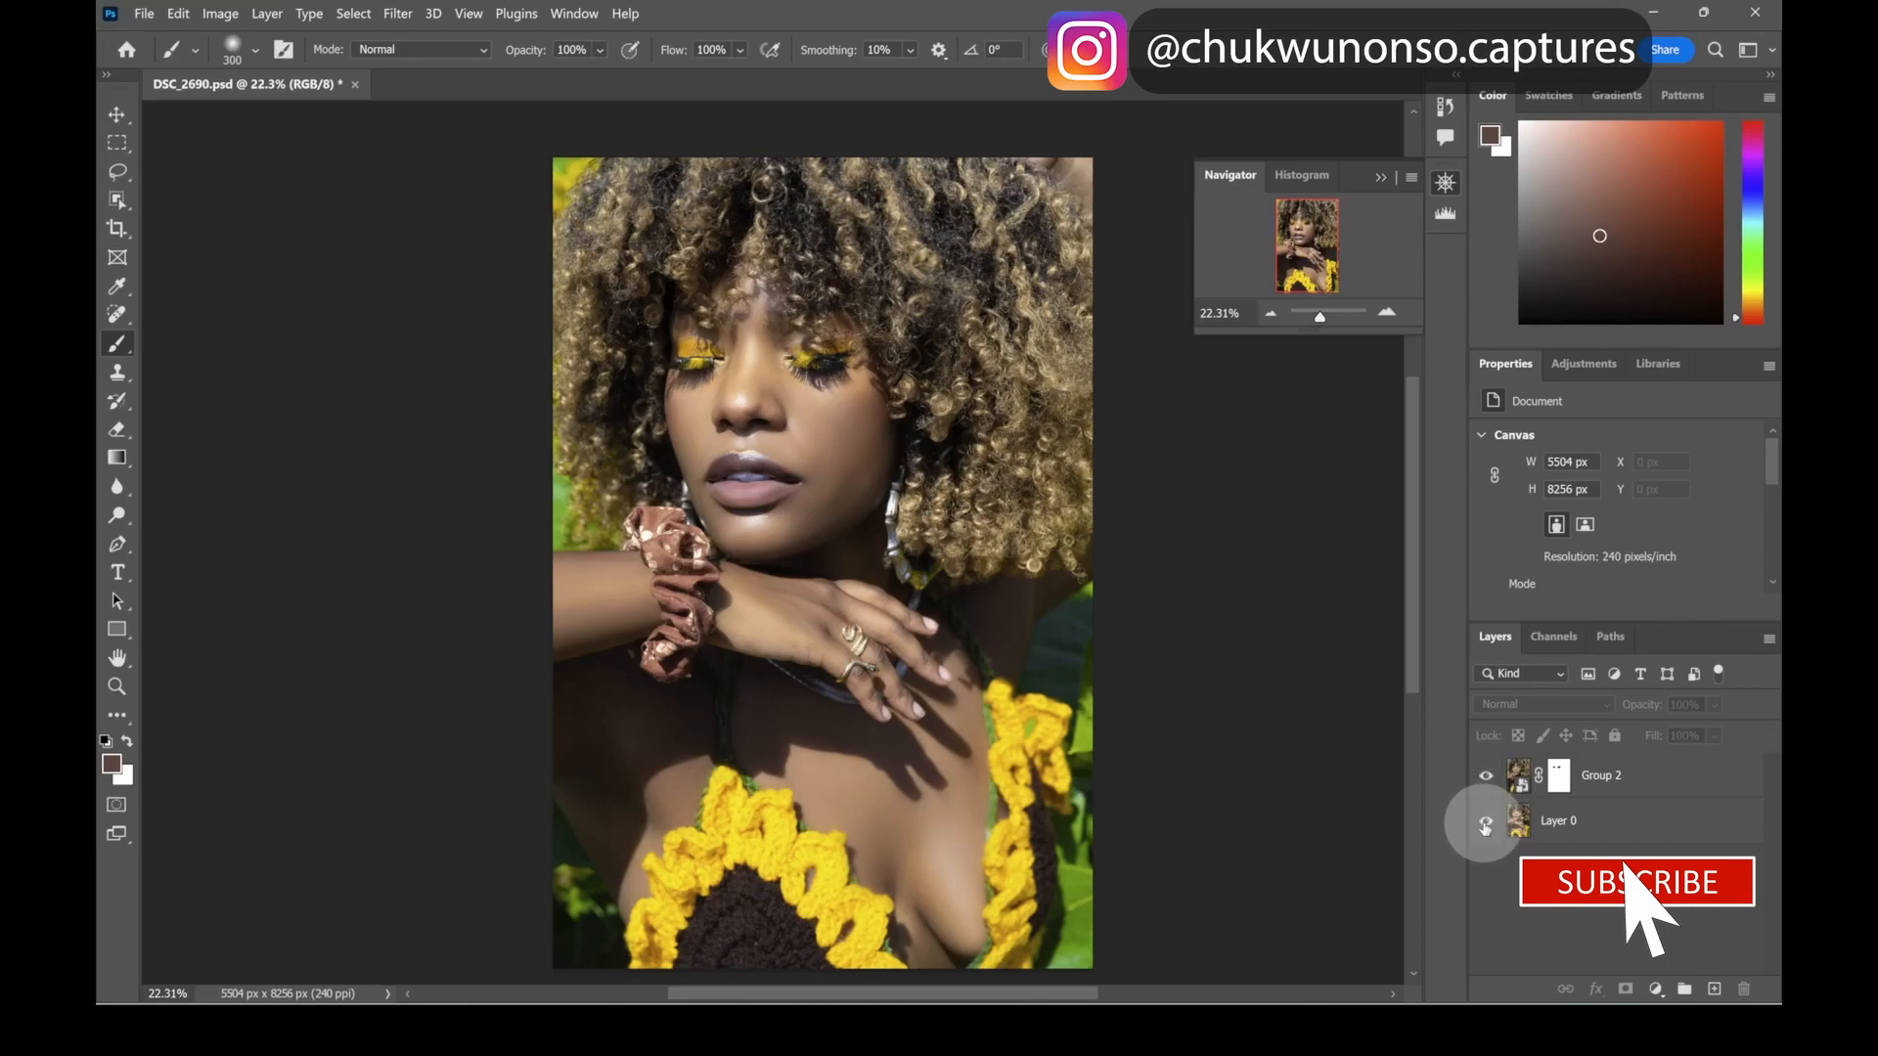
left_click(1486, 778)
left_click(1485, 776)
left_click(1486, 772)
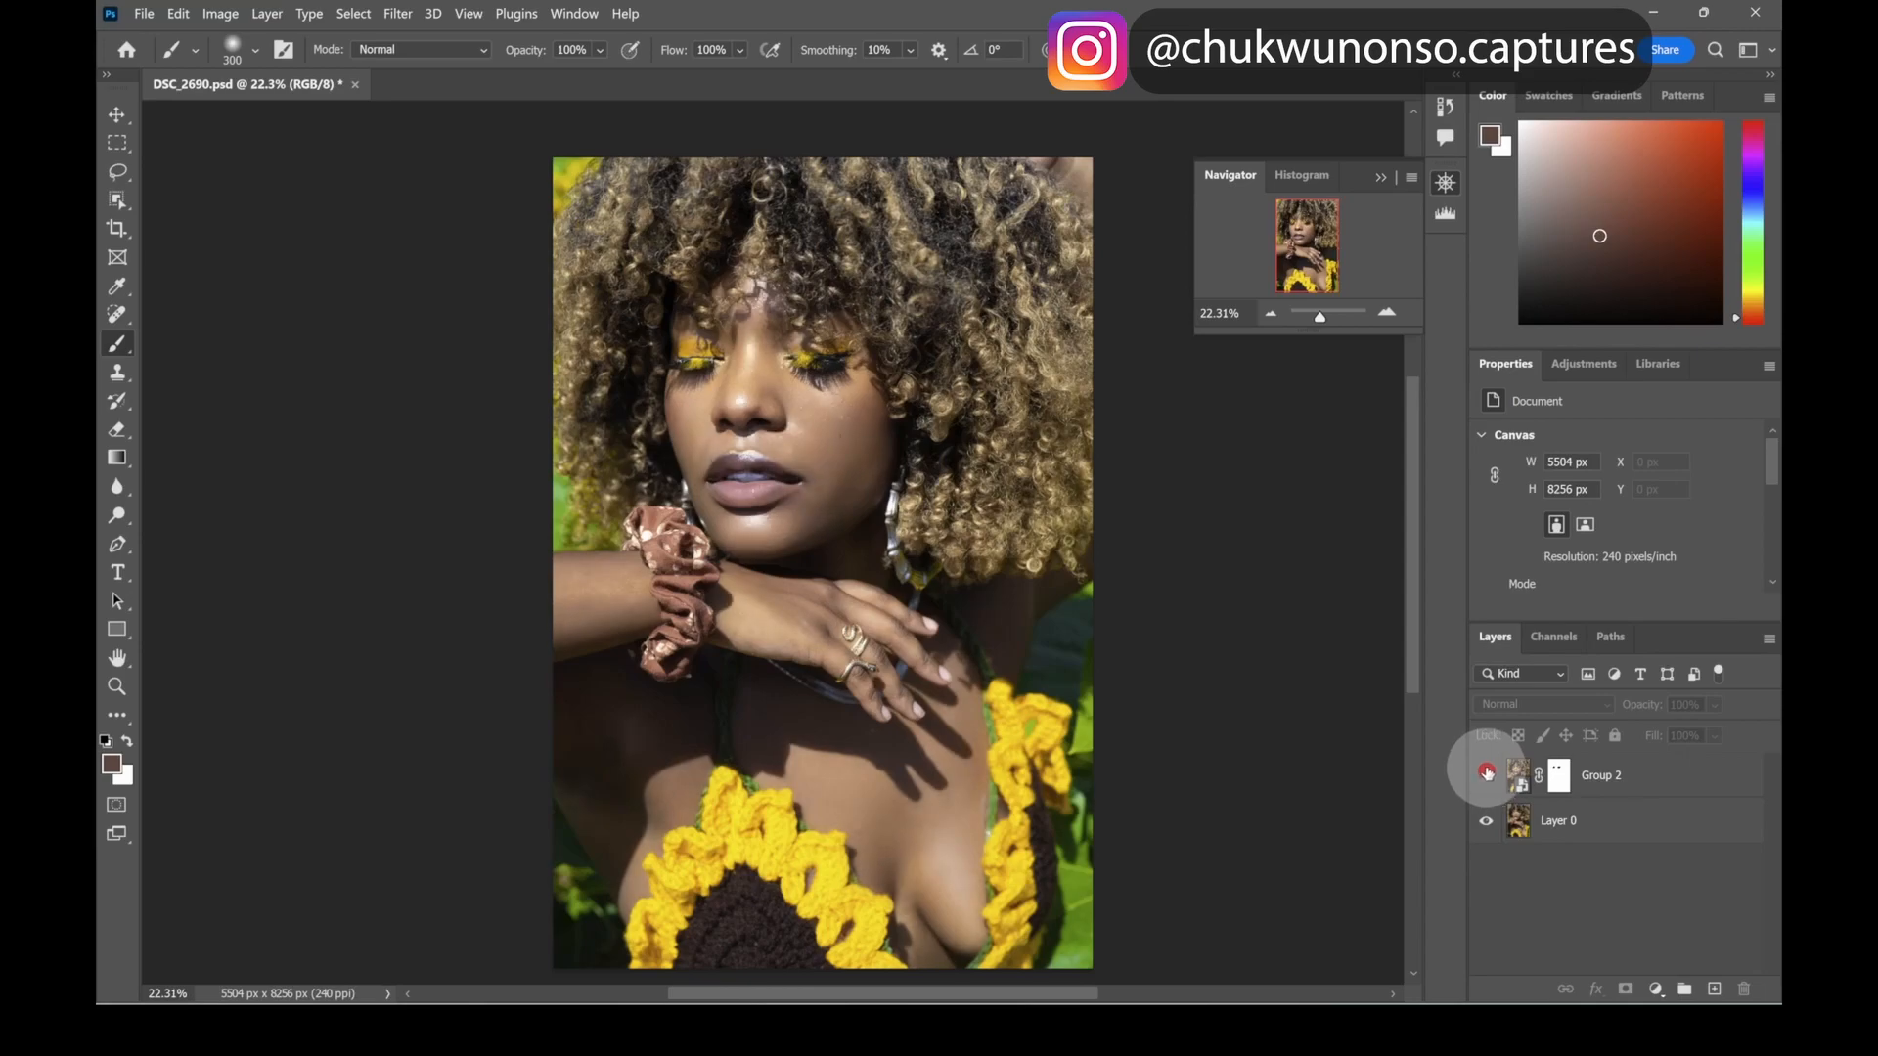
left_click(1487, 773)
left_click(1488, 775)
left_click(1489, 778)
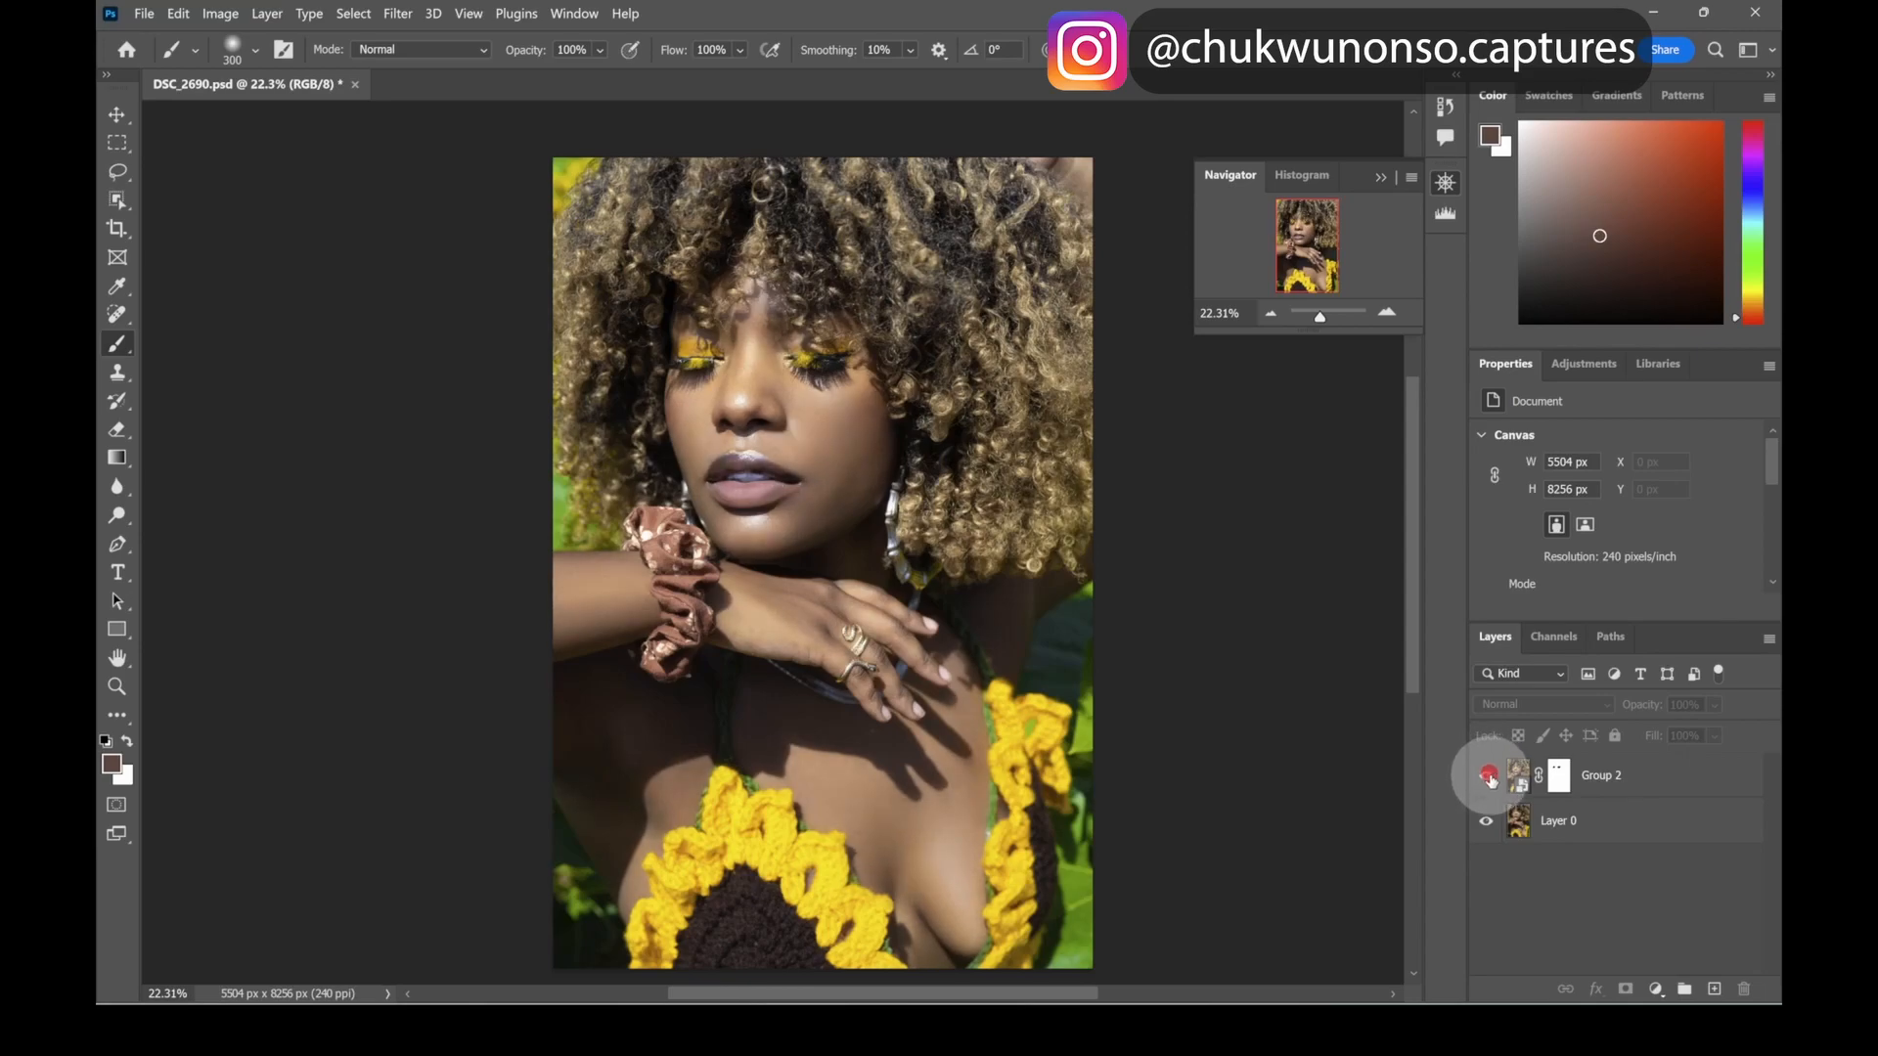
left_click(1489, 774)
left_click(1491, 775)
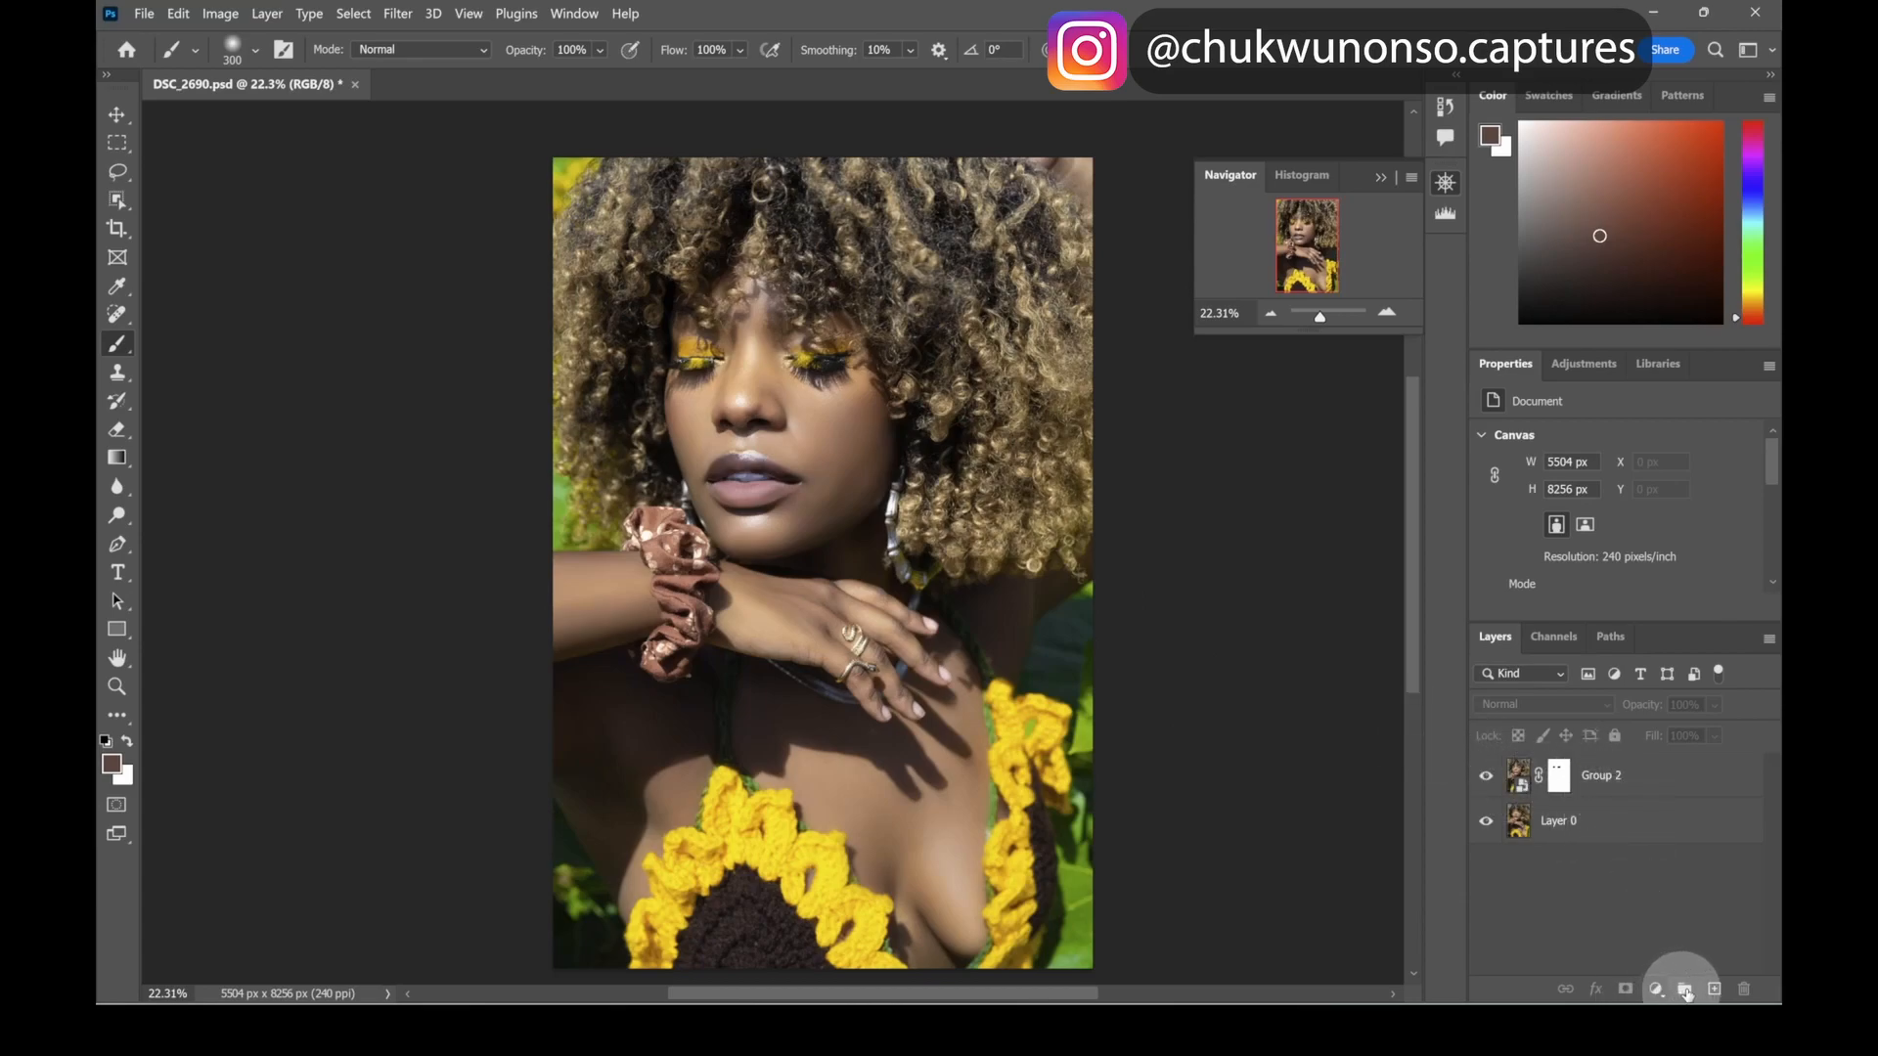
- Create a new layer group above the Group 2 layer
left_click(1684, 991)
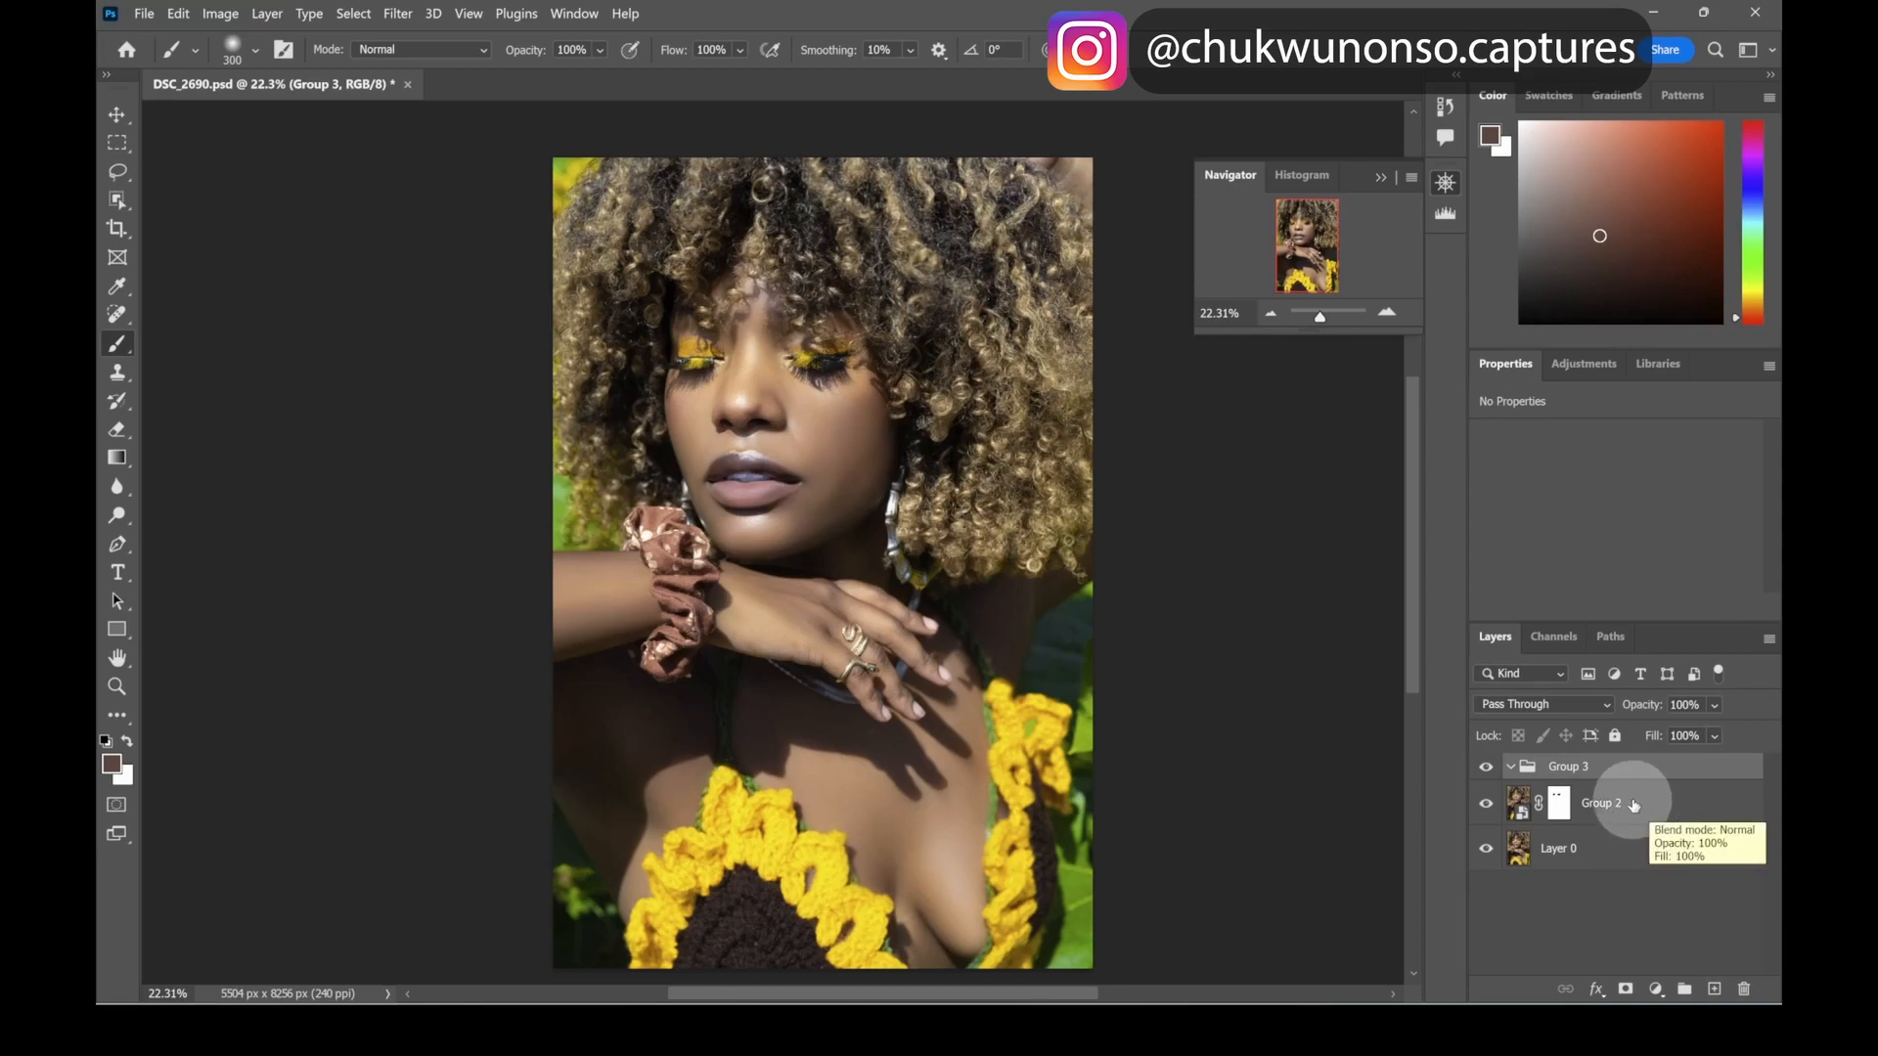
- Inspect the retouched skin on the face up close and check it against the overall portrait
left_click(1486, 803)
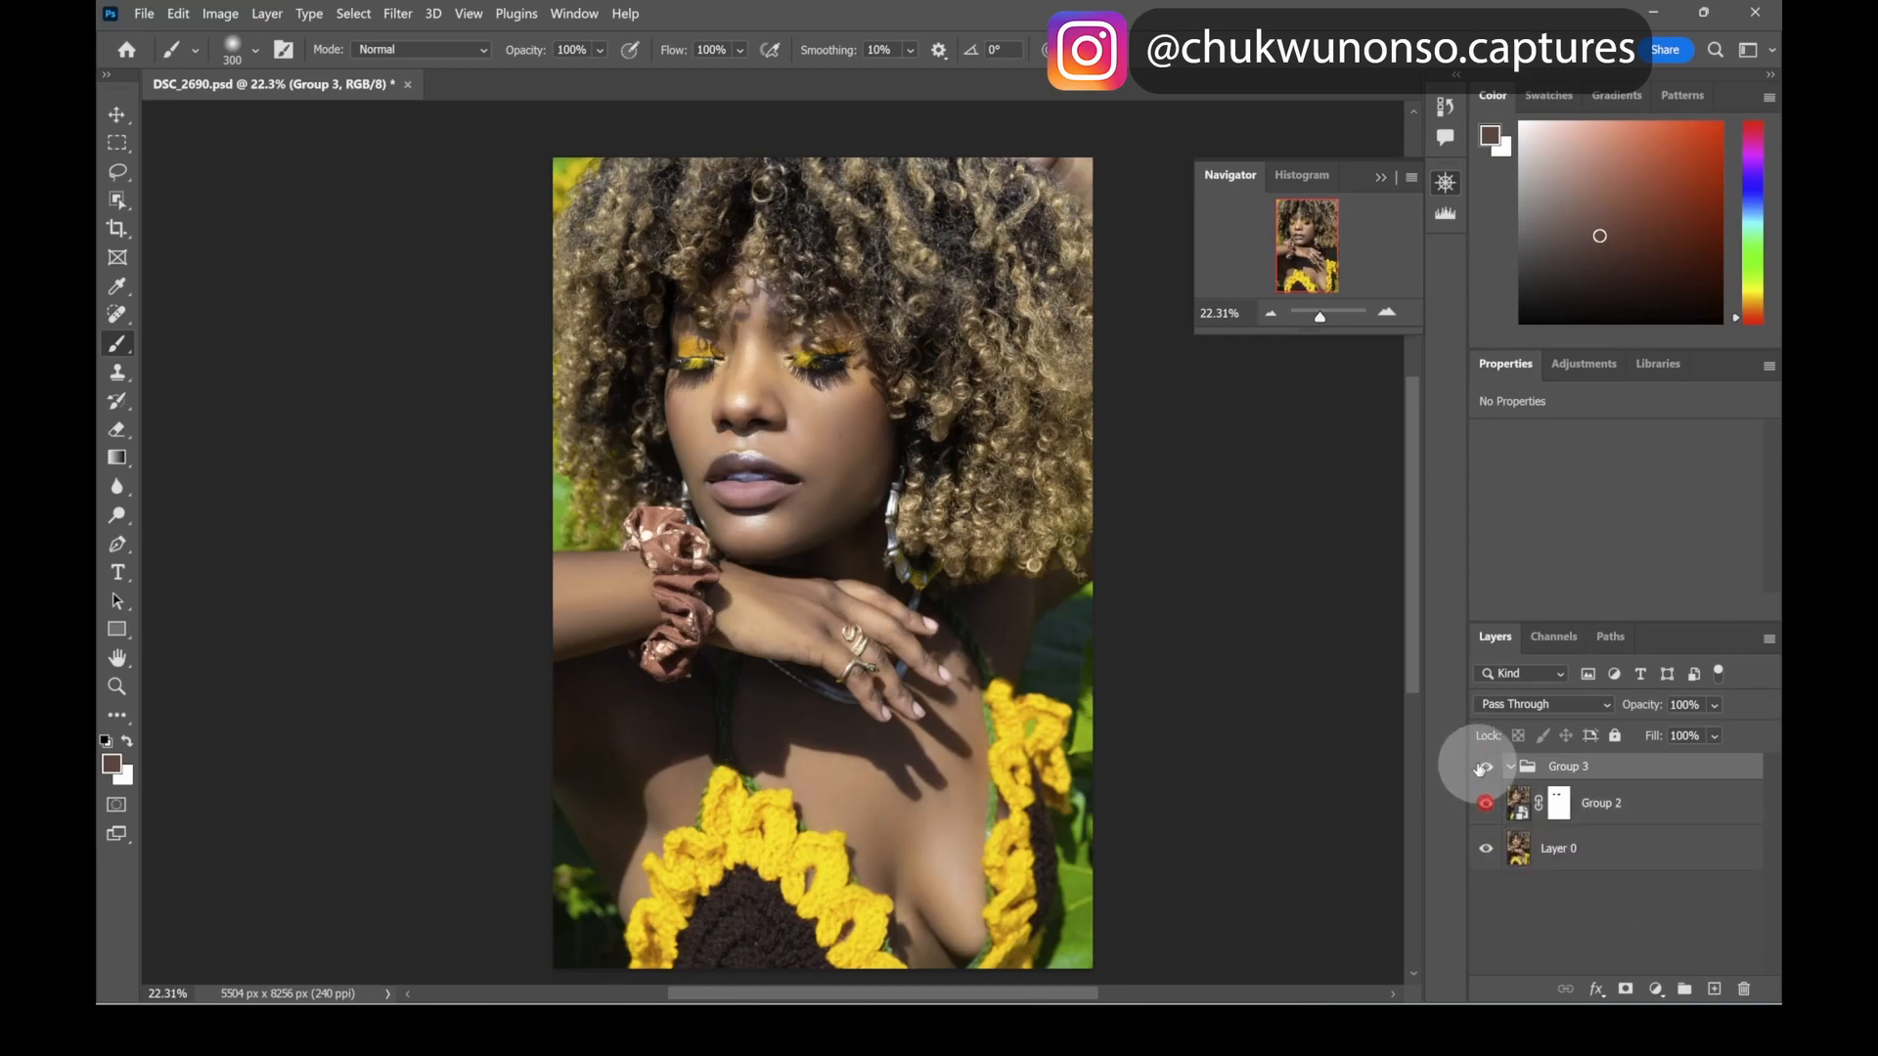
left_click_drag(1320, 315, 1323, 315)
key("space")
left_click_drag(910, 347, 906, 524)
left_click_drag(1317, 321, 1324, 310)
key("space")
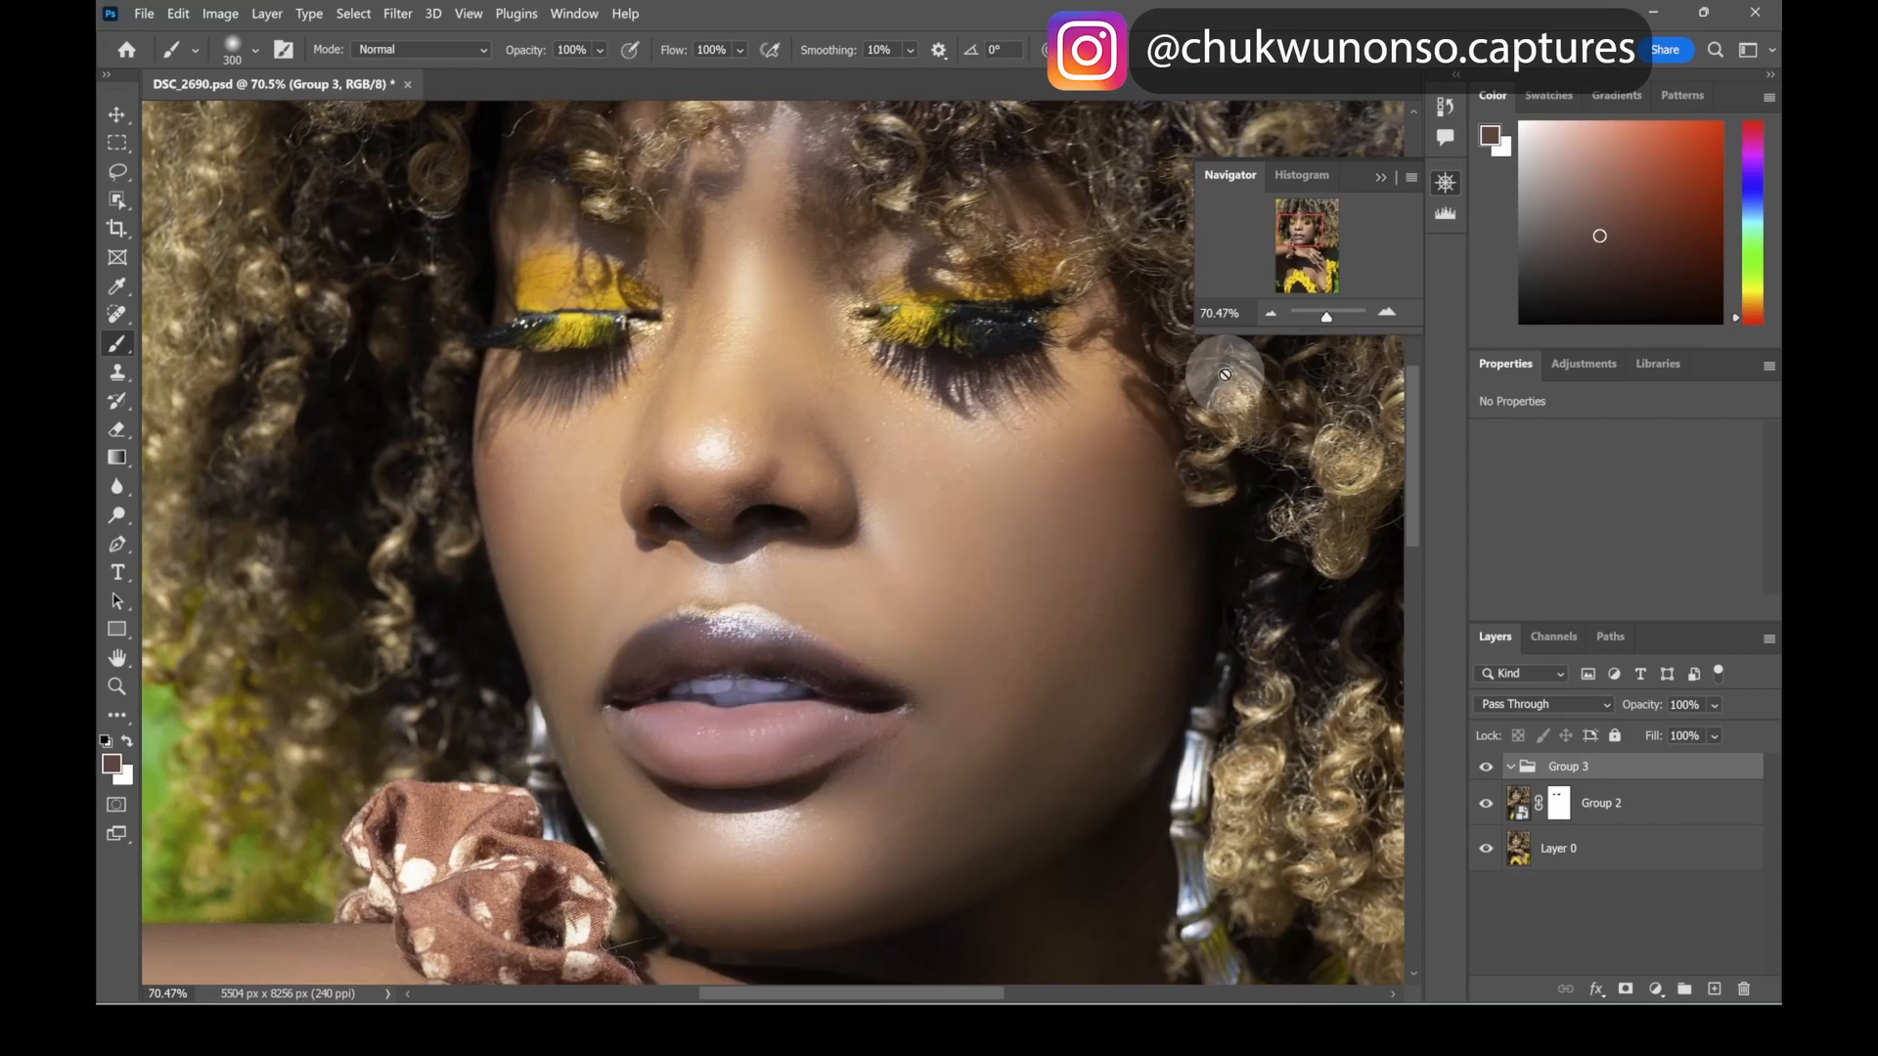
left_click(1327, 320)
left_click_drag(1327, 320, 1321, 315)
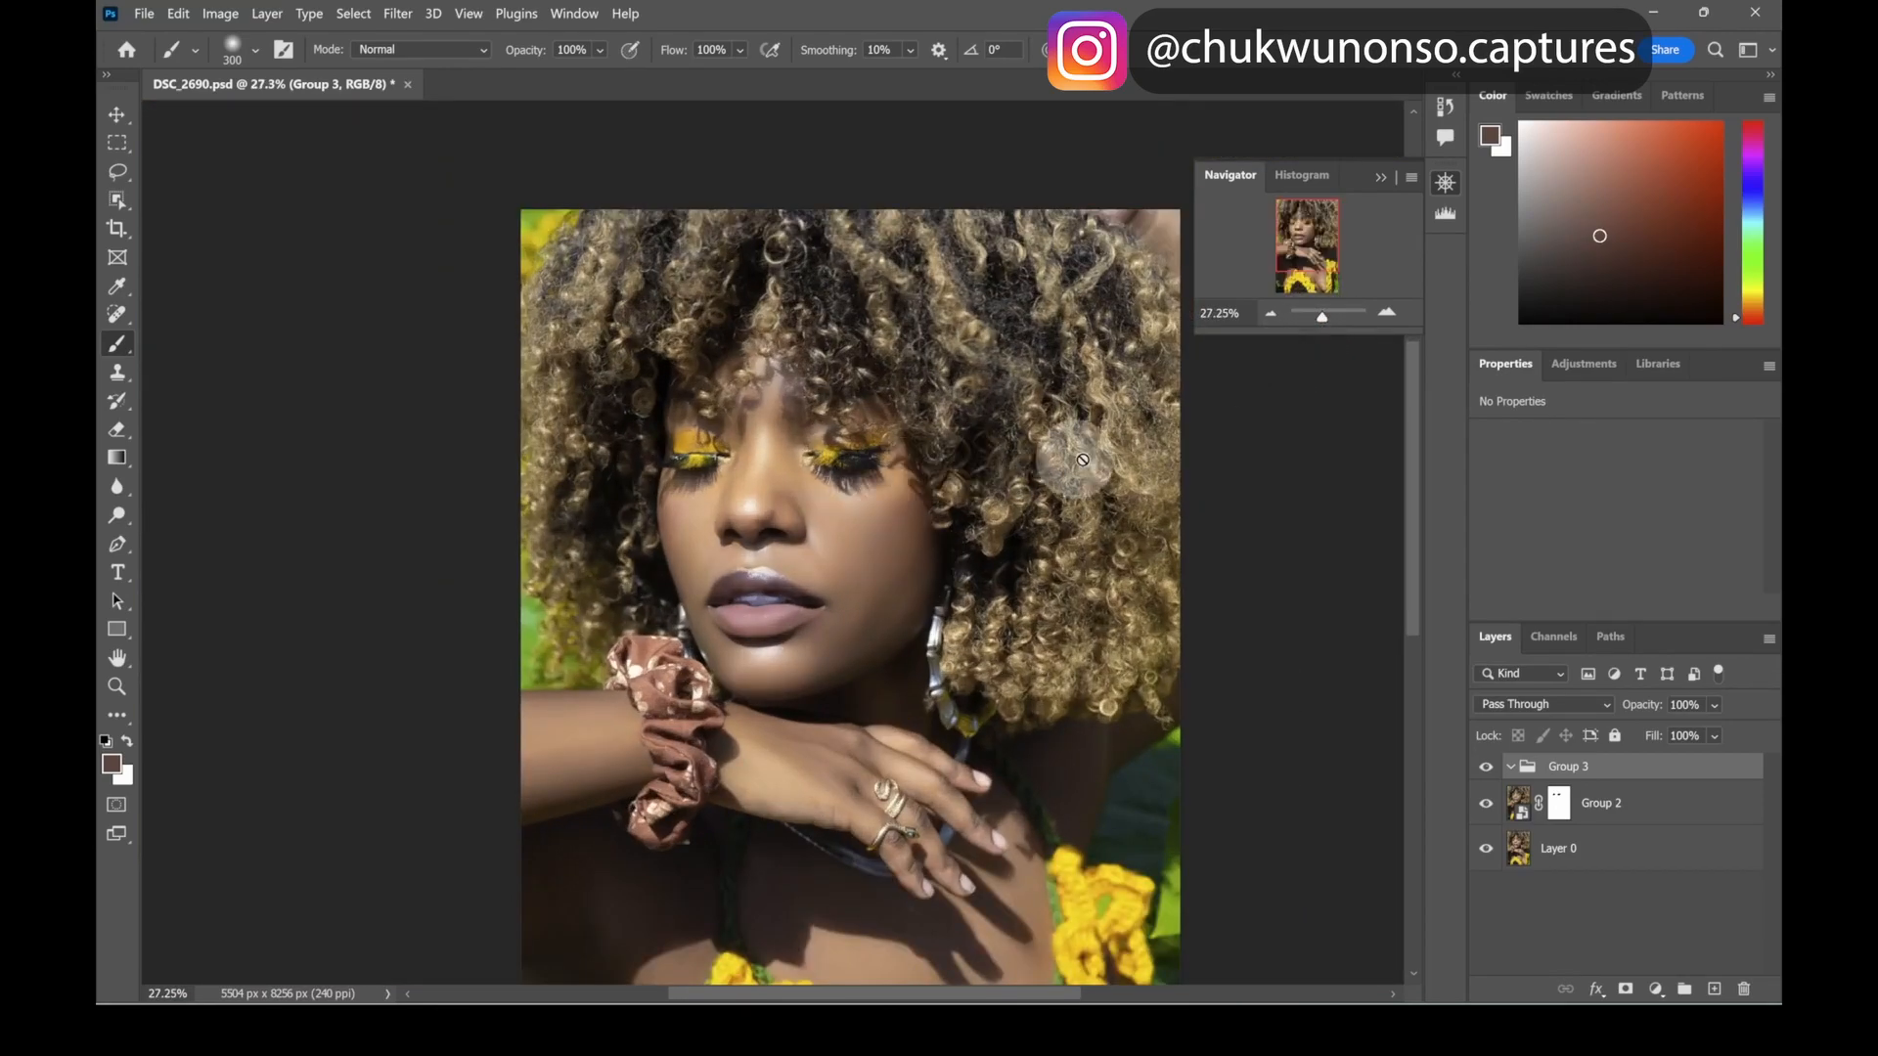
- Move the Group 2 and Layer 0 layers together into Group 3 and collapse the group
left_click(1637, 805)
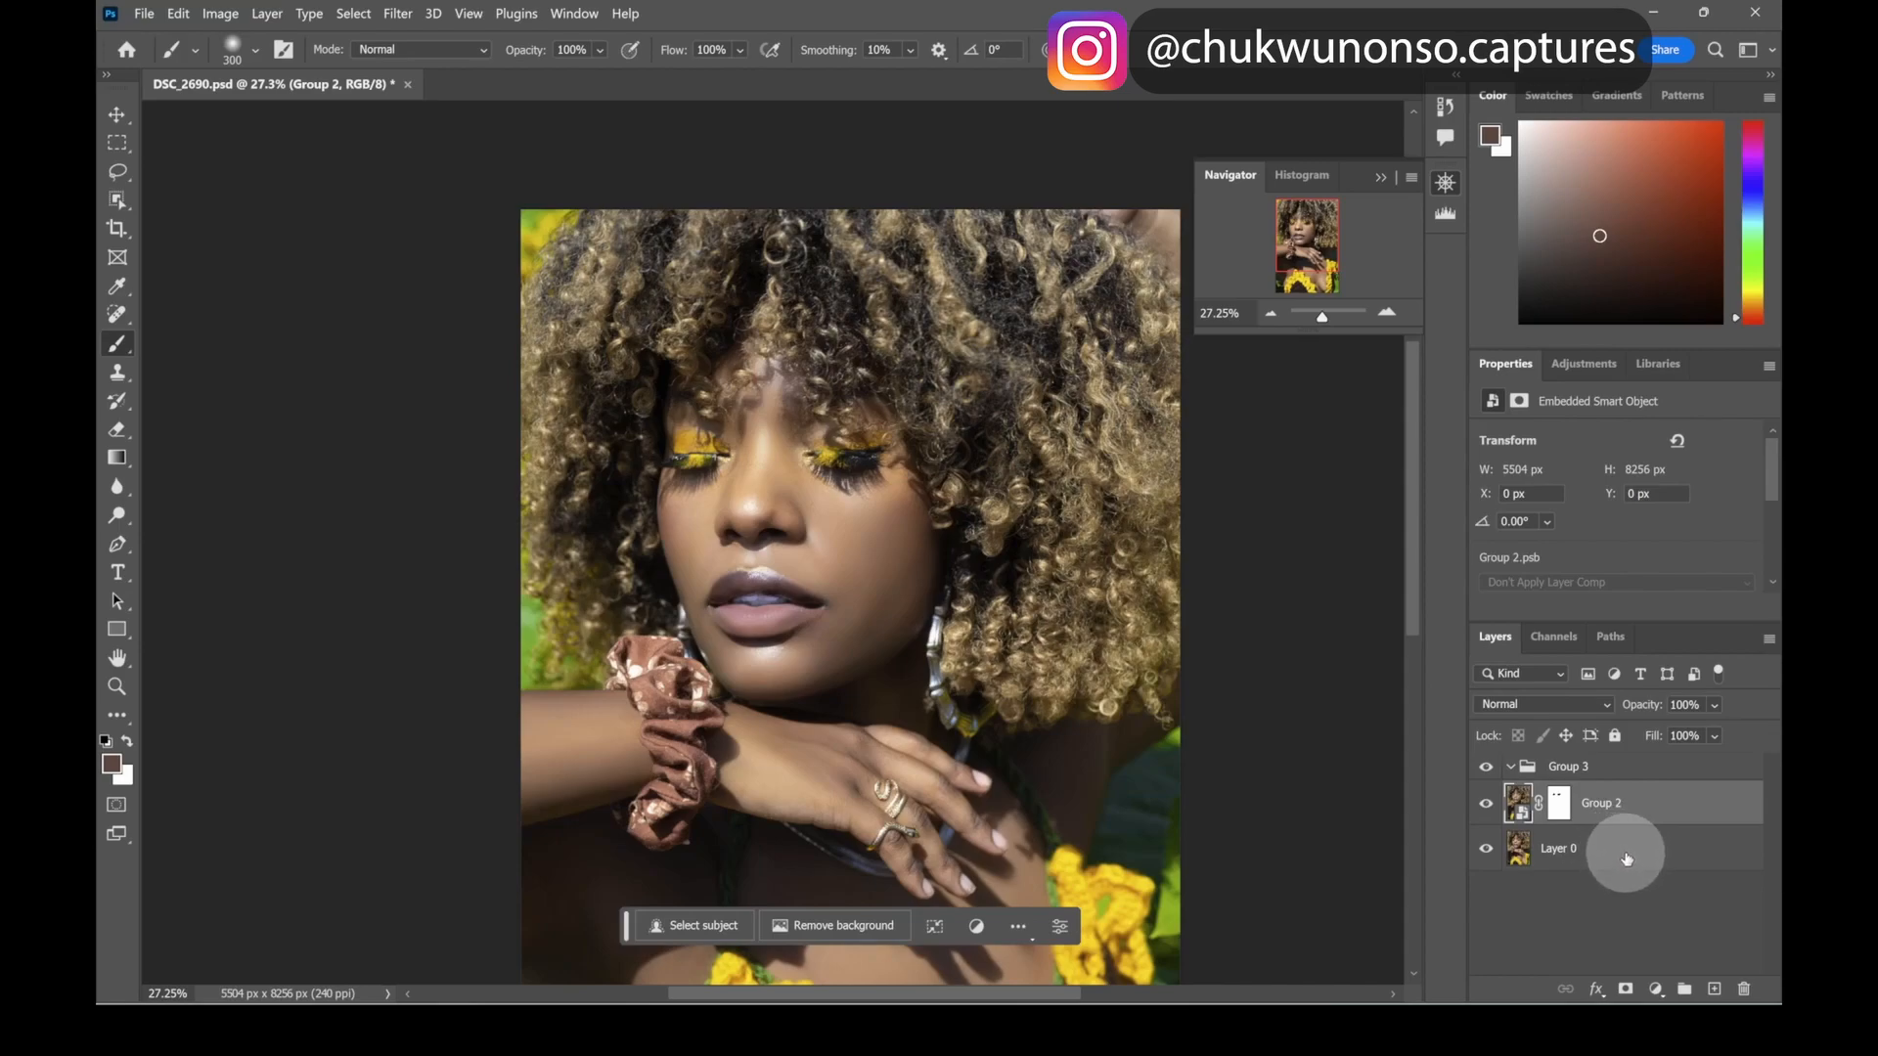
key("ctrl+minus")
left_click(1626, 851)
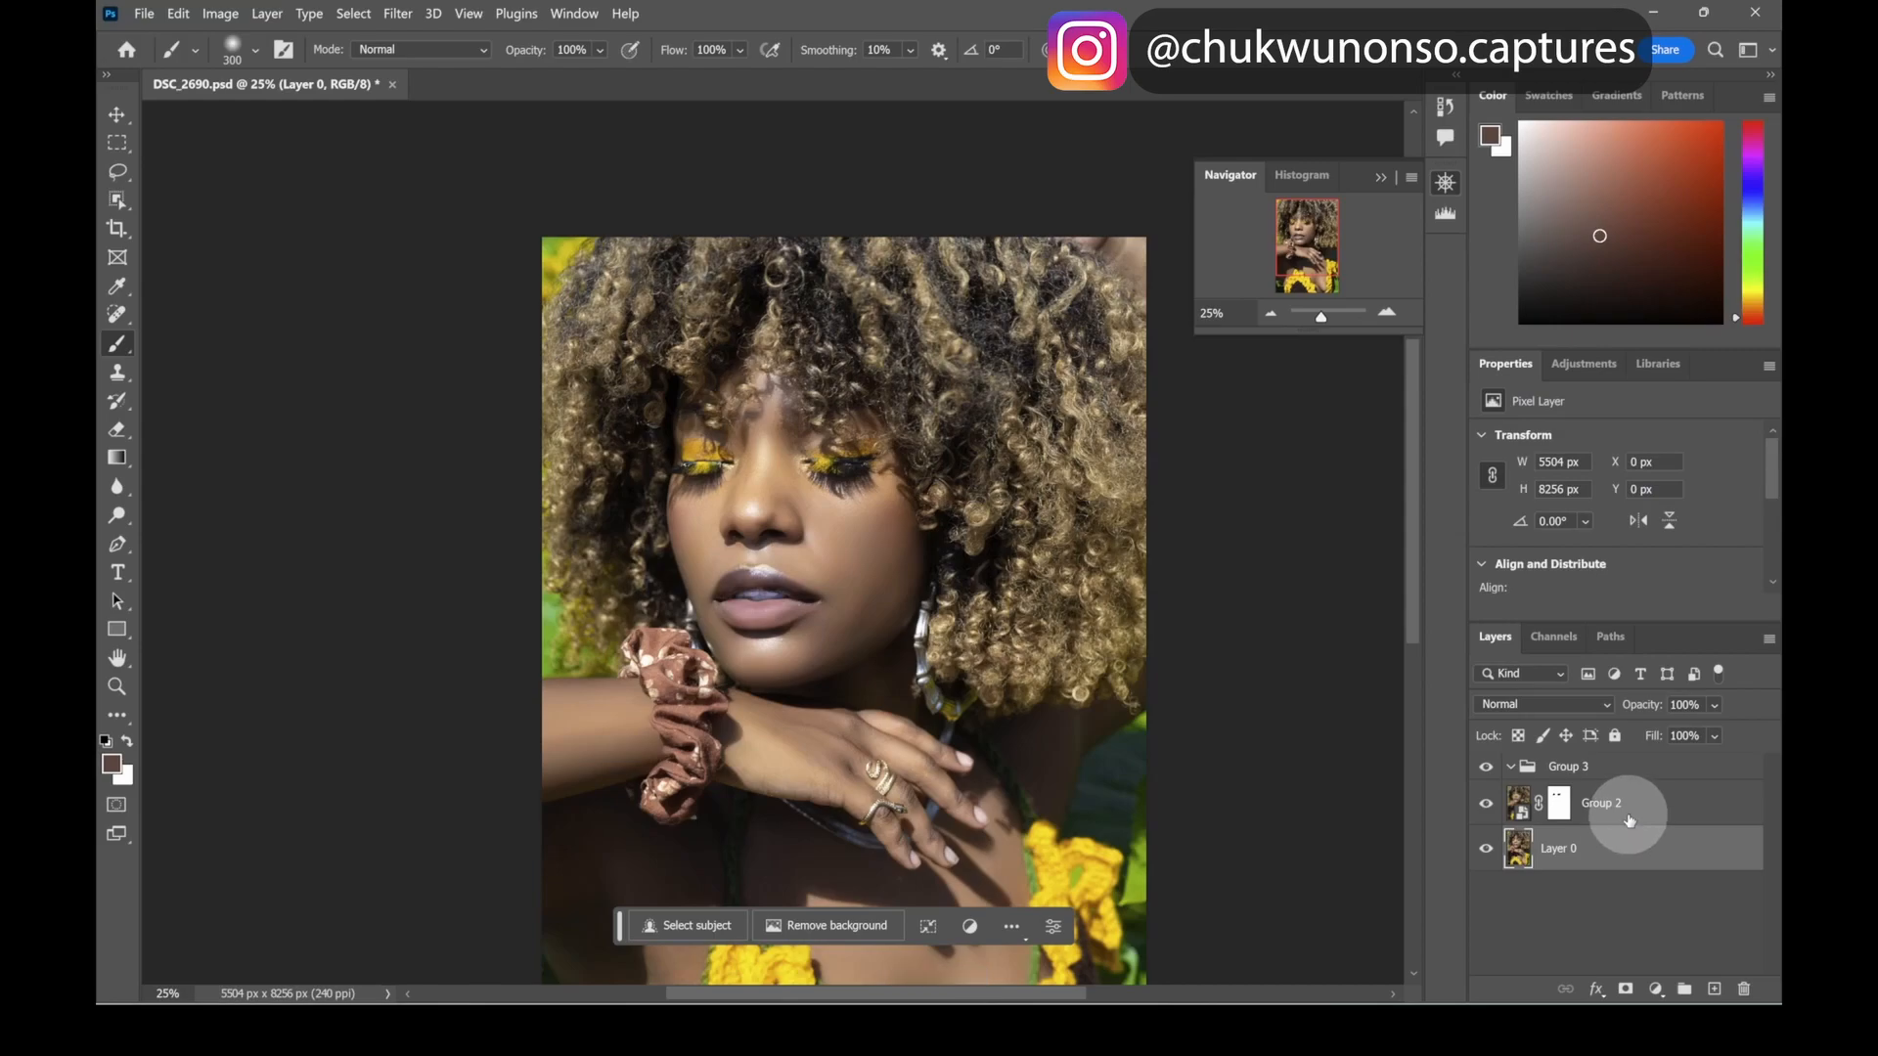
key("ctrl+minus")
left_click(1629, 820)
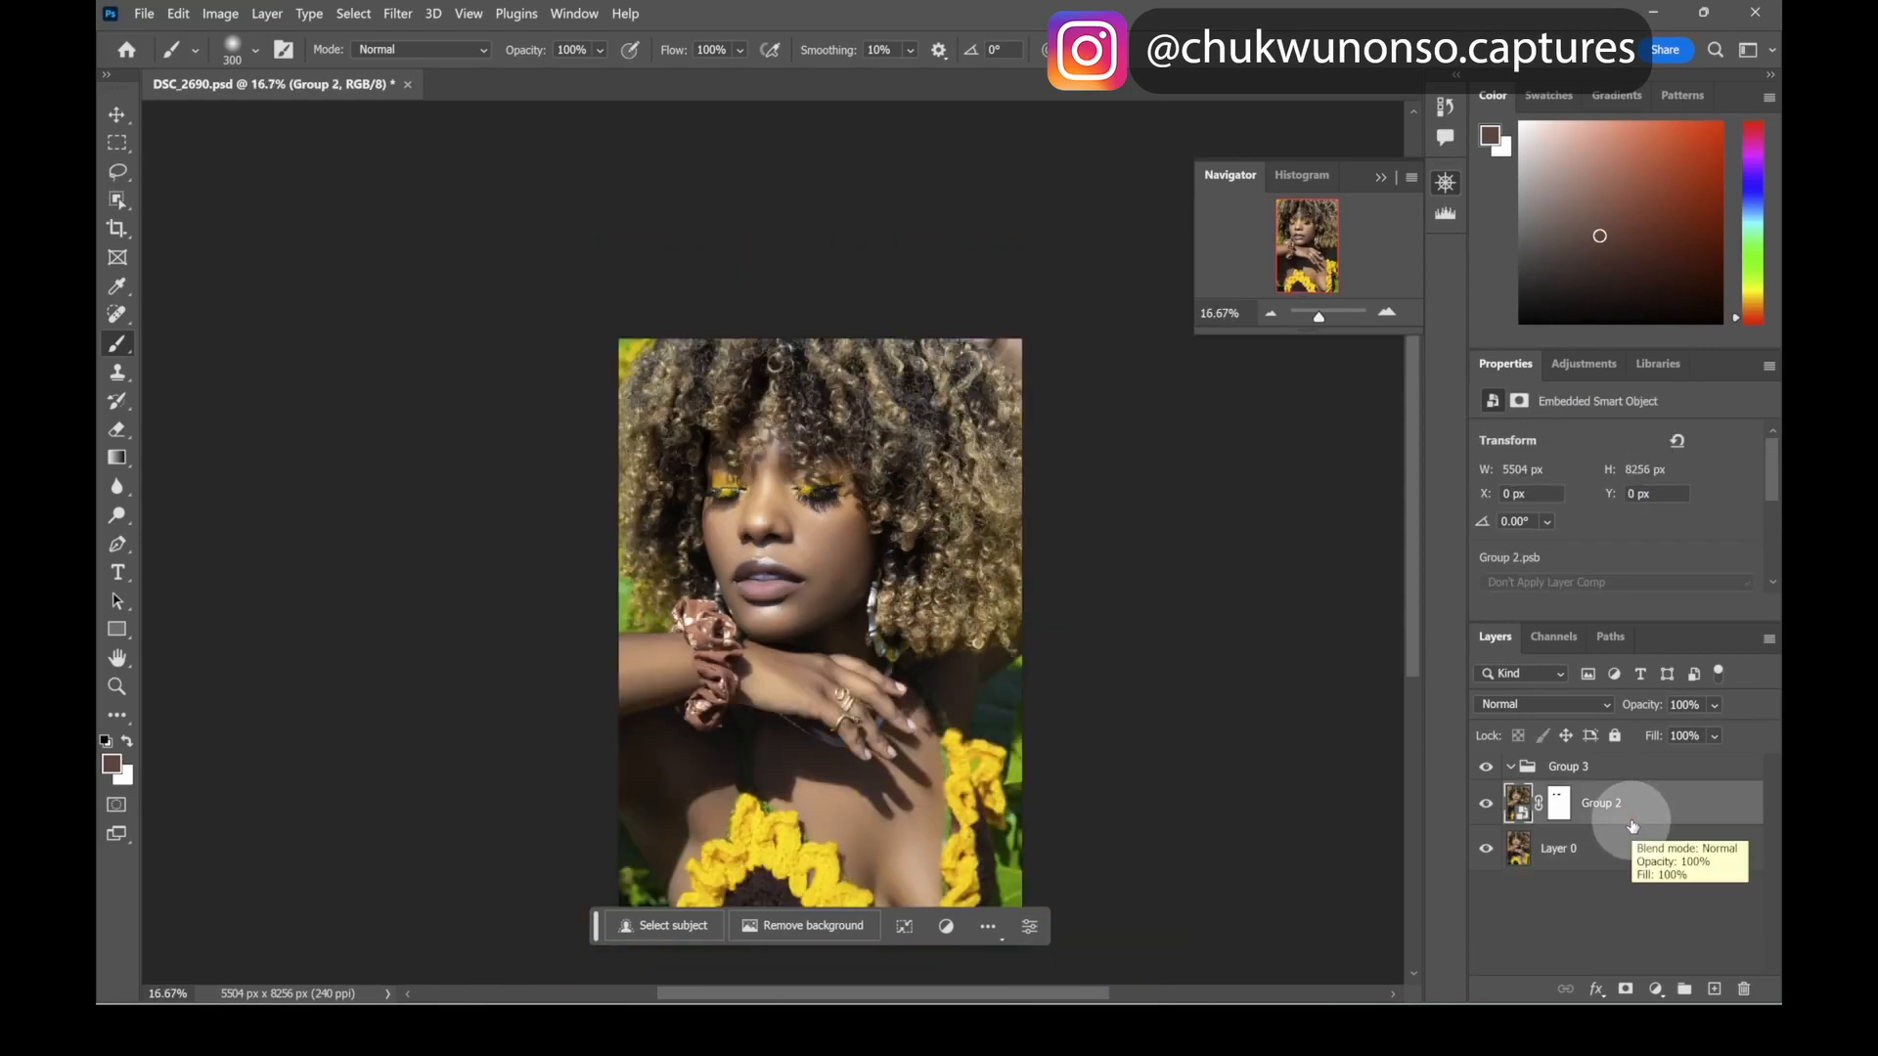
left_click(1632, 850, "shift")
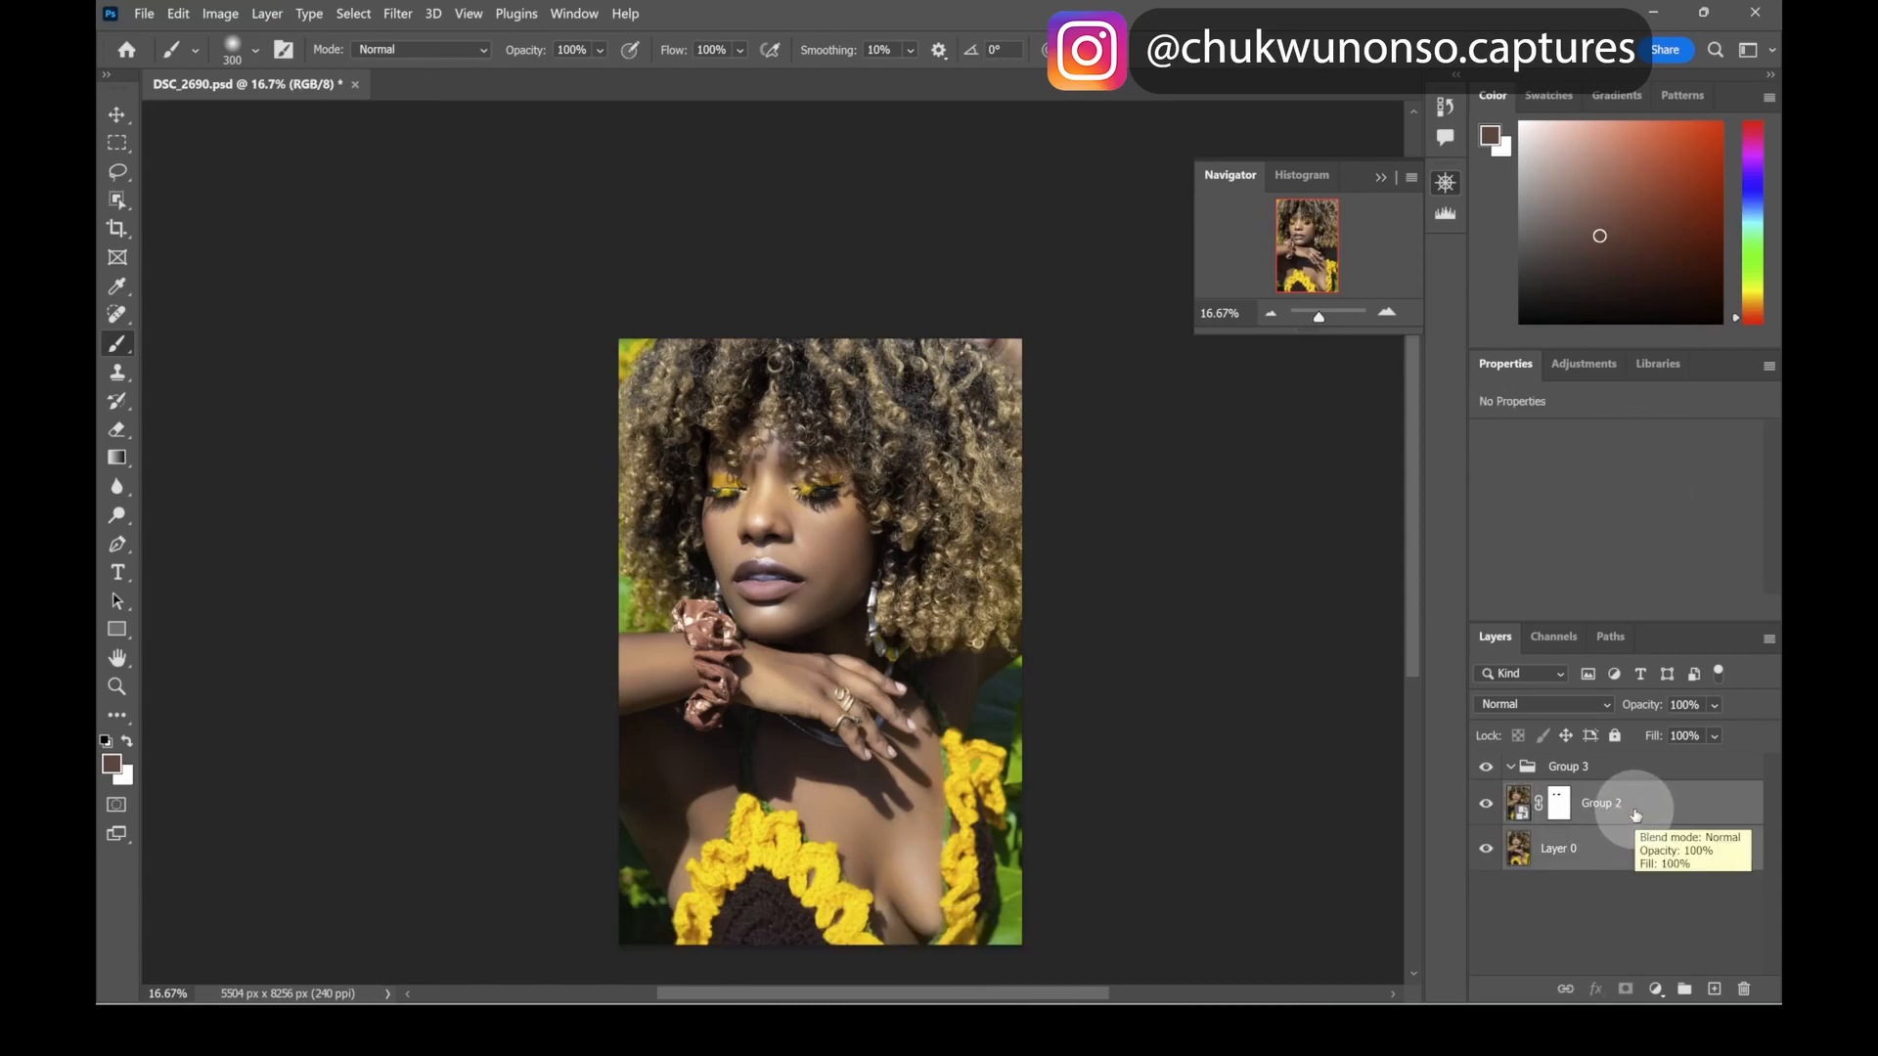
left_click(1636, 815)
left_click(1633, 839, "shift")
left_click_drag(1635, 837, 1634, 767)
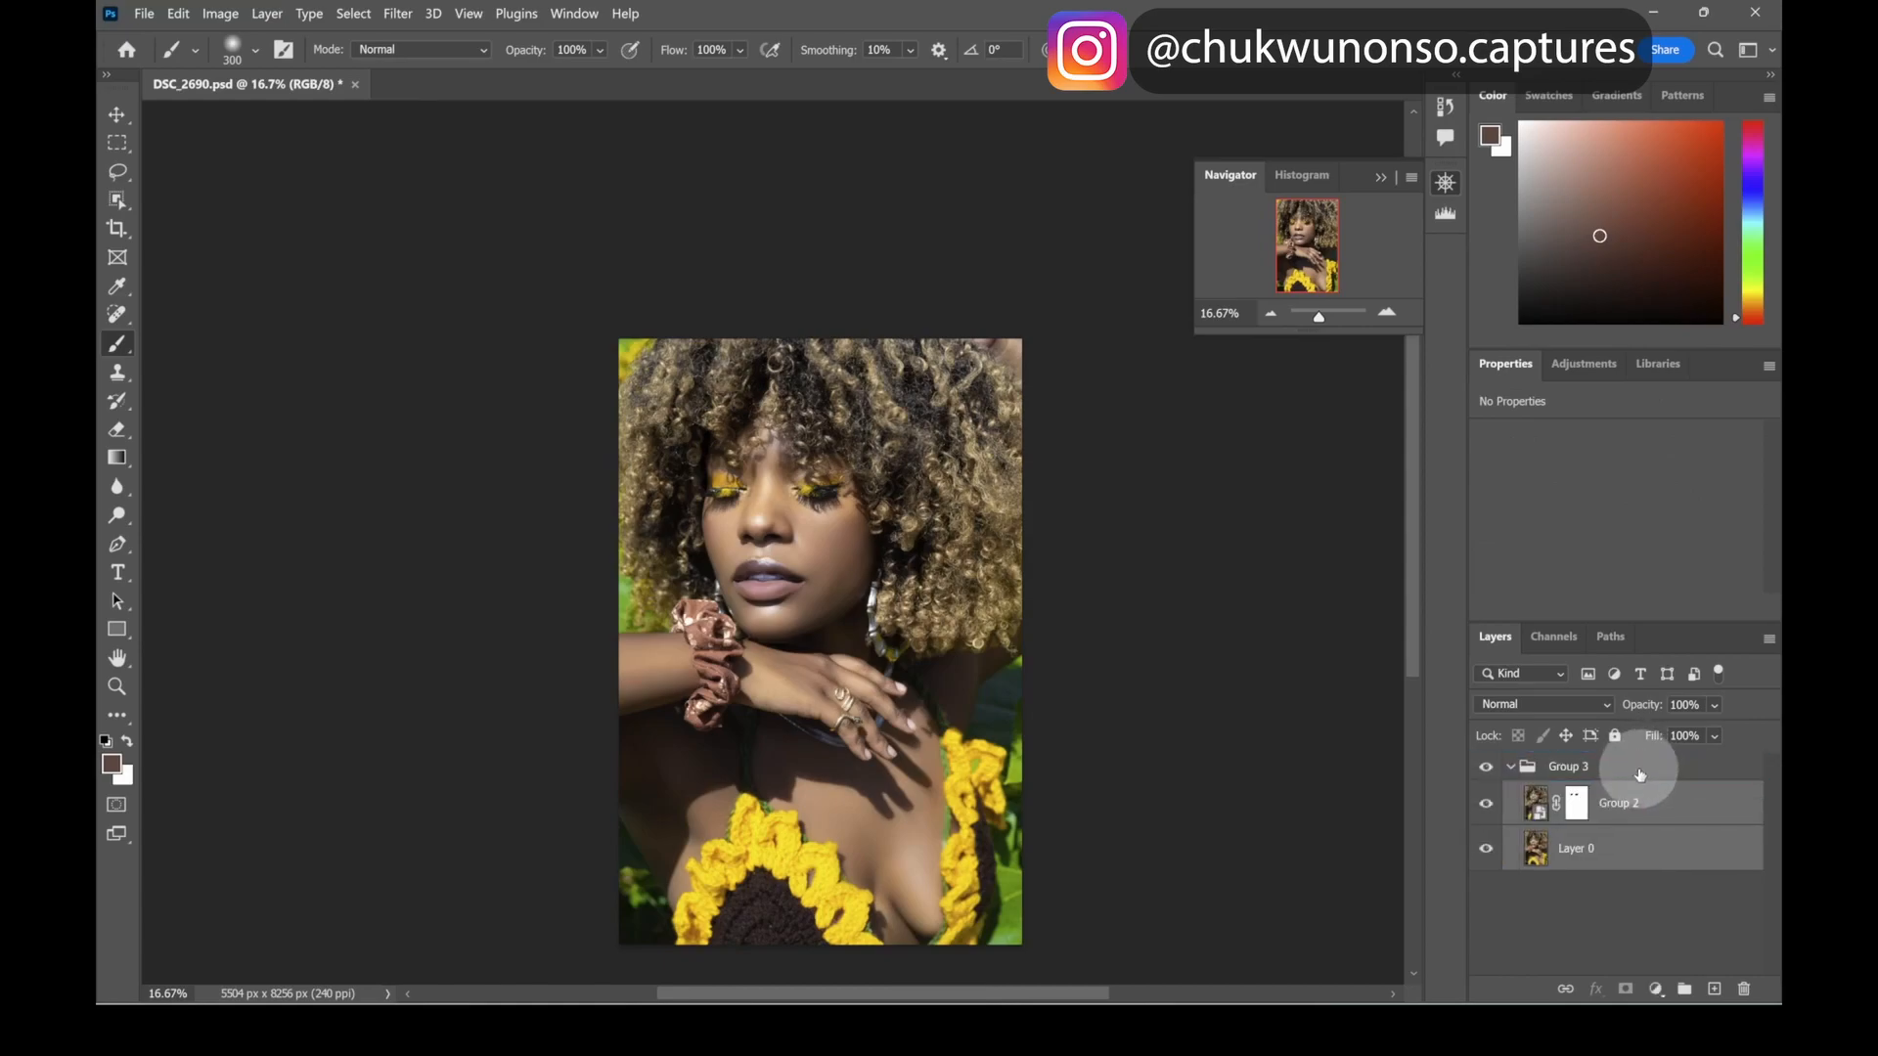
left_click(1511, 767)
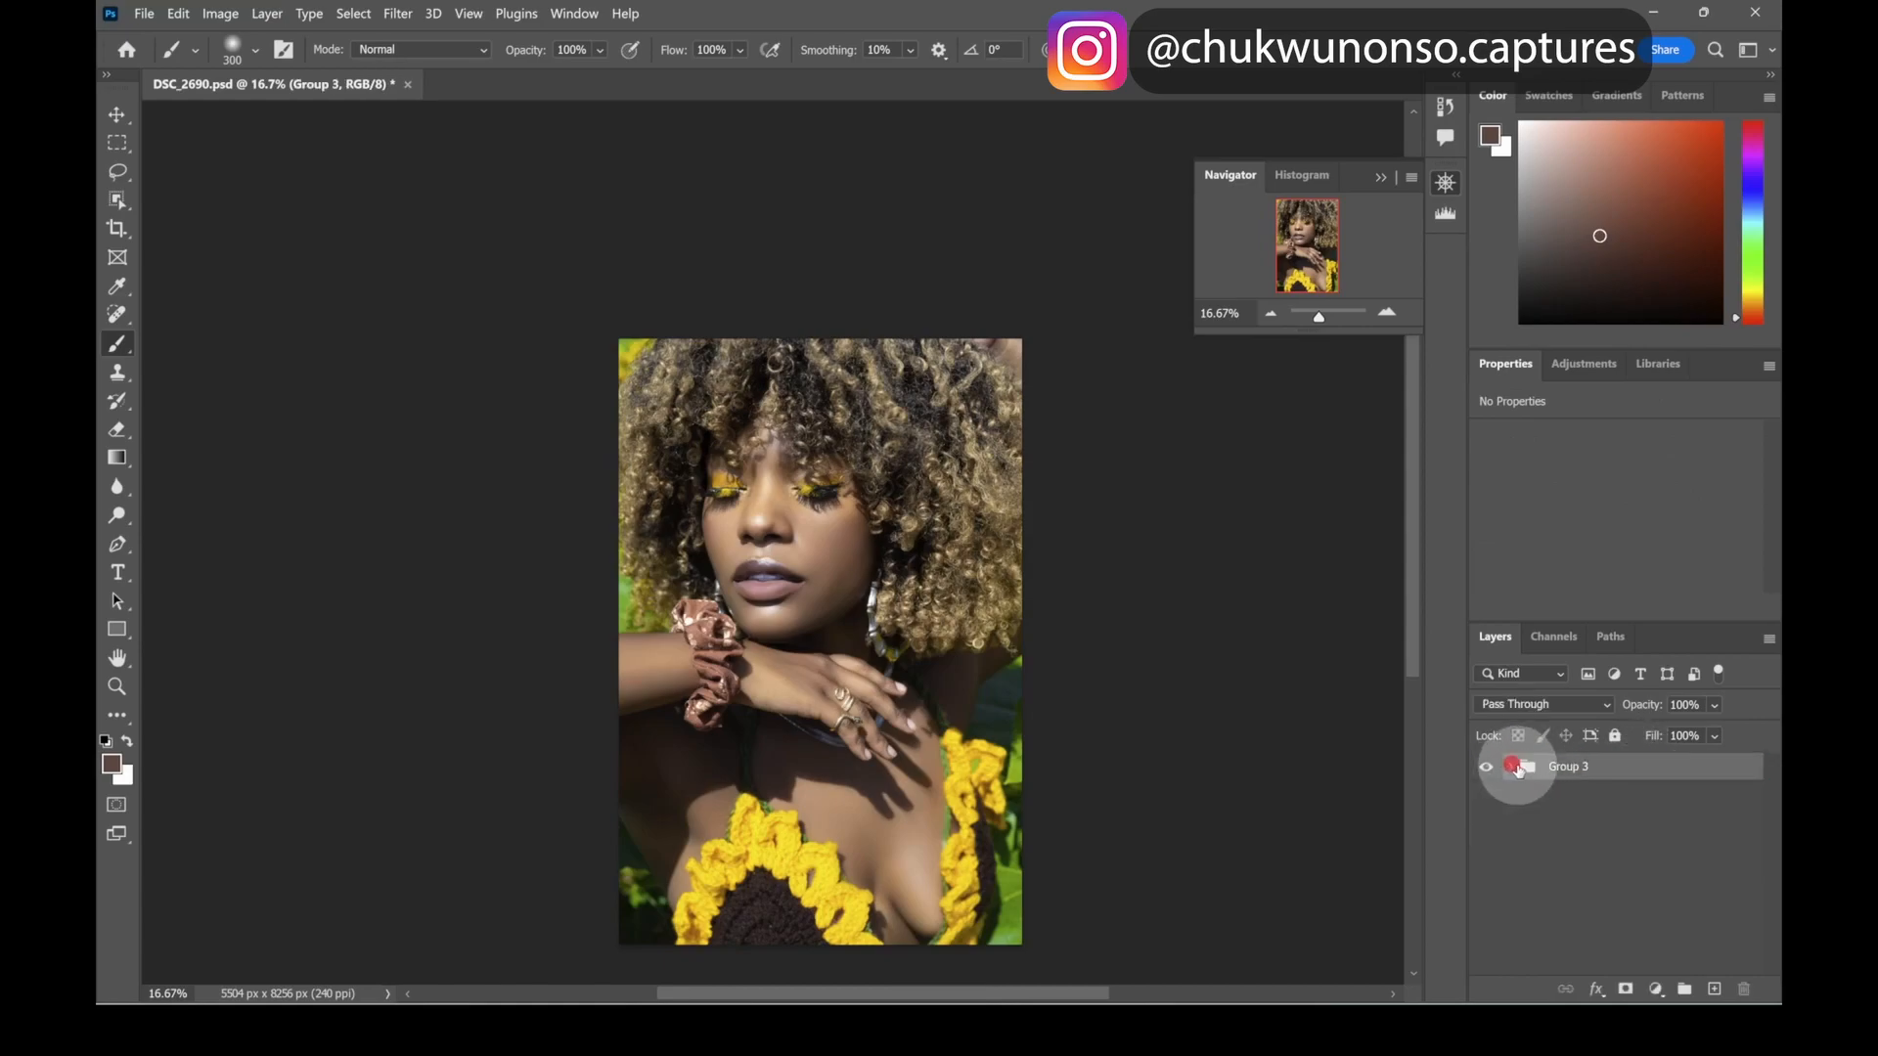
- Convert Group 3 to a smart object
key("x")
right_click(1606, 773)
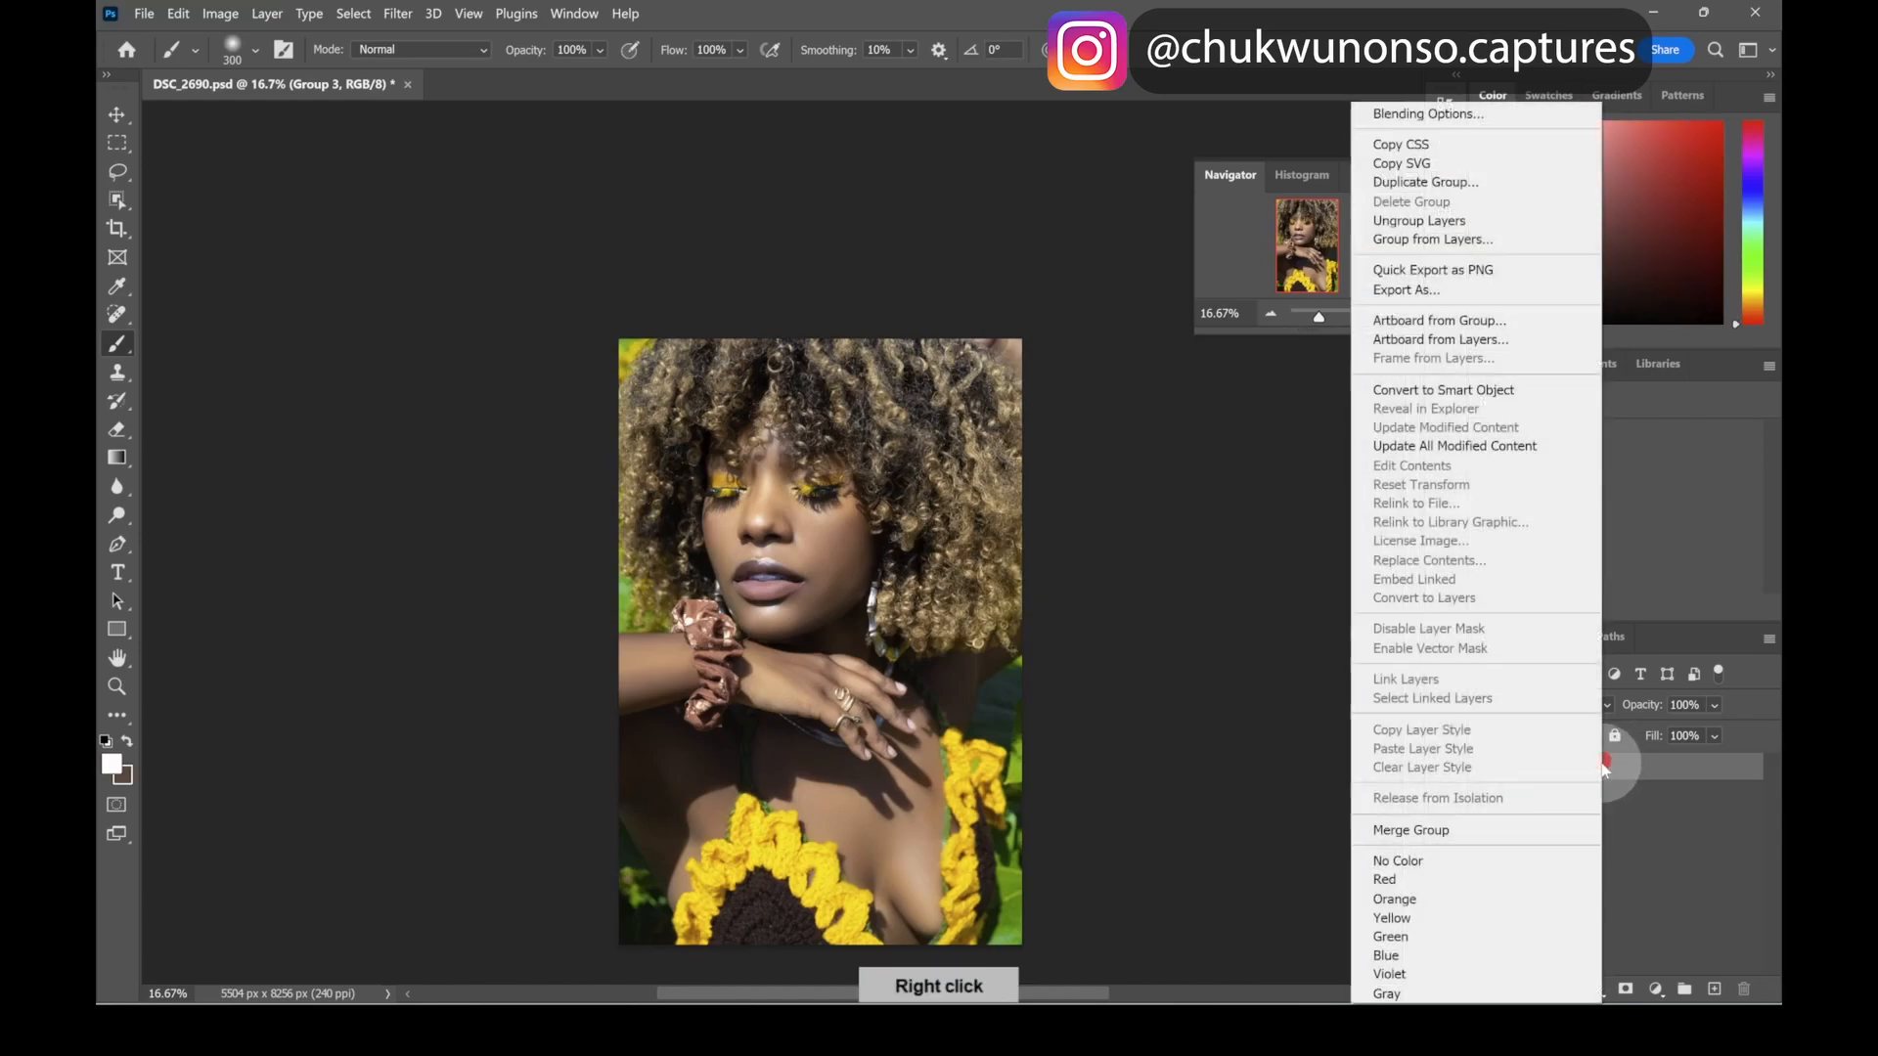
left_click(1463, 390)
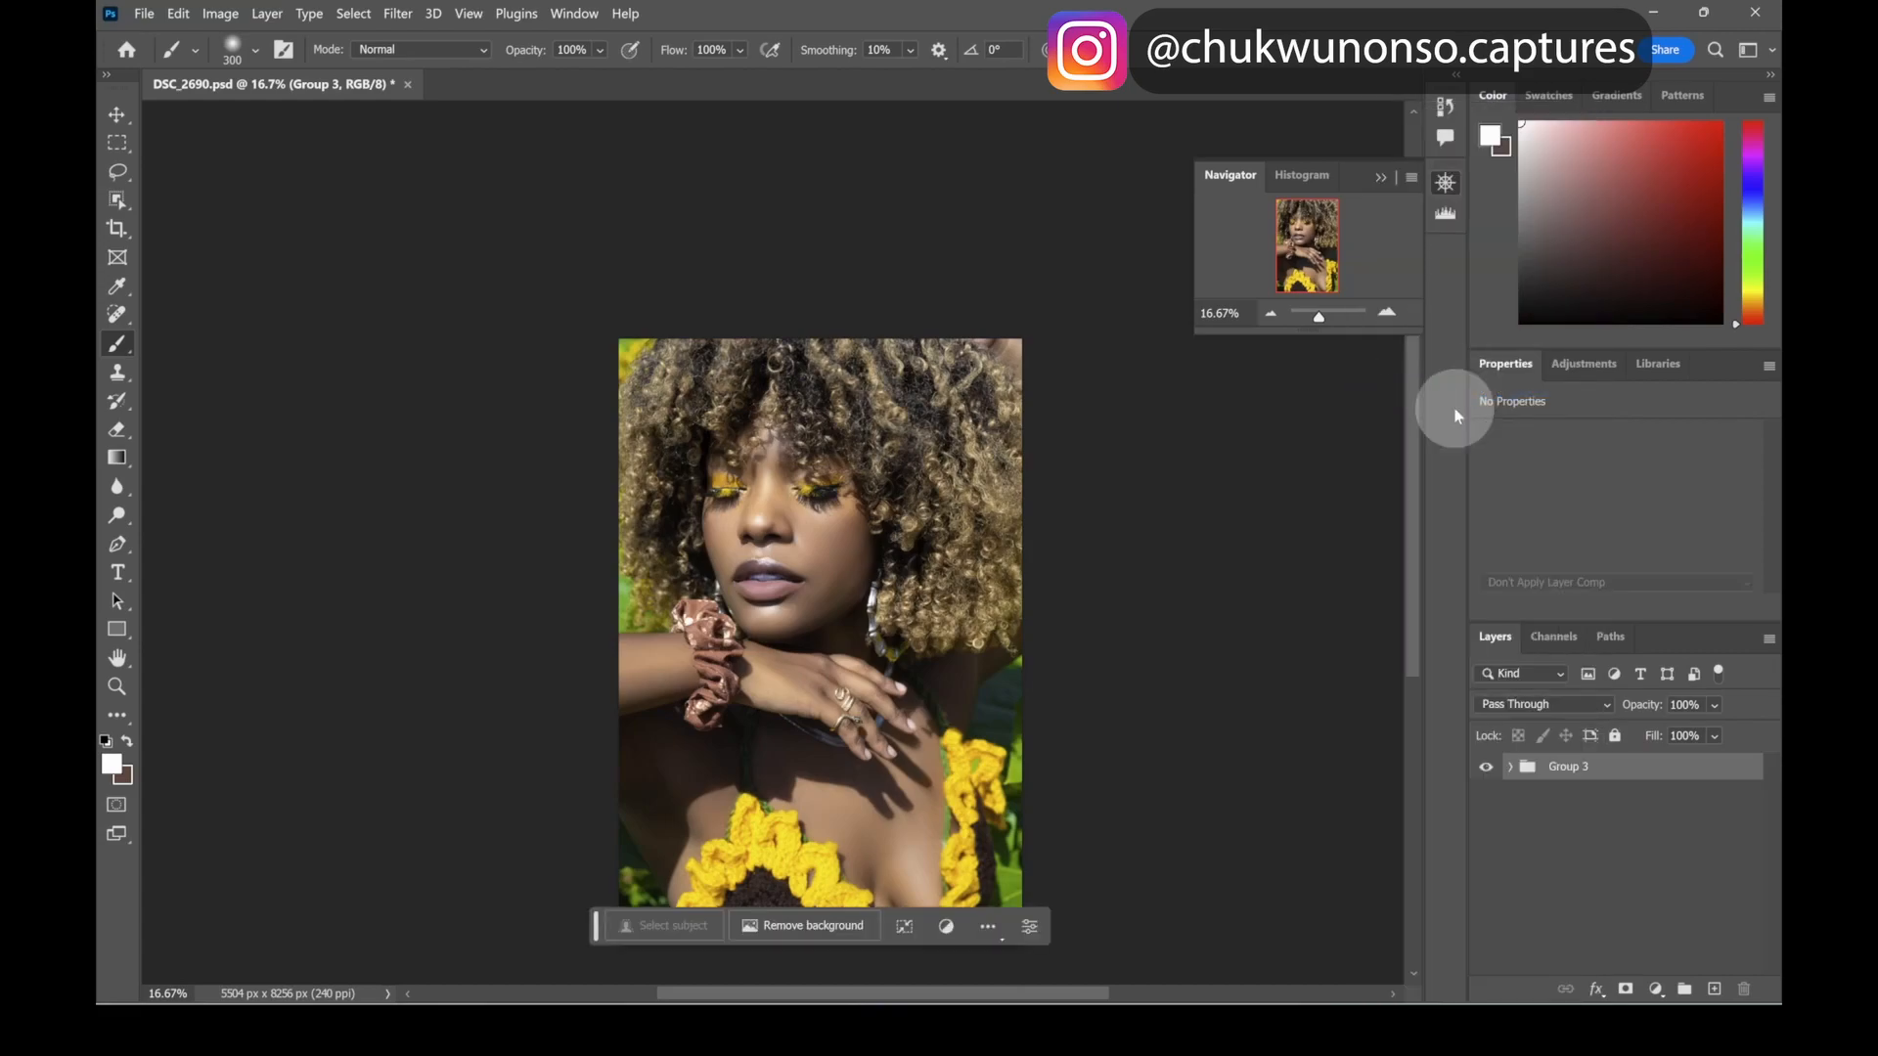
- Rasterize the Group 3 smart object and rename the layer "muse"
right_click(1583, 783)
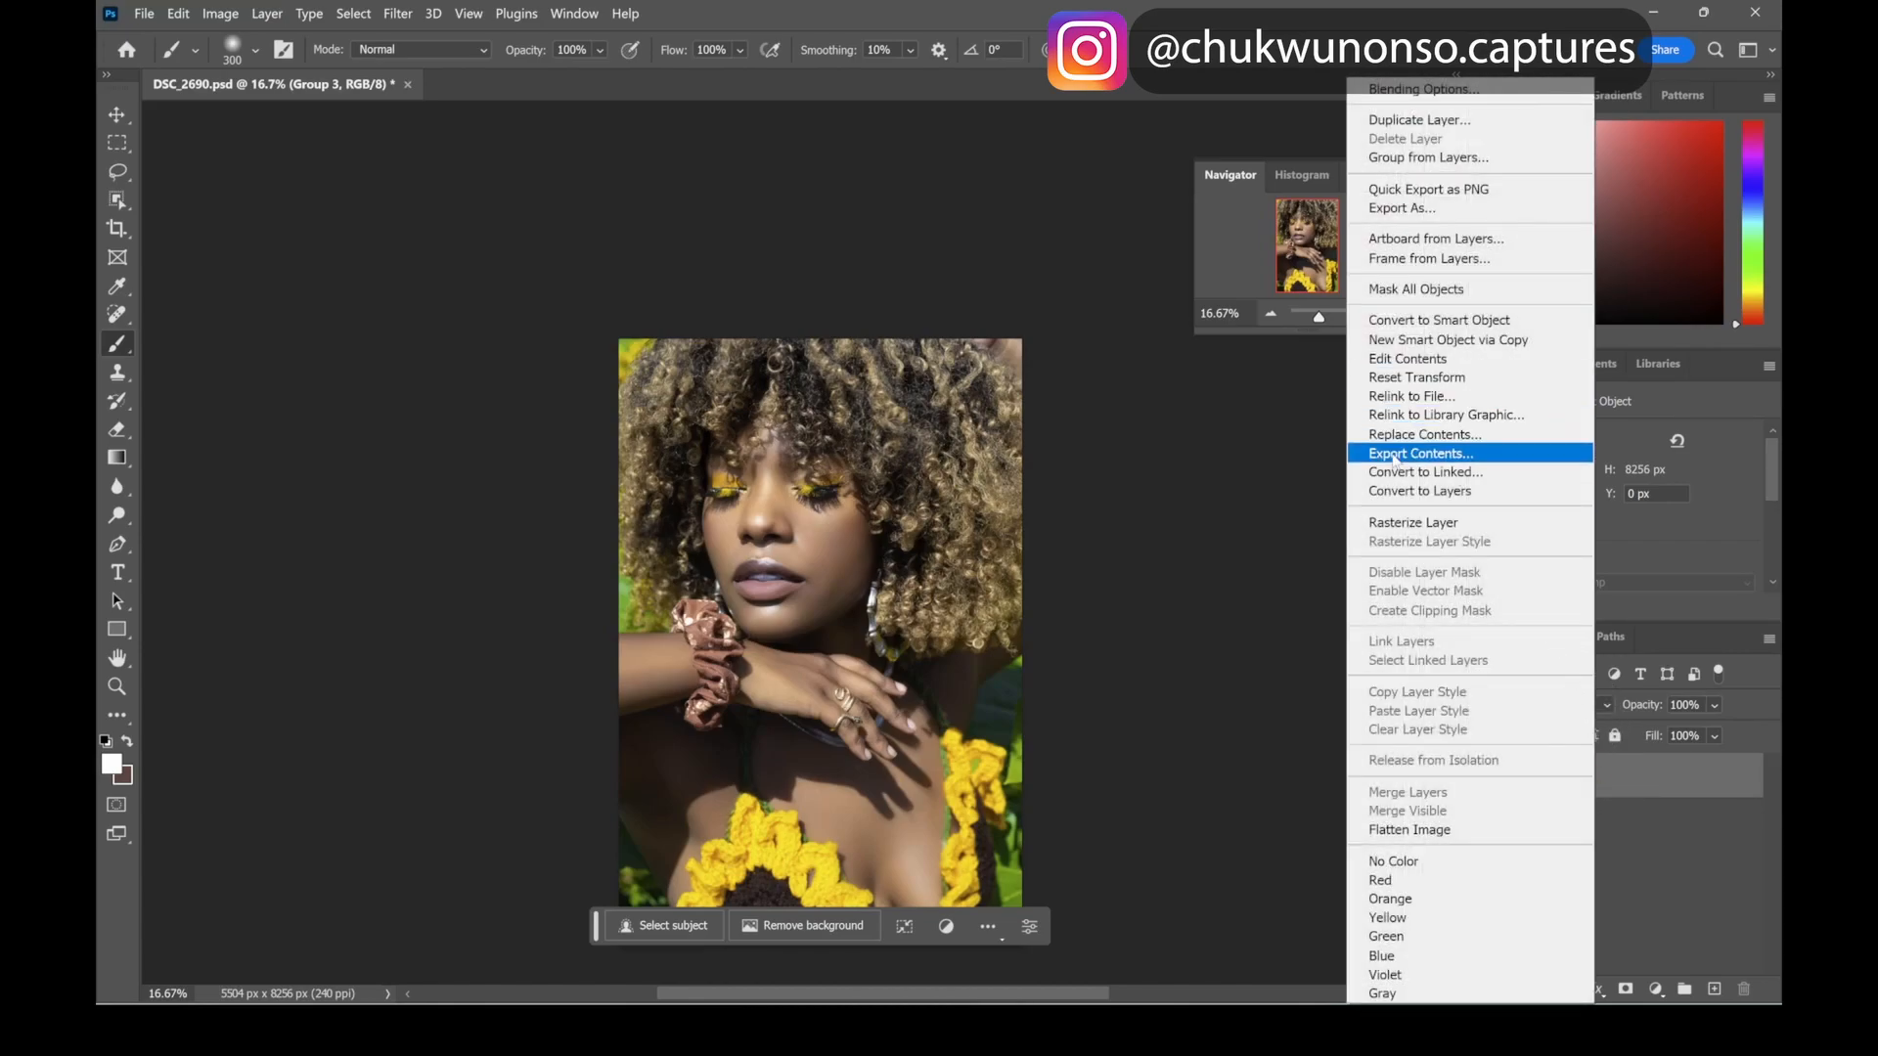
left_click(1389, 522)
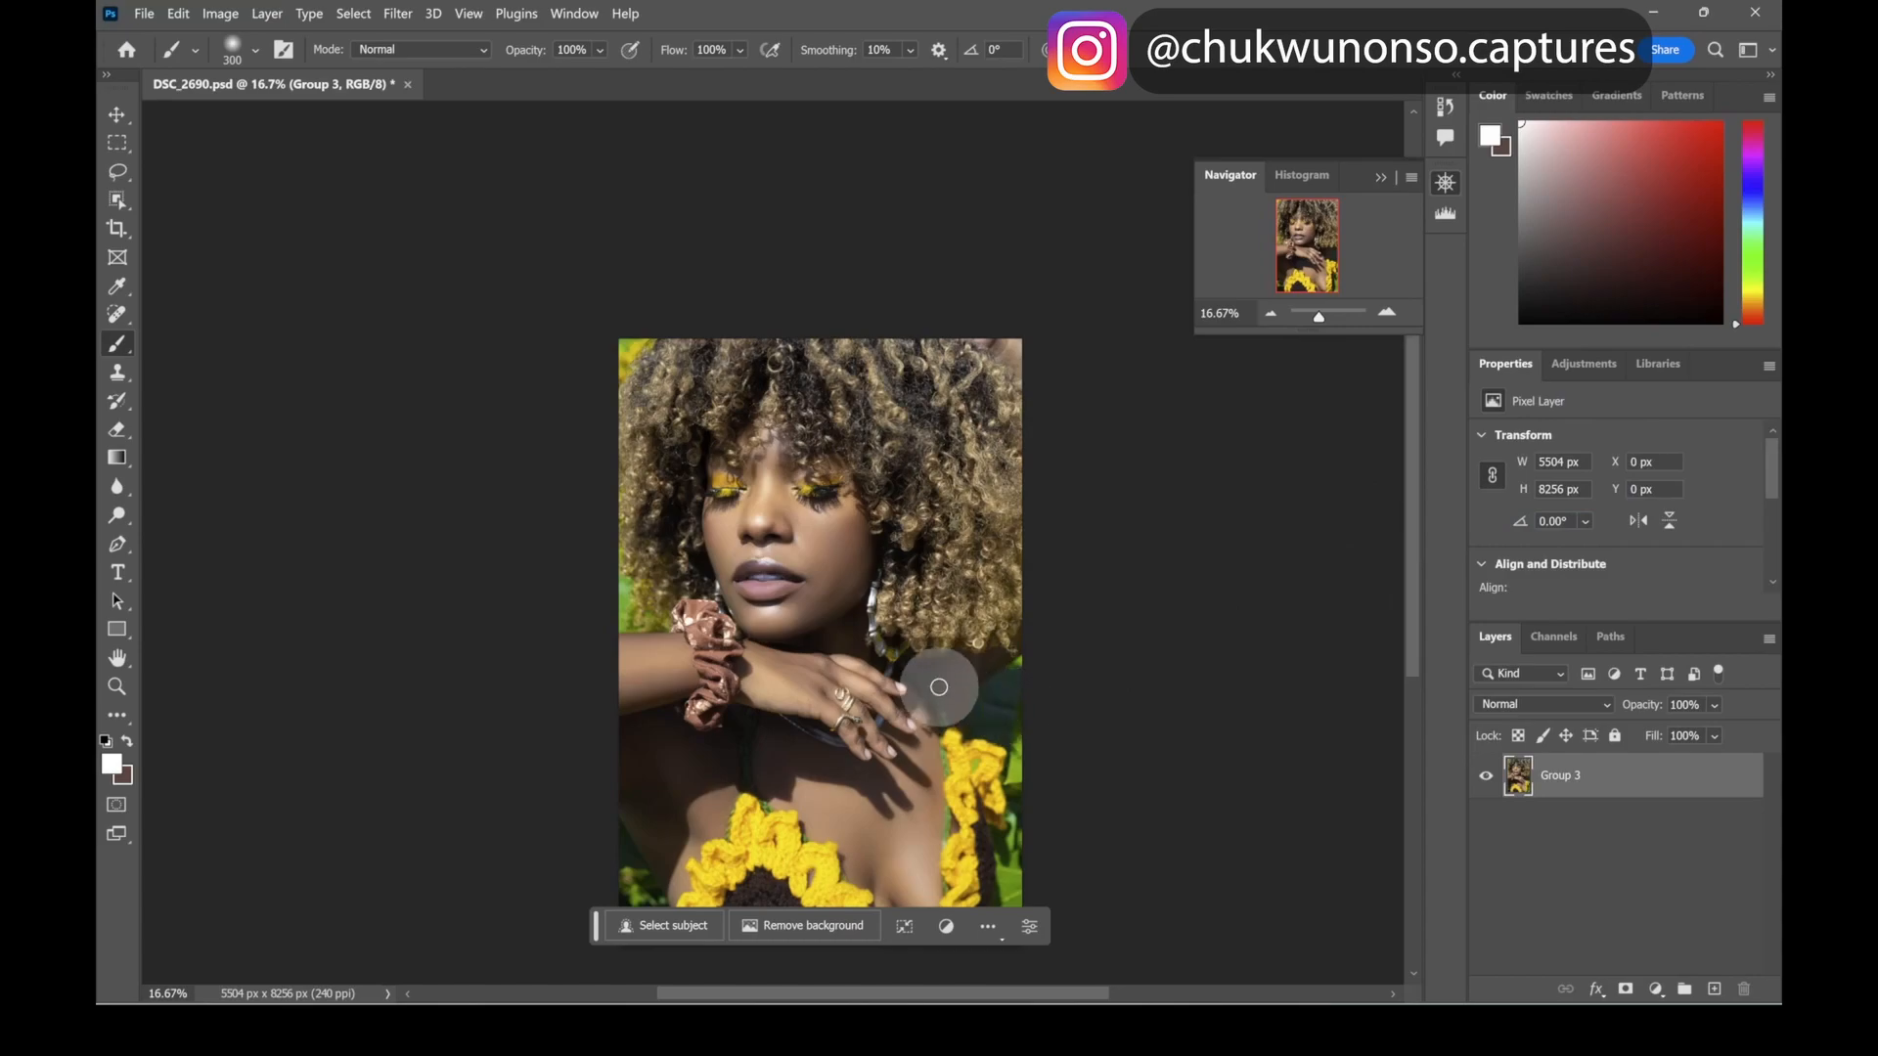
left_click(1565, 778)
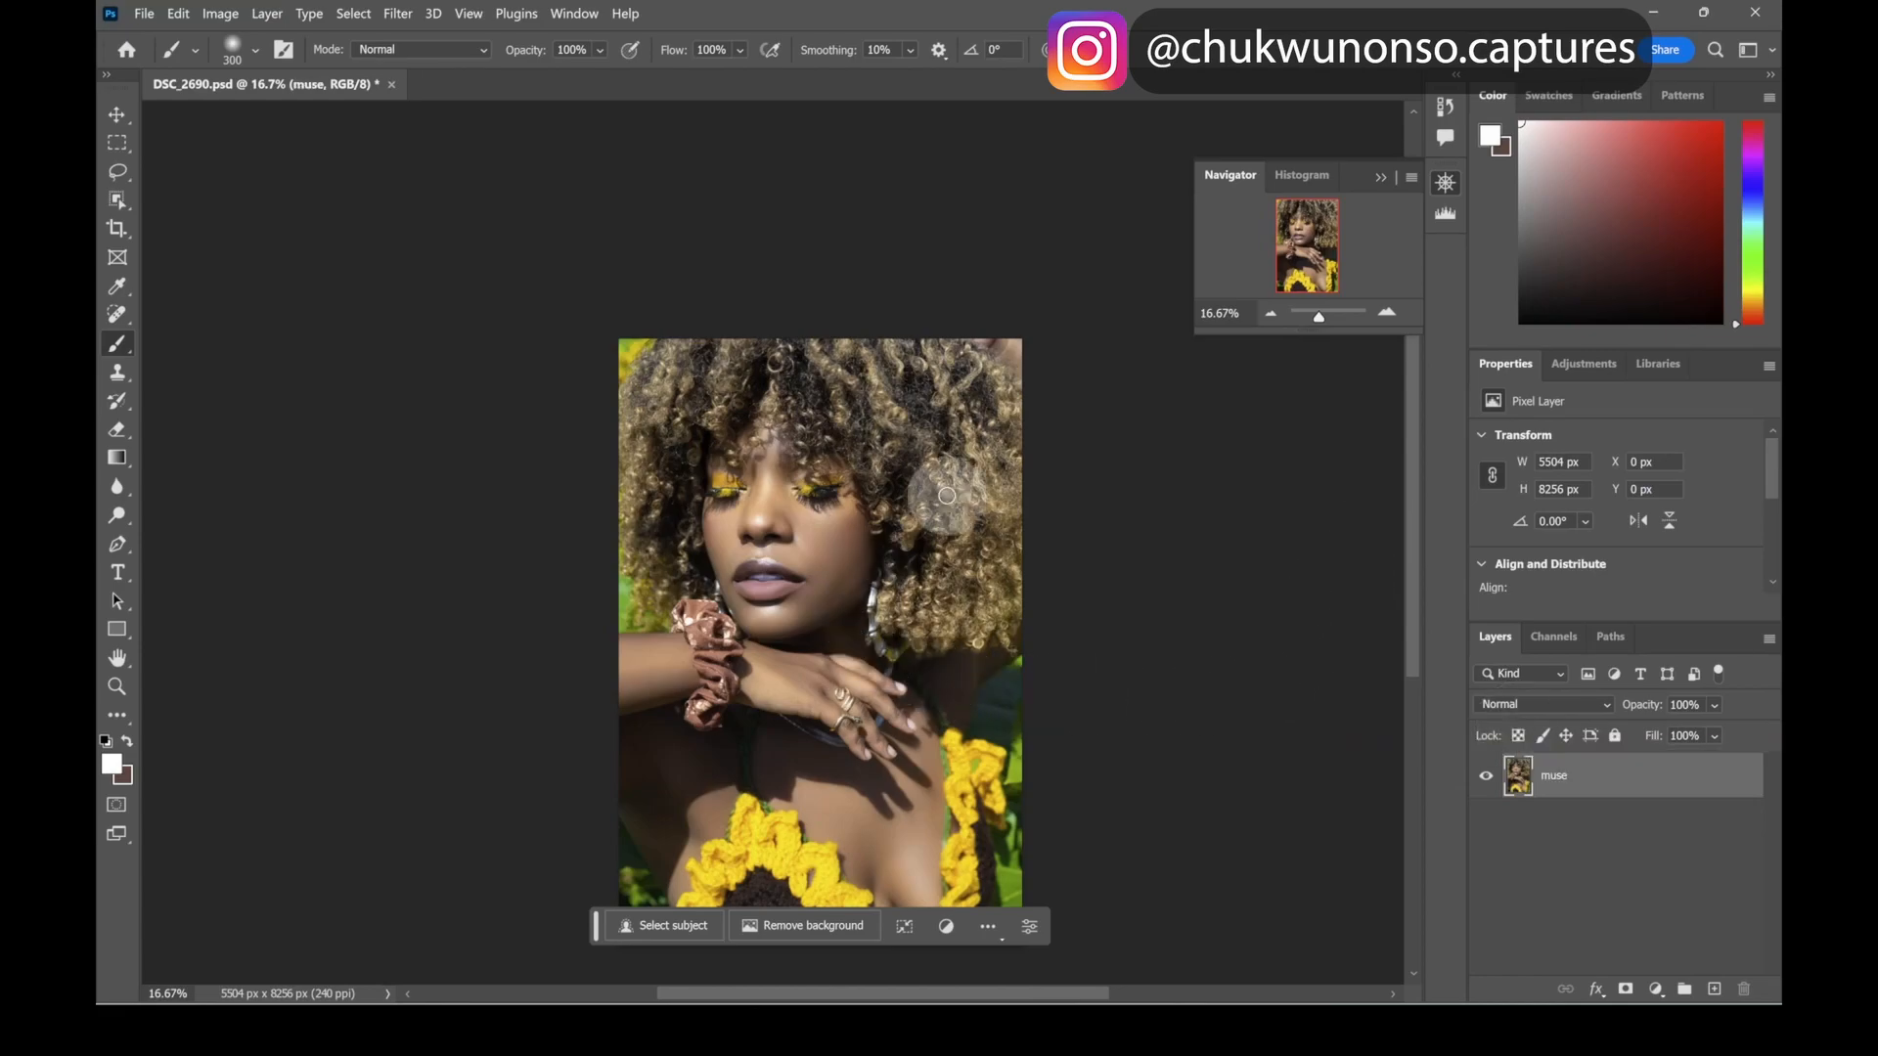
- Examine the lashes and yellow-green eye makeup on both eyes up close, comparing one eye with the other
left_click_drag(1316, 328, 1324, 315)
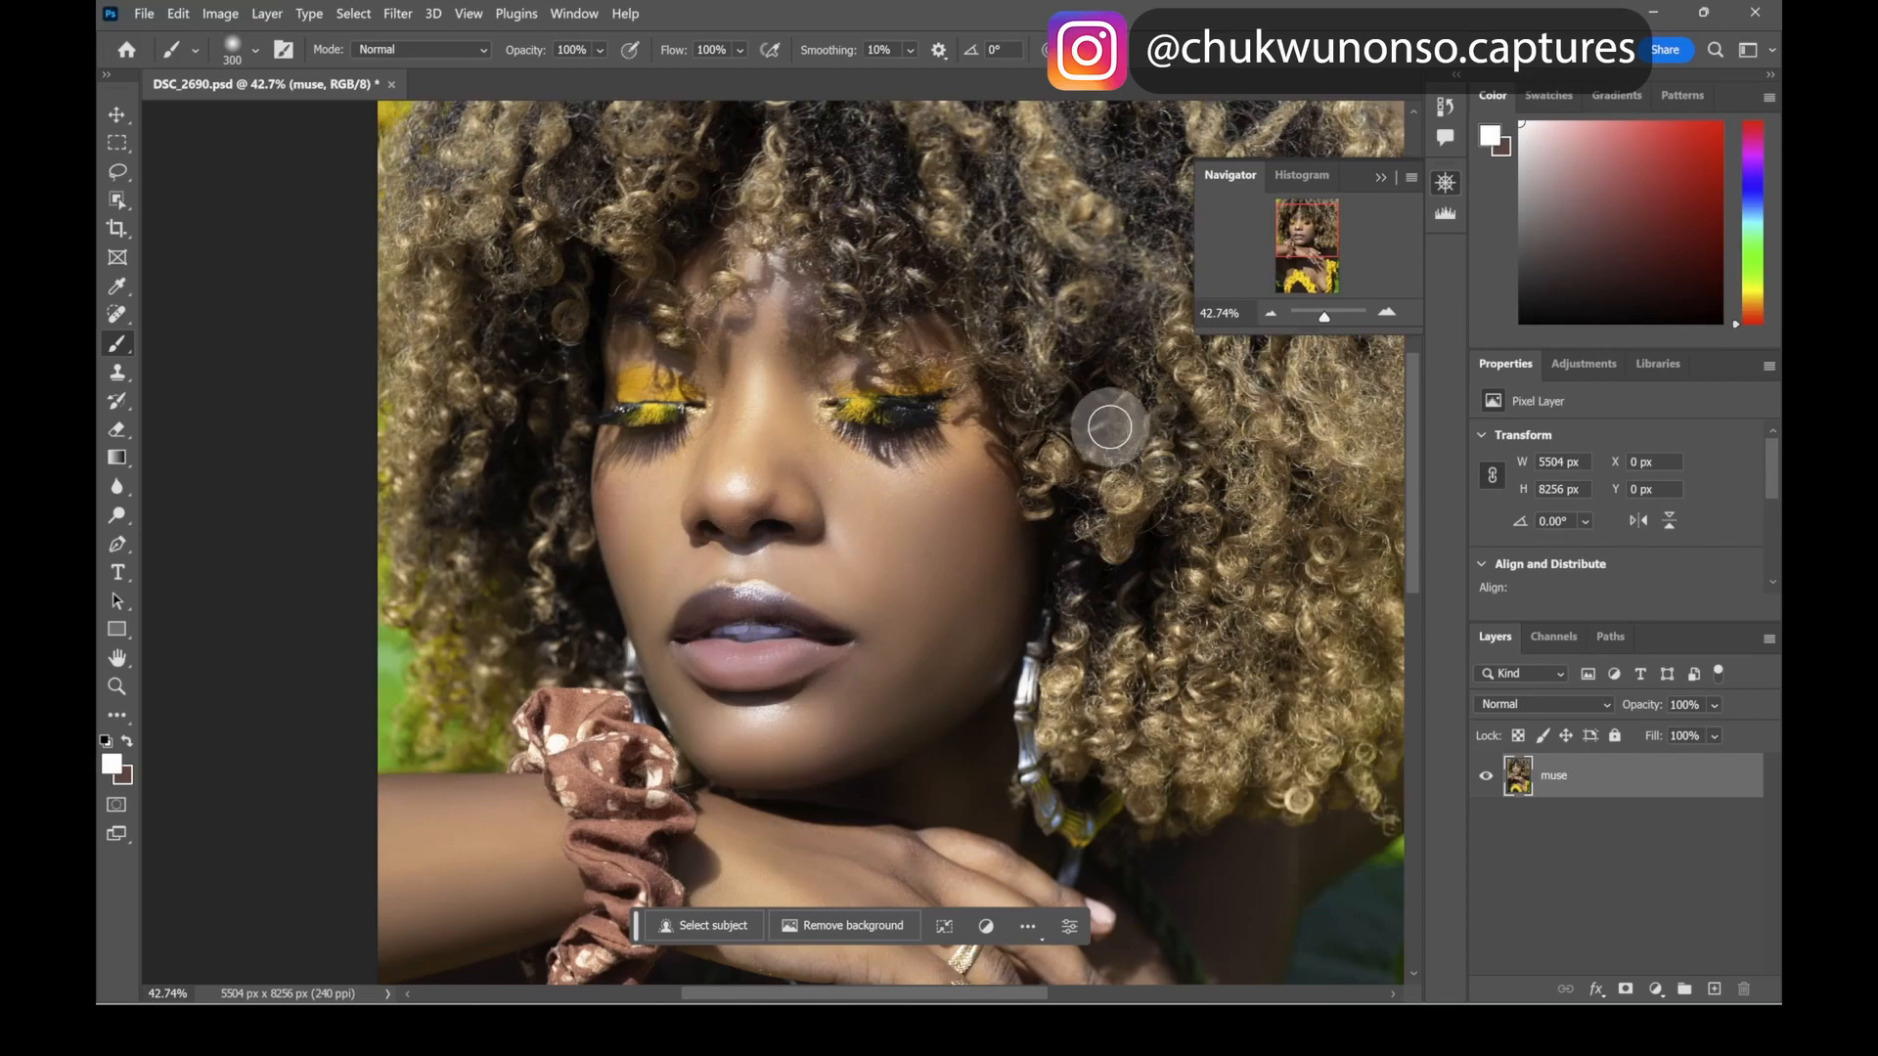
key("ctrl+plus")
key("ctrl+plus")
left_click_drag(1327, 315, 1312, 326)
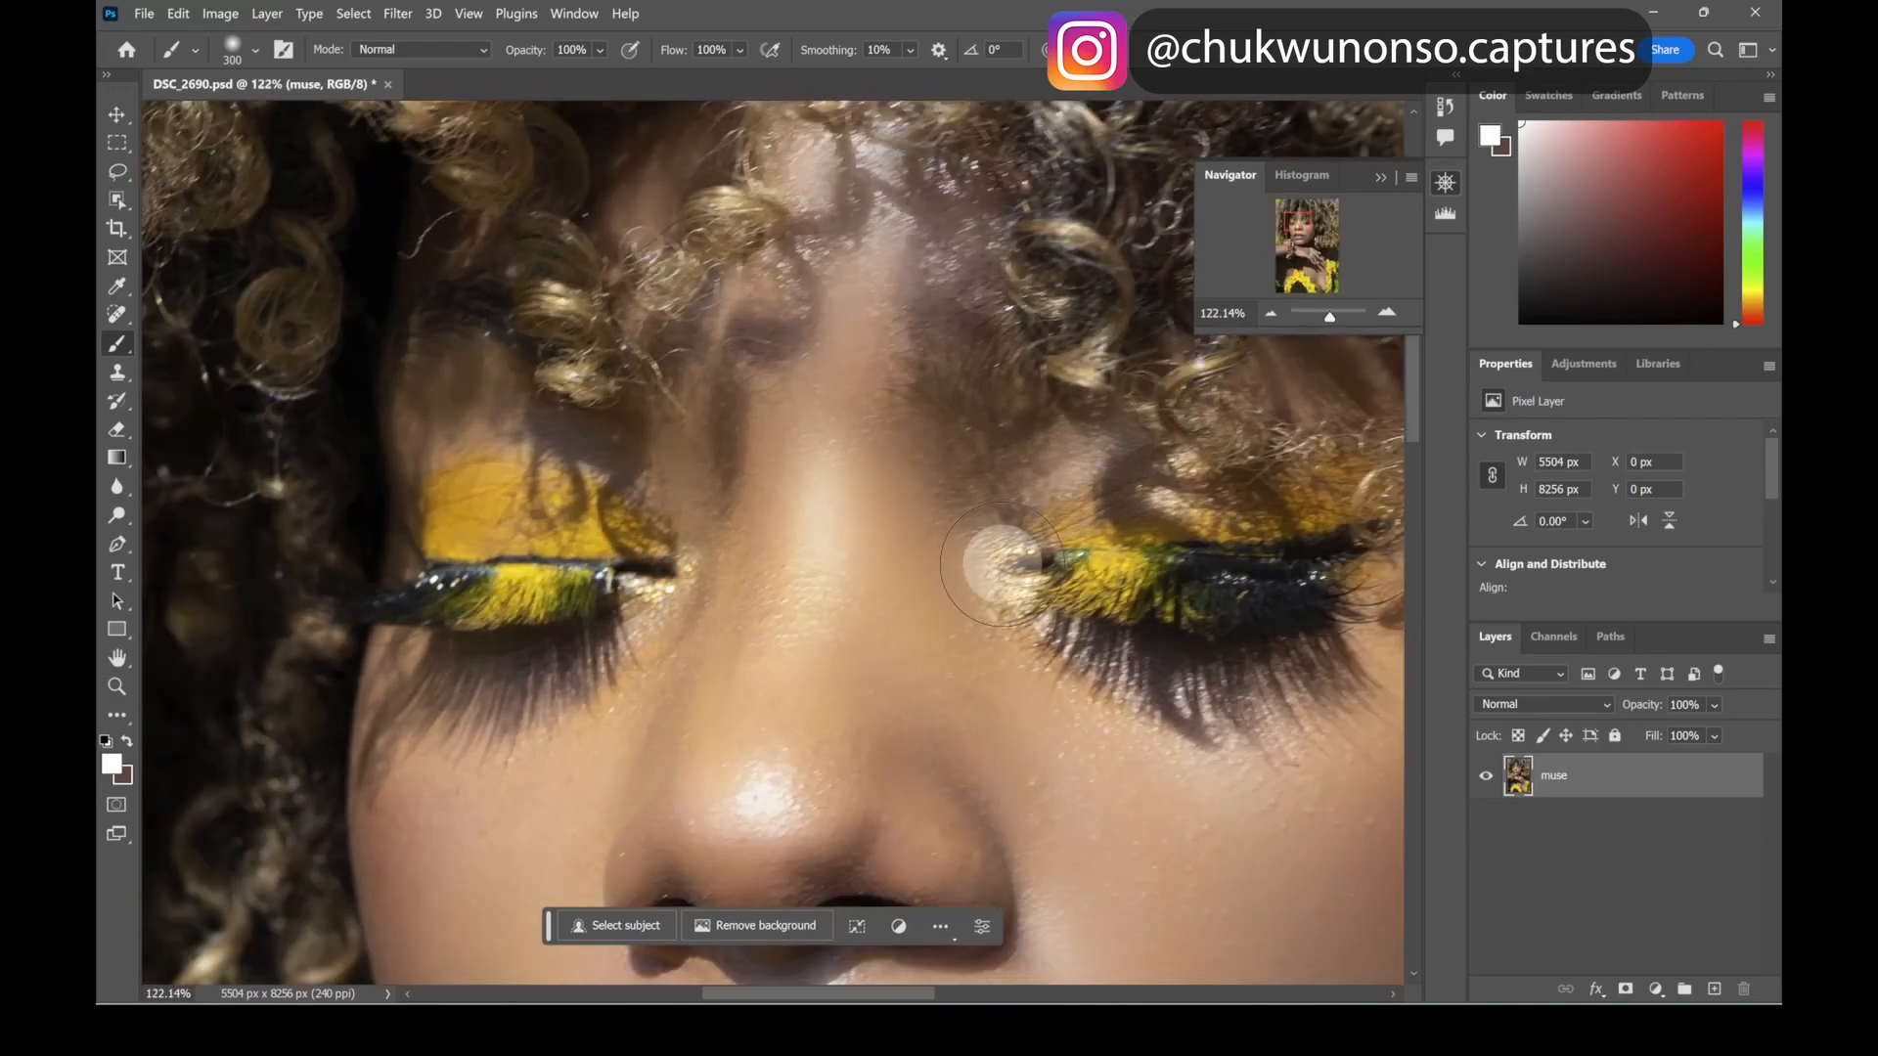
key("alt")
key("space")
left_click_drag(1023, 582, 903, 587)
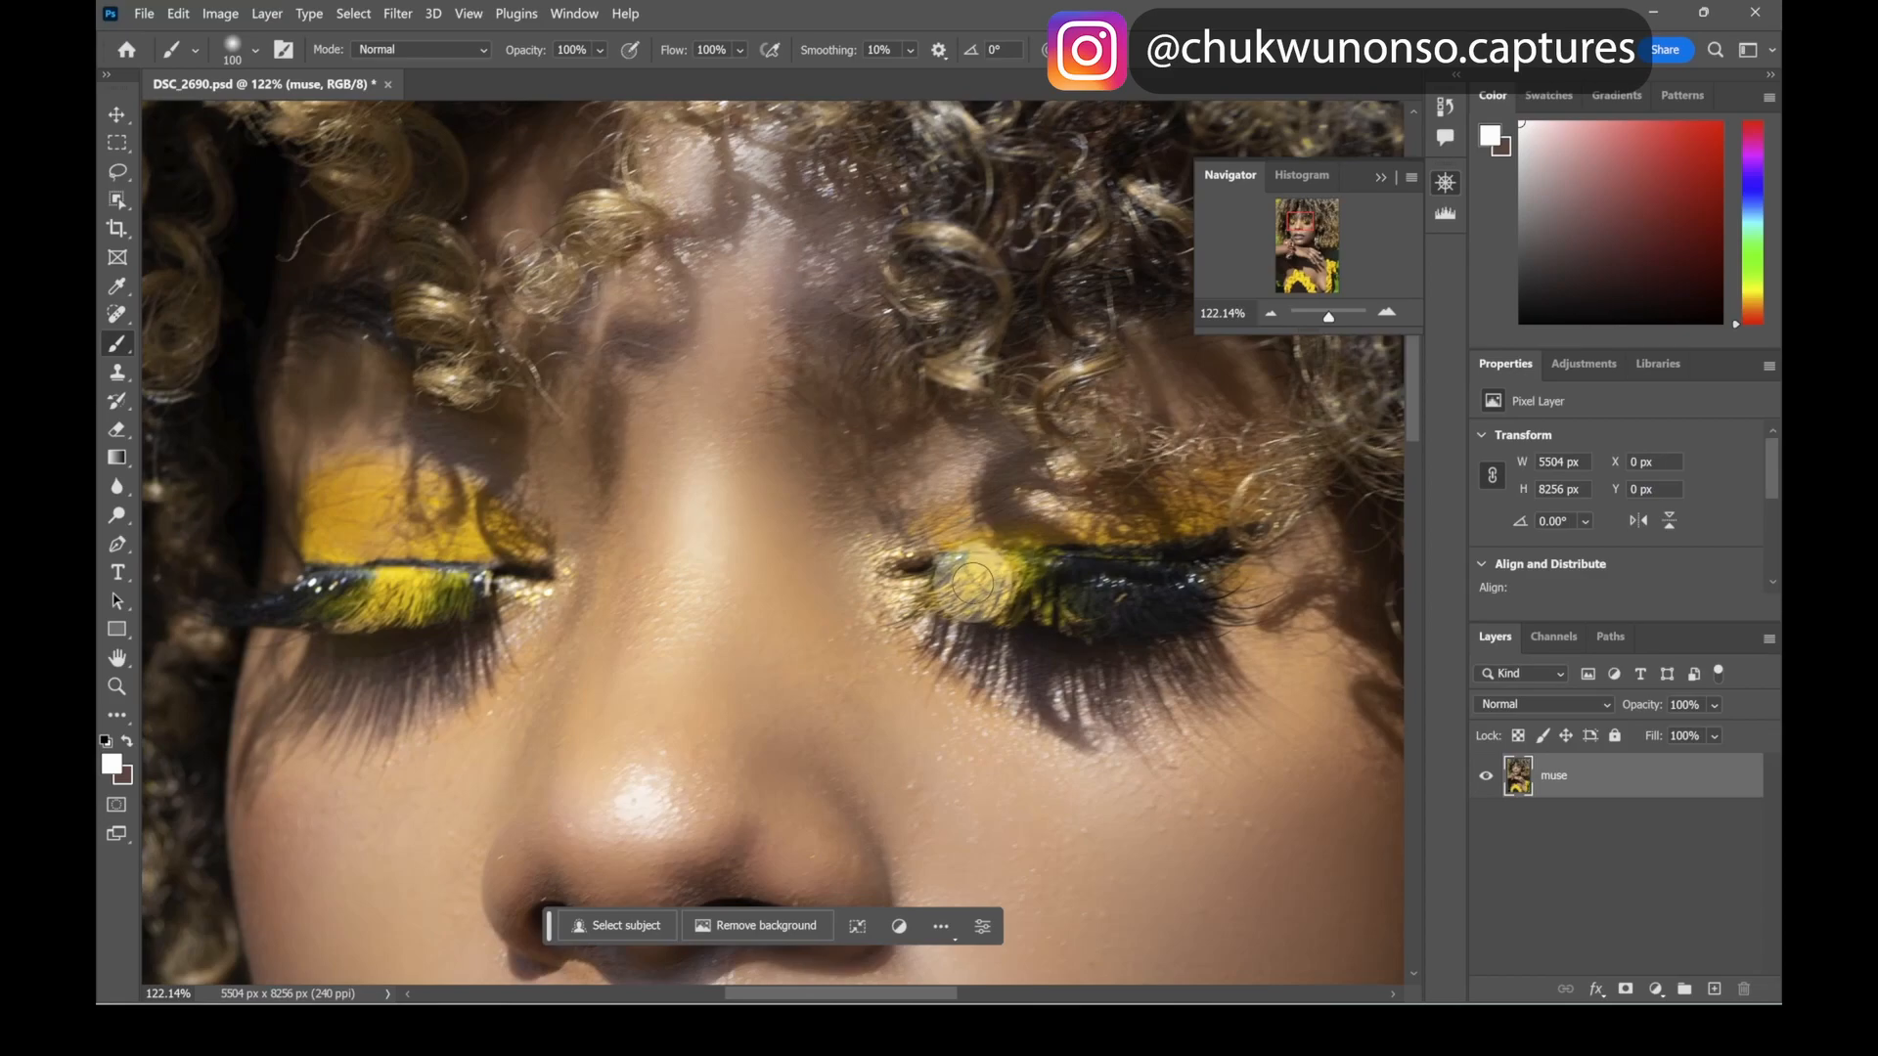
key("ctrl+plus")
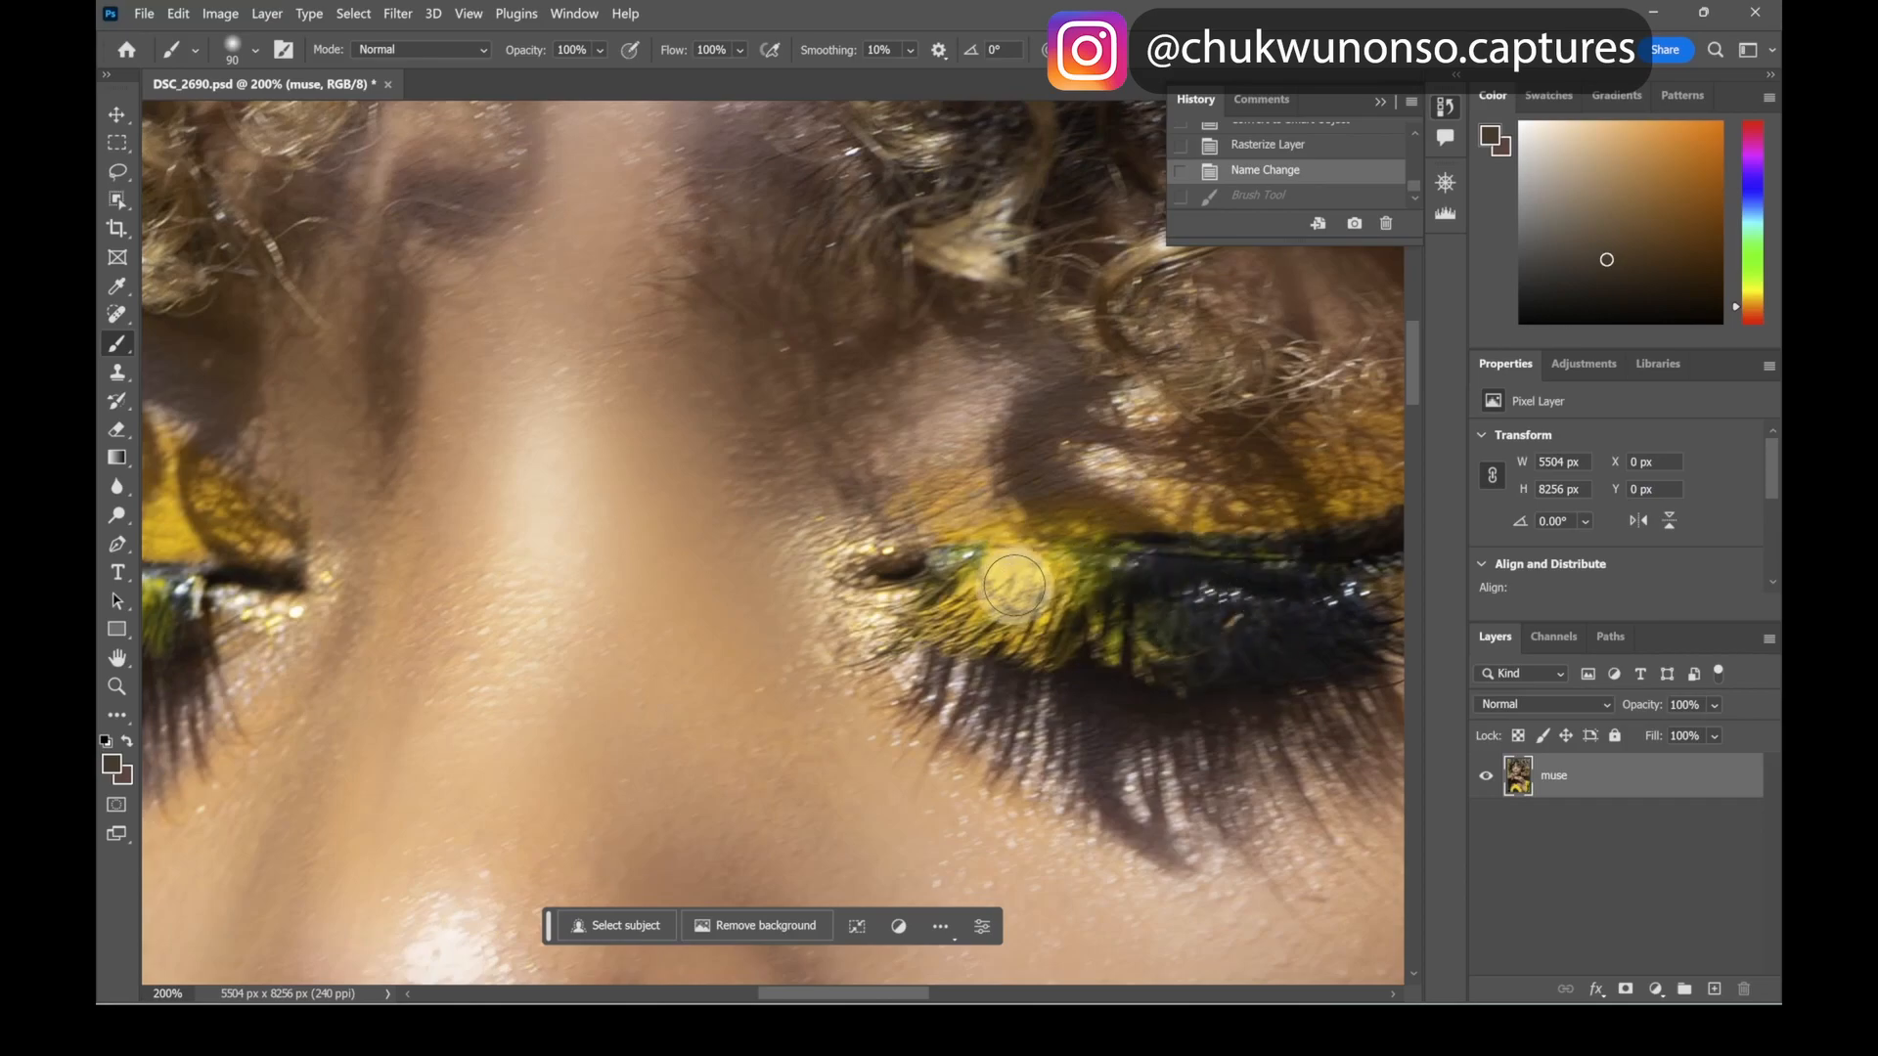
key("ctrl+minus")
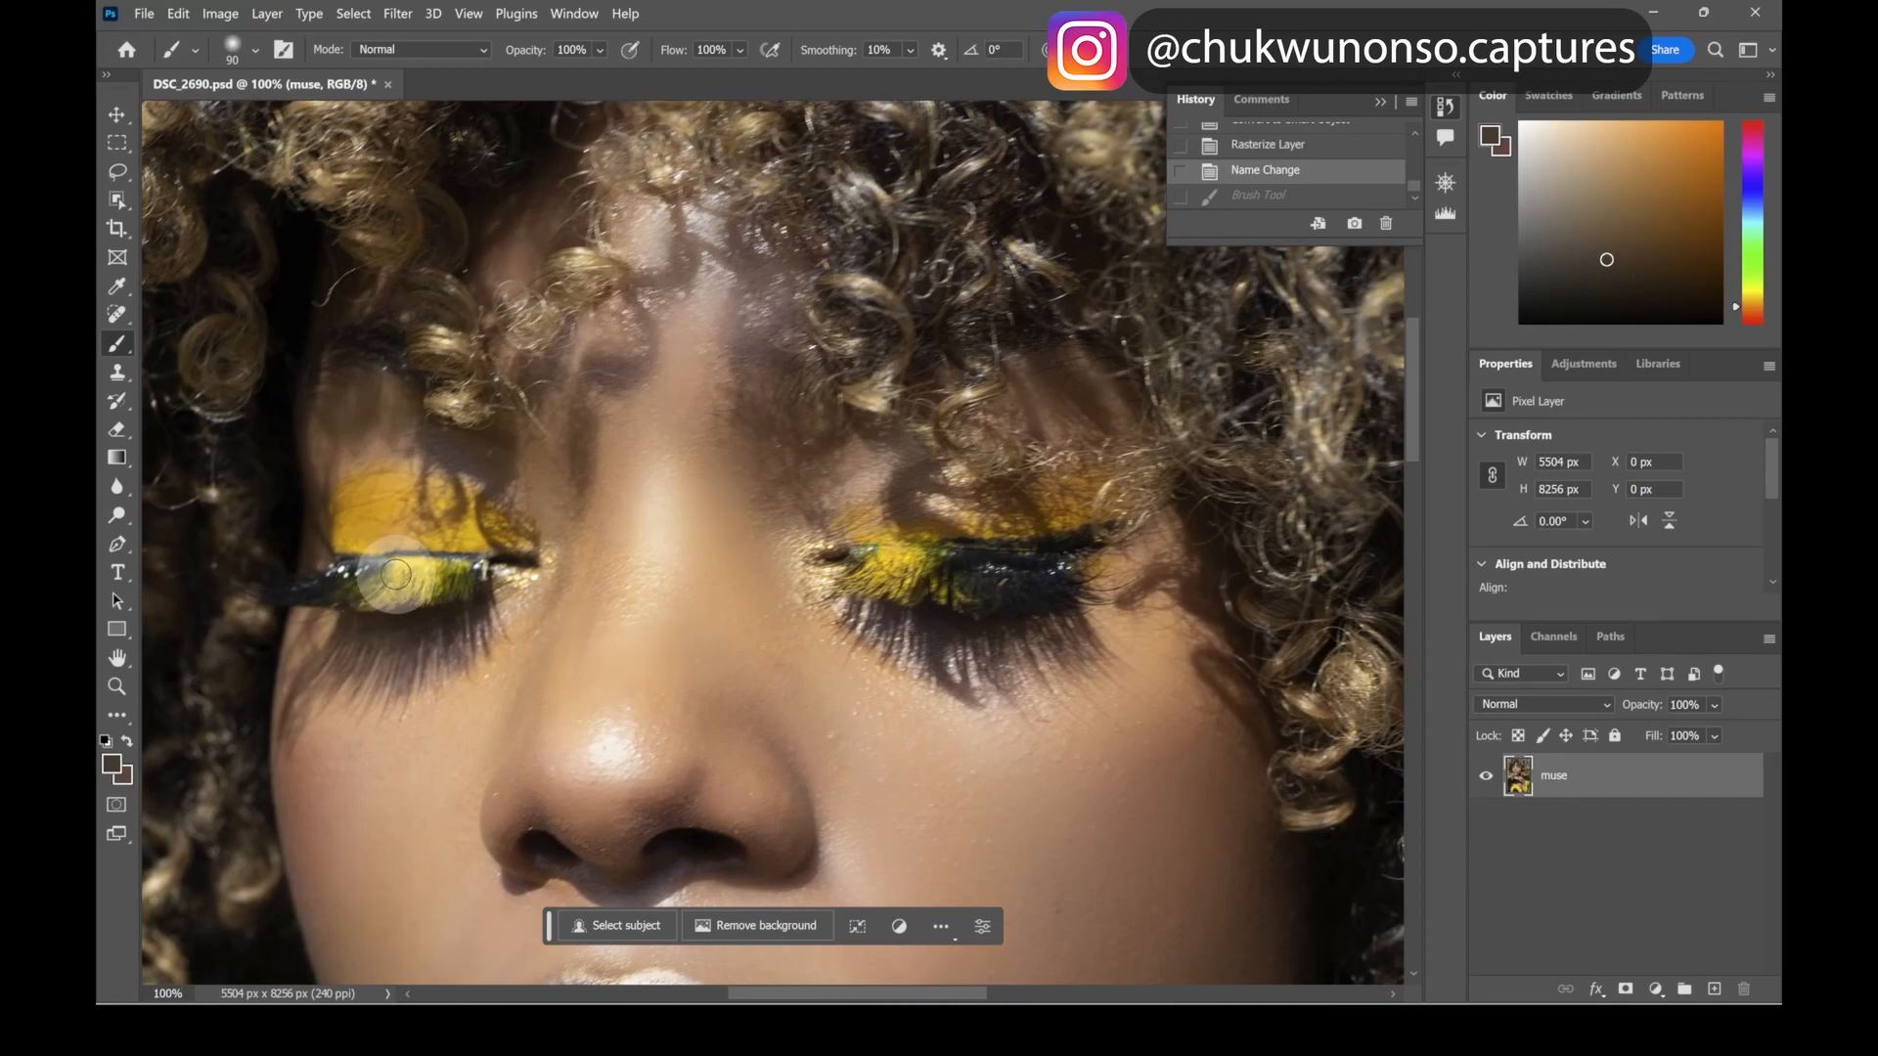
key("ctrl+plus")
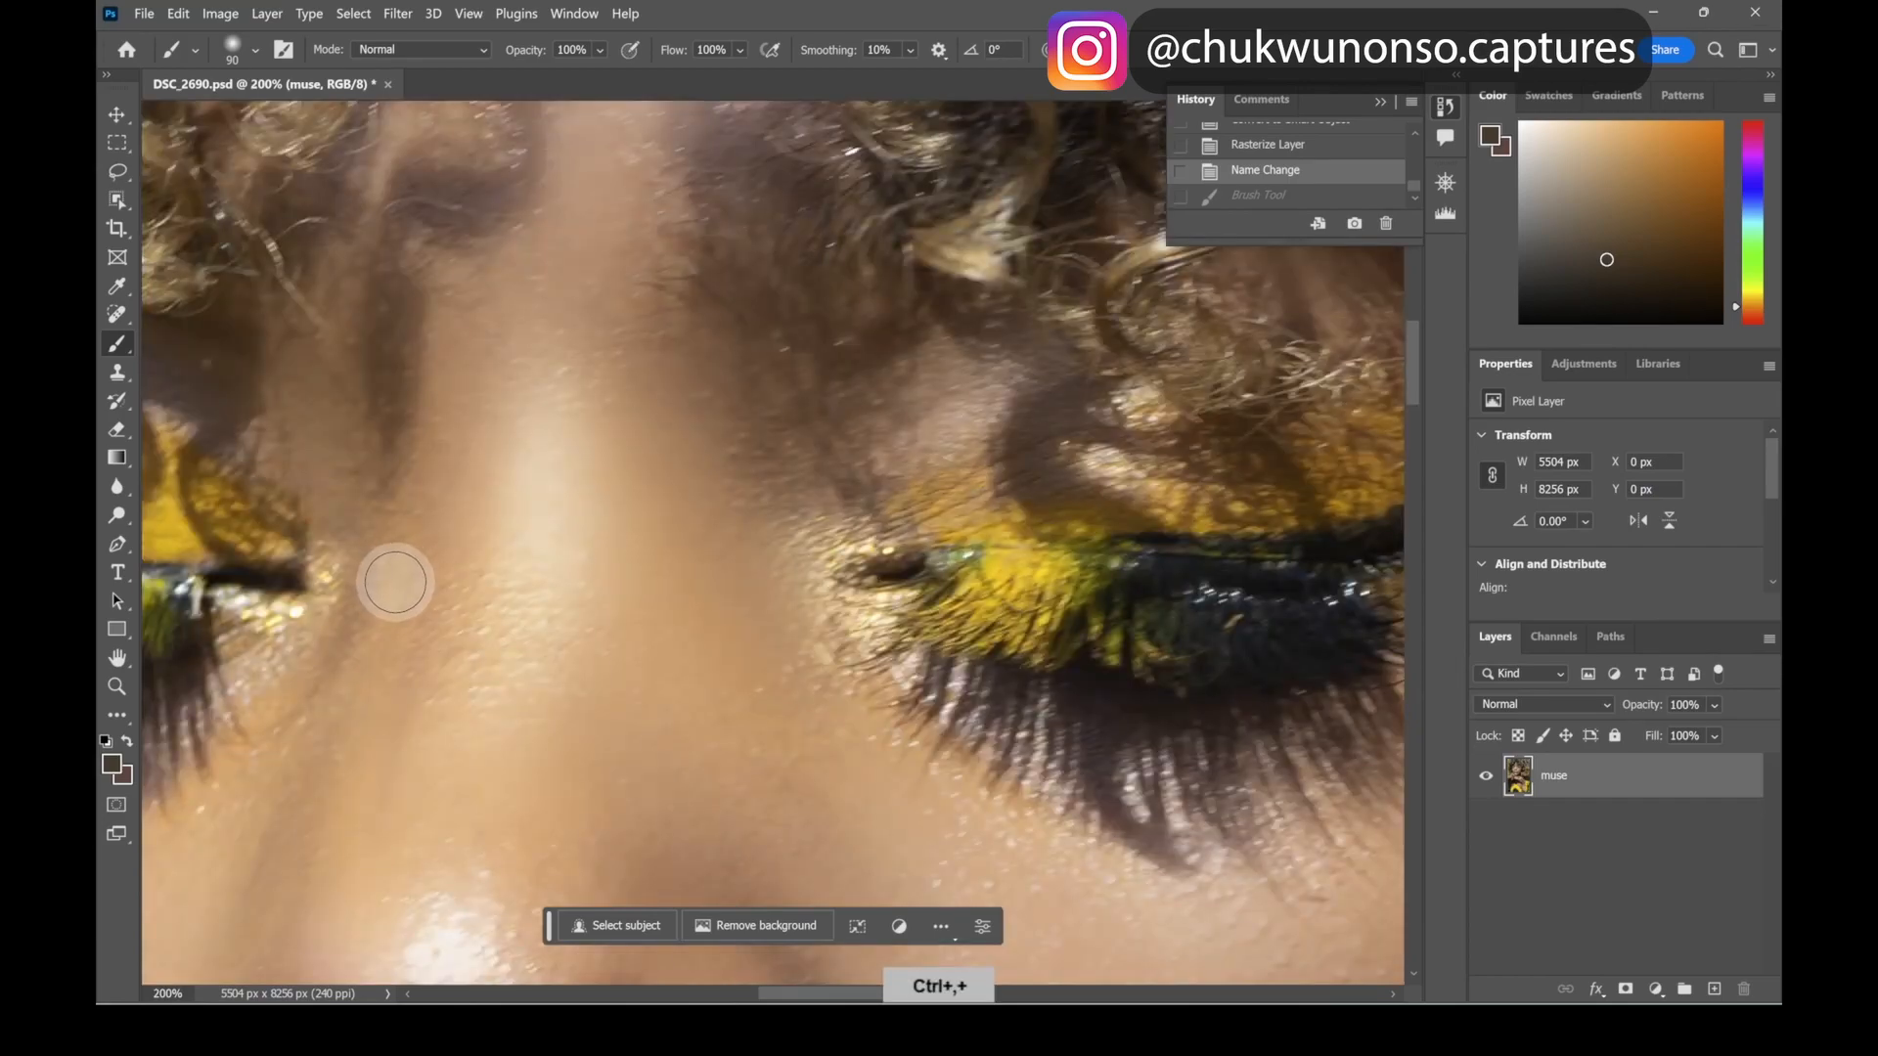
left_click_drag(391, 616, 624, 633)
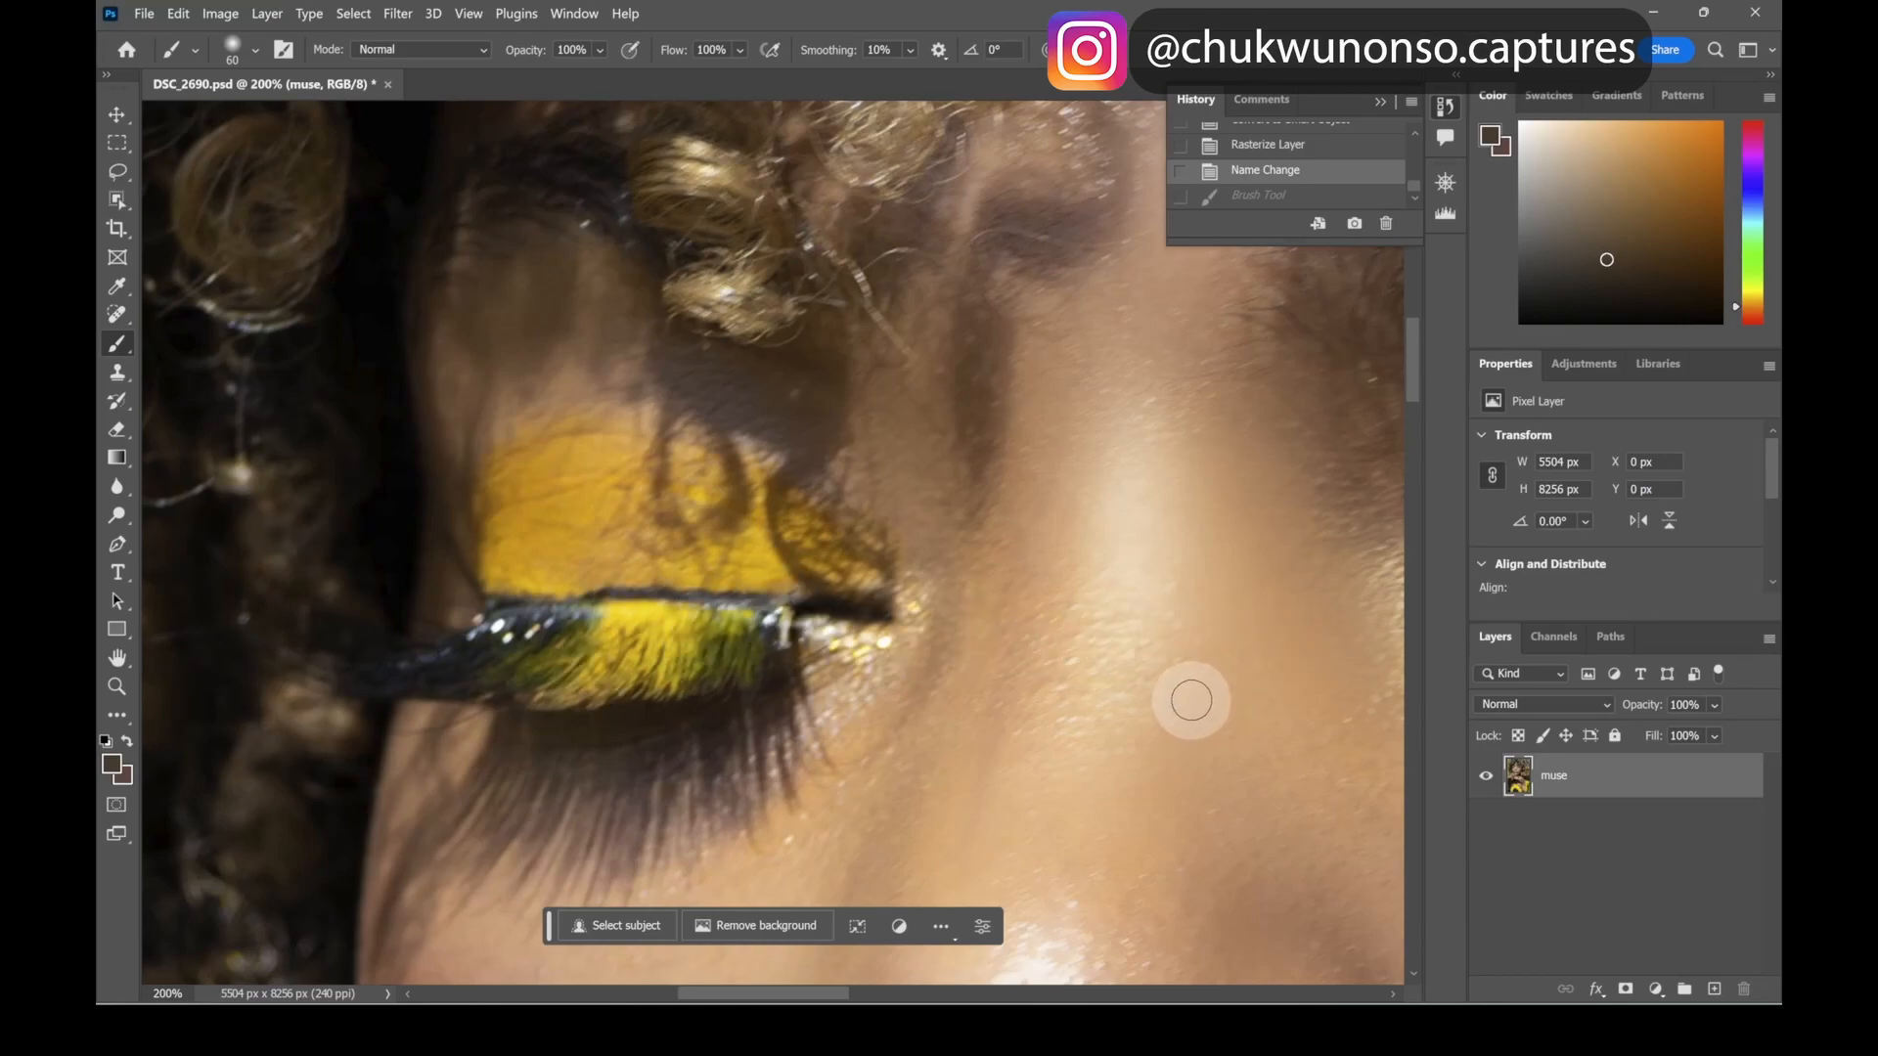
key("ctrl+minus")
key("ctrl+minus")
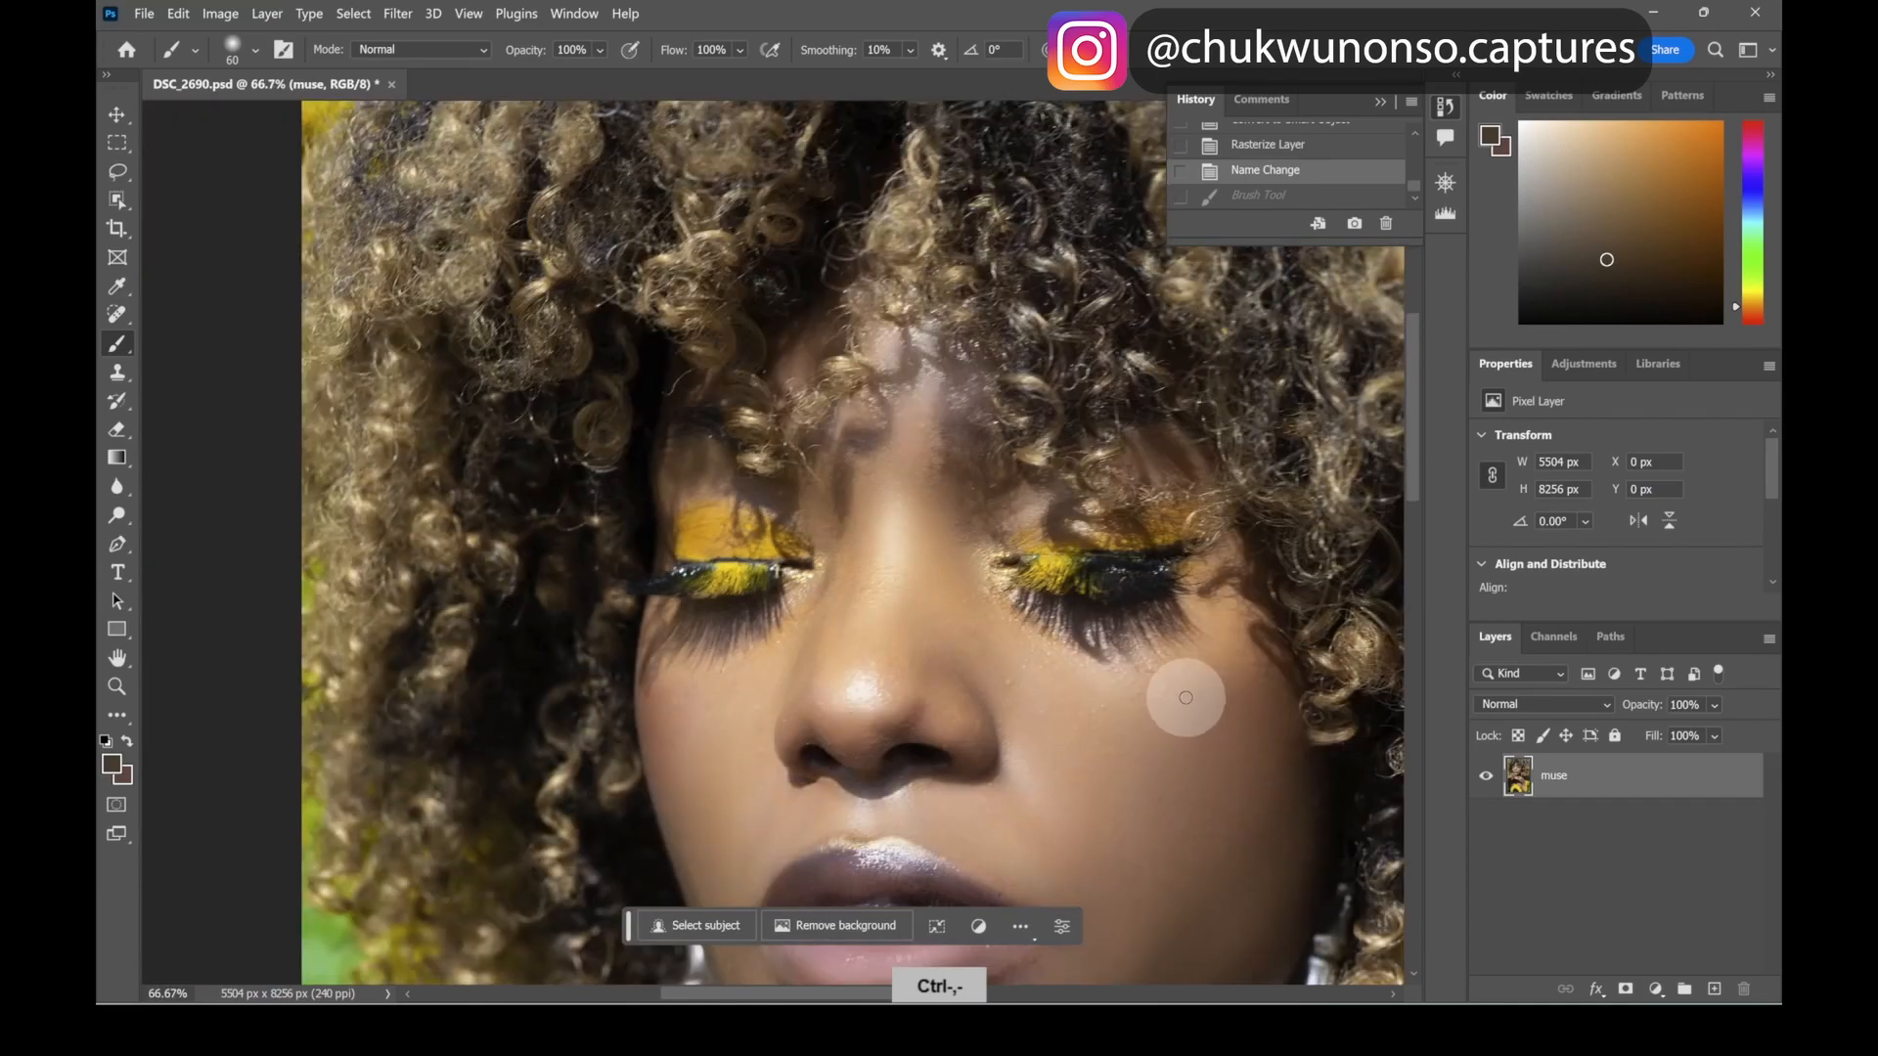
key("ctrl+plus")
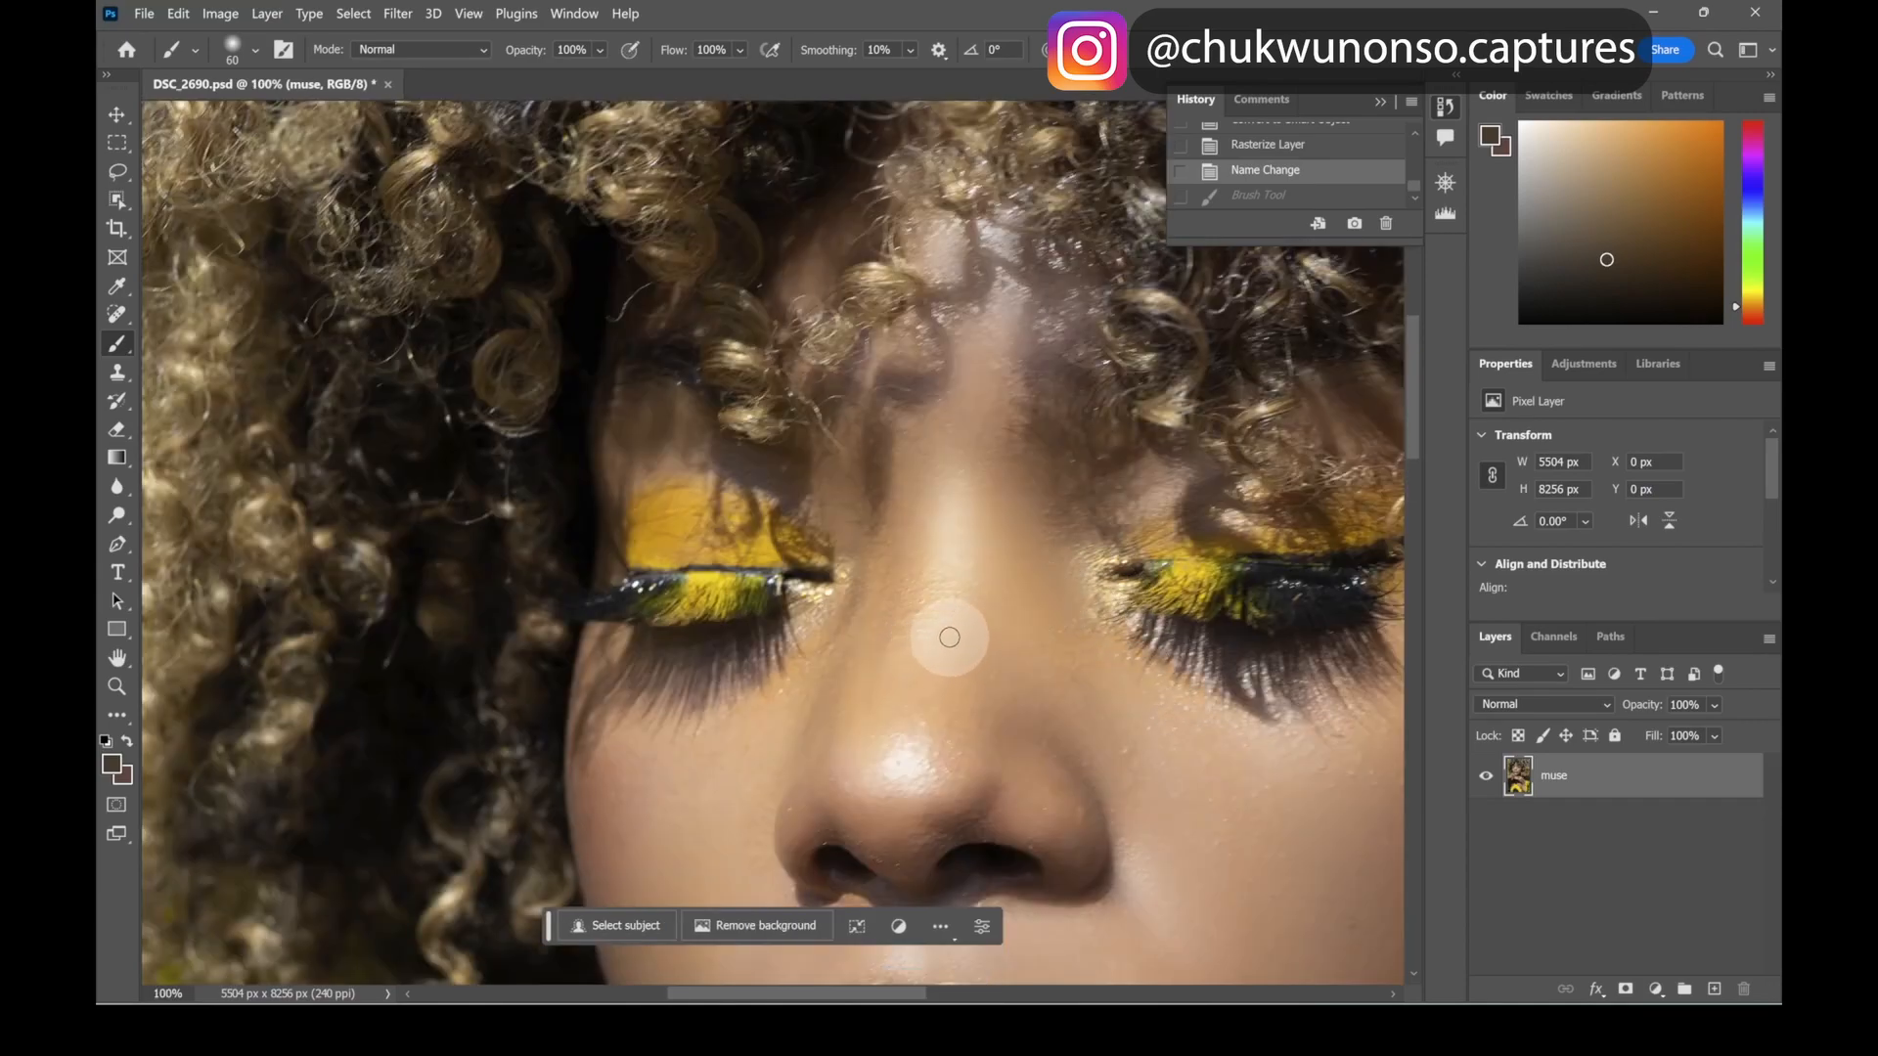
key("space")
left_click_drag(831, 650, 926, 668)
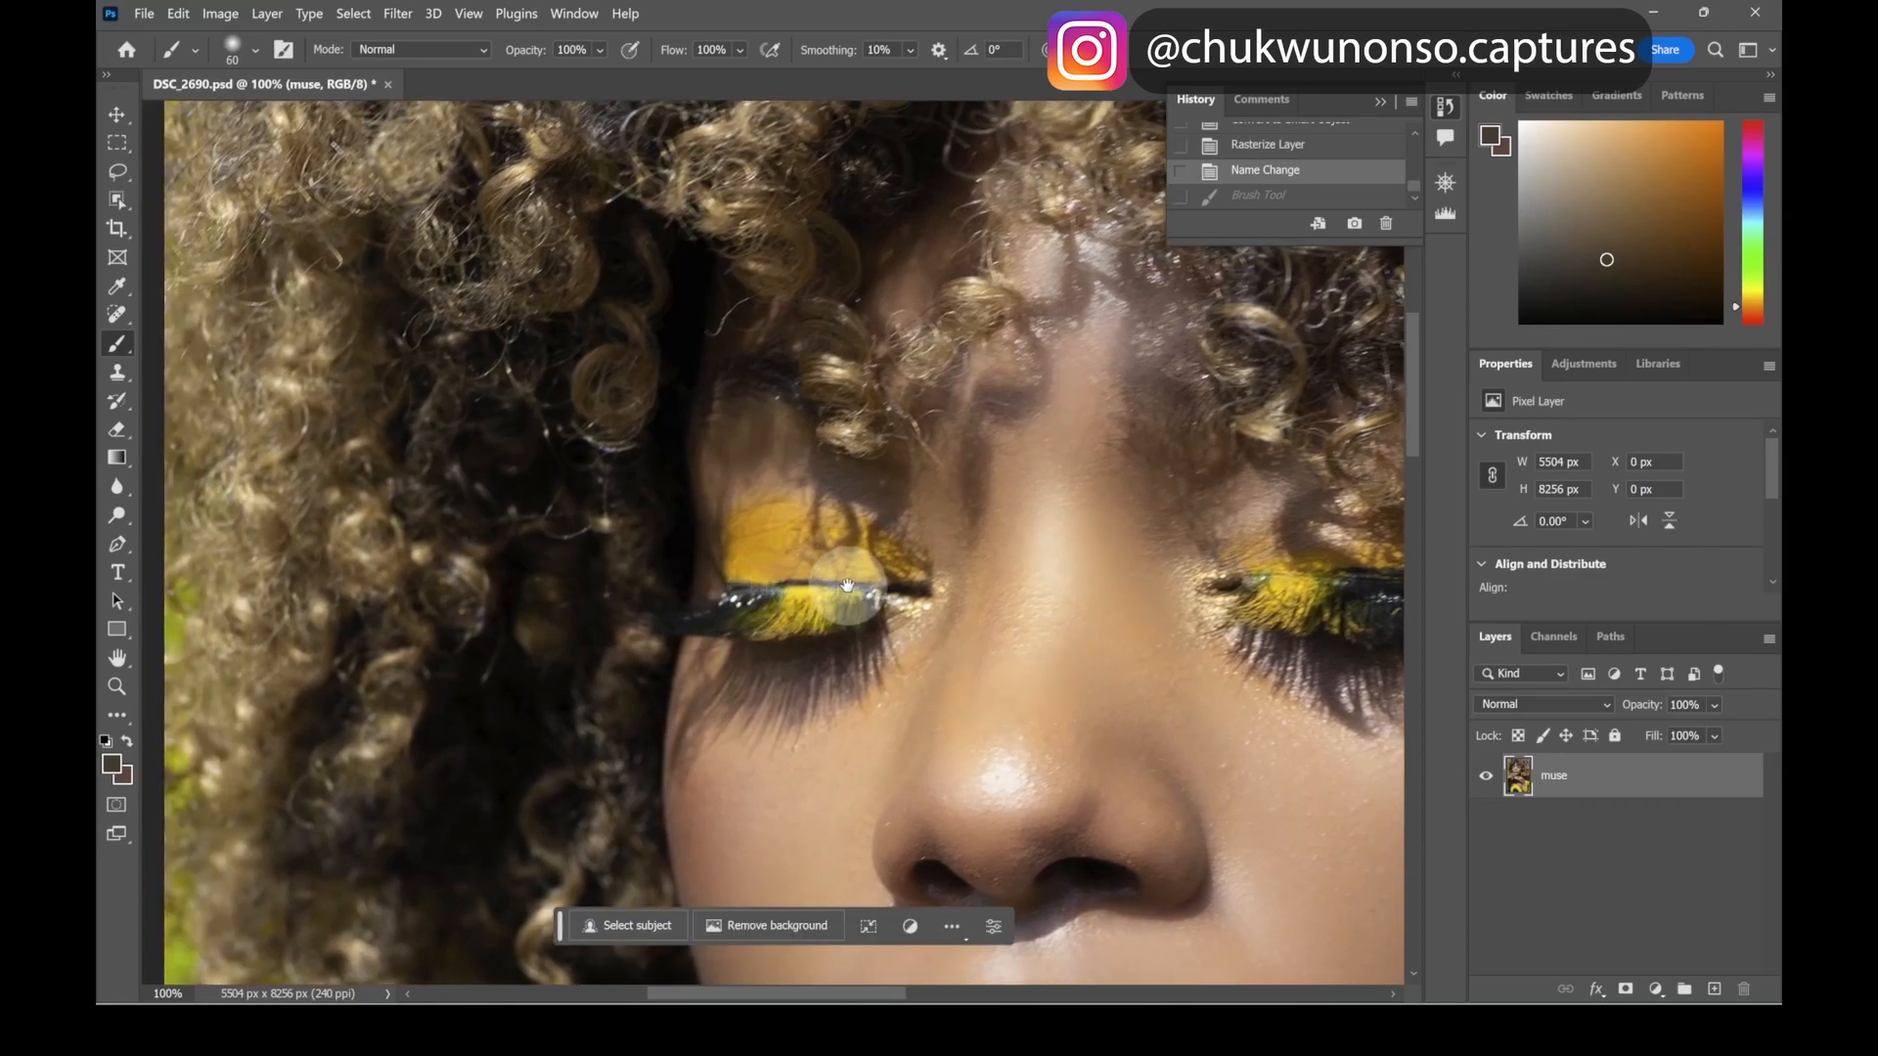
key("space")
left_click_drag(1178, 623, 916, 637)
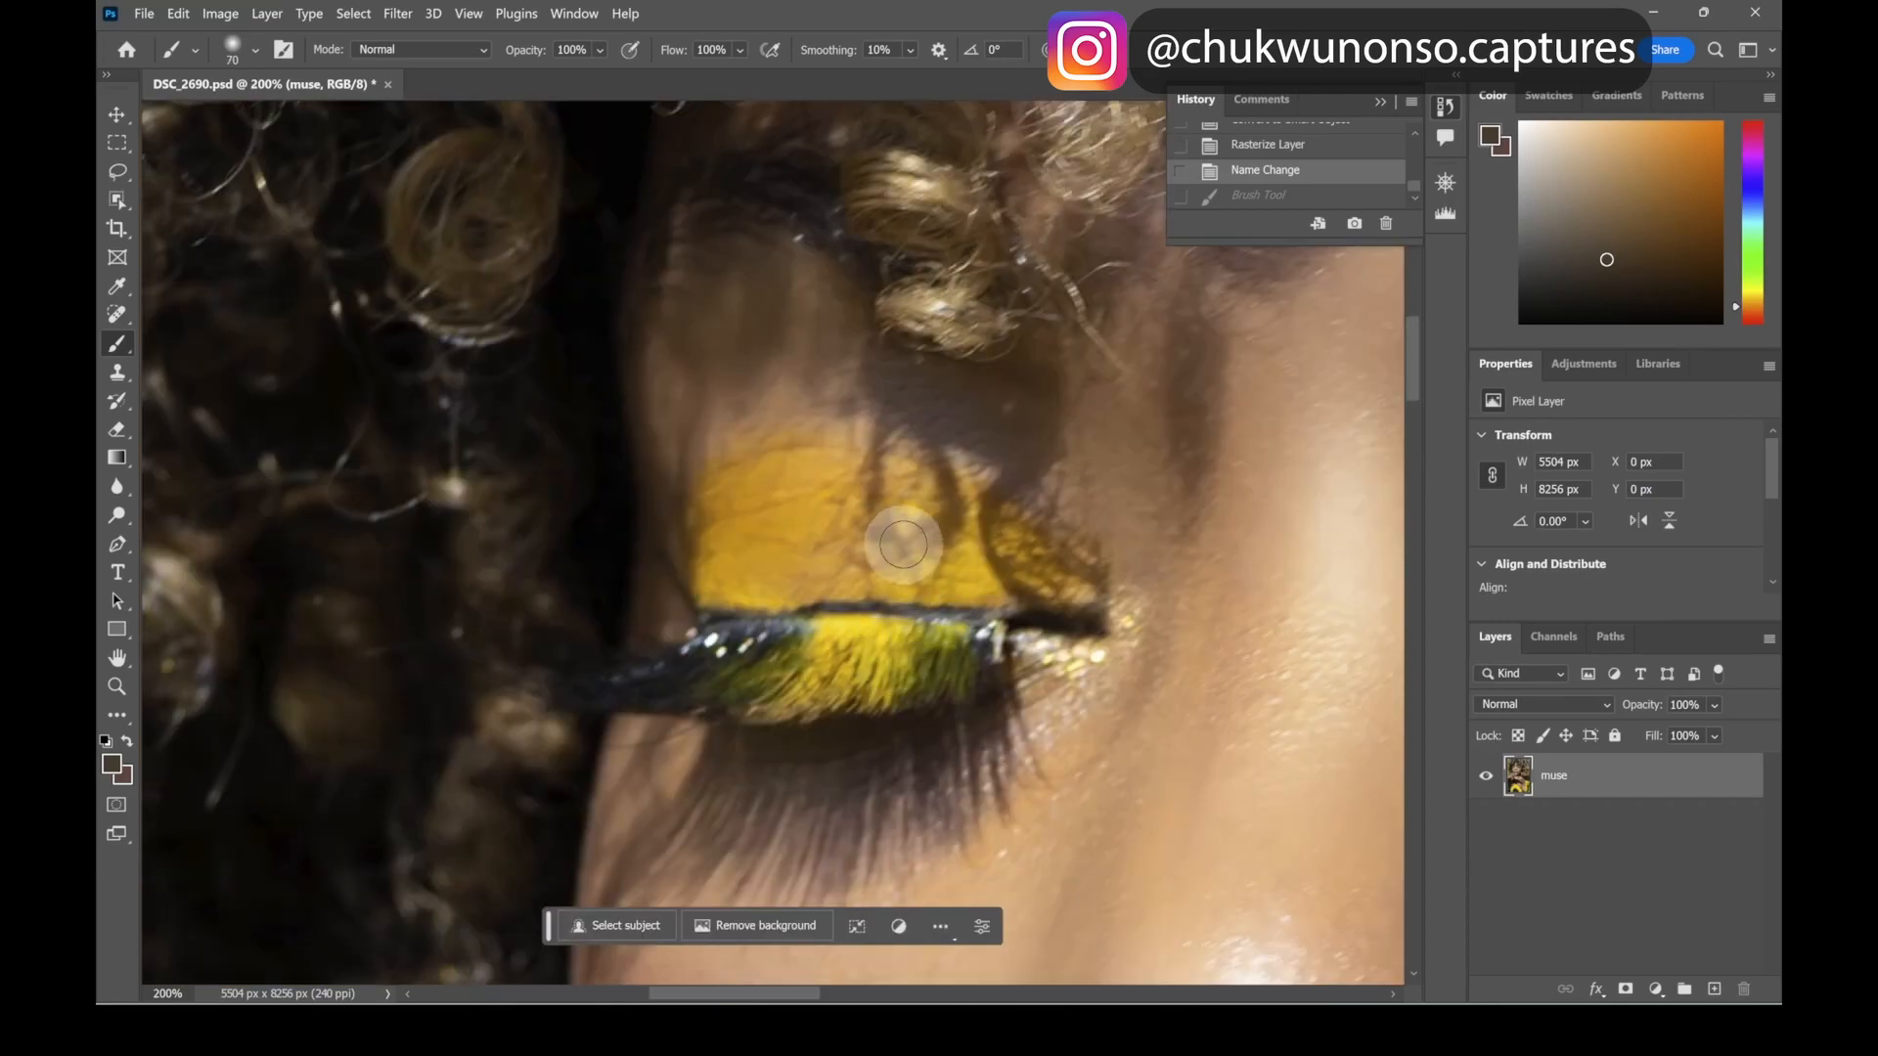
key("space")
left_click_drag(1039, 598, 587, 552)
left_click_drag(1023, 554, 587, 546)
left_click_drag(960, 547, 977, 631)
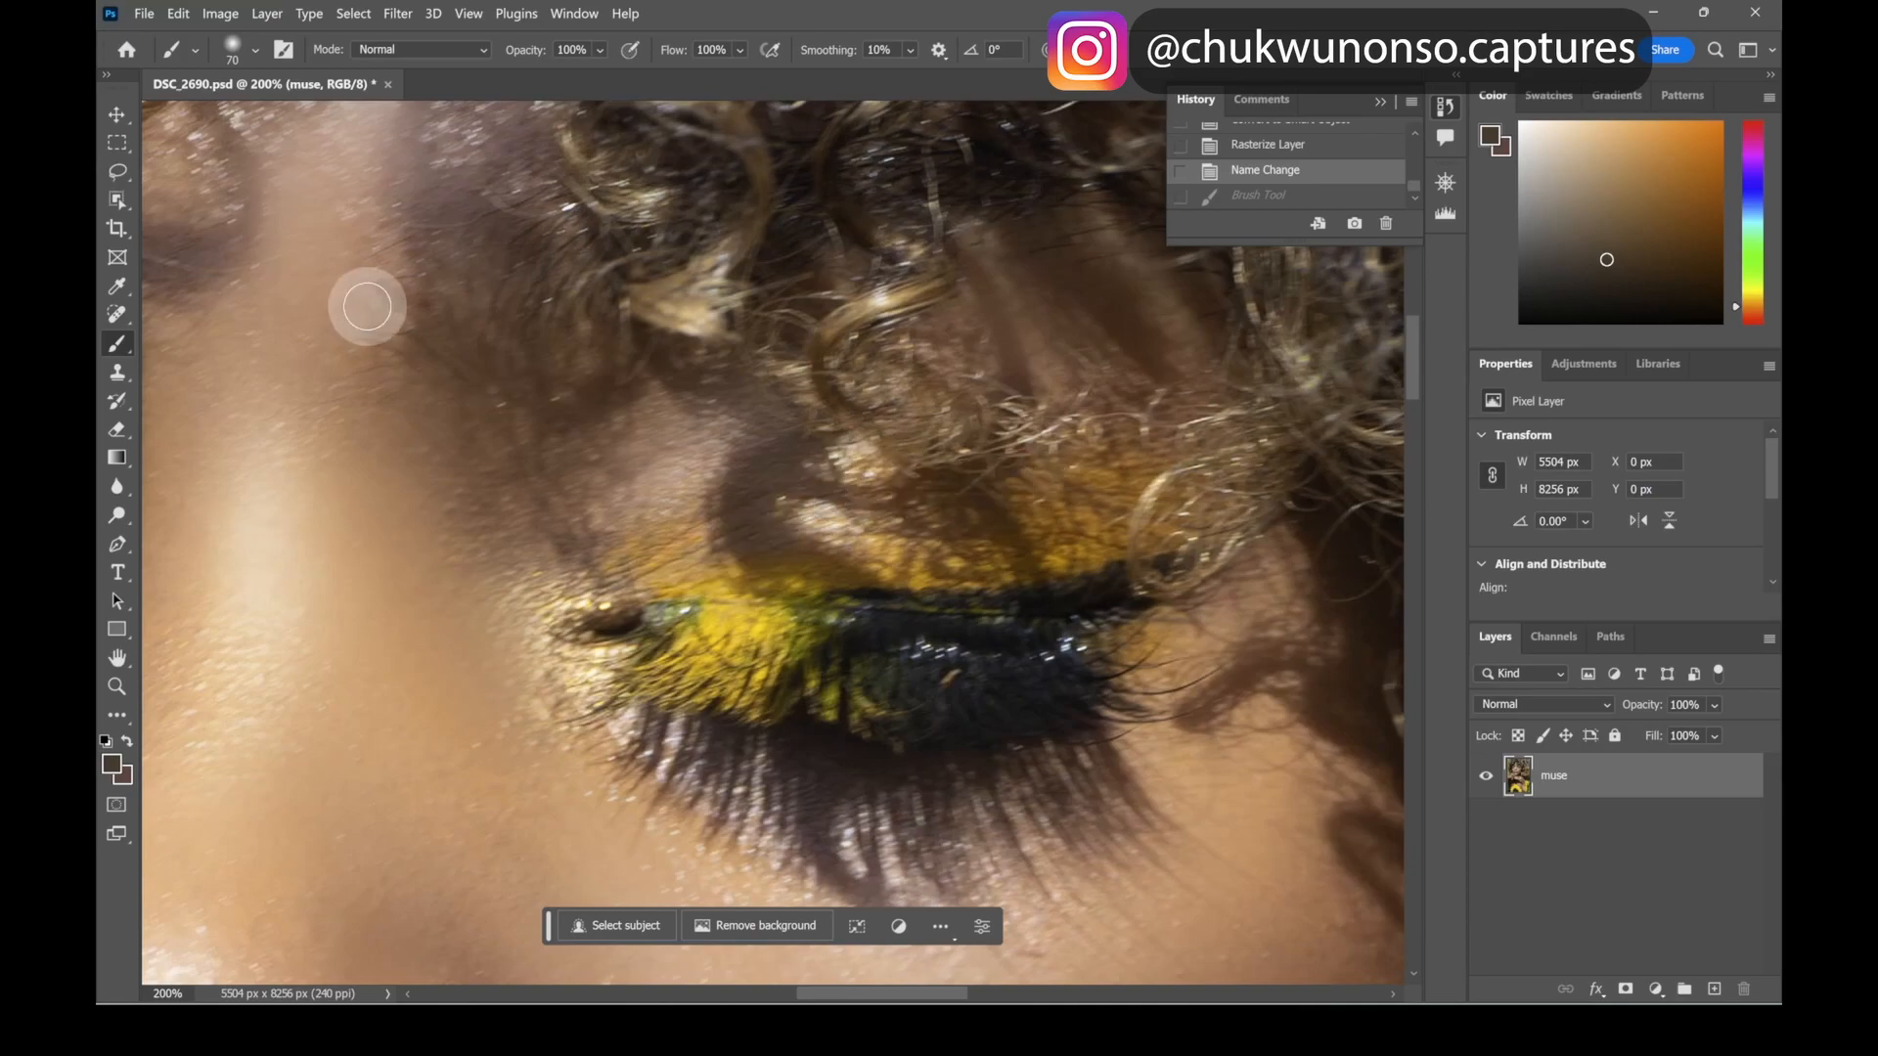
- Add a new empty layer above the muse layer and name it "eyelash gradient"
key("ctrl+minus")
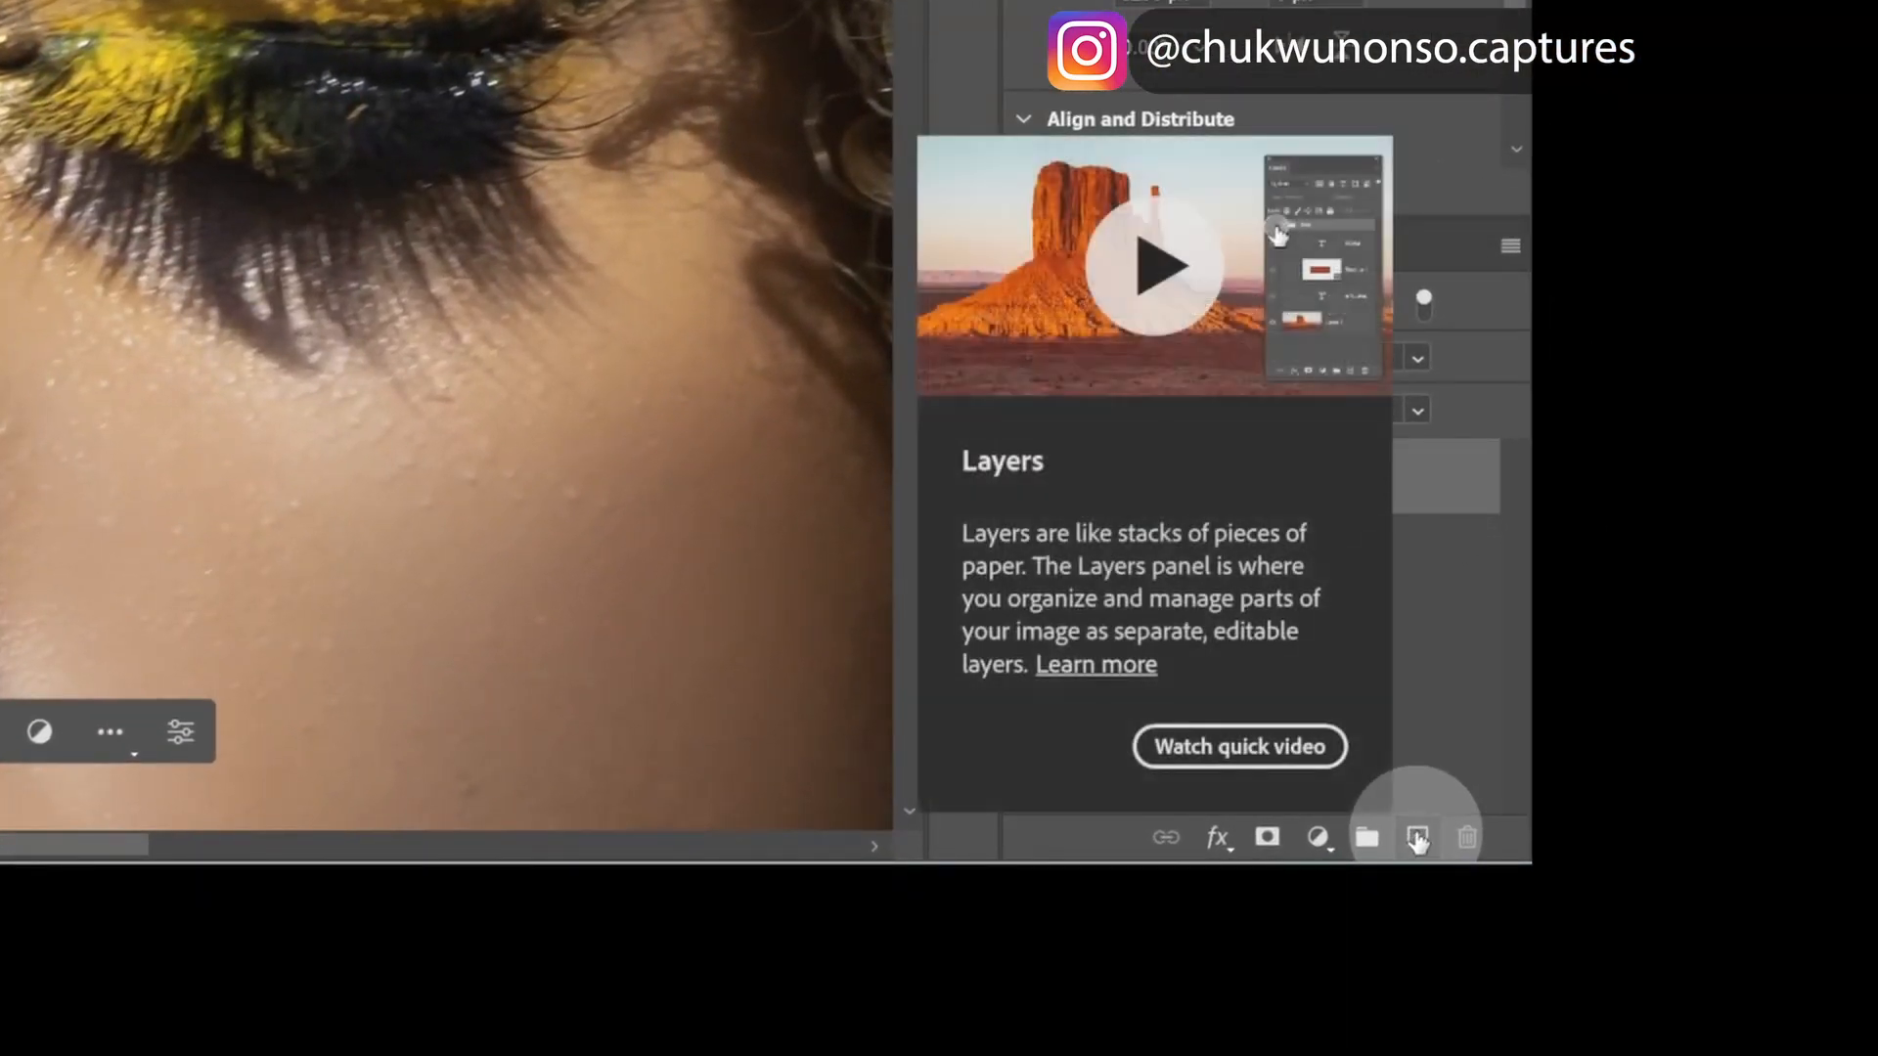
left_click(1417, 839)
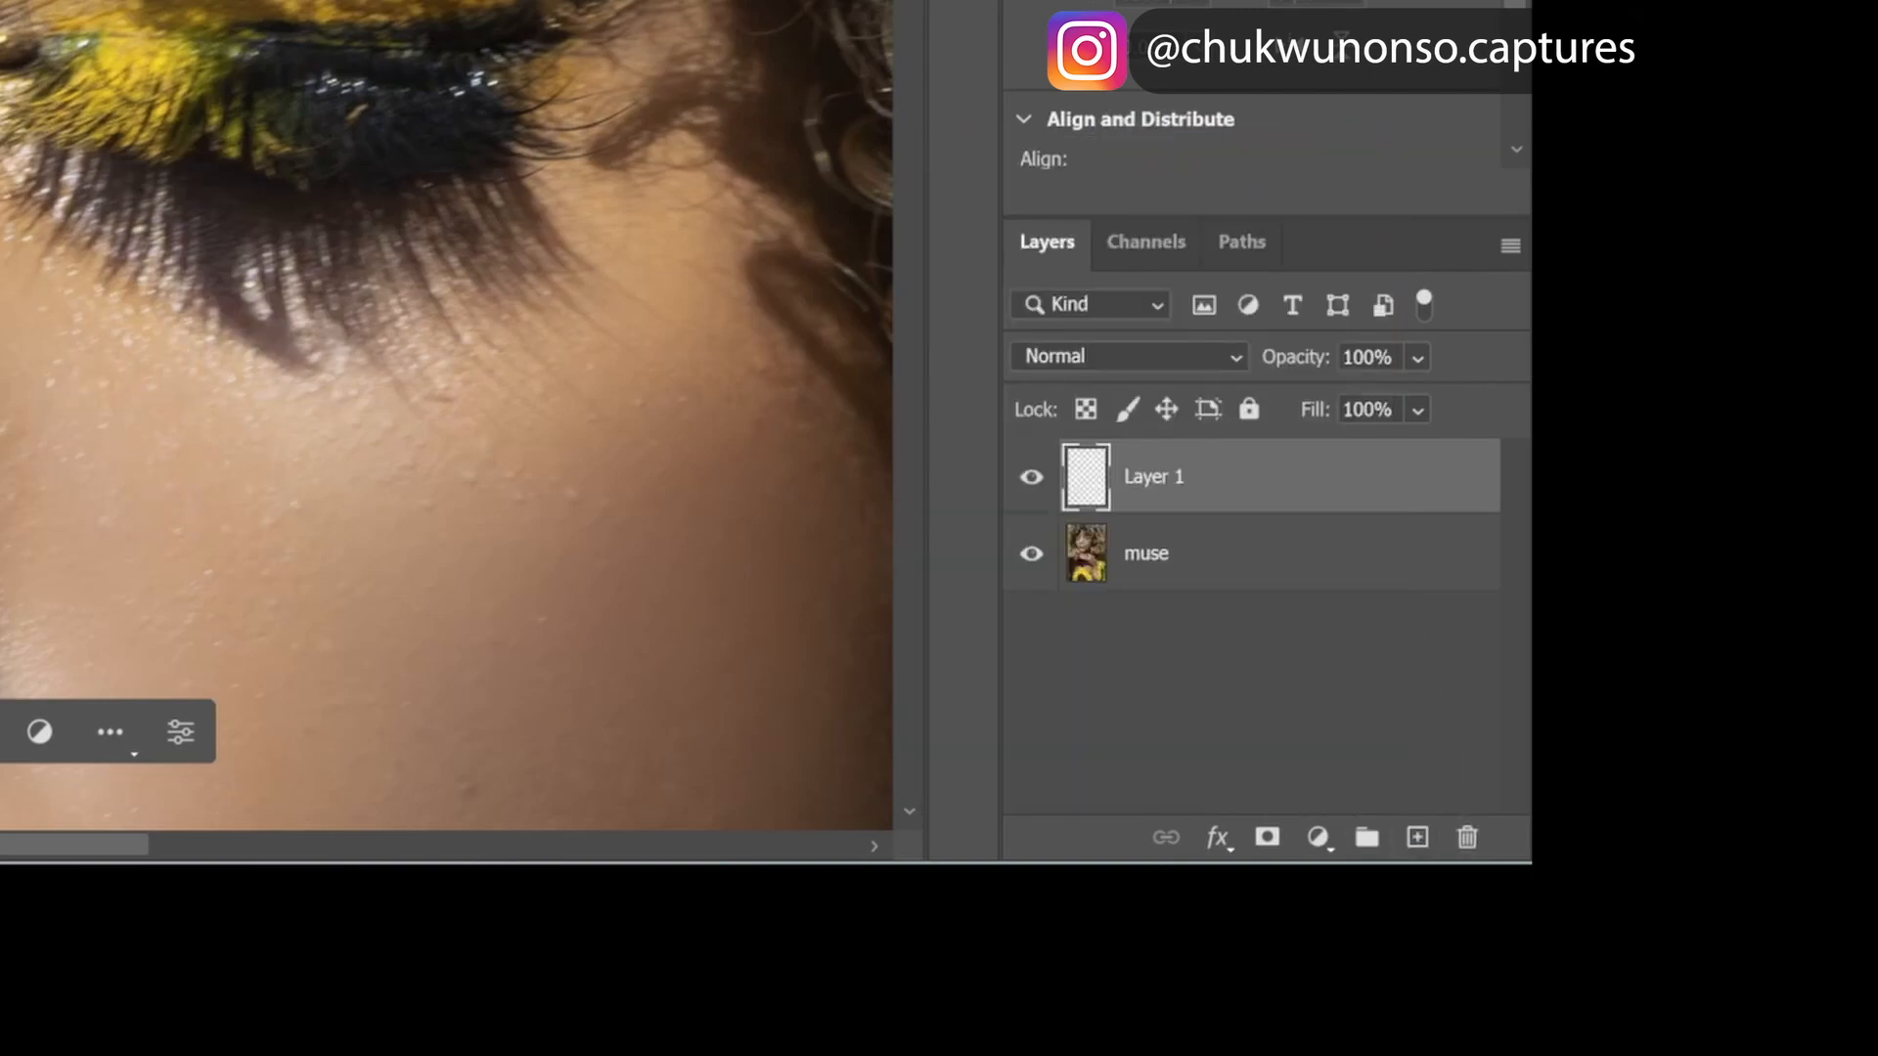
double_click(1160, 477)
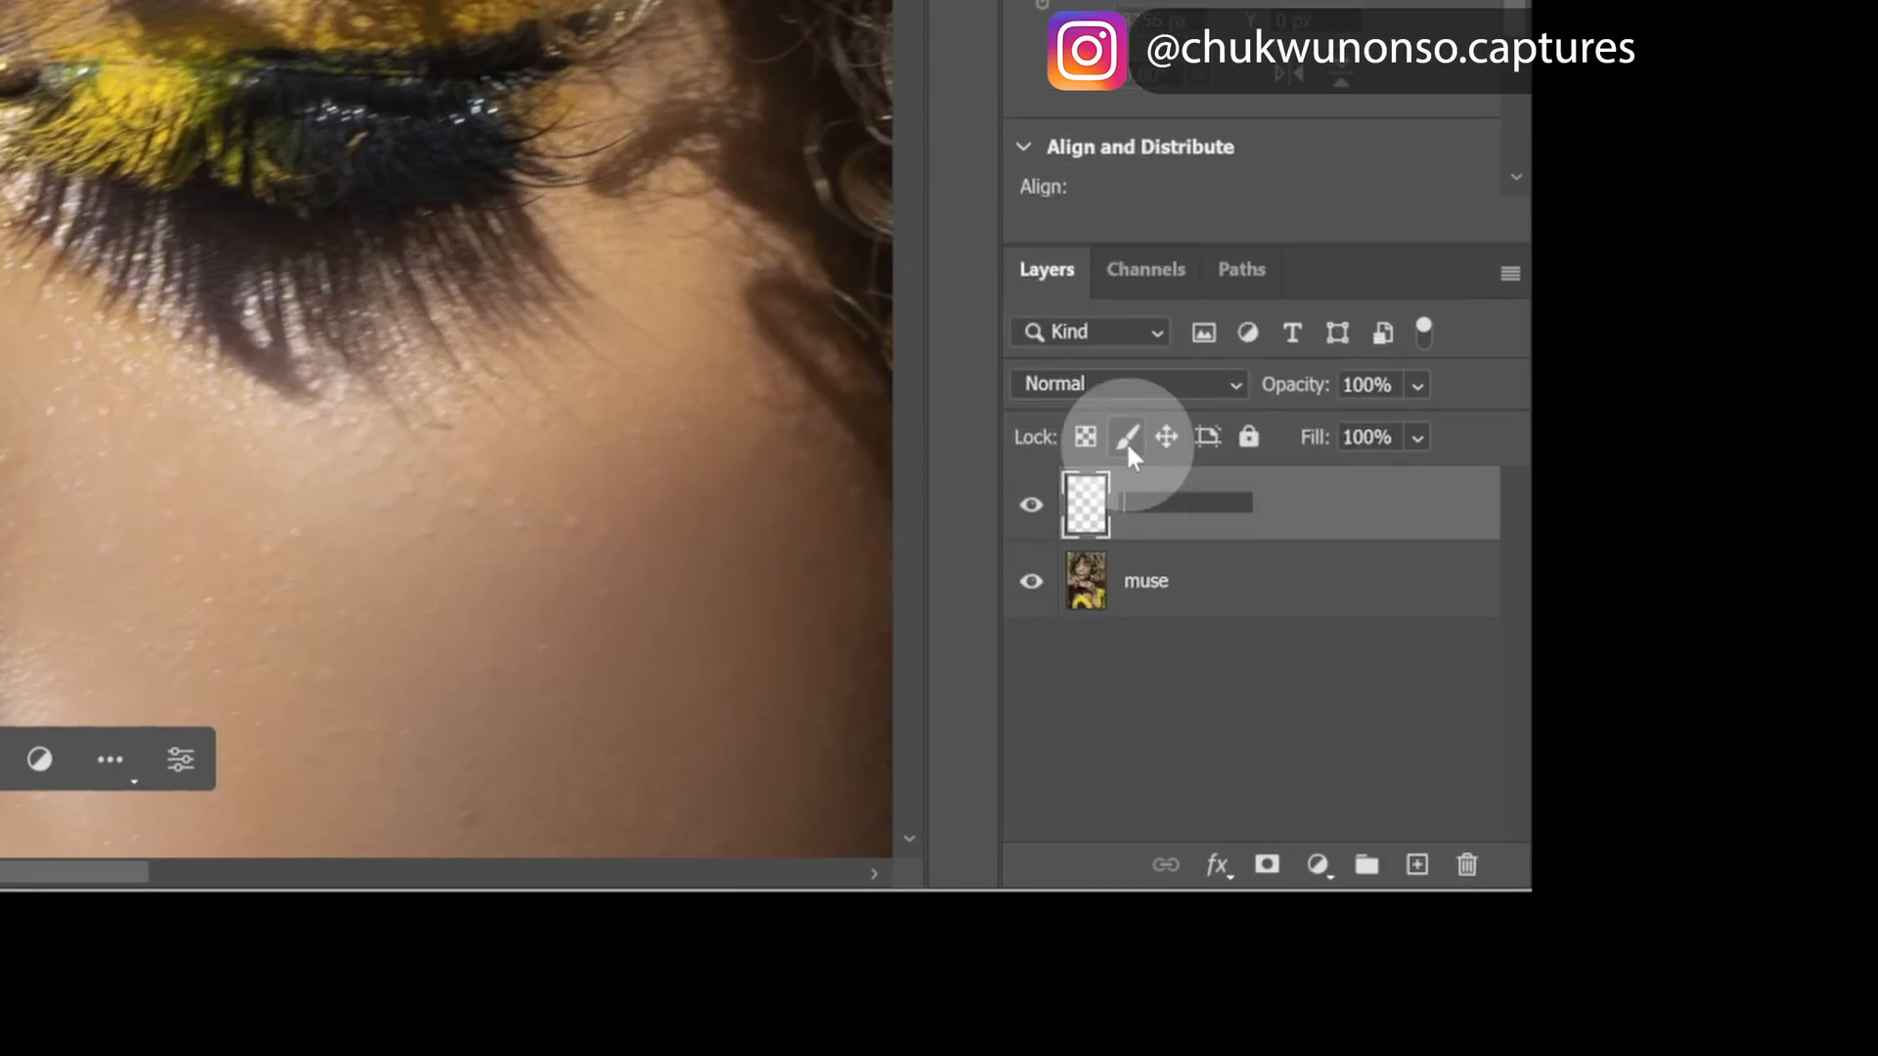
type("ey")
key("BackSpace")
key("BackSpace")
type("eu")
key("BackSpace")
type("yelash gradient")
key("Return")
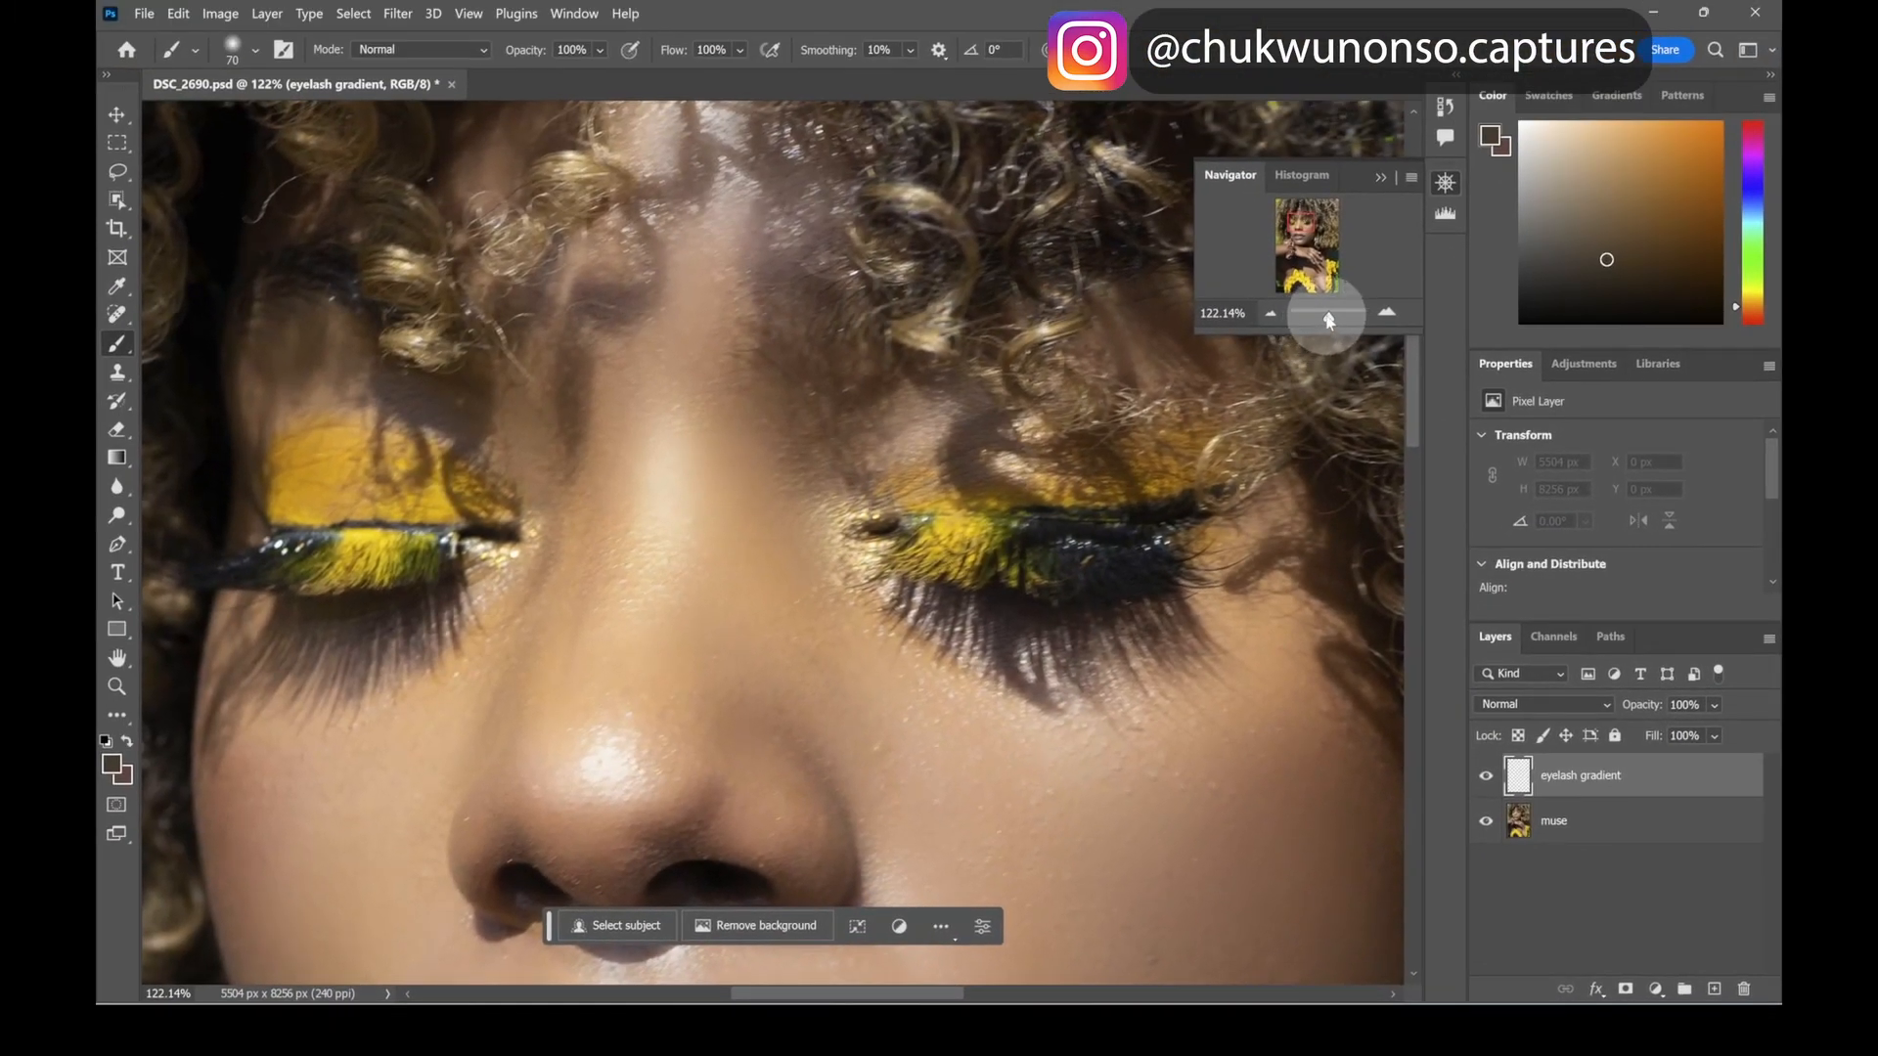
- Sample an olive-yellow foreground colour from the inner lash makeup, with the eyelash gradient layer selected
left_click_drag(1328, 320, 1334, 318)
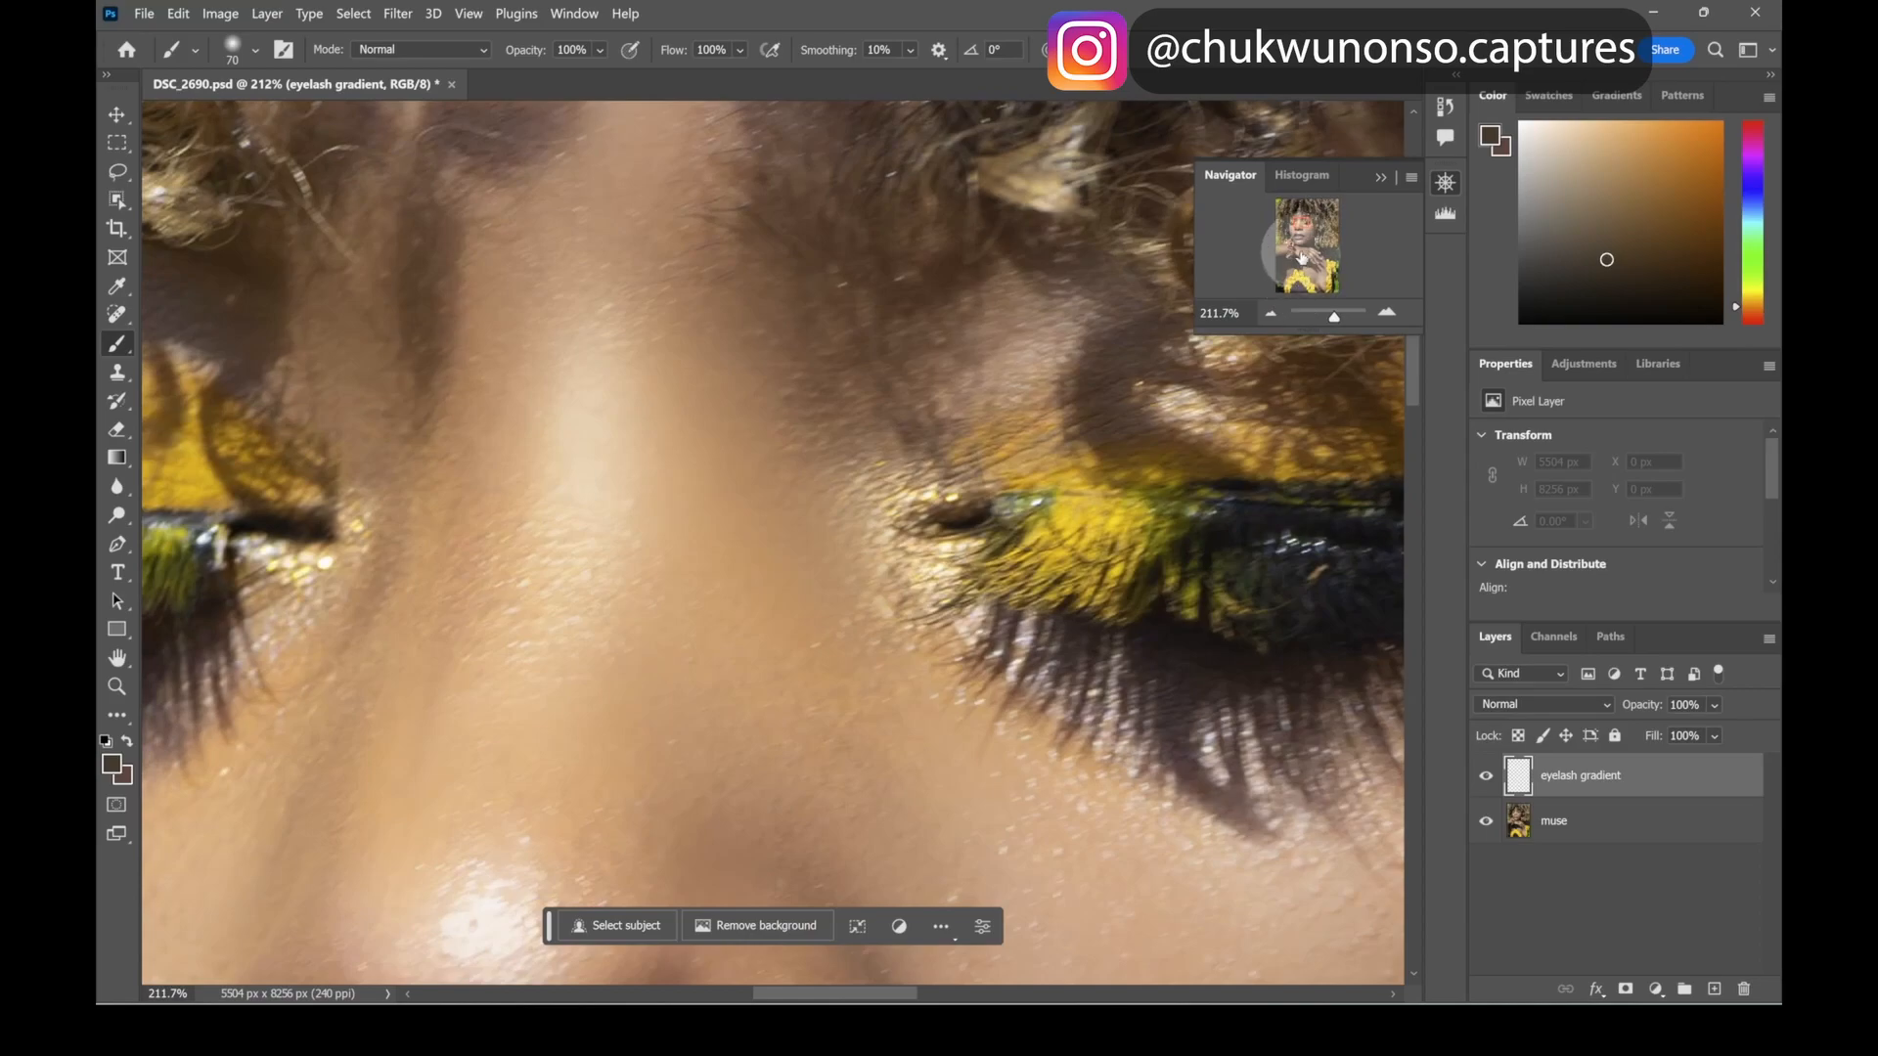
left_click(1060, 495, "alt")
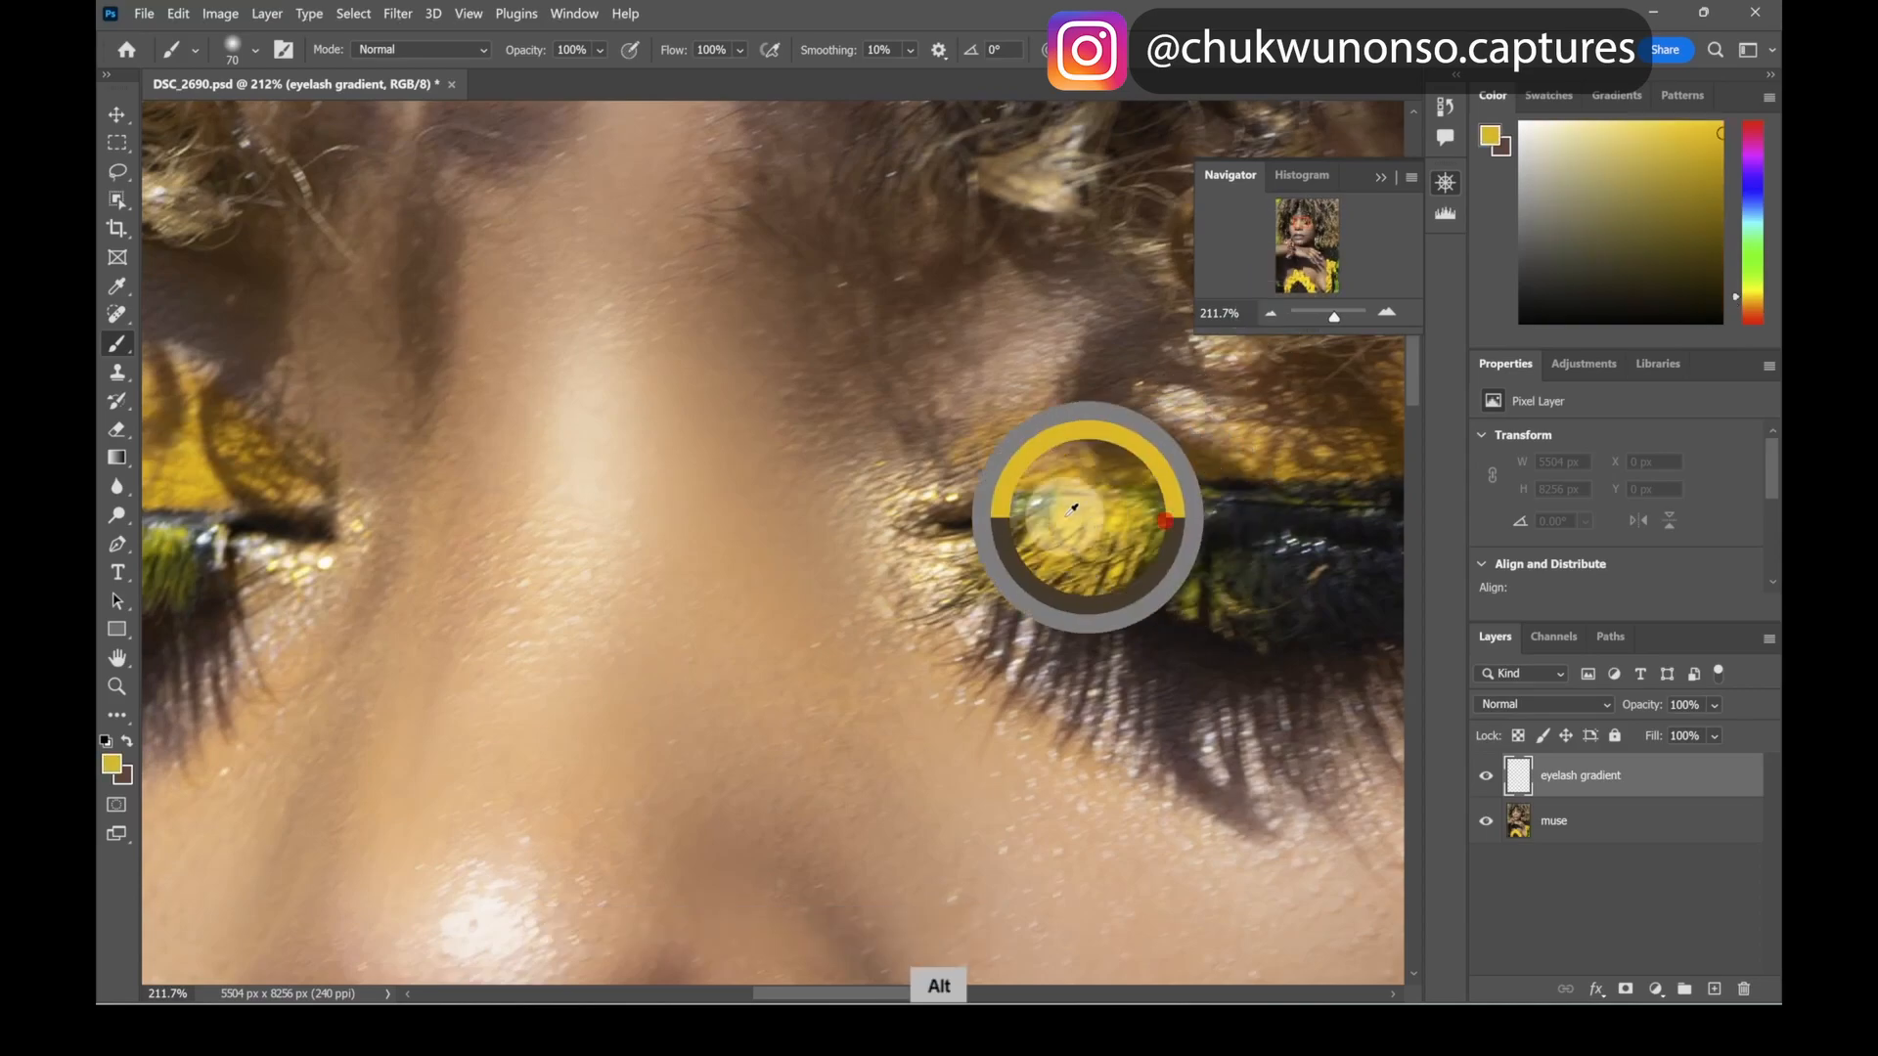
left_click_drag(1165, 533, 902, 568)
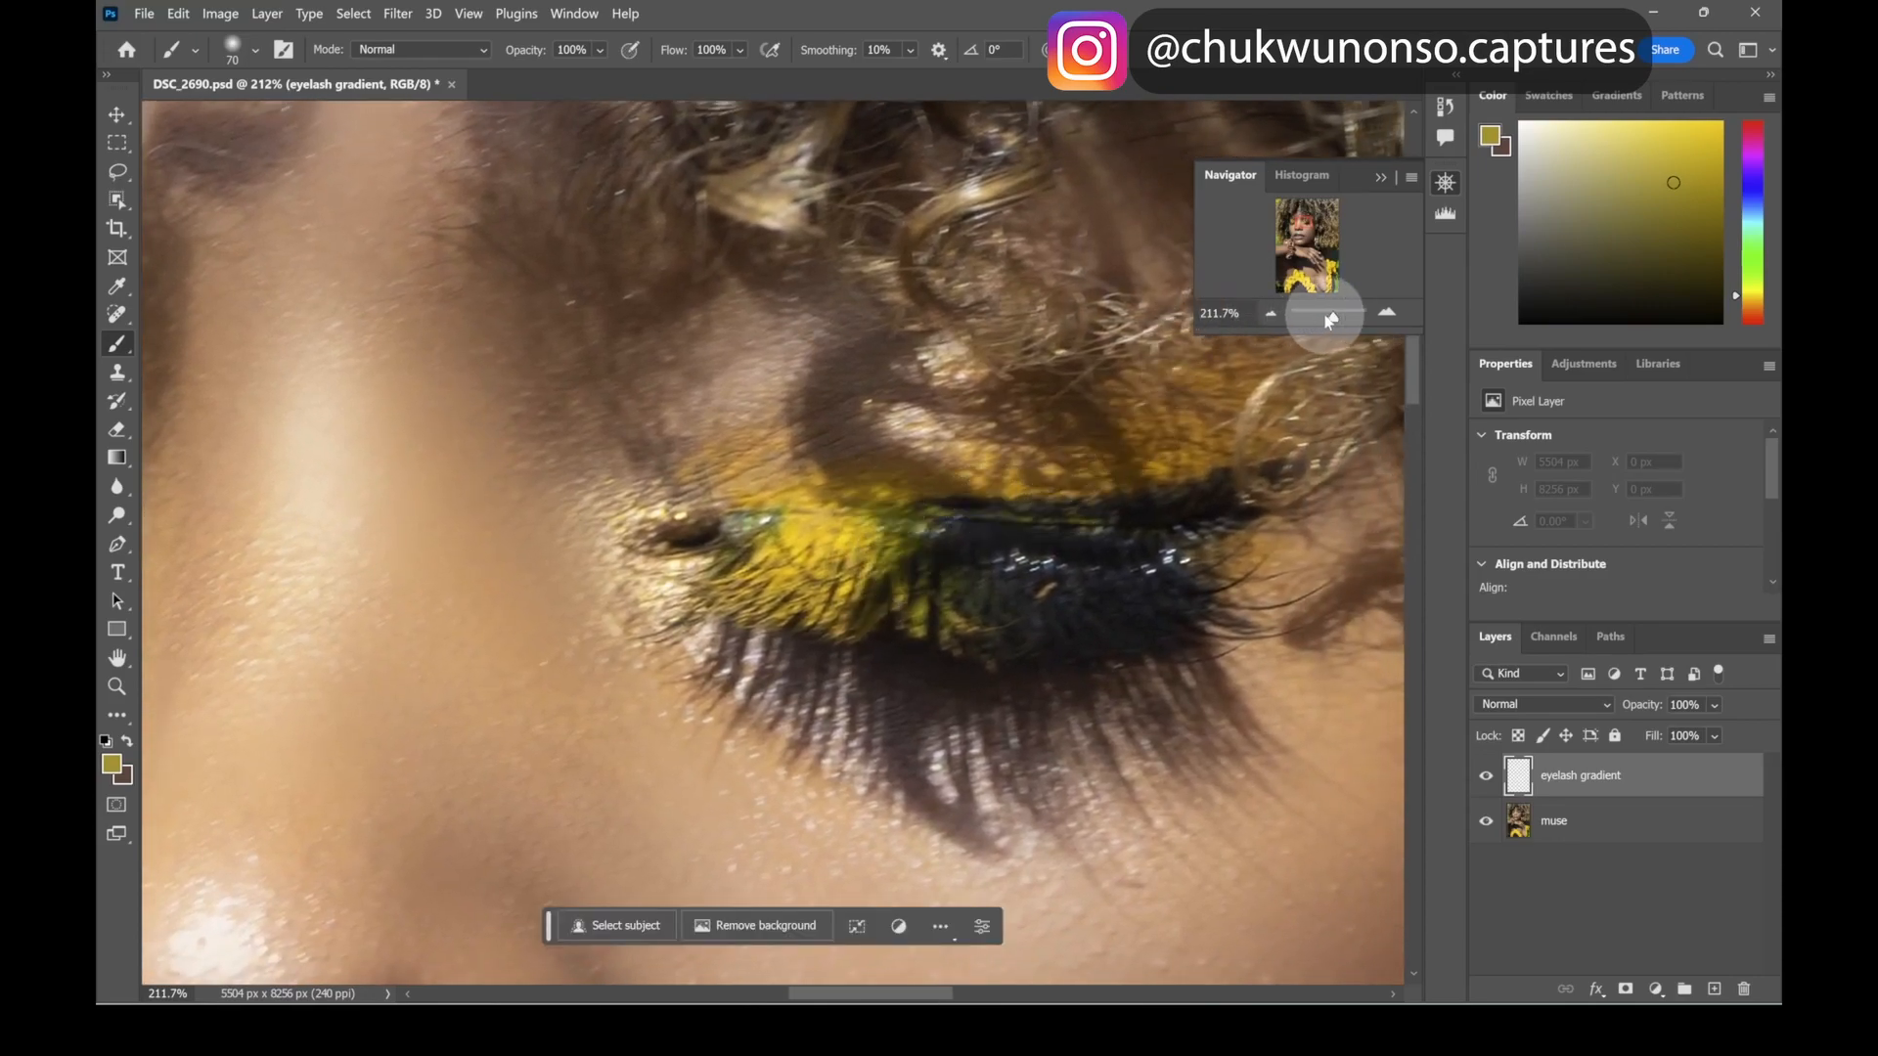
left_click_drag(1334, 323, 1336, 320)
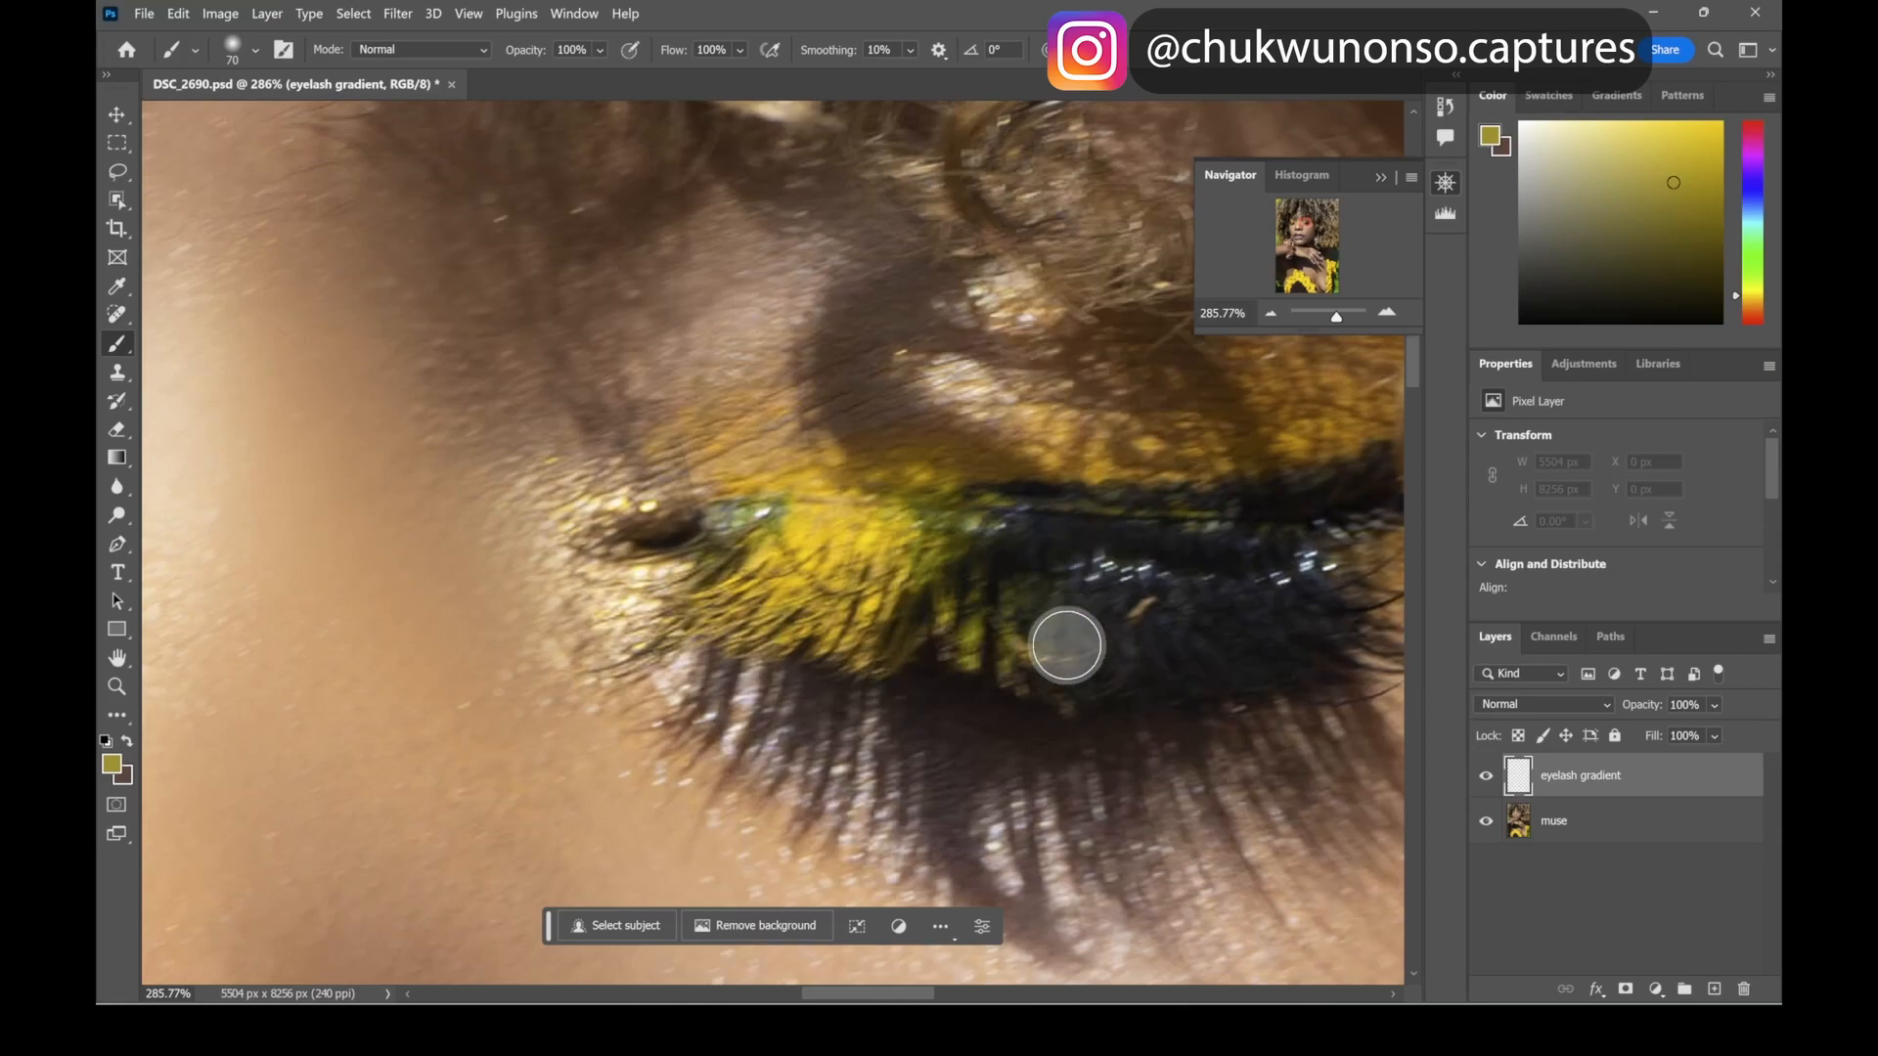
left_click(1568, 789)
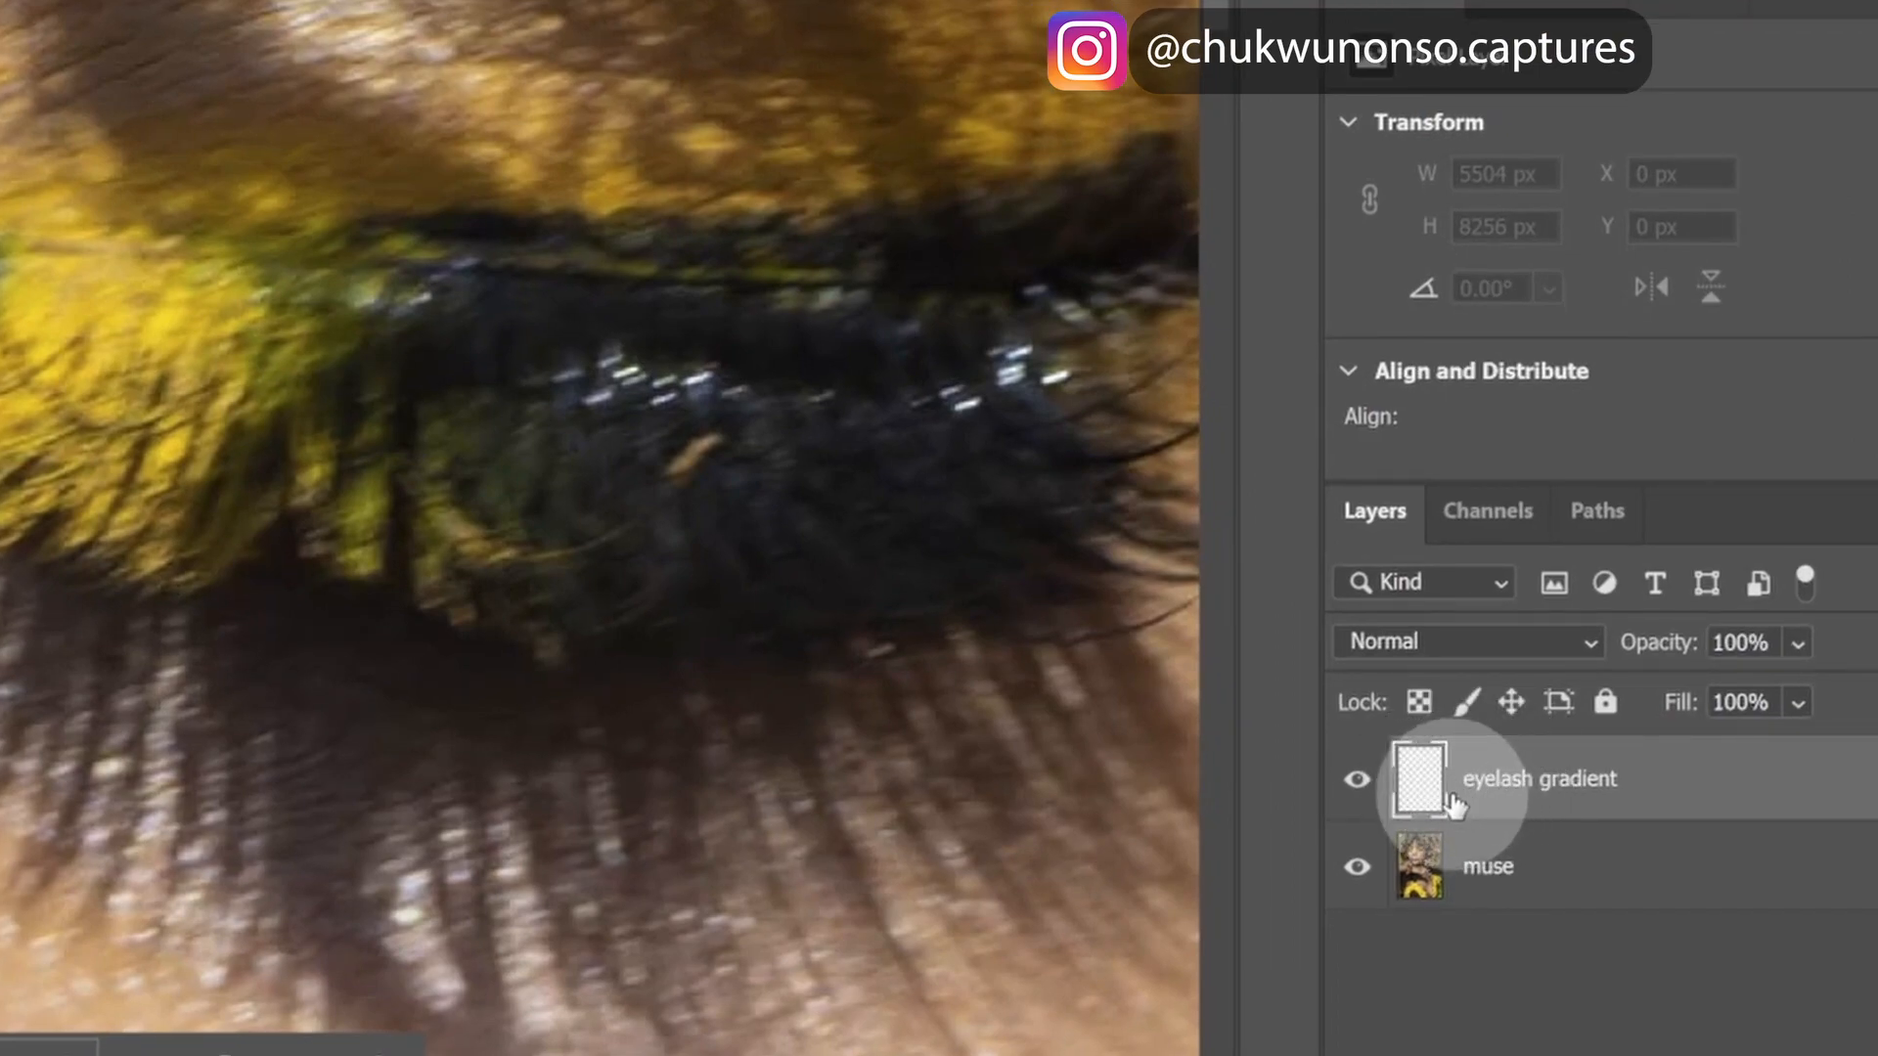
- Lasso a patch of dark outer lashes on the muse layer and copy it to a new layer named "eyelash transplant"
left_click(1488, 868)
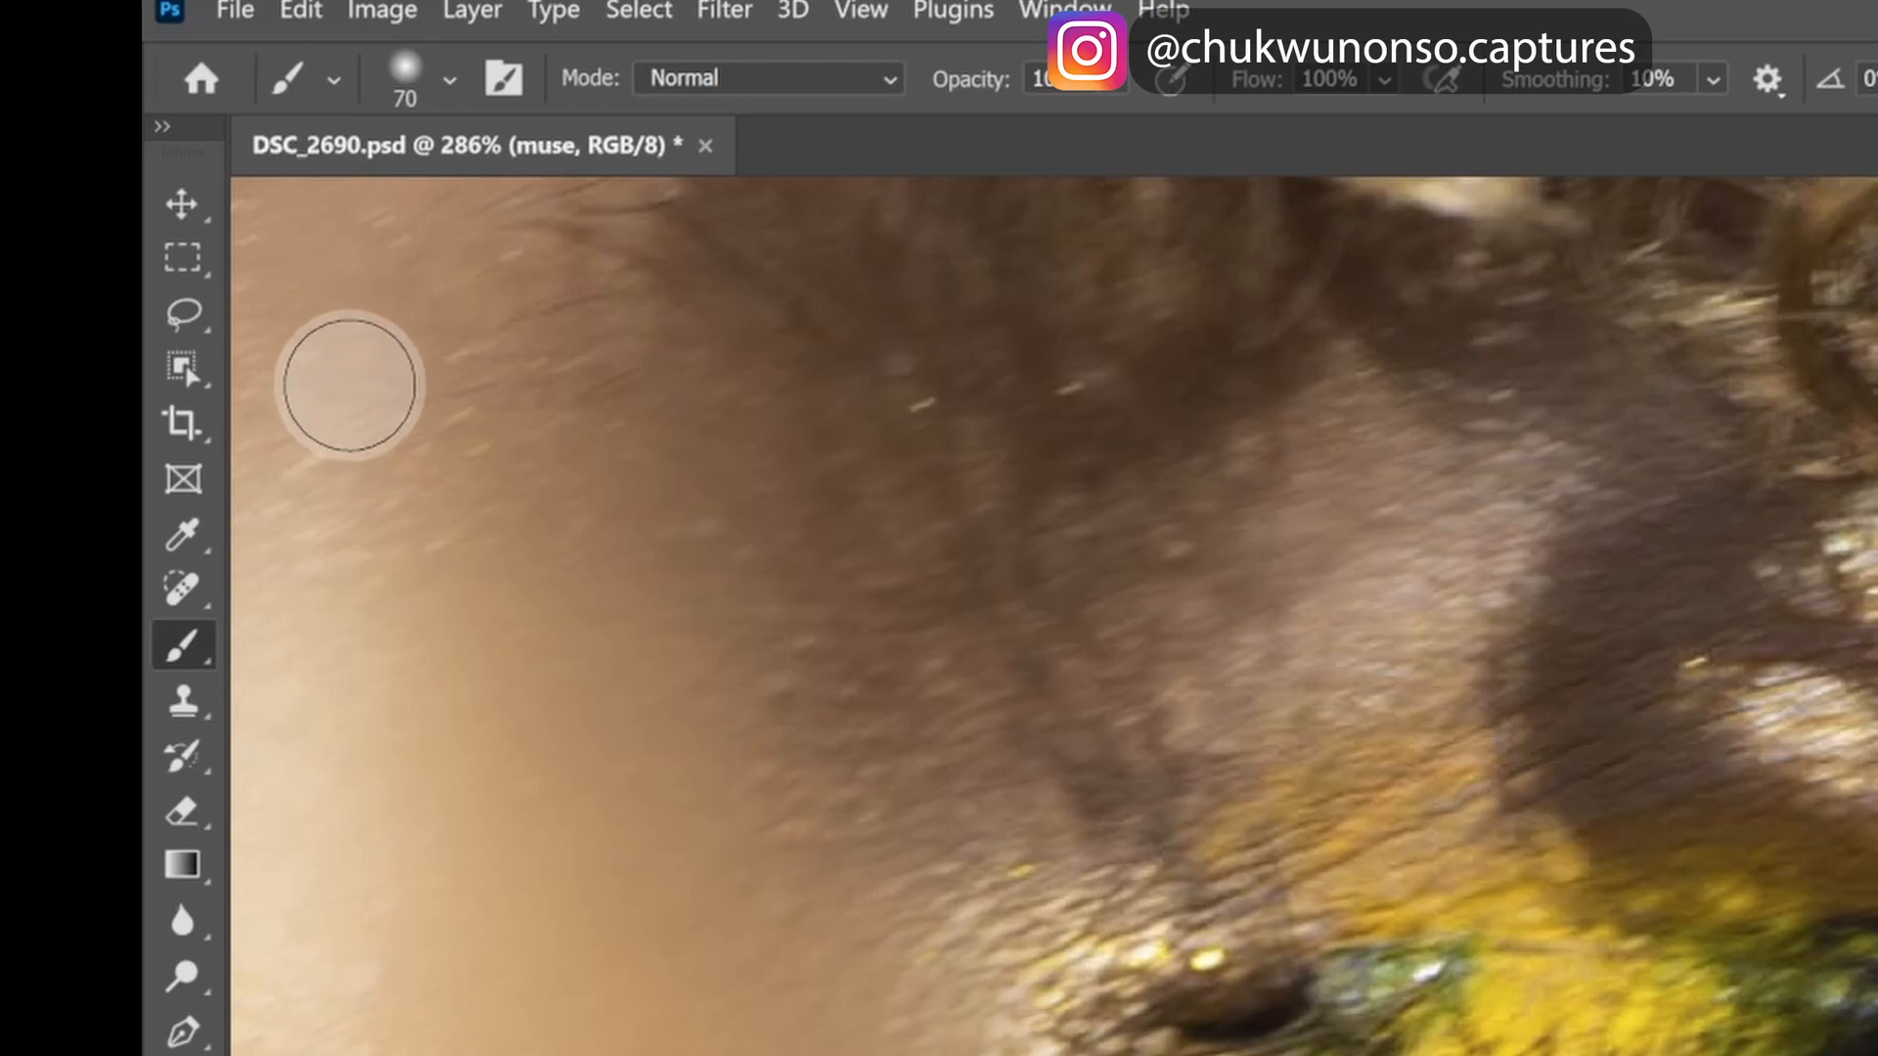
left_click(184, 315)
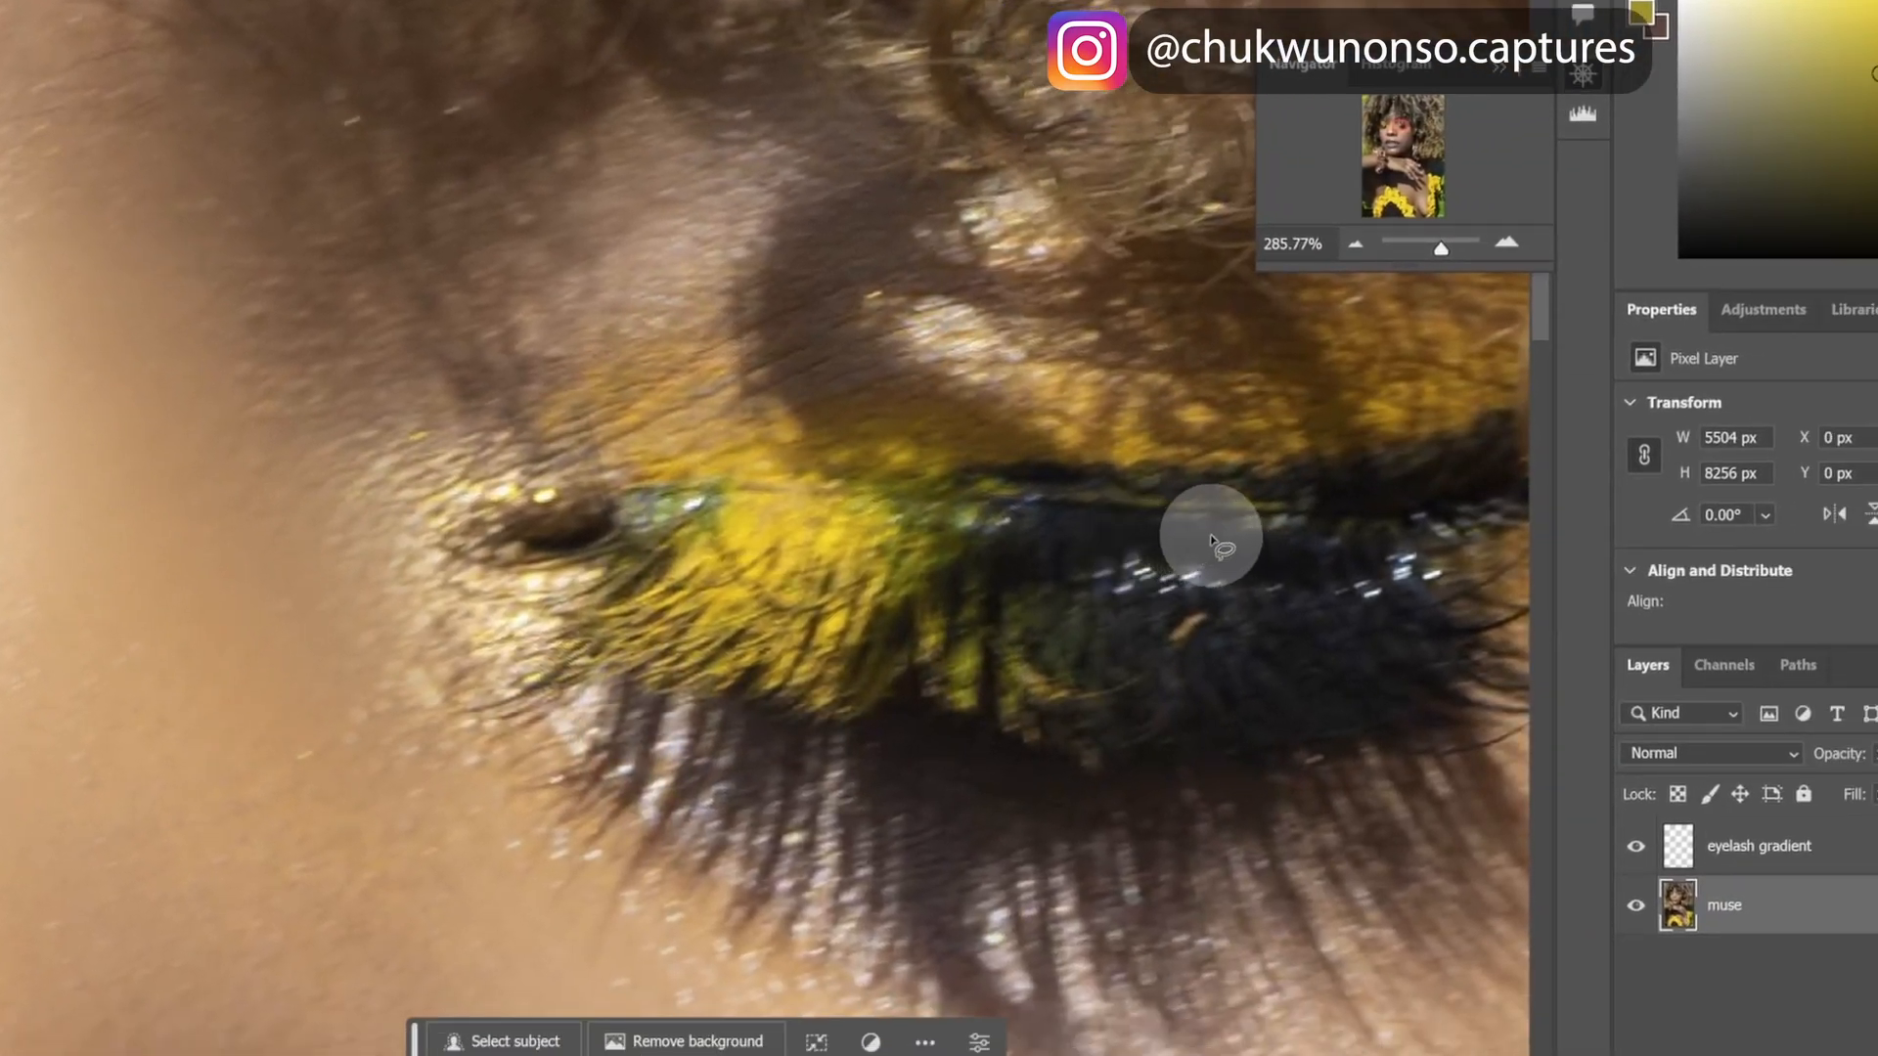
left_click_drag(1209, 539, 1205, 546)
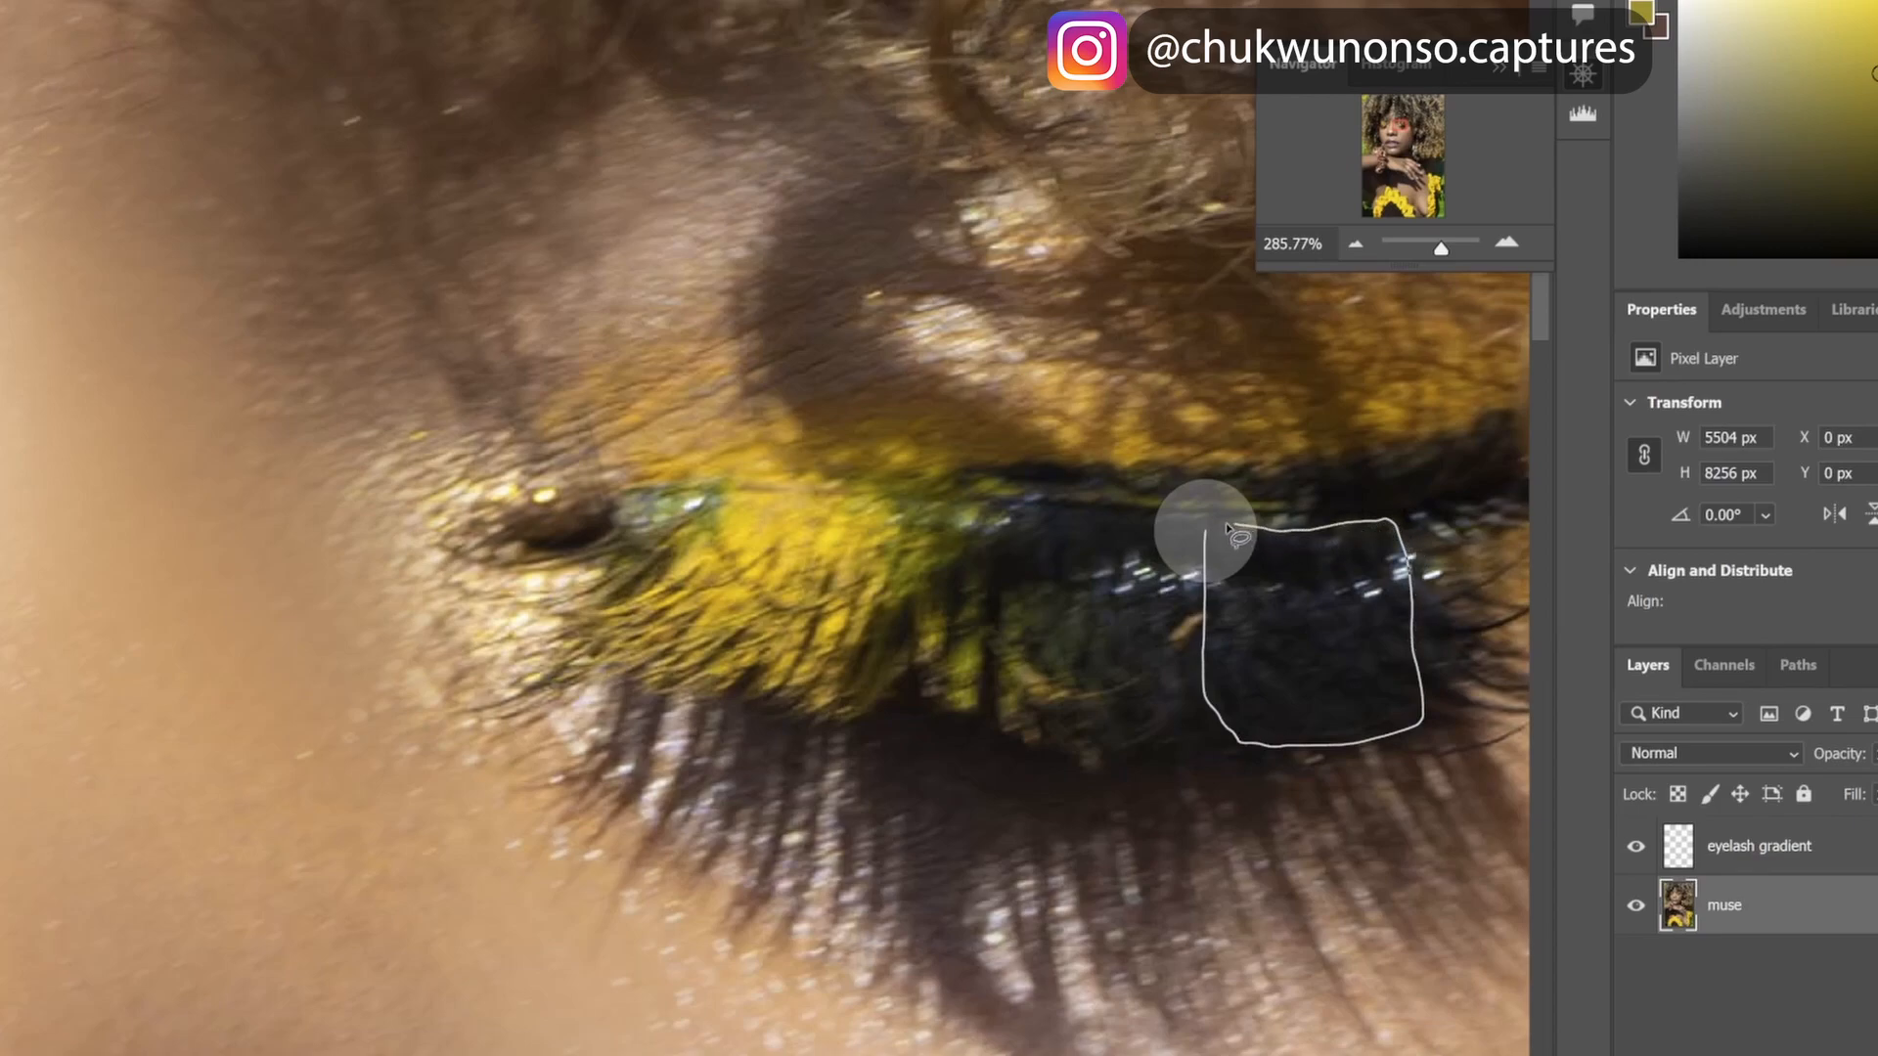
left_click_drag(1207, 535, 1210, 539)
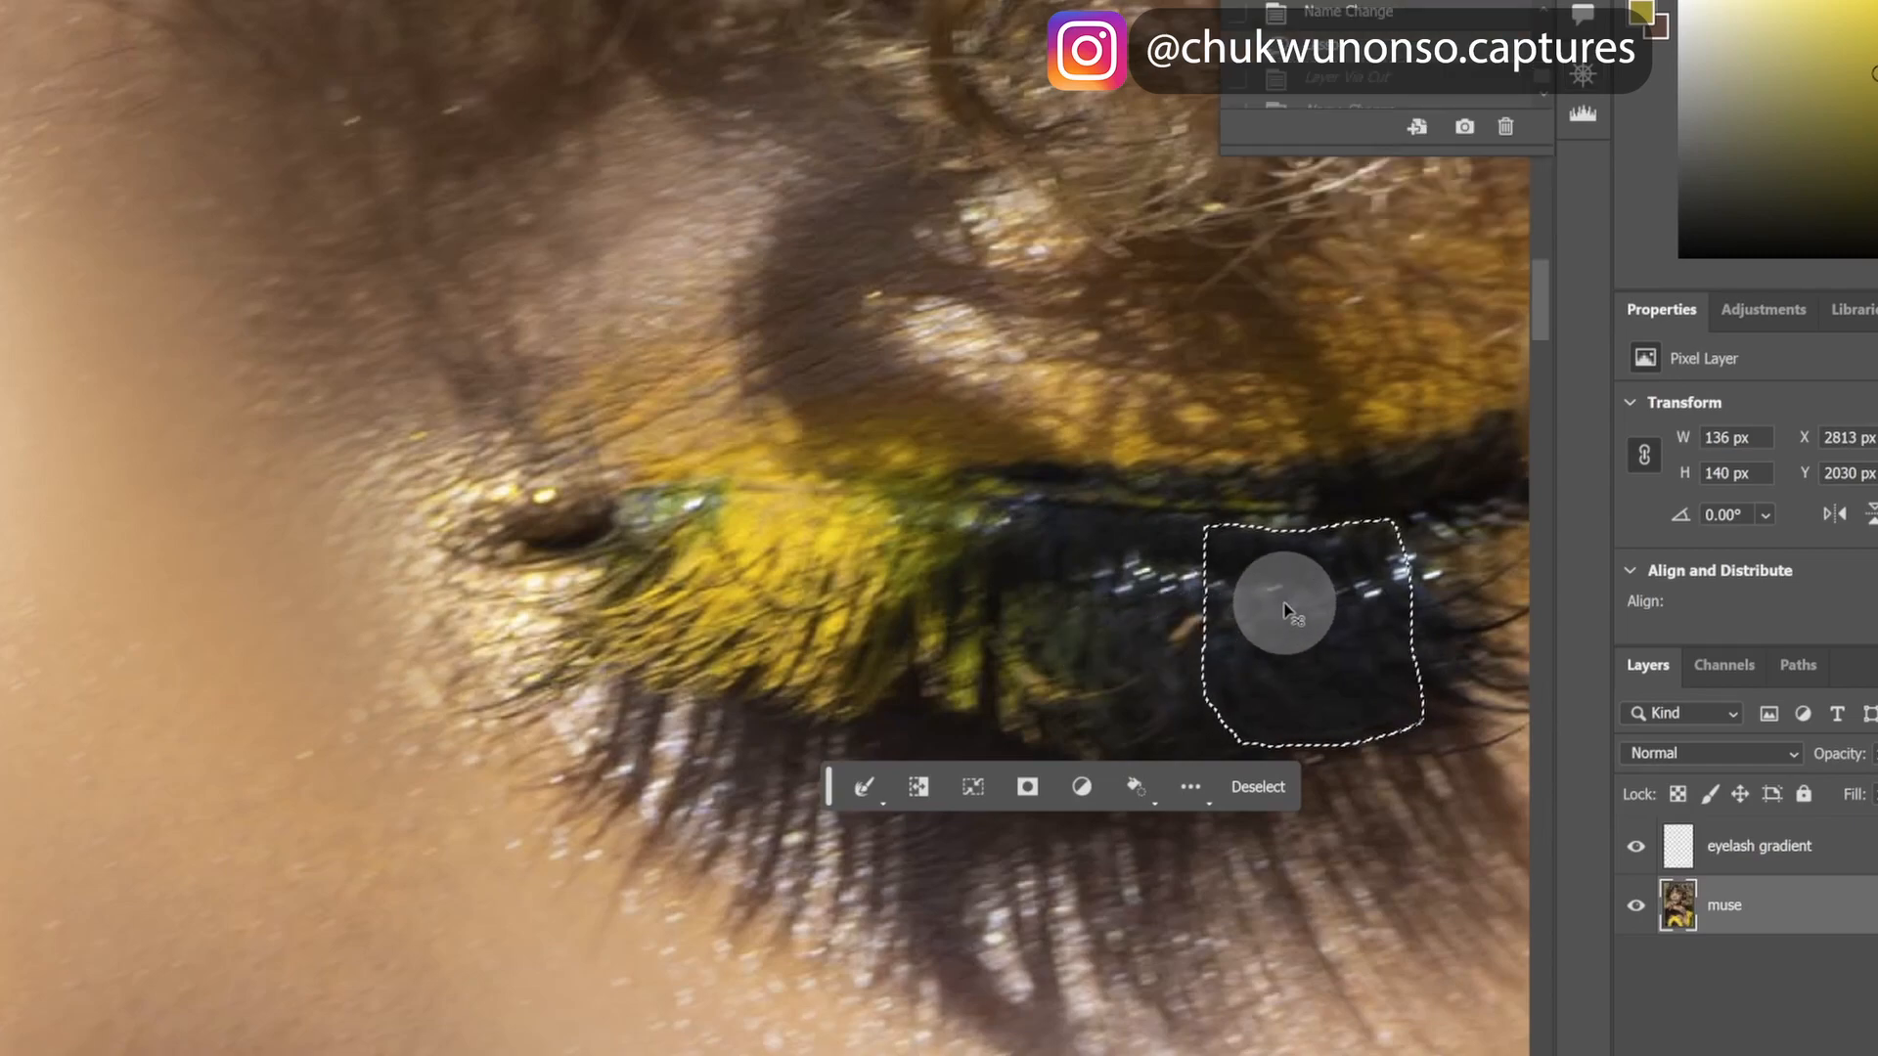
left_click(1281, 599)
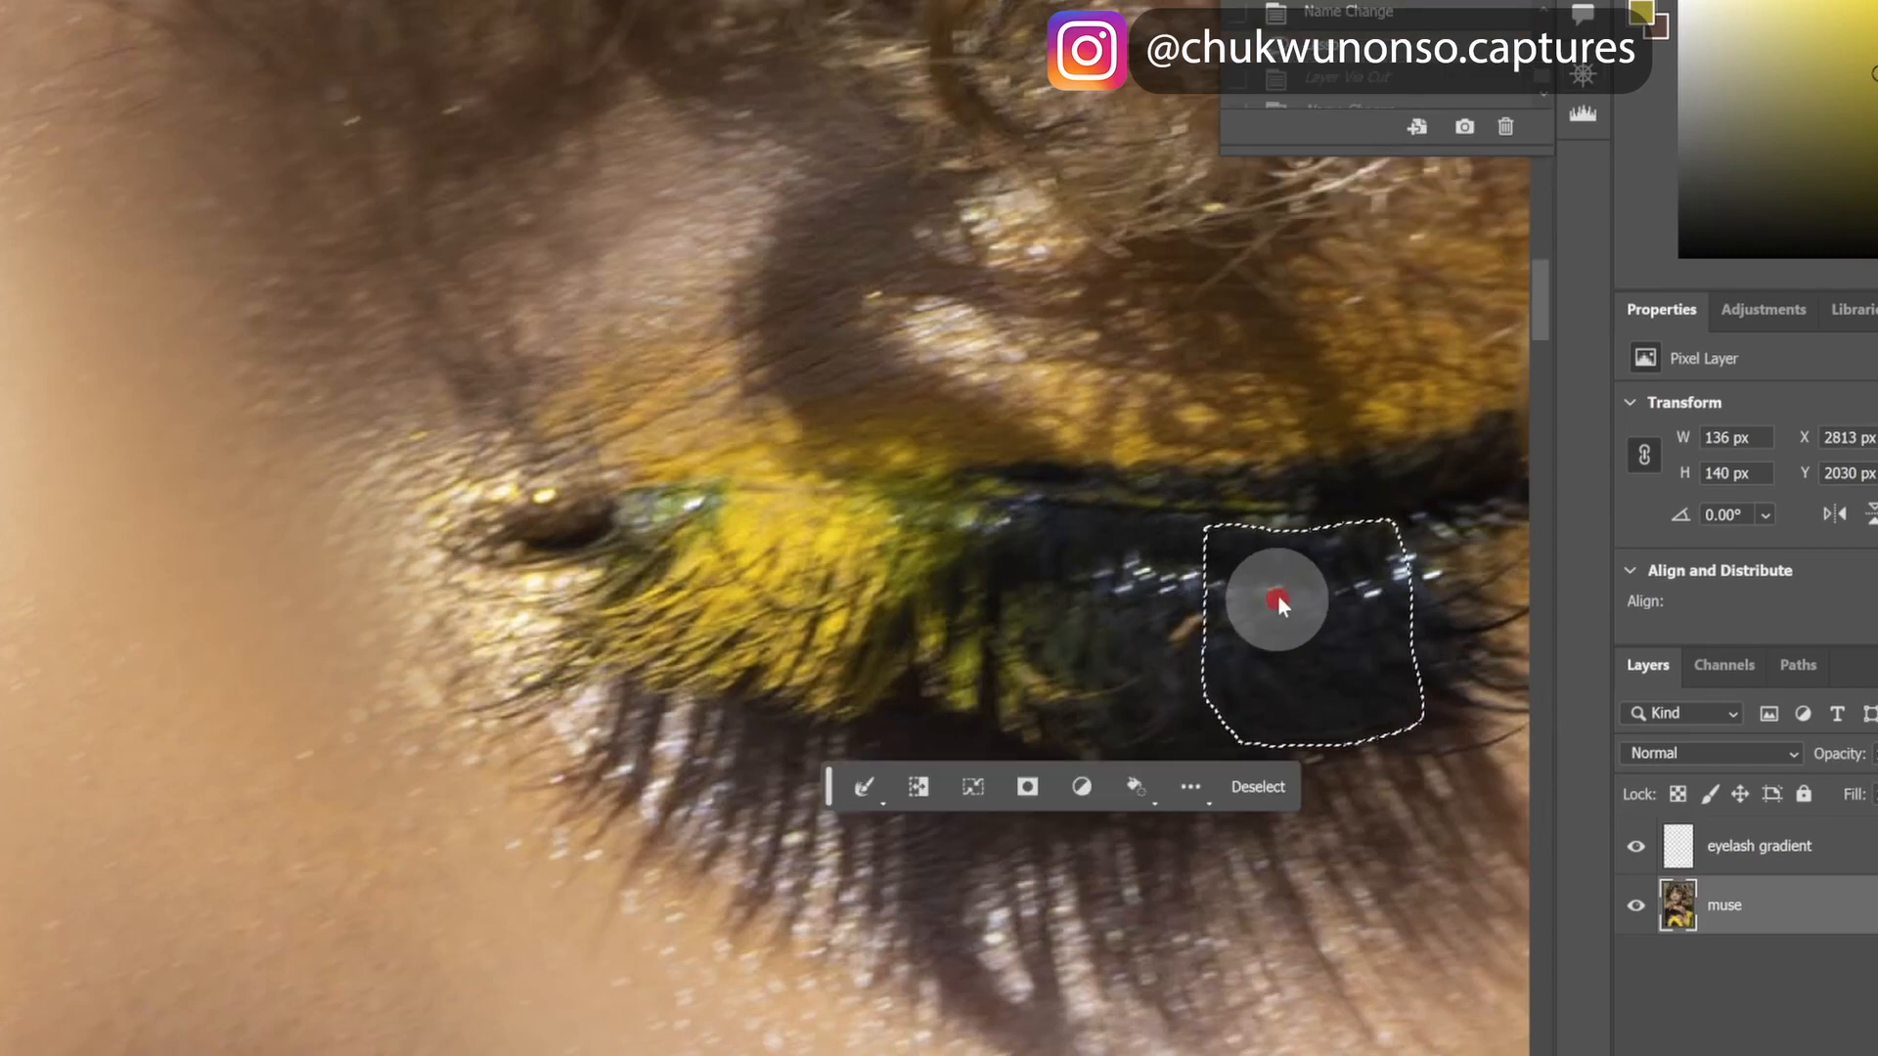
right_click(1279, 608)
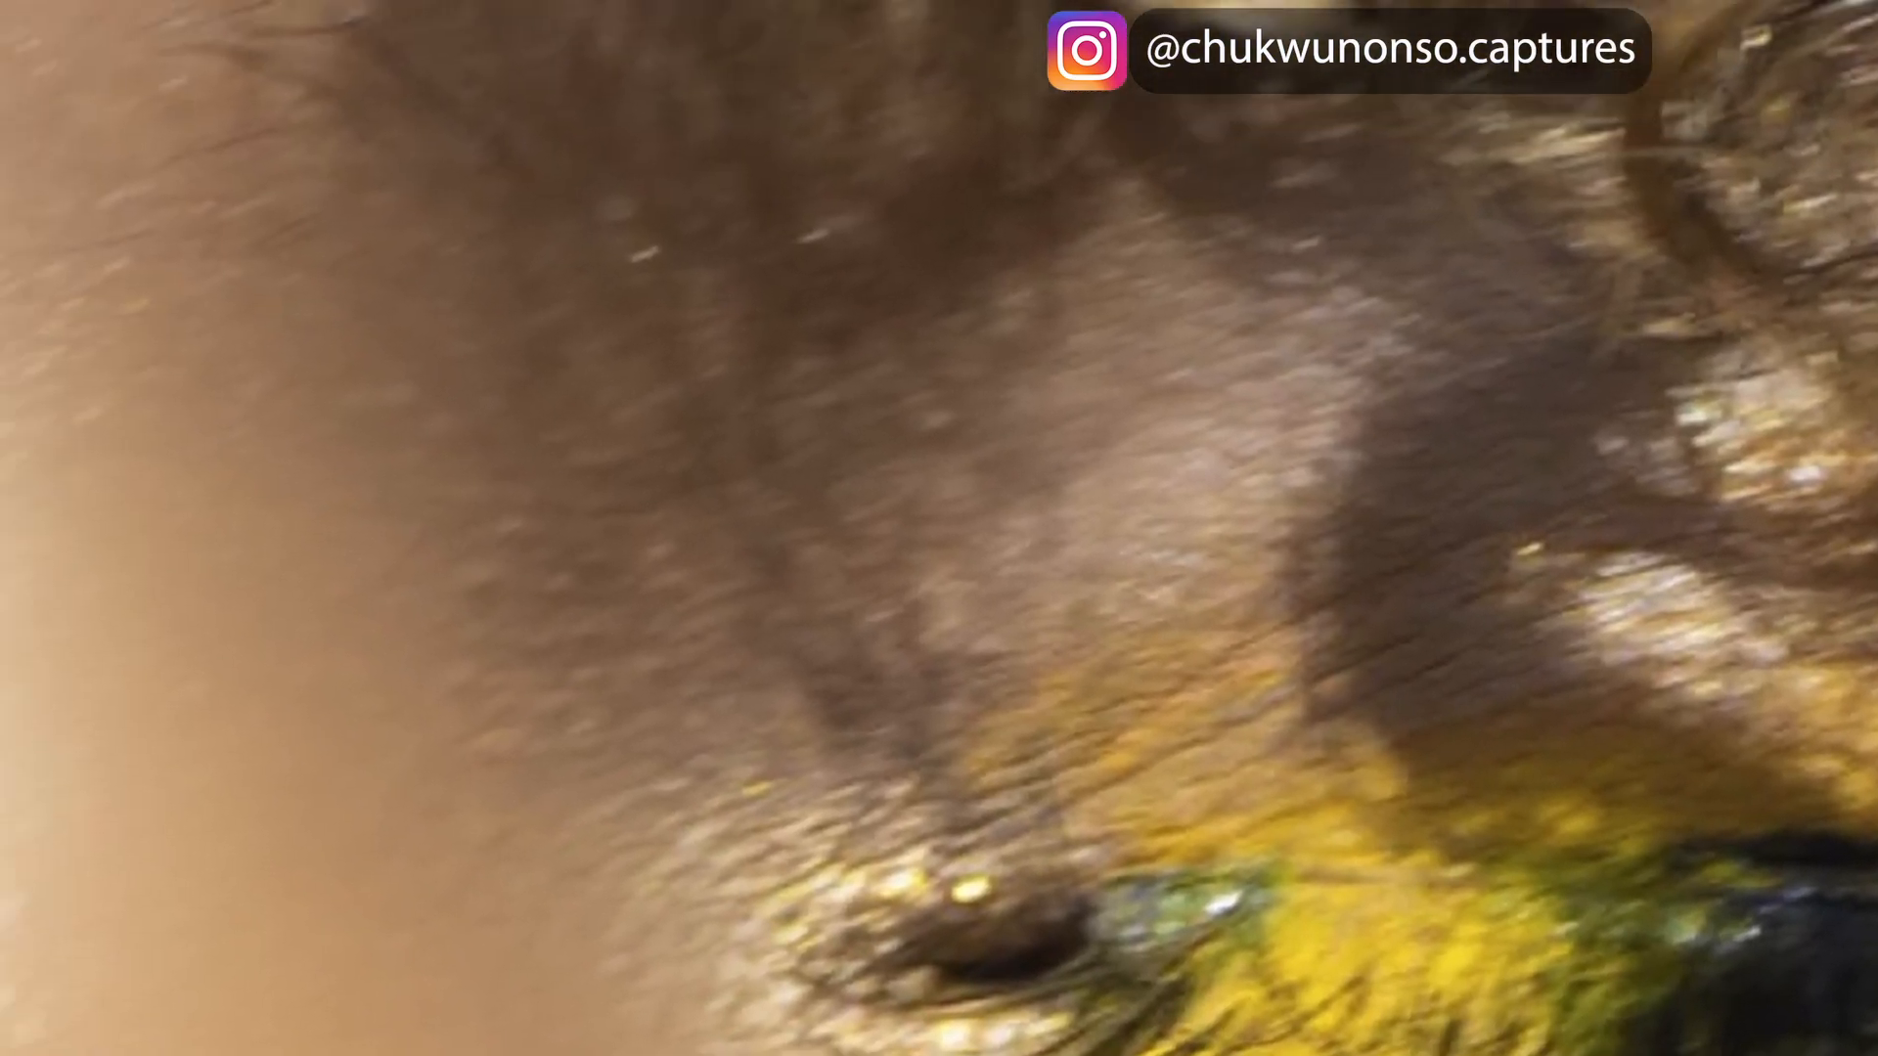
- Move the copied dark lash patch over the patchy green-and-yellow section in the middle of the lashes
left_click(64, 177)
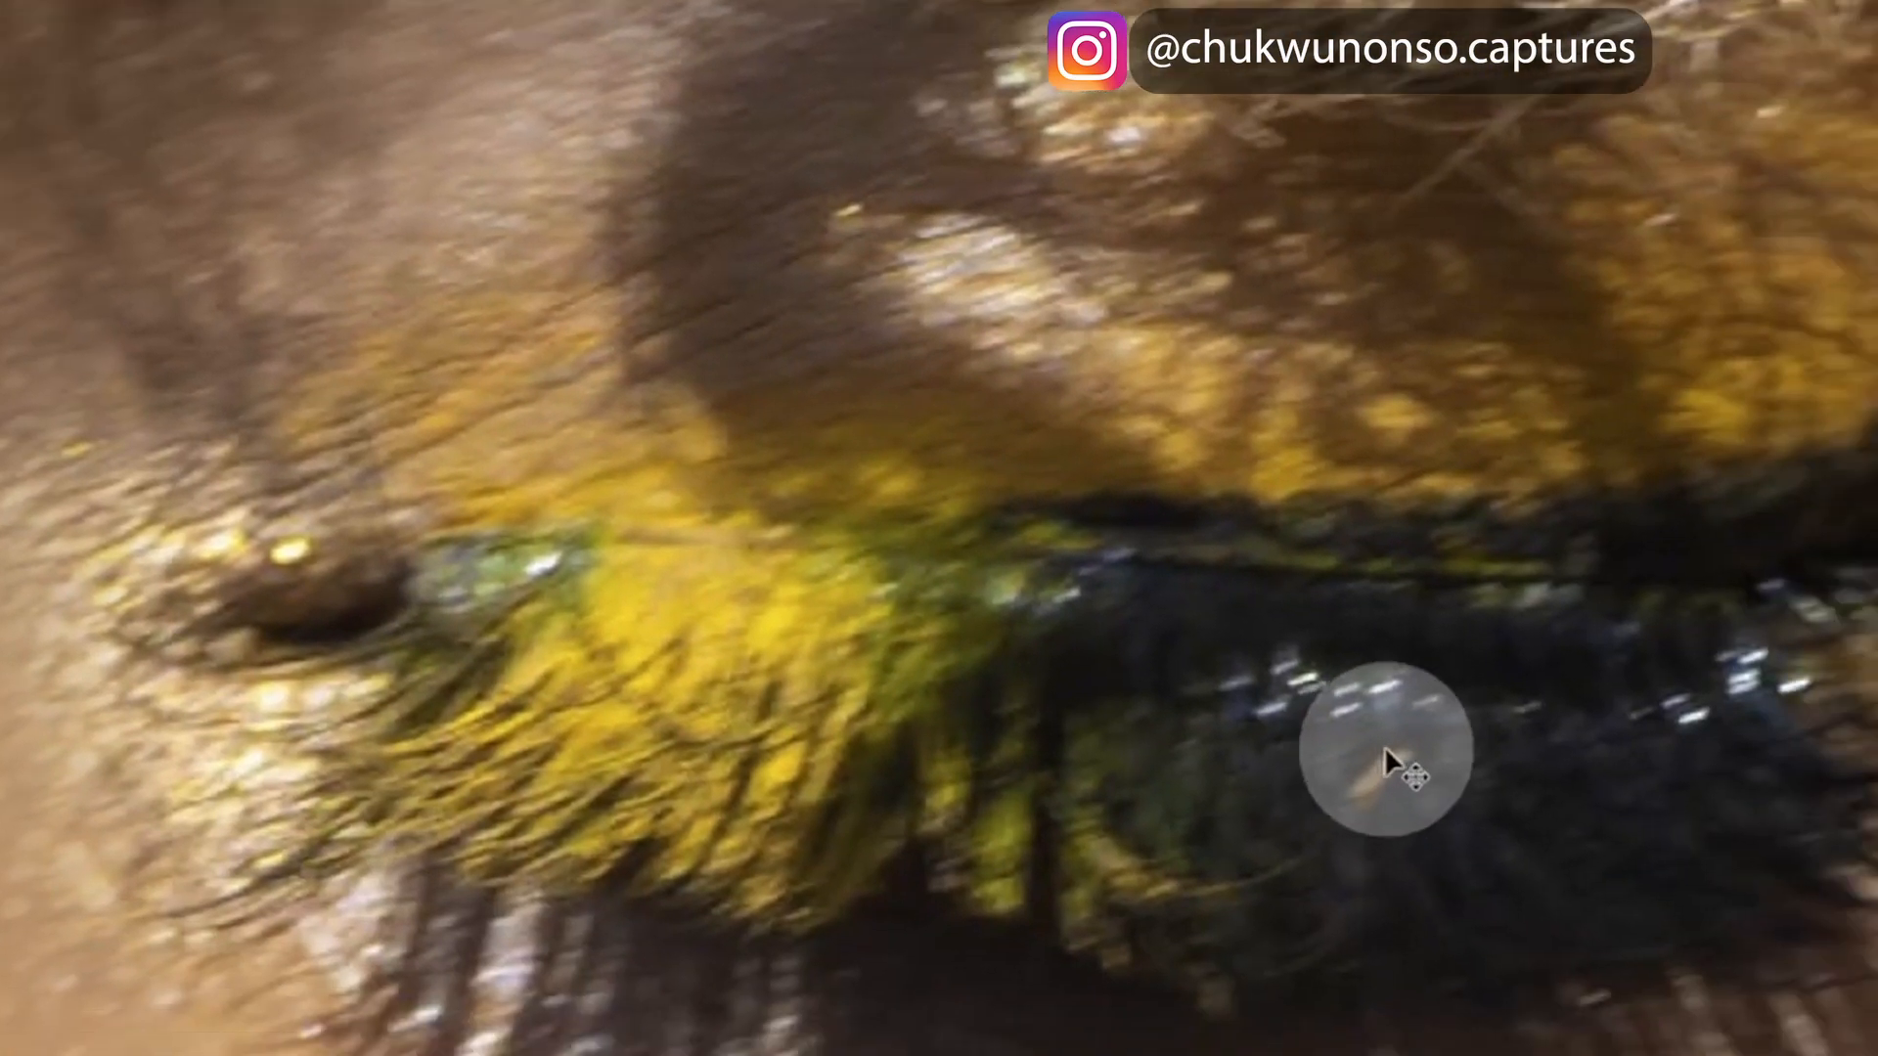
left_click_drag(1216, 666, 1068, 685)
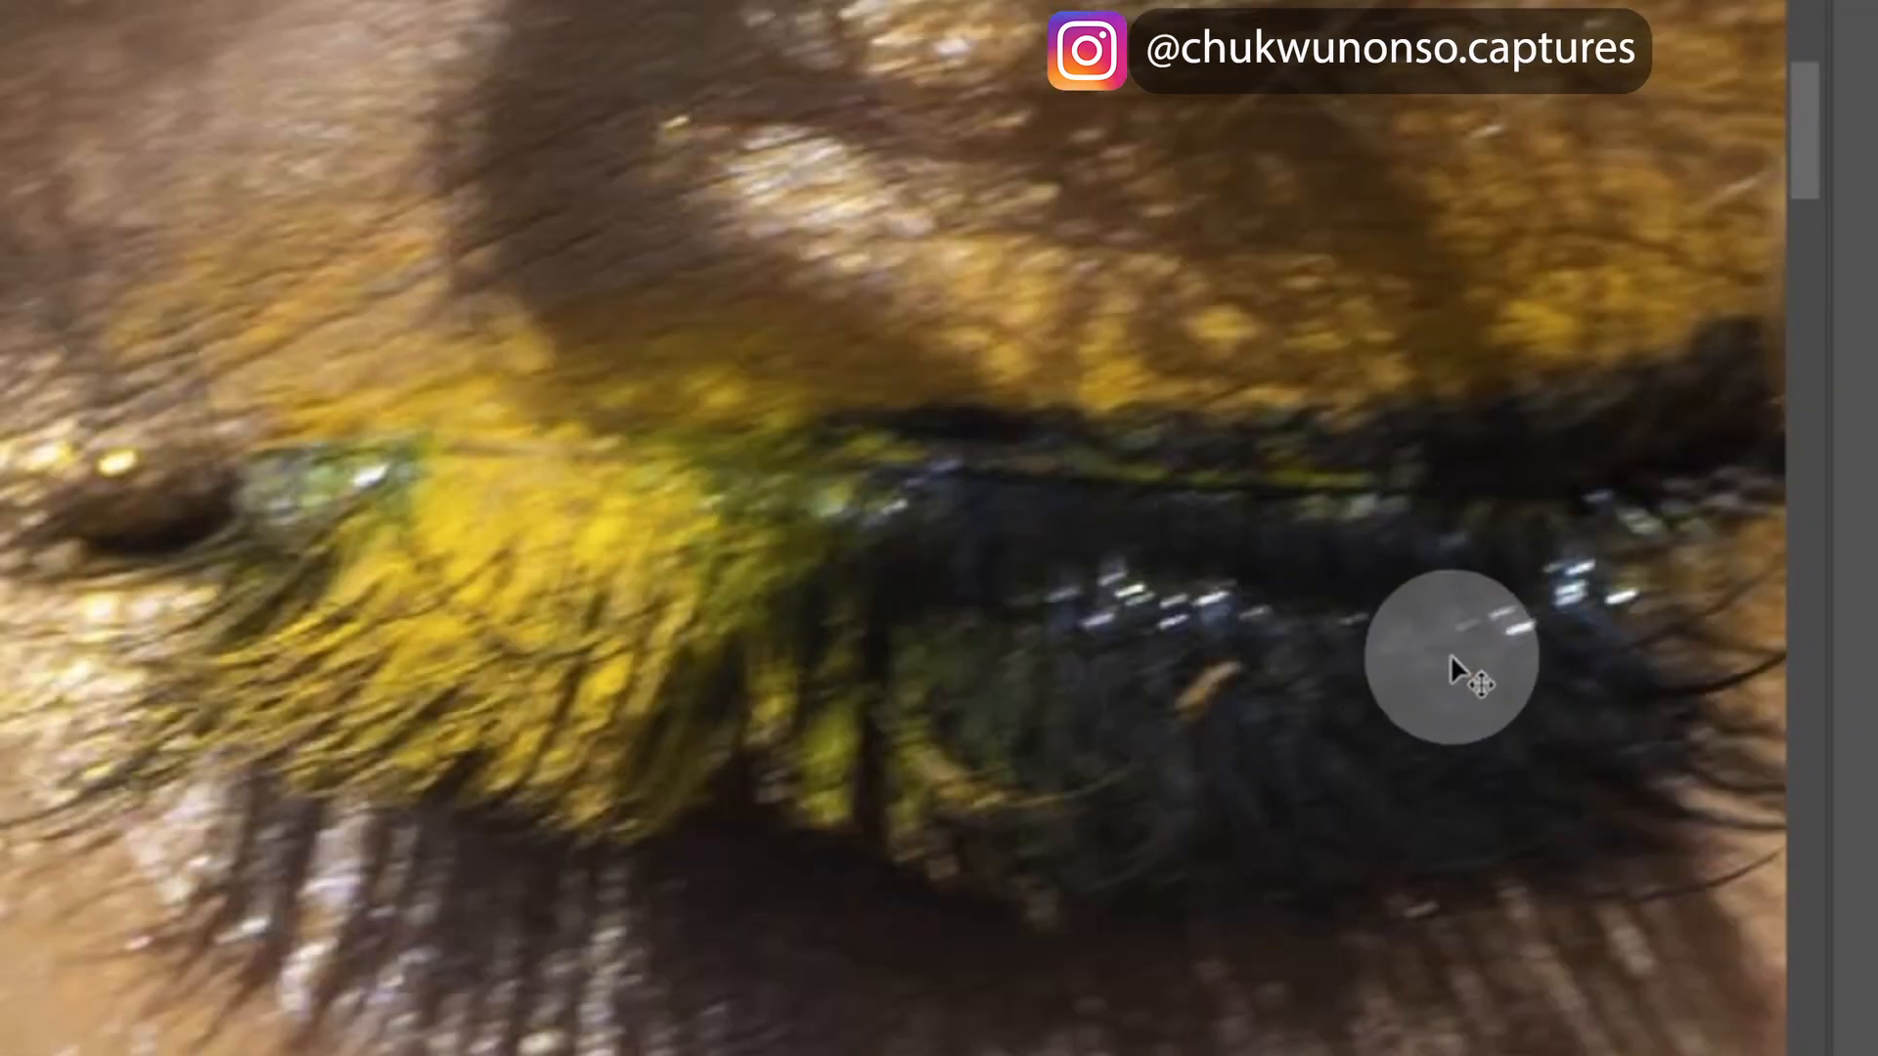
left_click_drag(1446, 634, 870, 696)
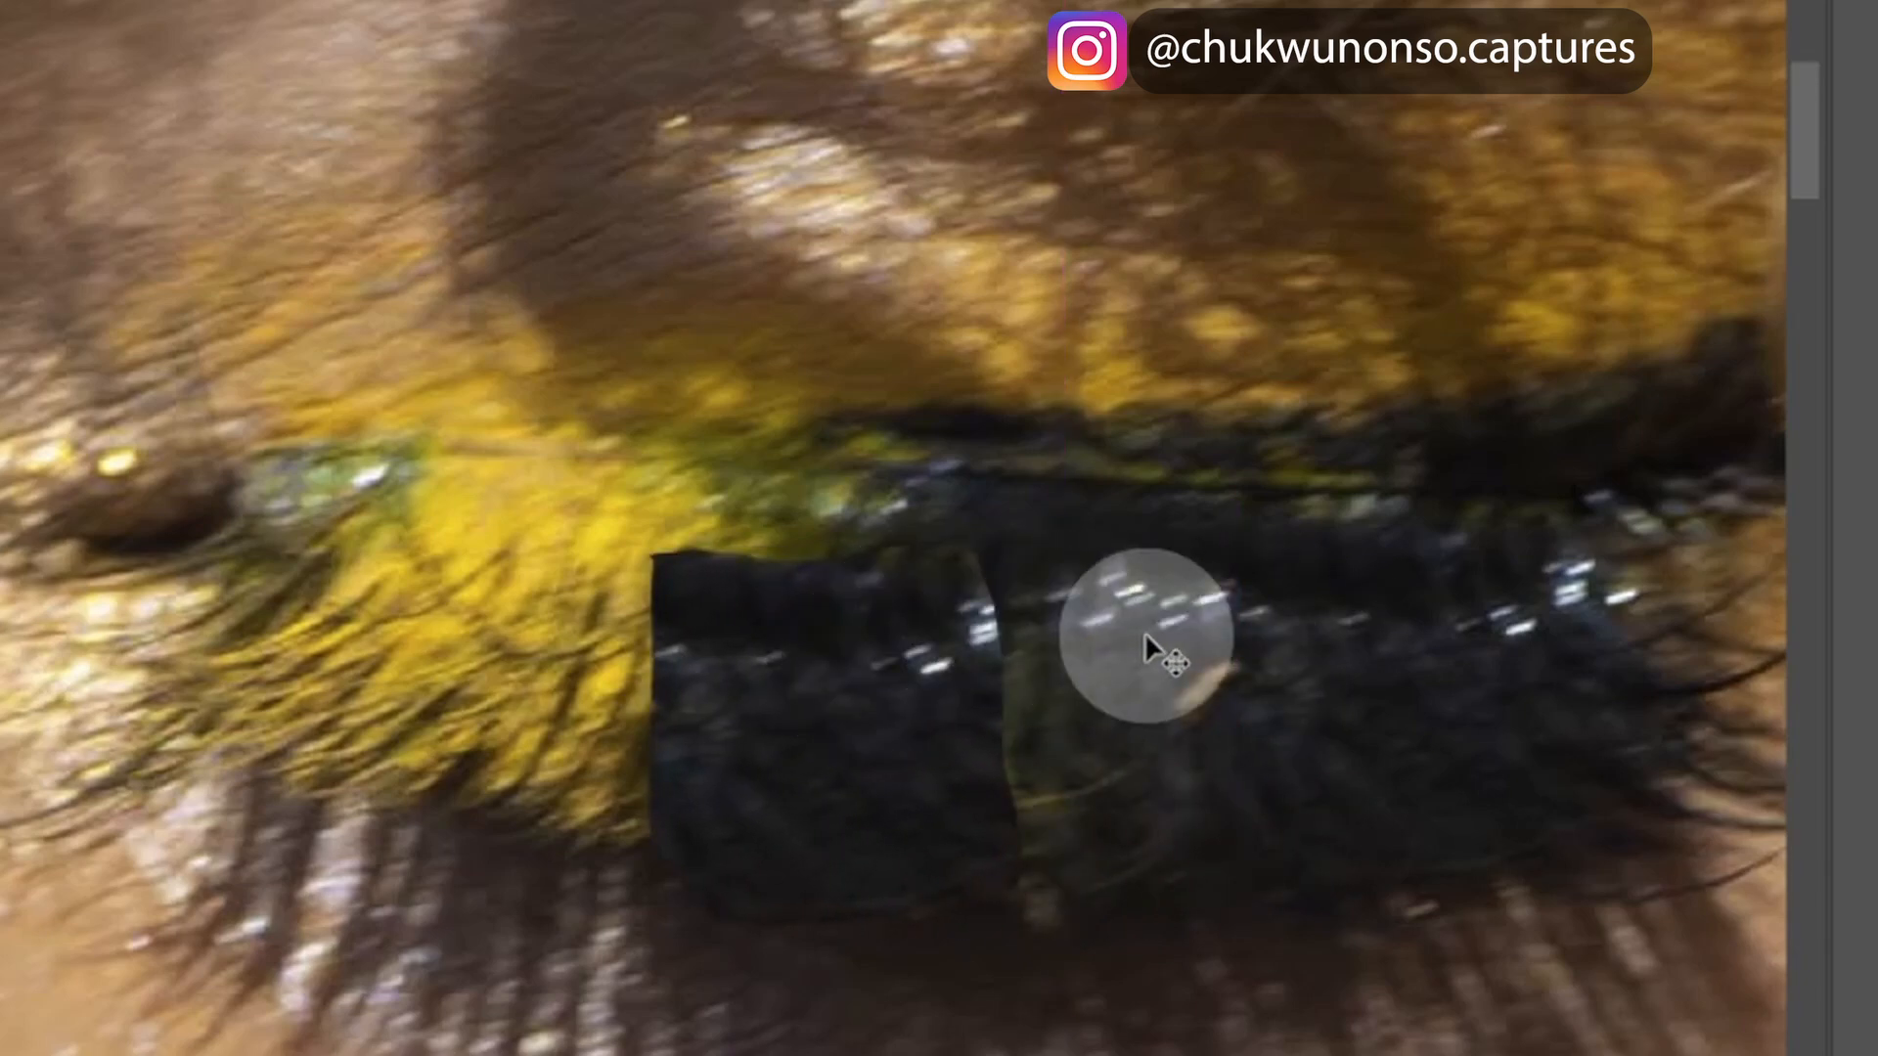
left_click_drag(861, 687, 861, 626)
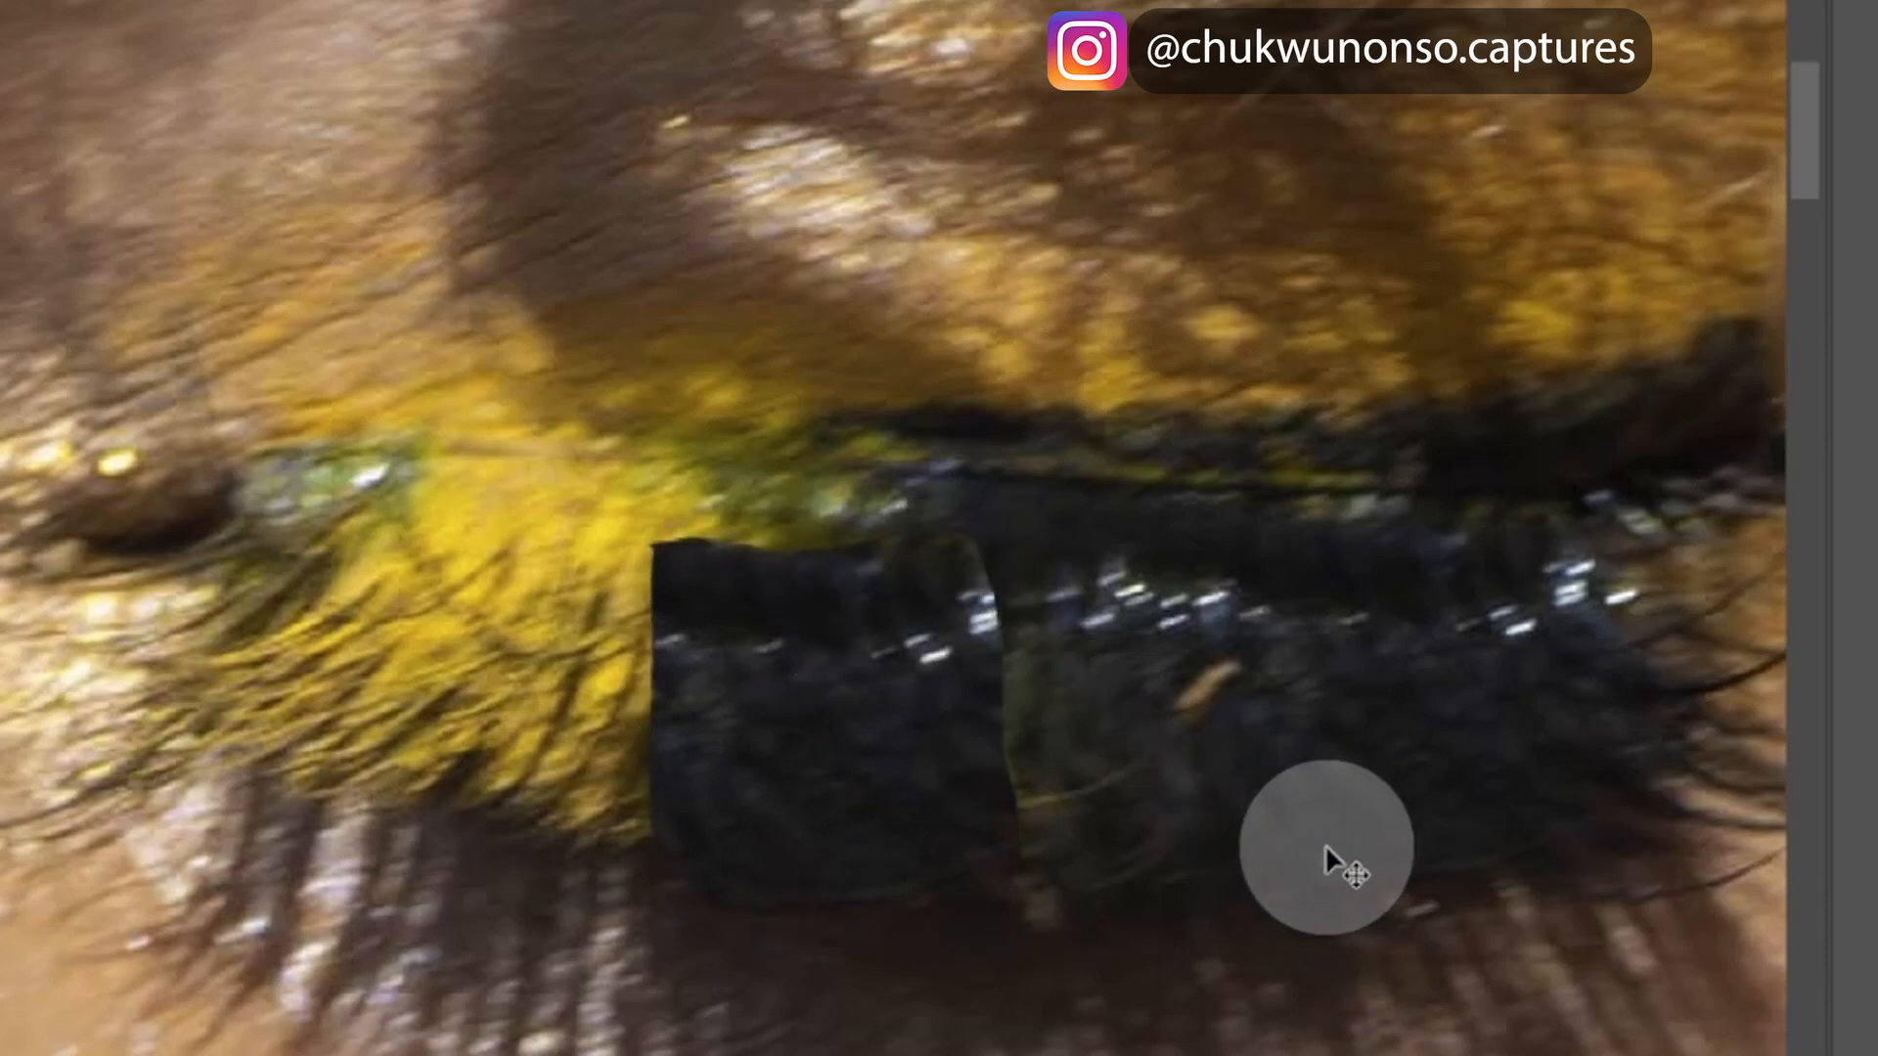
key("space")
left_click_drag(1392, 851, 1215, 826)
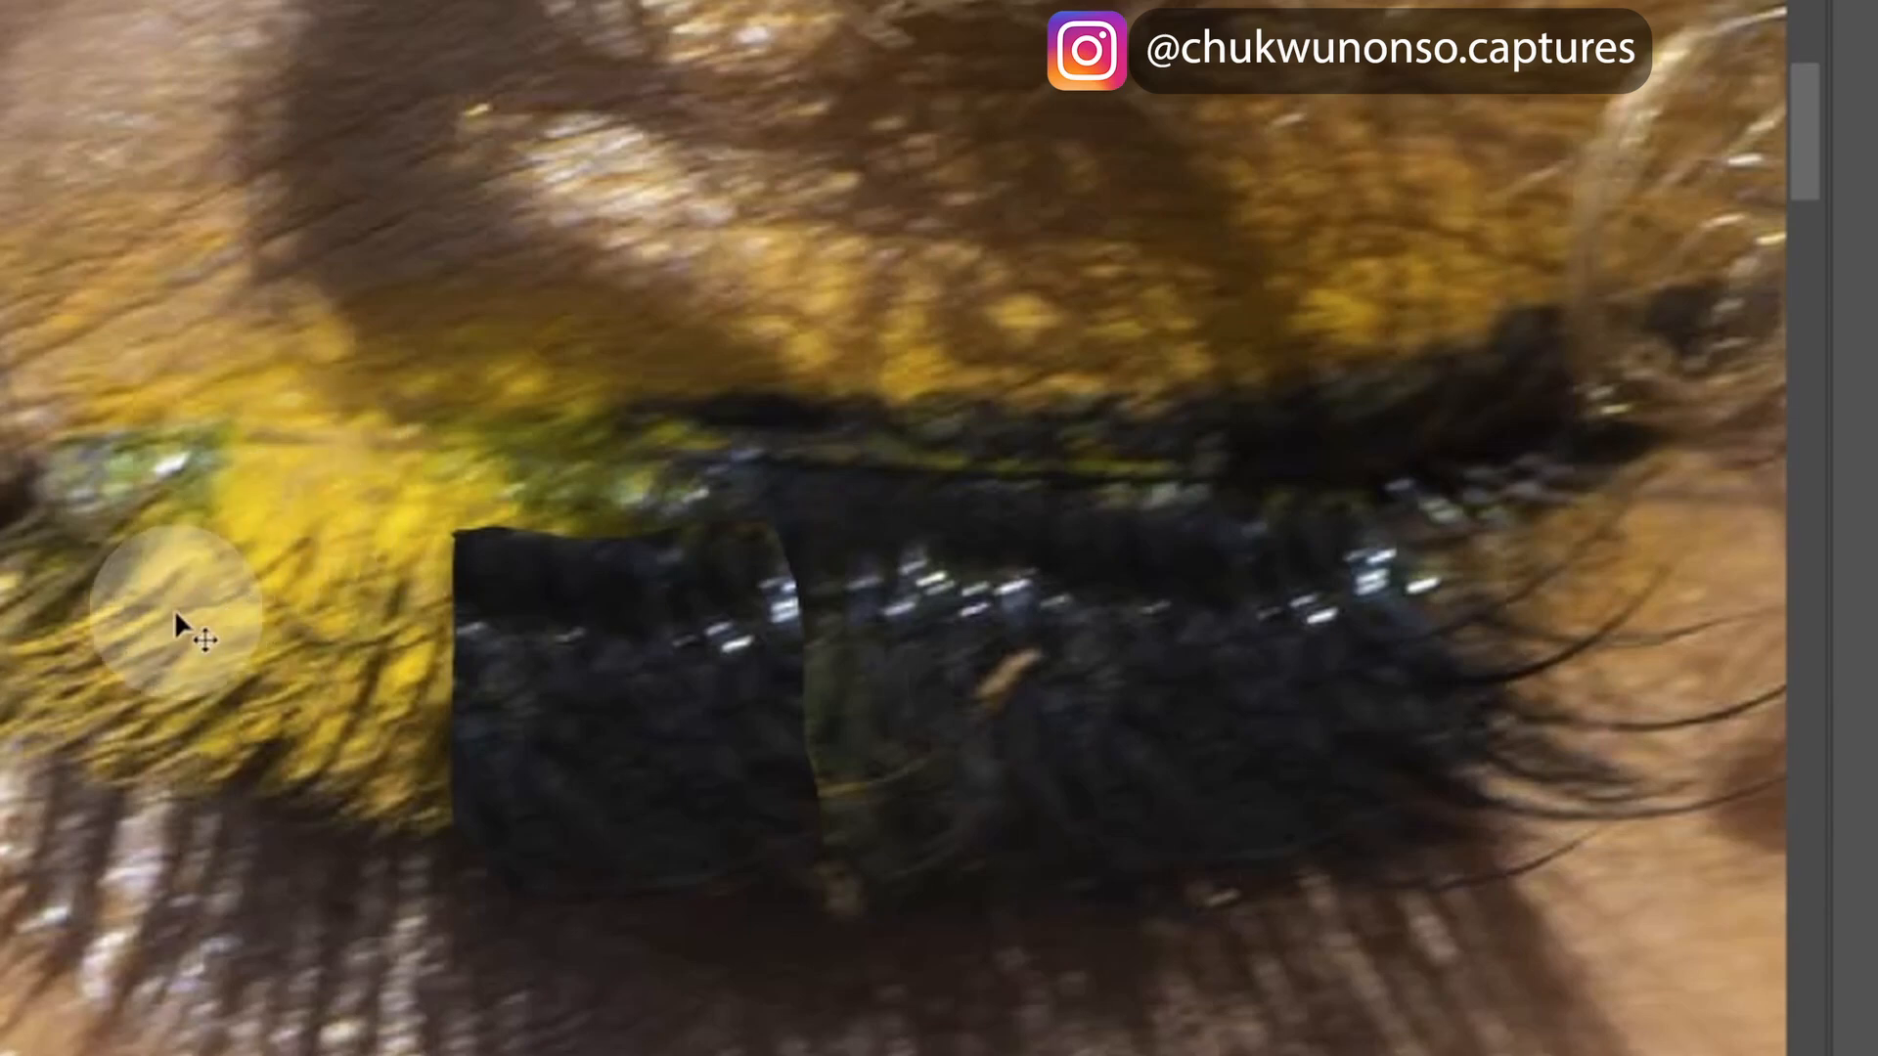
left_click_drag(629, 659, 1017, 699)
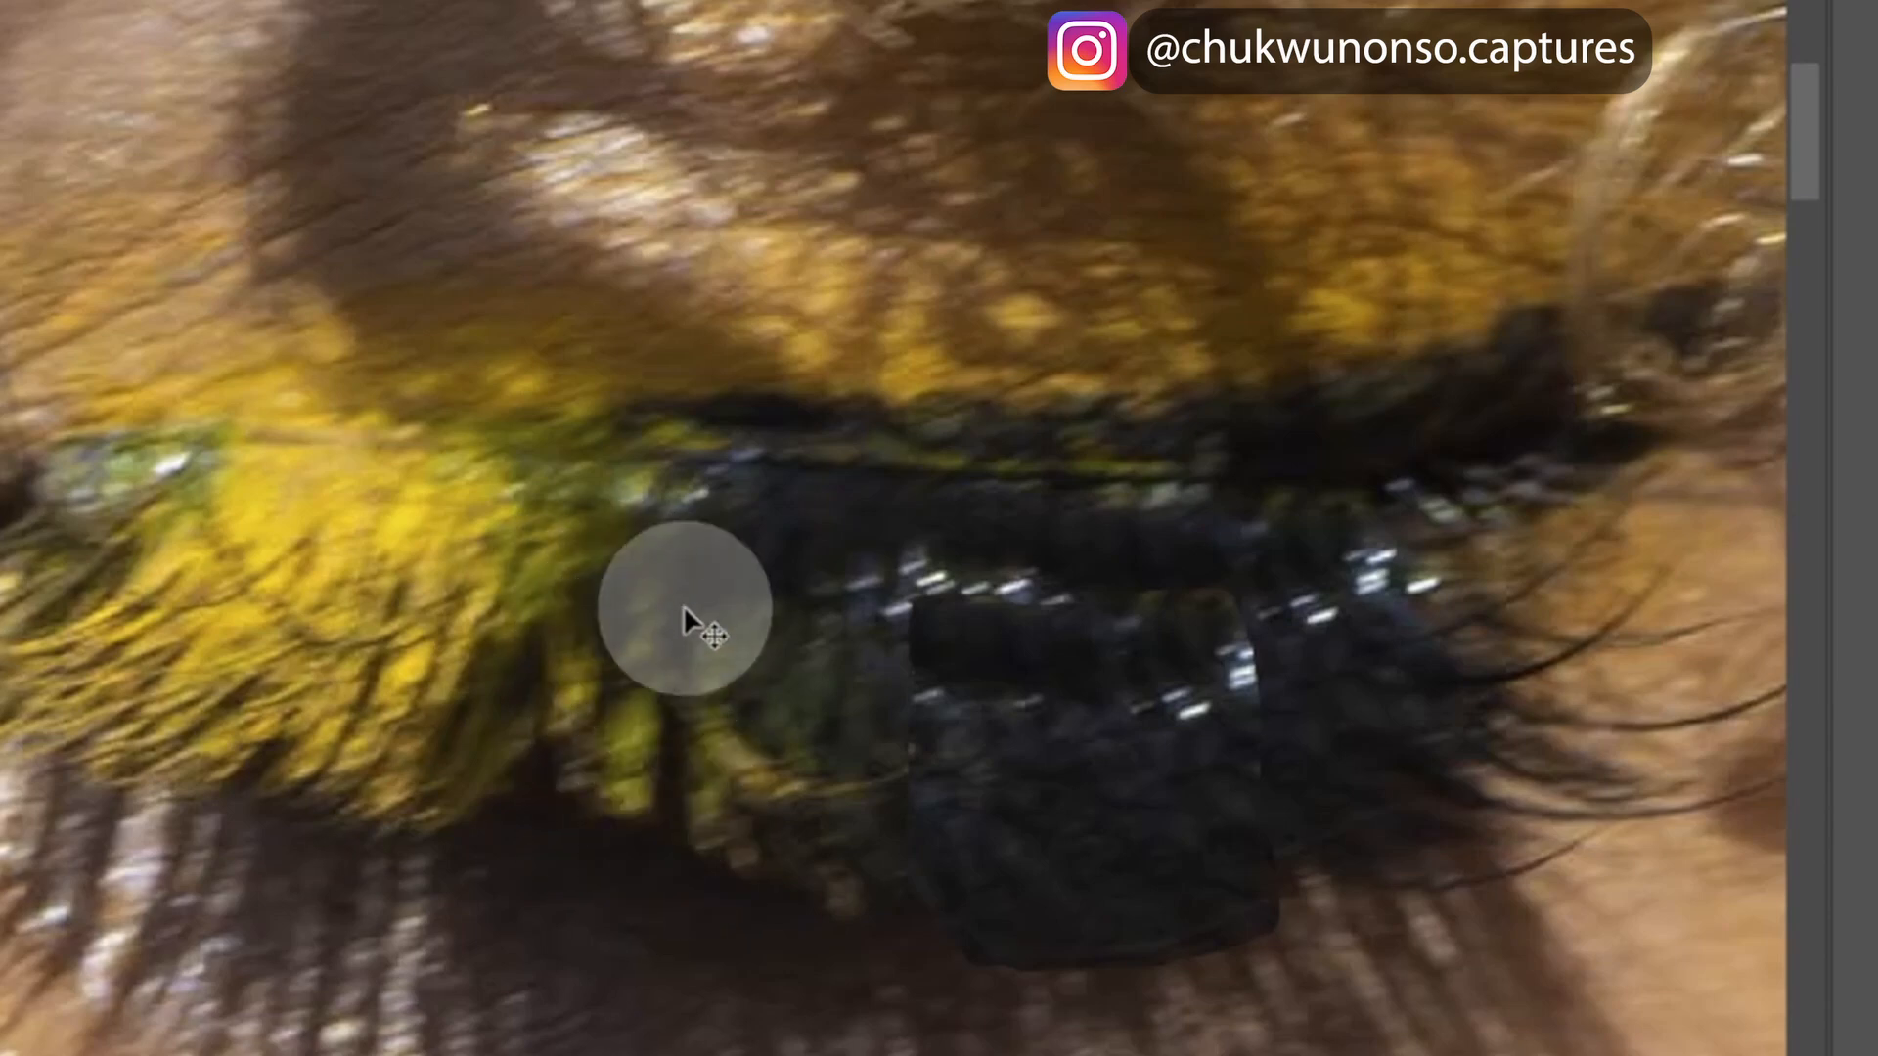
left_click_drag(1040, 706, 594, 619)
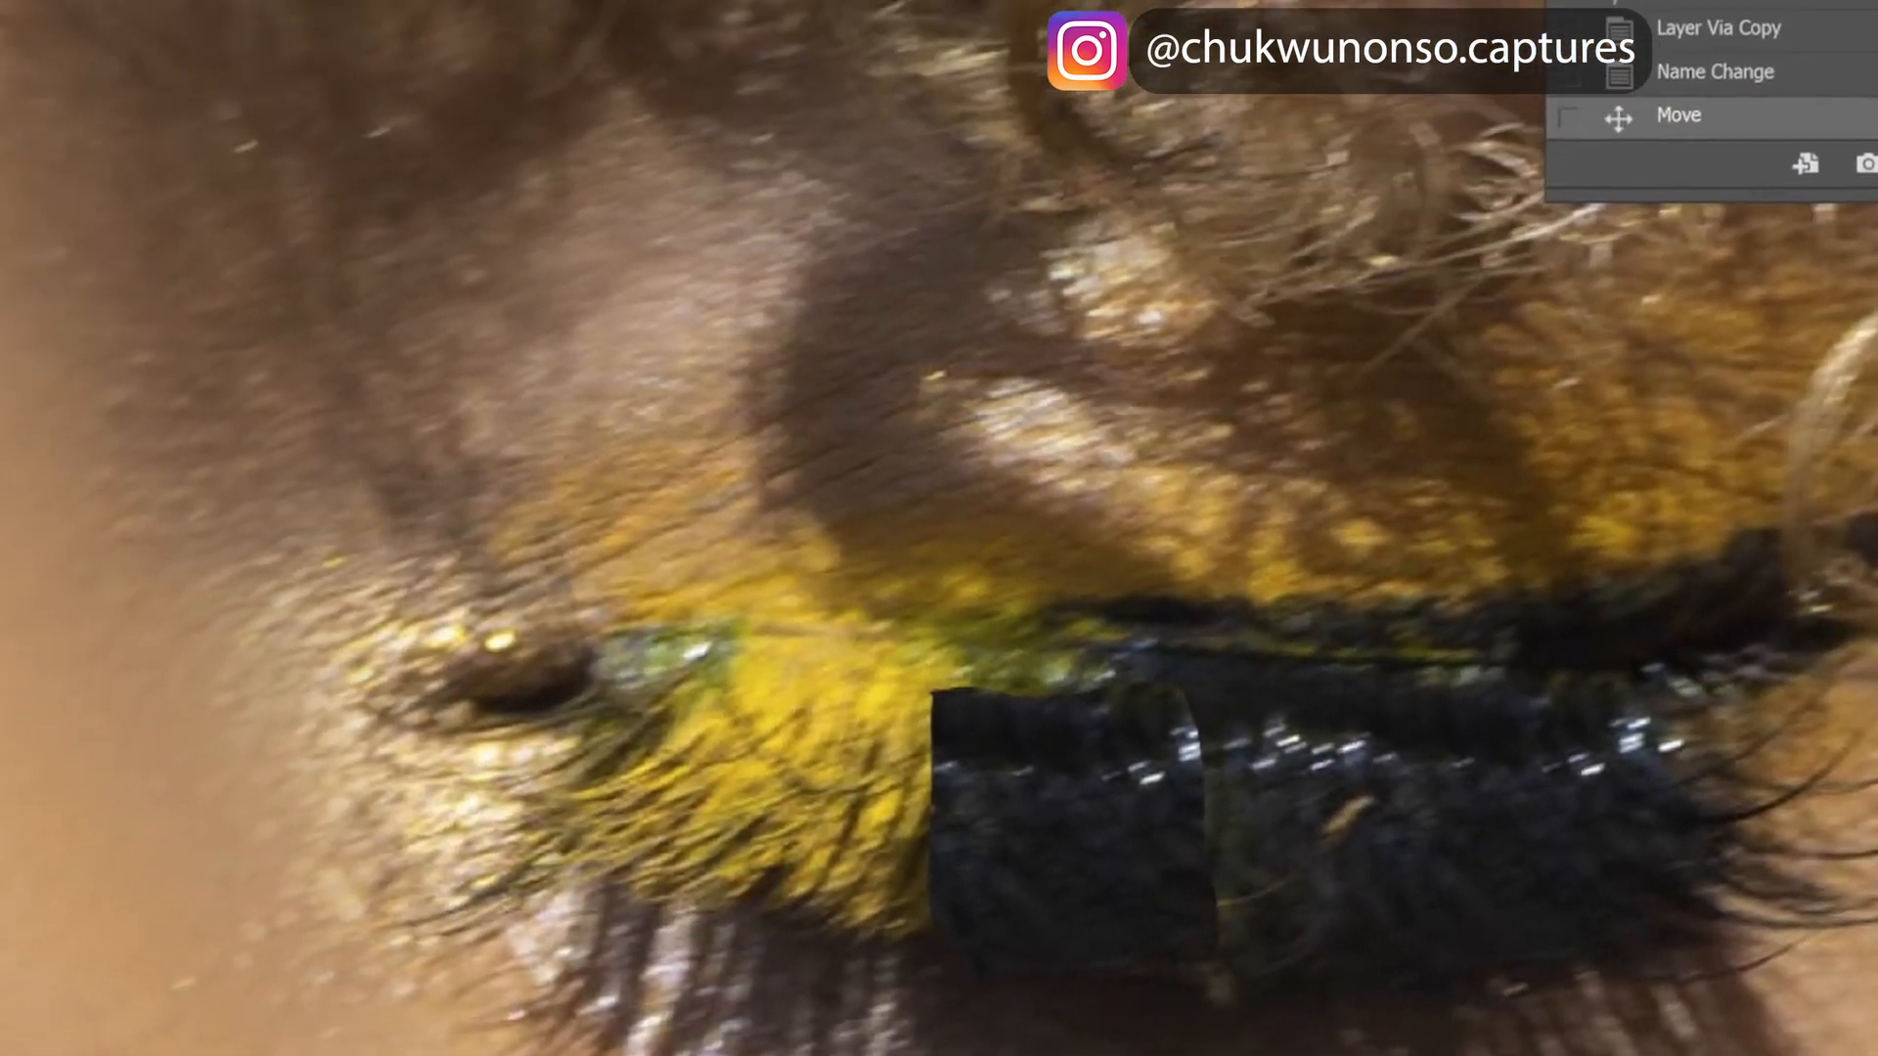
- Flip the eyelash transplant patch horizontally
left_click(241, 50)
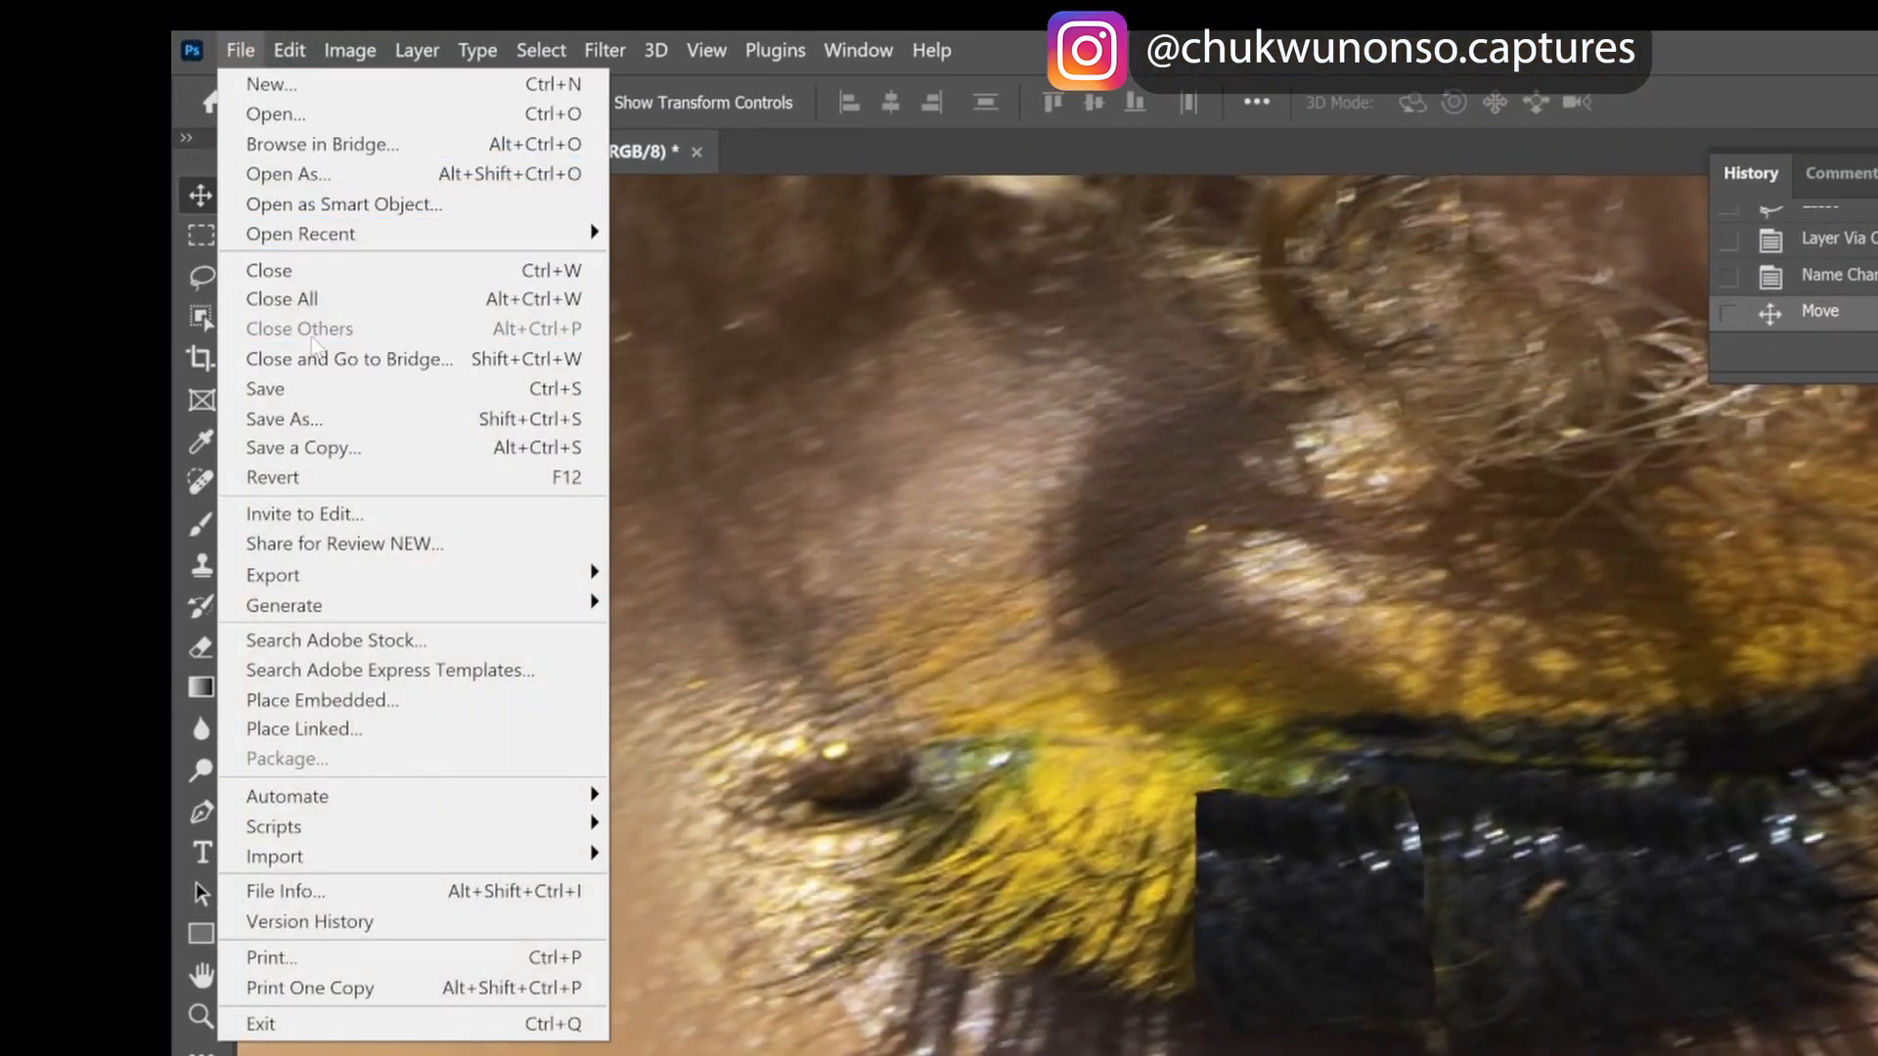
mouse_move(290, 49)
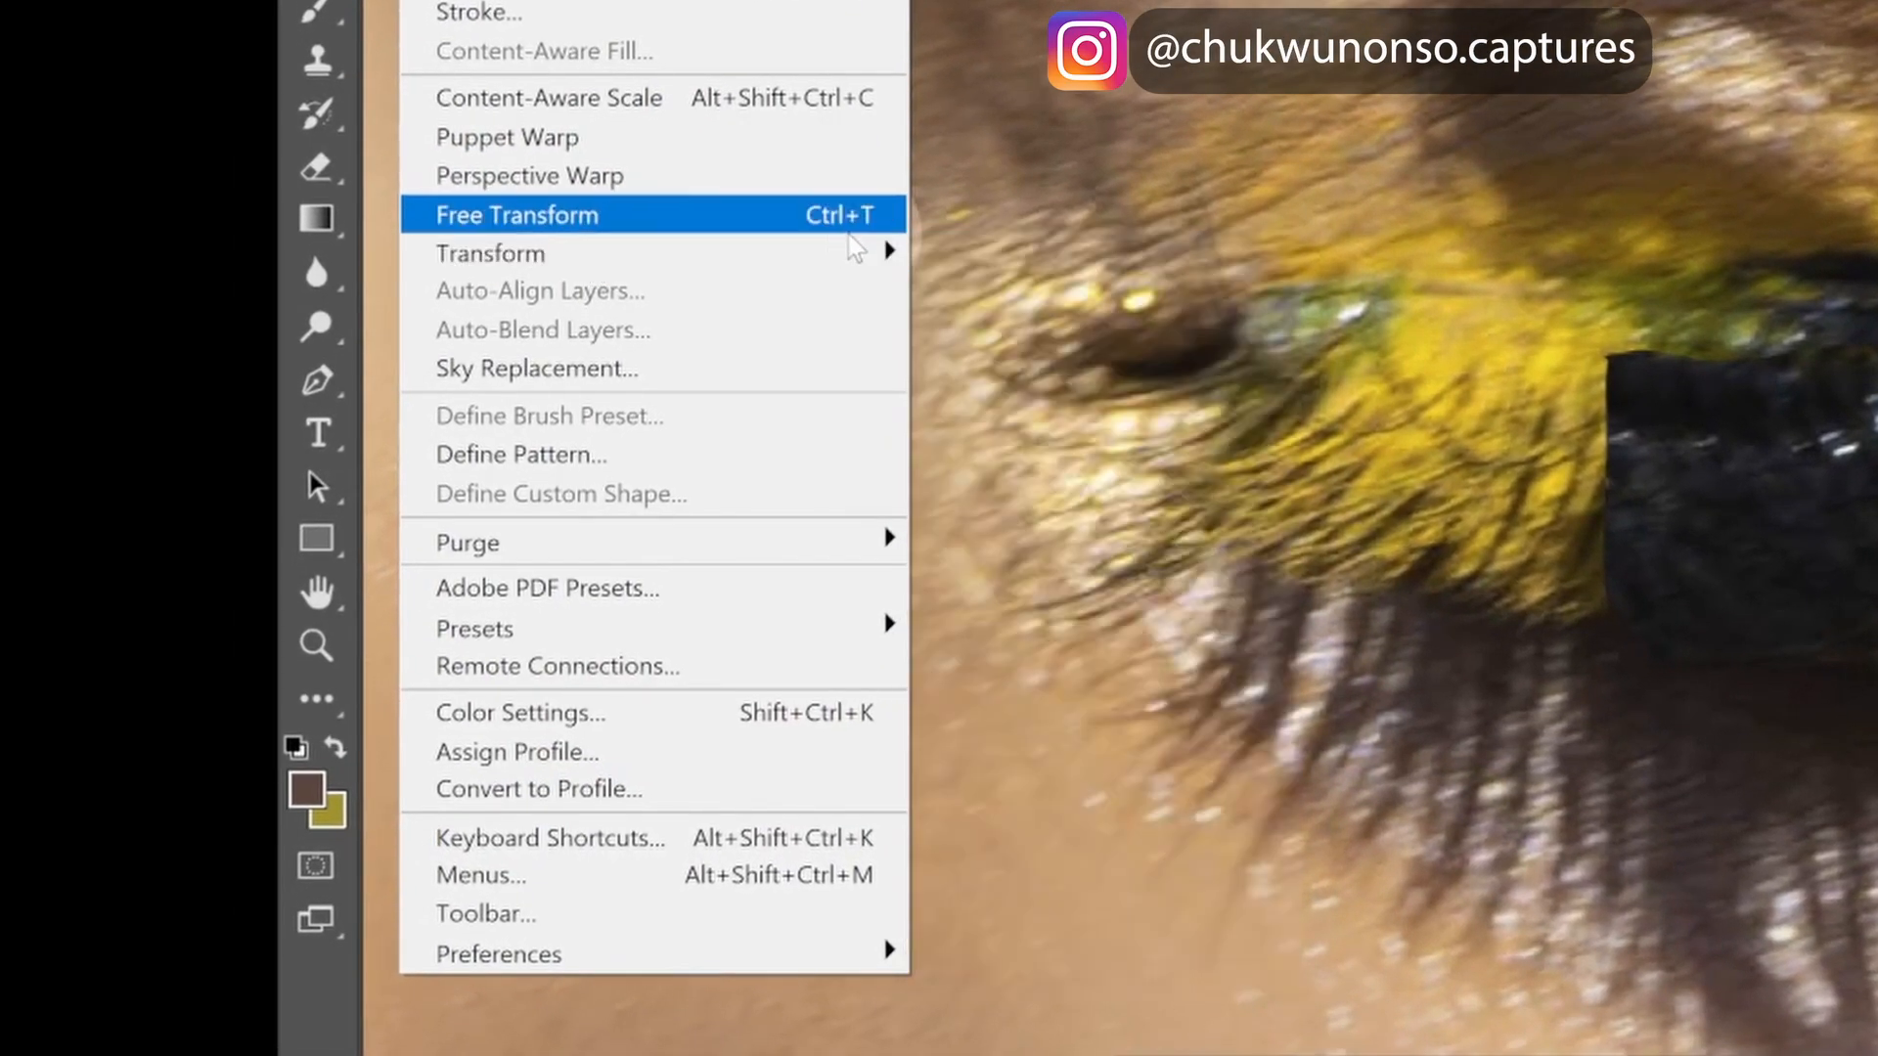
mouse_move(869, 249)
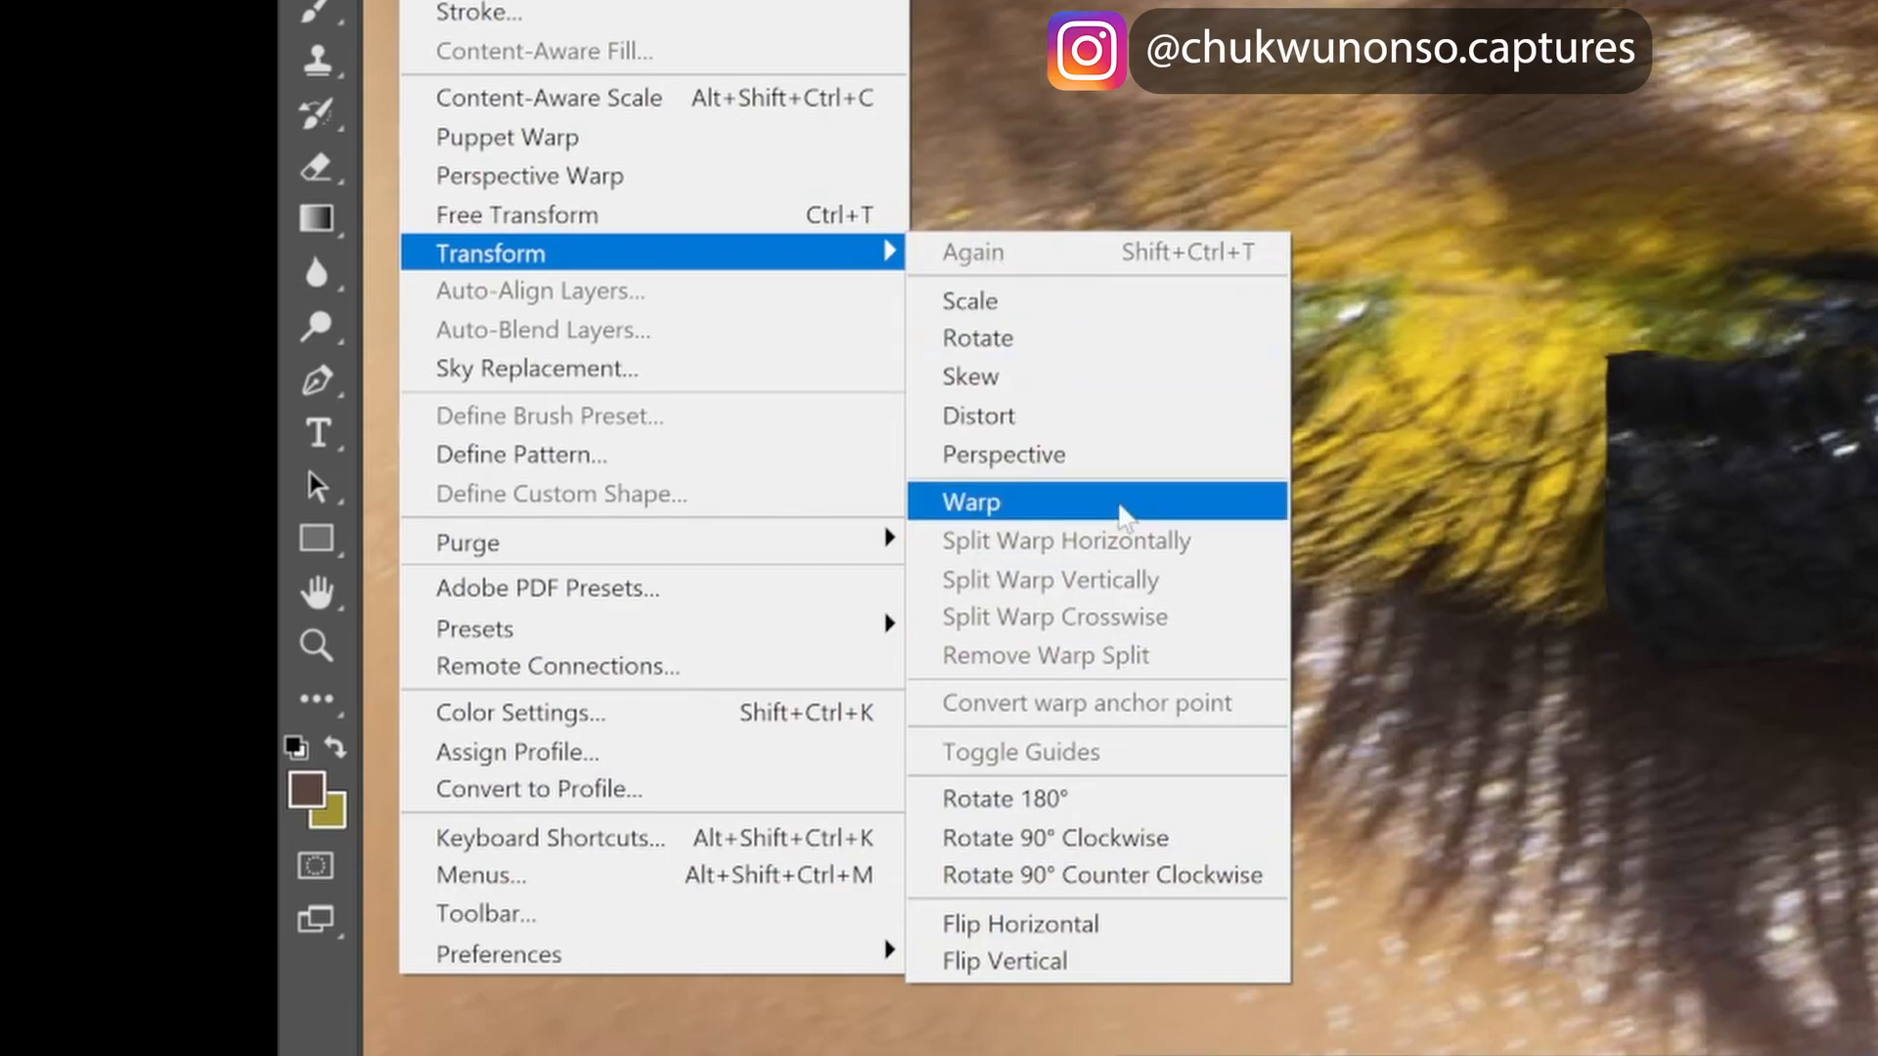
left_click(1083, 926)
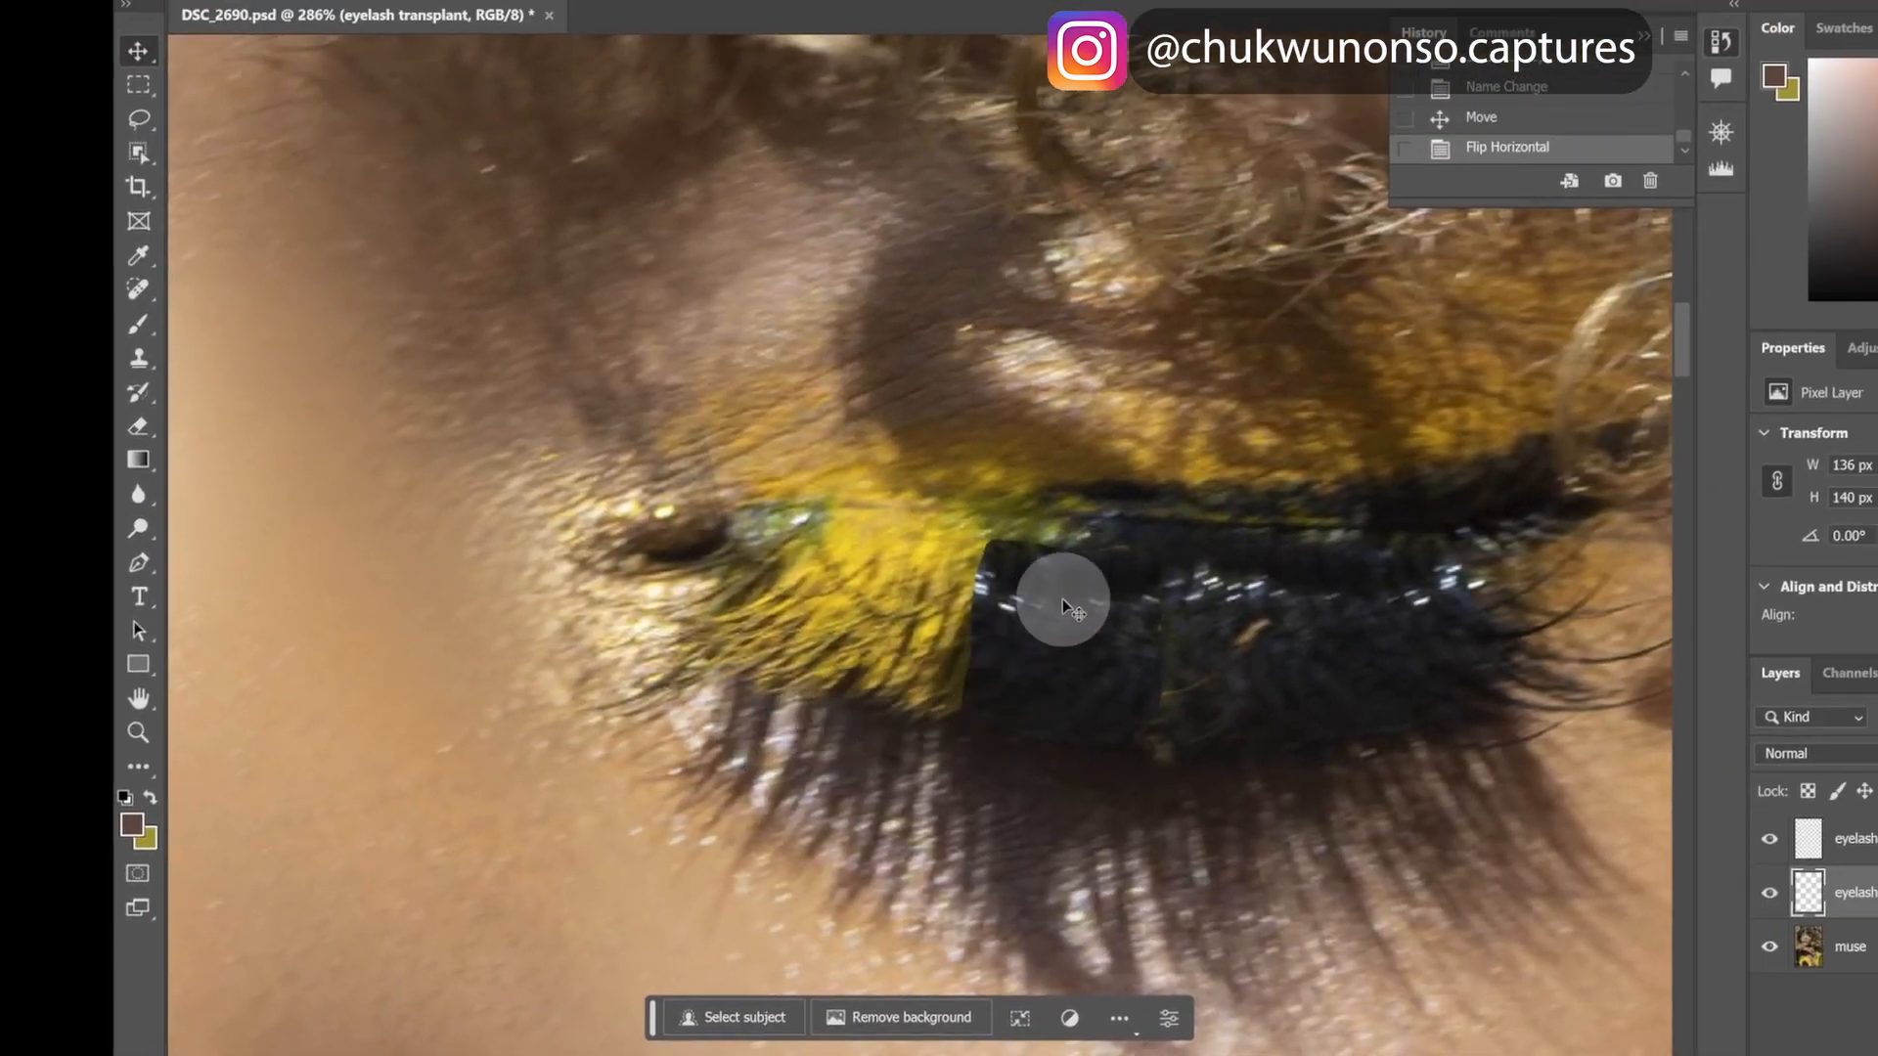
- Reposition the flipped lash patch beside the yellow inner lashes so its highlights line up with the dark lashes
left_click_drag(1084, 595, 954, 550)
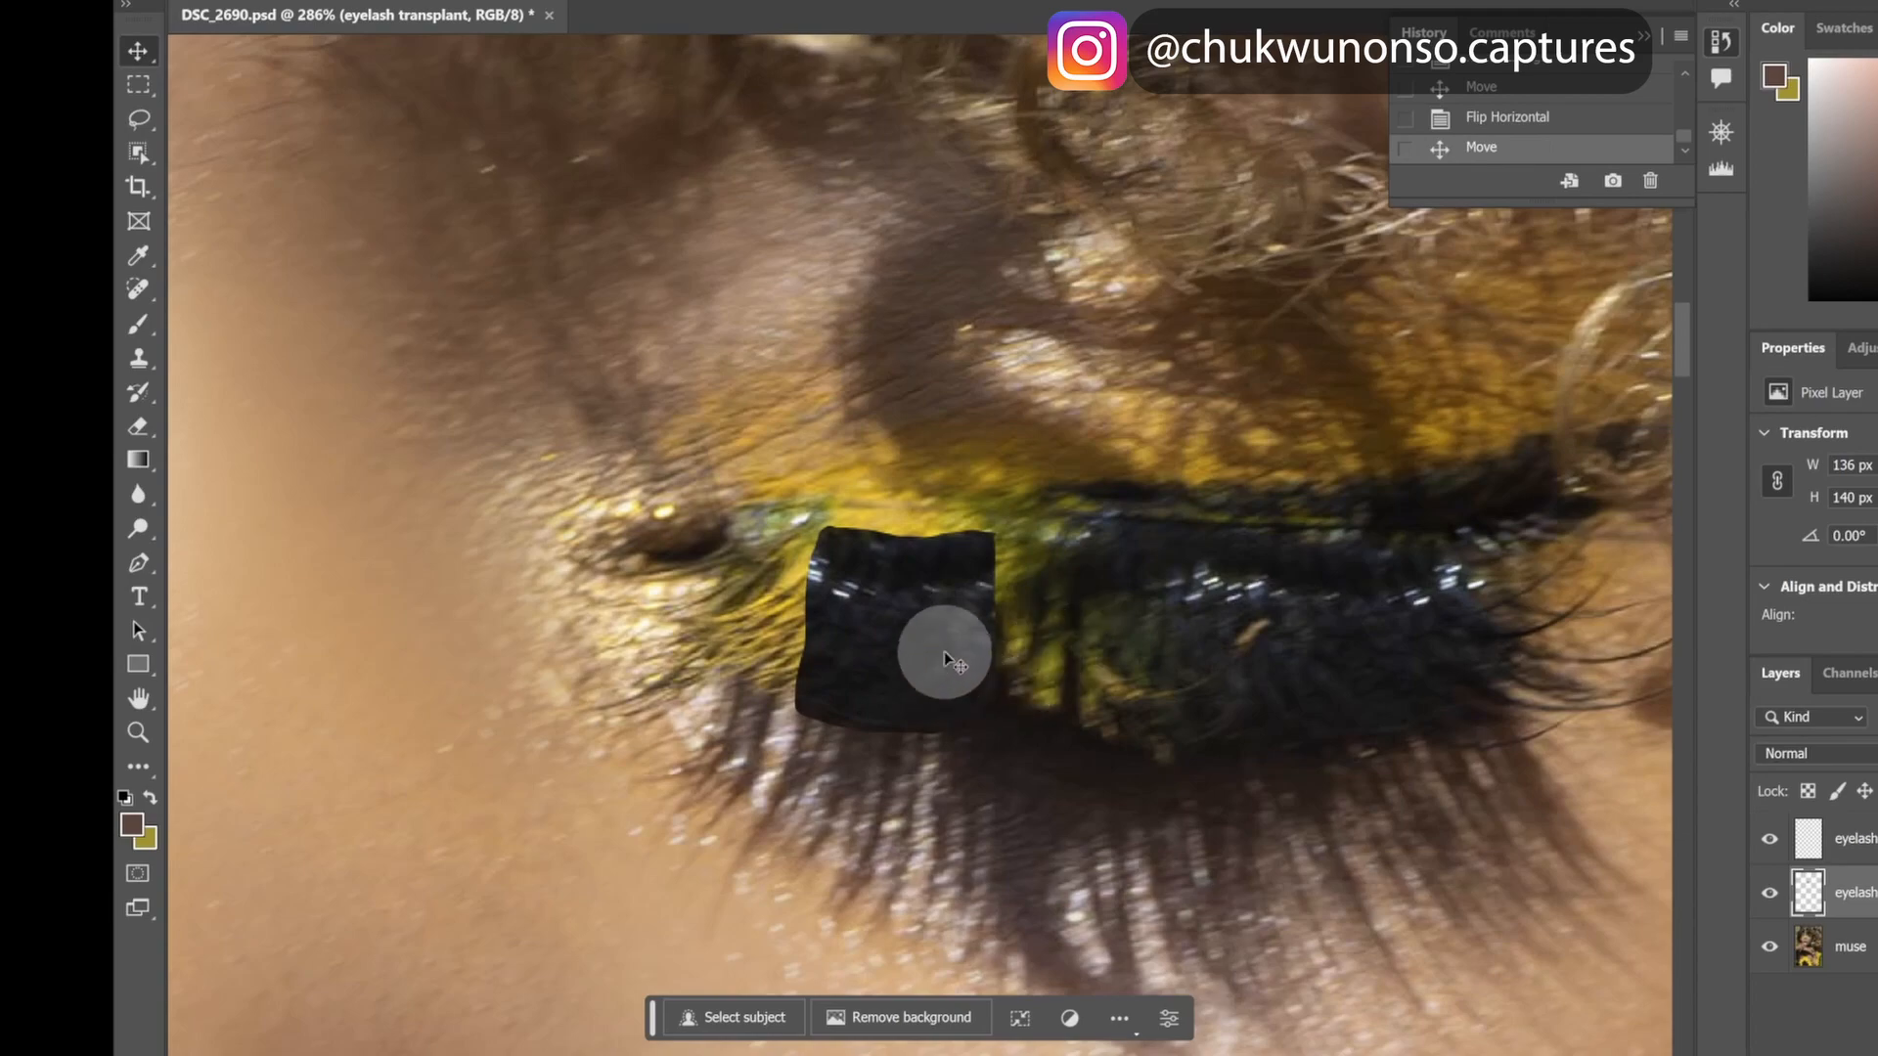
left_click_drag(897, 614, 1083, 631)
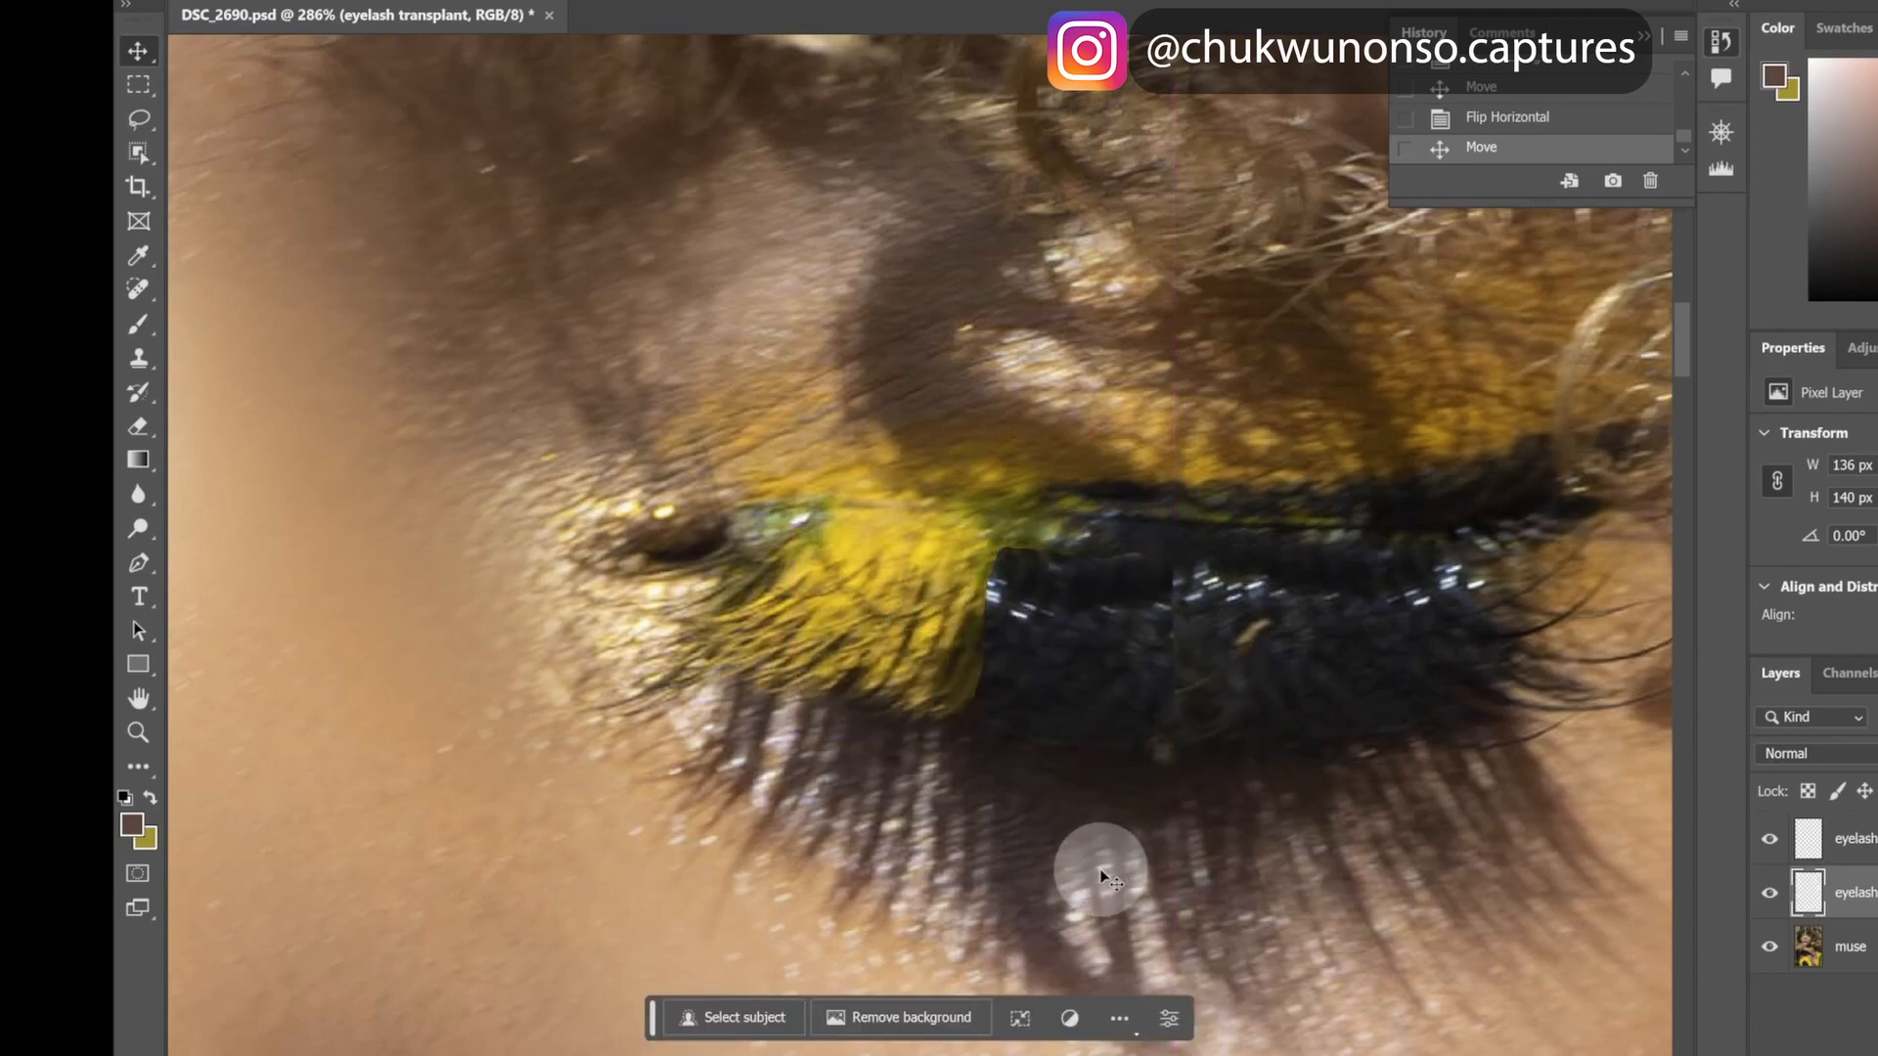
left_click_drag(1077, 650, 1047, 658)
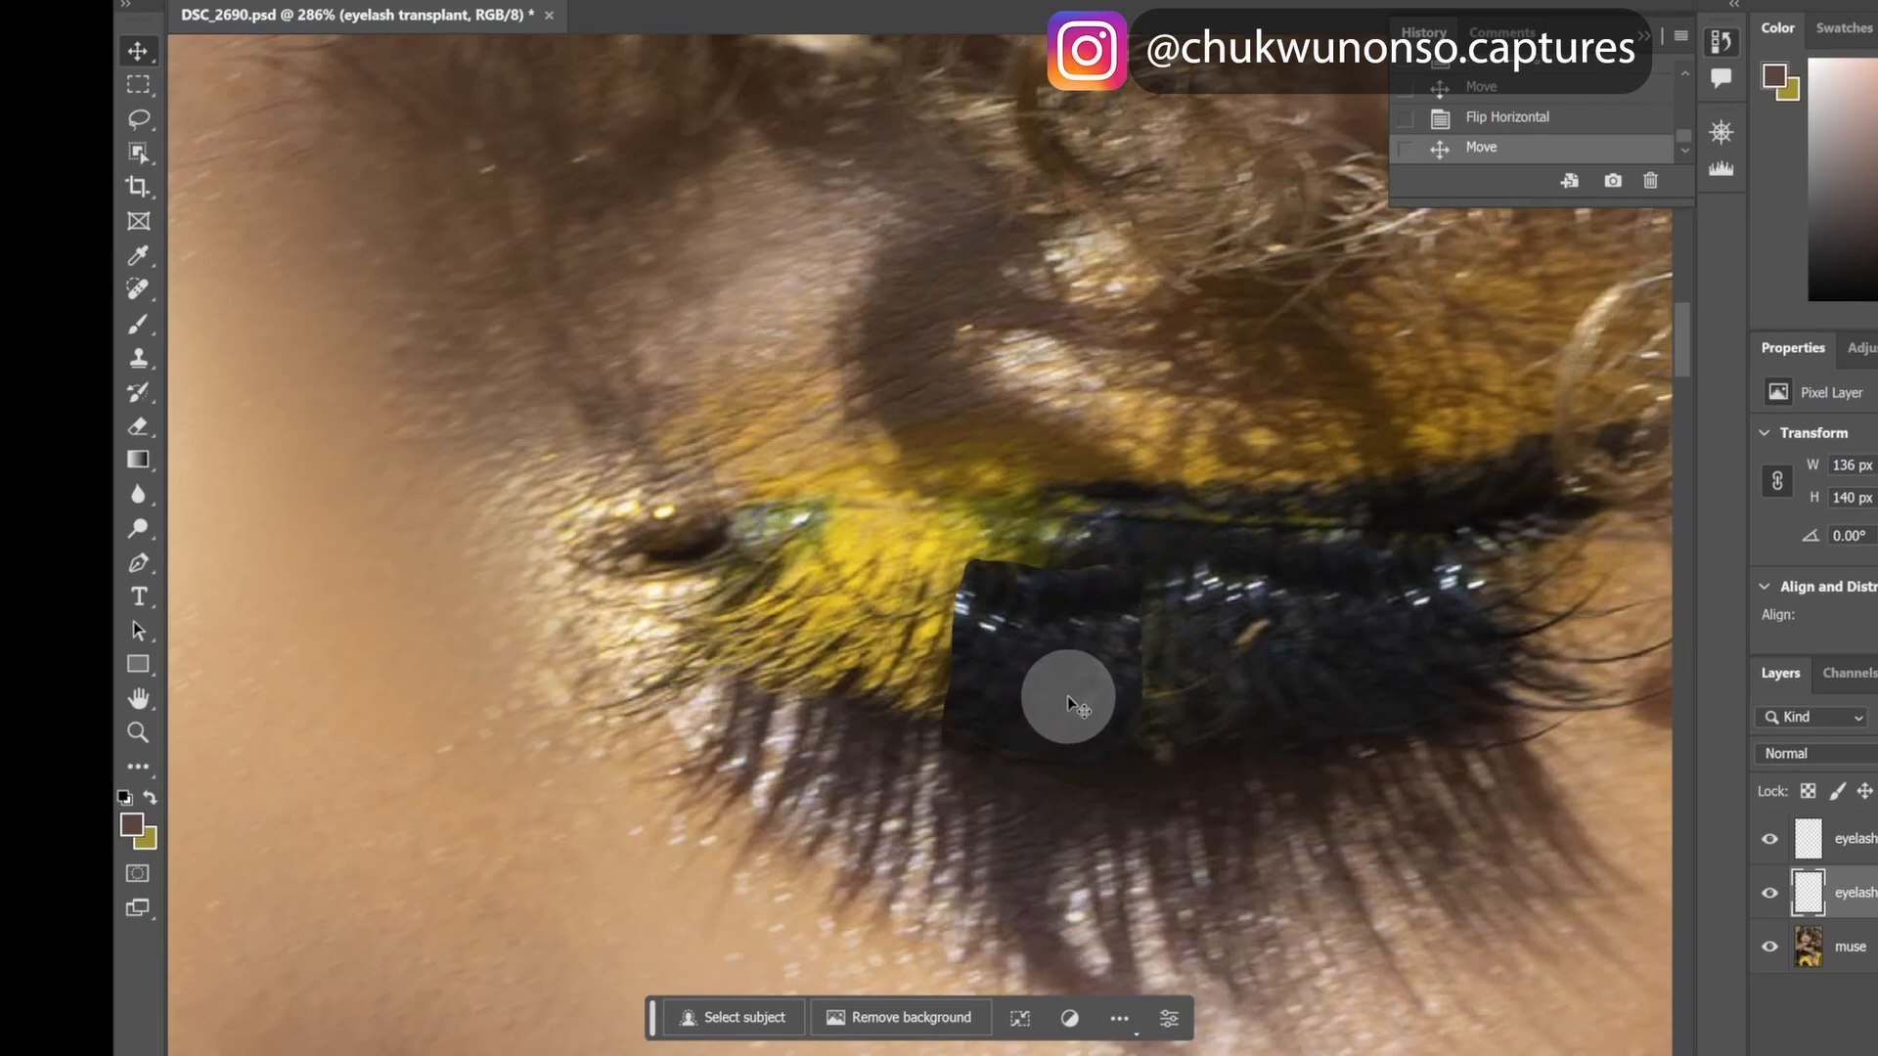
scroll(1074, 665, "up", 2)
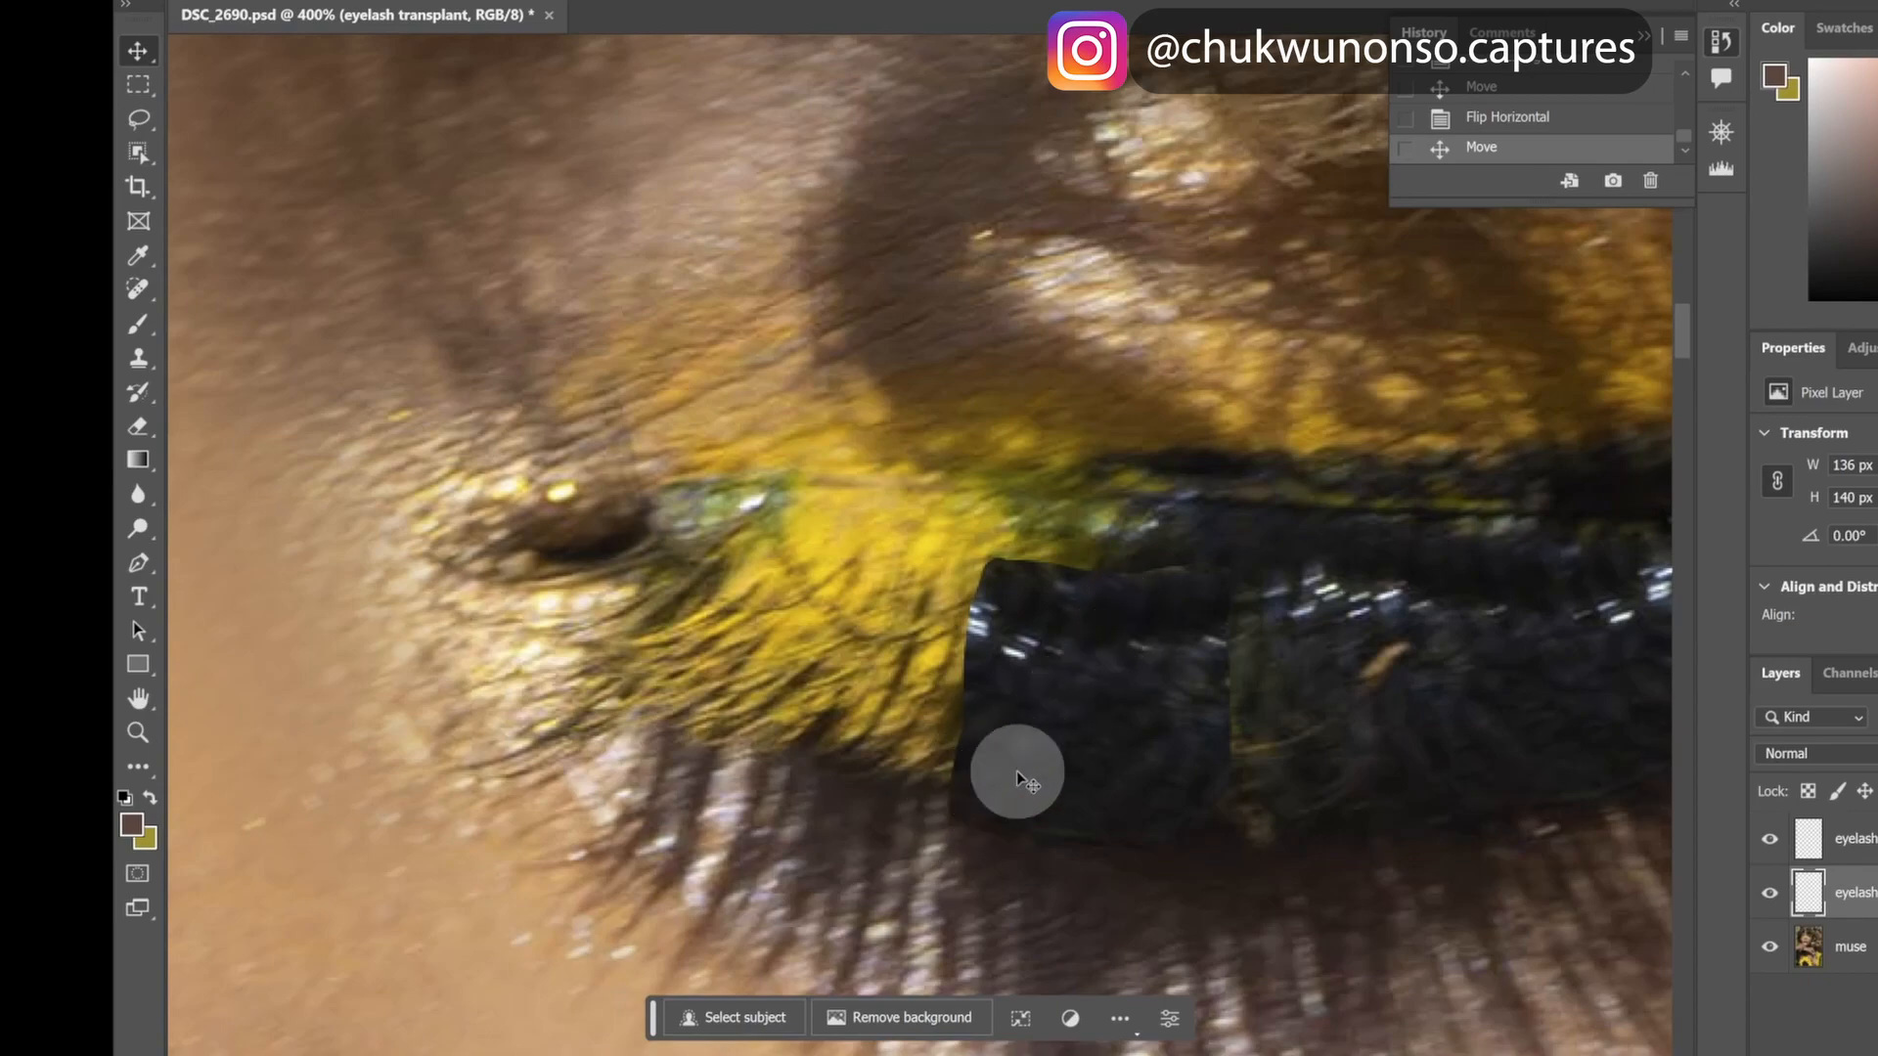
left_click_drag(1076, 696, 1143, 653)
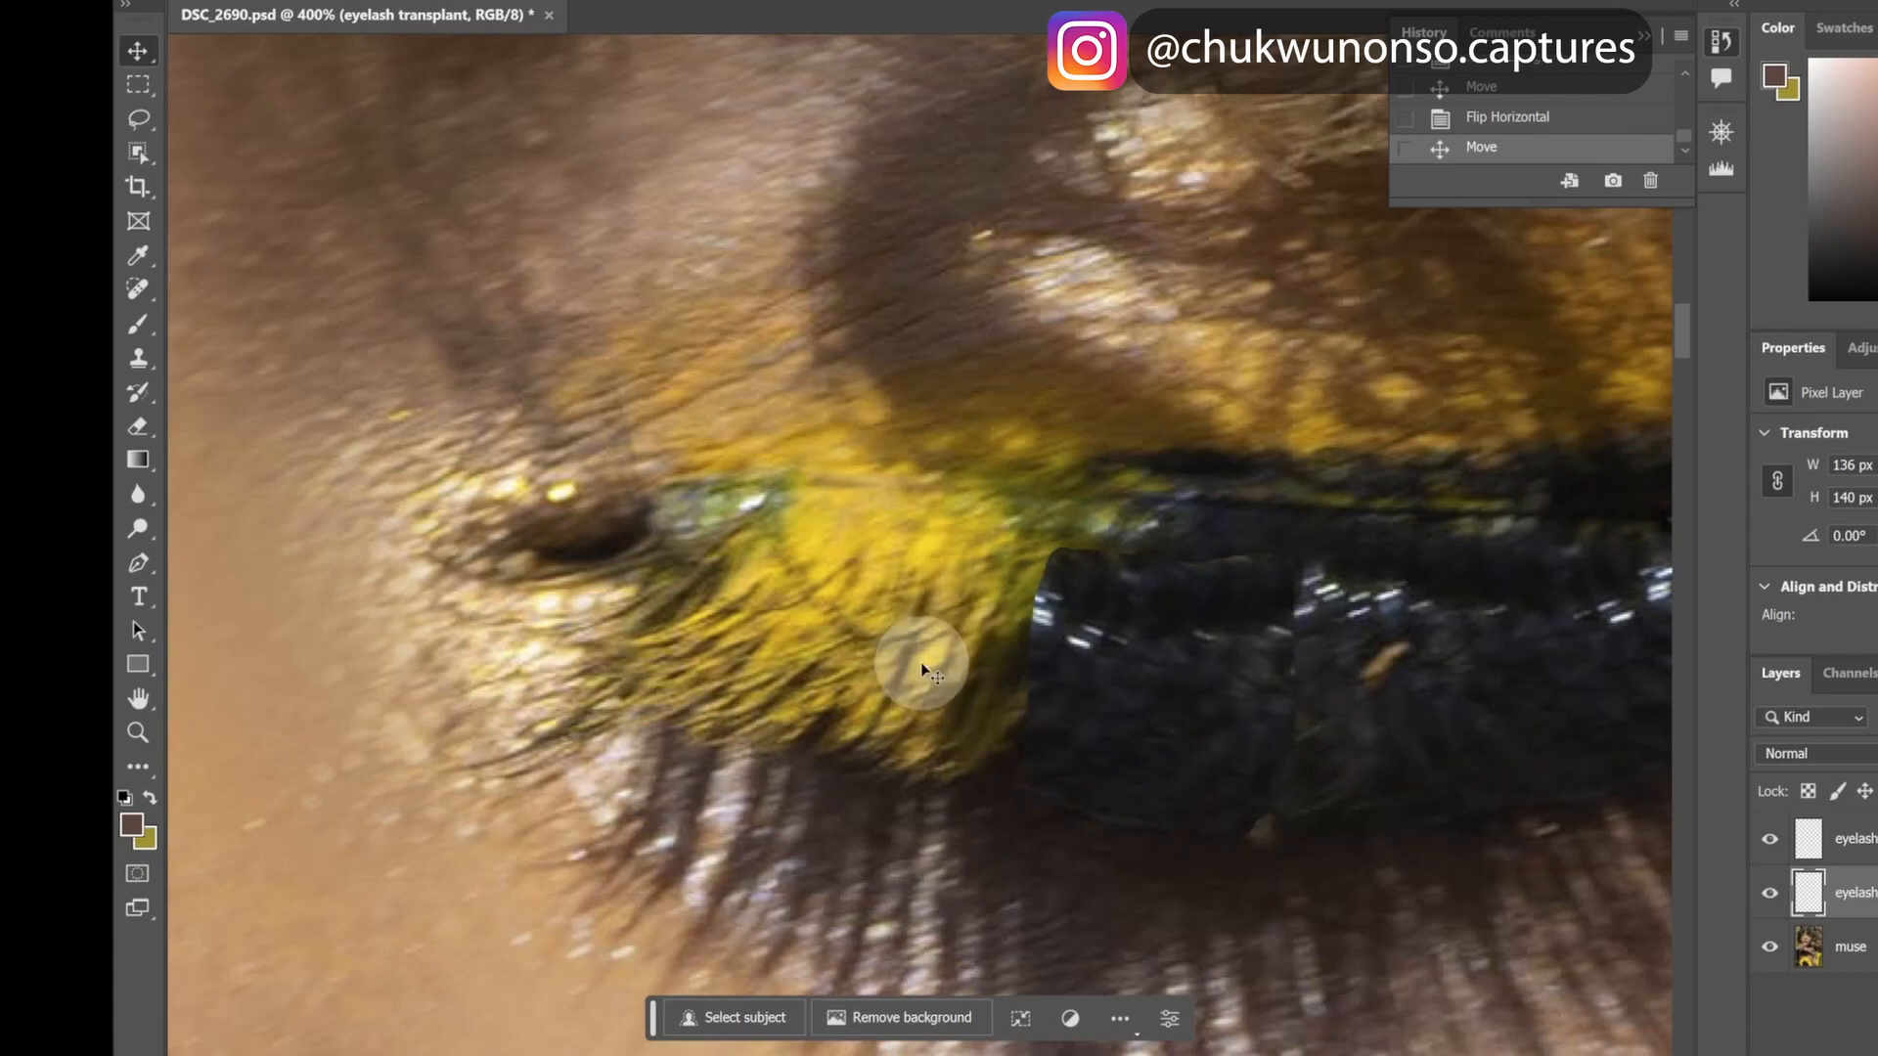
key("ctrl+minus")
key("ctrl+minus")
left_click_drag(1039, 611, 1039, 612)
key("ctrl+plus")
key("ctrl+plus")
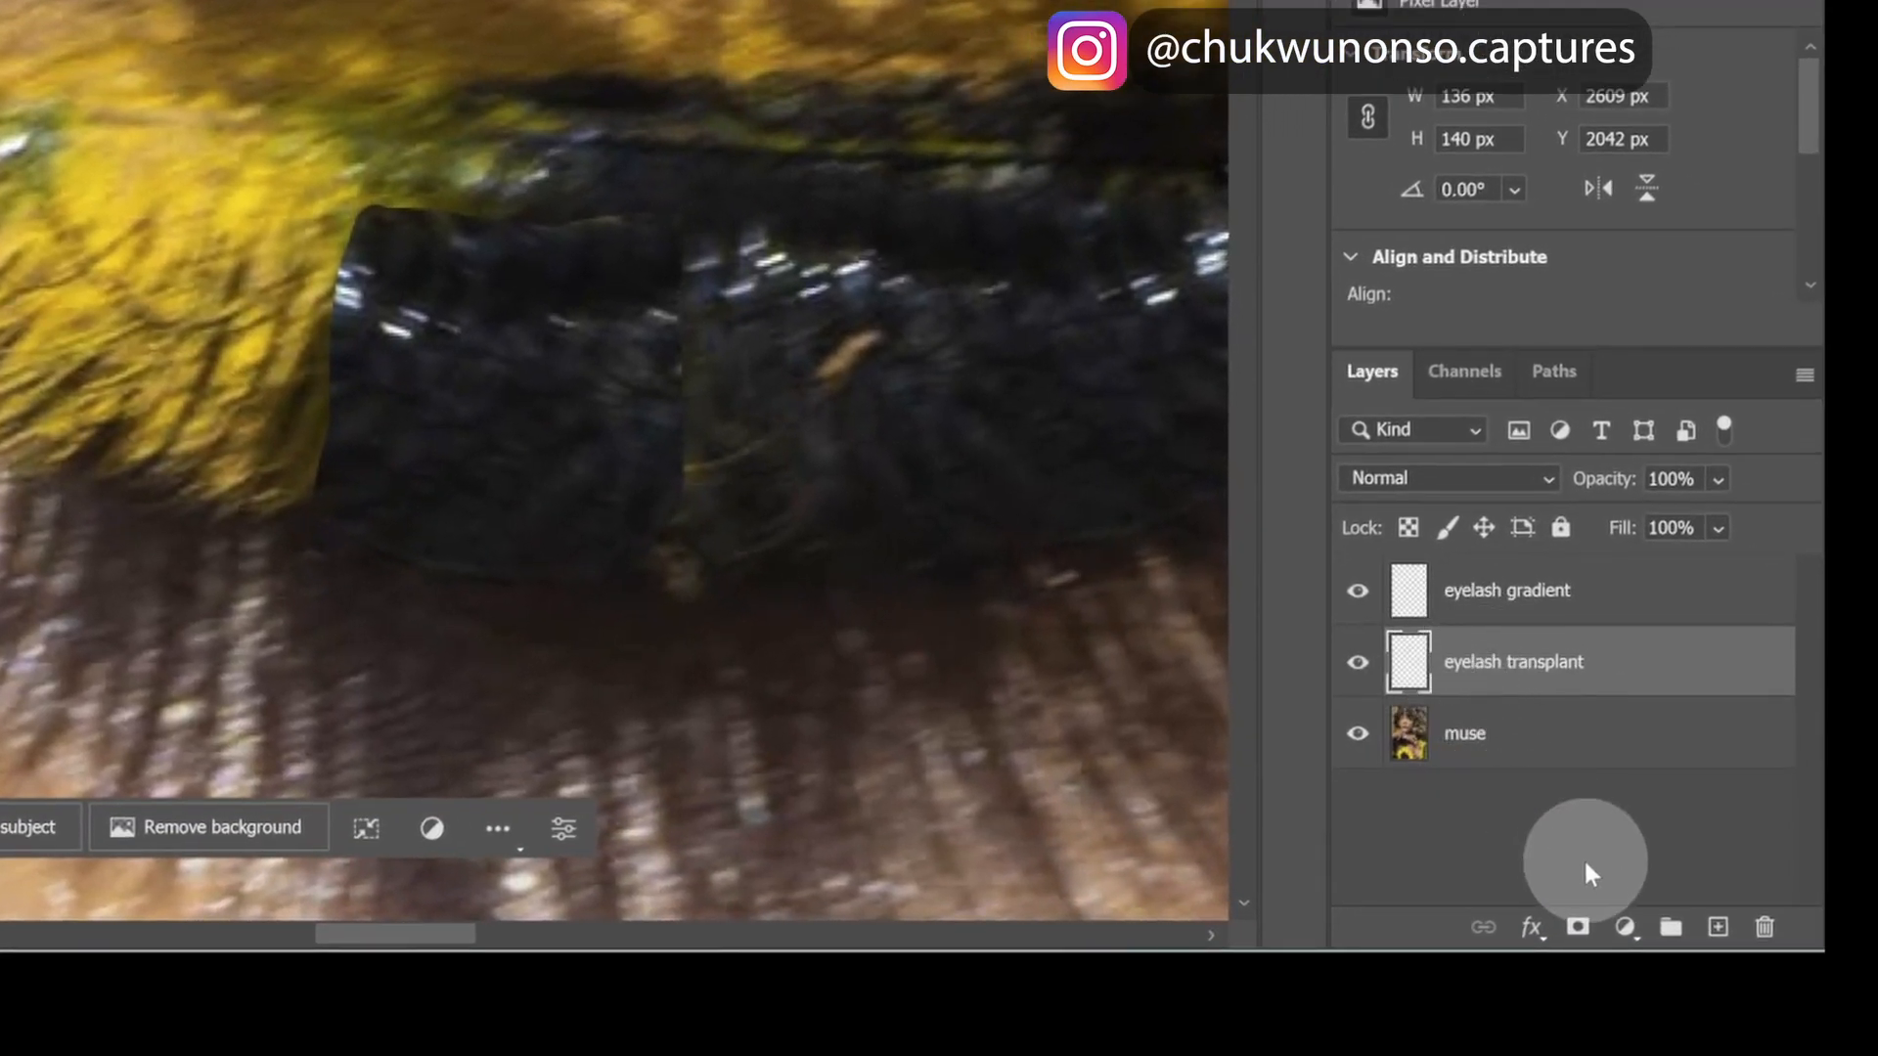
- Add a layer mask to the eyelash transplant layer and set the brush to 43% opacity and 50% flow
left_click(1576, 928)
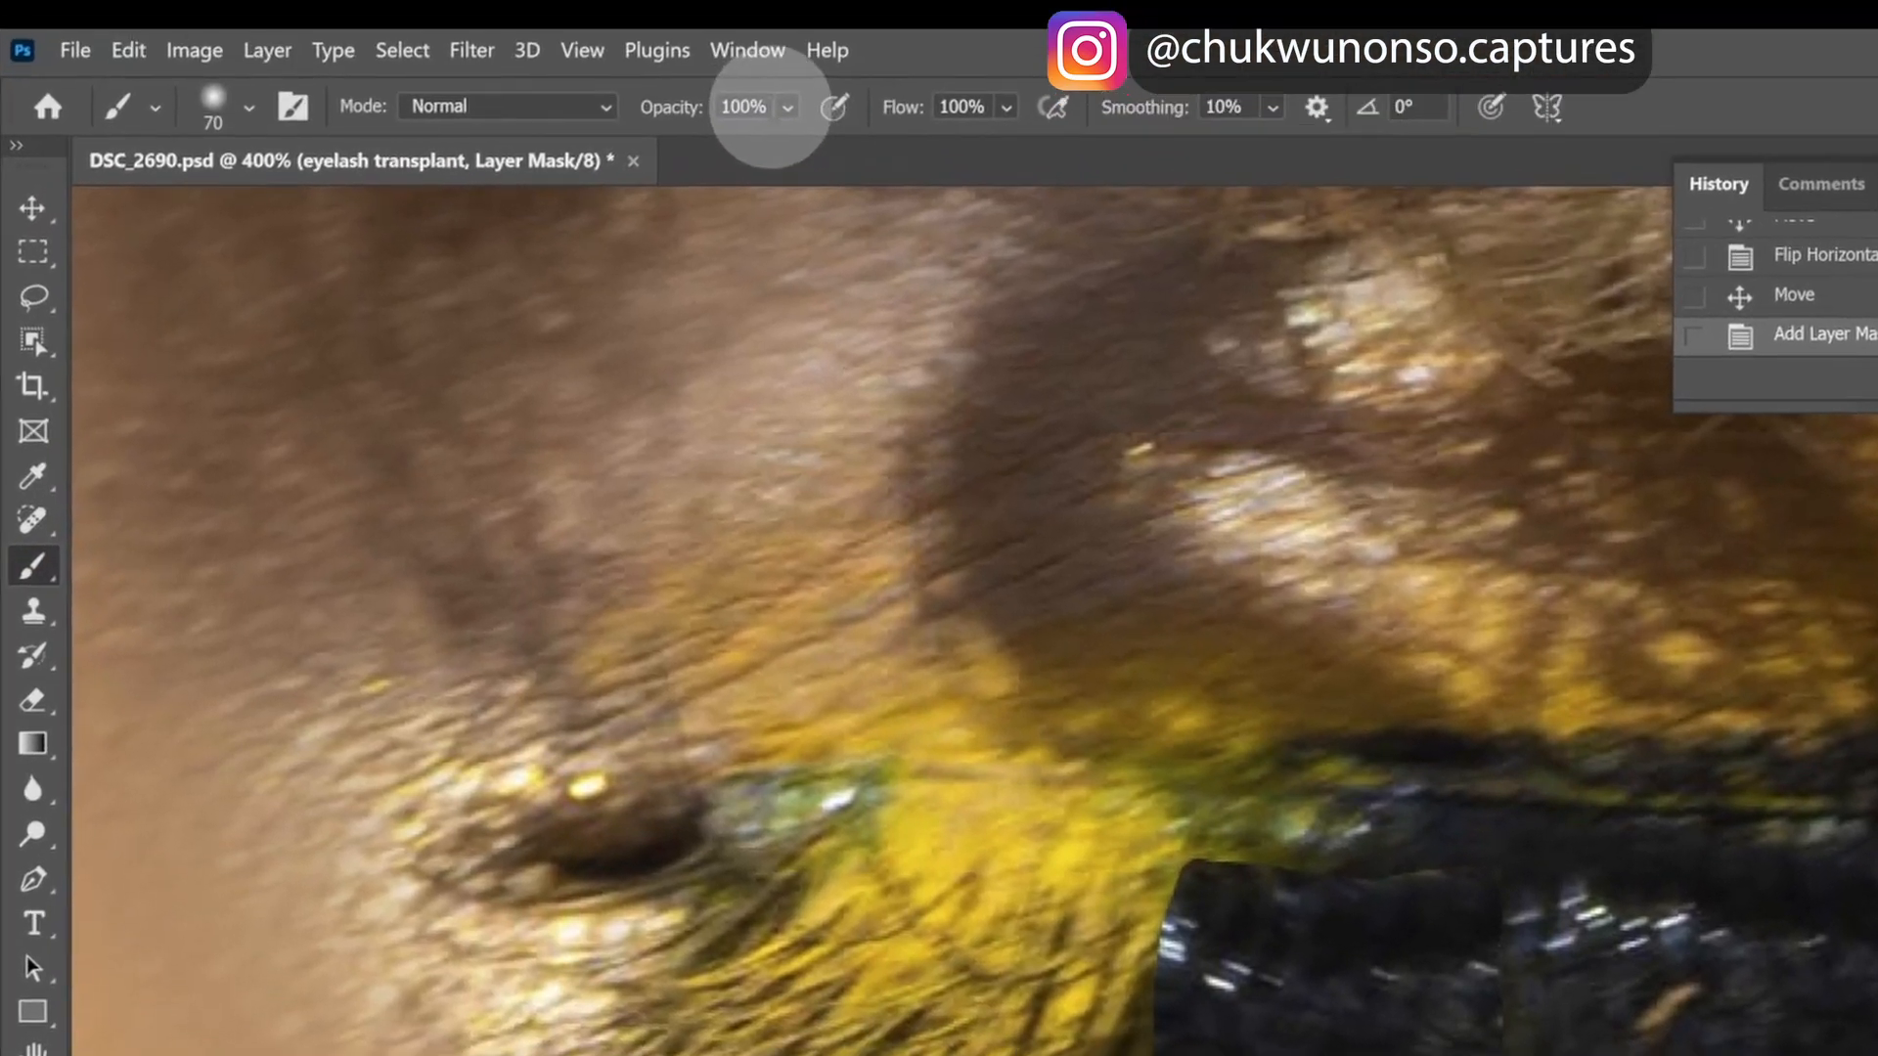
left_click(783, 106)
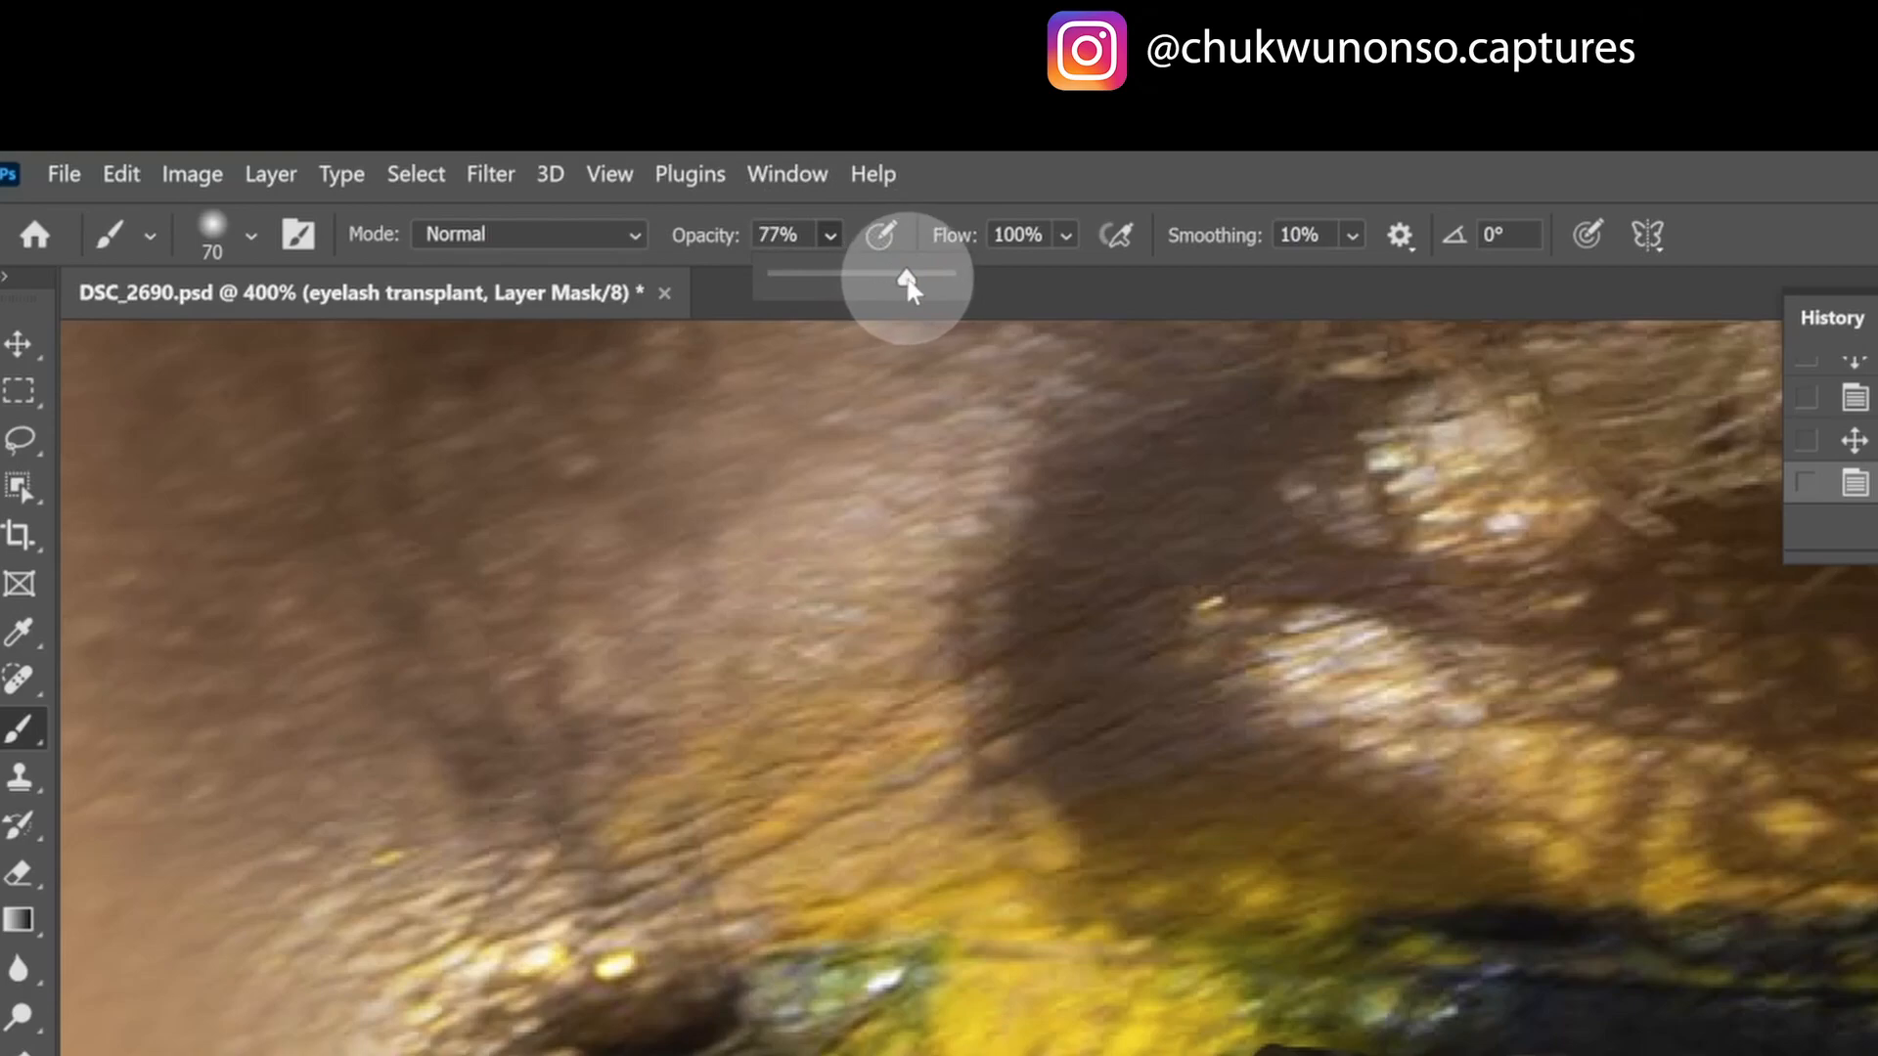
left_click_drag(905, 284, 849, 284)
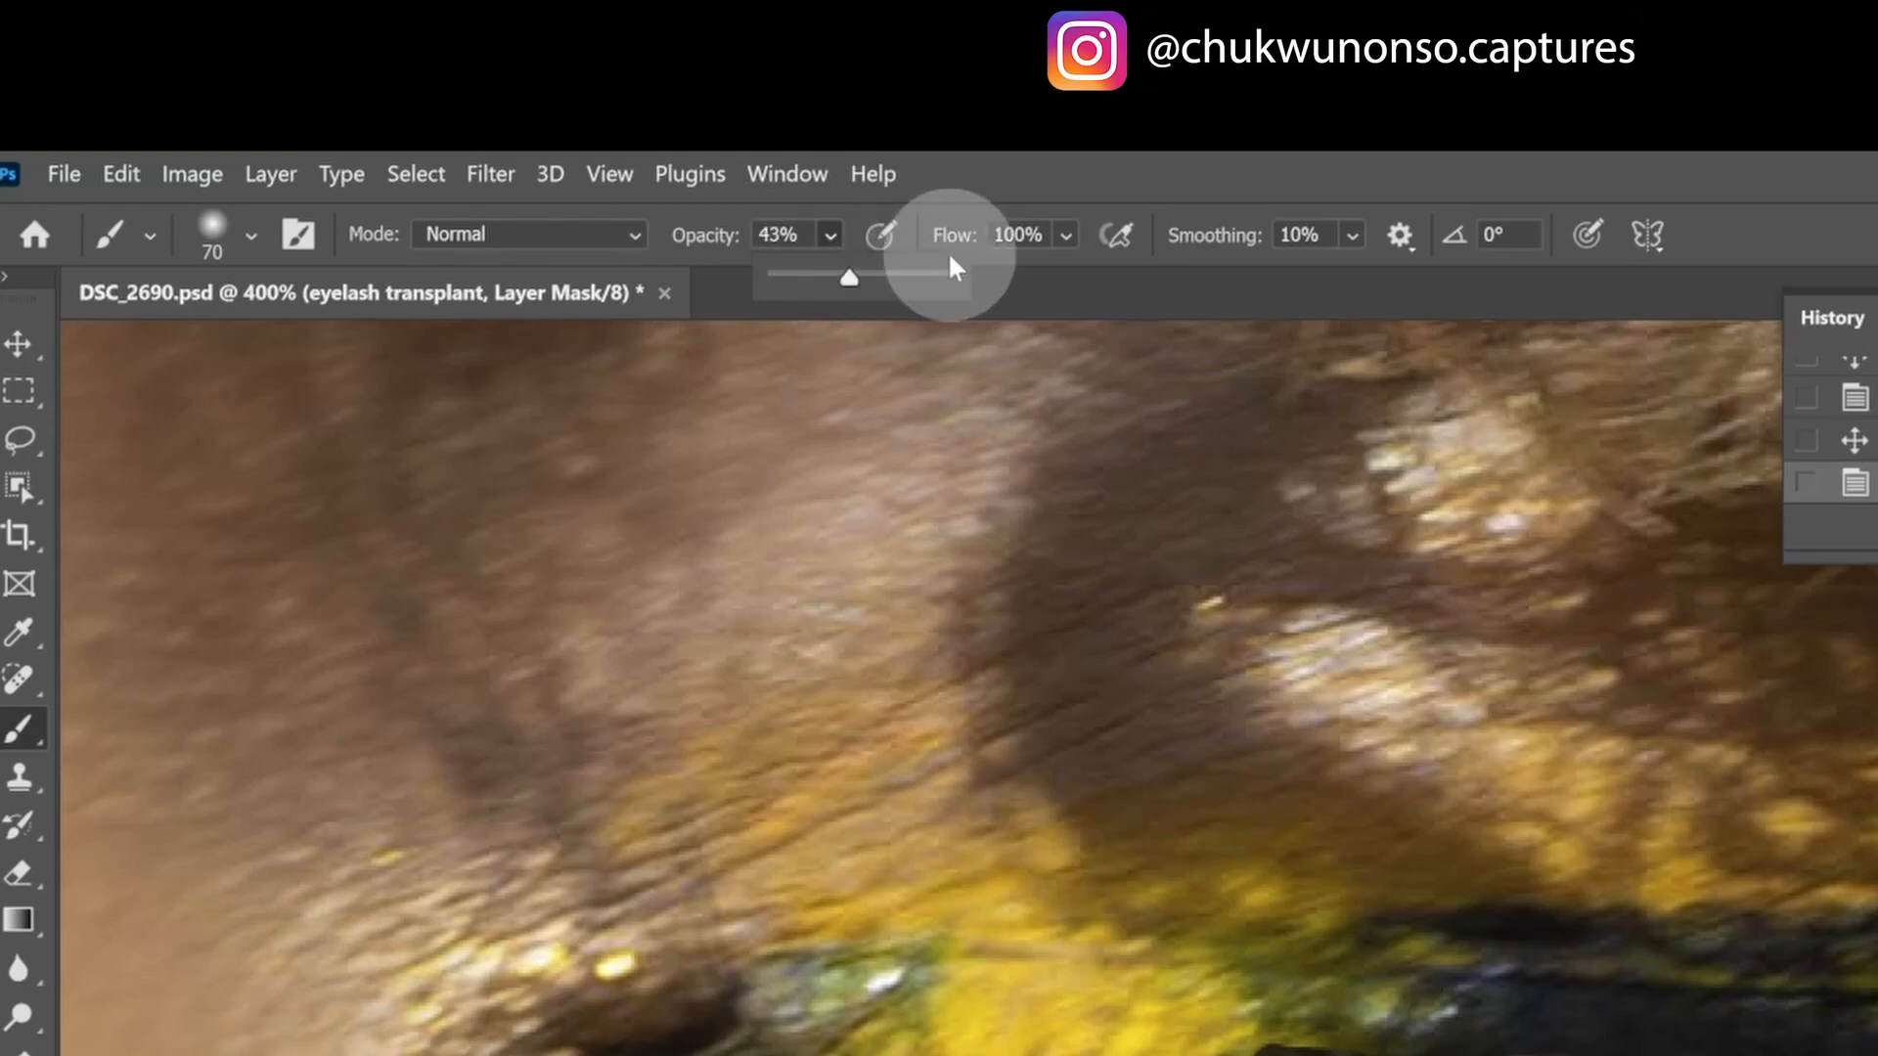
left_click(1064, 237)
left_click_drag(1070, 291, 1094, 294)
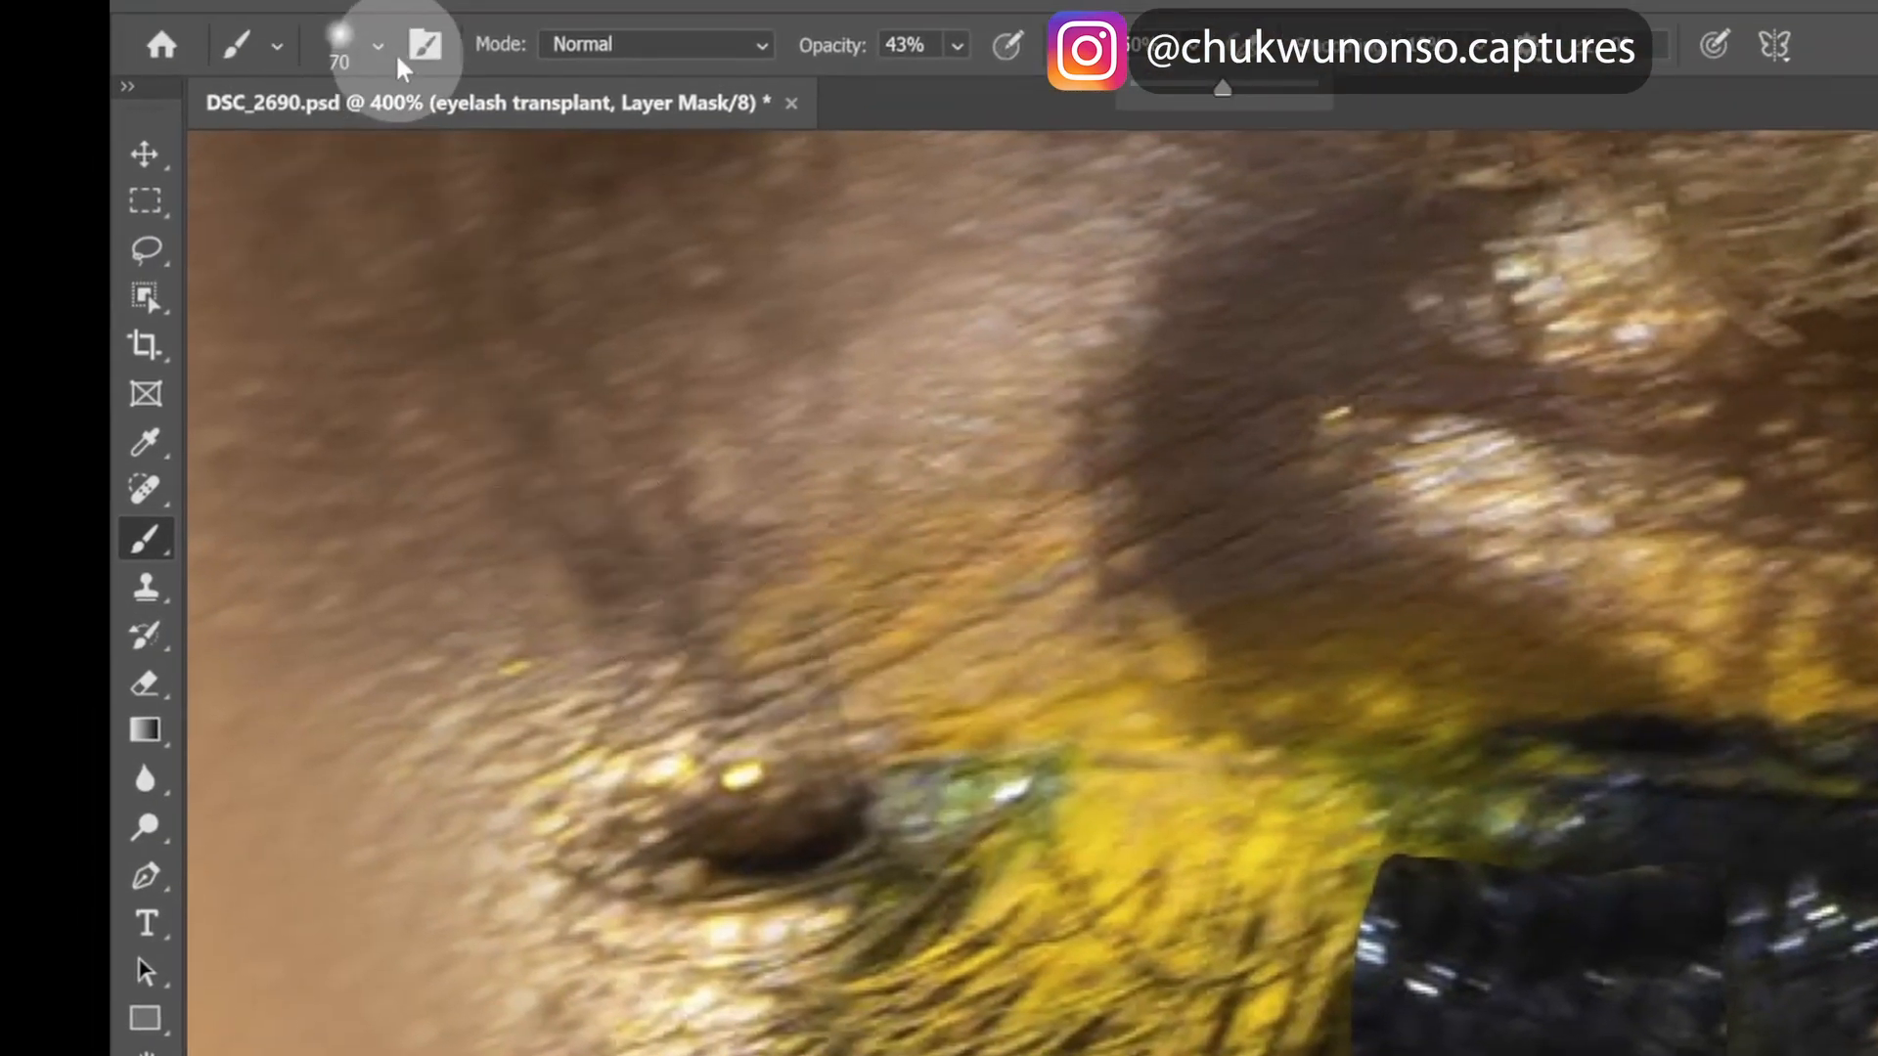
- Set the brush hardness to 0% for softly blending the patch edges on the mask
left_click(376, 47)
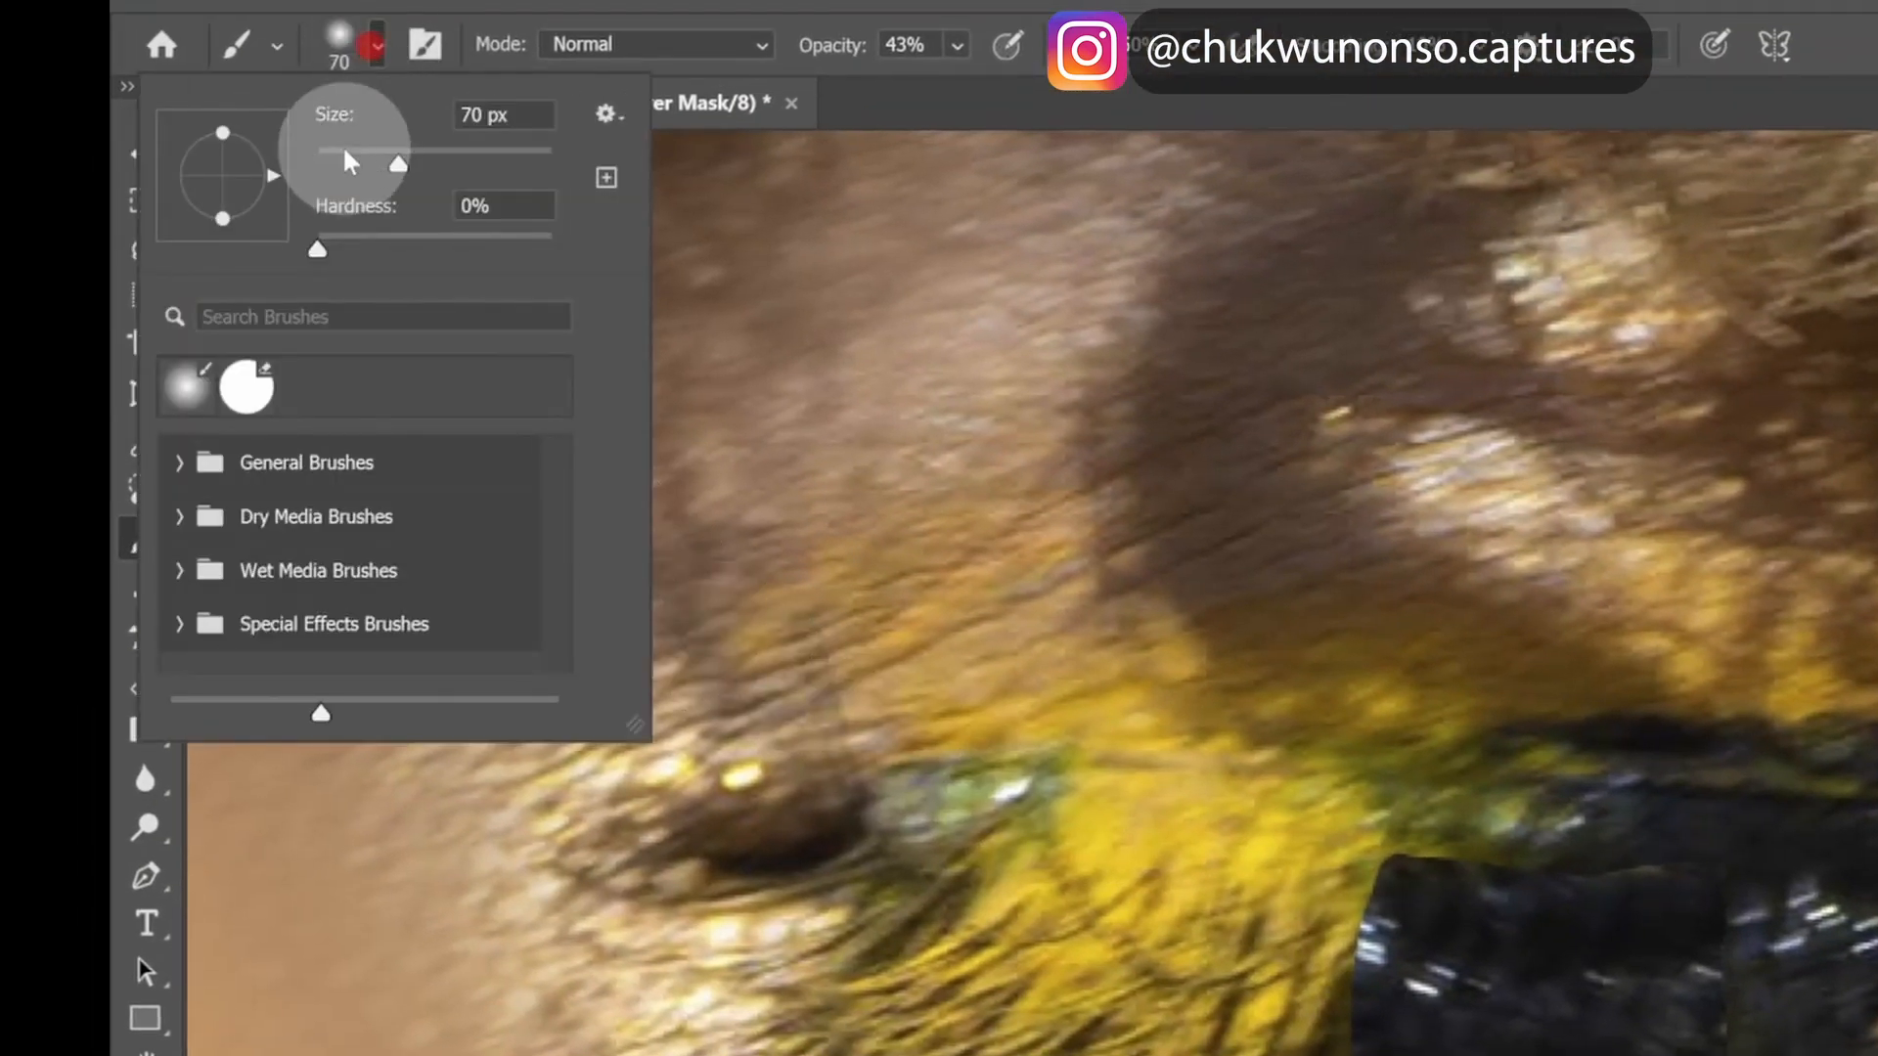
left_click(318, 246)
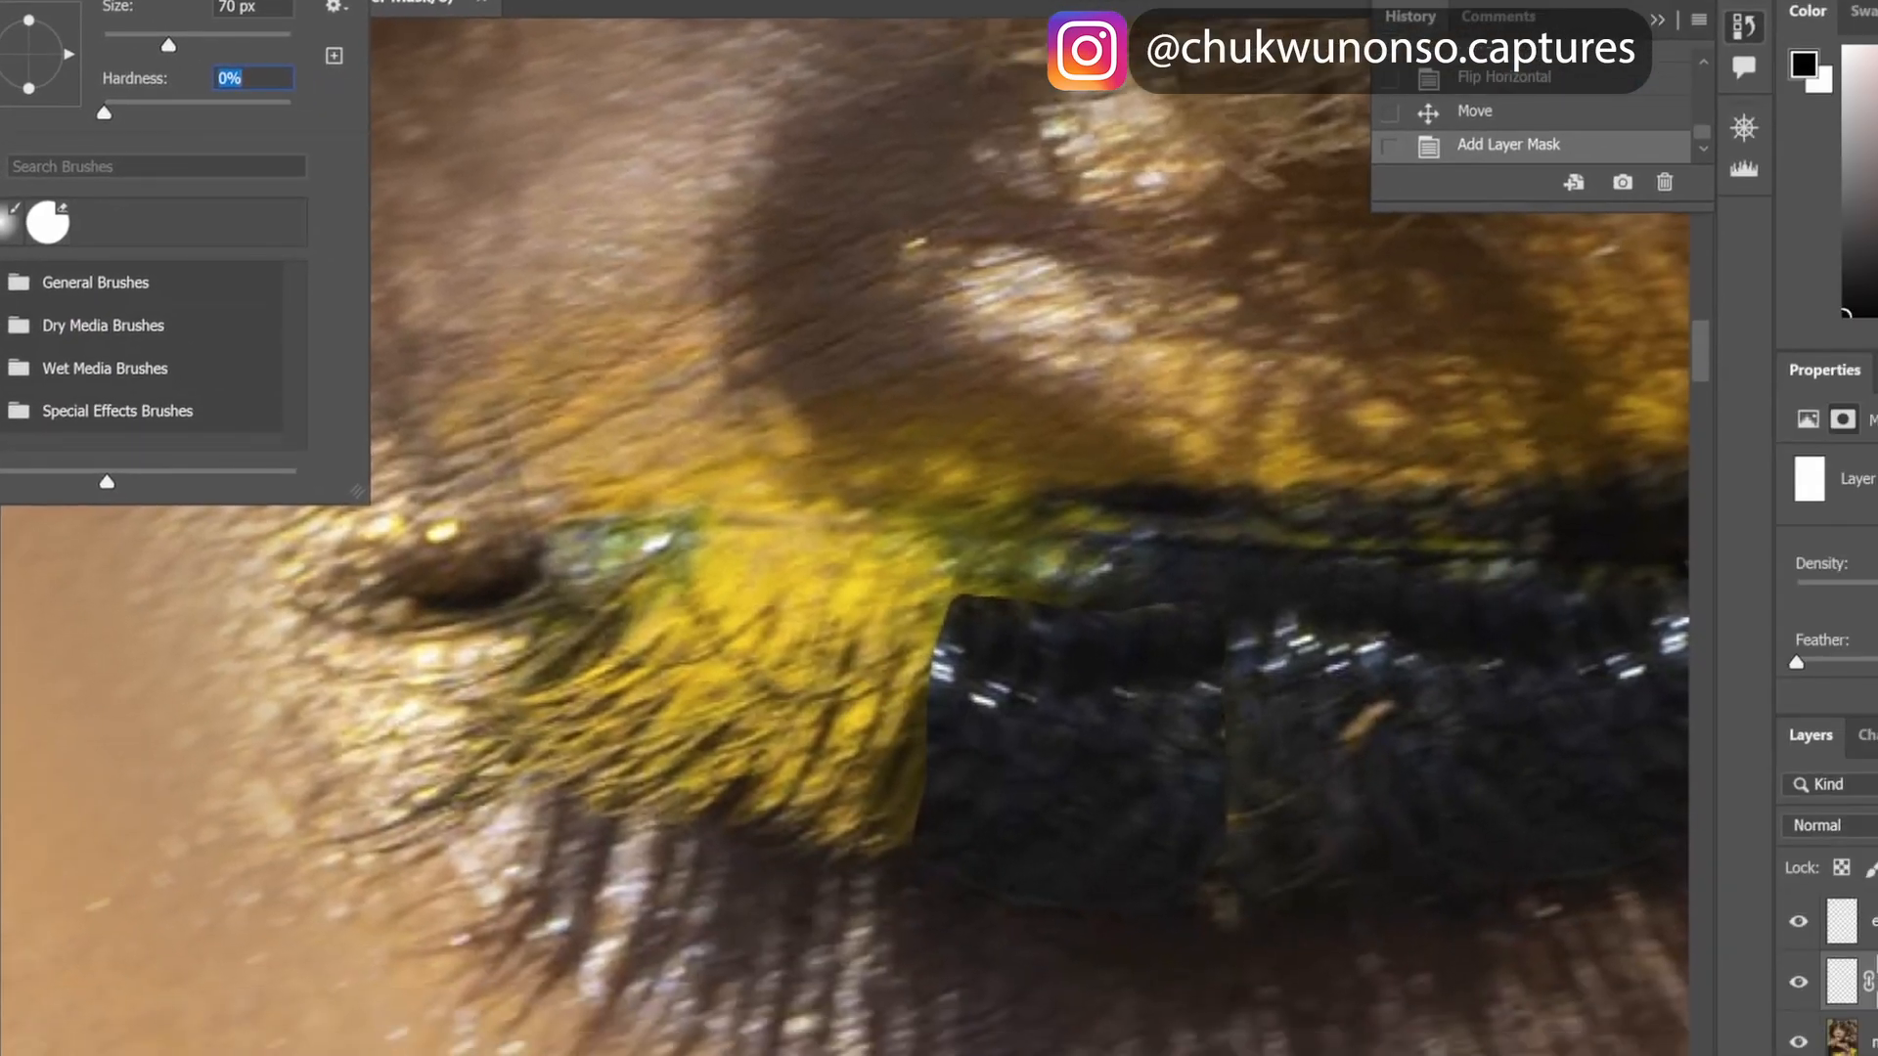
key("Return")
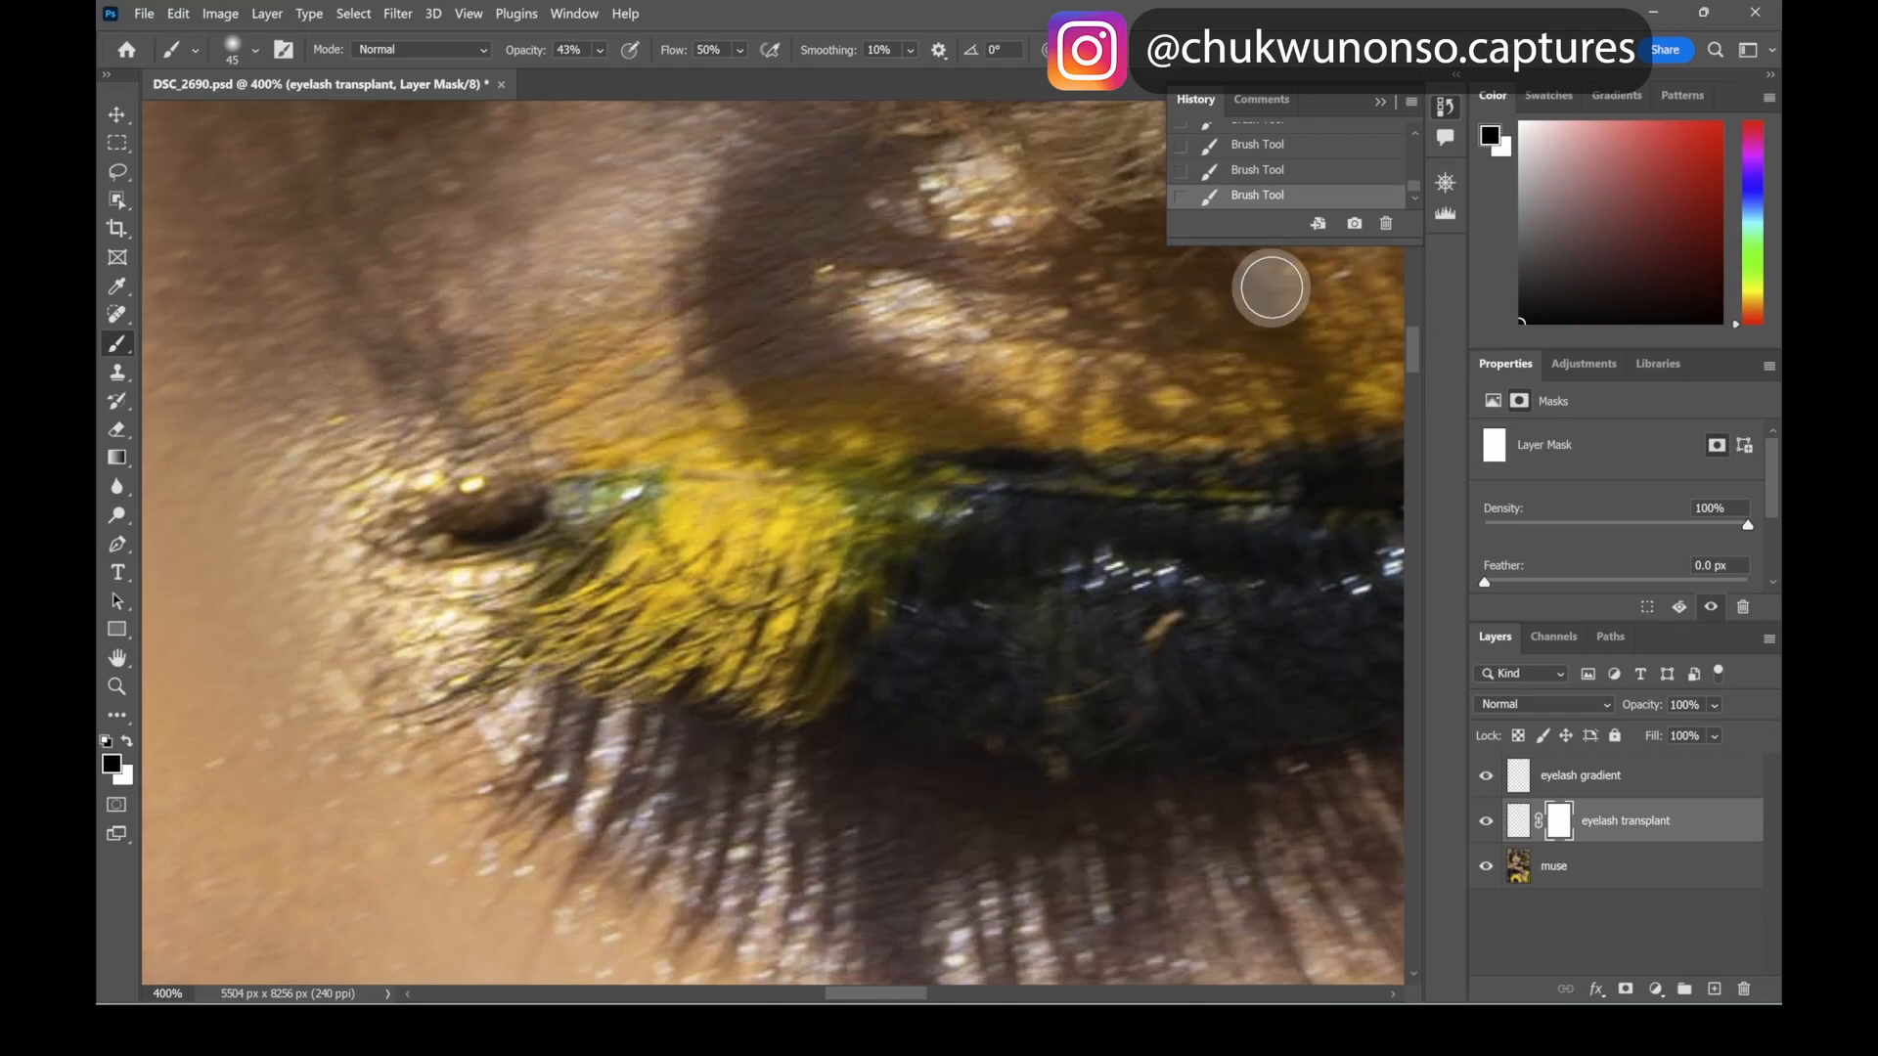
- Compare the eye with the eyelash transplant layer hidden and shown, and examine the blend at several magnifications
left_click(1446, 184)
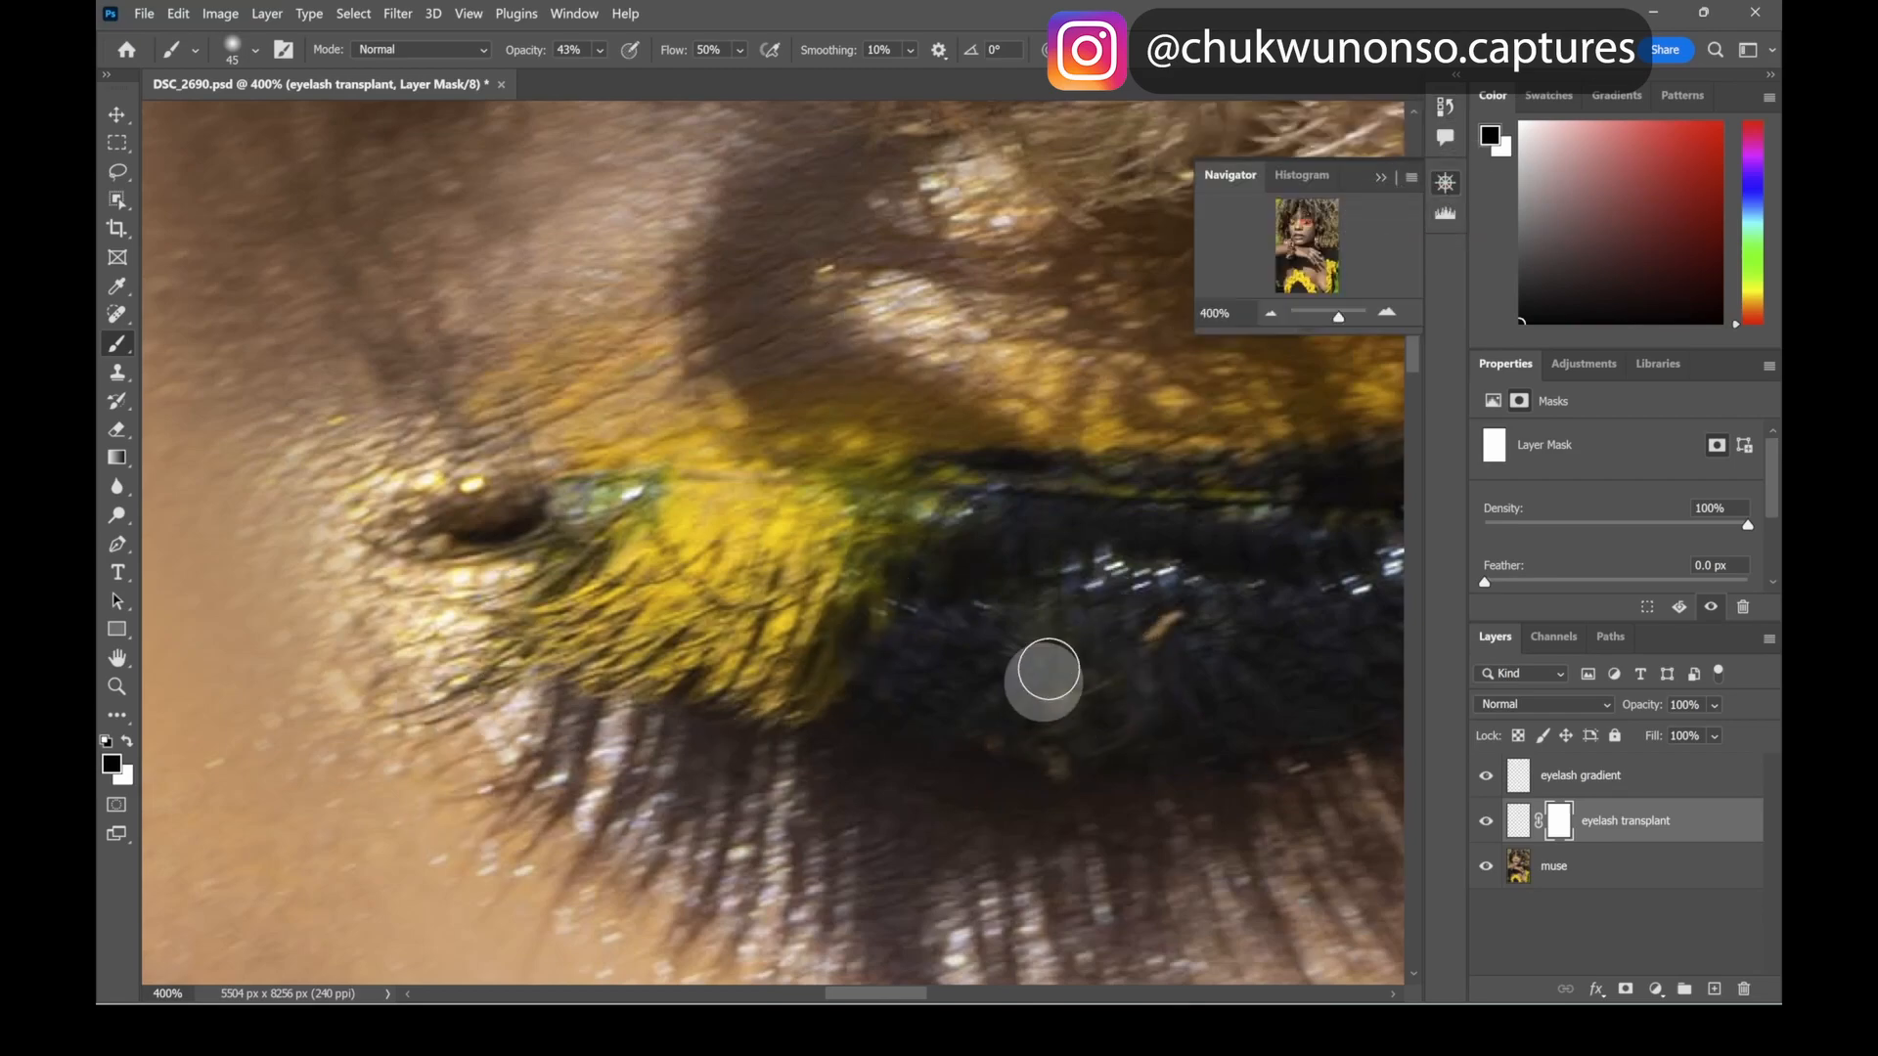
left_click_drag(1339, 323, 1333, 321)
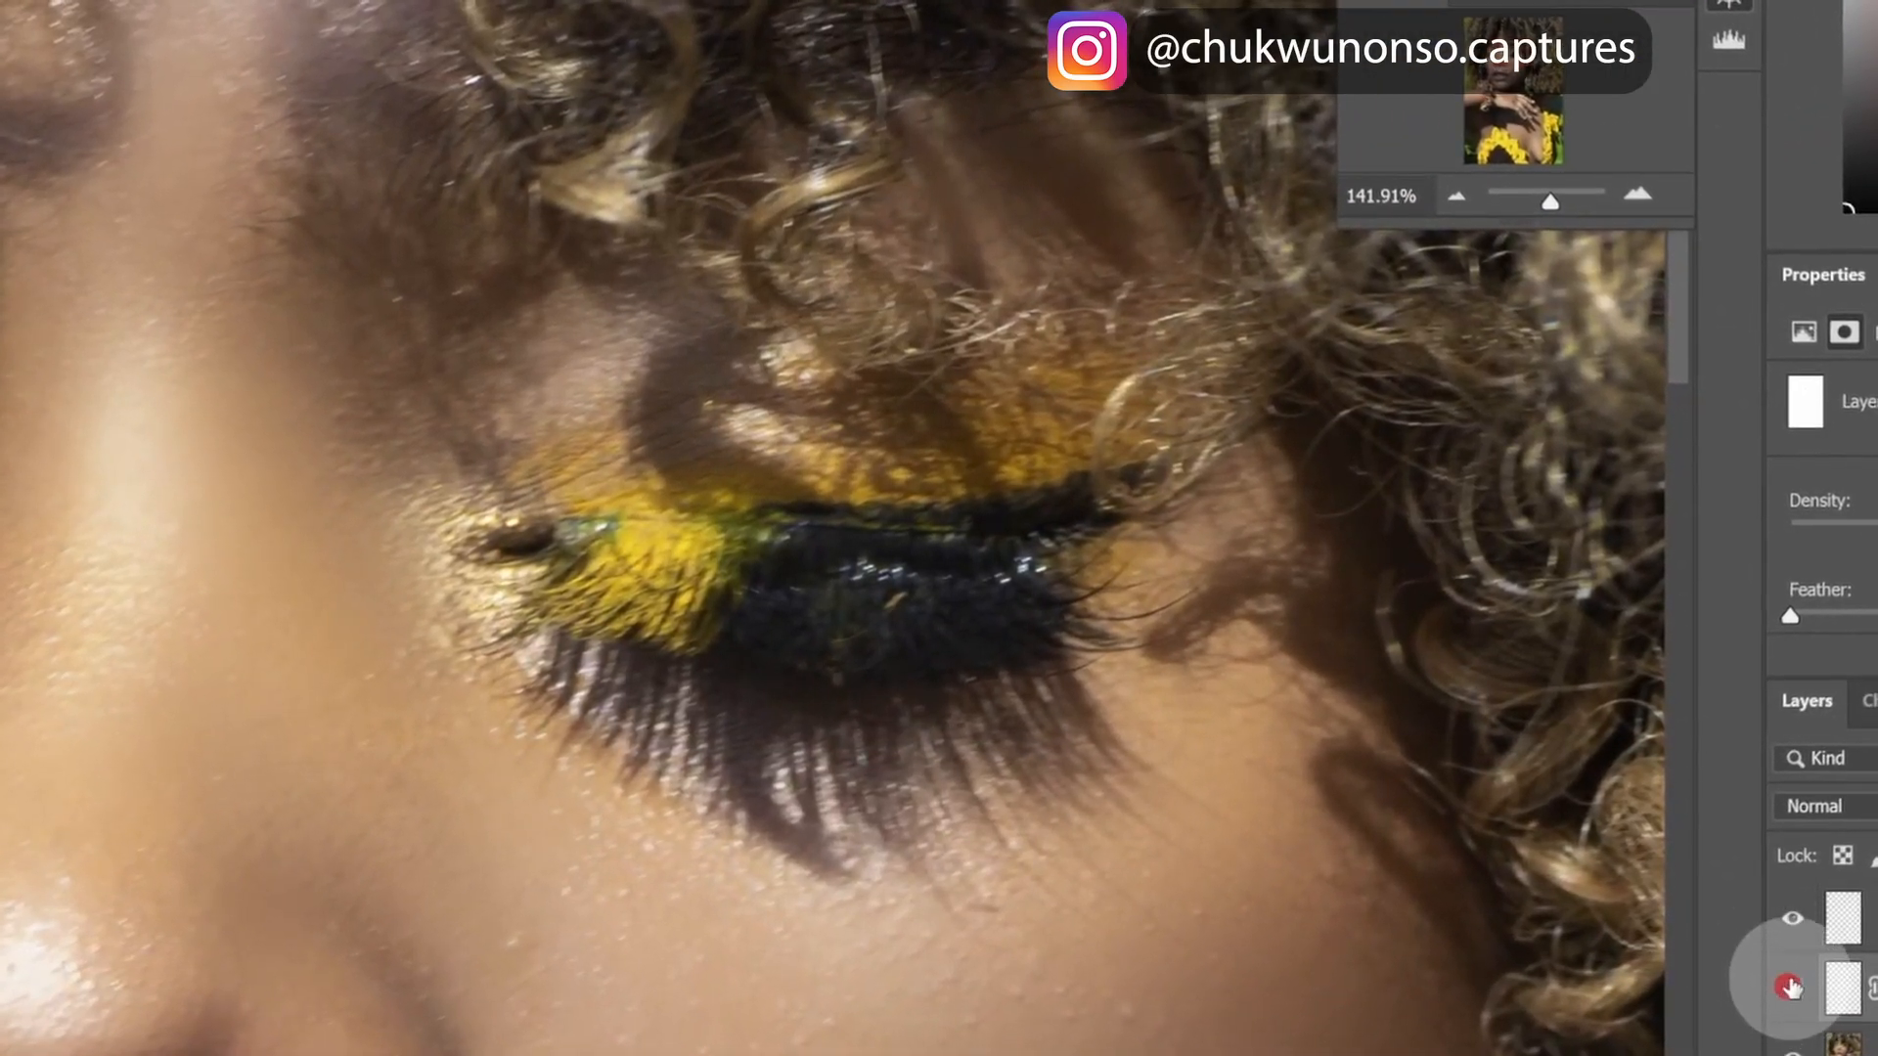
left_click(1790, 988)
left_click(1790, 988)
left_click(1790, 988)
left_click(1790, 988)
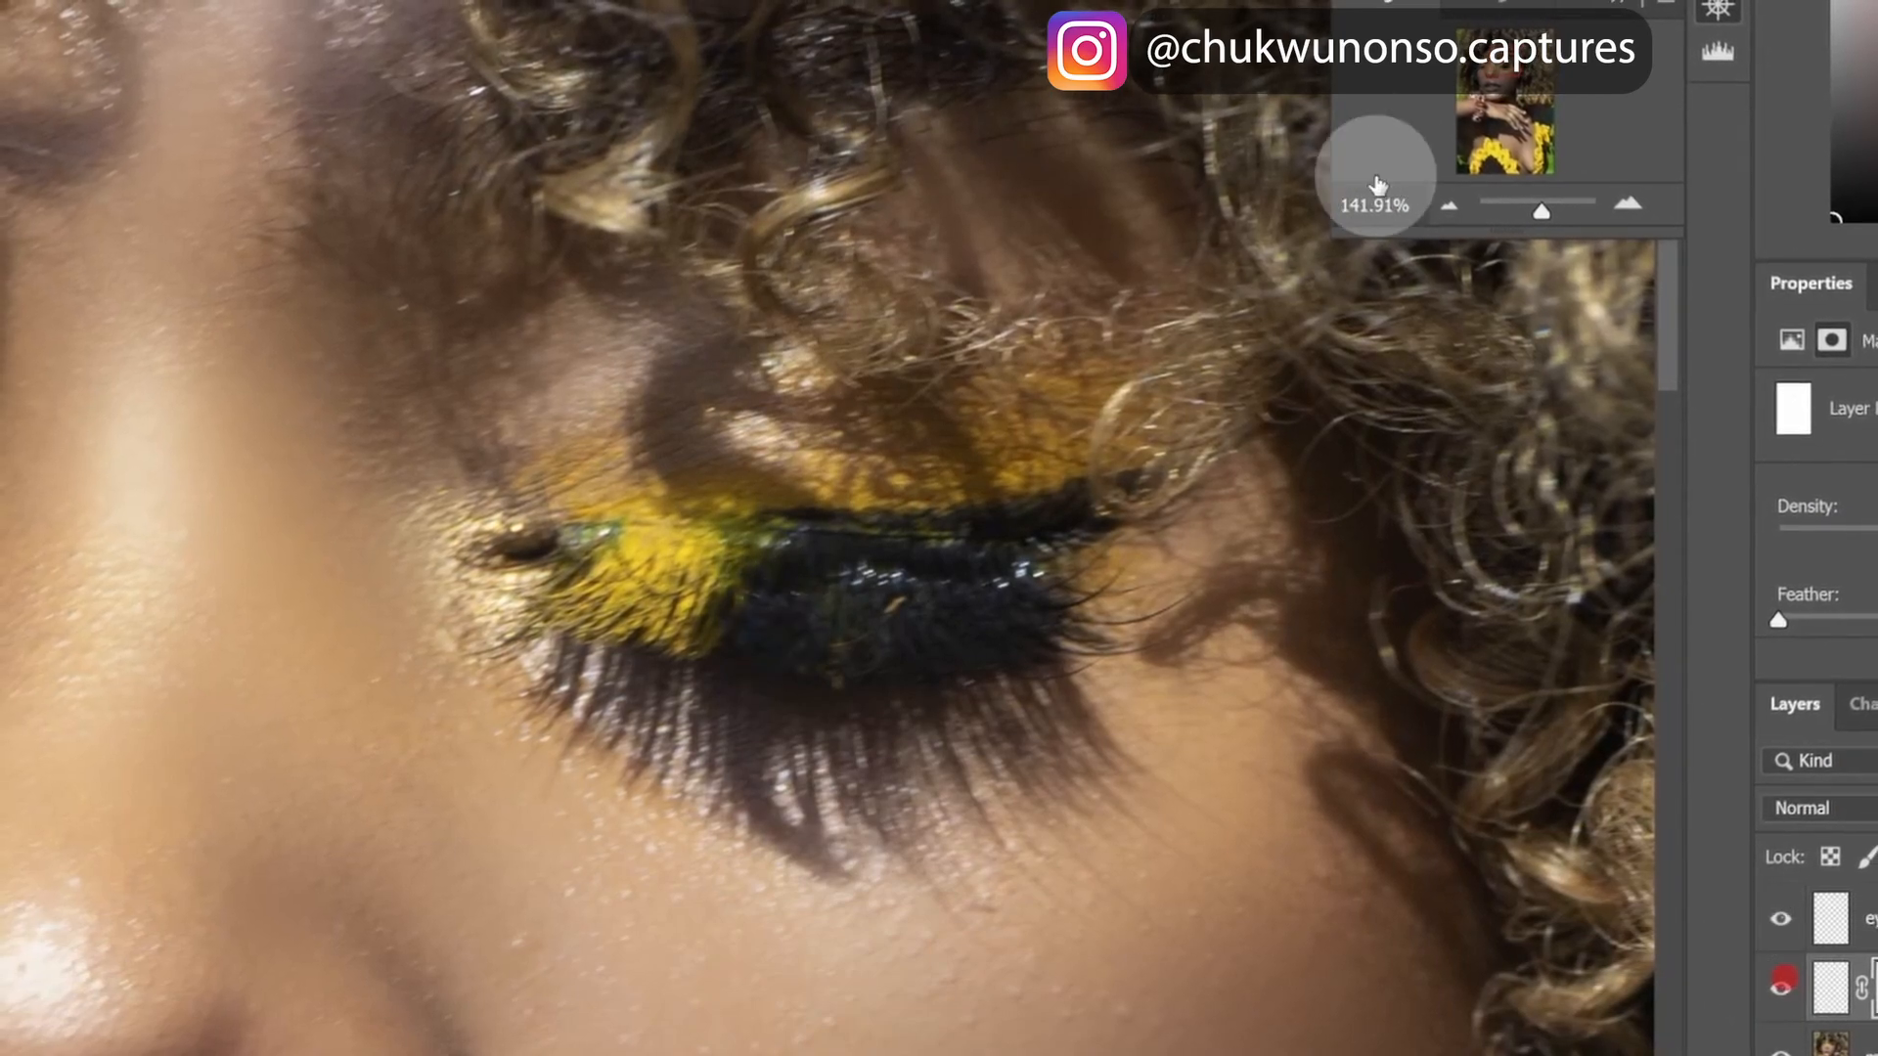
left_click_drag(1531, 207, 1546, 207)
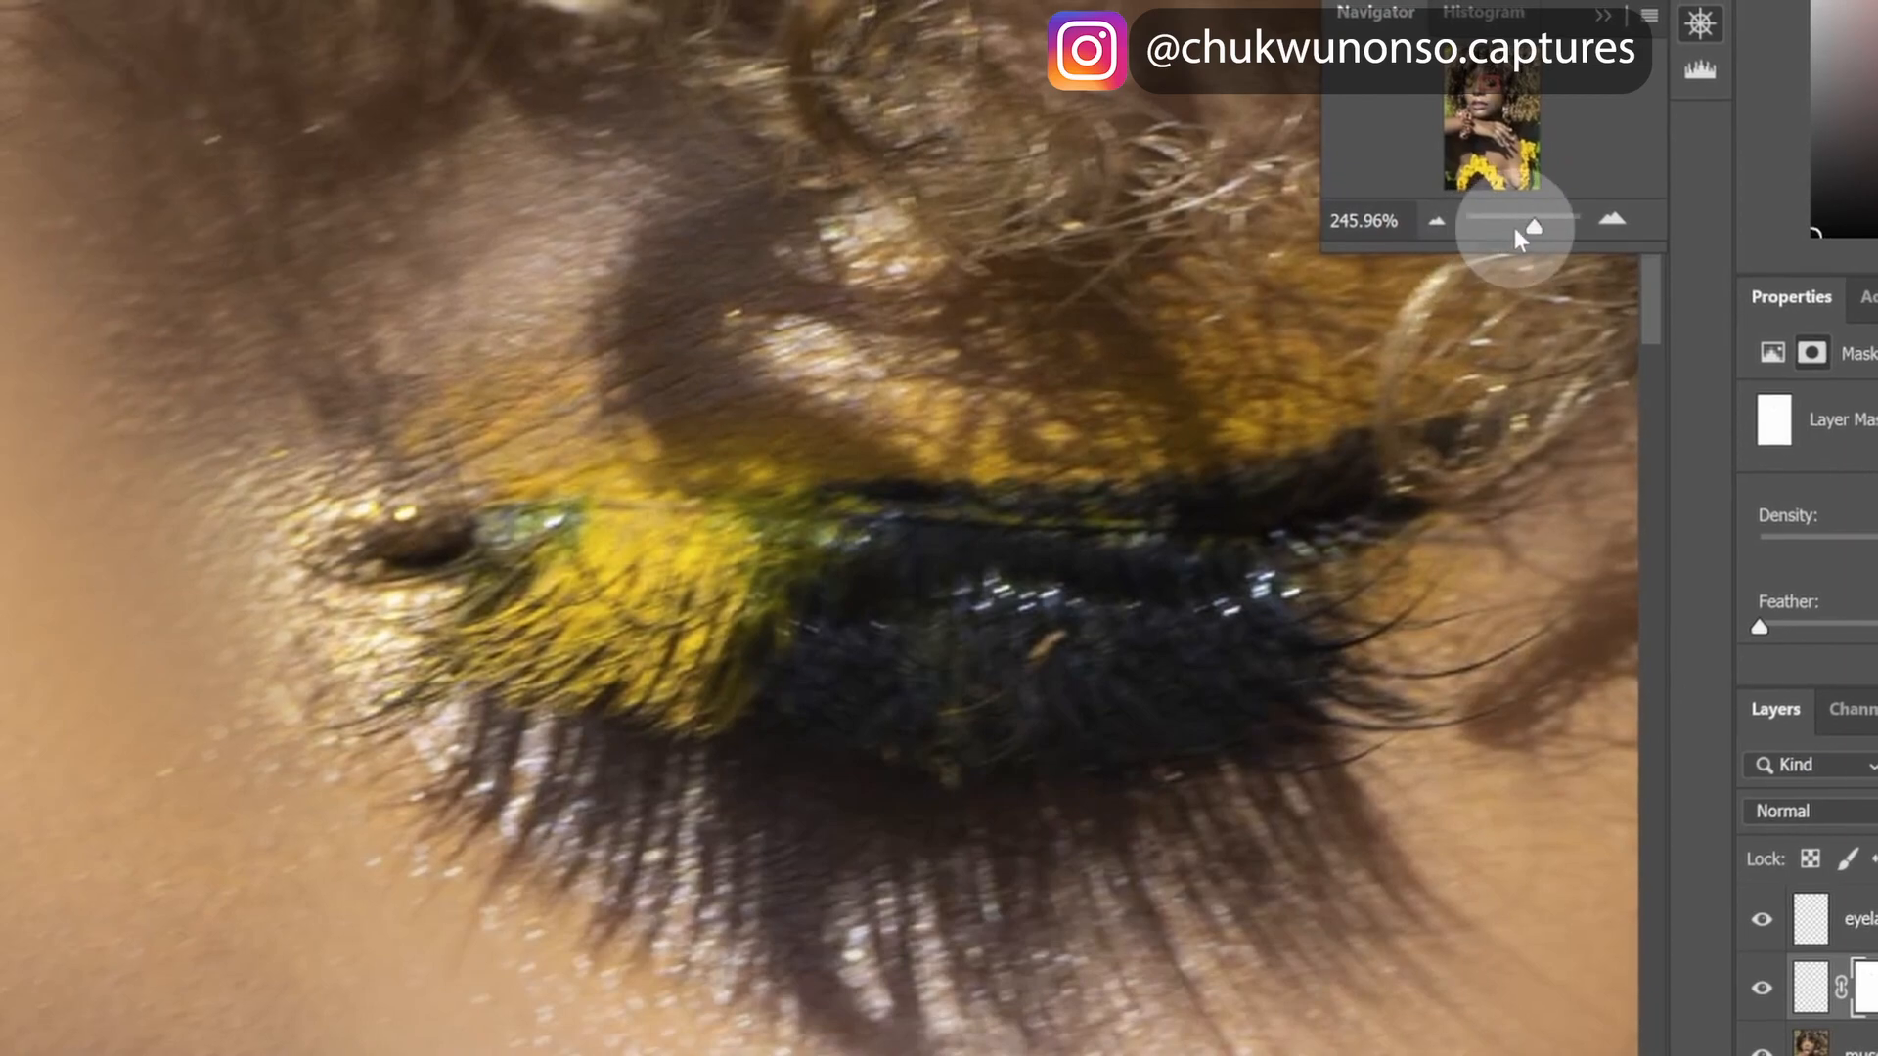
left_click_drag(1532, 224, 1485, 252)
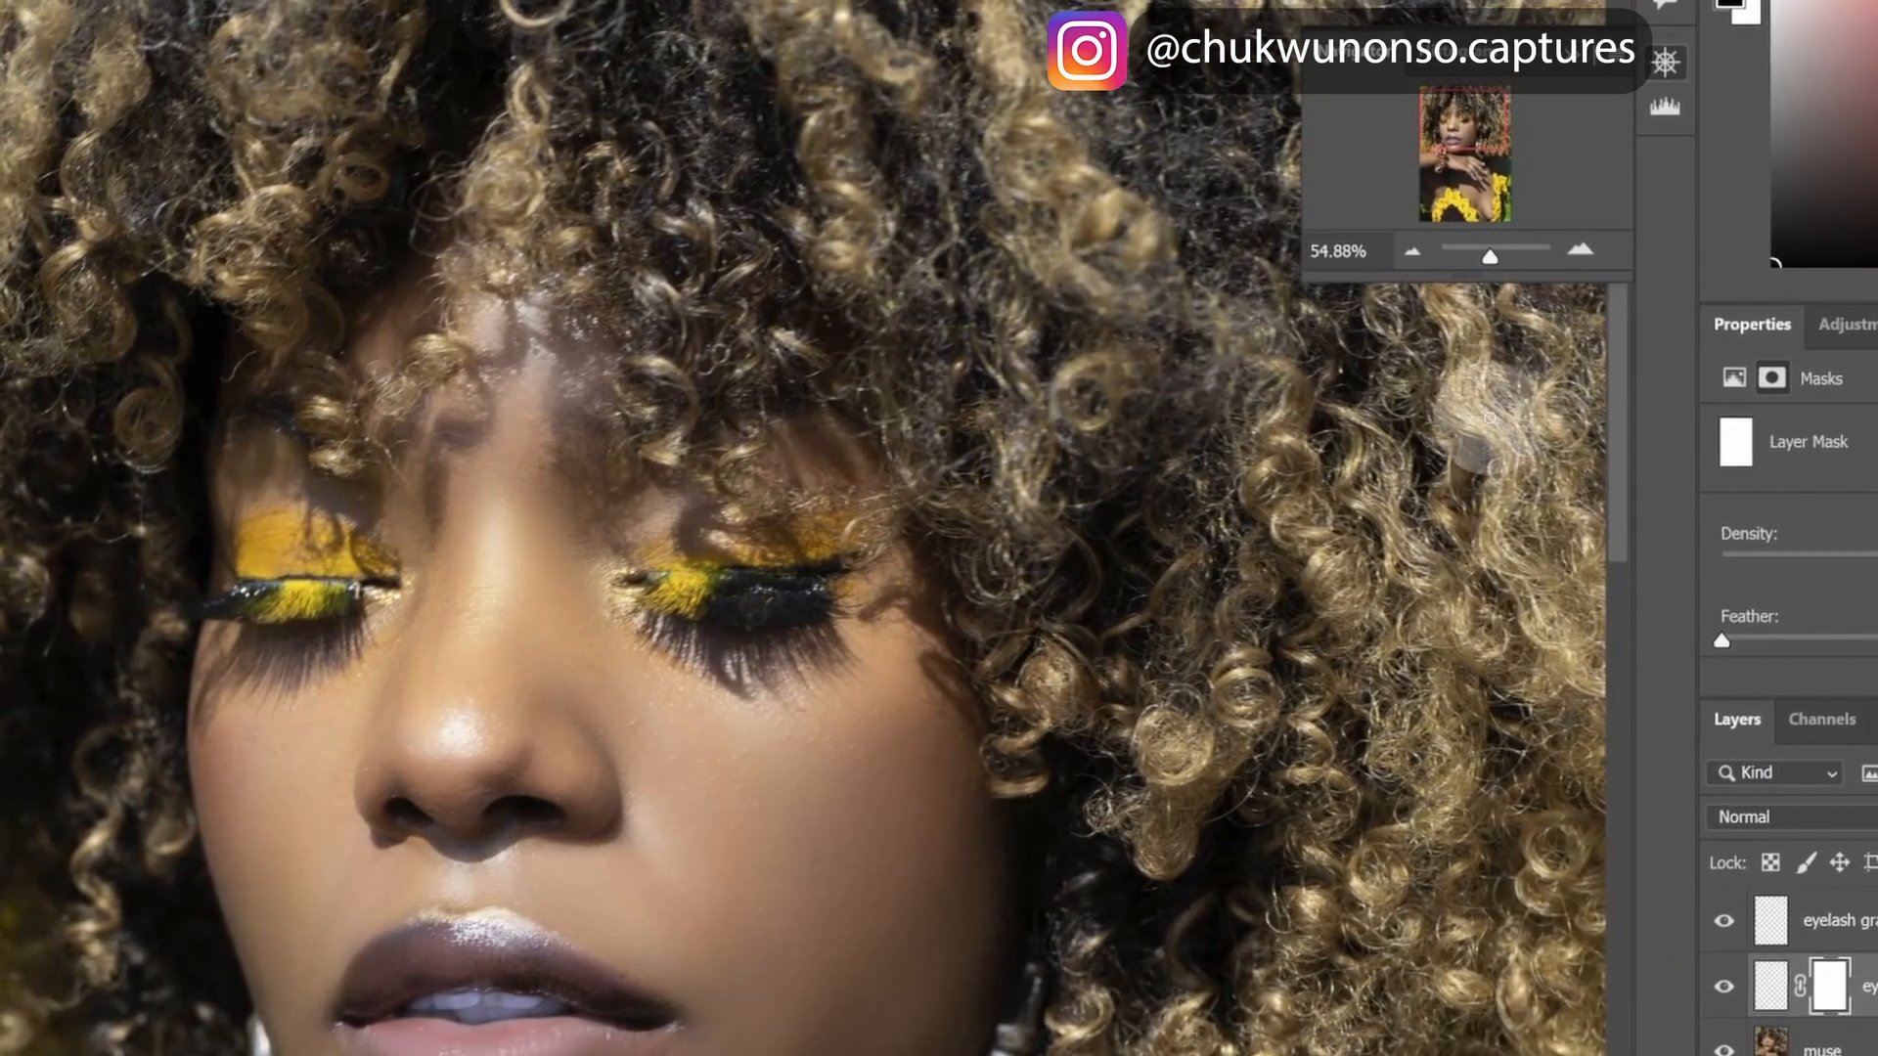
left_click_drag(1488, 254, 1488, 274)
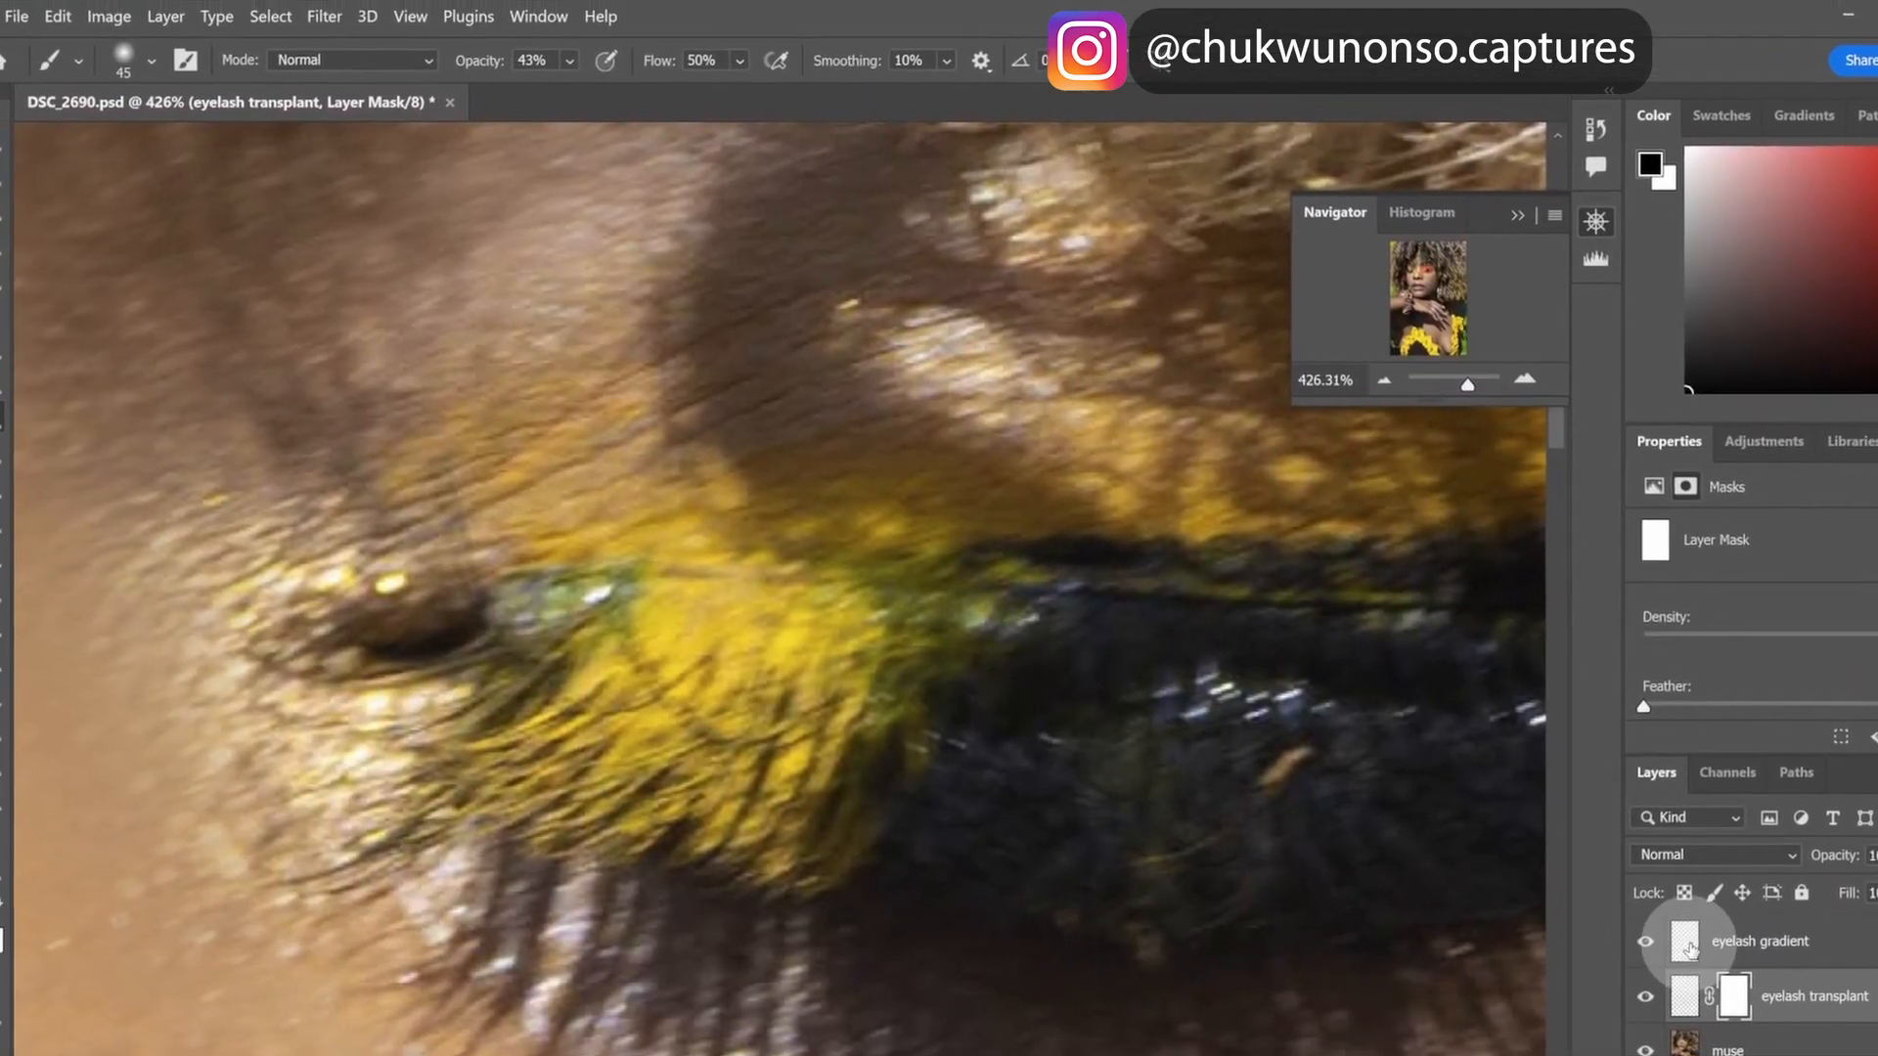
- Paint yellow on the eyelash gradient layer over the inner lashes with a 20 px brush at 43% opacity and 50% flow
left_click(1626, 934)
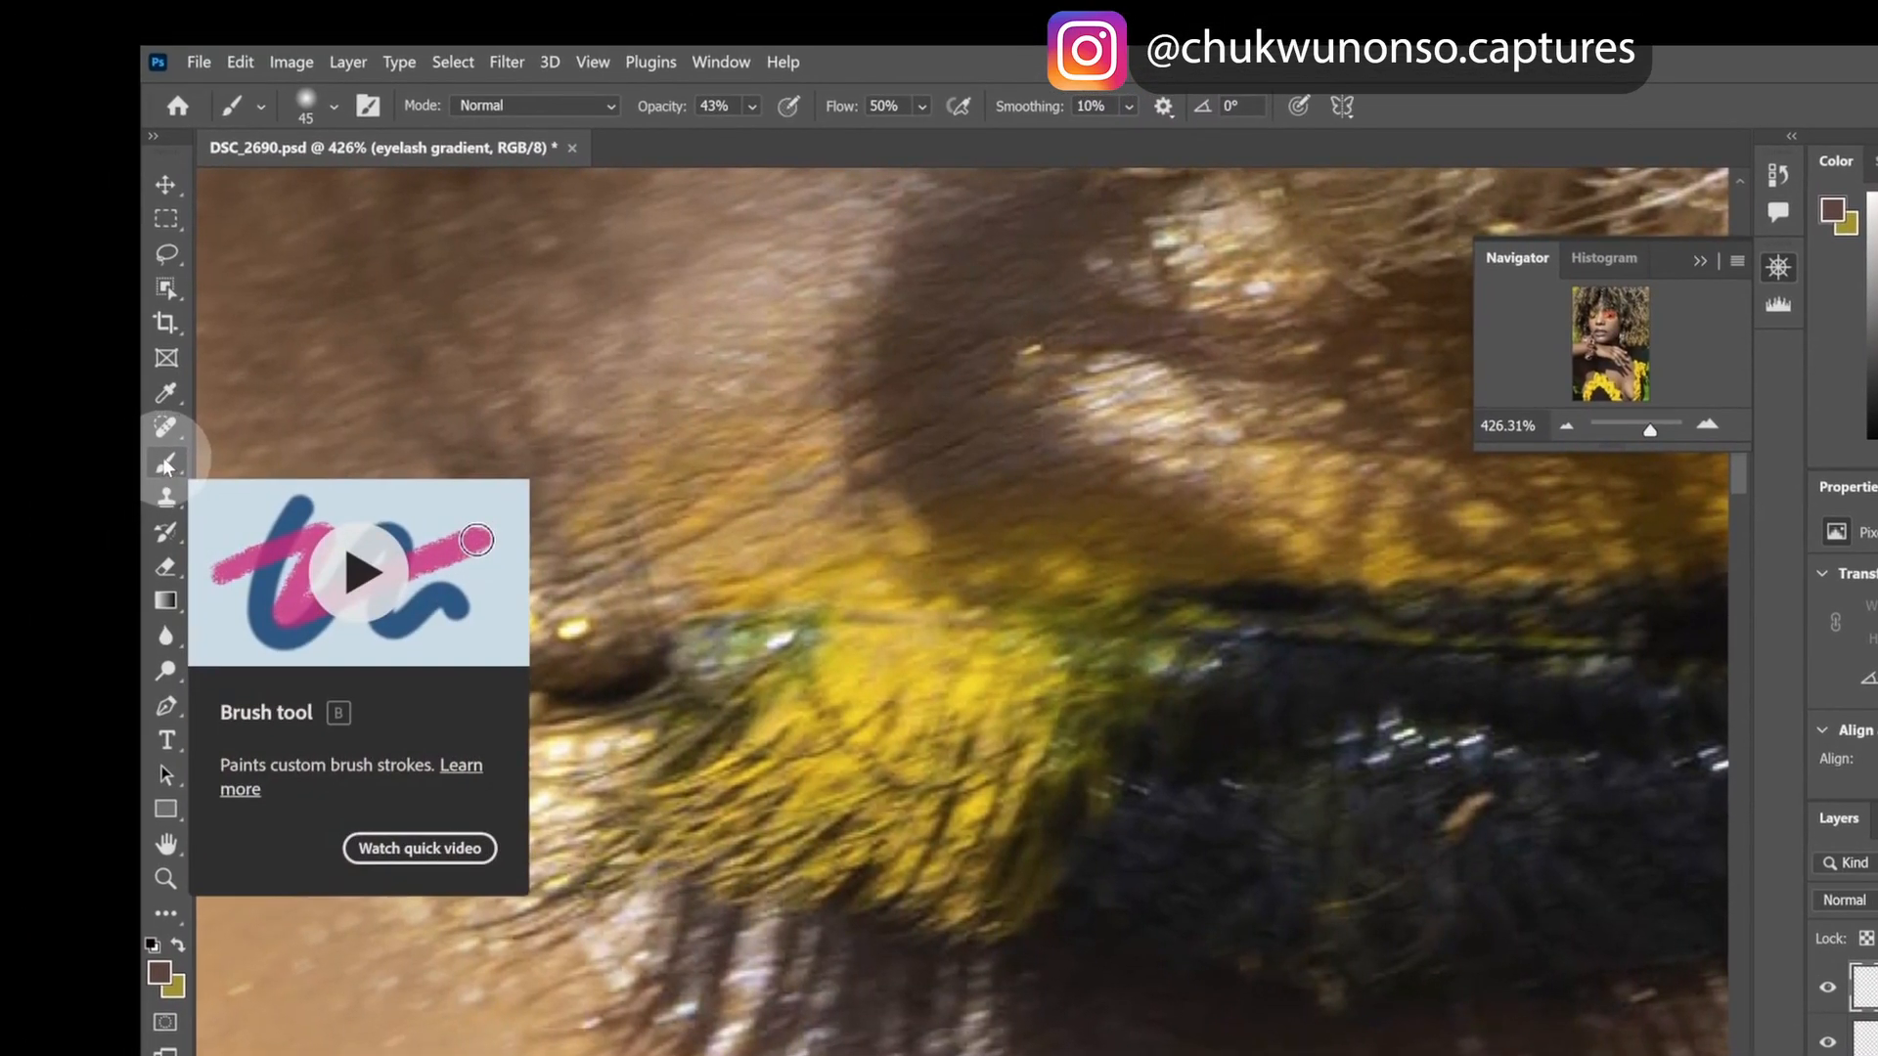
left_click(166, 464)
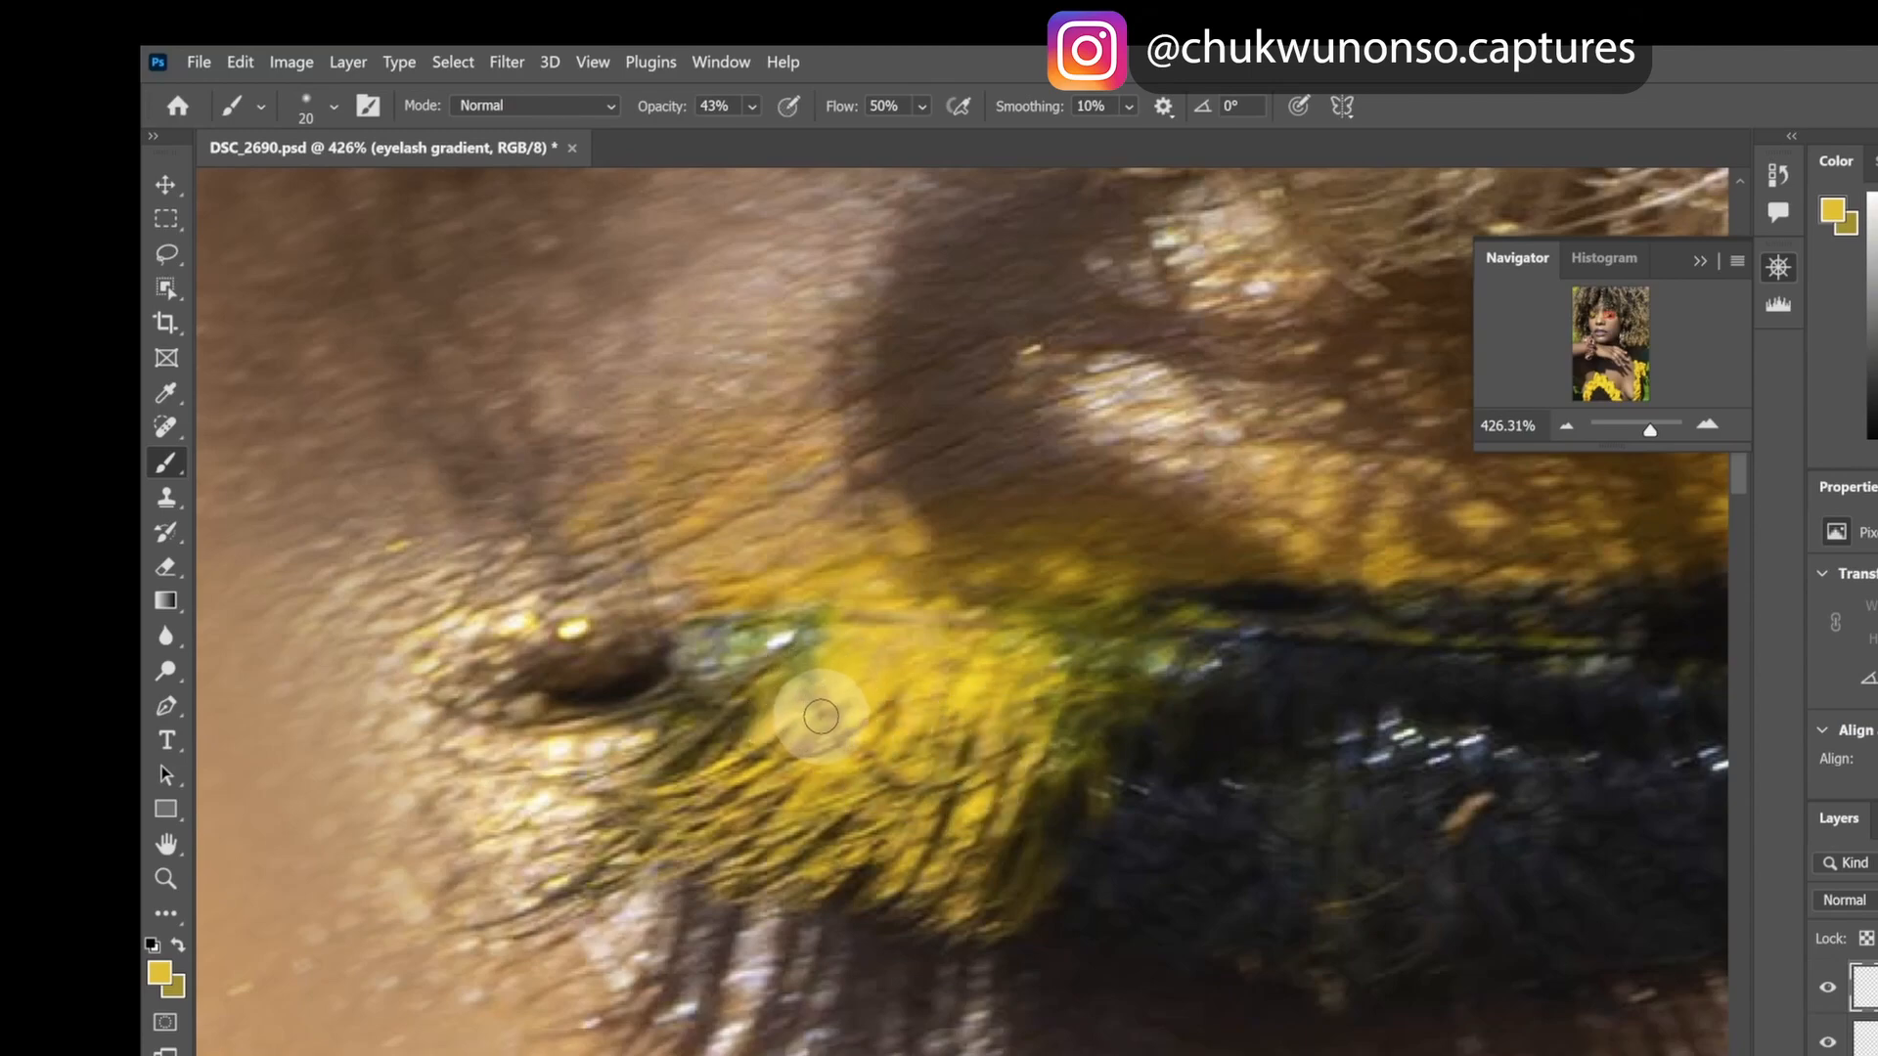
left_click_drag(1649, 429, 1644, 431)
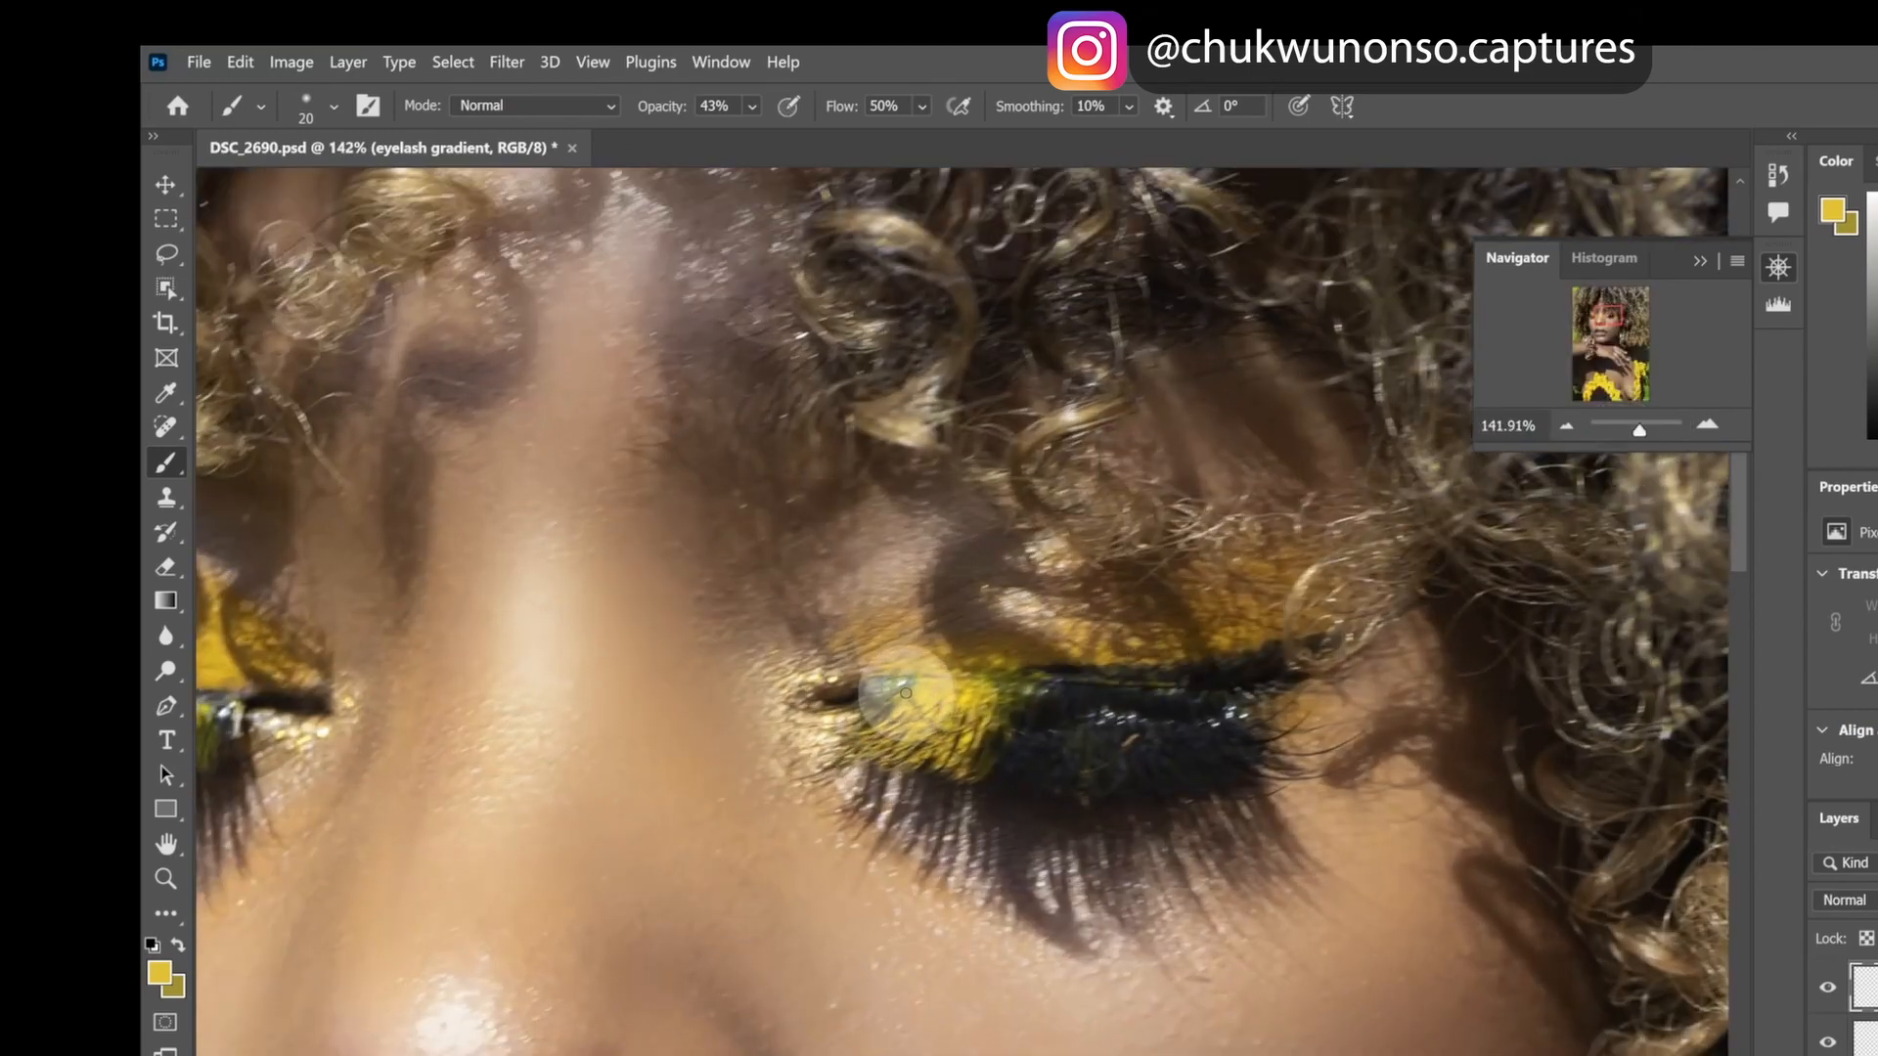
left_click_drag(1222, 299, 1070, 441)
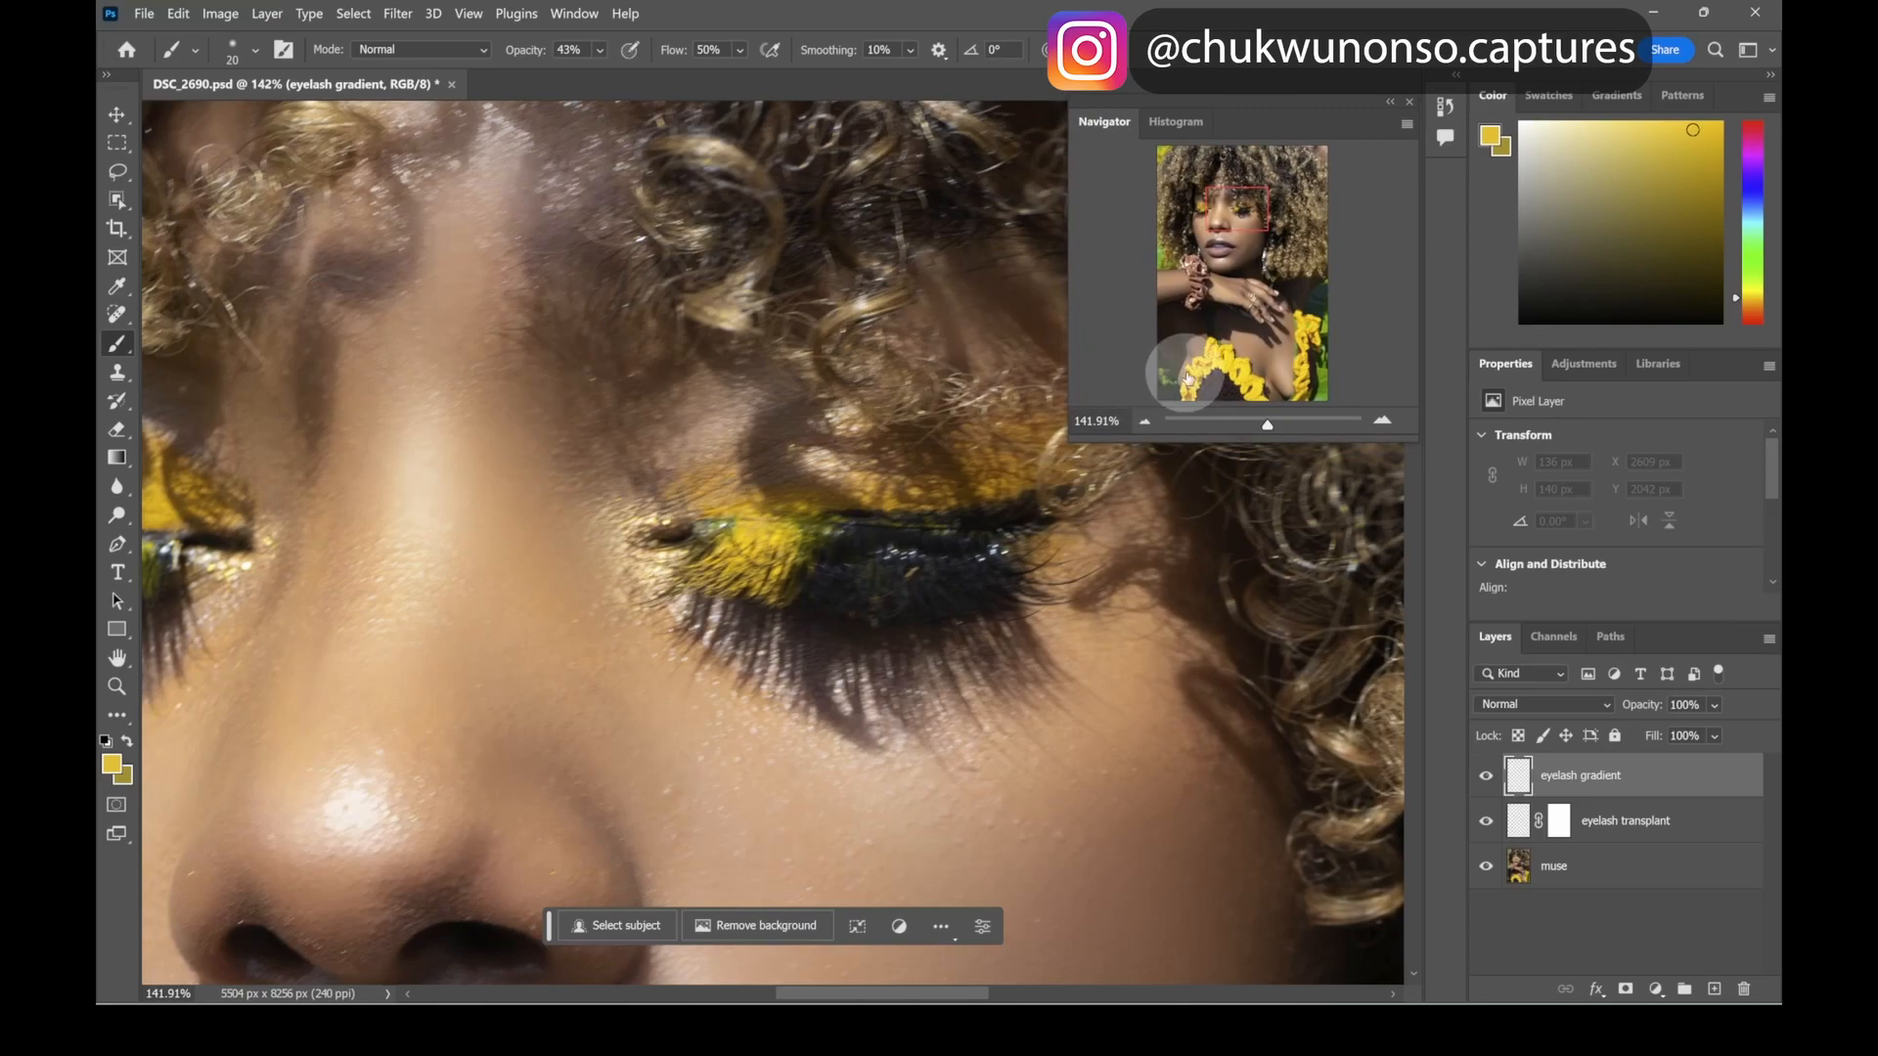
left_click_drag(1270, 423, 1281, 422)
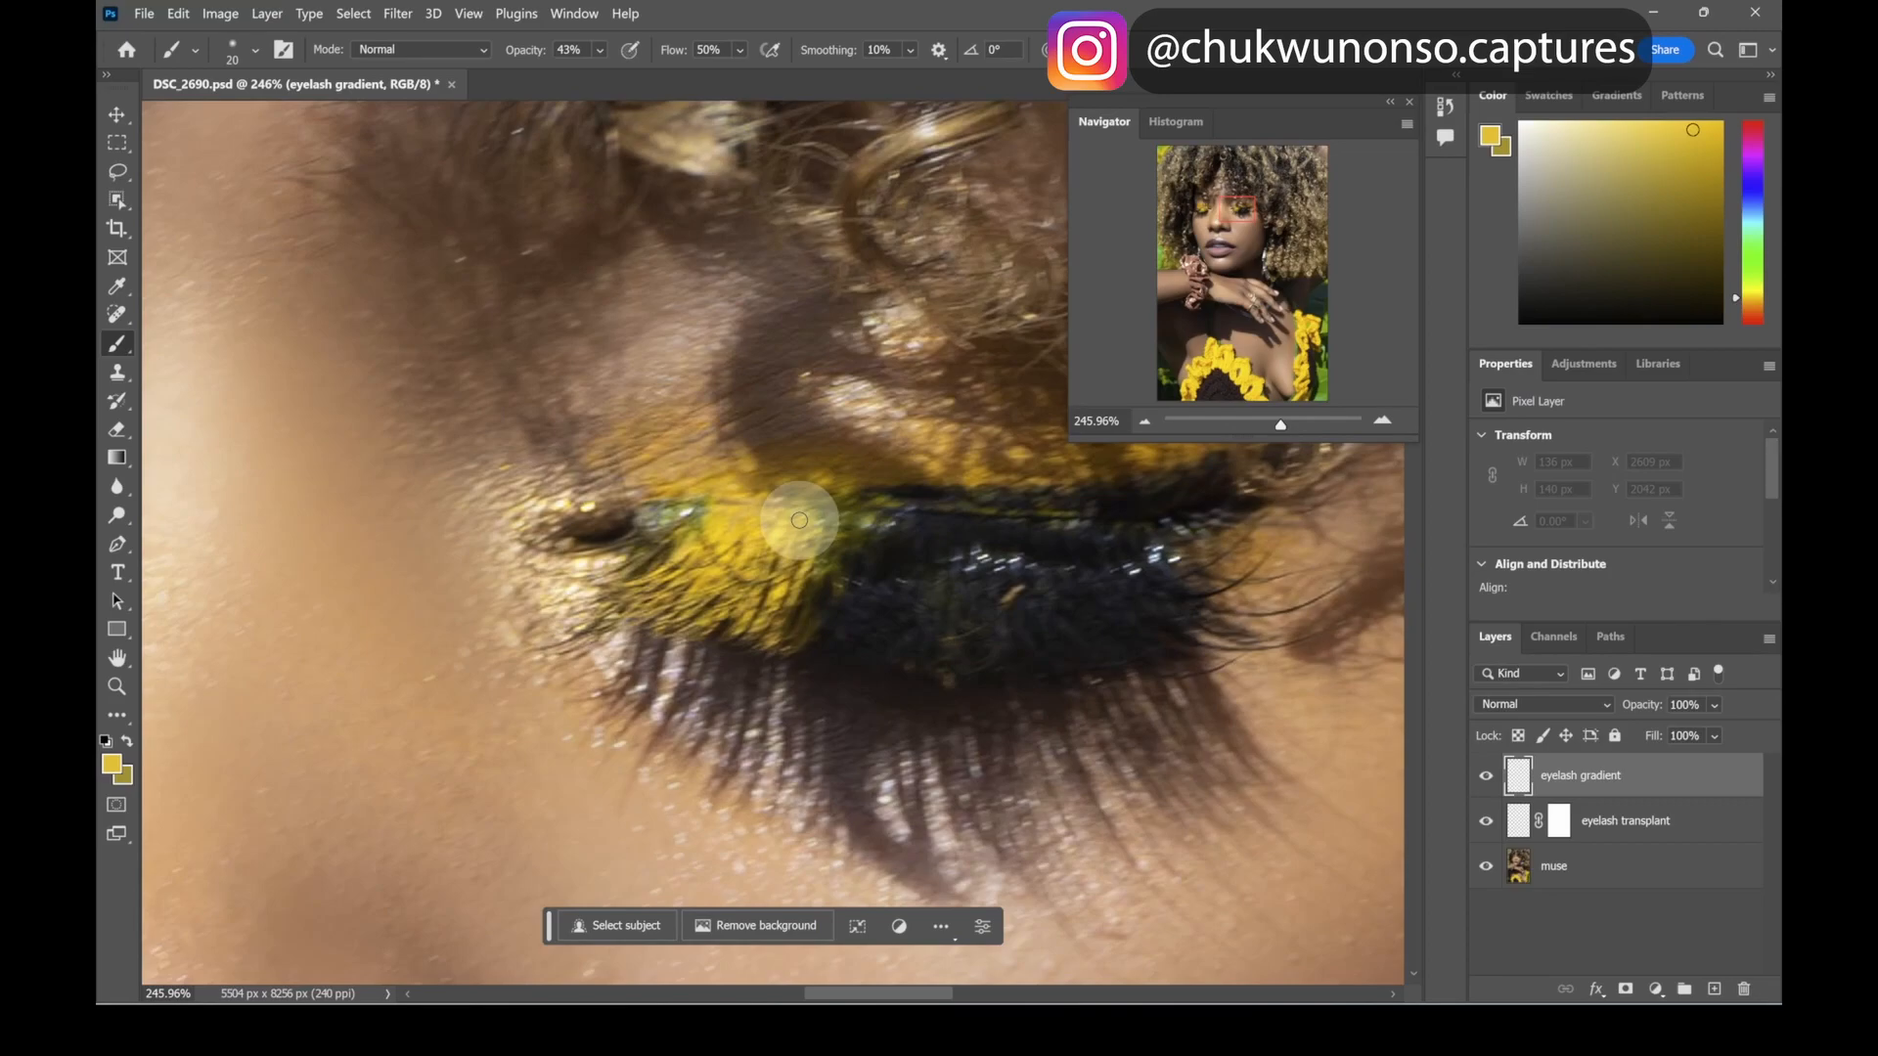
left_click(696, 529)
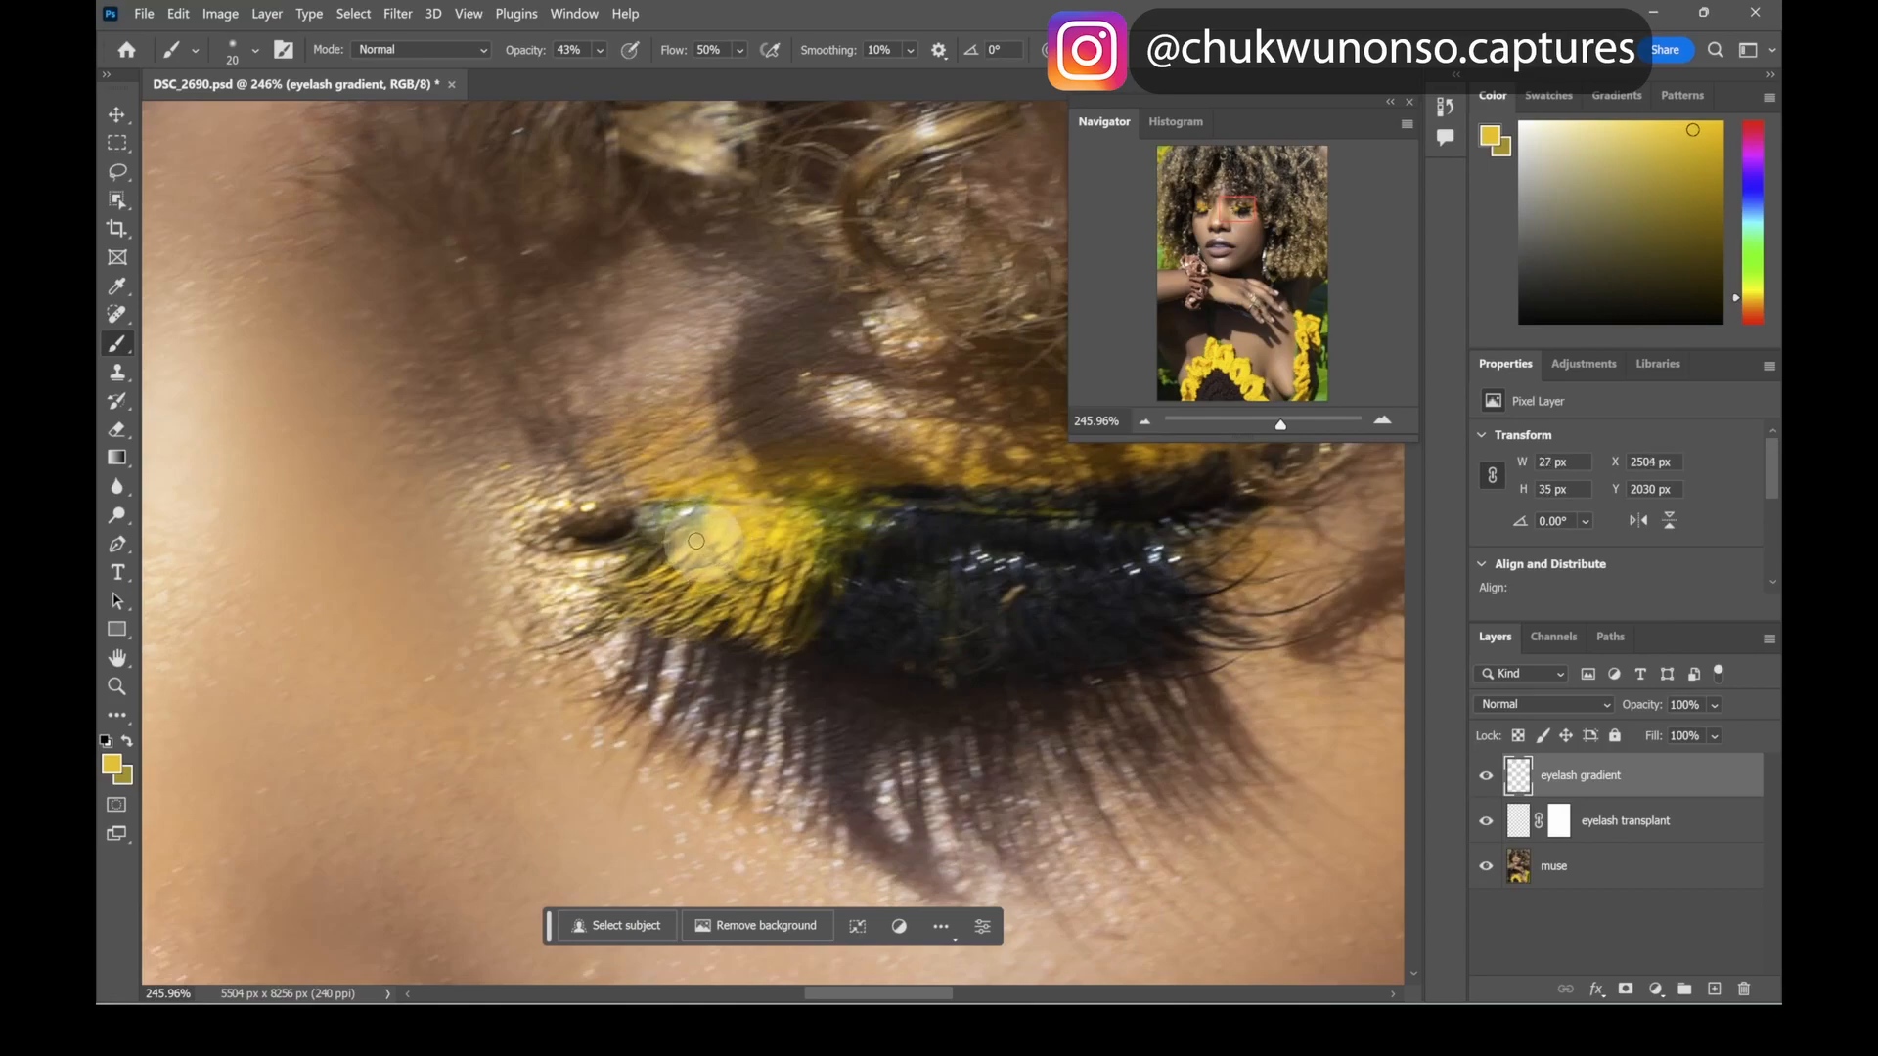
left_click_drag(711, 541, 708, 536)
left_click(699, 533)
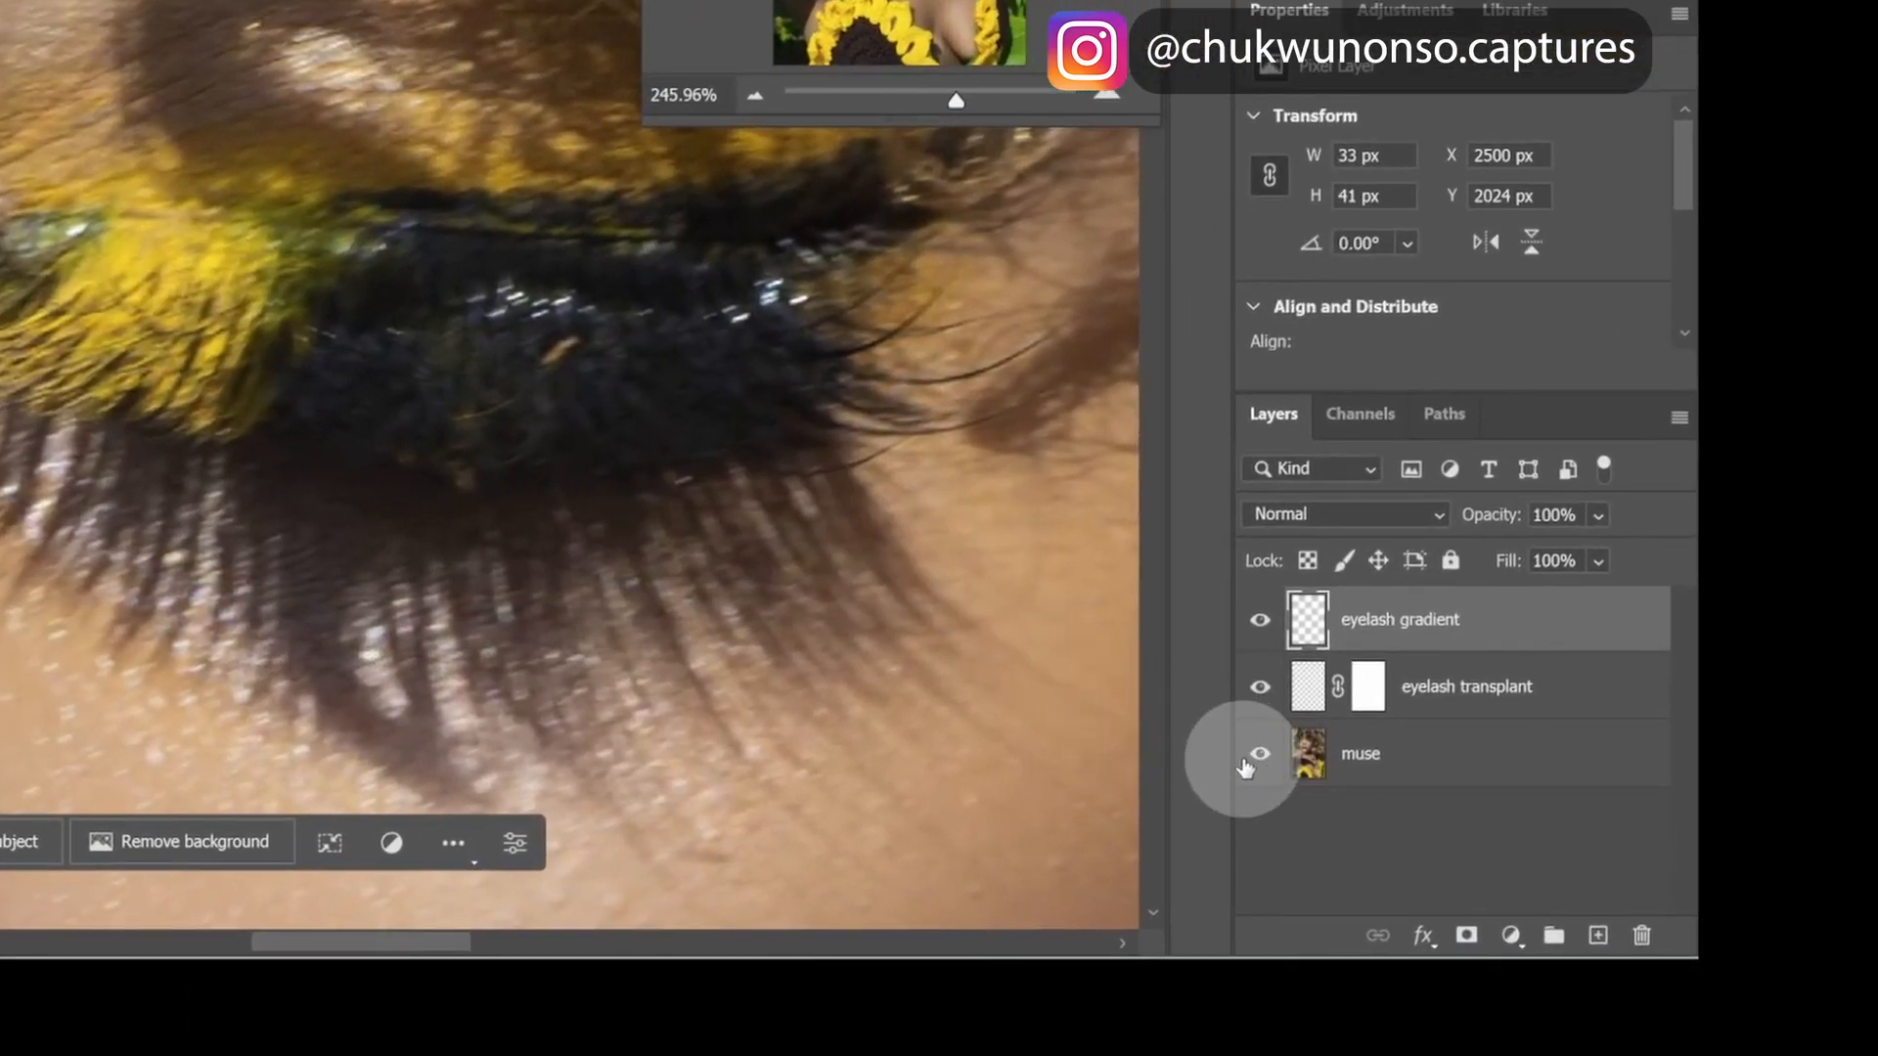
- Compare the lashes with the eyelash gradient layer hidden and shown, and brush more yellow over the inner lashes
left_click(1260, 619)
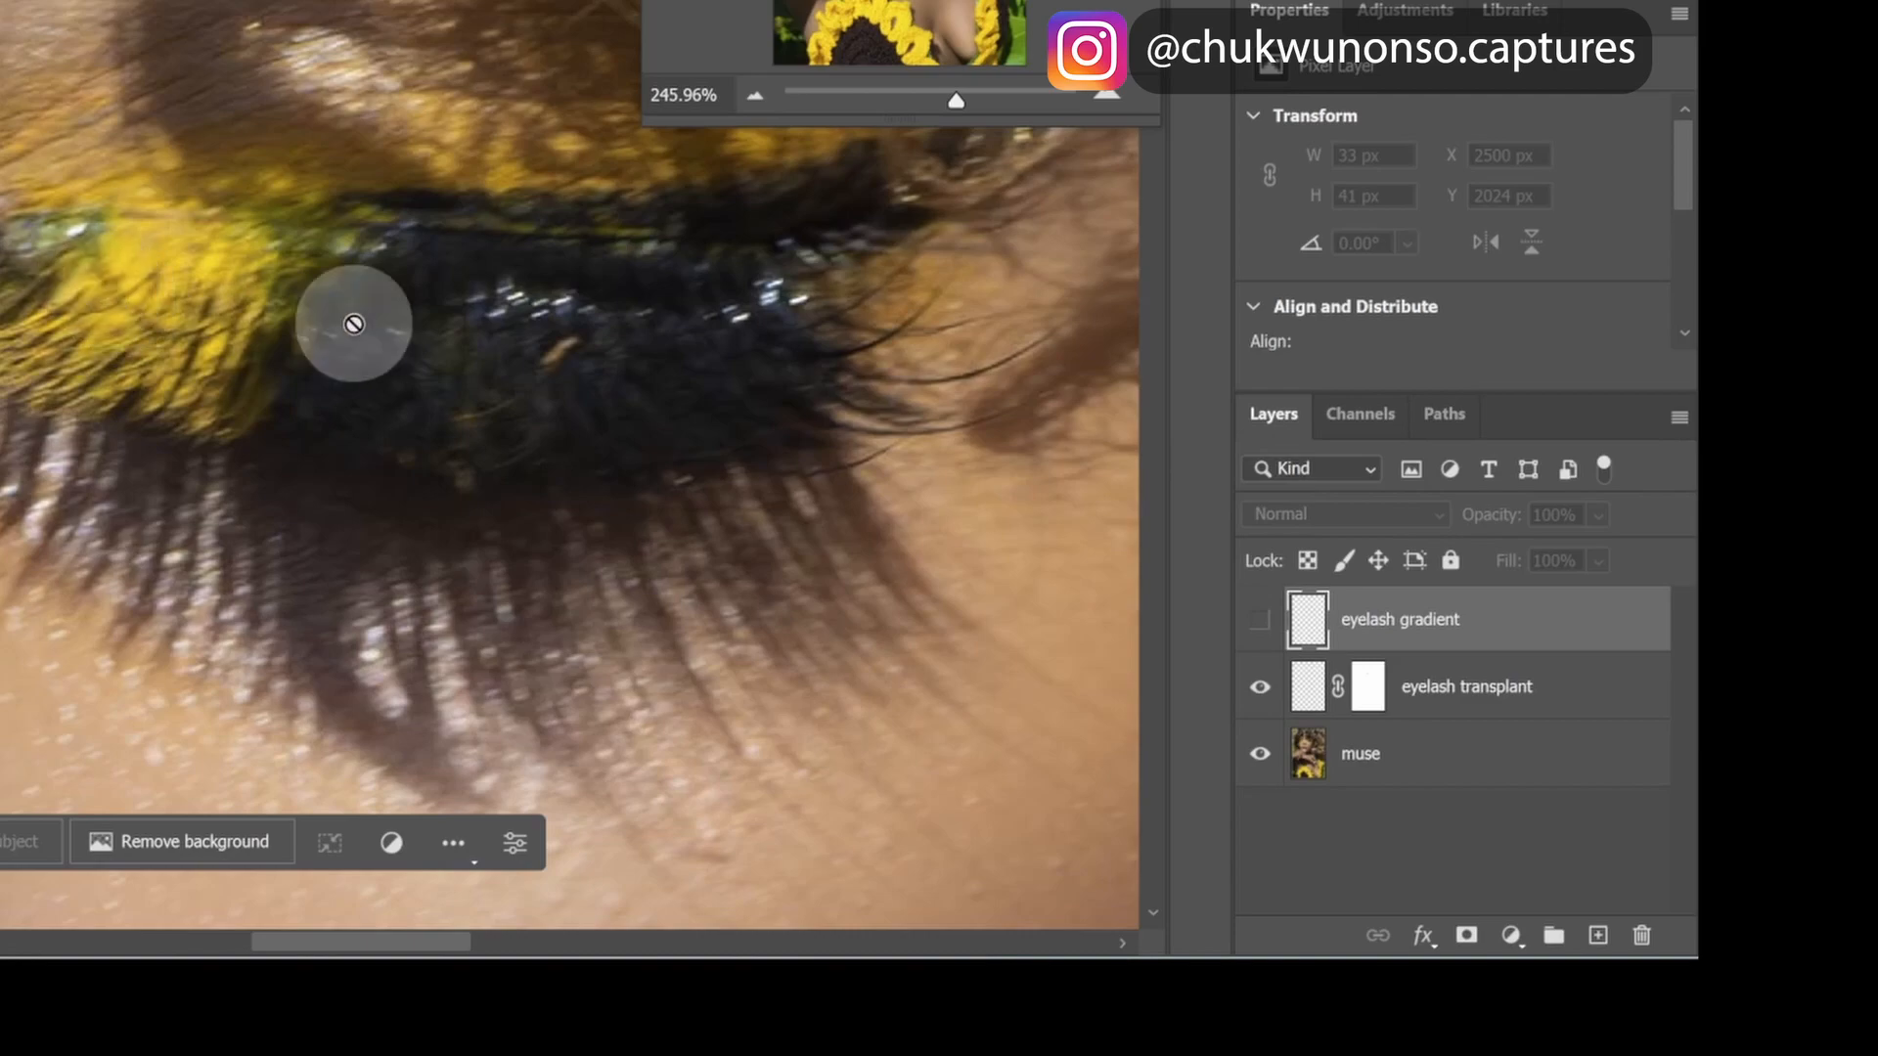
left_click(1260, 619)
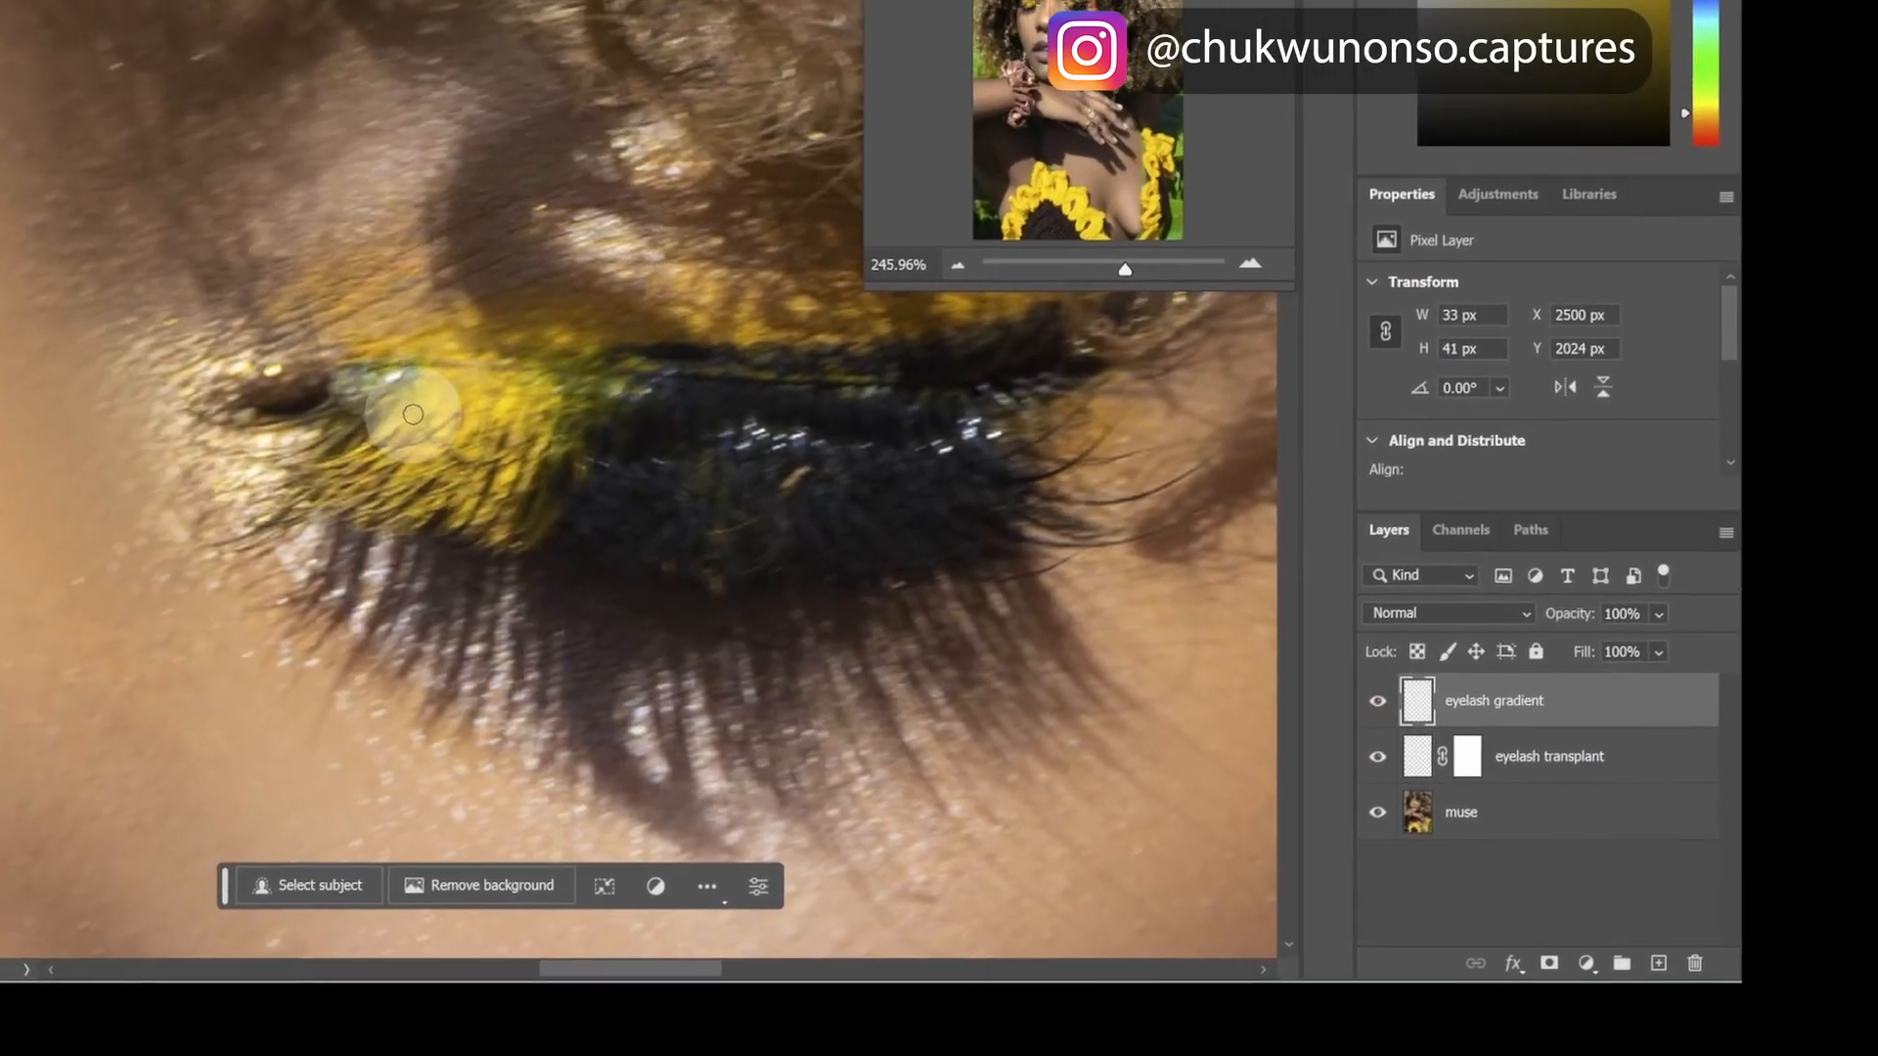
left_click_drag(93, 288, 117, 338)
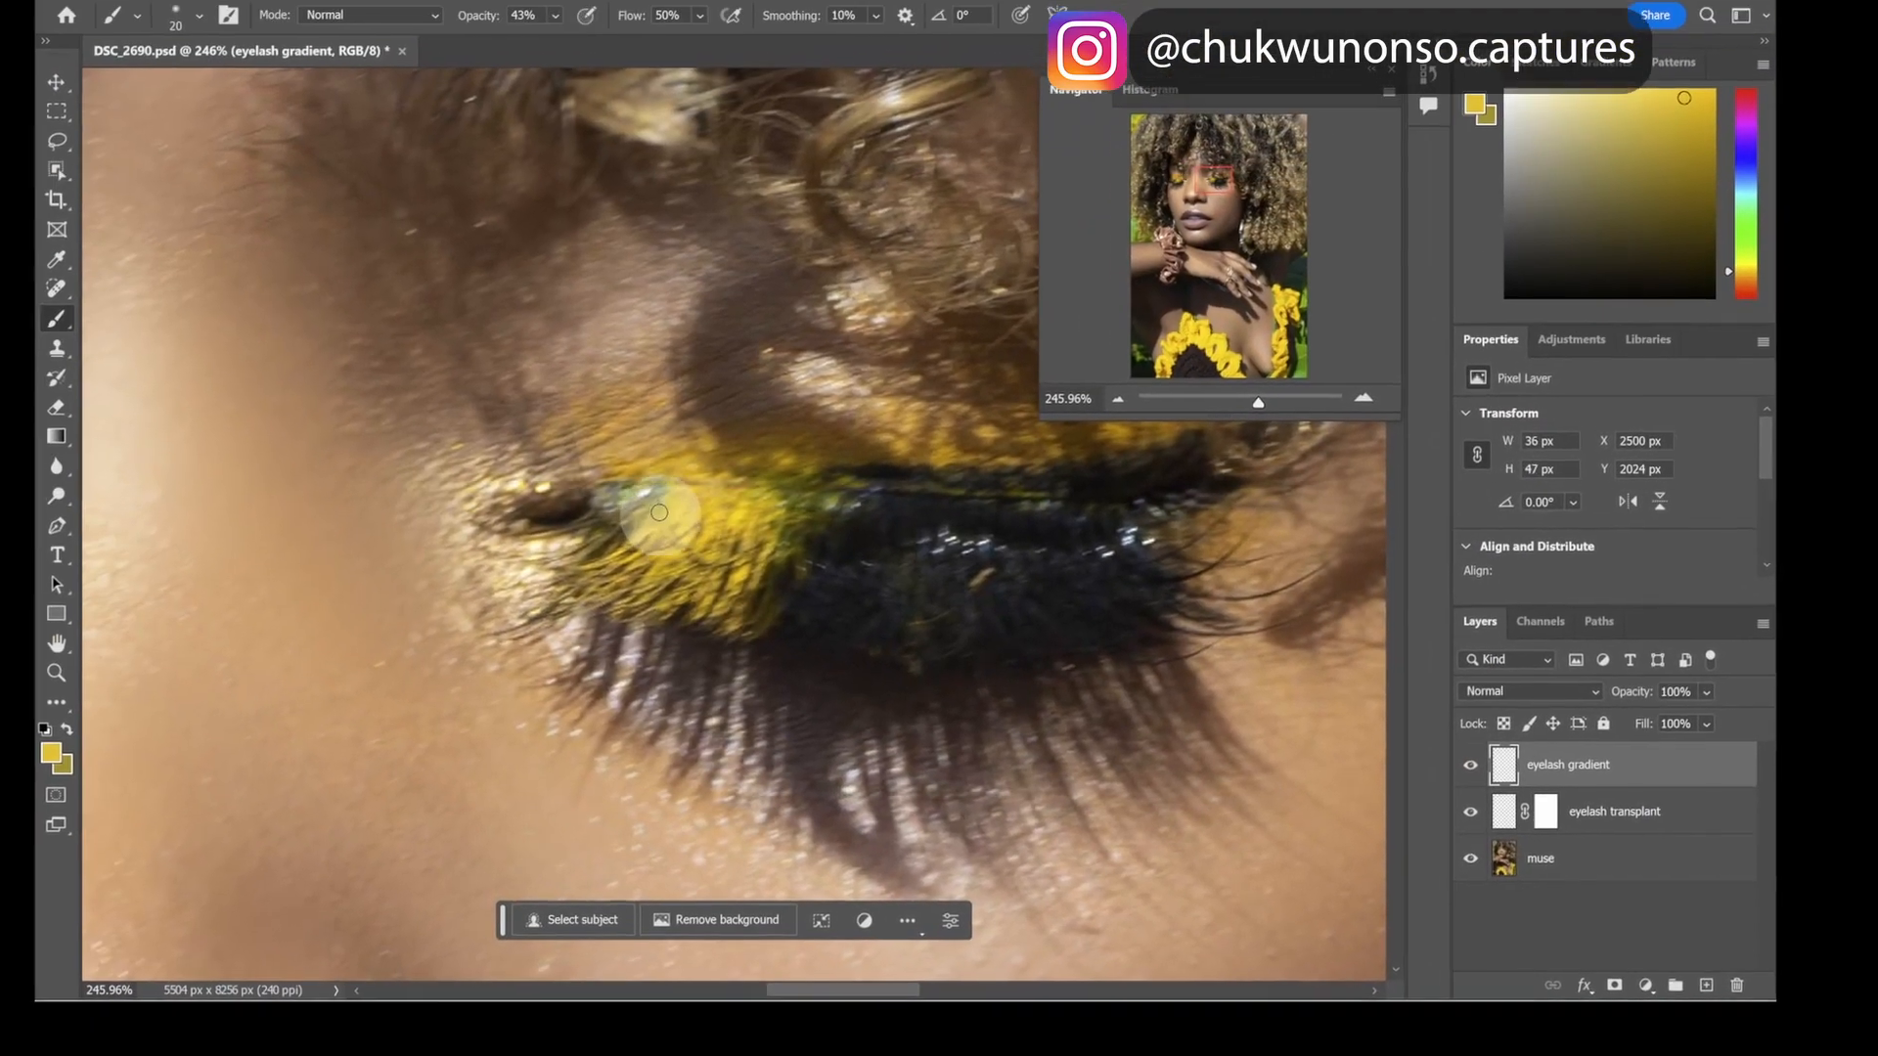
mouse_move(738, 575)
left_mouse_down()
mouse_move(662, 605)
mouse_move(704, 603)
mouse_move(624, 595)
mouse_move(629, 555)
mouse_move(605, 562)
mouse_move(626, 575)
mouse_move(594, 517)
mouse_move(693, 523)
left_mouse_up()
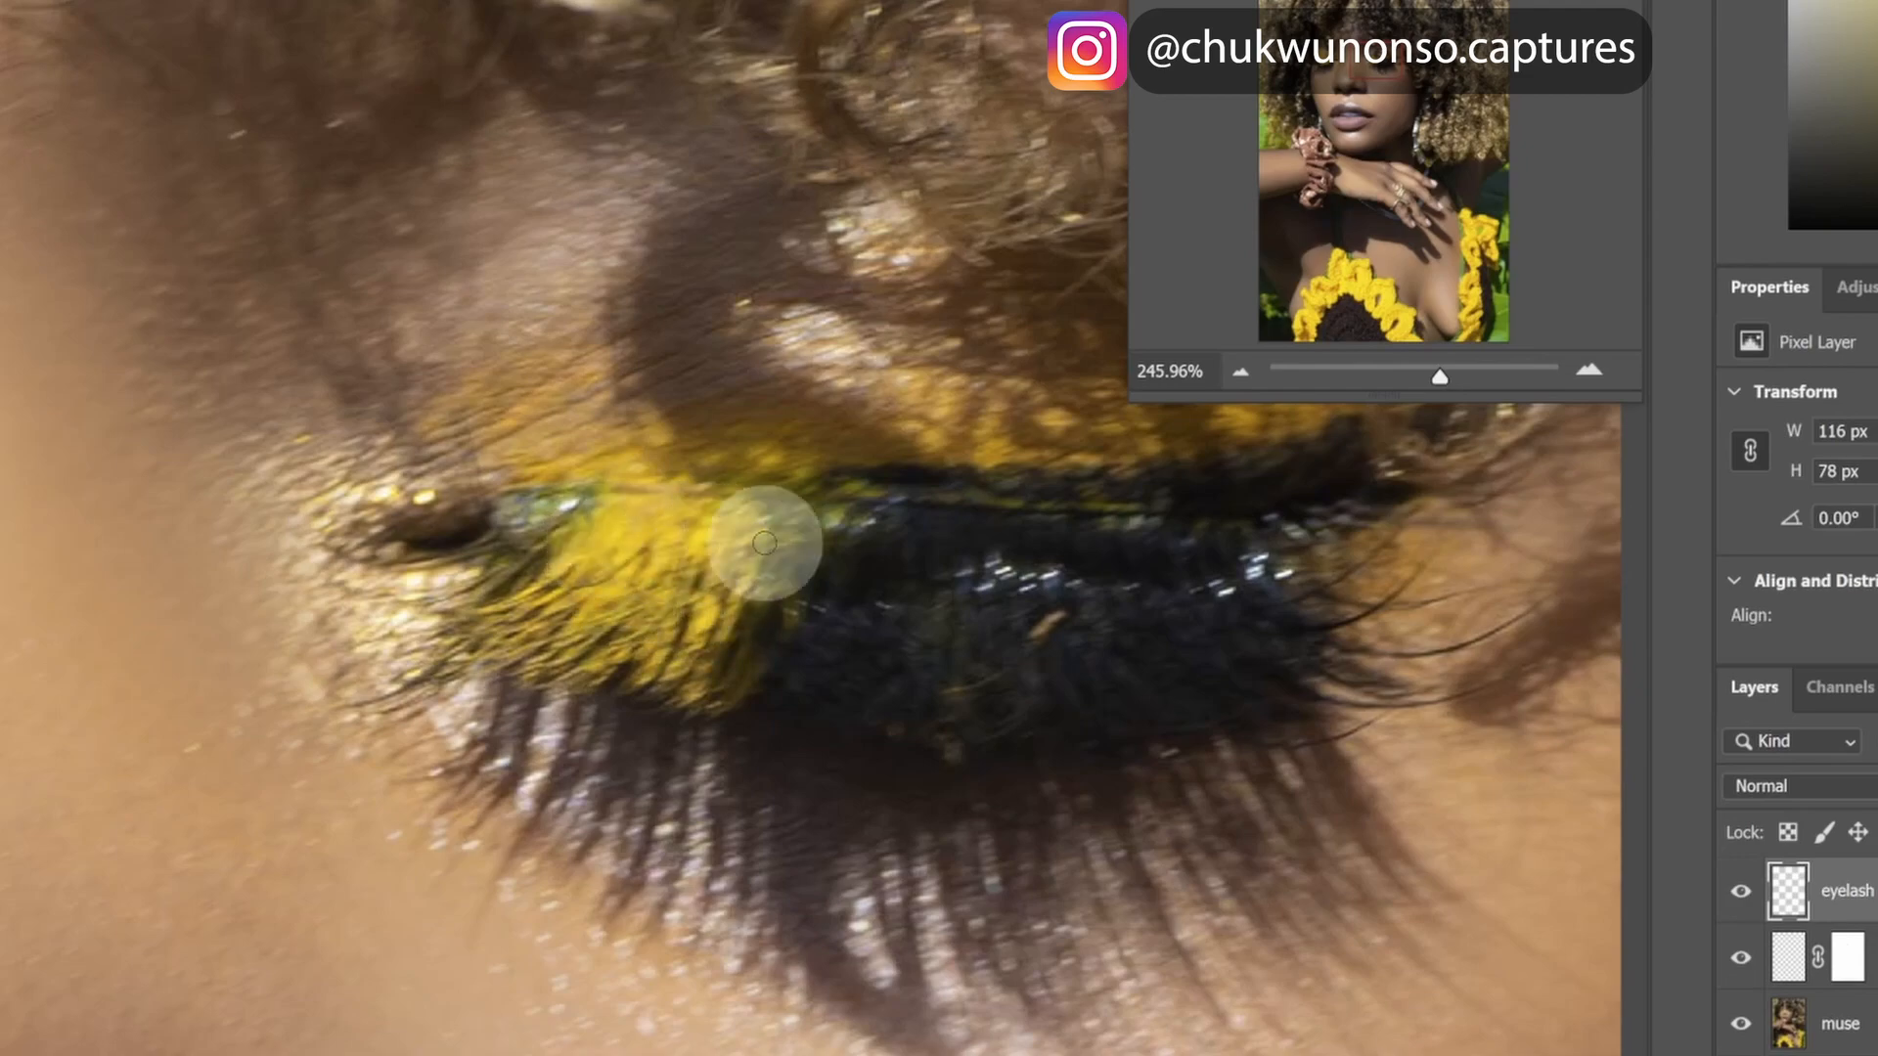
- Sample a dark lash colour and paint it along the lower lash edge and over the brown speck with an enlarged brush
left_click(905, 567, "alt")
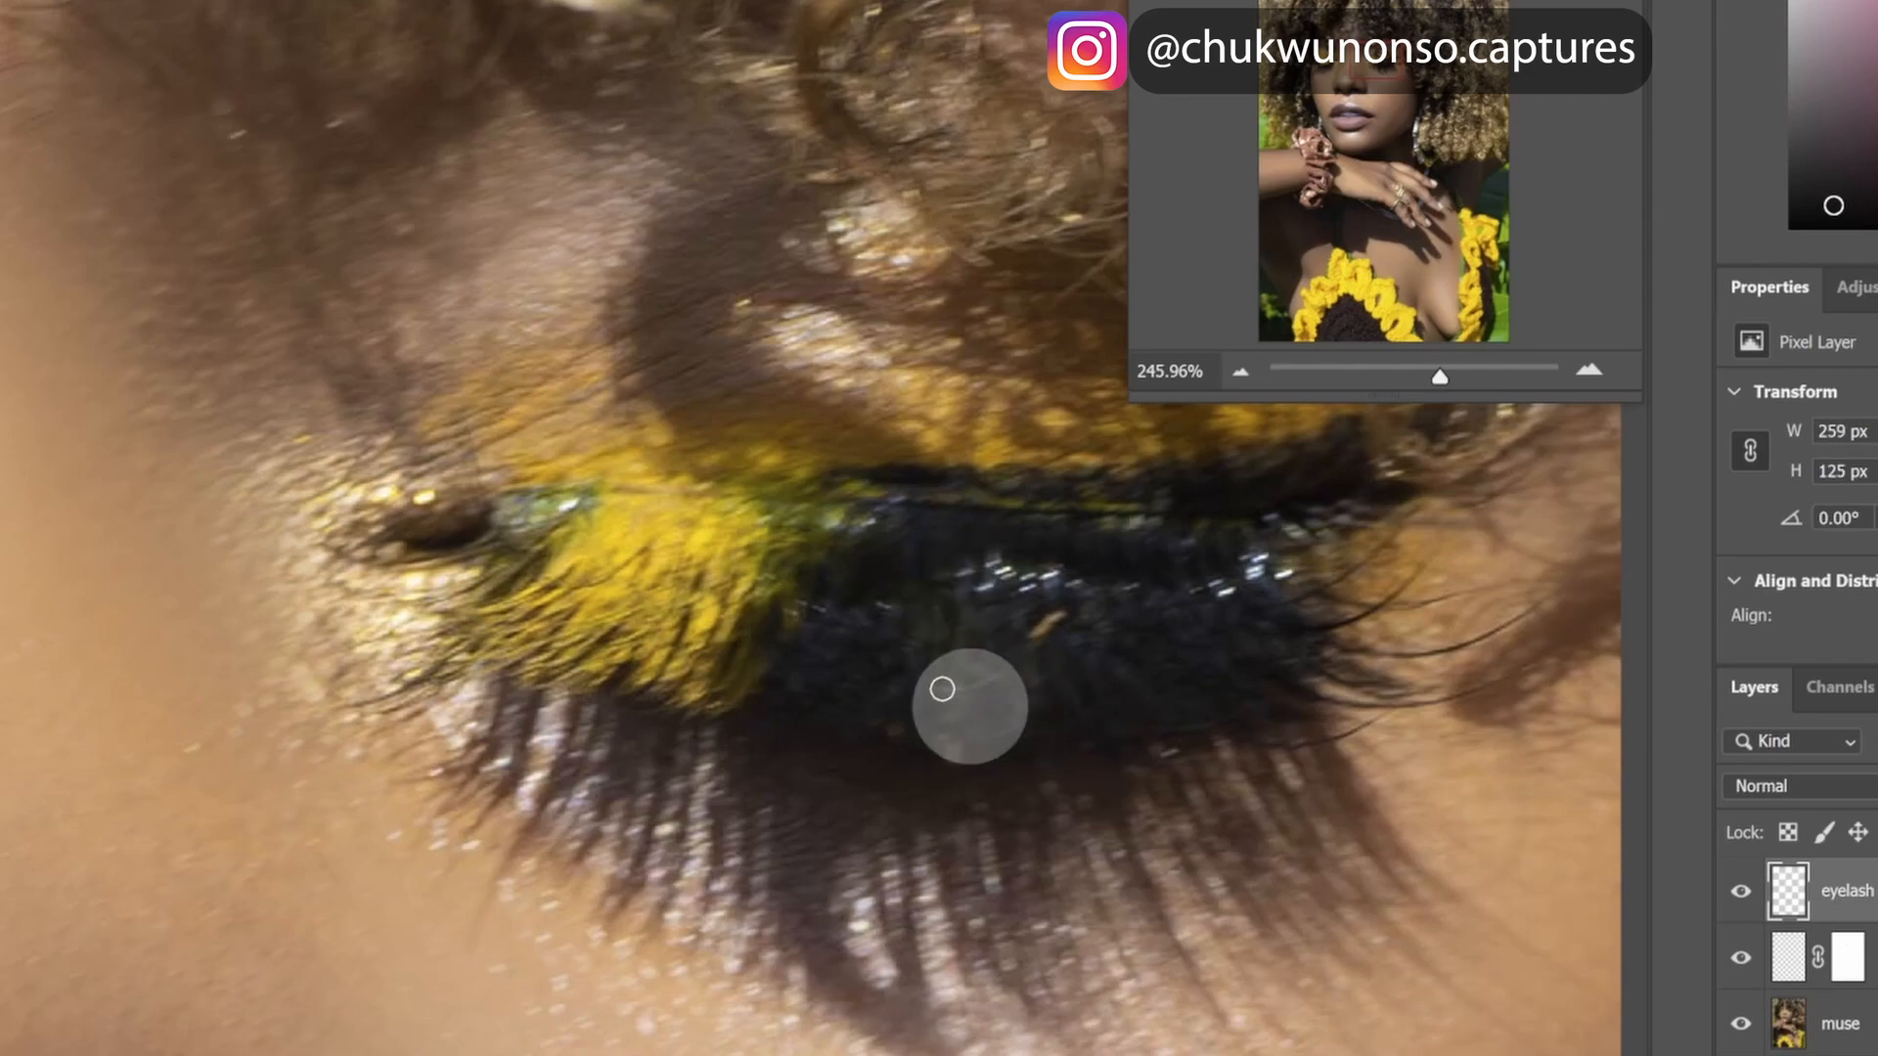
left_click_drag(955, 758, 972, 746)
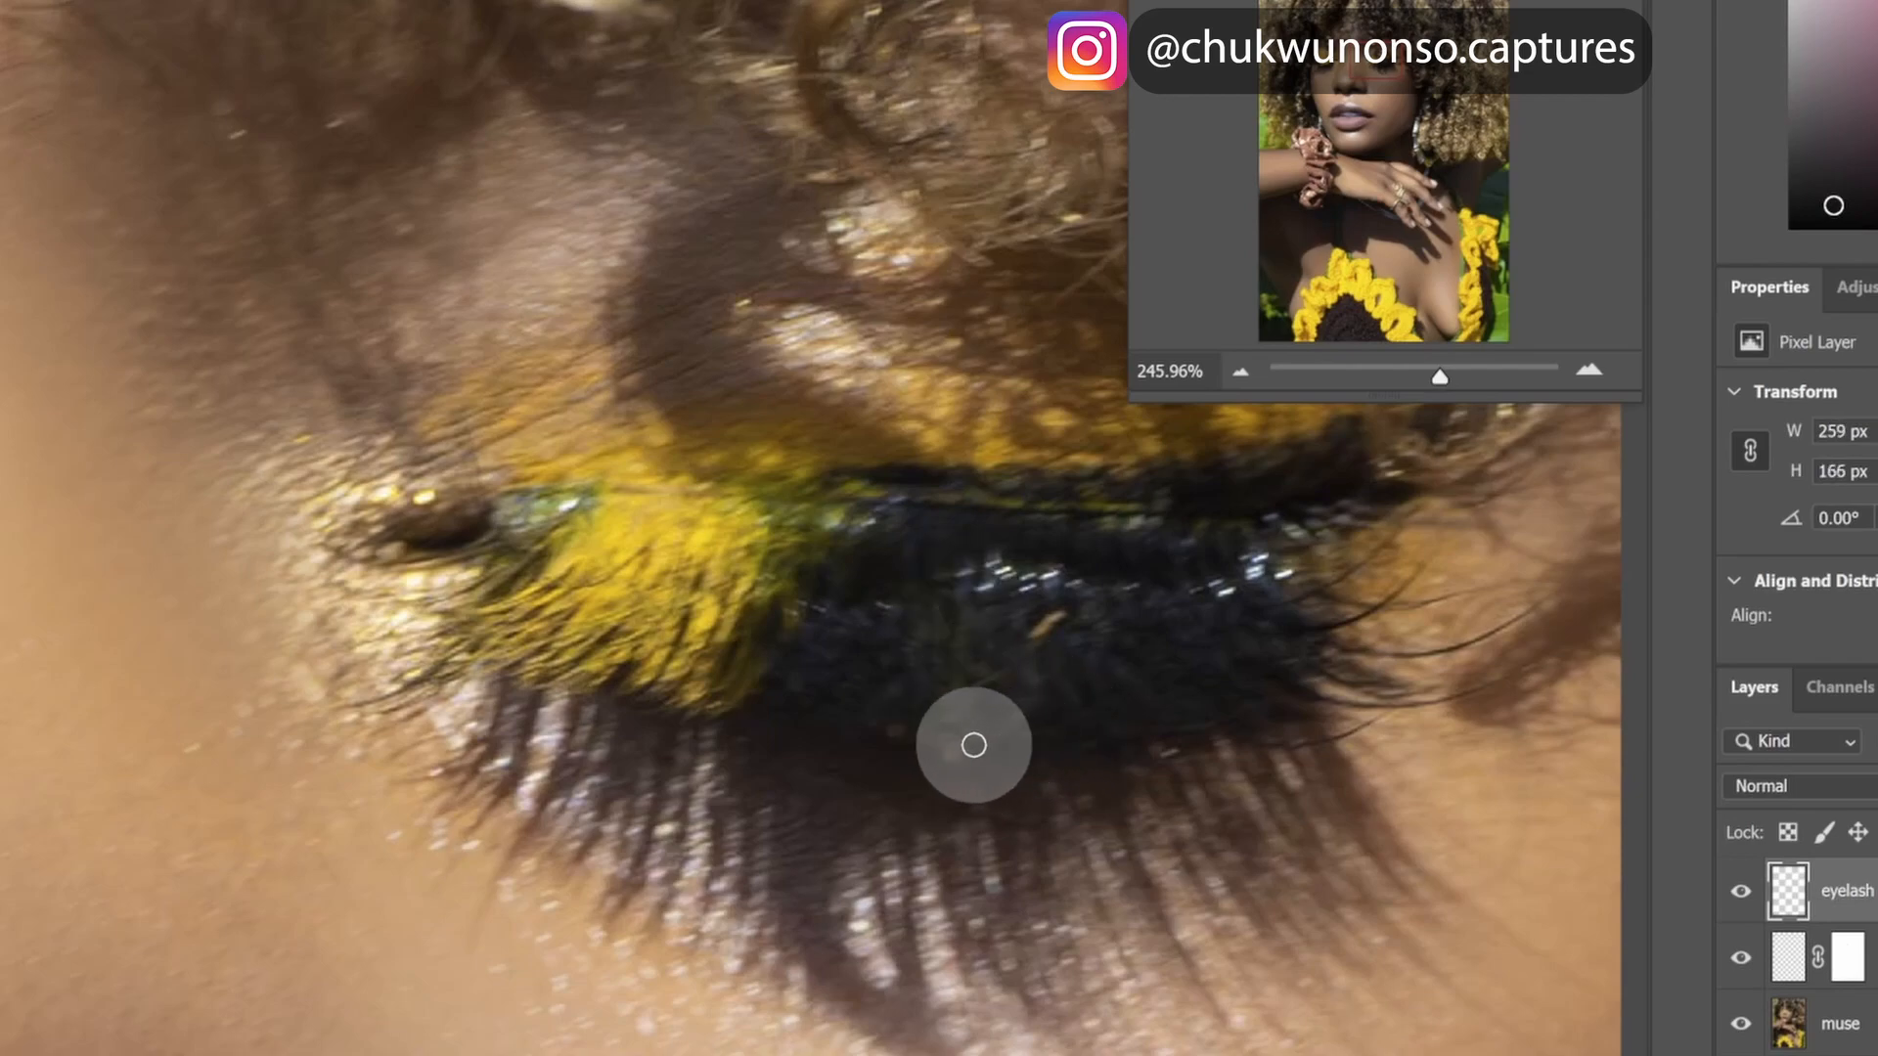
left_click(958, 763)
key("]")
key("]")
key("]")
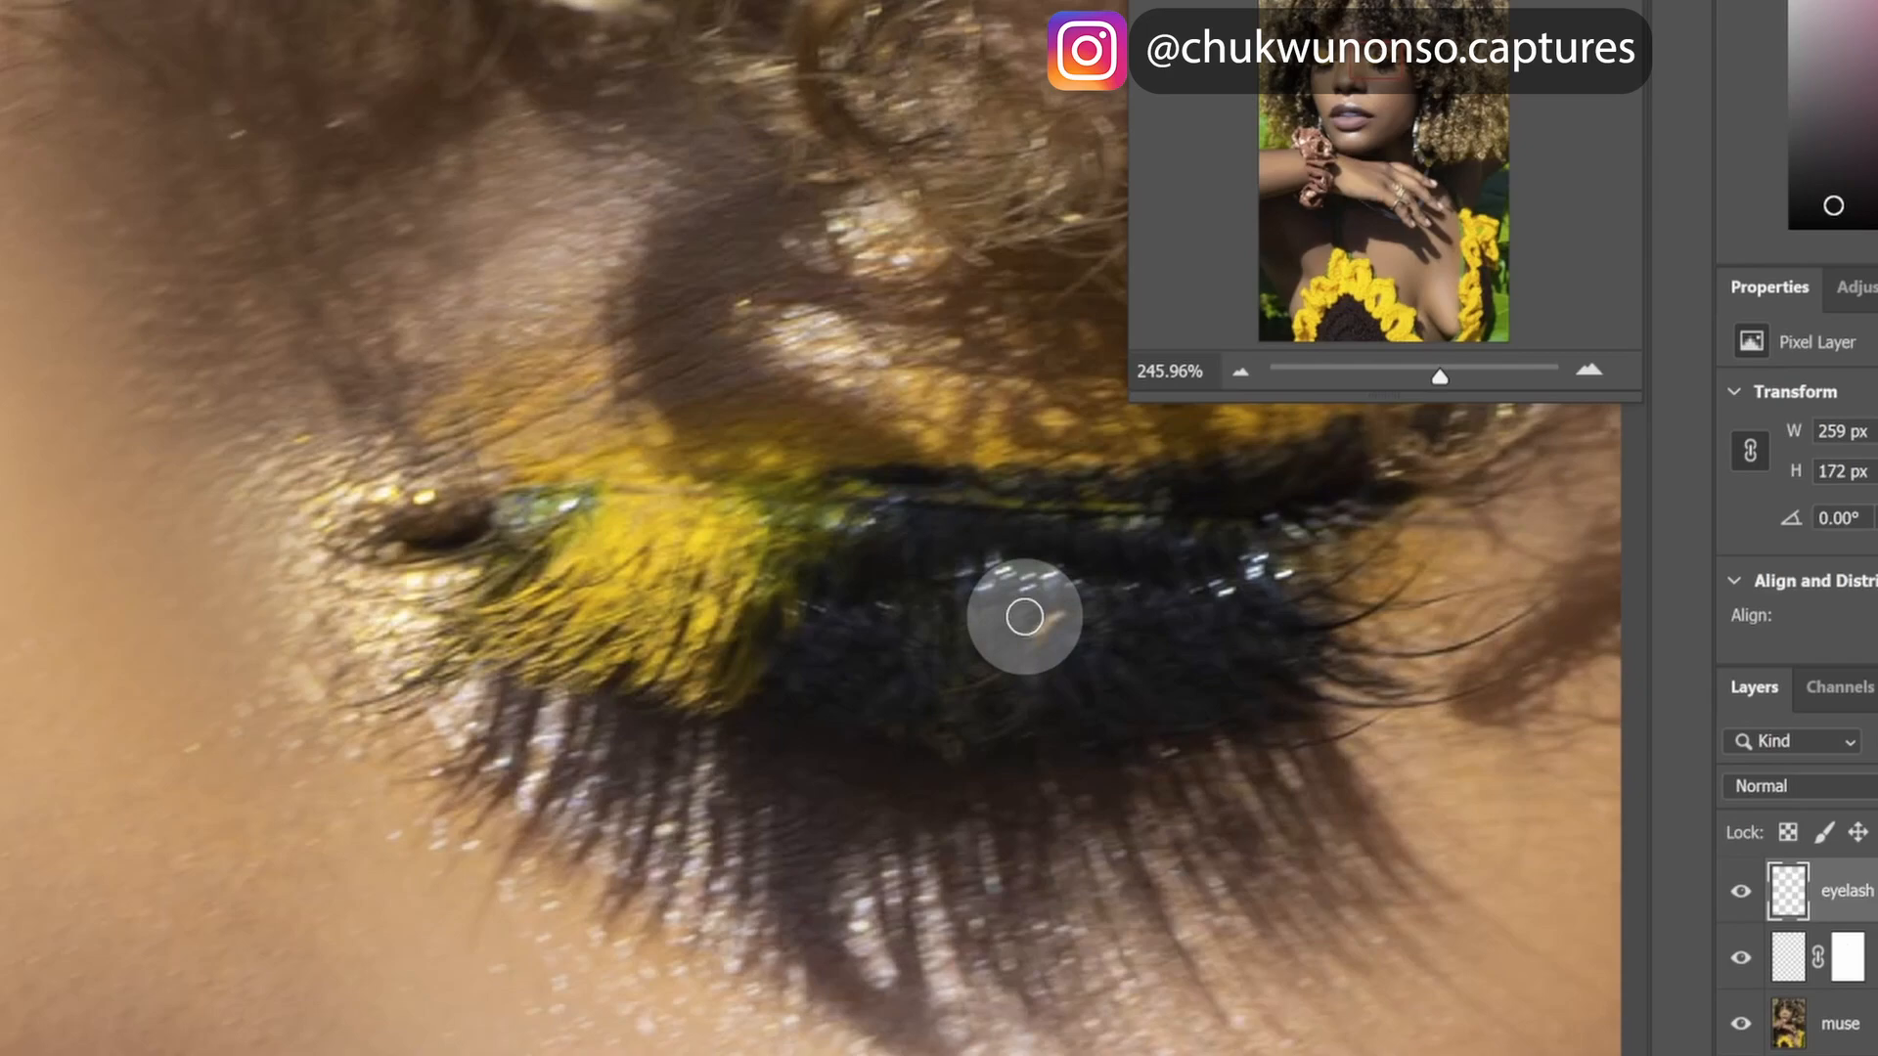
mouse_move(1024, 617)
left_mouse_down()
mouse_move(1104, 653)
mouse_move(1032, 610)
left_mouse_up()
- Adjust the brush tip's size and hardness and paint dark colour over the upper part of the black lashes
left_click(254, 51)
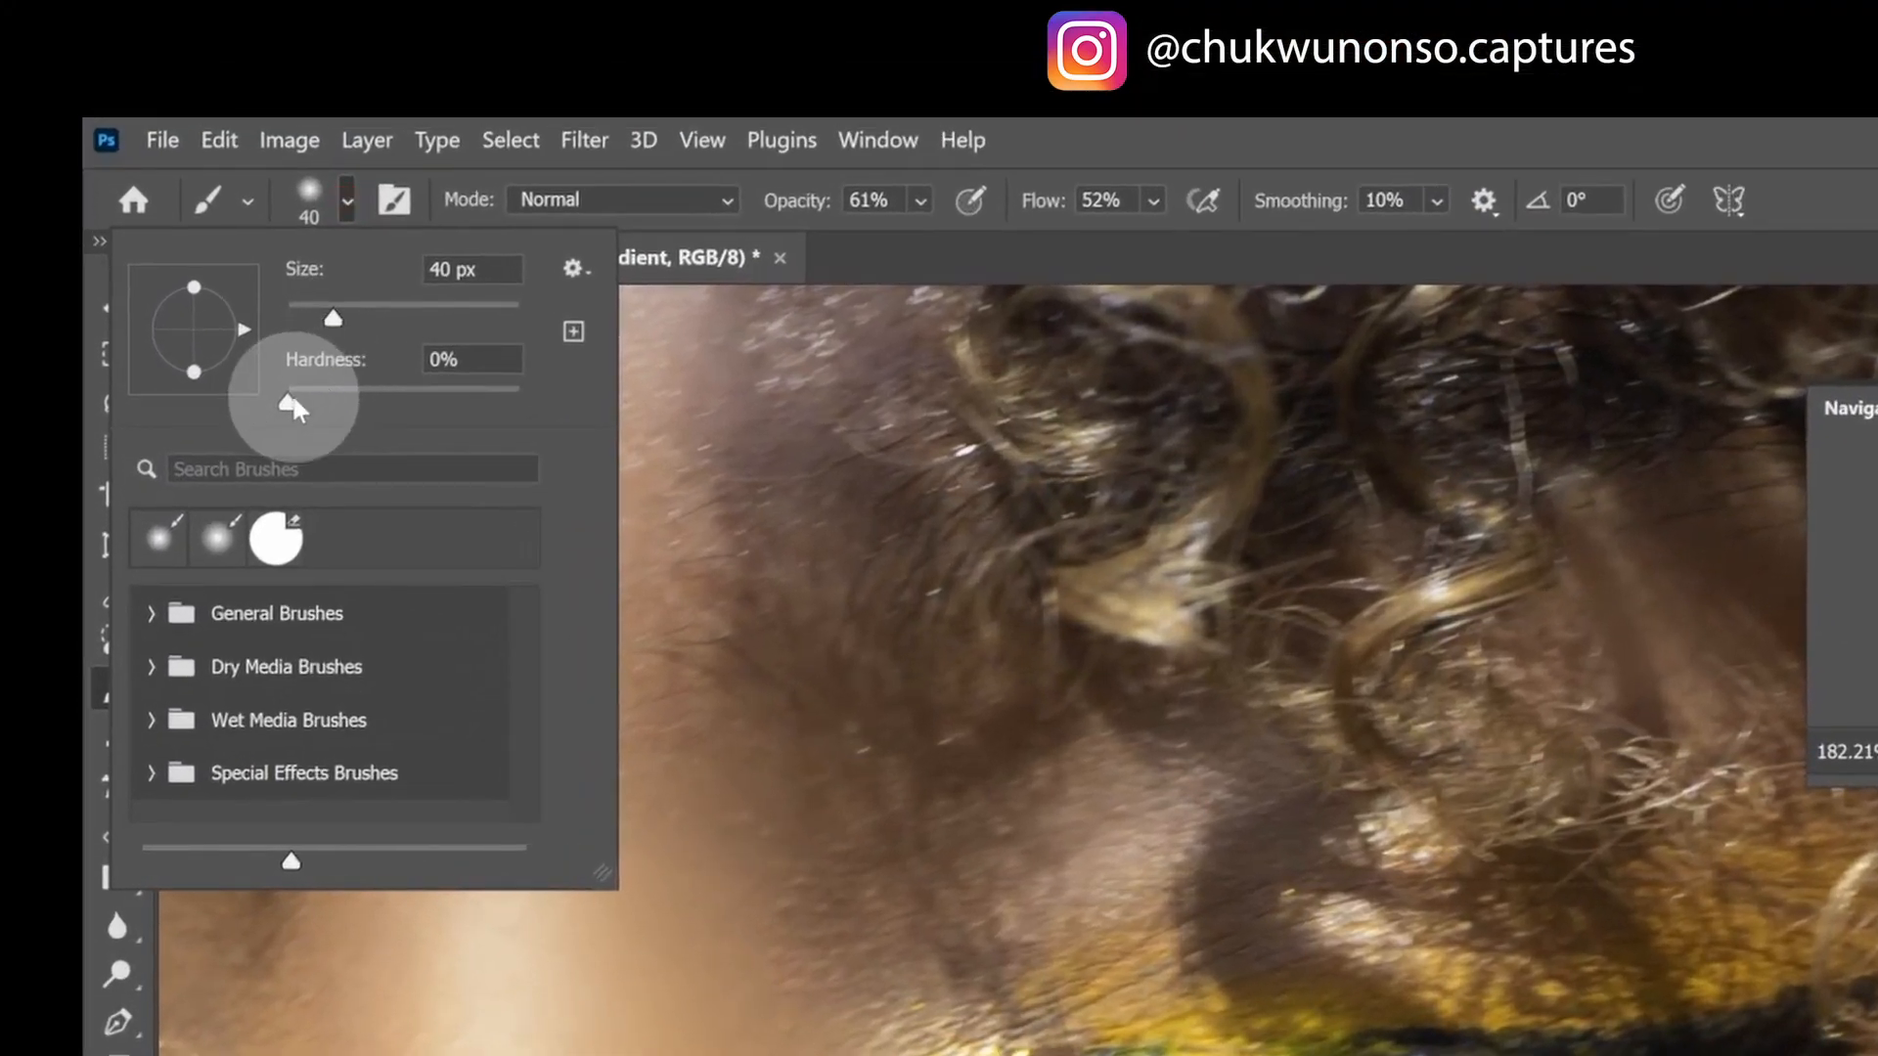
left_click_drag(220, 164, 232, 164)
left_click_drag(311, 397, 323, 401)
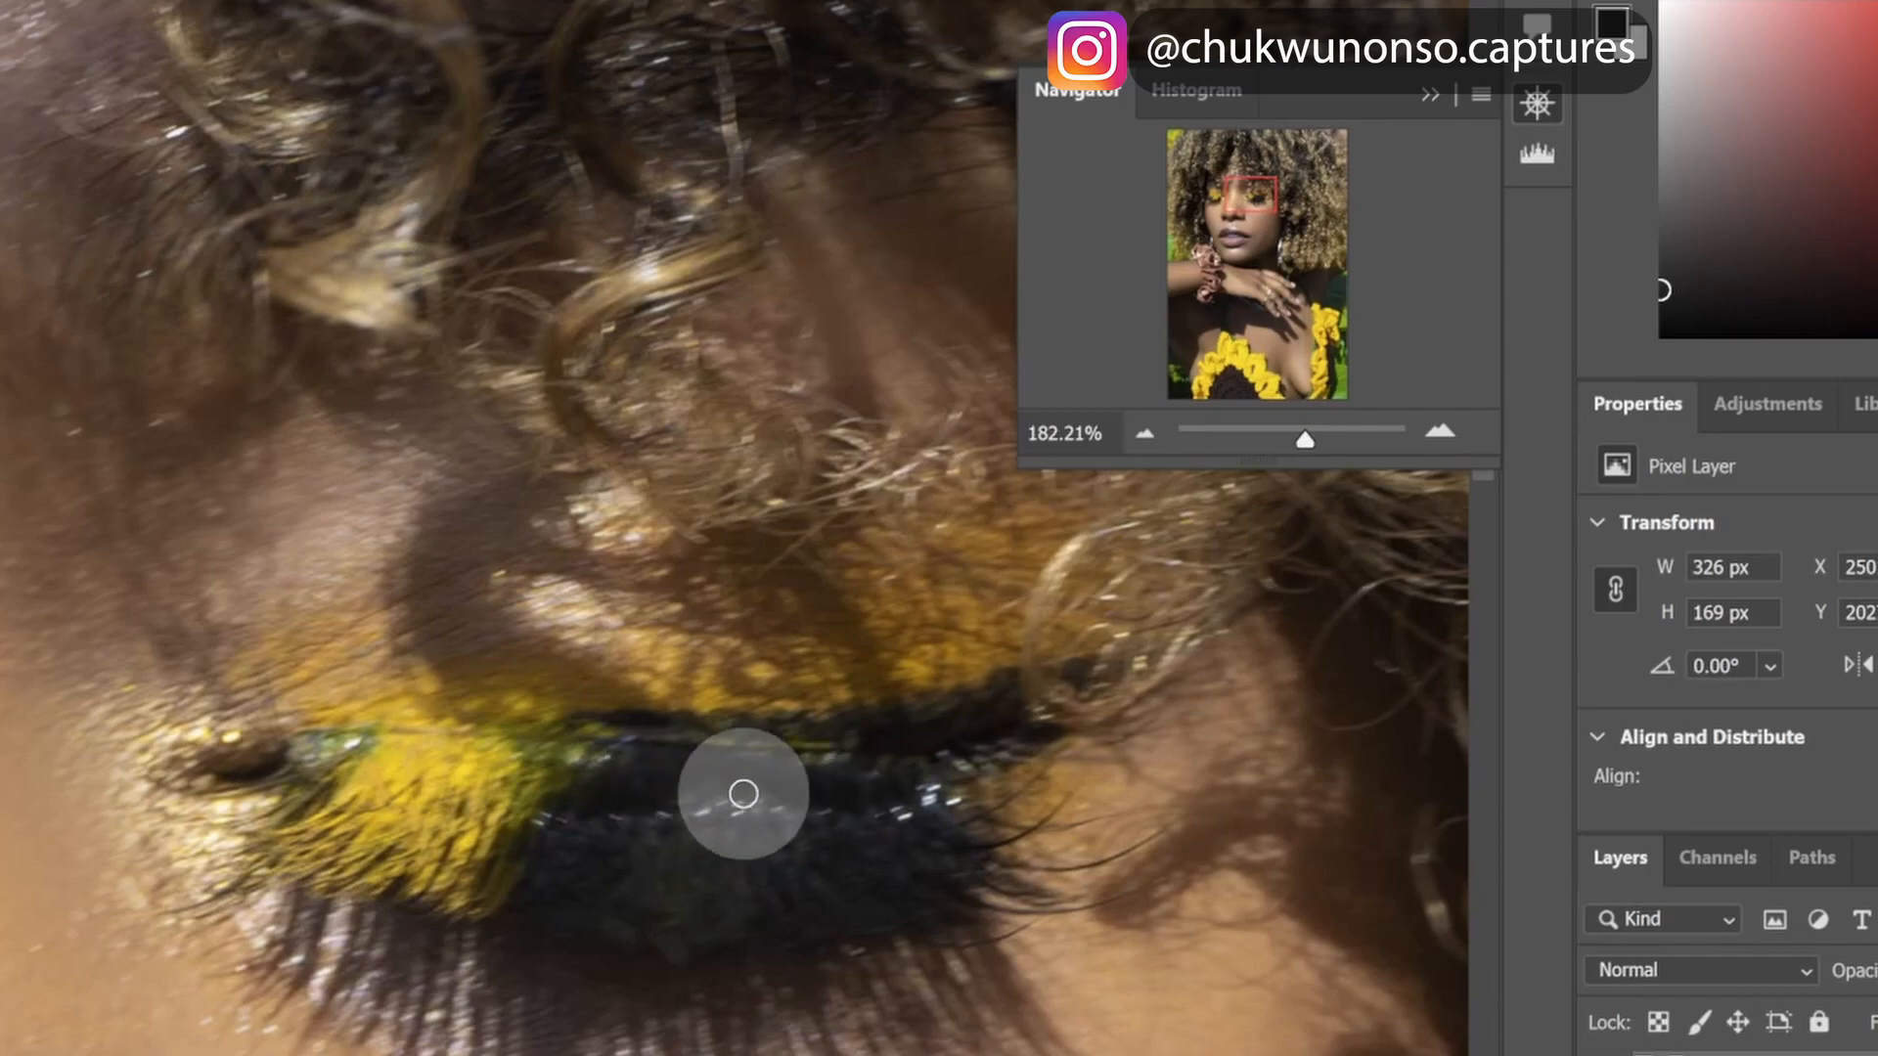
mouse_move(720, 796)
left_mouse_down()
mouse_move(897, 793)
mouse_move(726, 784)
left_mouse_up()
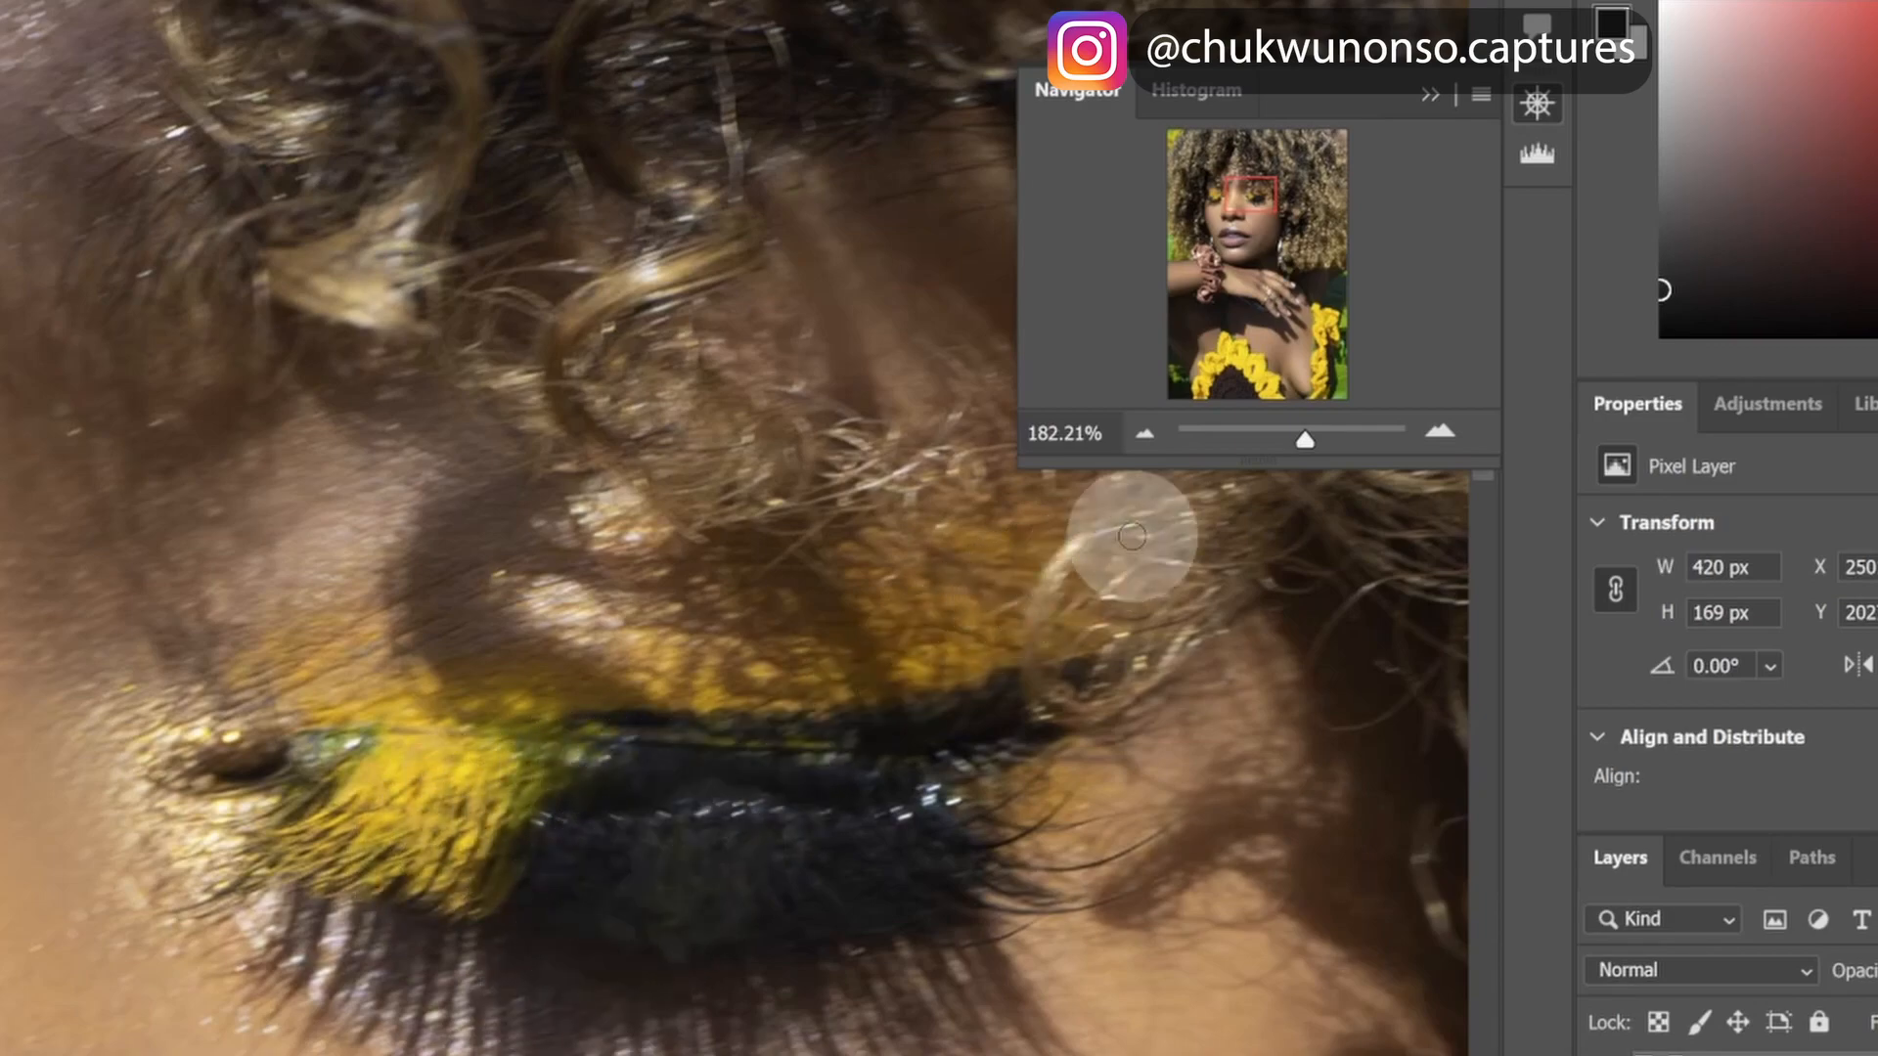
- Sample an olive-green brush colour from the green lashes of the other eye
mouse_move(671, 783)
left_mouse_down()
mouse_move(938, 800)
mouse_move(1194, 763)
left_mouse_up()
mouse_move(750, 795)
left_mouse_down()
mouse_move(889, 776)
mouse_move(796, 772)
mouse_move(923, 805)
left_mouse_up()
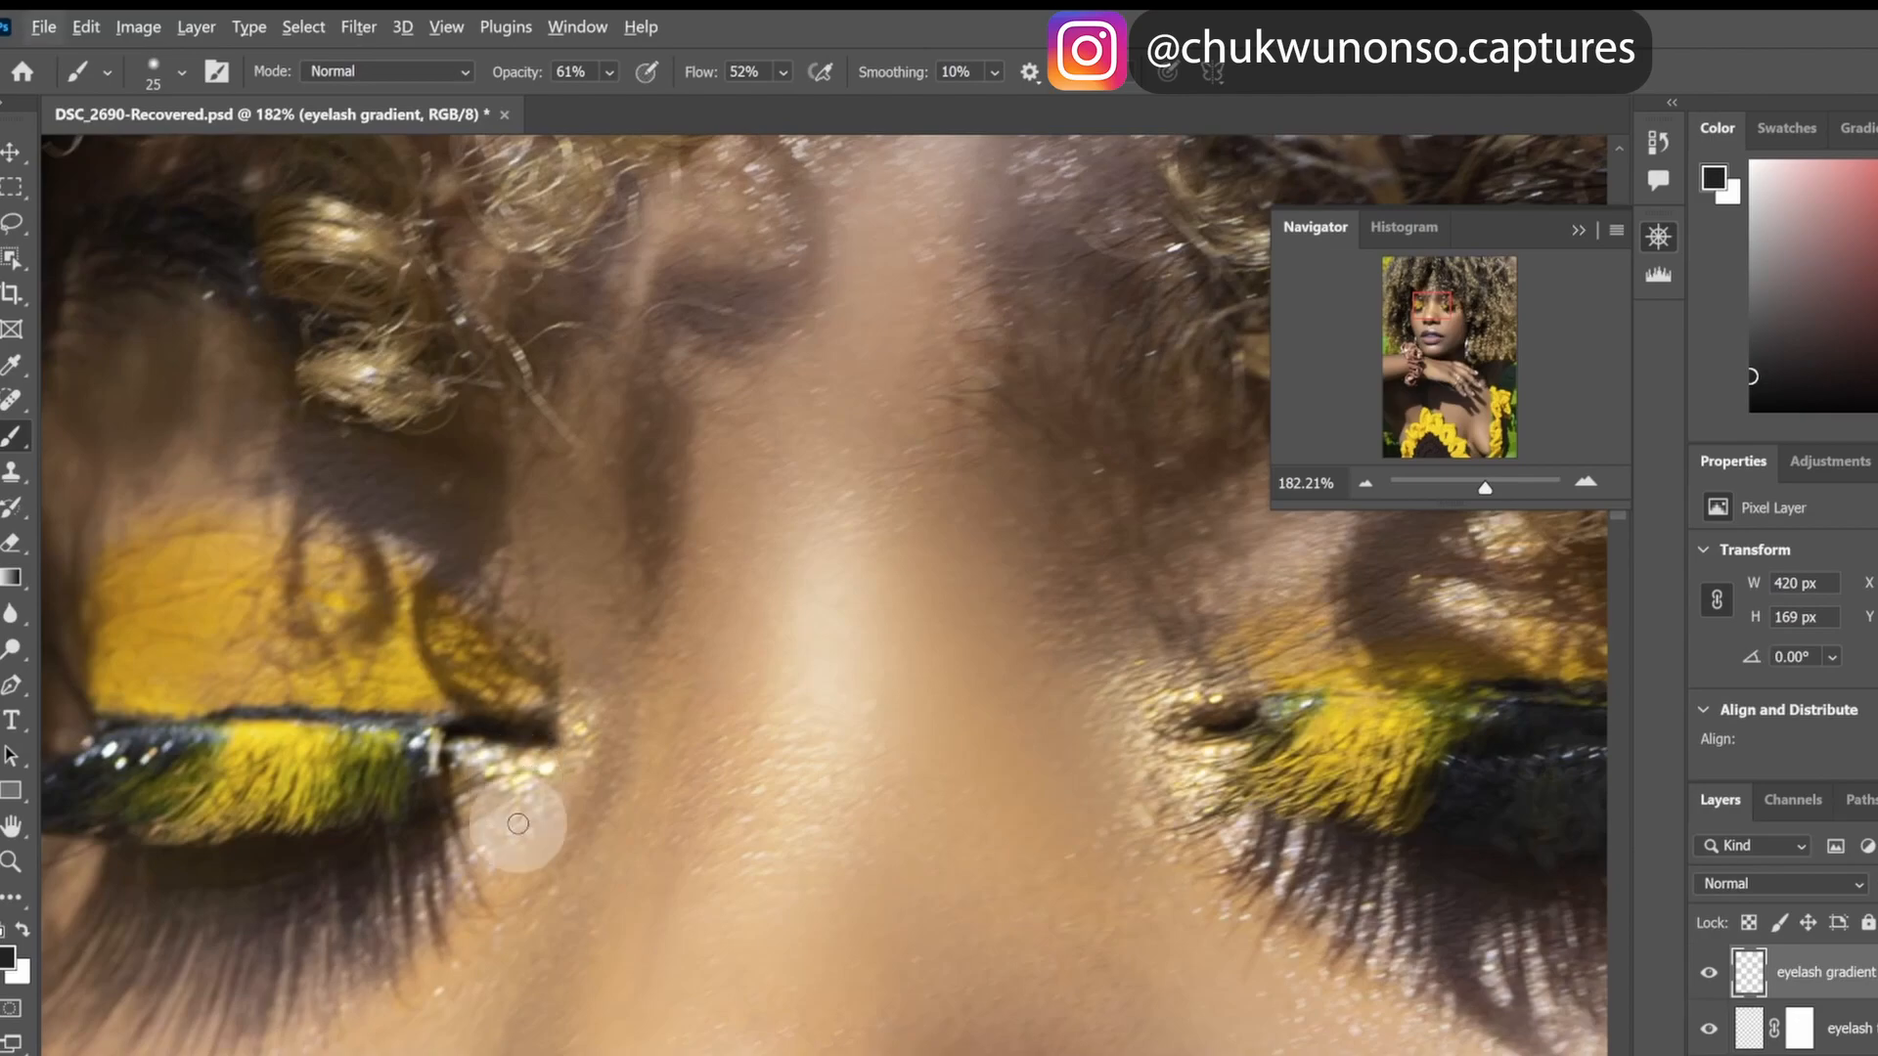
left_click(393, 801, "alt")
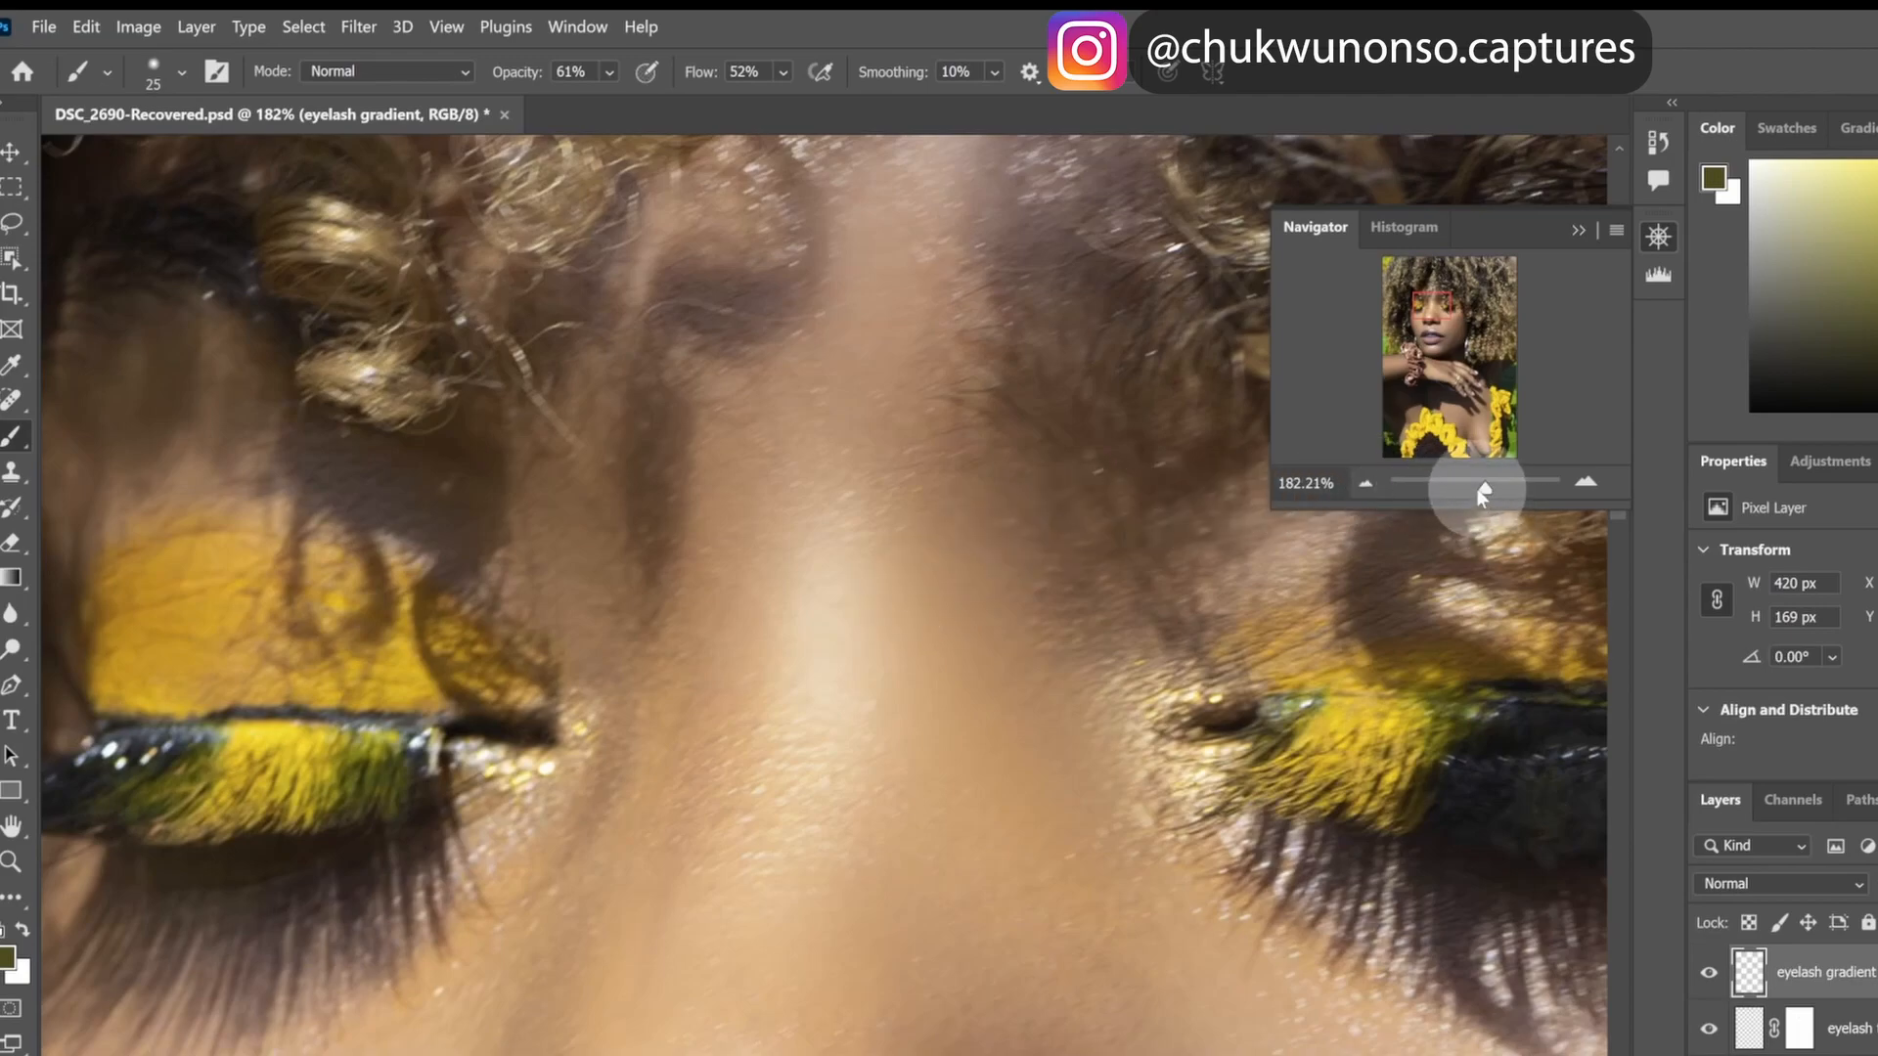
left_click_drag(1488, 489, 1494, 484)
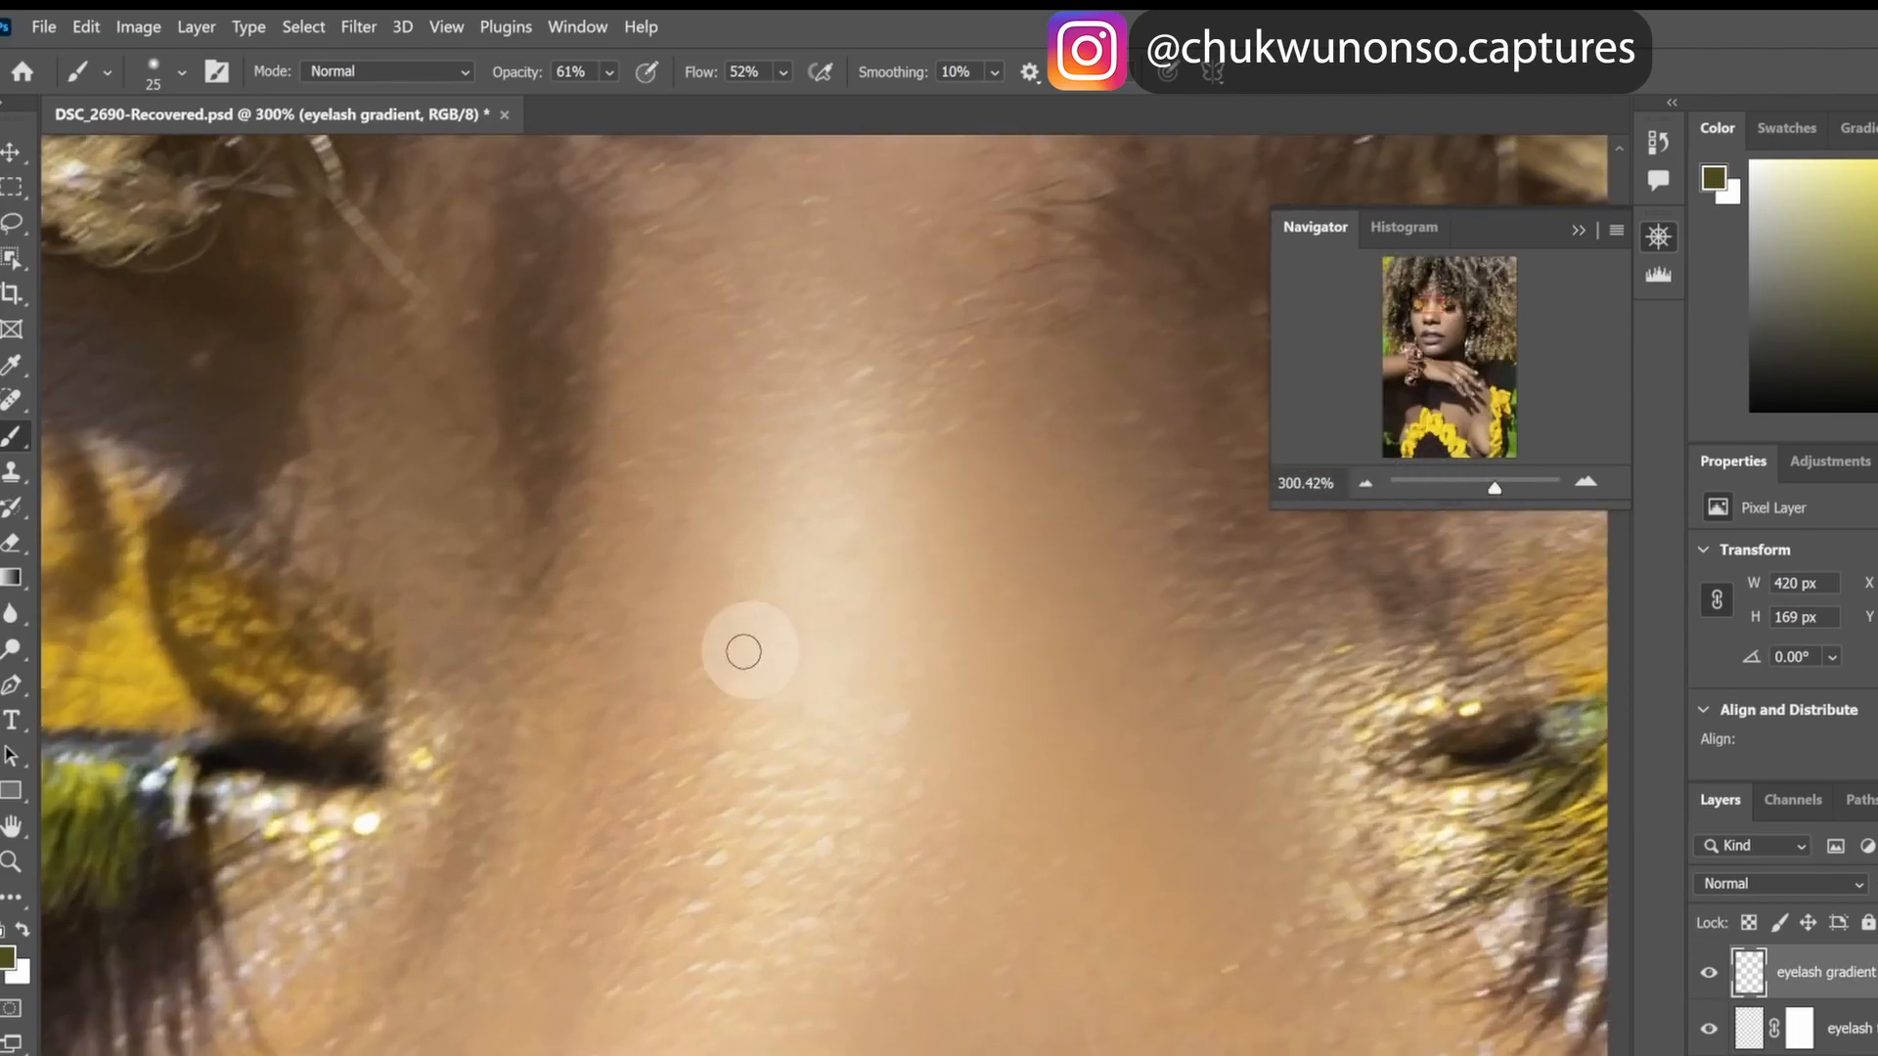
mouse_move(495, 759)
left_mouse_down()
mouse_move(901, 747)
mouse_move(1034, 764)
mouse_move(1186, 738)
mouse_move(1216, 679)
mouse_move(1278, 658)
left_mouse_up()
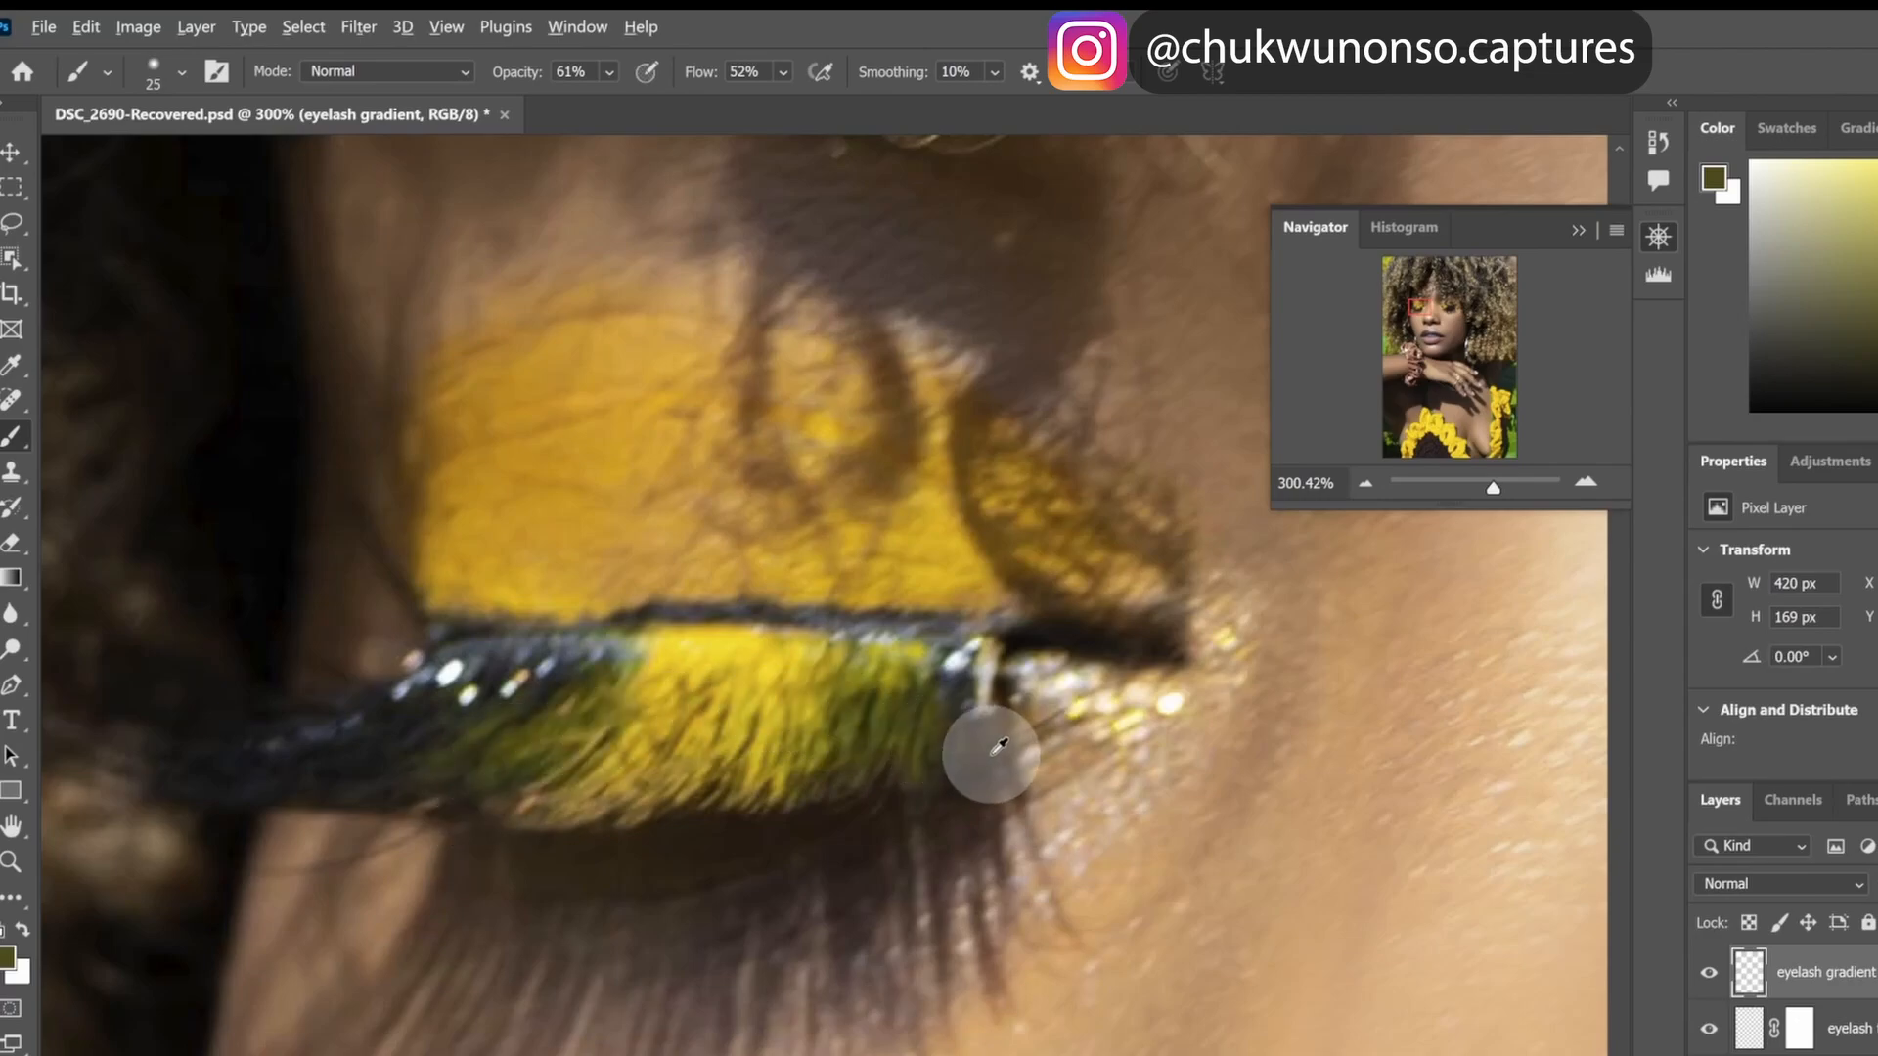
left_click(493, 763)
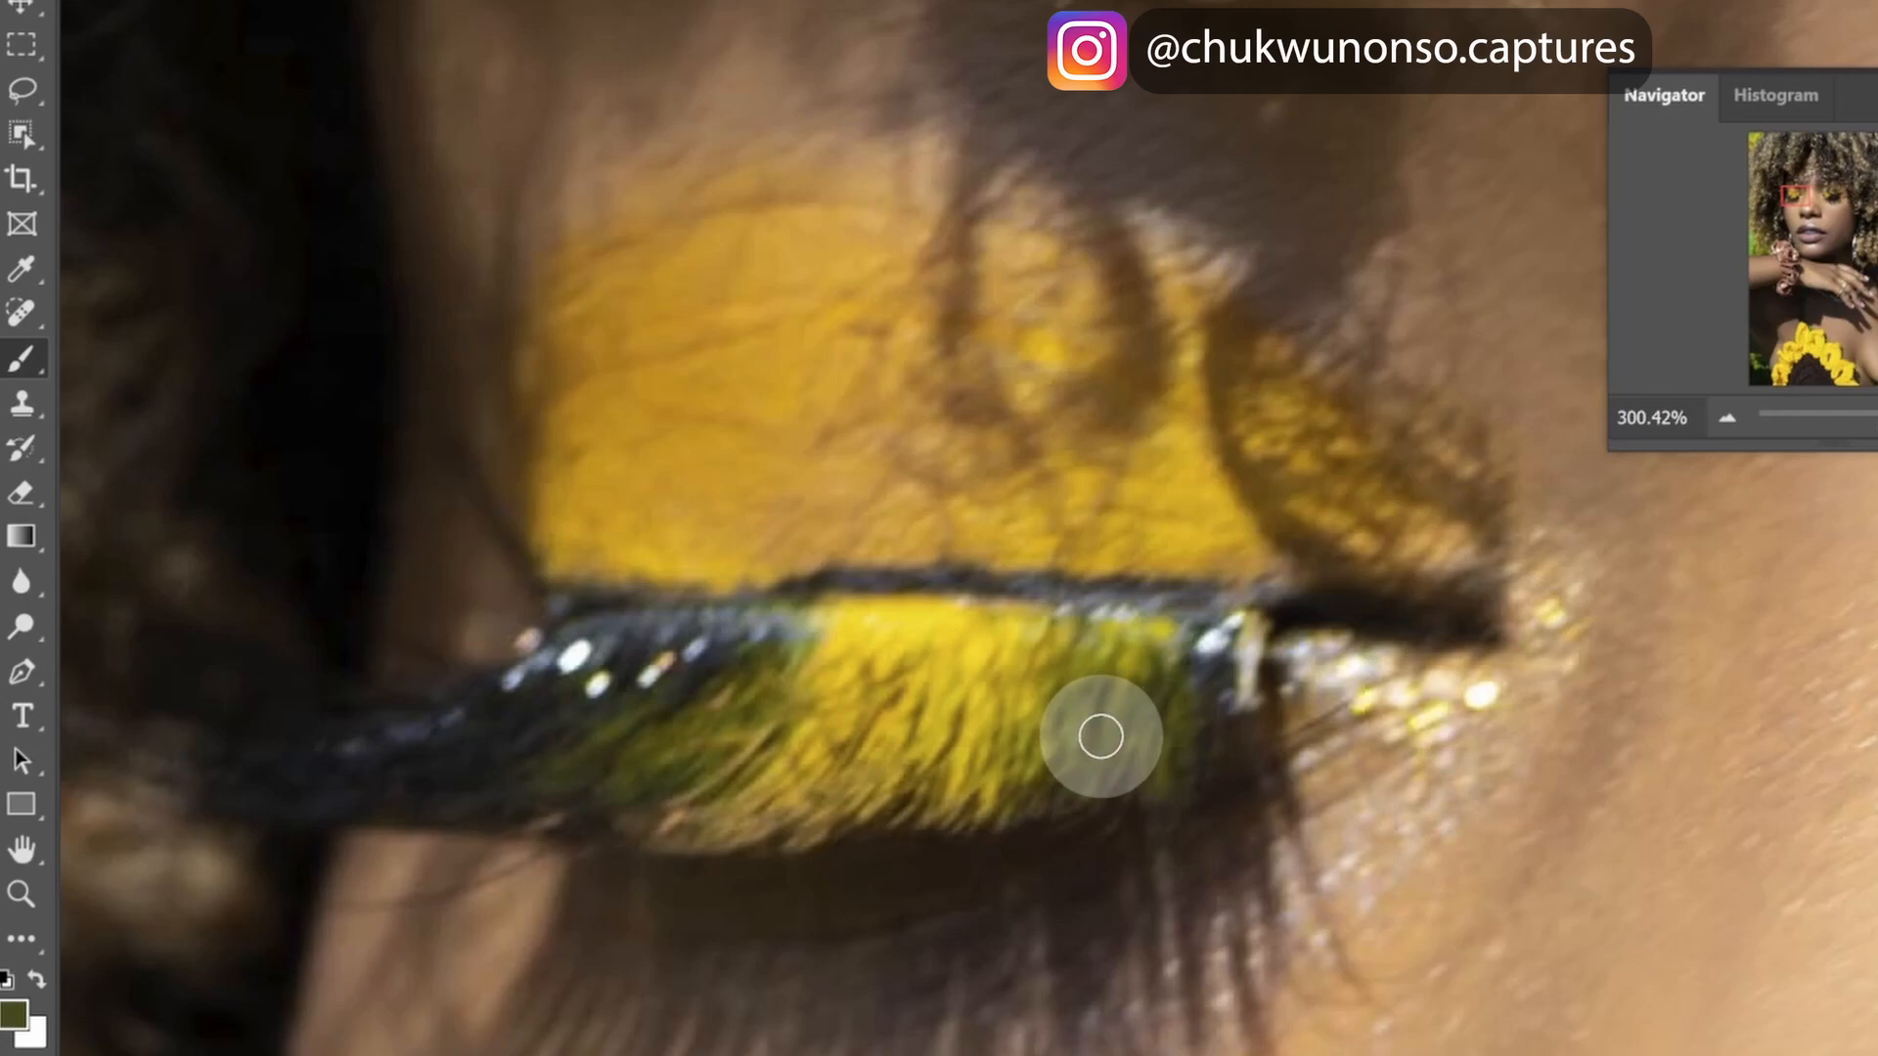
mouse_move(1110, 728)
left_mouse_down()
mouse_move(1135, 746)
mouse_move(1125, 732)
left_mouse_up()
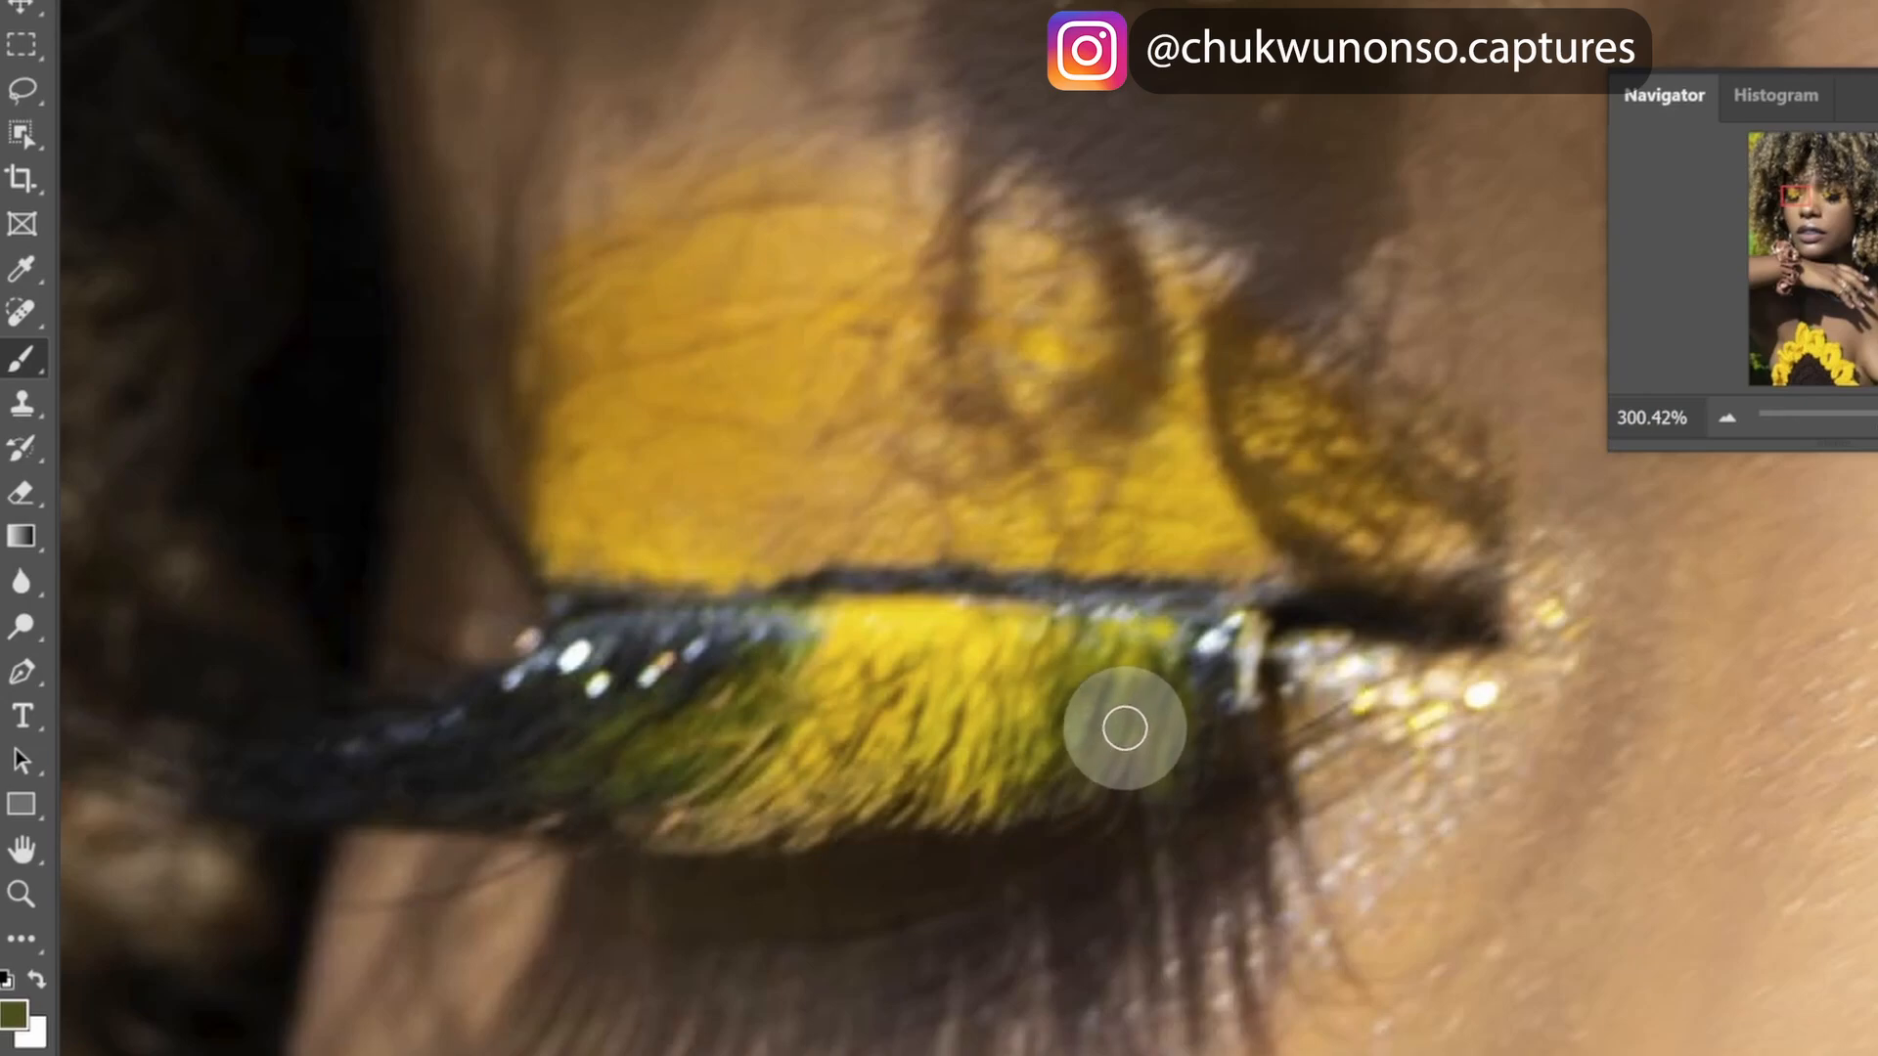
mouse_move(1122, 724)
left_mouse_down()
mouse_move(1115, 708)
mouse_move(1141, 708)
mouse_move(1124, 684)
mouse_move(1111, 695)
left_mouse_up()
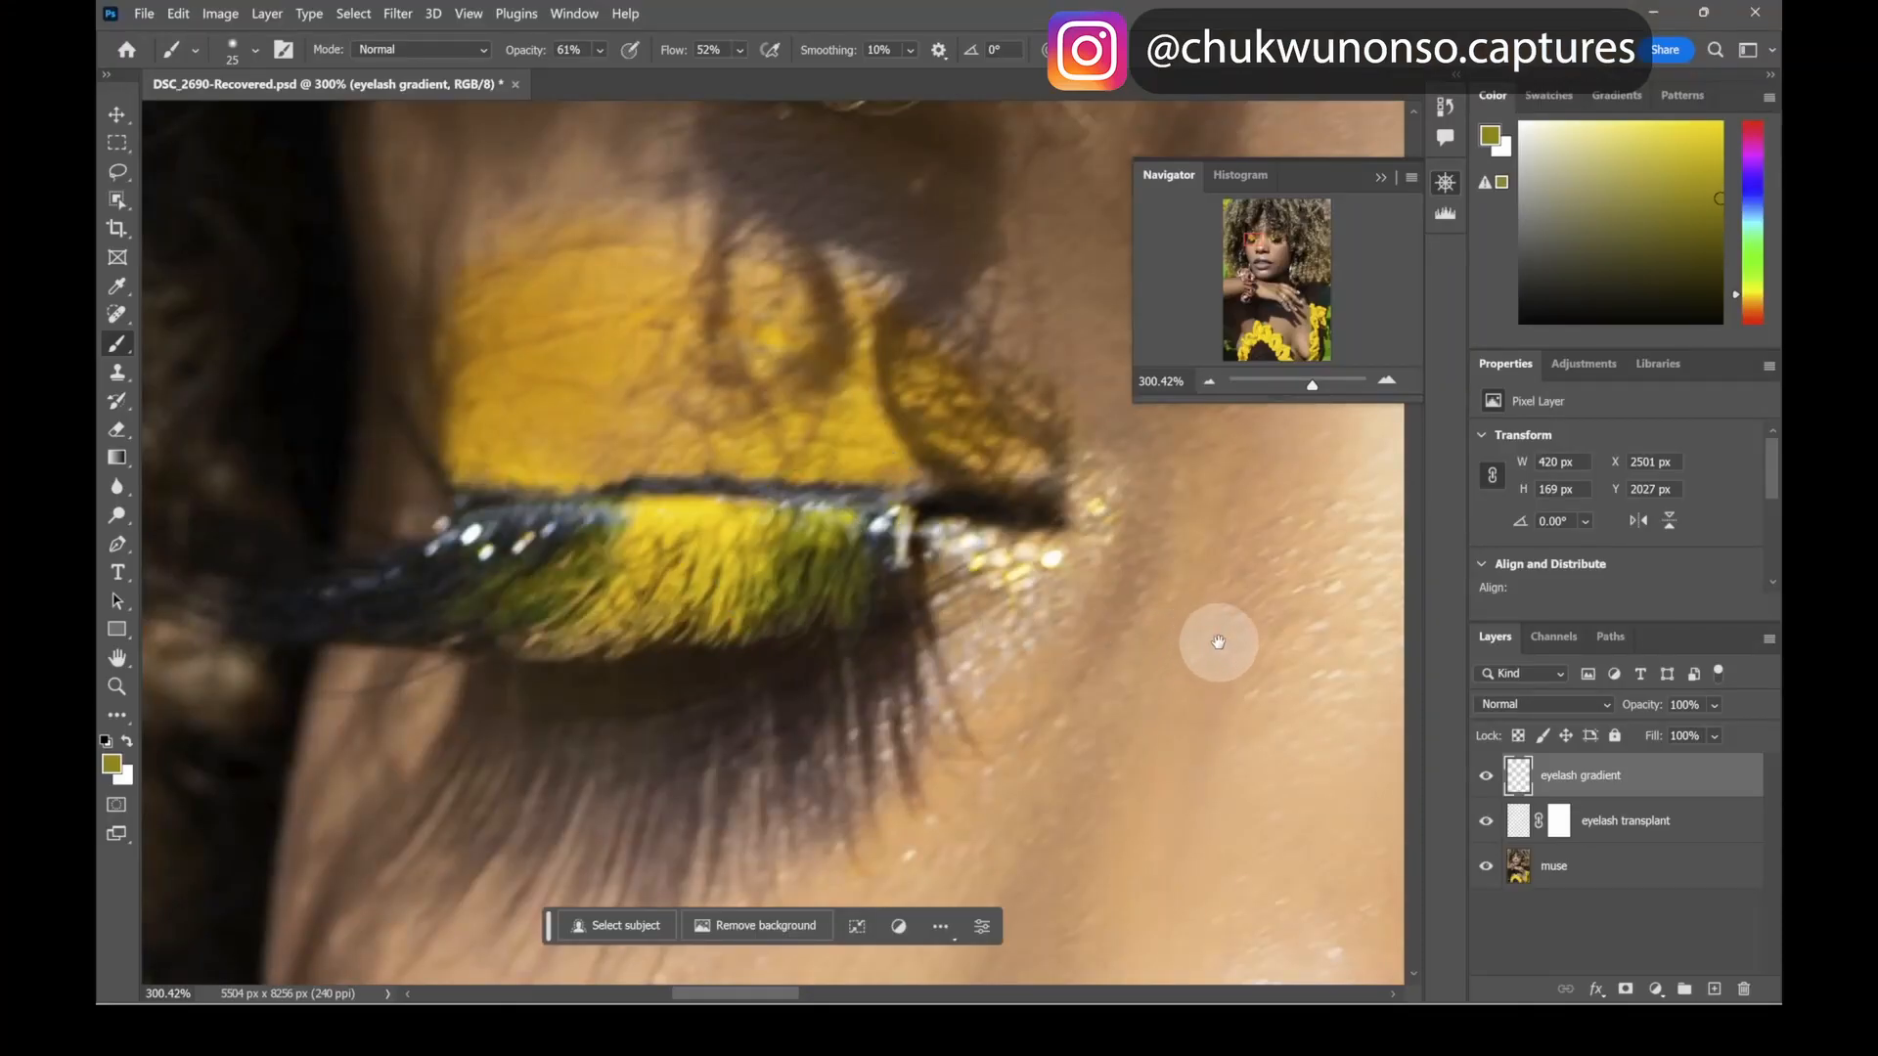
- Return to the retouched eye and set the brush to 37% opacity and 22% flow
left_click_drag(1229, 654, 499, 626)
left_click_drag(1245, 646, 490, 420)
left_click_drag(1195, 612, 1140, 746)
left_click_drag(1103, 648, 1099, 689)
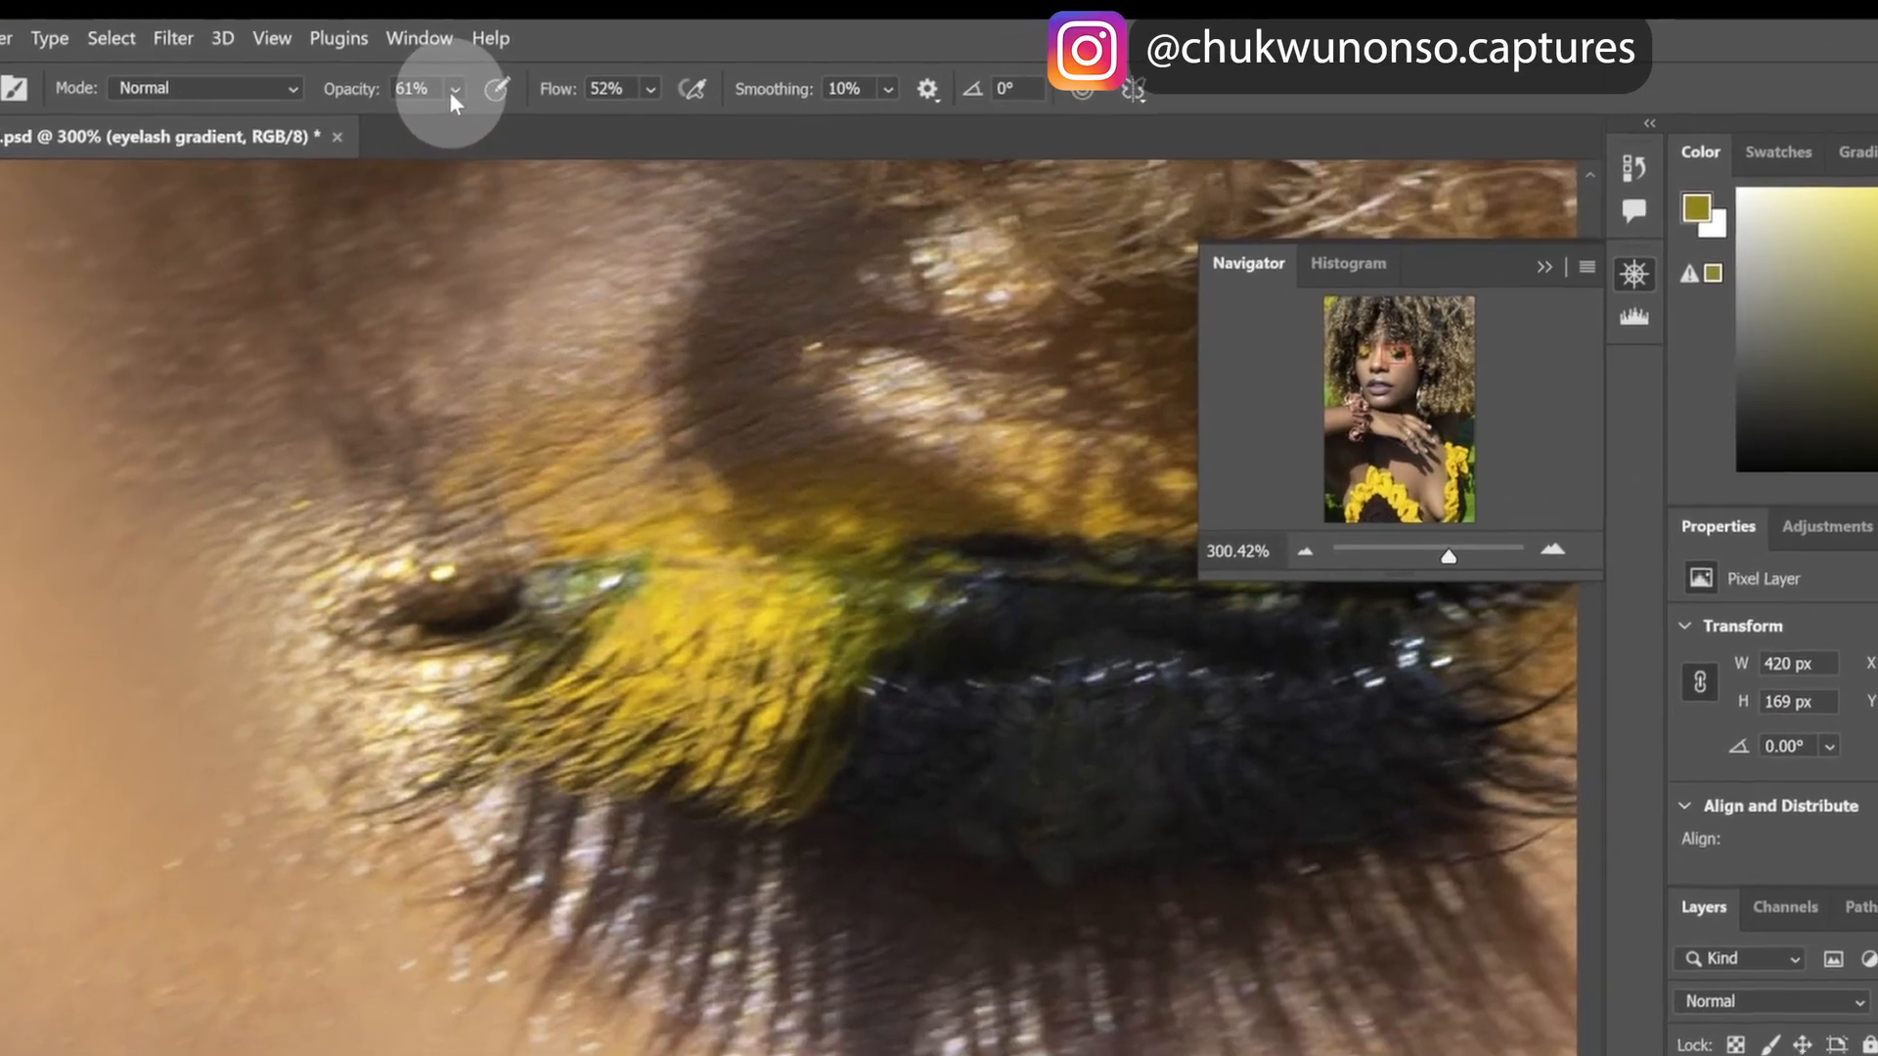
left_click(499, 78)
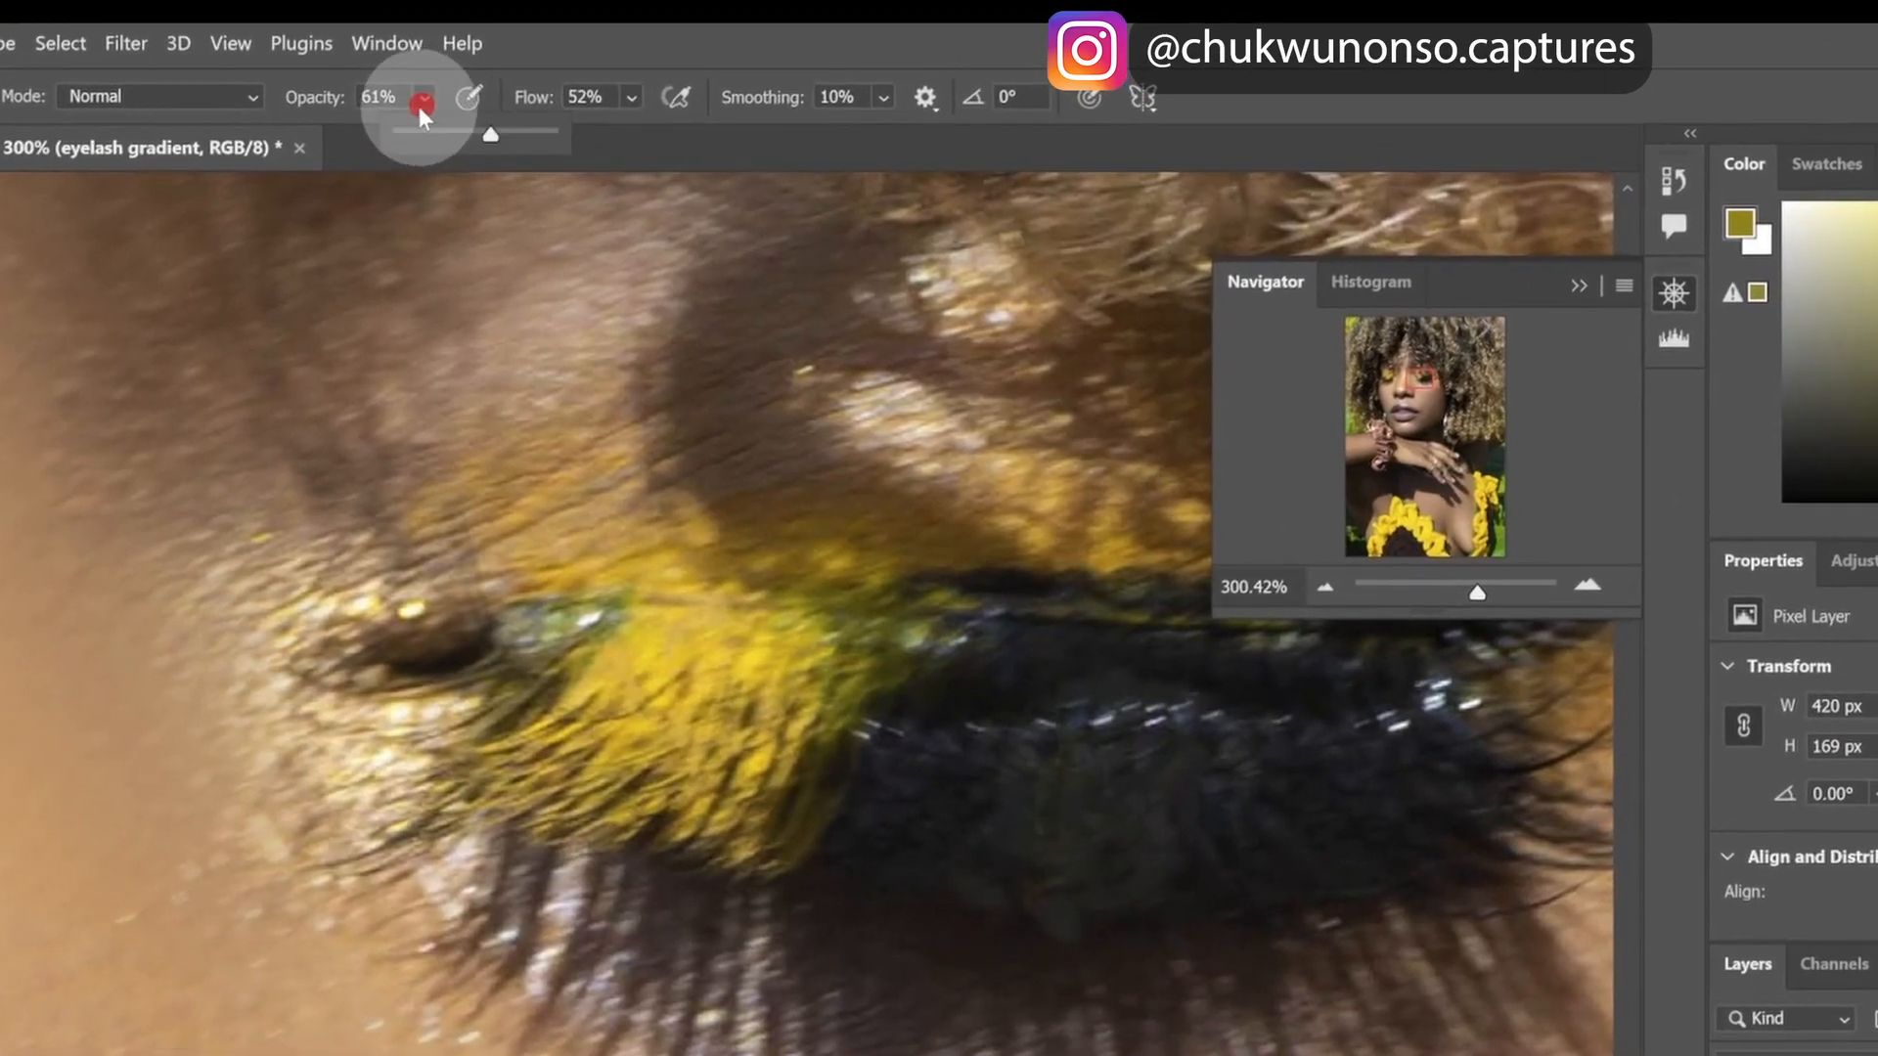
left_click_drag(473, 127, 458, 136)
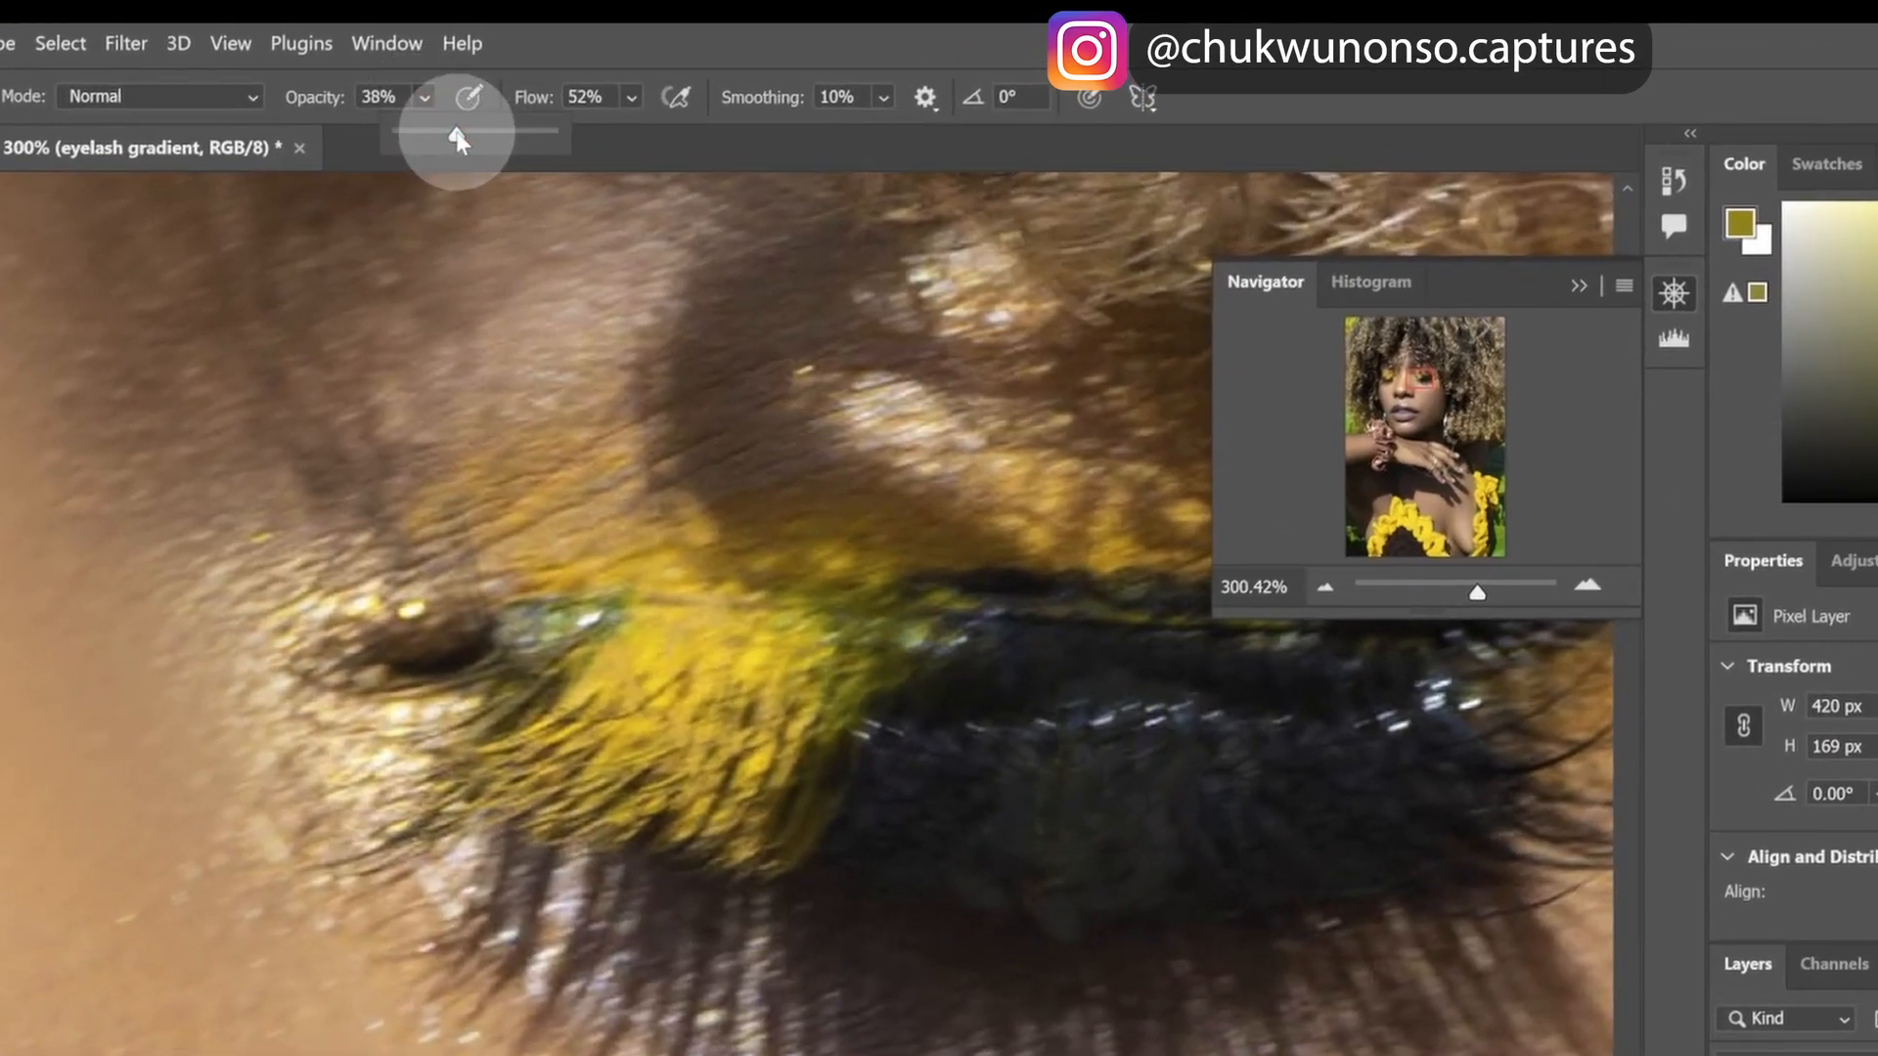
left_click(629, 97)
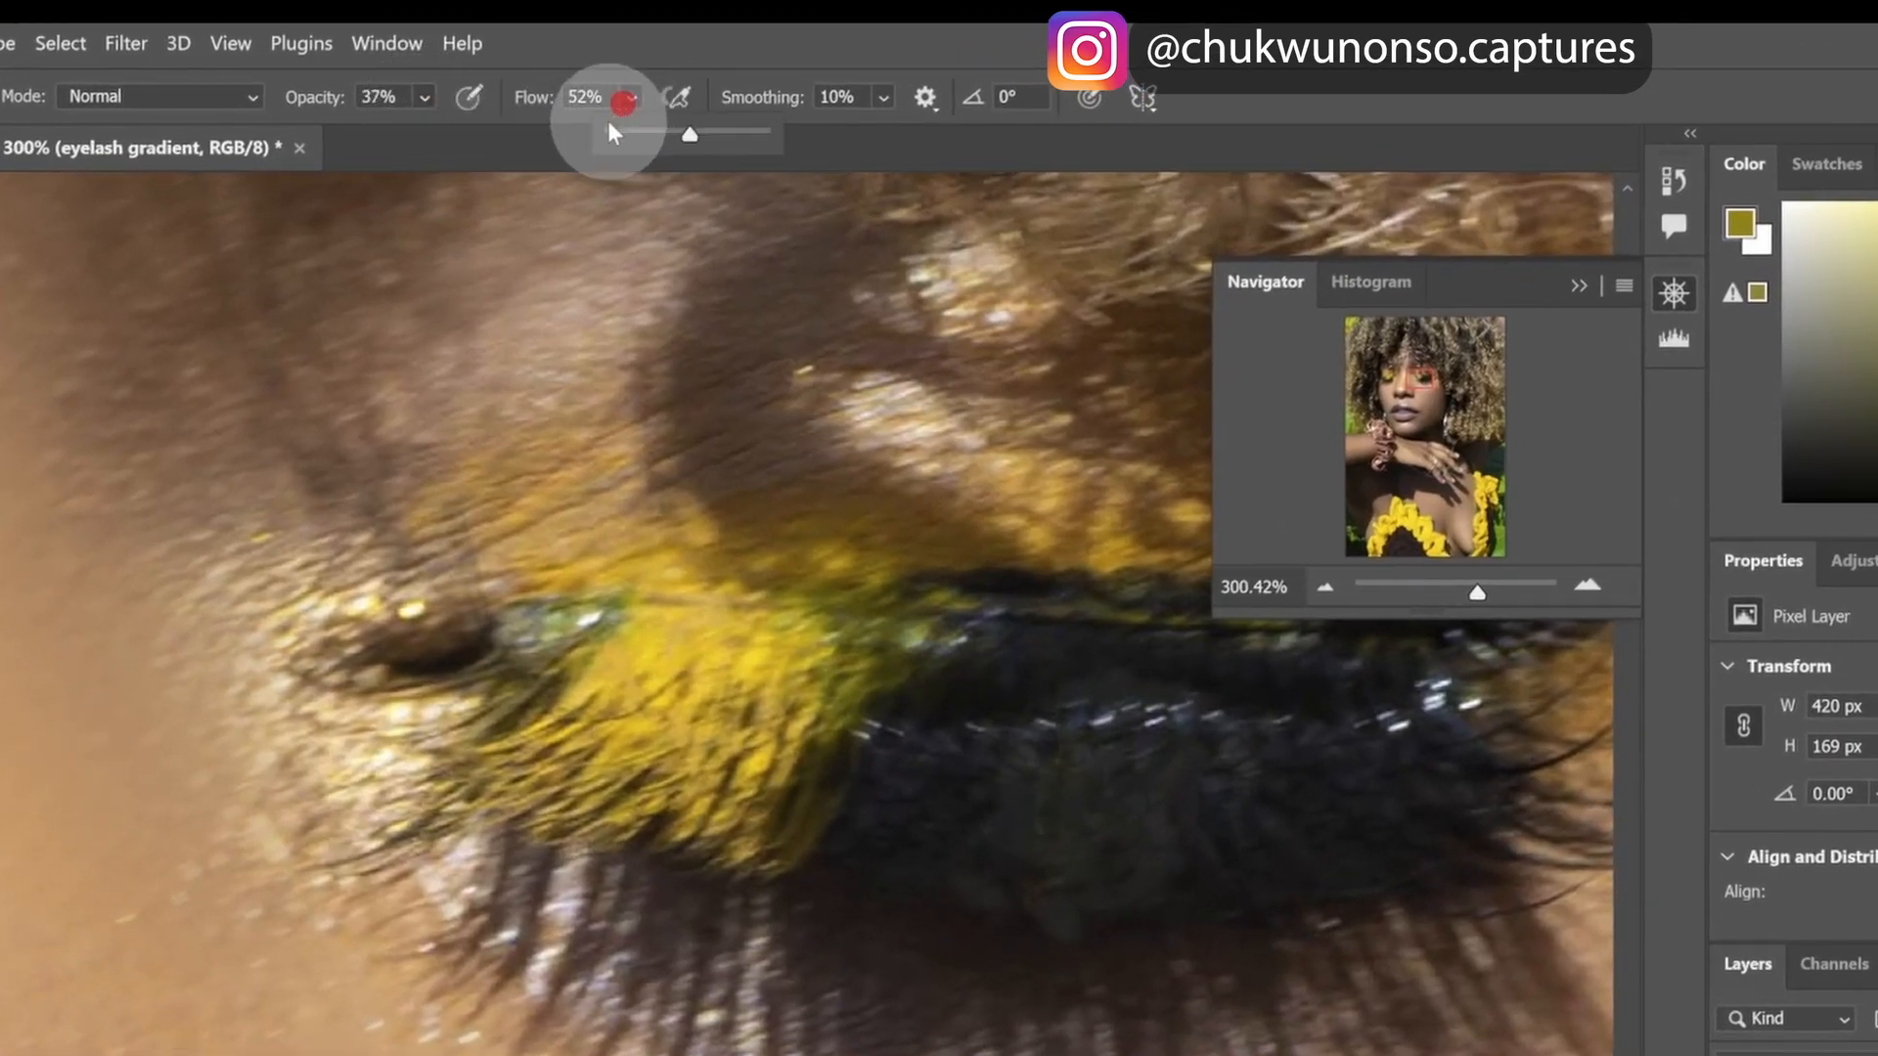
left_click_drag(648, 133, 643, 133)
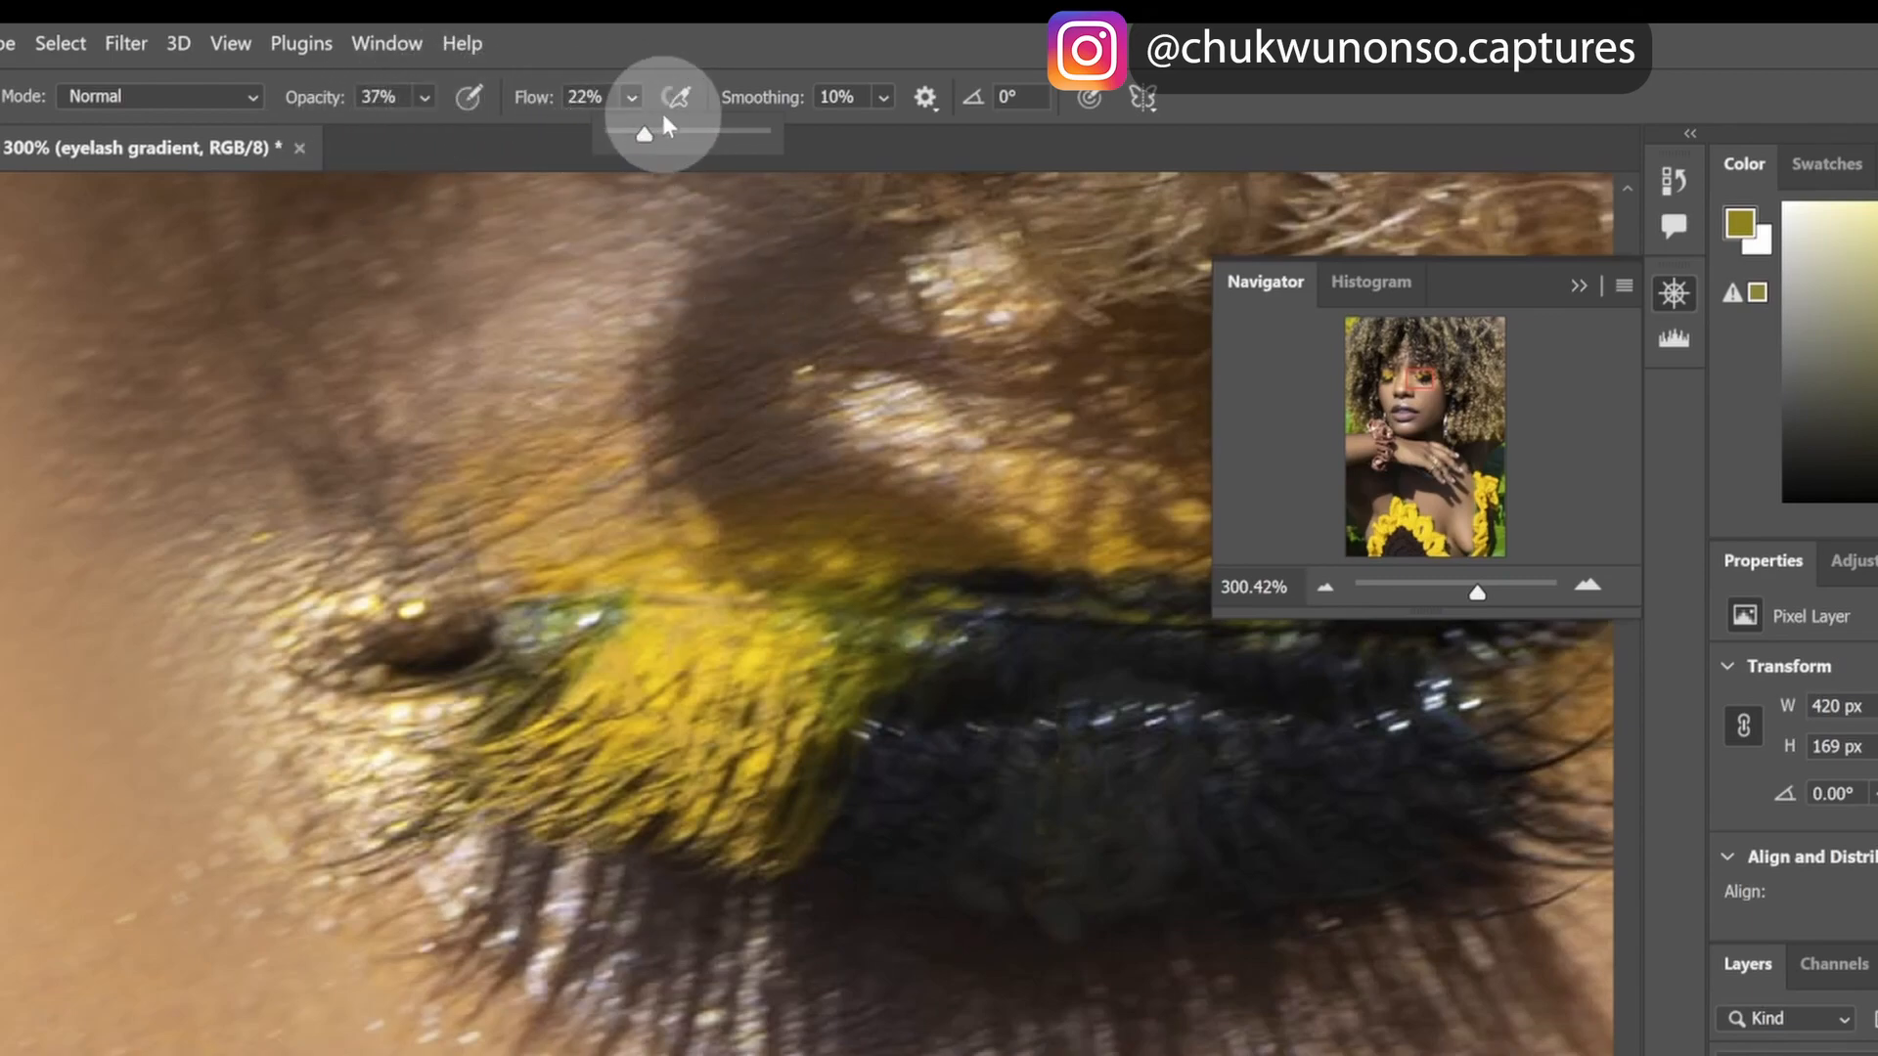
- Set the brush flow to 27% and paint thin olive-green strokes over the dark lashes beside the yellow patch
left_click_drag(648, 132, 653, 133)
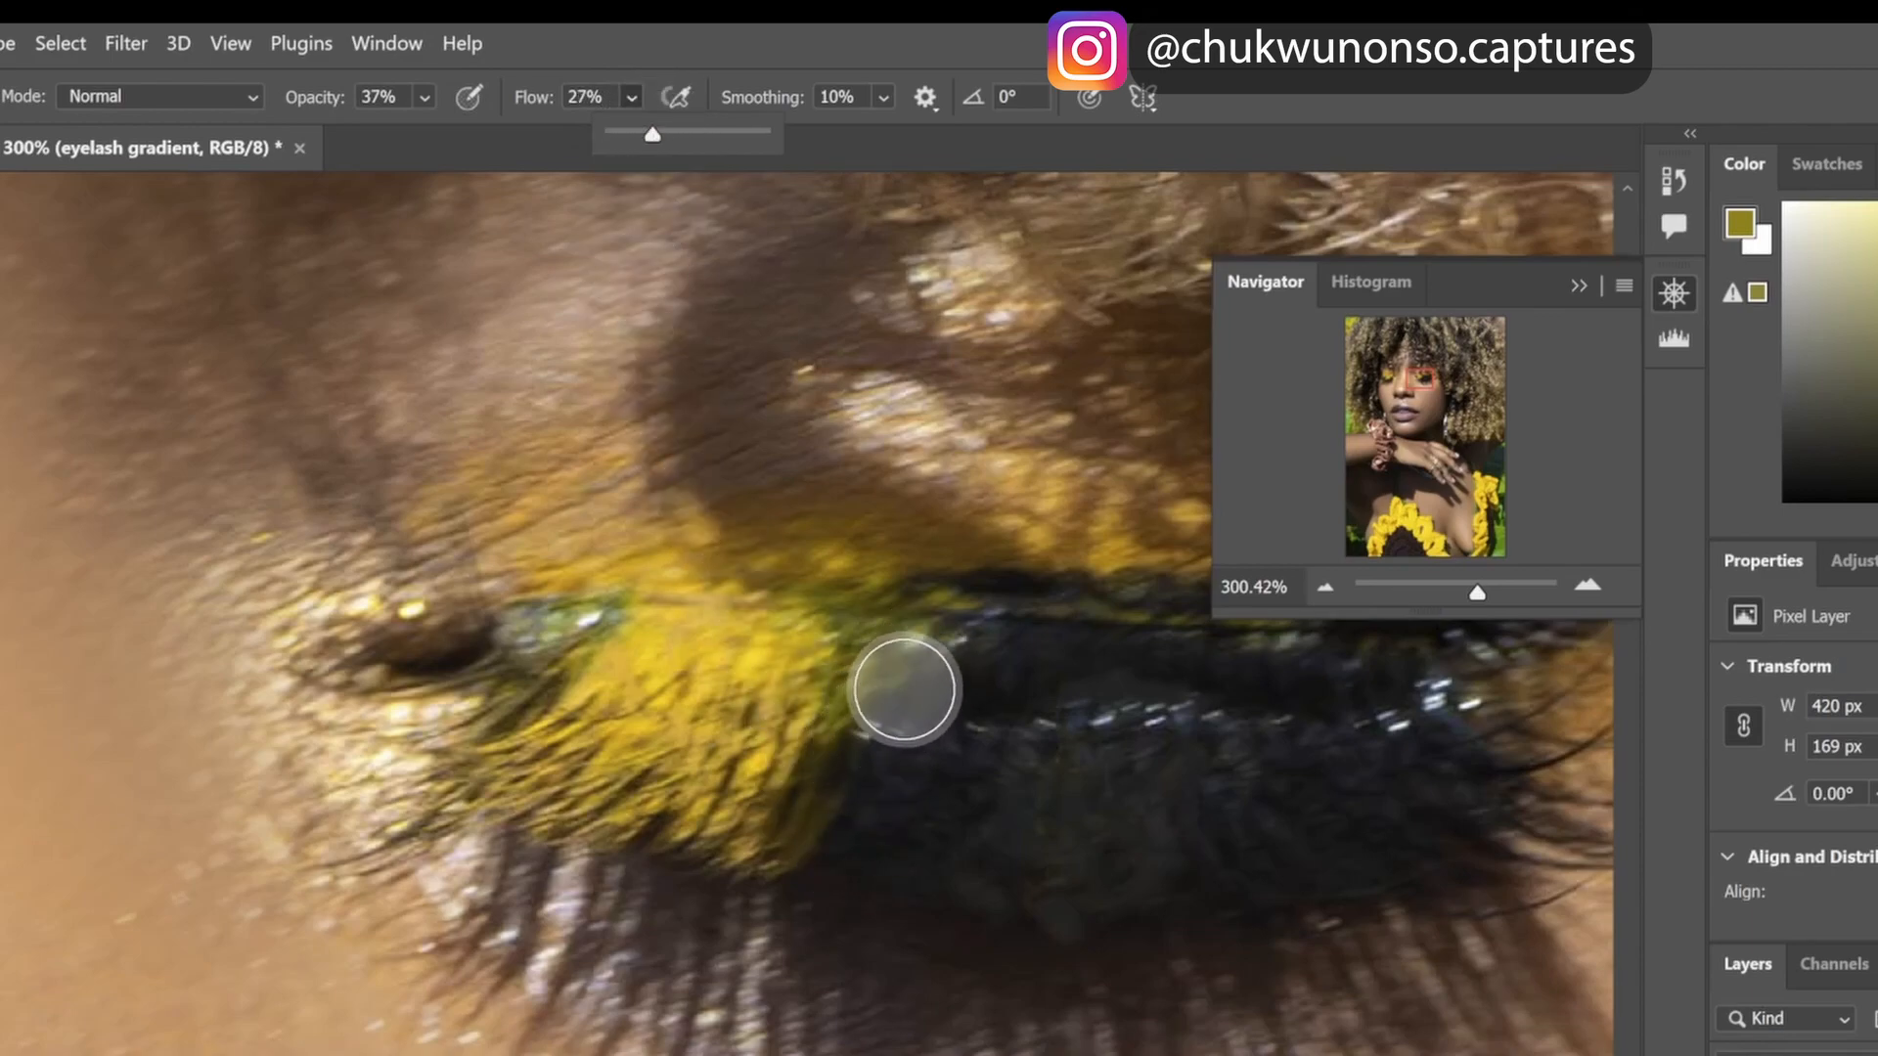
left_click(907, 689)
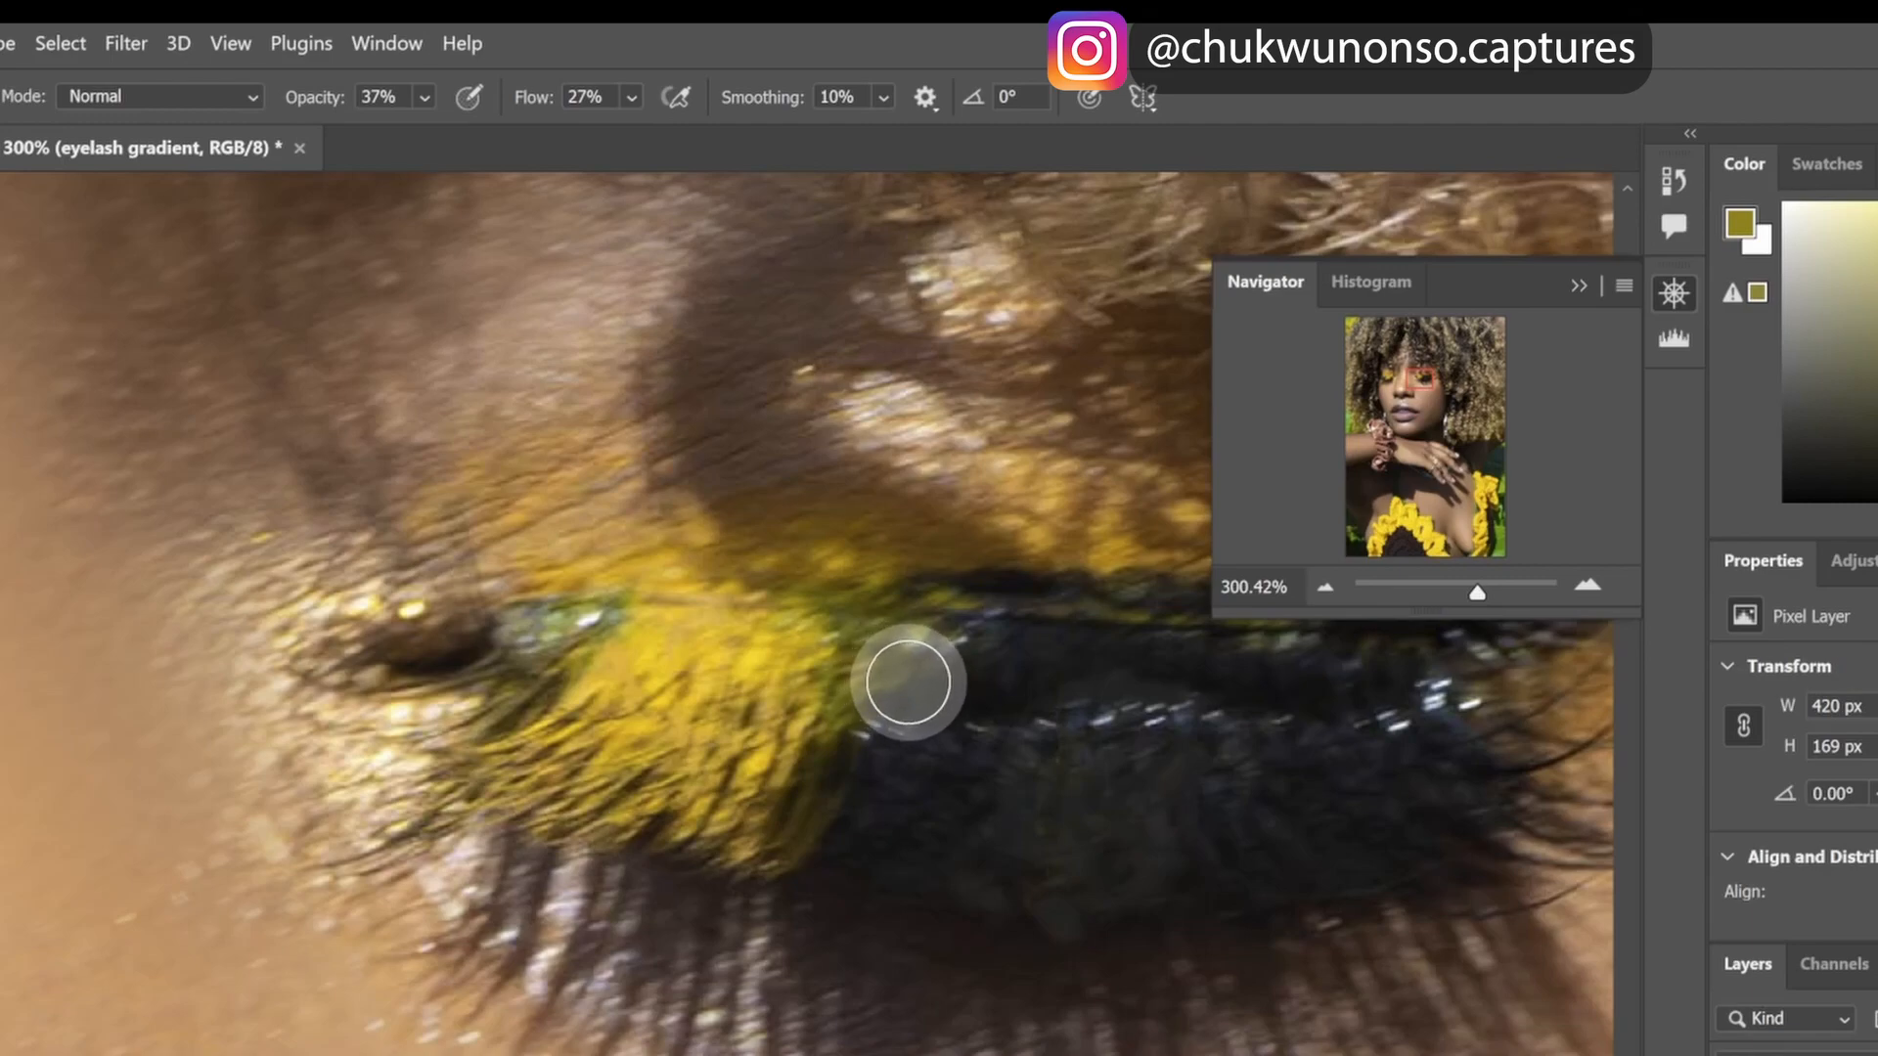
mouse_move(917, 682)
left_mouse_down()
mouse_move(885, 783)
mouse_move(936, 685)
mouse_move(909, 767)
mouse_move(954, 689)
mouse_move(910, 820)
mouse_move(942, 696)
left_mouse_up()
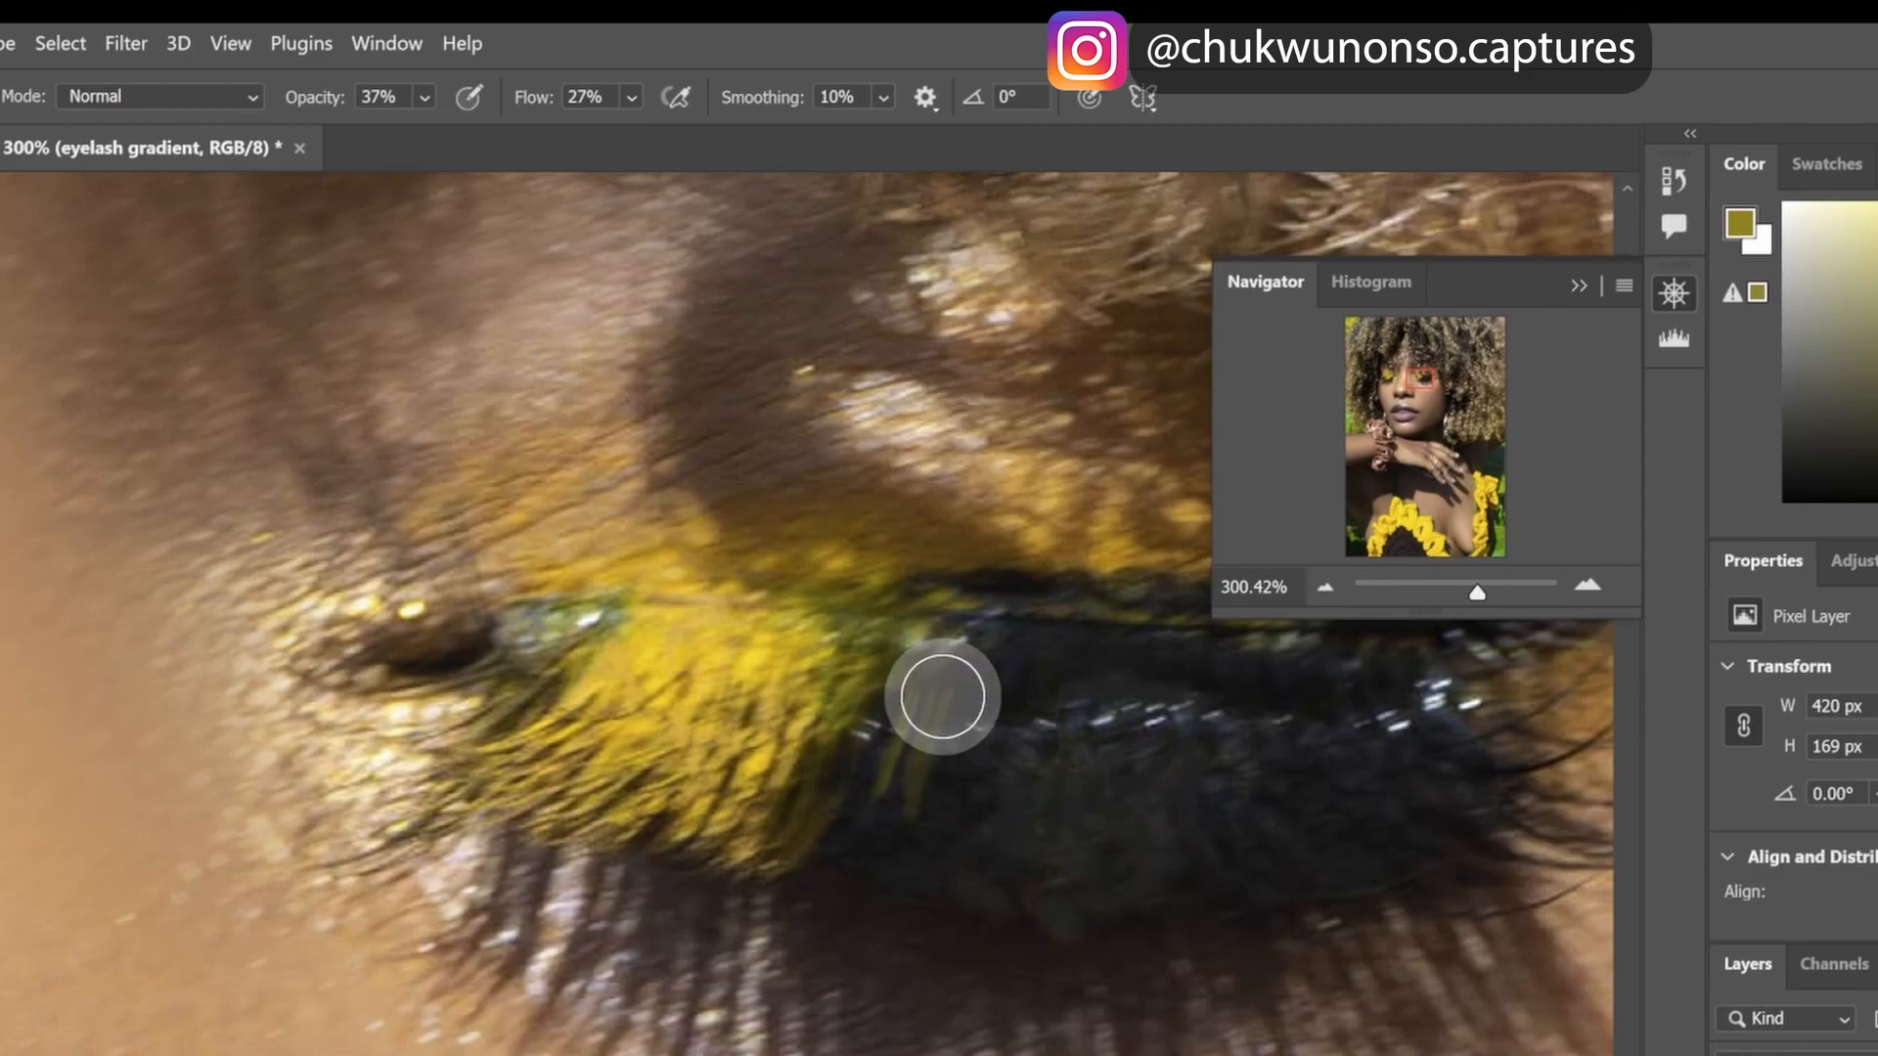
mouse_move(919, 745)
left_mouse_down()
mouse_move(956, 682)
mouse_move(909, 819)
mouse_move(953, 747)
mouse_move(974, 796)
mouse_move(1086, 743)
mouse_move(988, 731)
mouse_move(999, 692)
mouse_move(968, 780)
mouse_move(1029, 720)
mouse_move(995, 834)
mouse_move(1050, 723)
mouse_move(1035, 858)
mouse_move(1108, 793)
mouse_move(996, 672)
mouse_move(971, 741)
mouse_move(966, 673)
mouse_move(942, 736)
mouse_move(959, 669)
mouse_move(892, 855)
mouse_move(1028, 674)
mouse_move(1023, 754)
mouse_move(1058, 700)
mouse_move(1080, 707)
mouse_move(1038, 870)
mouse_move(1013, 809)
mouse_move(985, 848)
mouse_move(968, 801)
mouse_move(938, 801)
mouse_move(910, 839)
mouse_move(899, 790)
mouse_move(871, 860)
mouse_move(880, 799)
mouse_move(854, 843)
mouse_move(858, 776)
mouse_move(833, 812)
mouse_move(862, 716)
mouse_move(840, 801)
mouse_move(866, 720)
mouse_move(886, 742)
mouse_move(882, 869)
left_mouse_up()
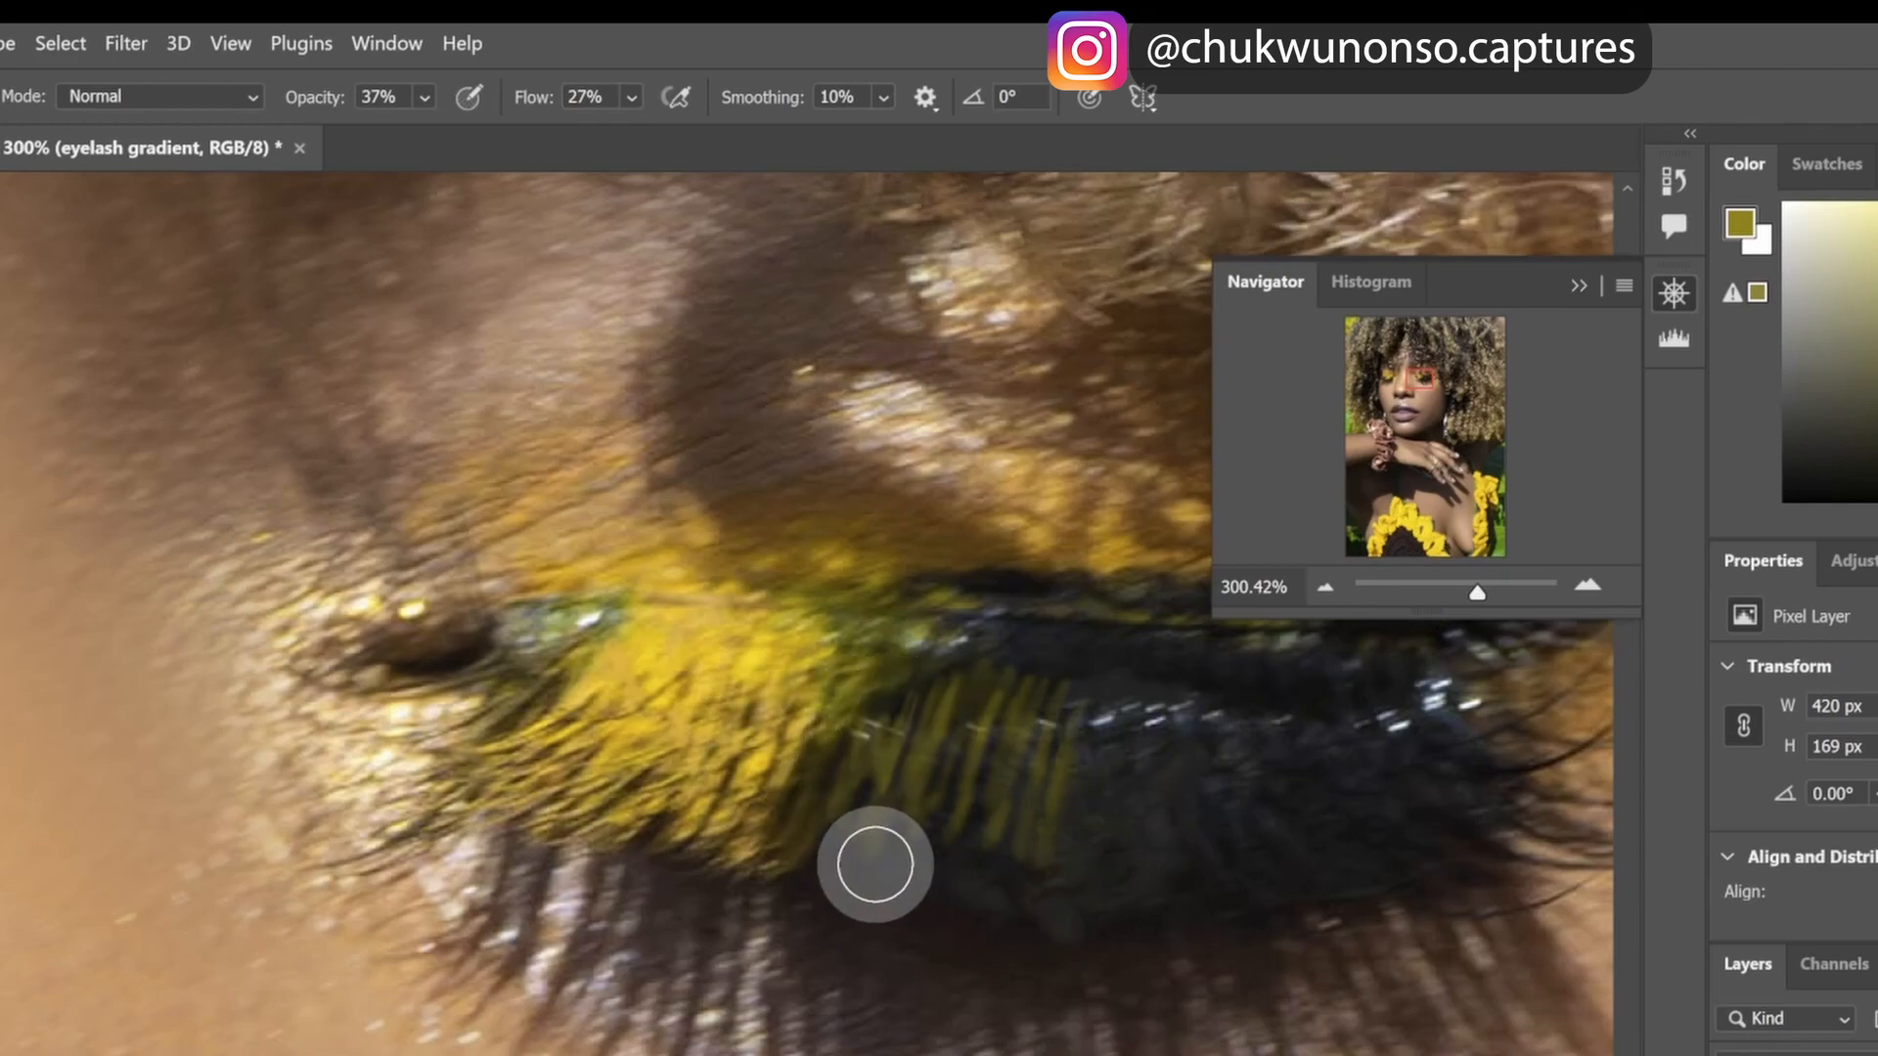
left_click_drag(906, 696, 853, 882)
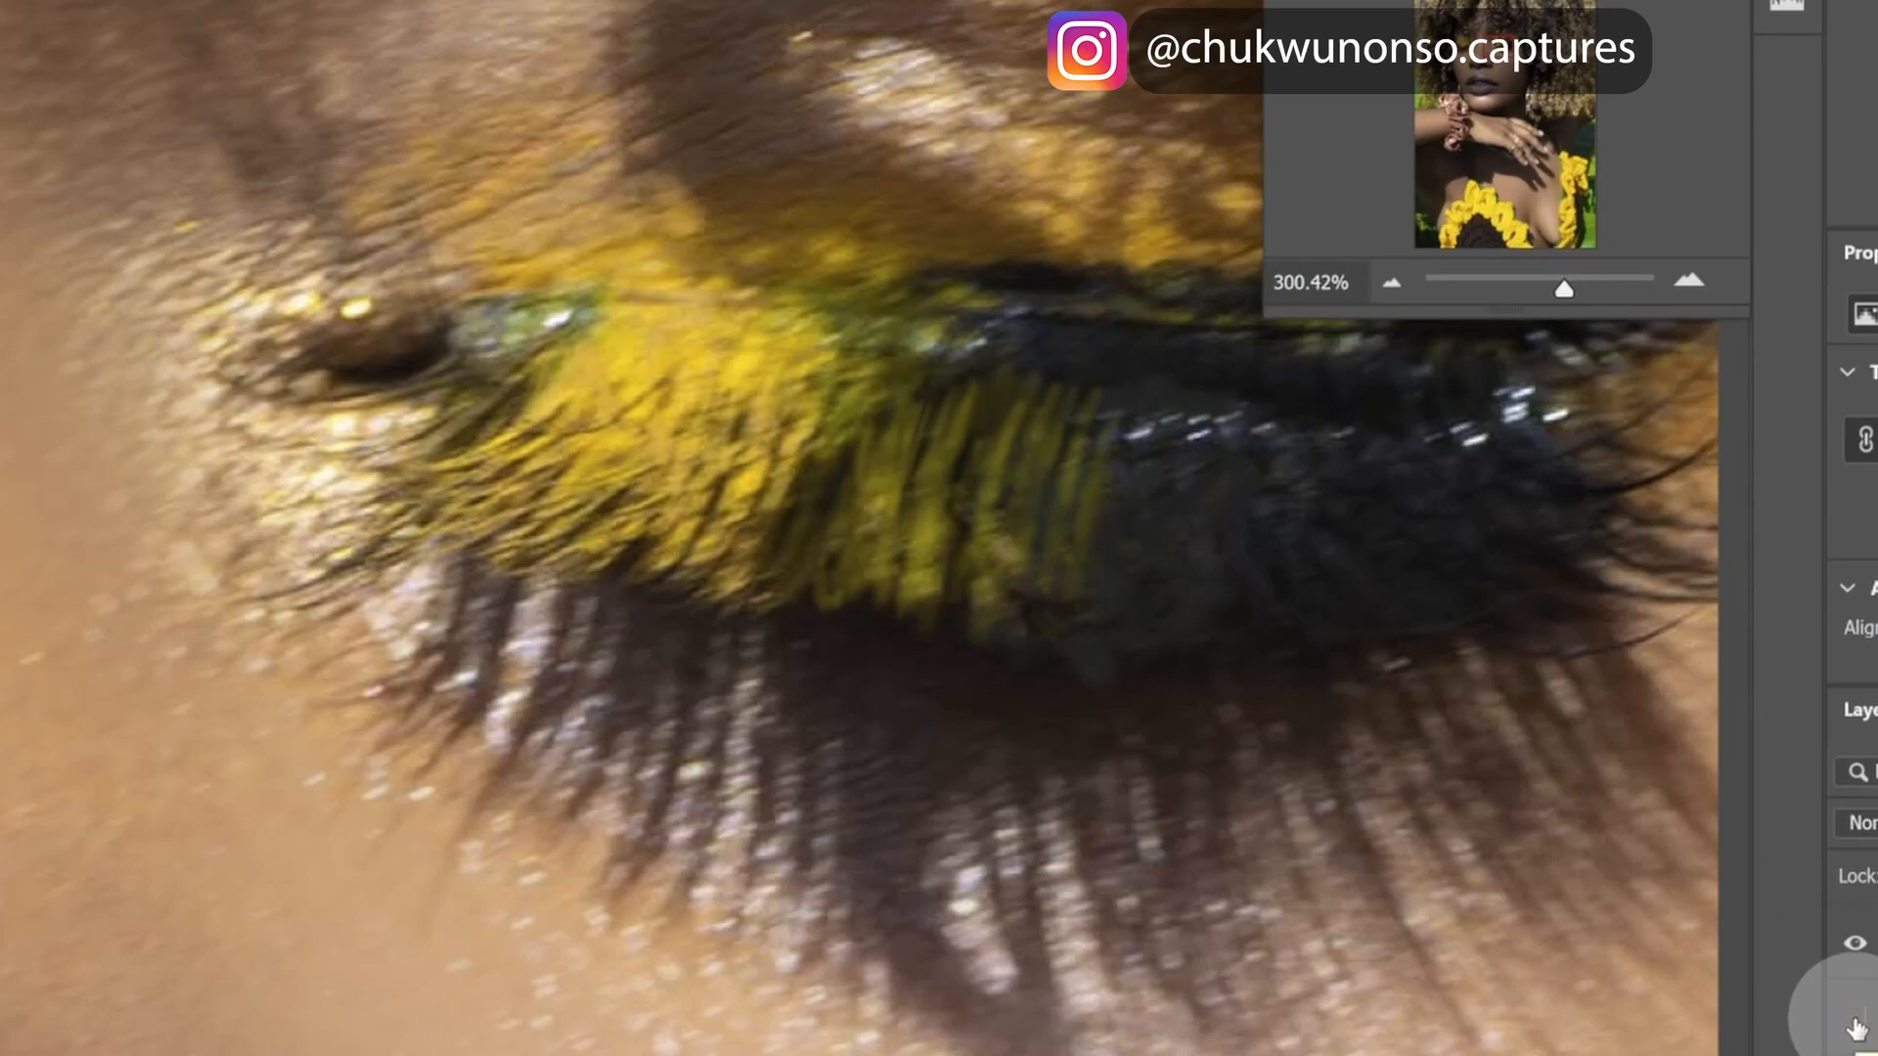
- Check the painted layer in isolation and extend the olive-green strokes from the lash line down to the lash tips
left_click(1855, 1022, "alt")
left_click(1854, 1019, "alt")
left_click_drag(1565, 287, 1568, 286)
mouse_move(1051, 489)
left_mouse_down()
mouse_move(890, 601)
mouse_move(1027, 585)
left_mouse_up()
mouse_move(1096, 421)
left_mouse_down()
mouse_move(1118, 301)
mouse_move(1090, 635)
left_mouse_up()
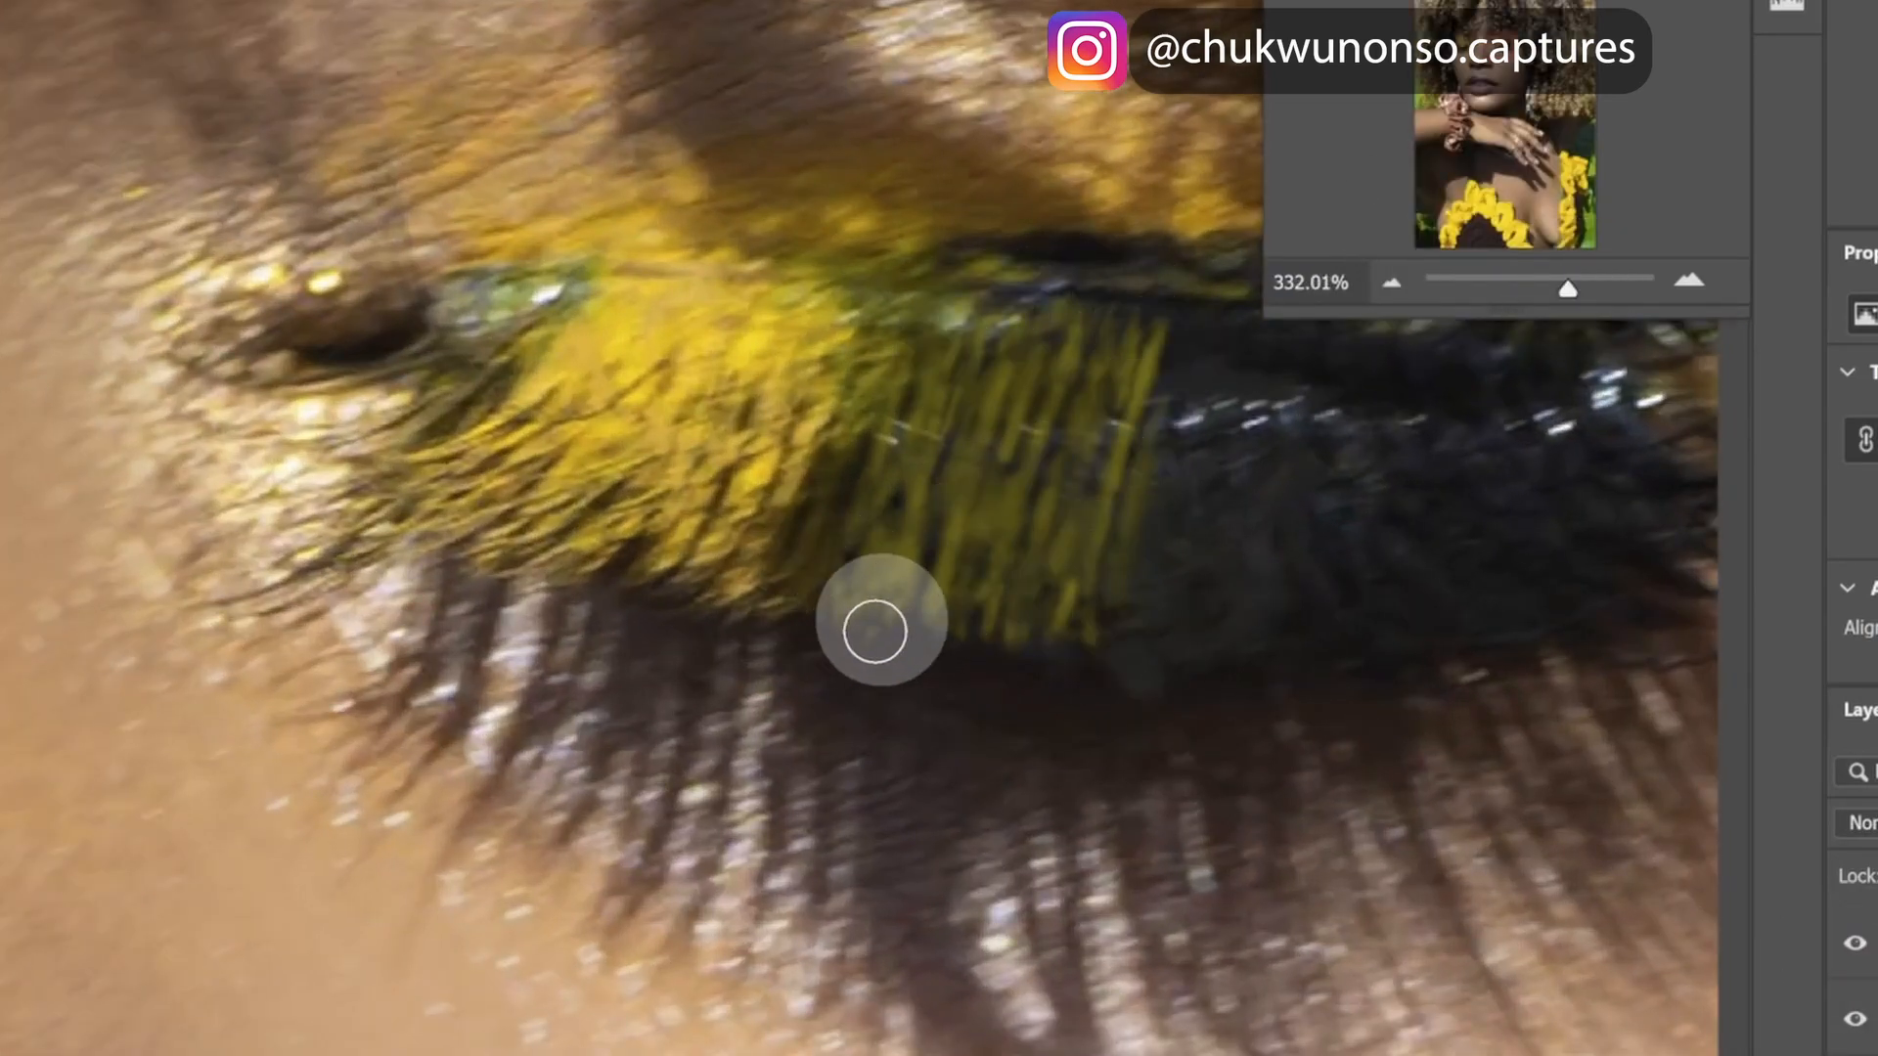
left_click_drag(876, 631, 851, 509)
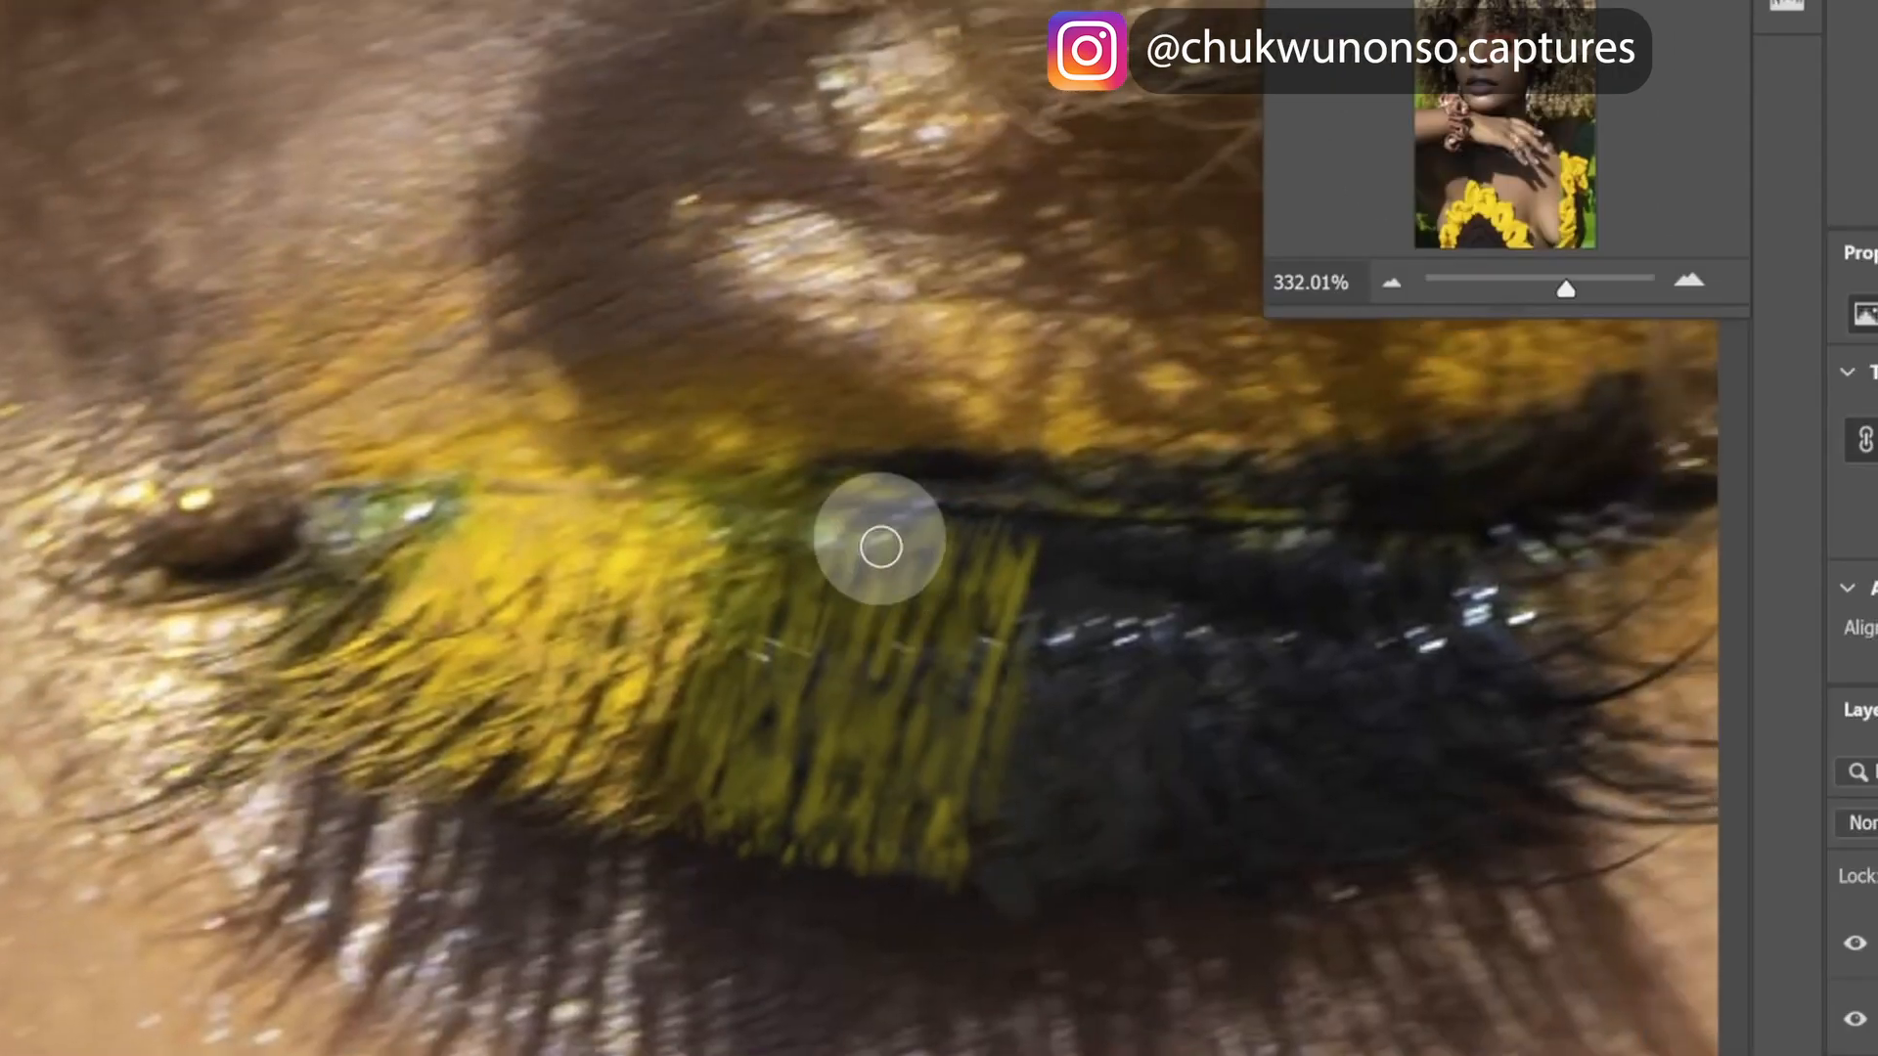
left_click_drag(986, 859, 1039, 543)
left_click_drag(1012, 660, 993, 839)
- Compare the green section with the other eye's lashes and add more olive-green strokes near its border with the black lashes
scroll(861, 548, "down", 3)
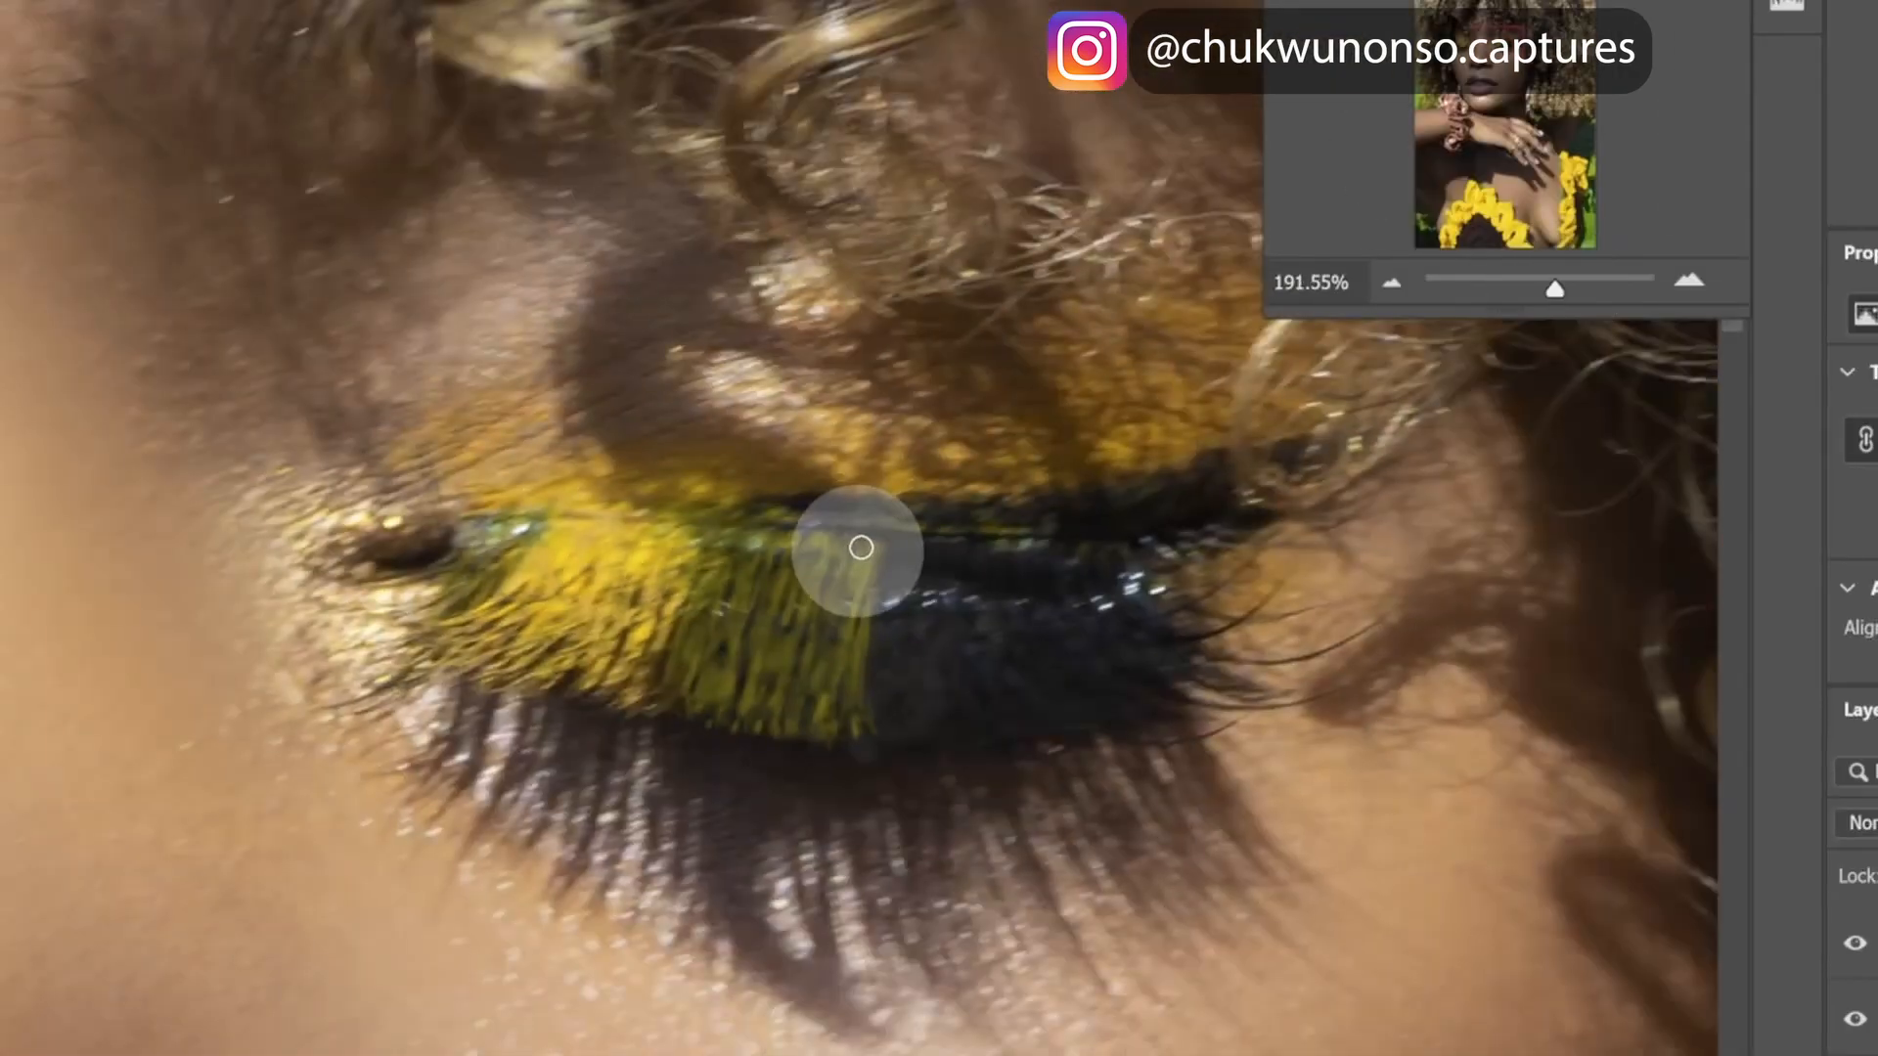
scroll(861, 548, "up", 4)
left_click_drag(917, 724, 872, 890)
scroll(419, 648, "down", 5)
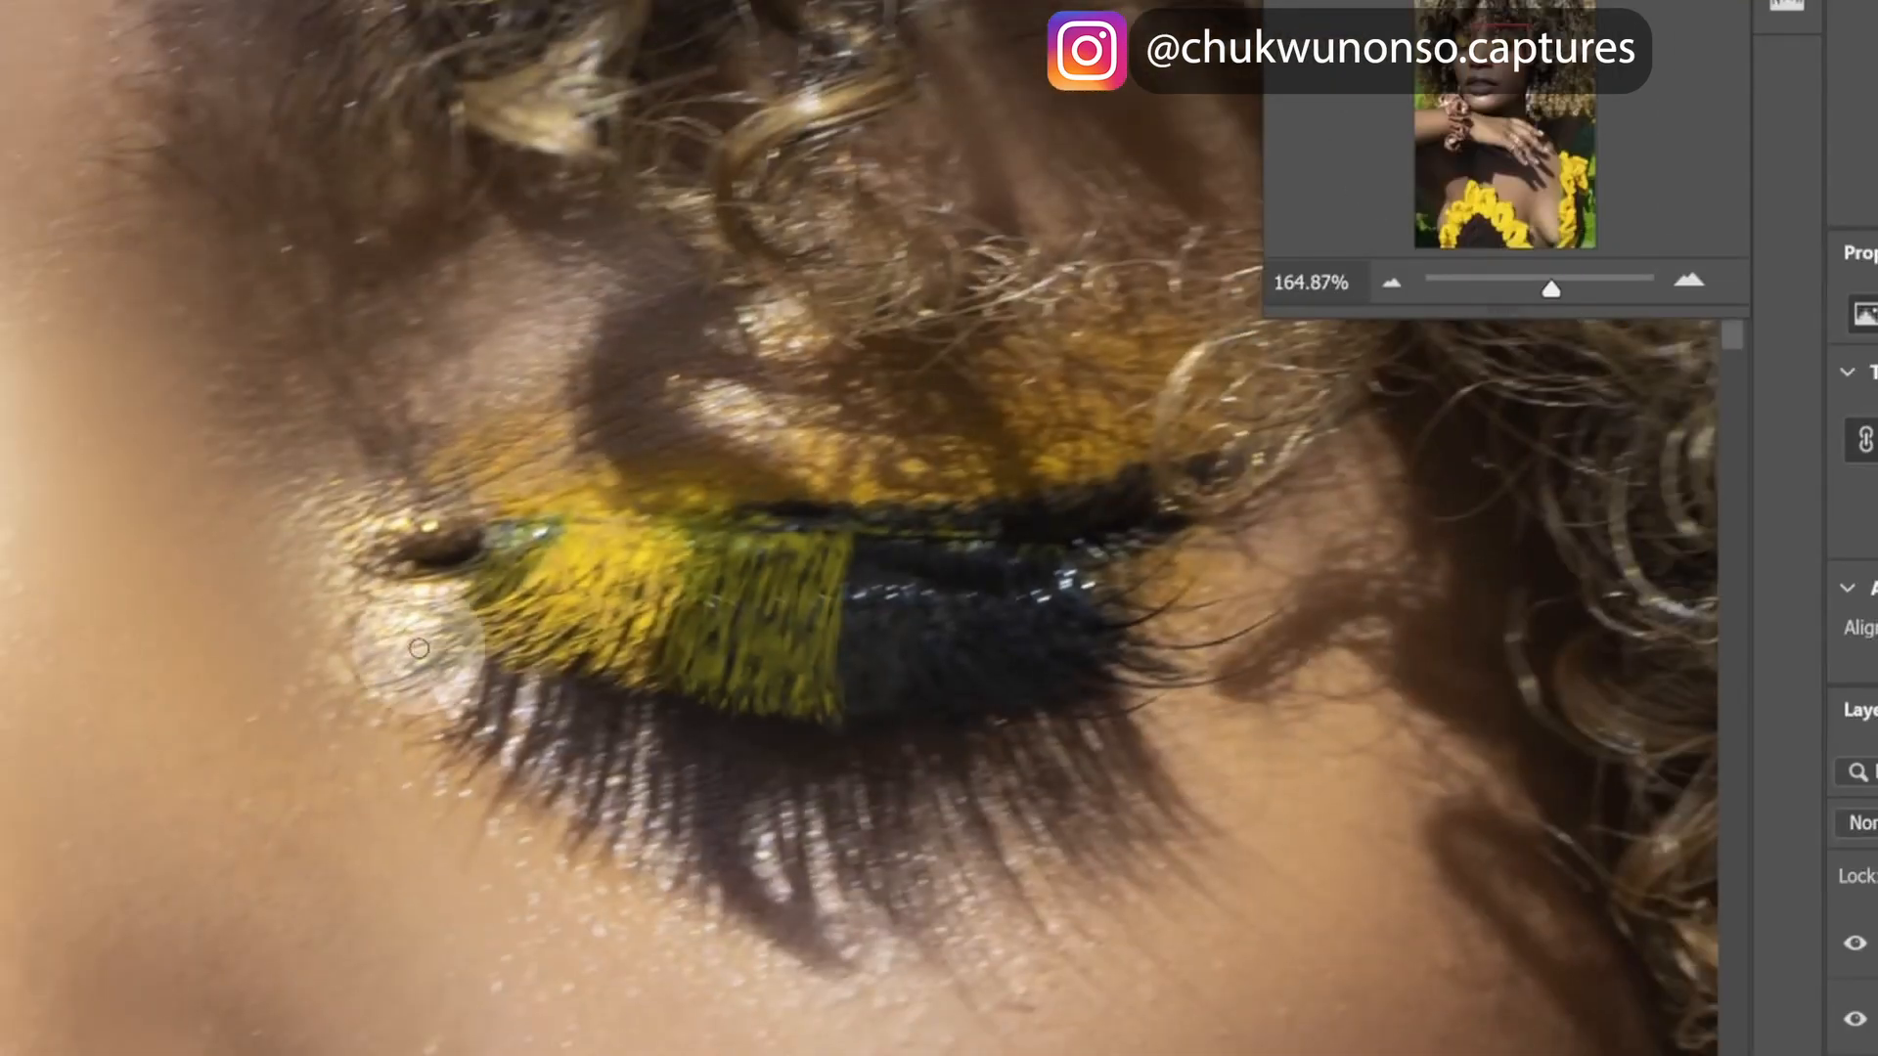
left_click_drag(239, 684, 414, 793)
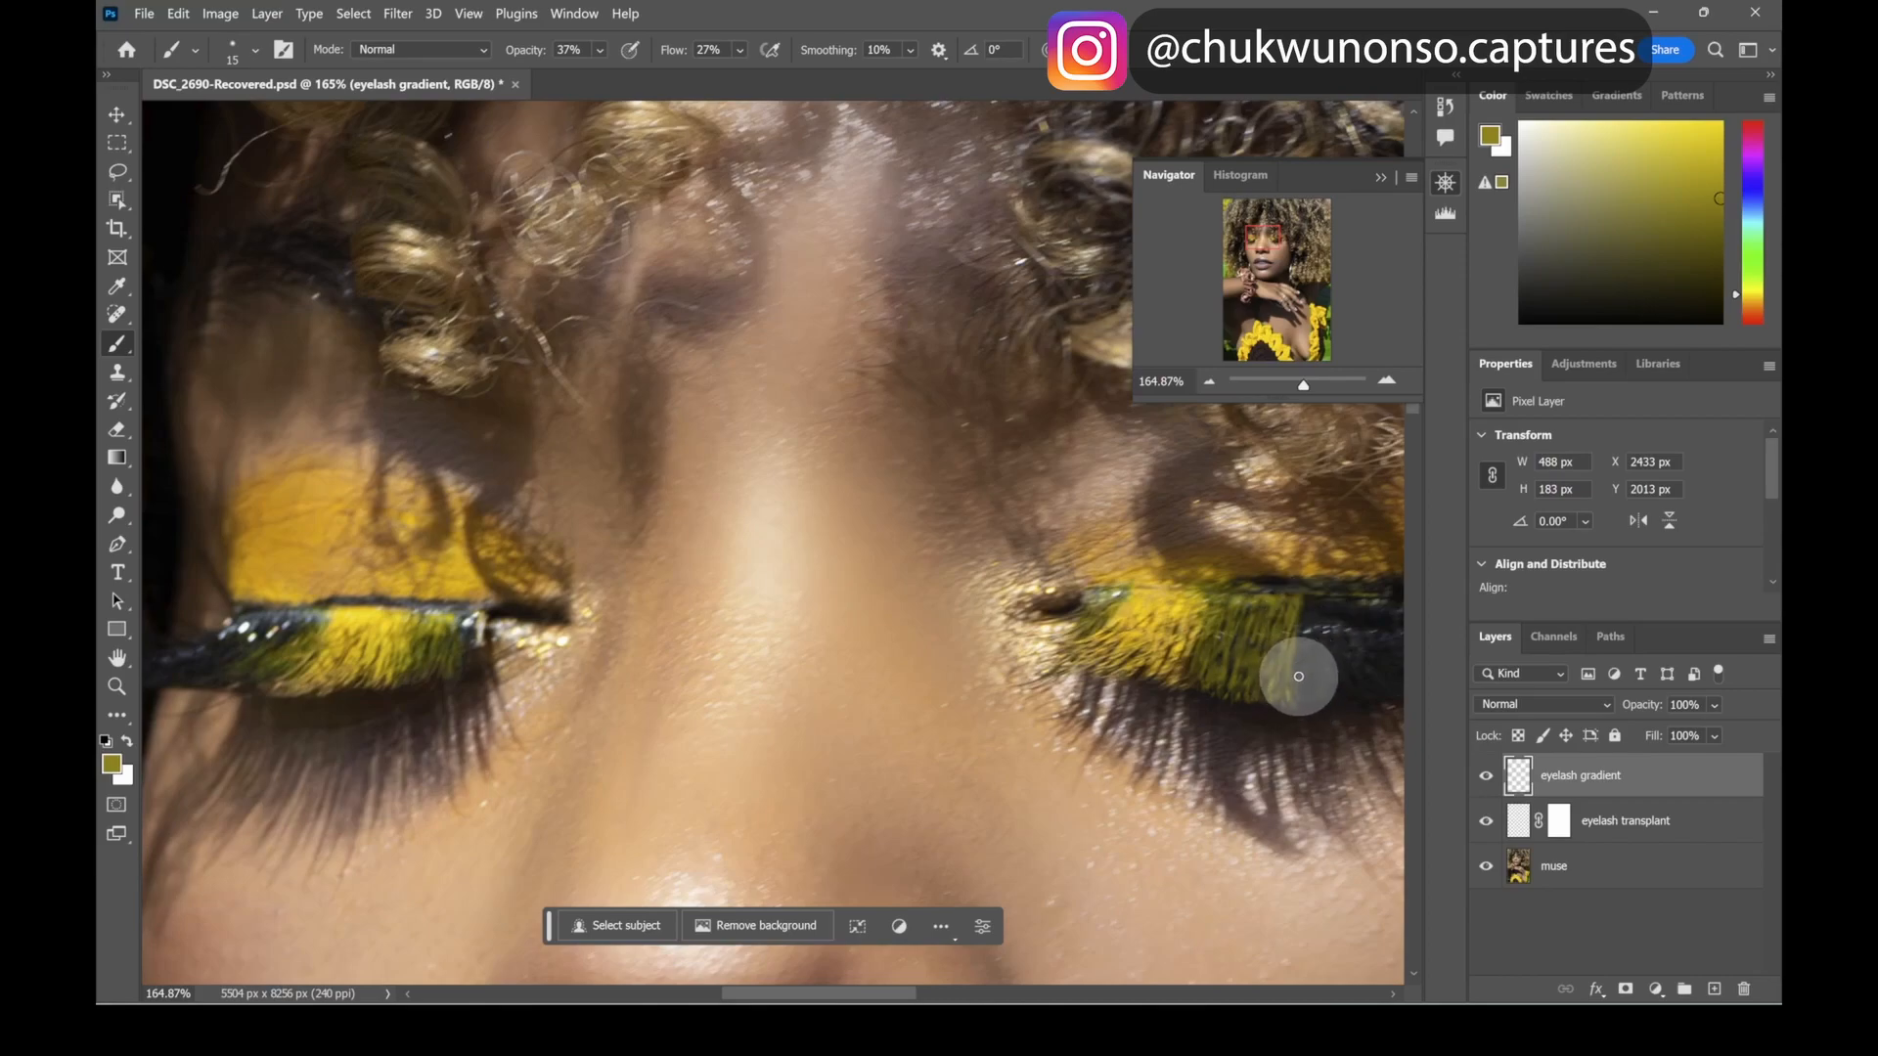
key("ctrl+plus")
key("ctrl+plus")
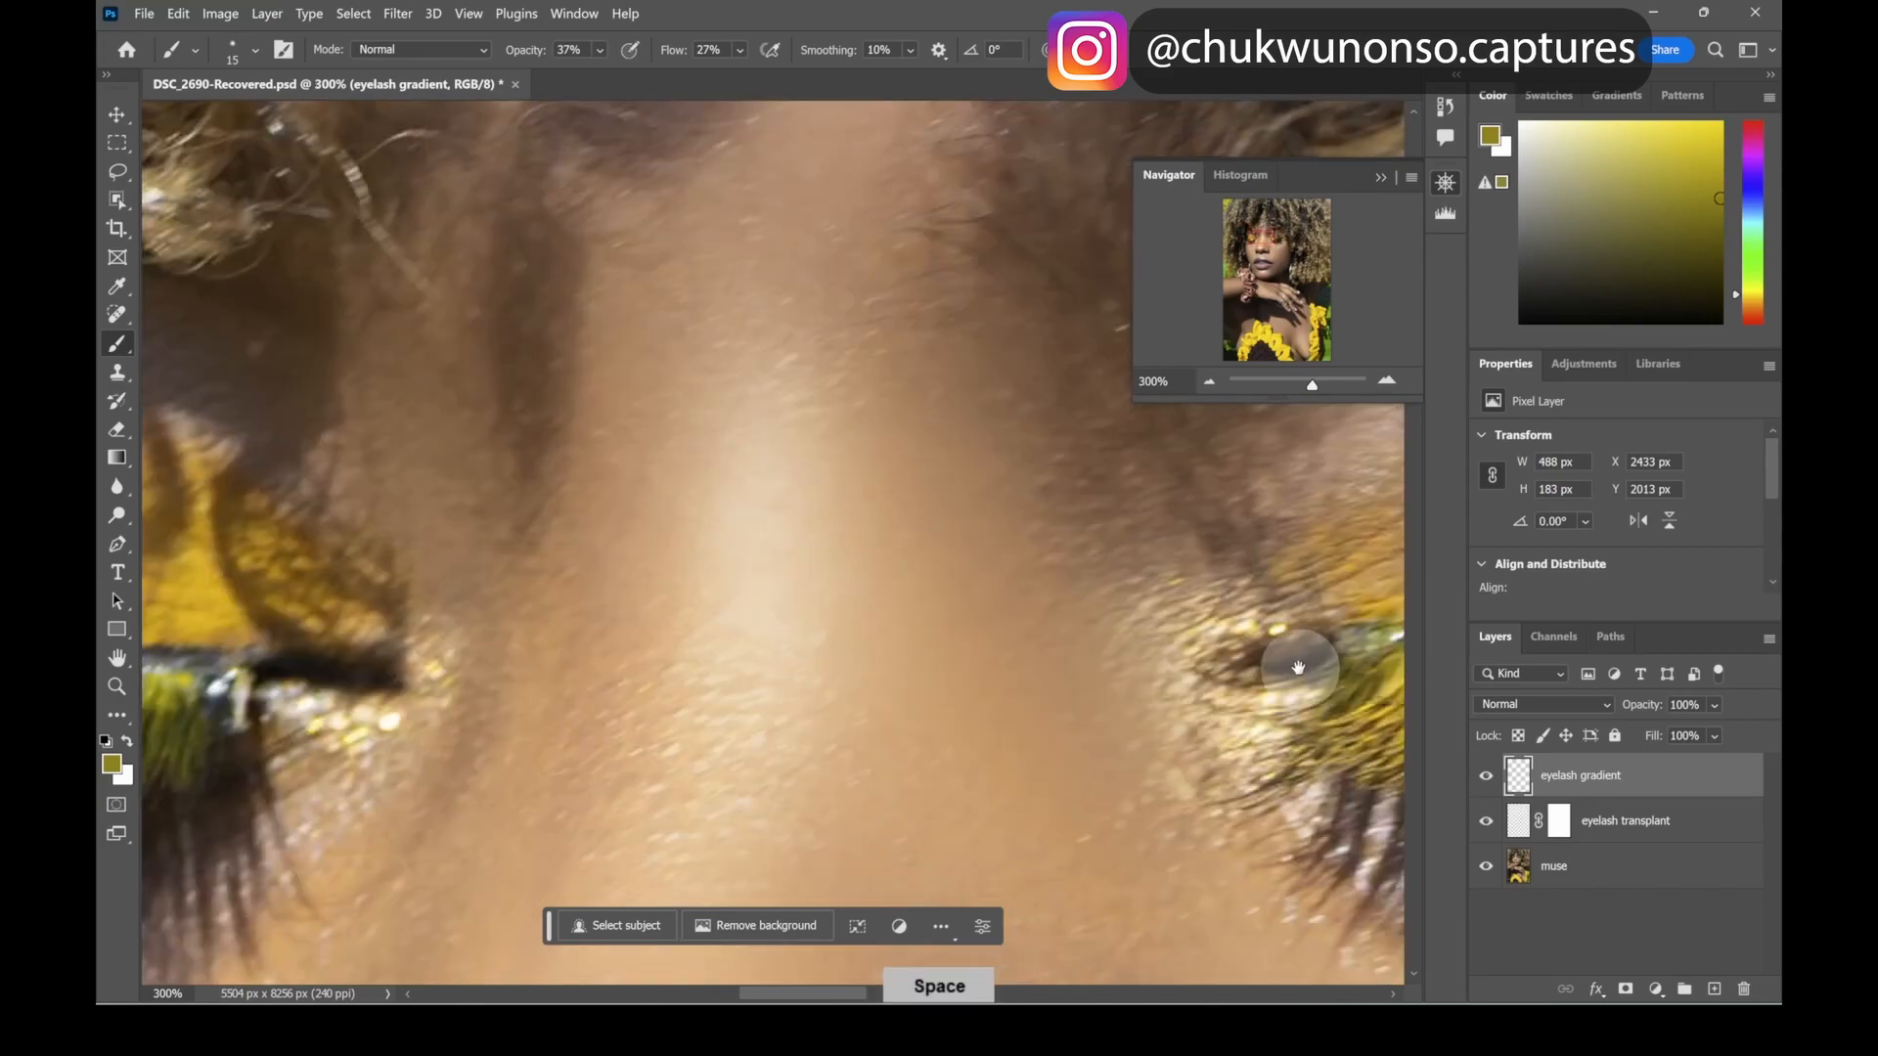
left_click_drag(1298, 668, 675, 562)
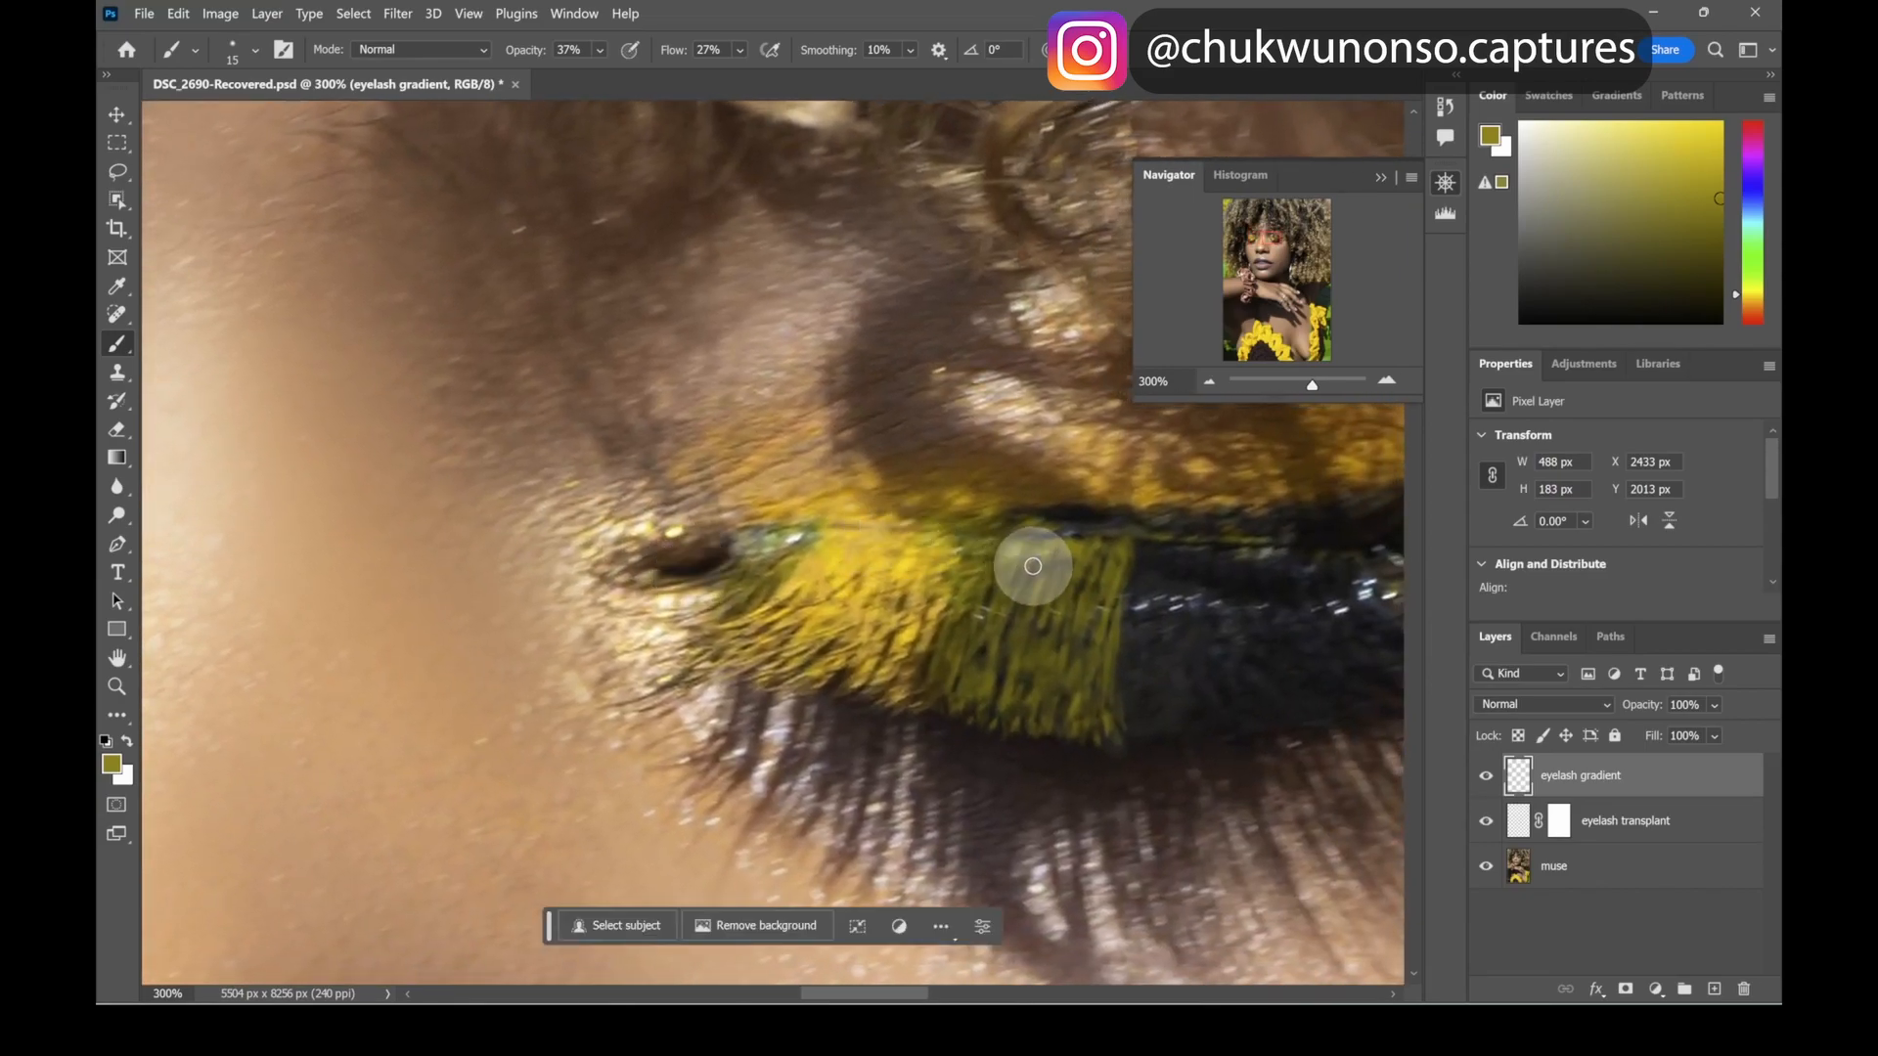
mouse_move(1073, 602)
left_mouse_down()
mouse_move(1059, 698)
mouse_move(1092, 587)
mouse_move(1081, 701)
mouse_move(1084, 609)
mouse_move(1050, 627)
mouse_move(1017, 585)
mouse_move(960, 647)
mouse_move(1035, 710)
mouse_move(1092, 591)
mouse_move(1050, 563)
mouse_move(1115, 593)
mouse_move(1150, 560)
mouse_move(1123, 638)
left_mouse_up()
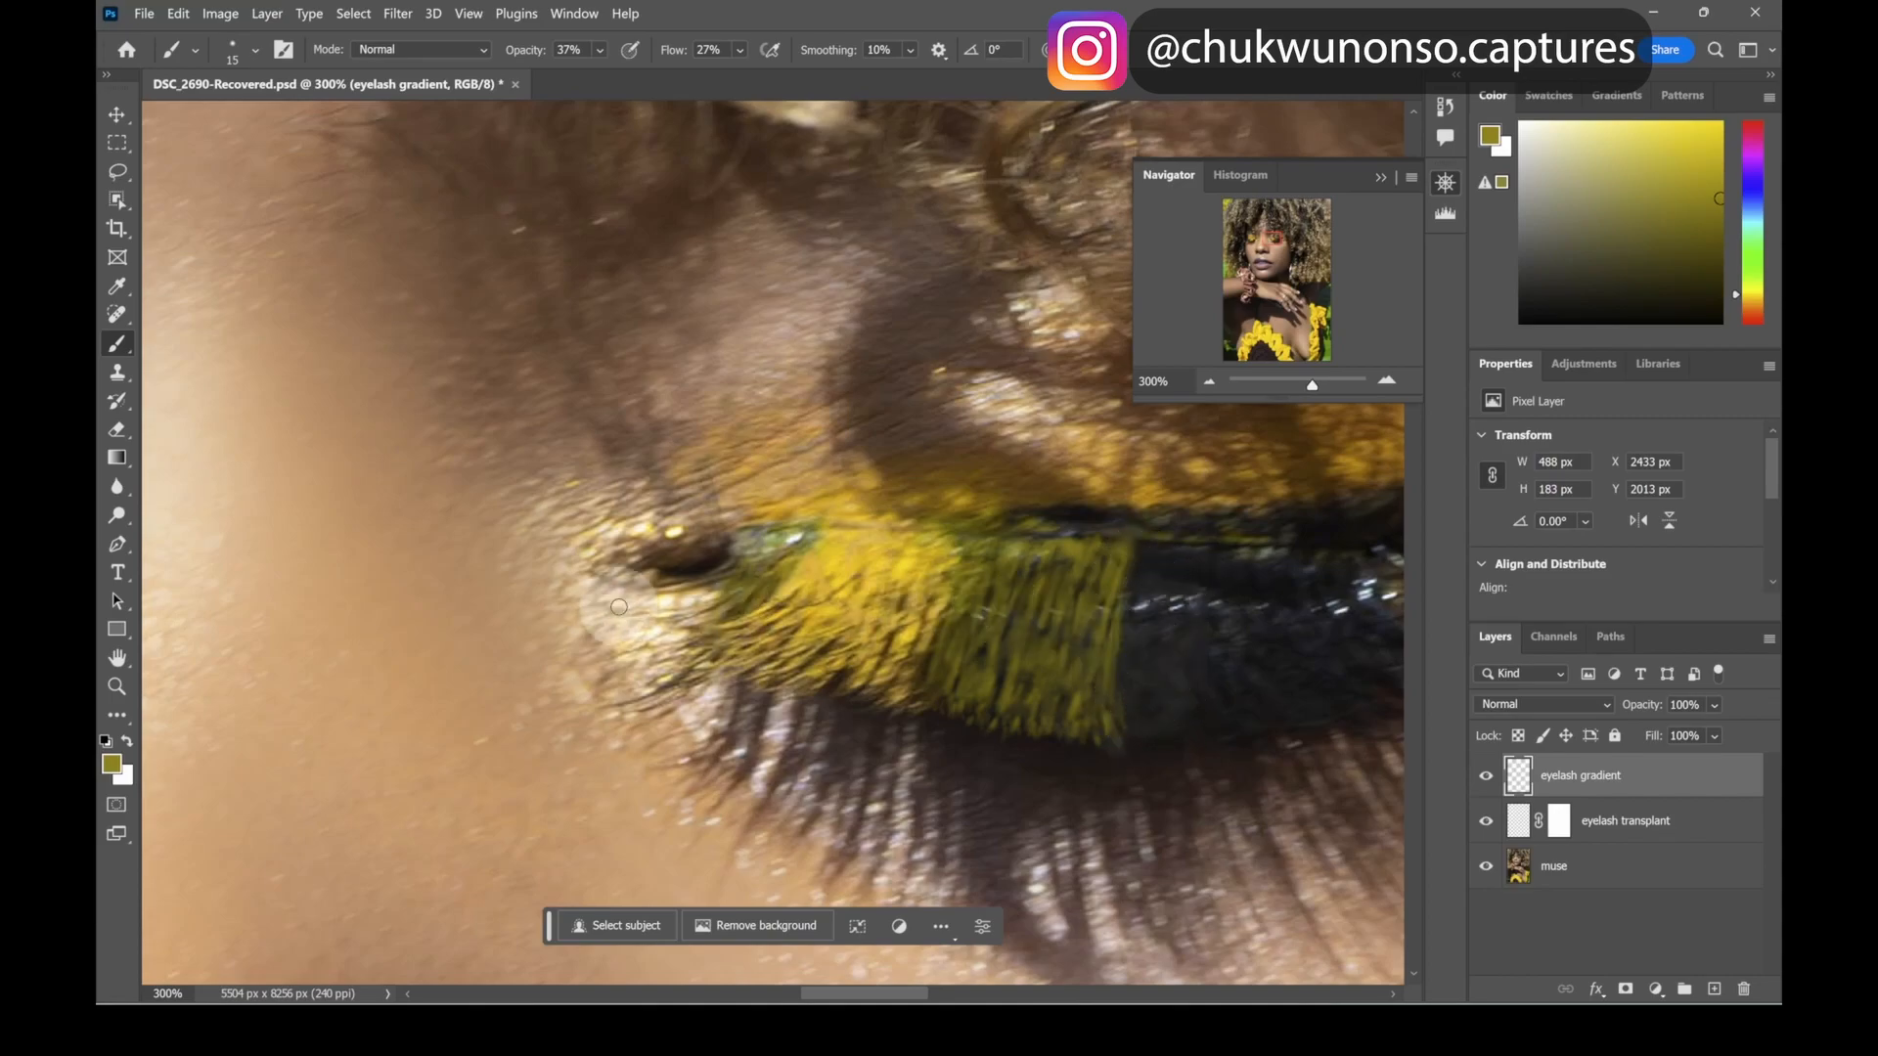
- Sample a darker olive-green brush colour from the green lashes near the inner corner of the other eye
key("ctrl+minus")
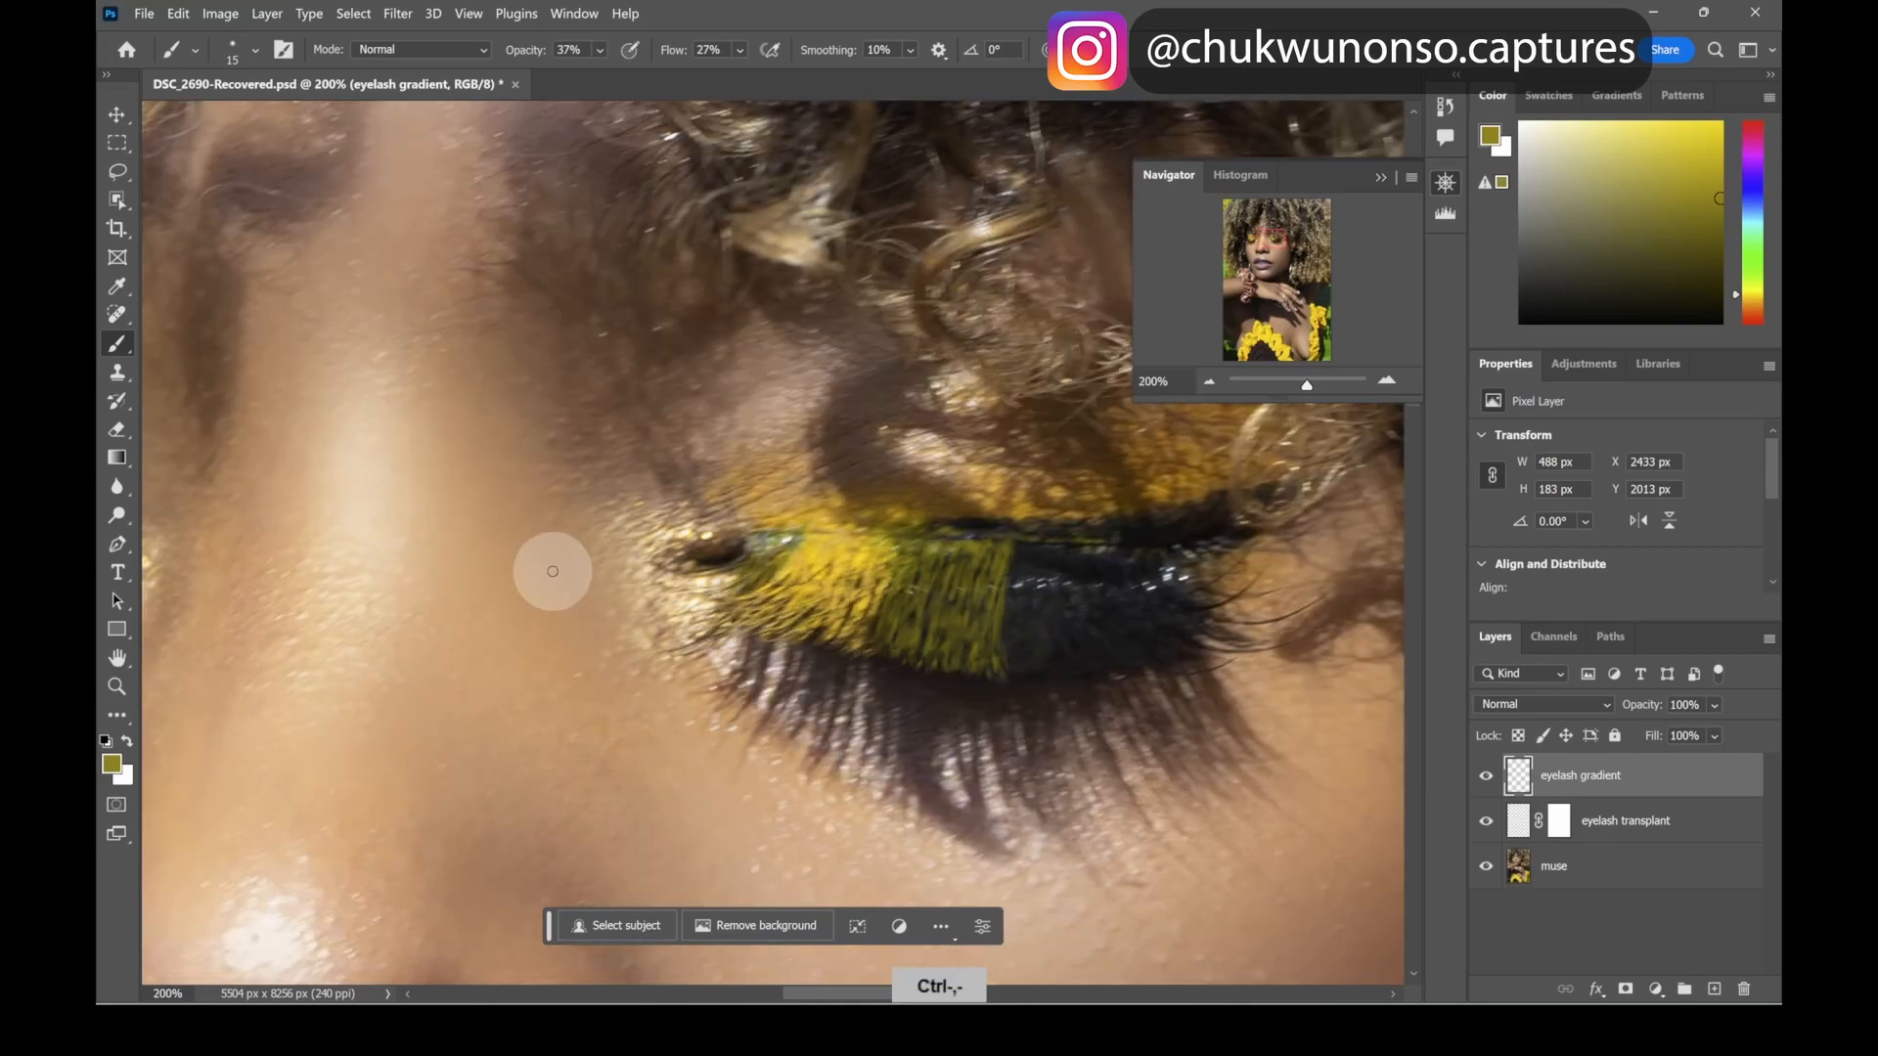
key("space")
left_click_drag(487, 624, 1052, 689)
left_click_drag(506, 624, 686, 579)
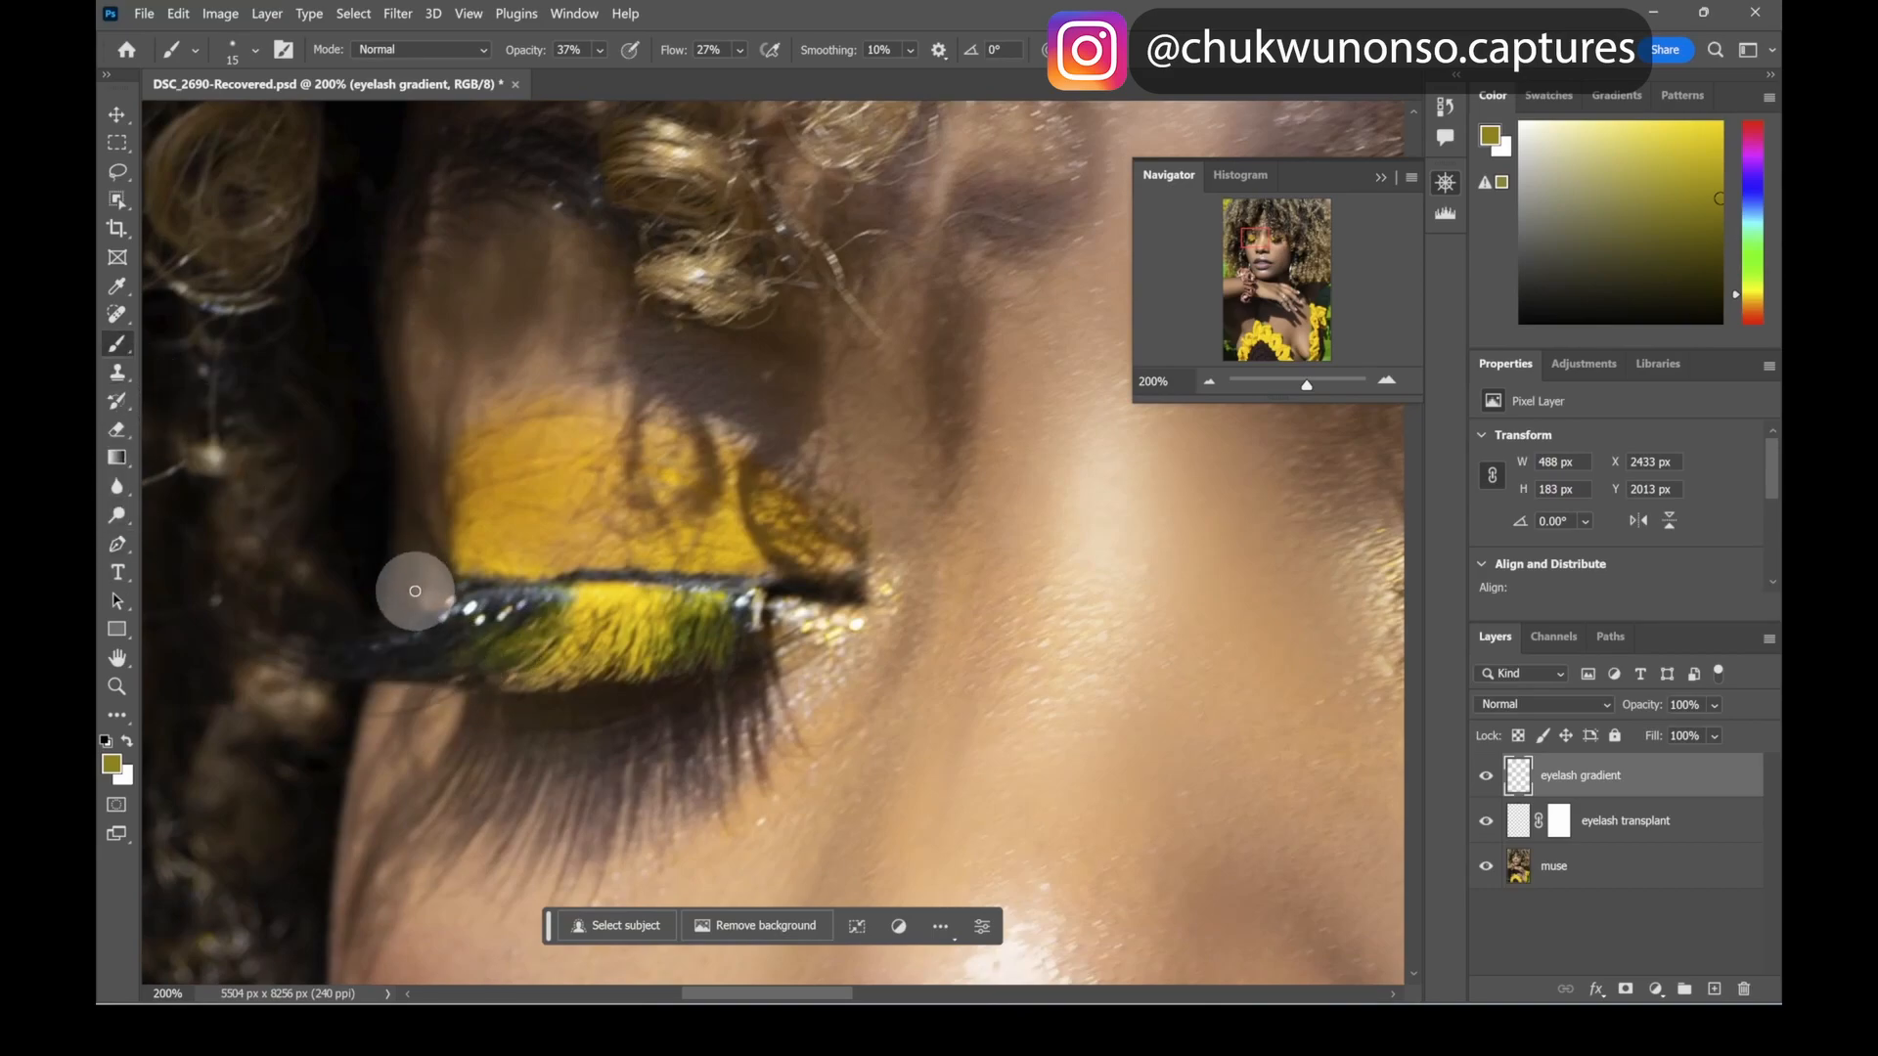
key("alt")
left_click(489, 634, "alt")
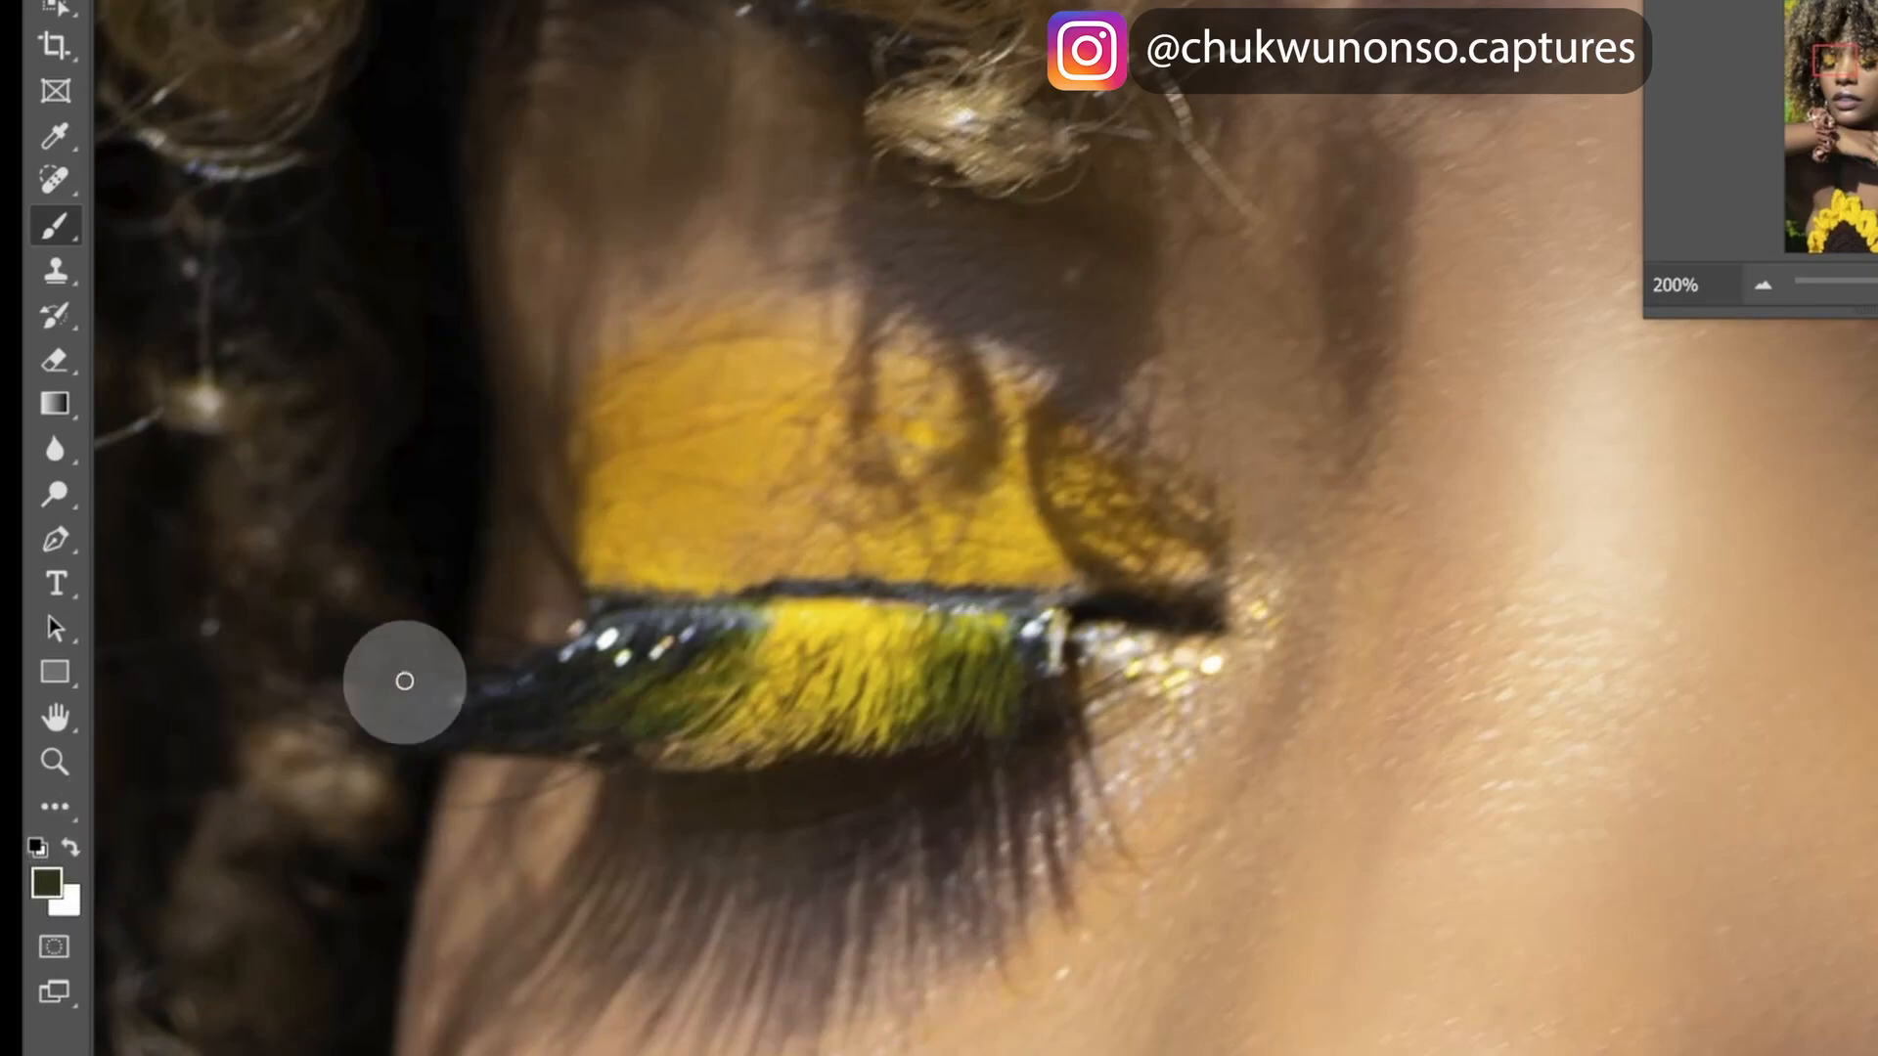
left_click(618, 706, "alt")
left_click_drag(611, 718, 993, 712)
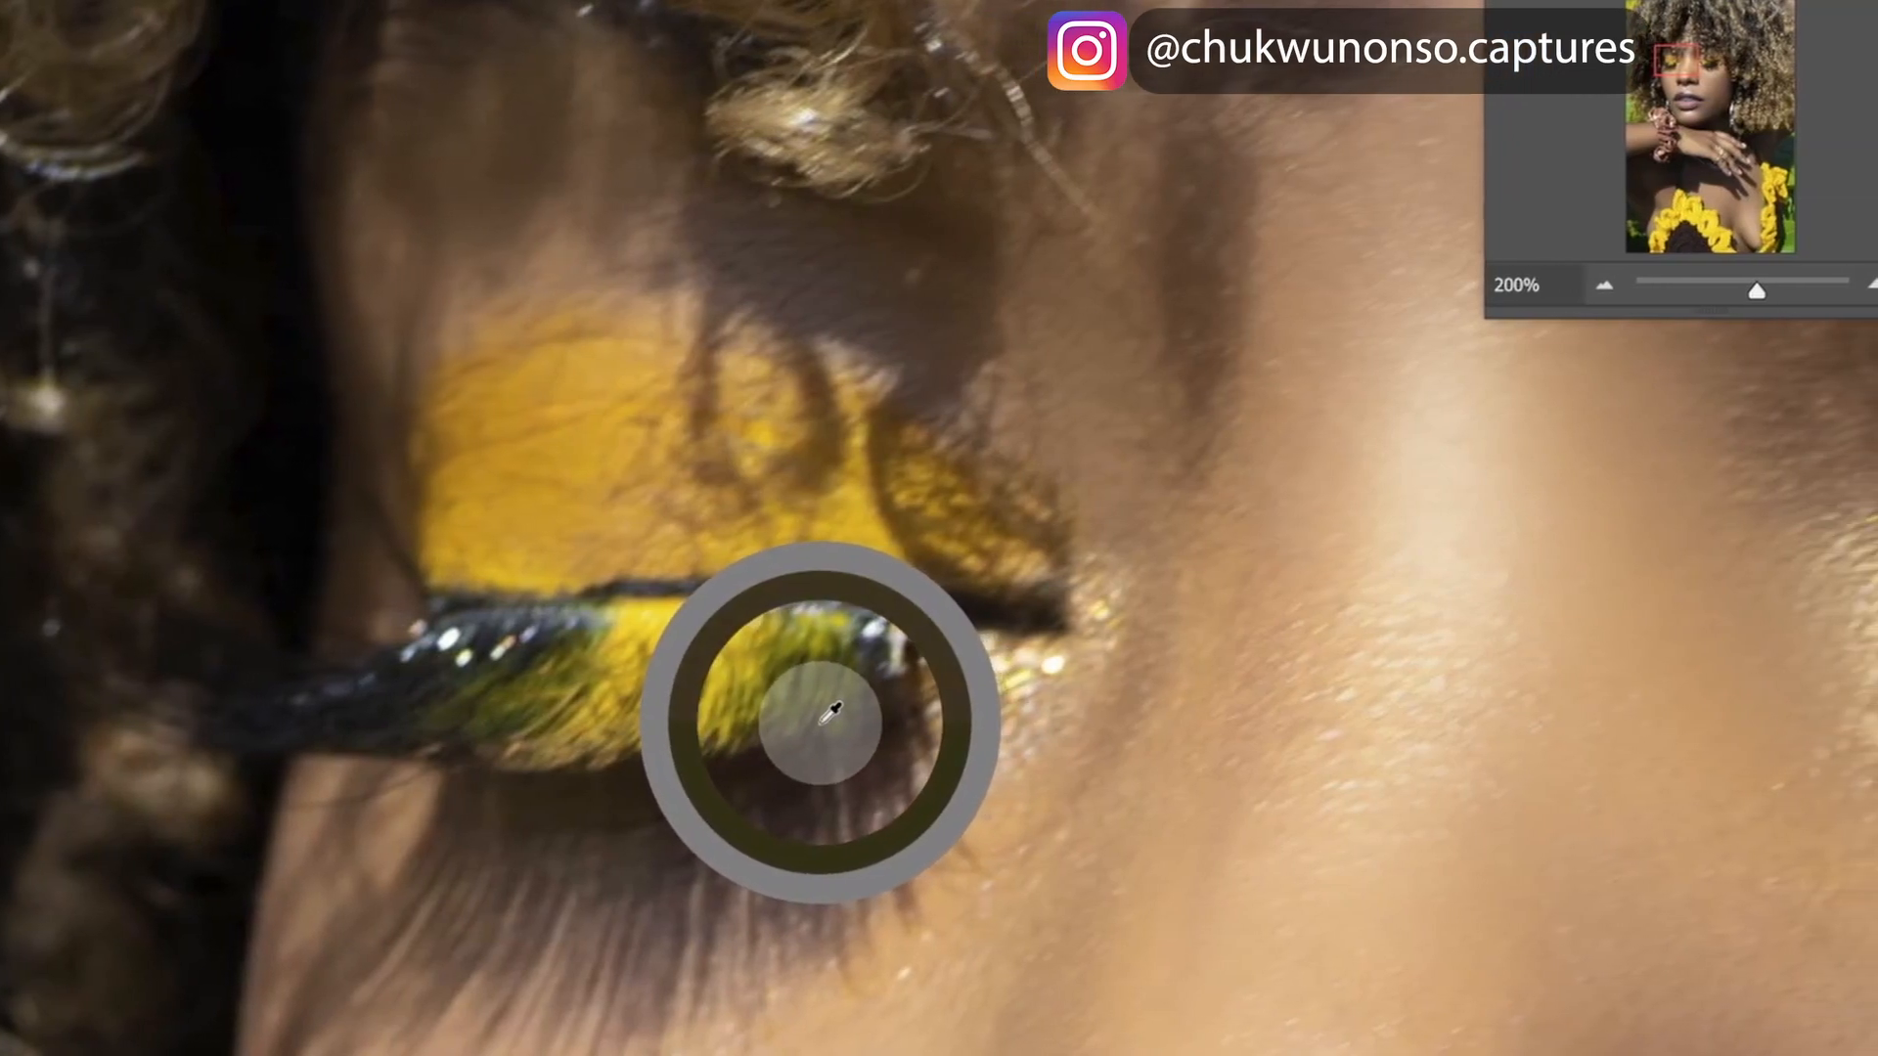
mouse_move(834, 706)
left_mouse_down()
mouse_move(859, 666)
mouse_move(834, 678)
left_mouse_up()
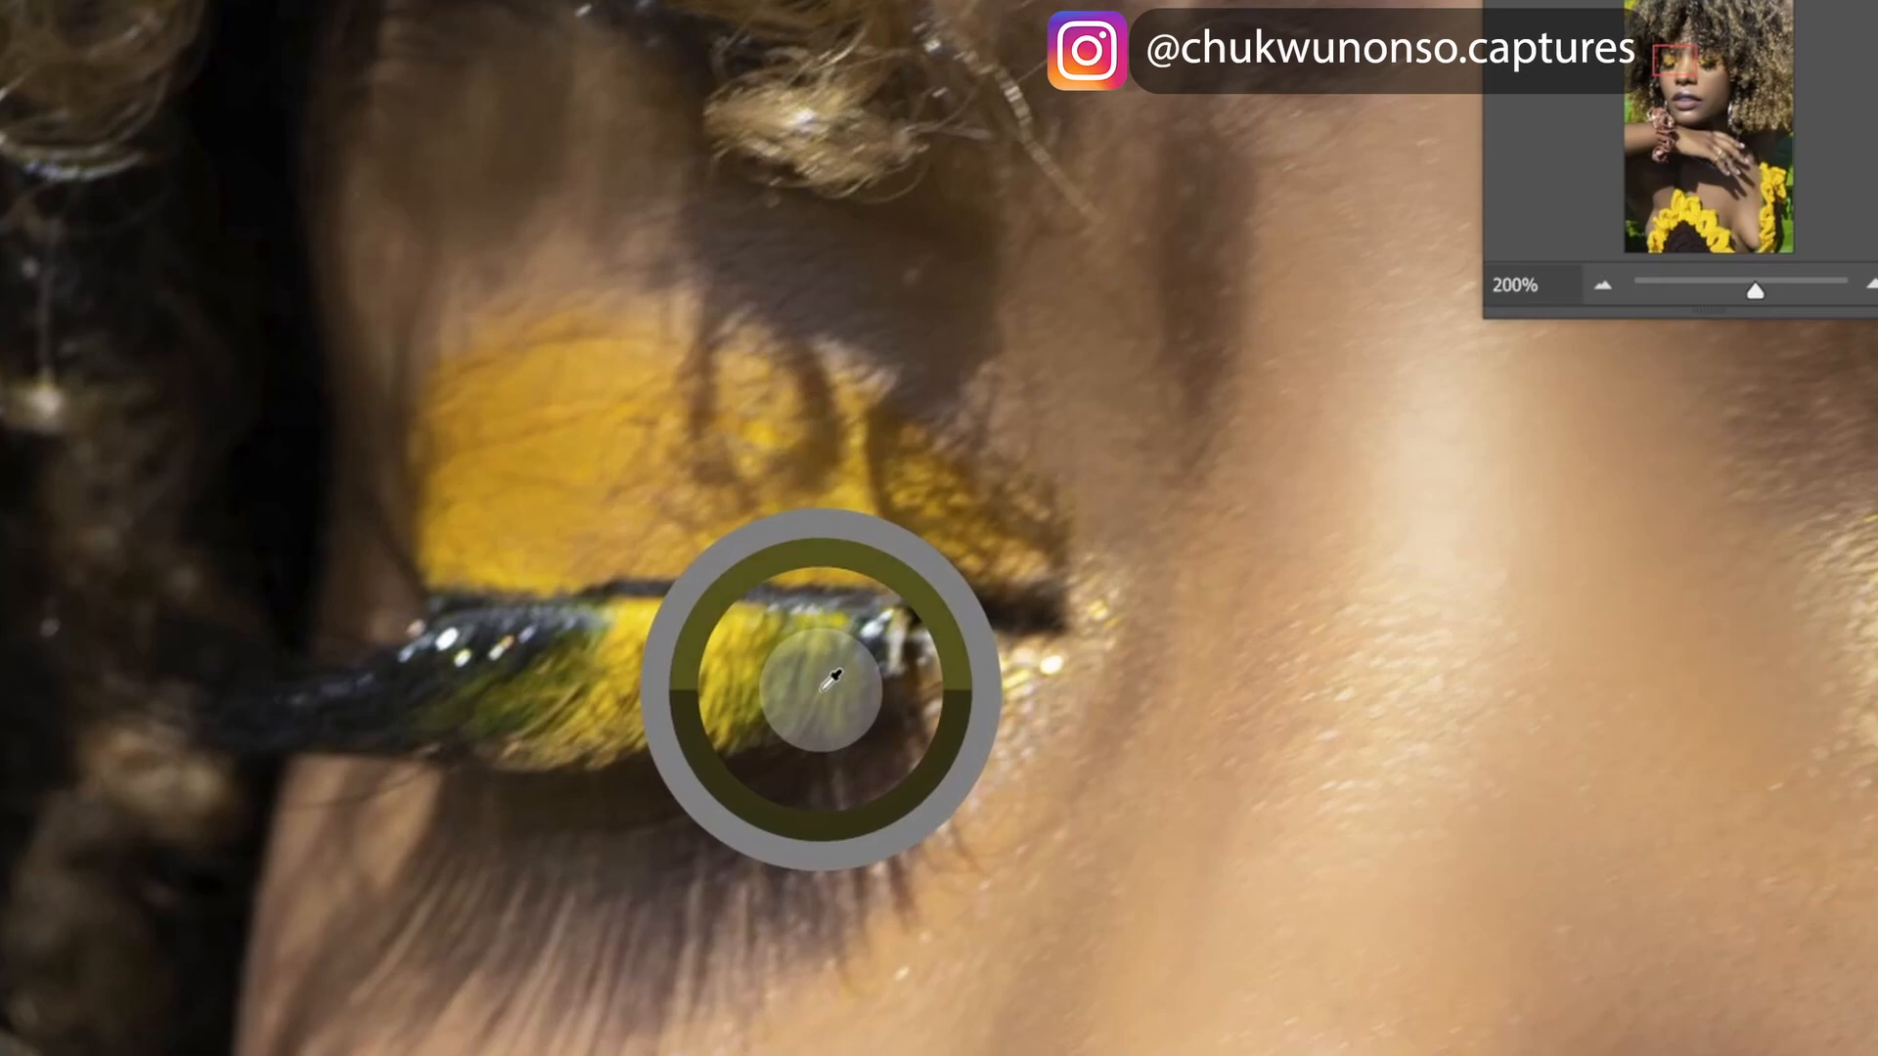
left_click_drag(833, 678, 809, 671)
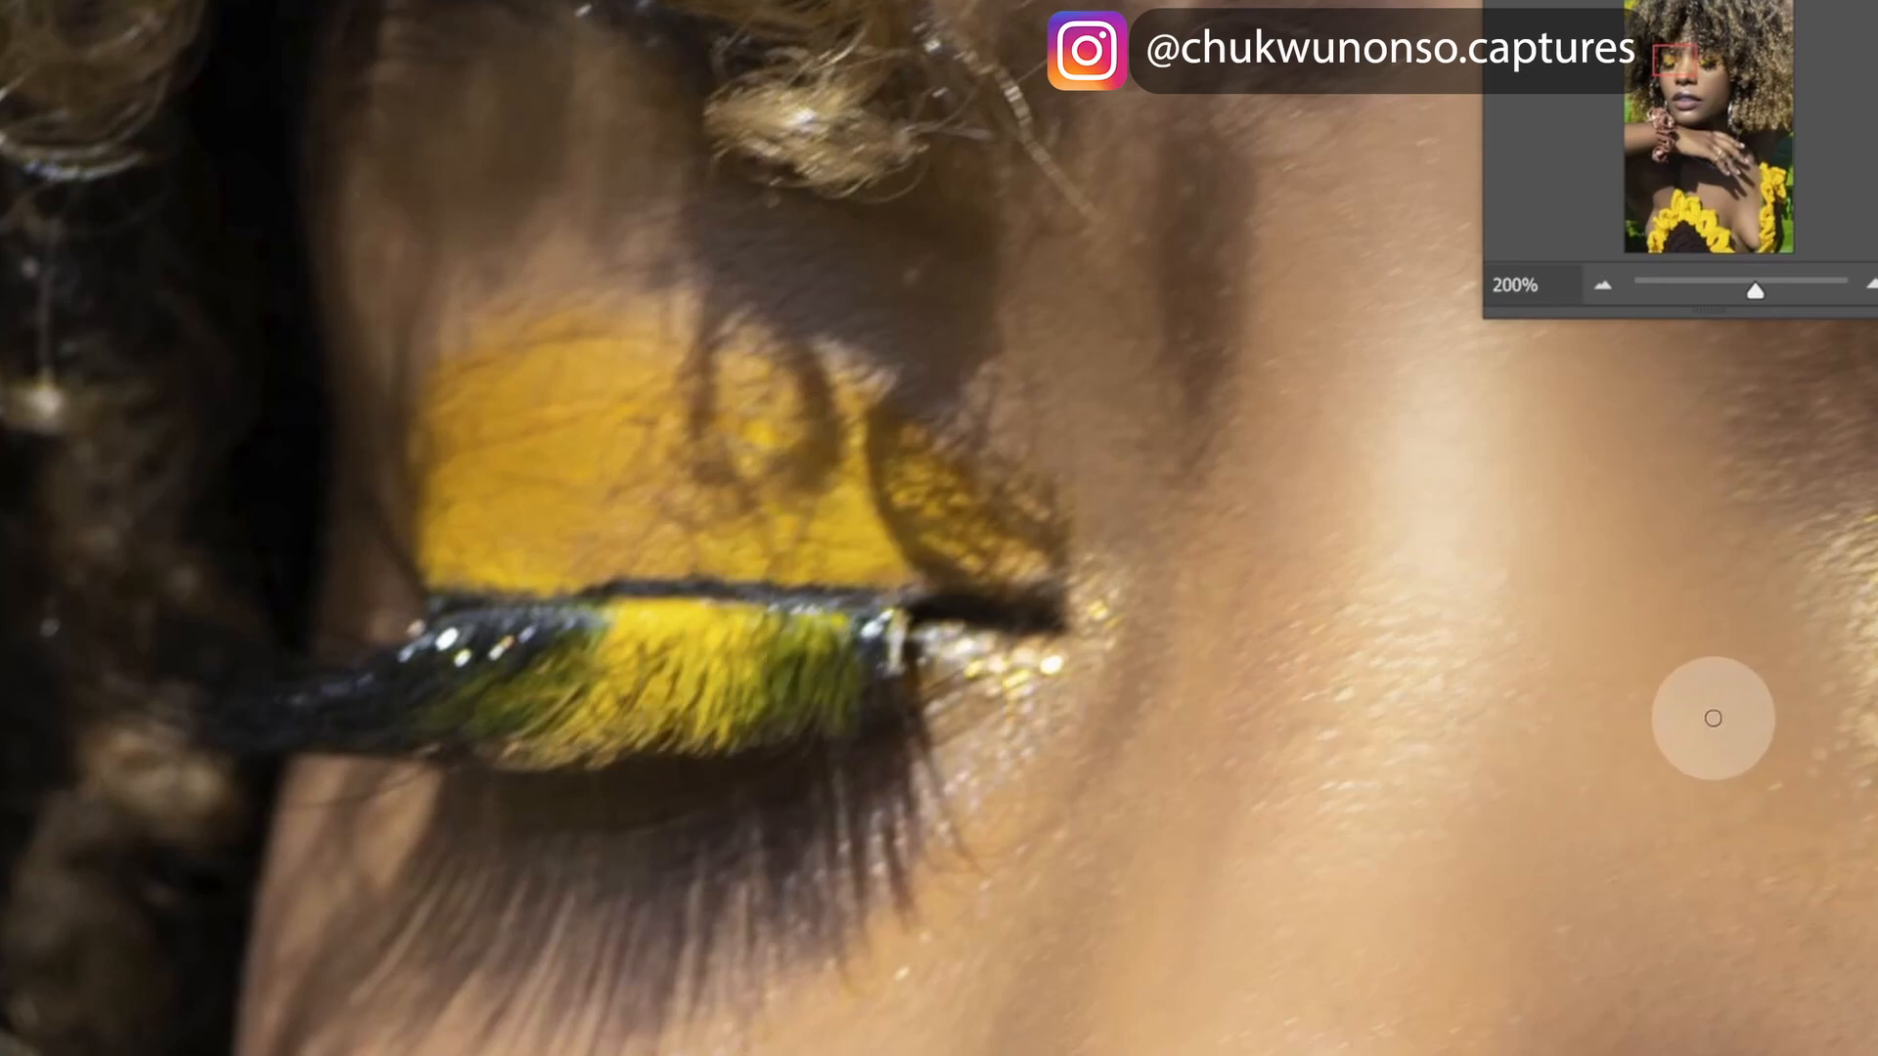
- Return to the retouched eye and paint the darker green through the green lashes and toward the black section
left_click_drag(1732, 800, 421, 656)
mouse_move(1664, 780)
left_mouse_down()
mouse_move(1523, 776)
mouse_move(1655, 800)
left_mouse_up()
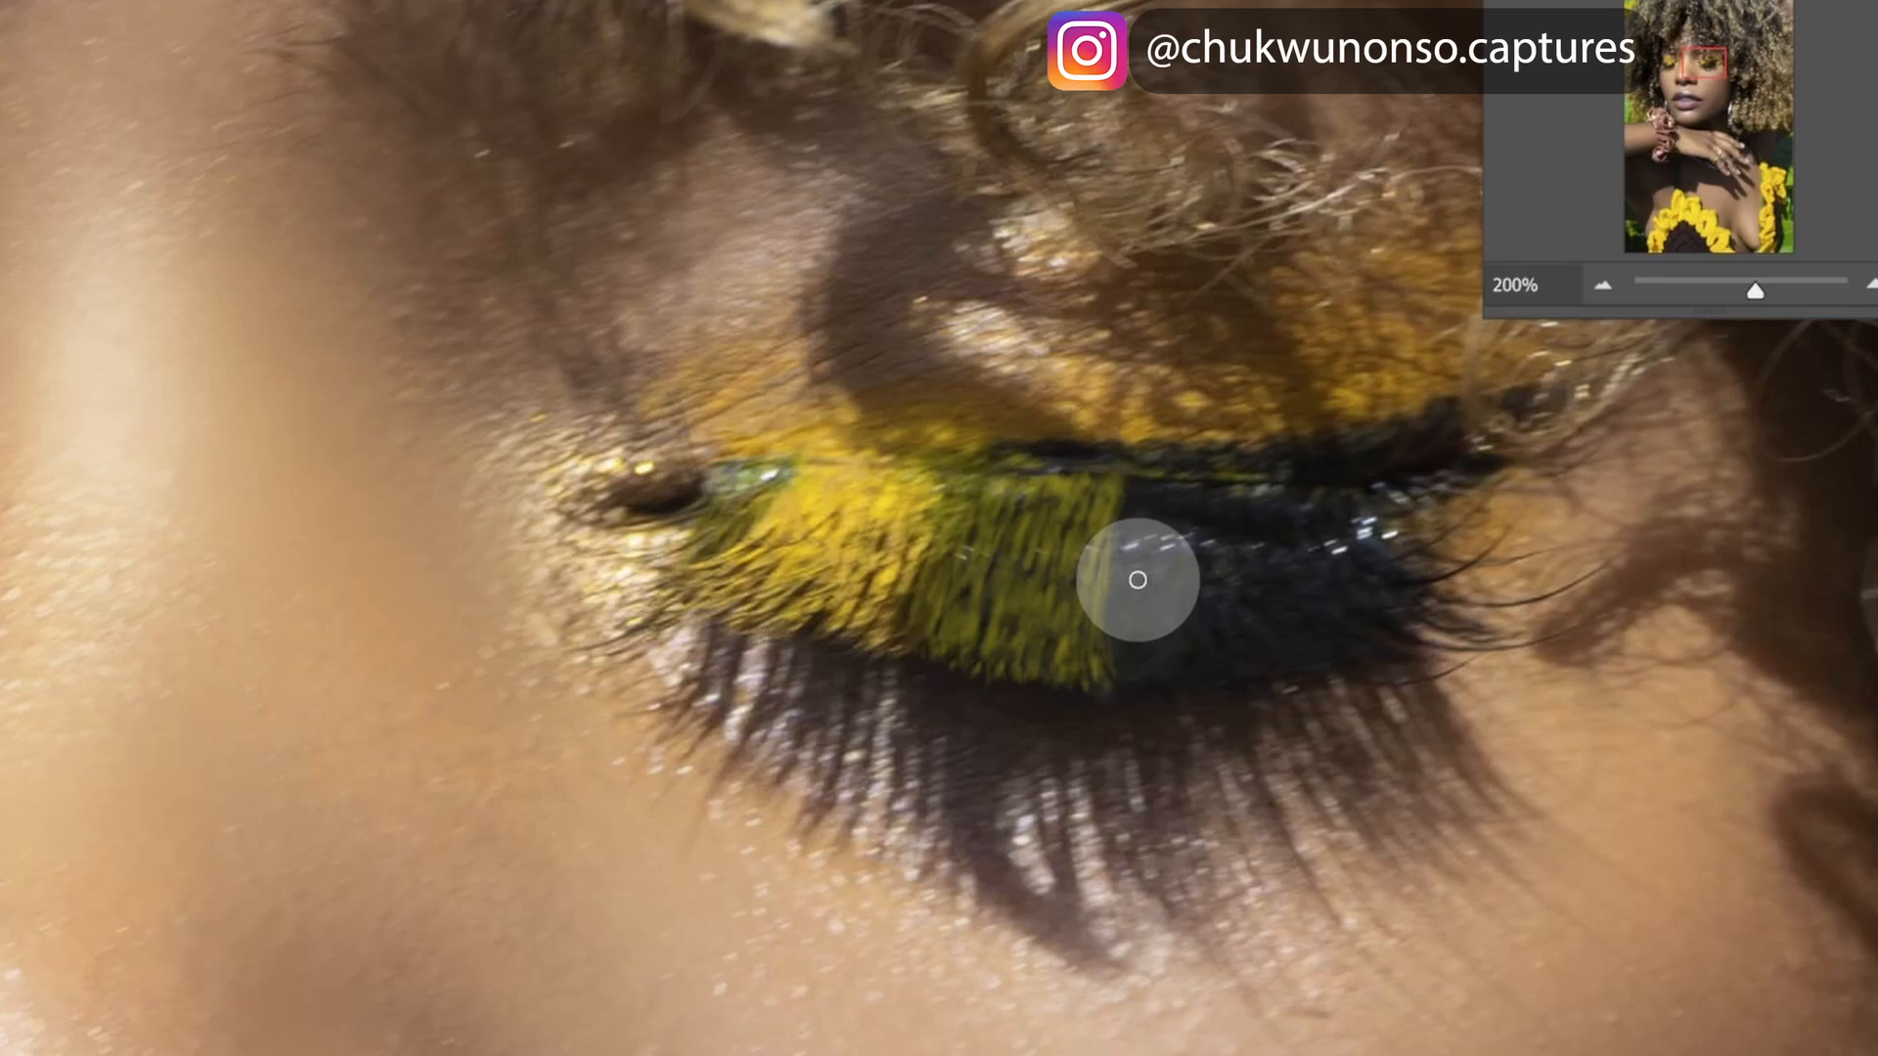
key("ctrl+plus")
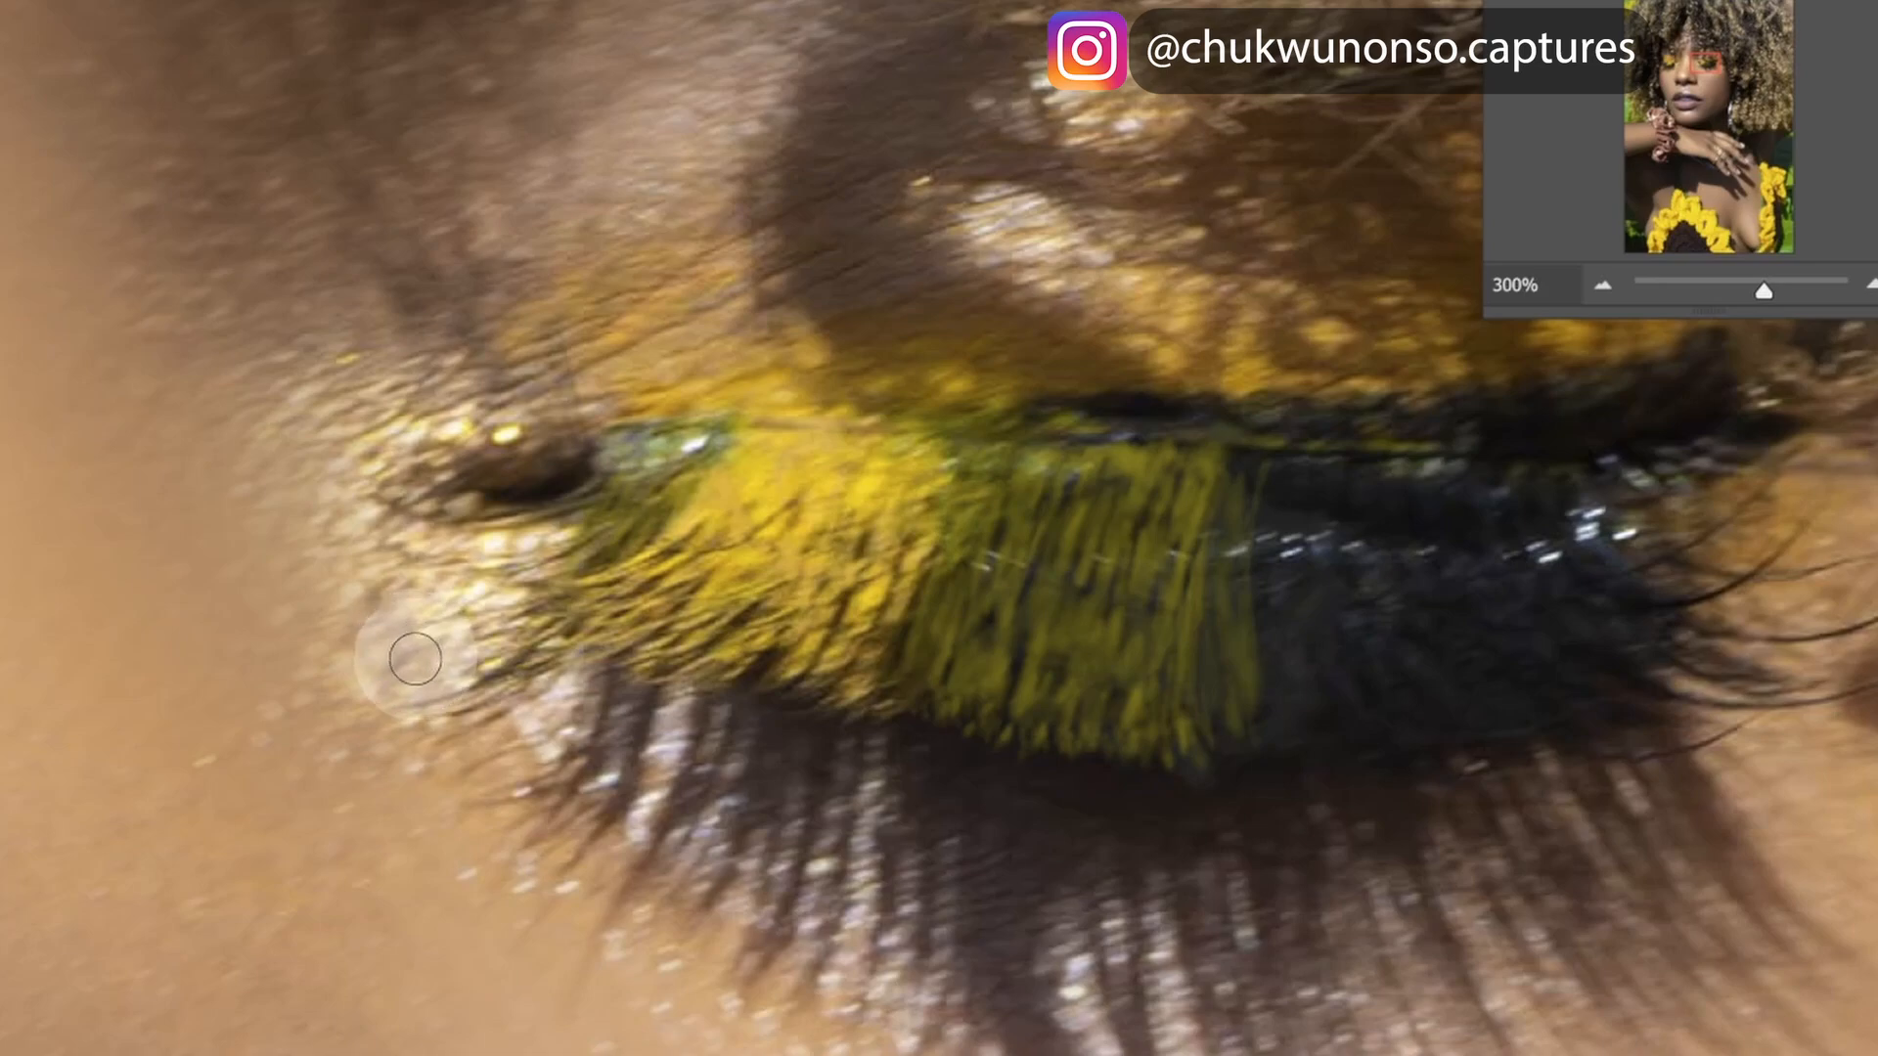
- Sample a dark green brush colour from the other eye where the green lashes fade into black
left_click_drag(386, 679, 1585, 700)
left_click_drag(467, 679, 1107, 651)
left_click_drag(549, 671, 612, 659)
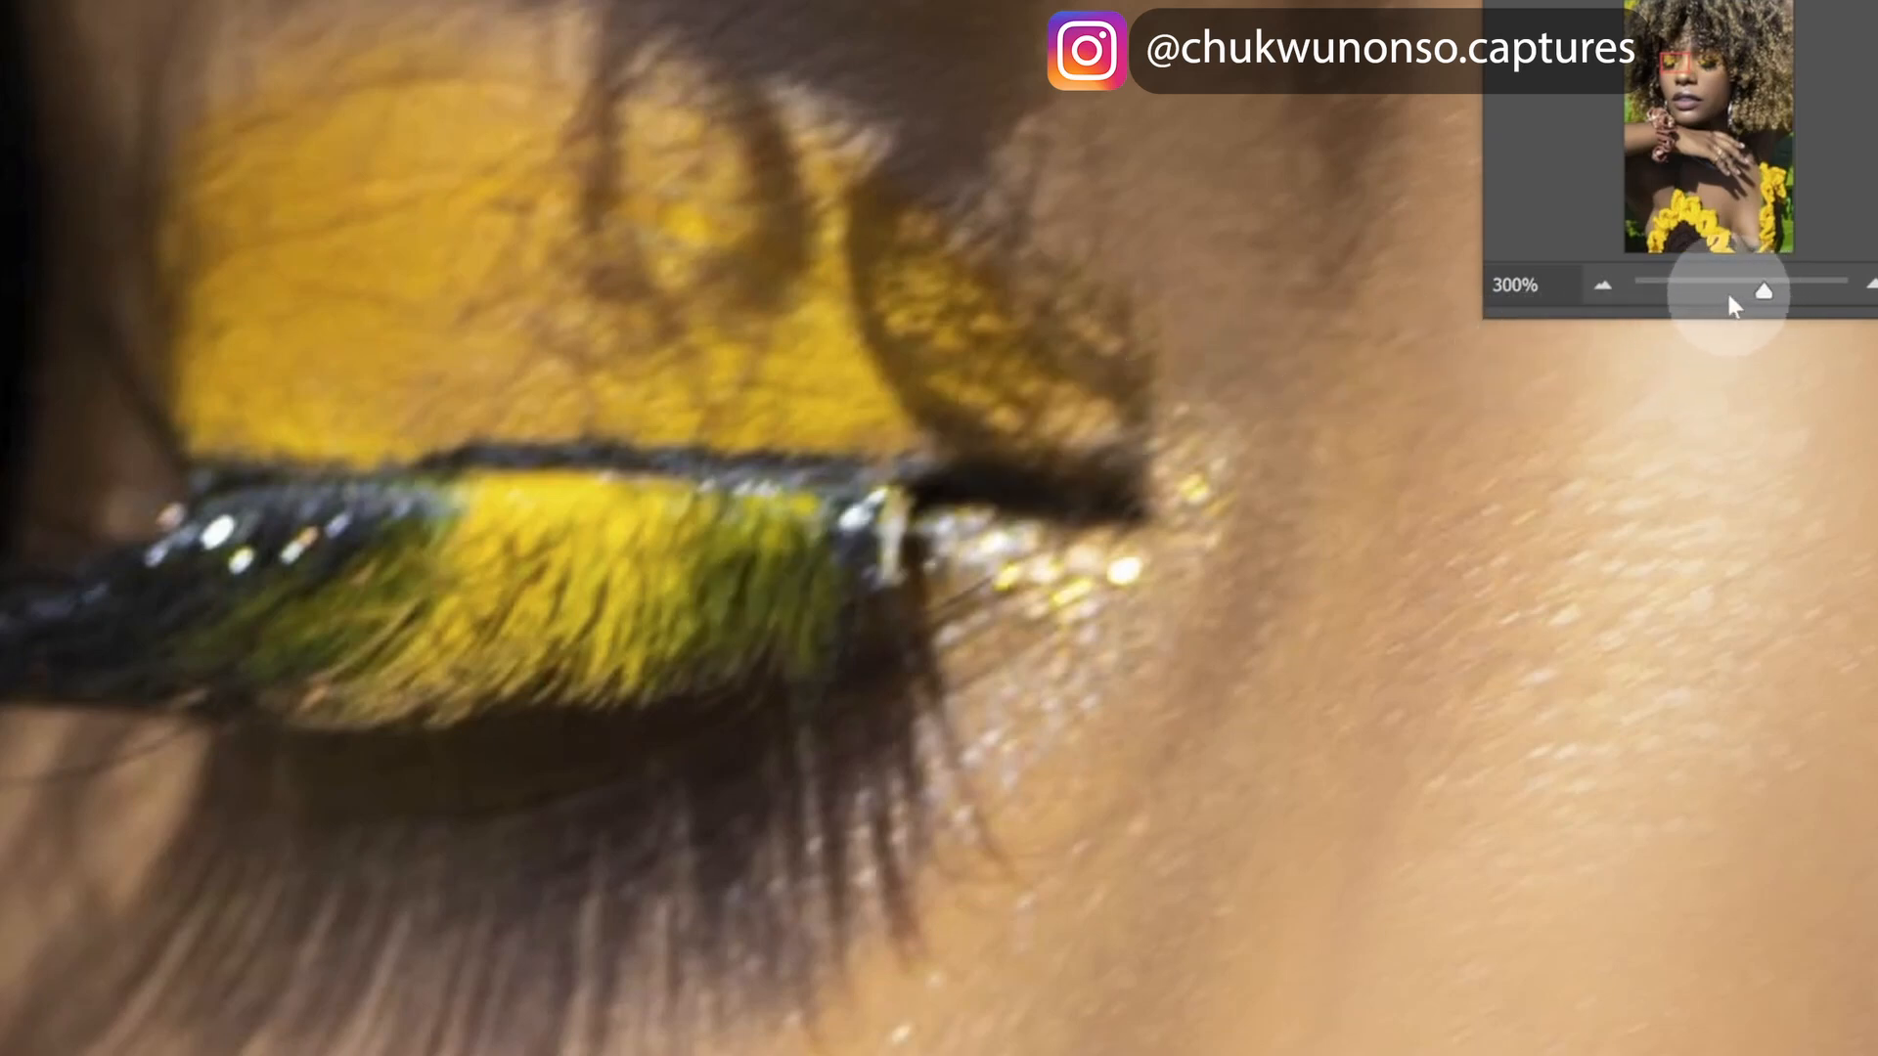
left_click_drag(1479, 296, 1359, 454)
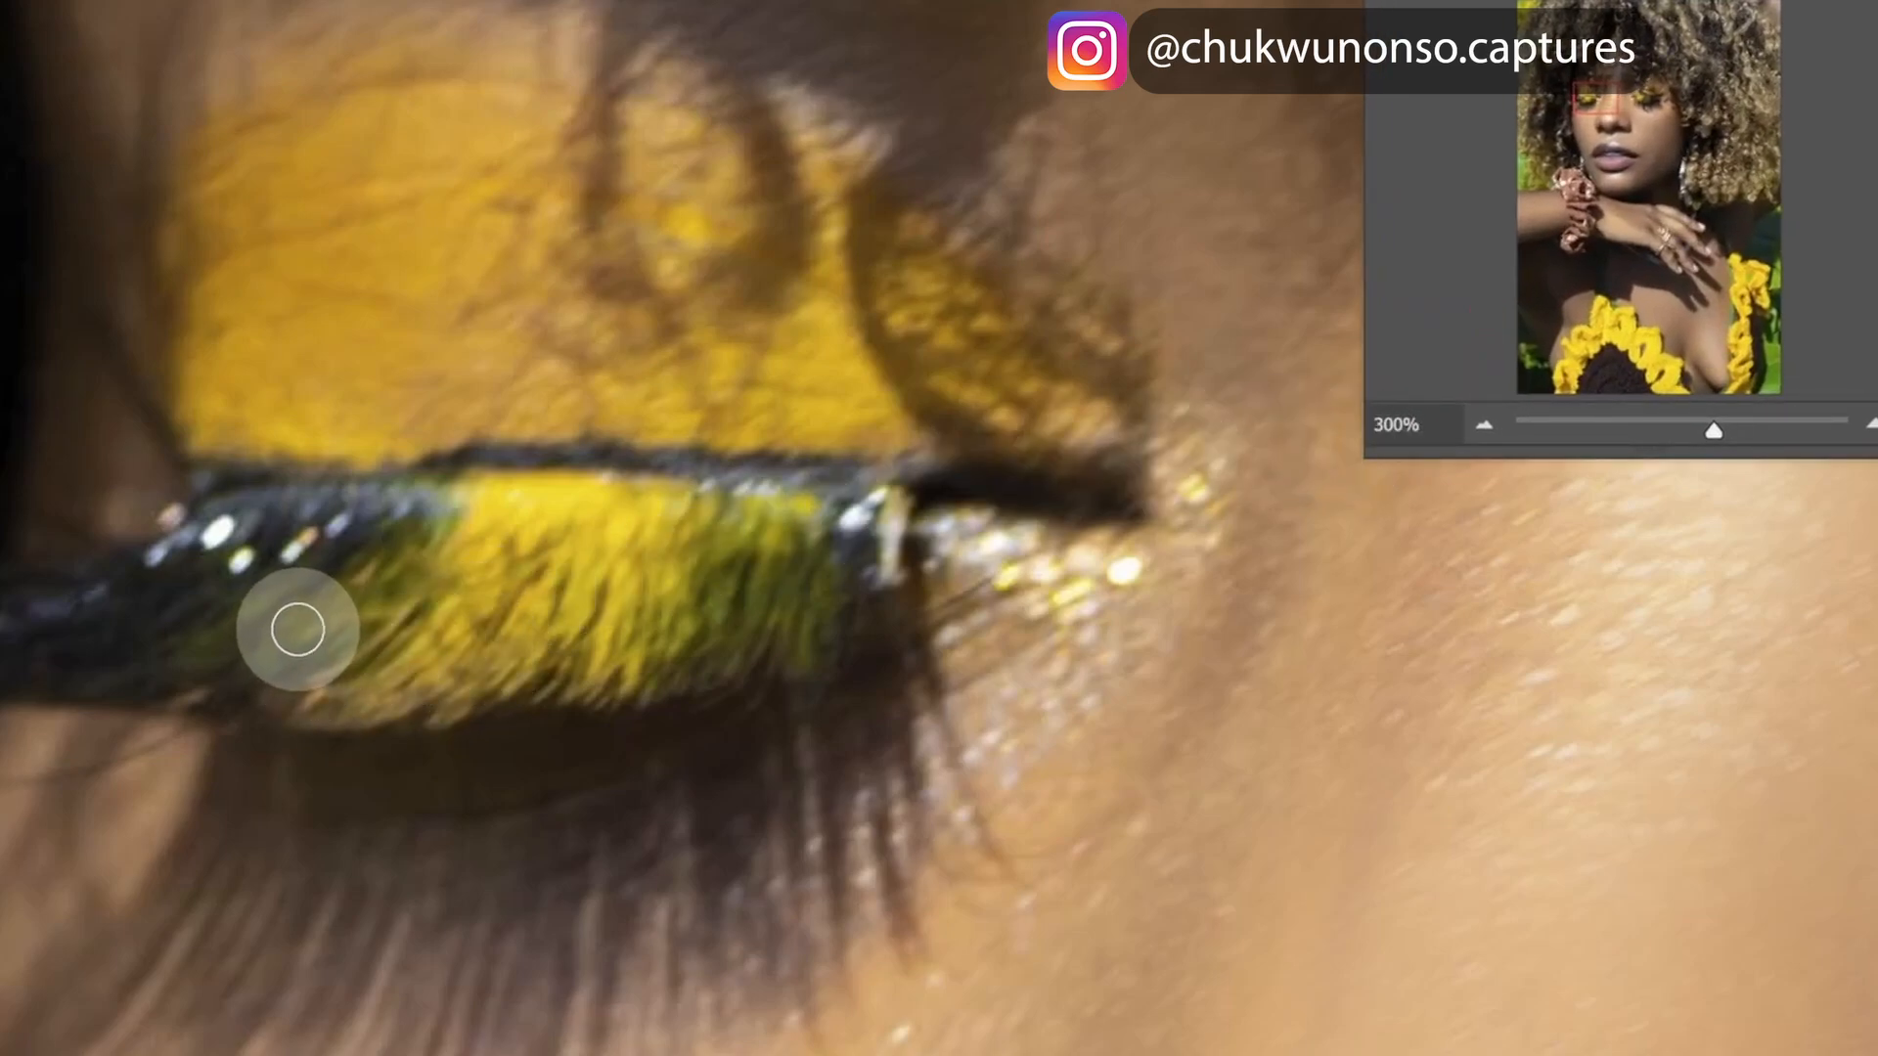
left_click(282, 638, "alt")
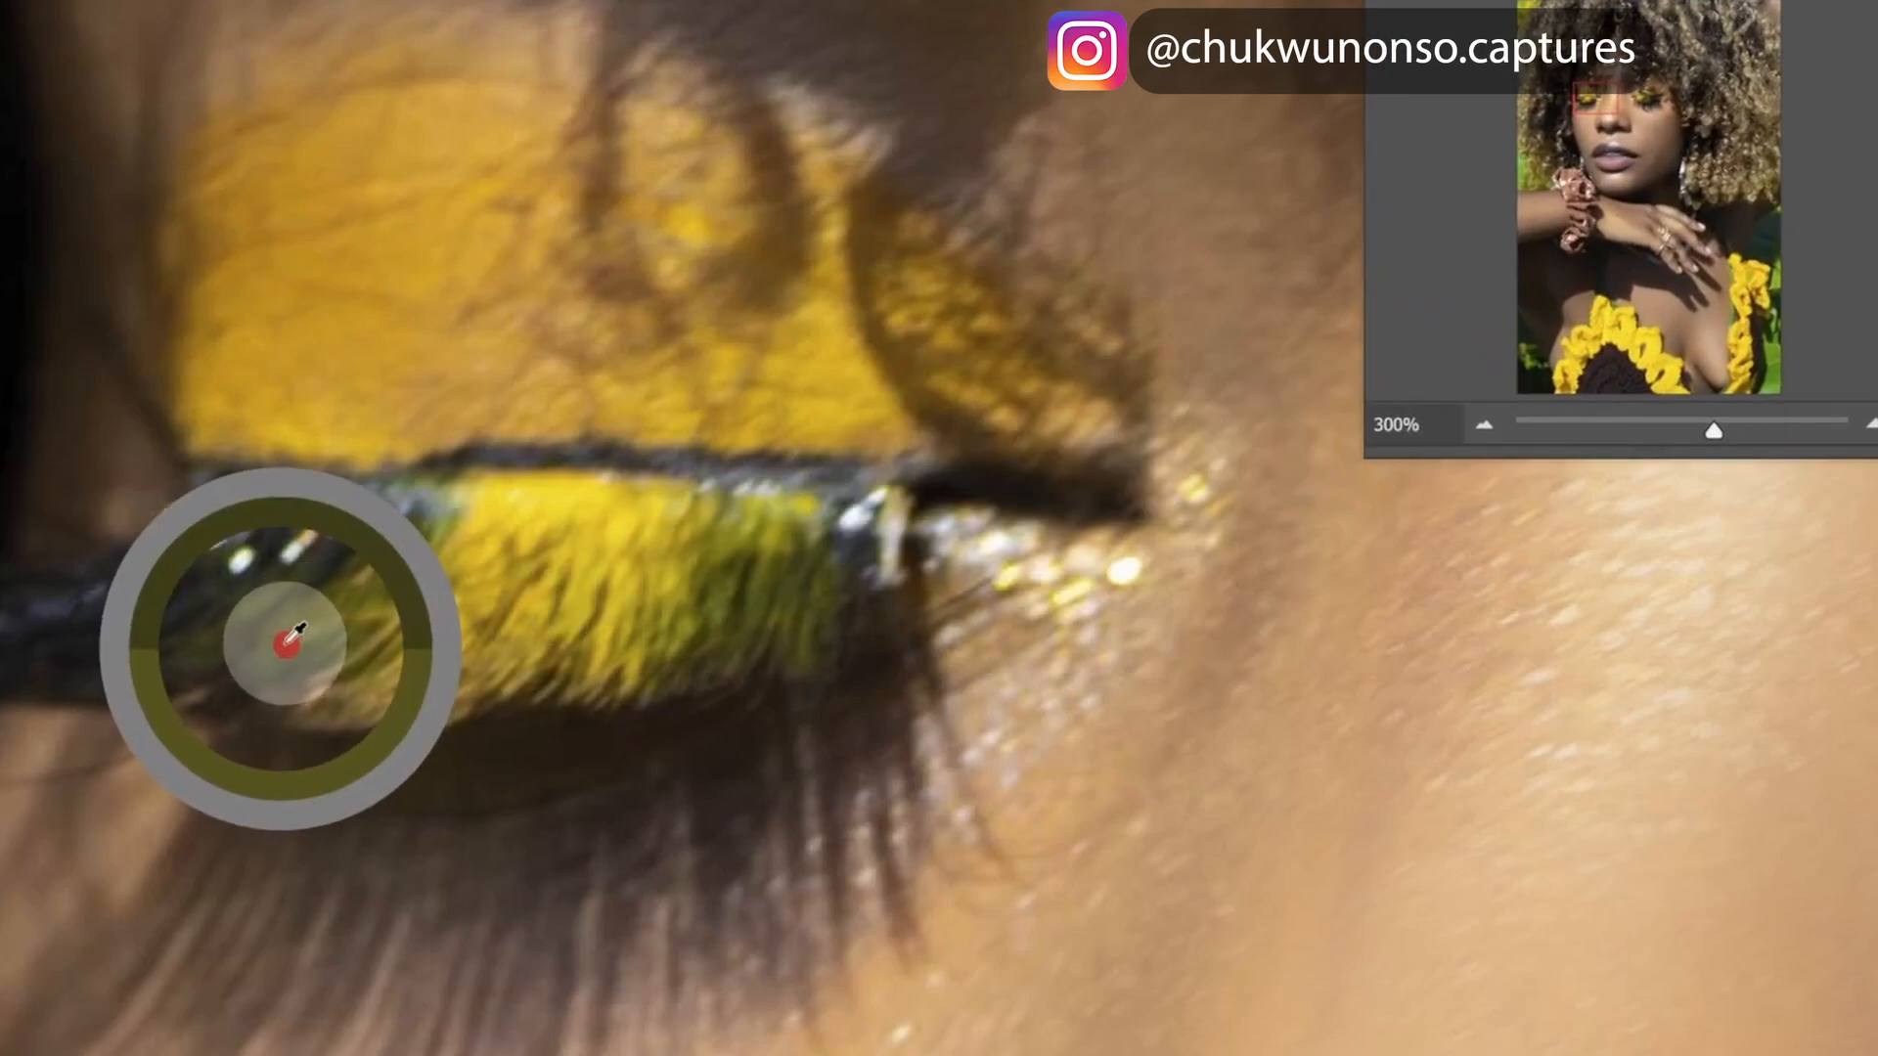
mouse_move(286, 640)
left_mouse_down()
mouse_move(281, 620)
mouse_move(271, 647)
left_mouse_up()
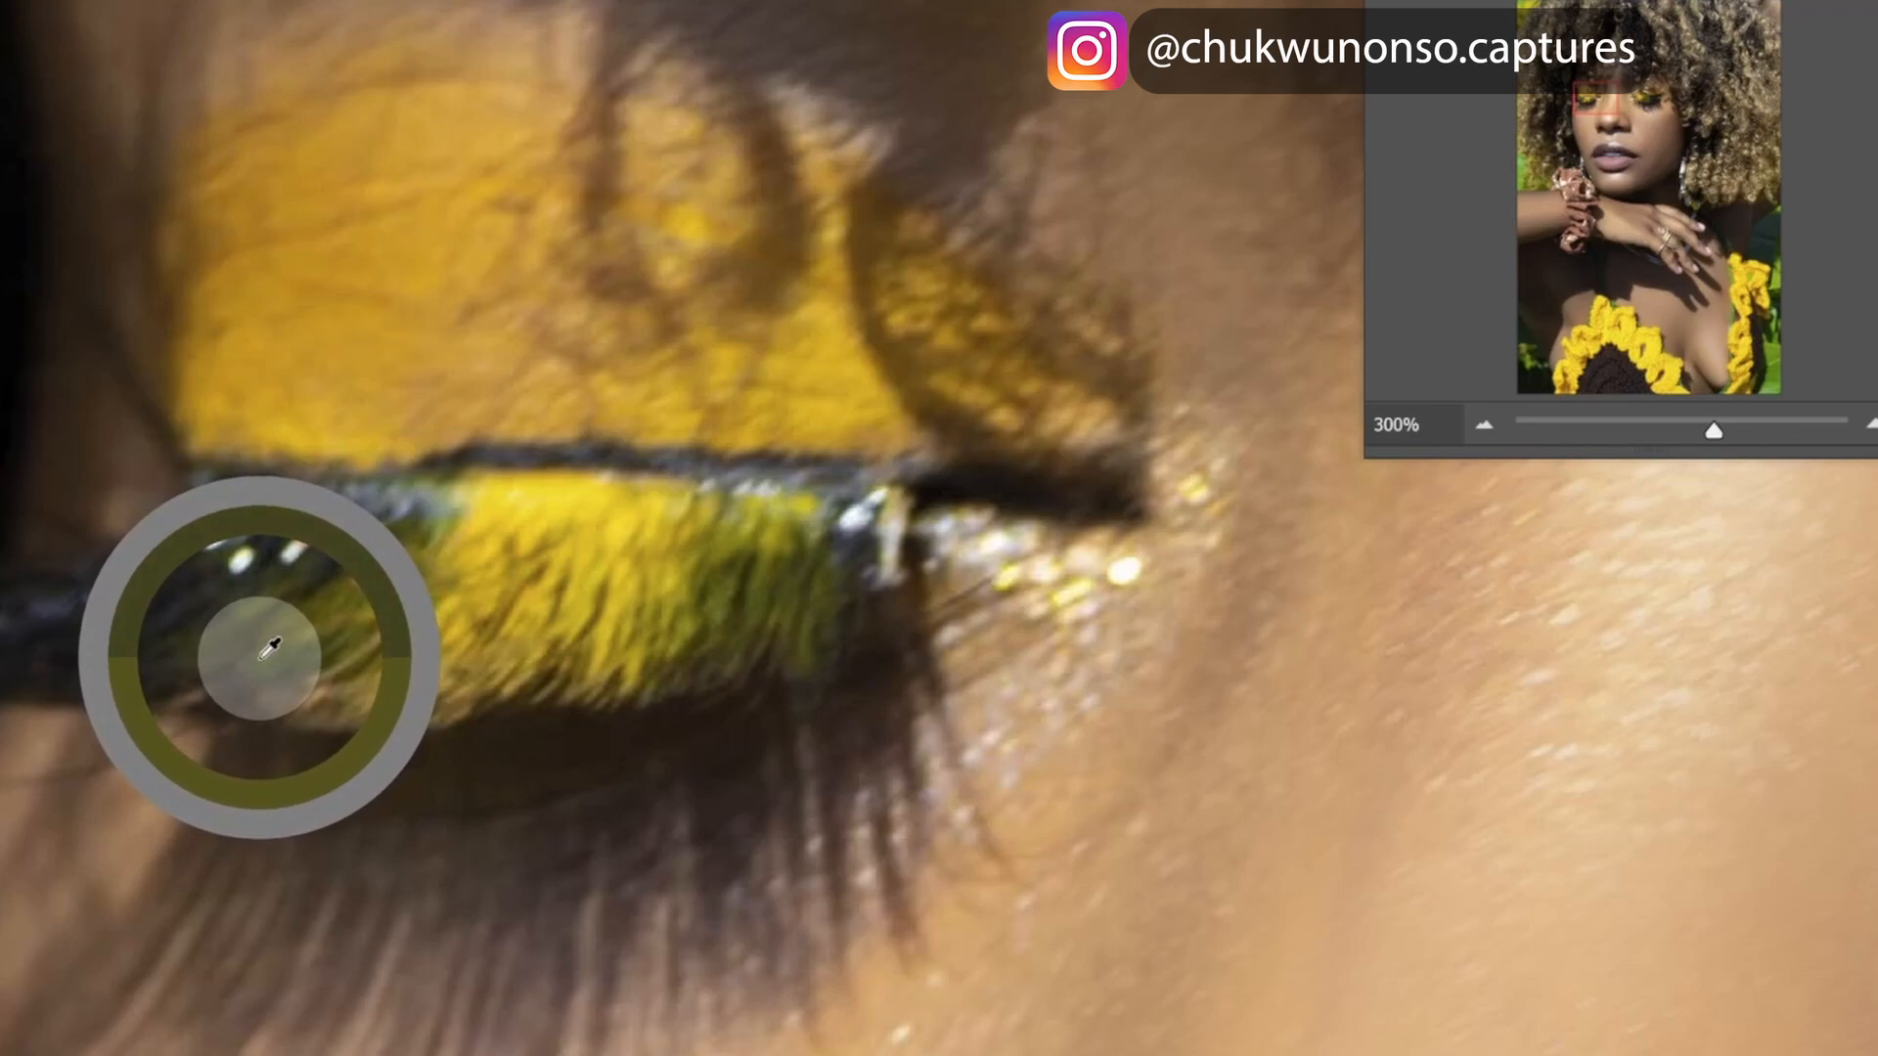
left_click_drag(269, 648, 245, 656)
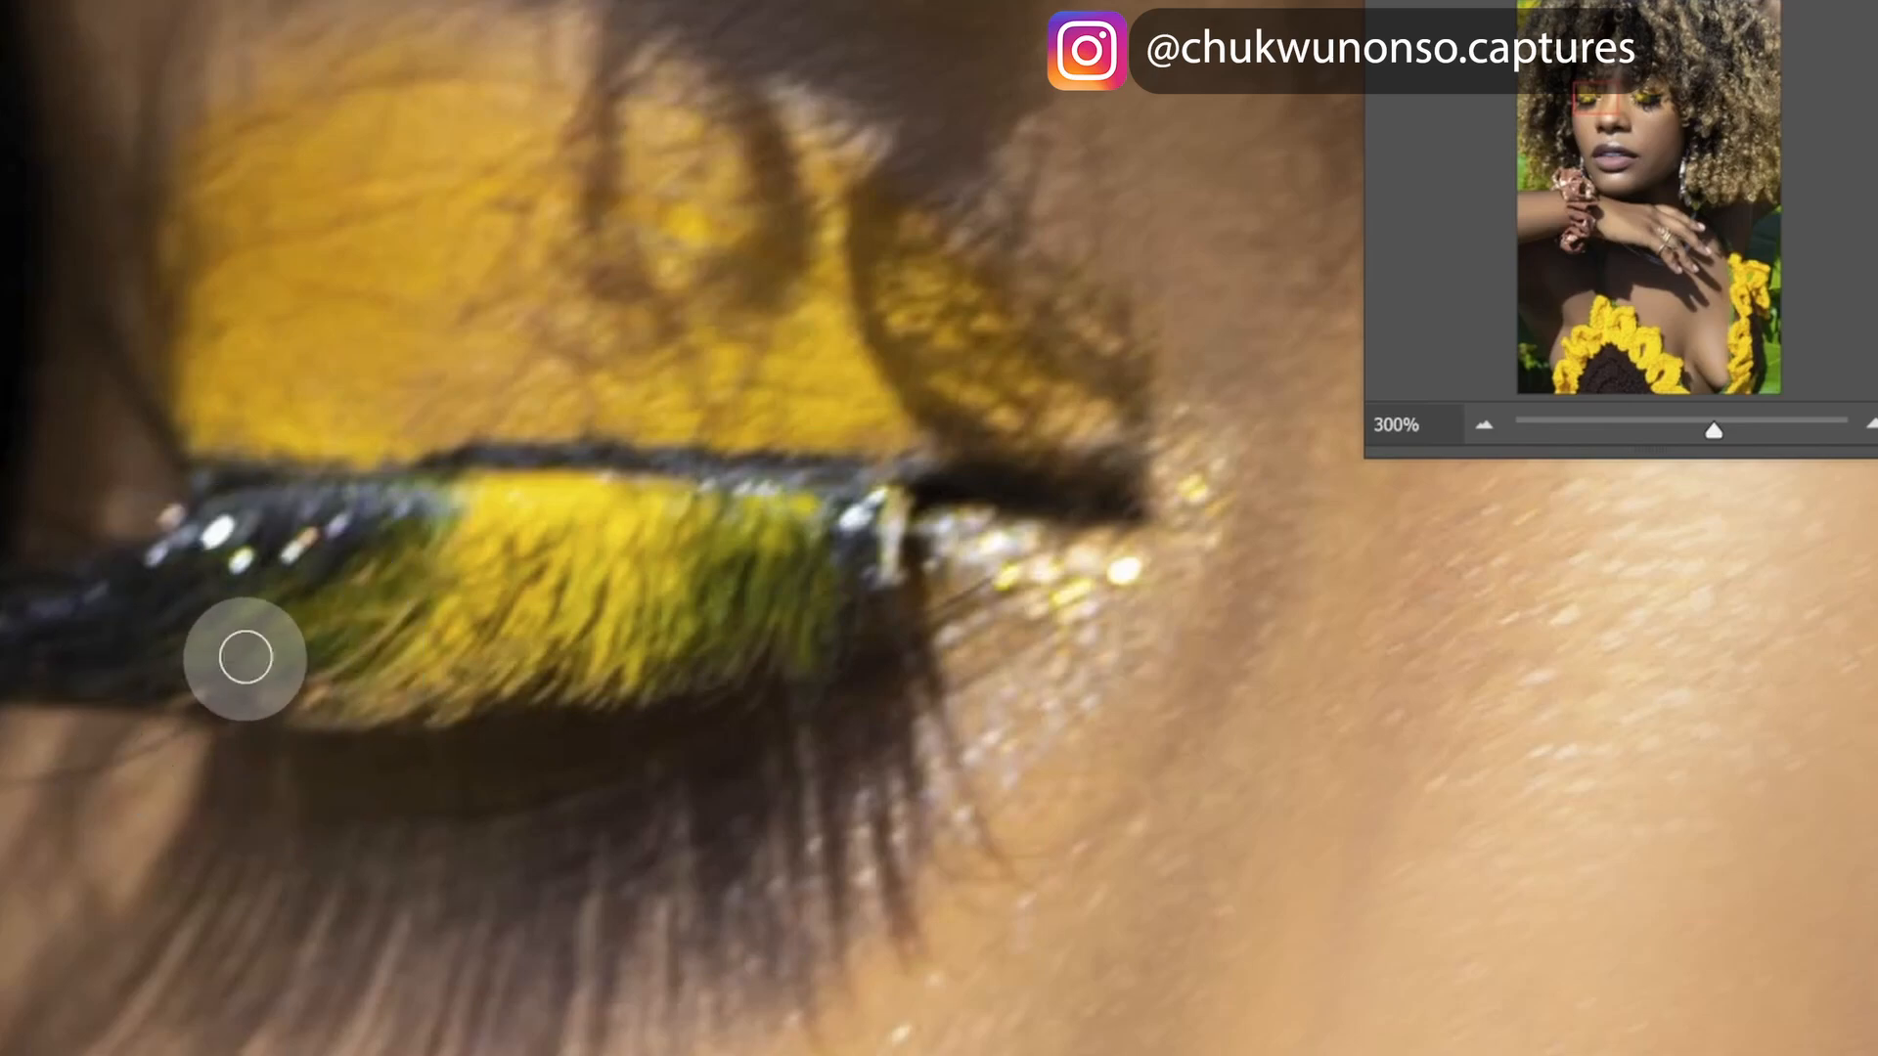
- Paint the sampled dark green over the border between the green and black lashes on the retouched eye
left_click_drag(1726, 756, 1362, 776)
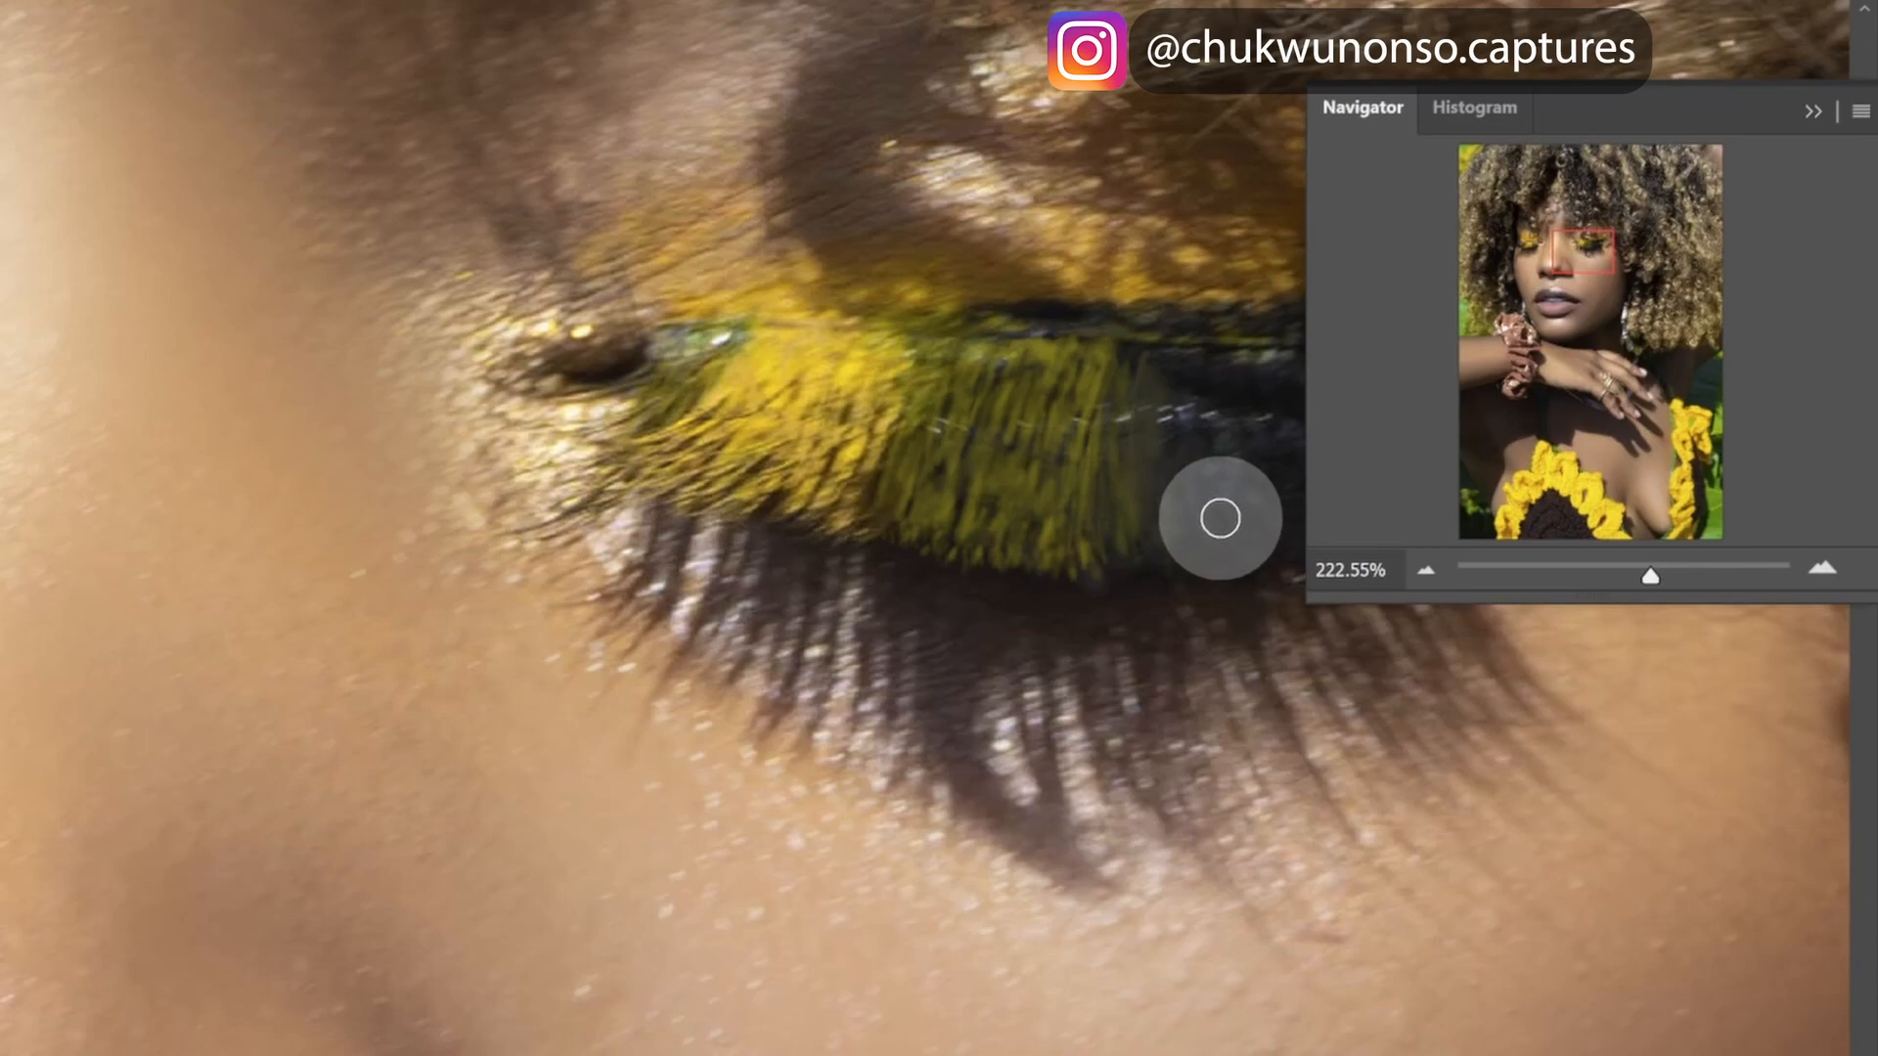
mouse_move(1187, 597)
left_mouse_down()
mouse_move(1052, 648)
mouse_move(914, 650)
mouse_move(838, 533)
left_mouse_up()
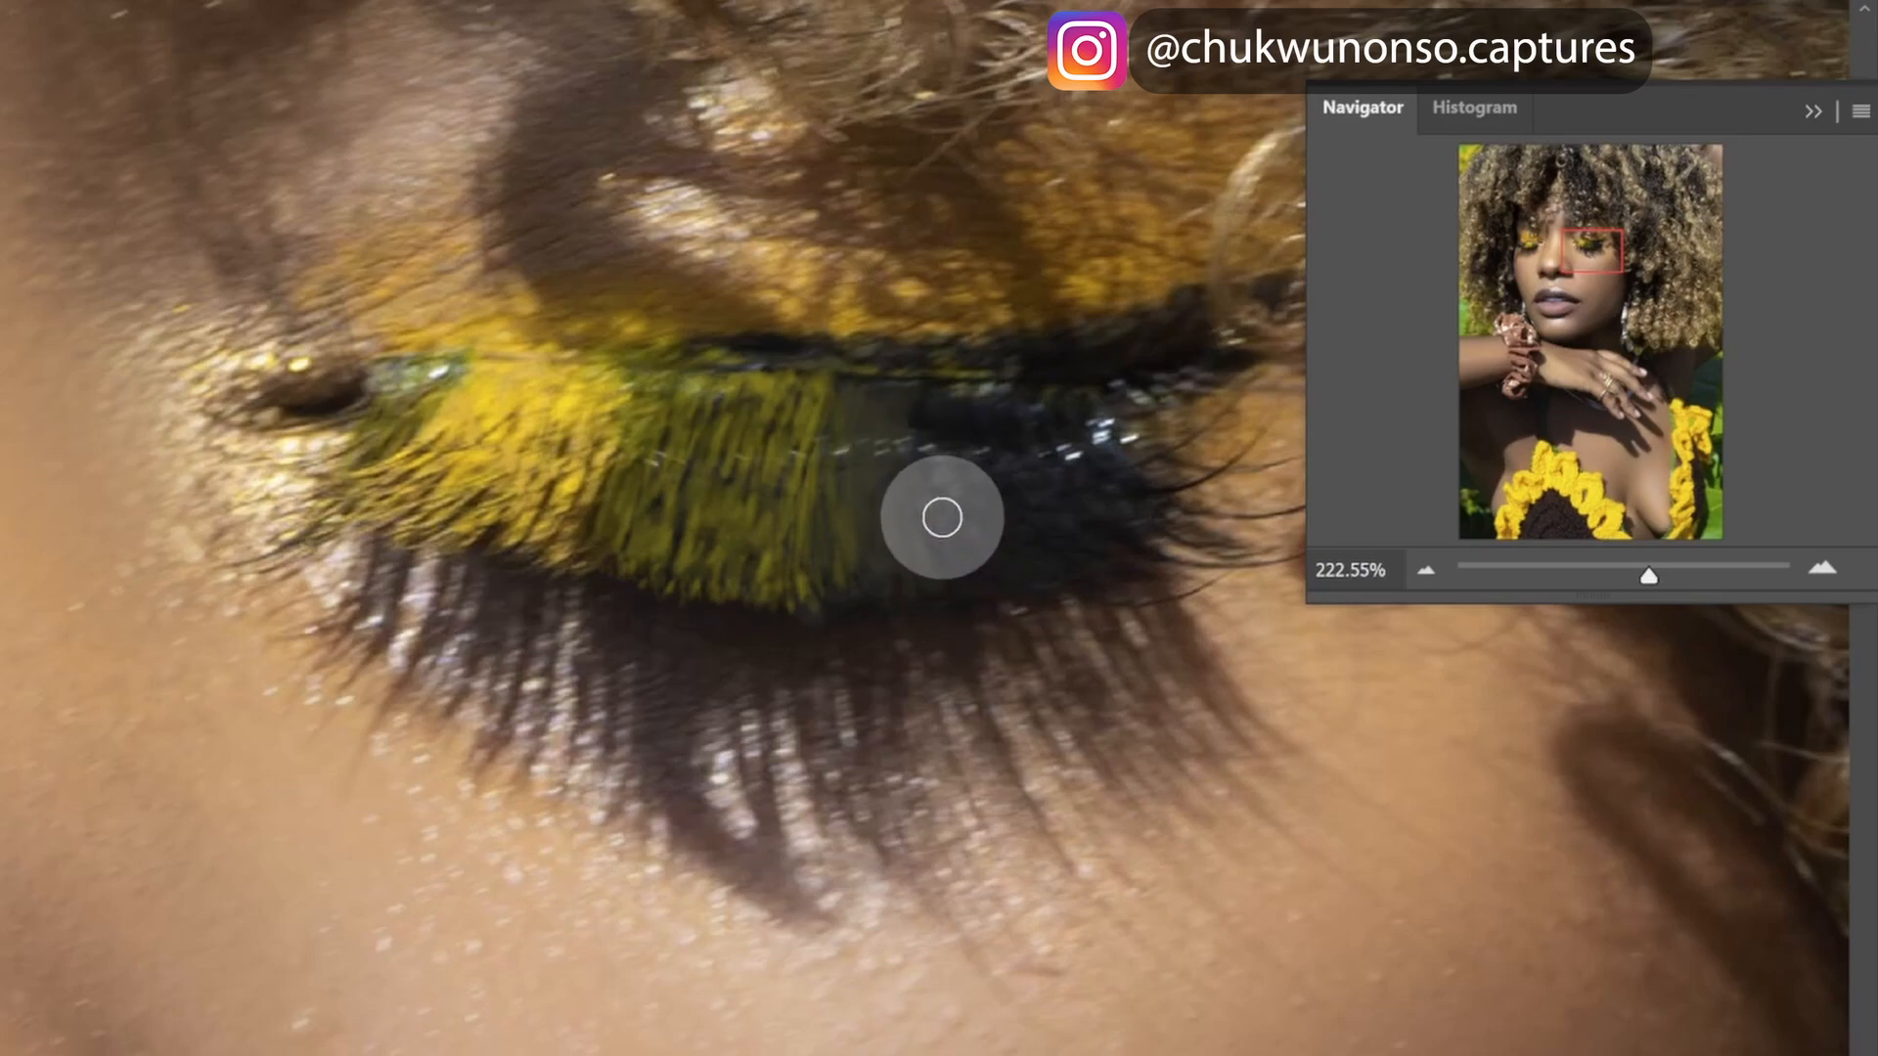
key("ctrl+plus")
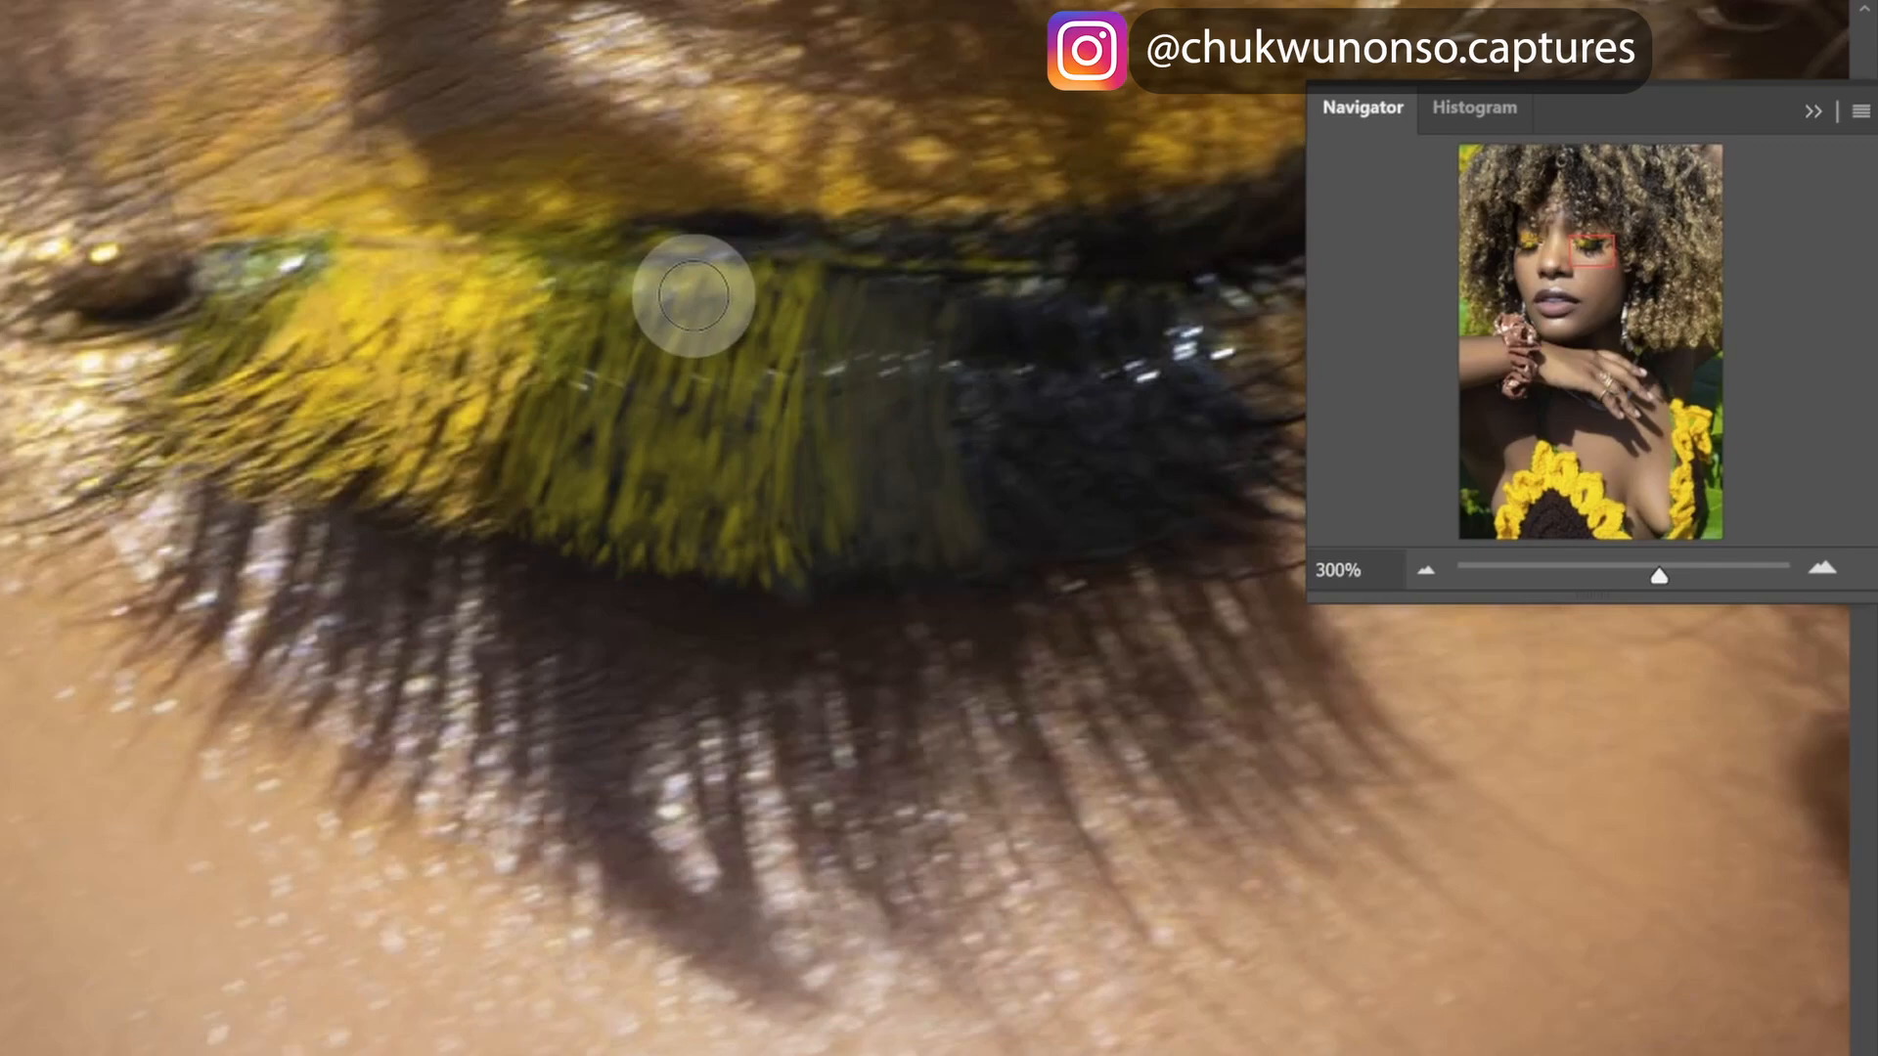
- Sample olive and dark tones along the retouched eye's lash line and blend them into the green-to-black transition
left_click(673, 237, "alt")
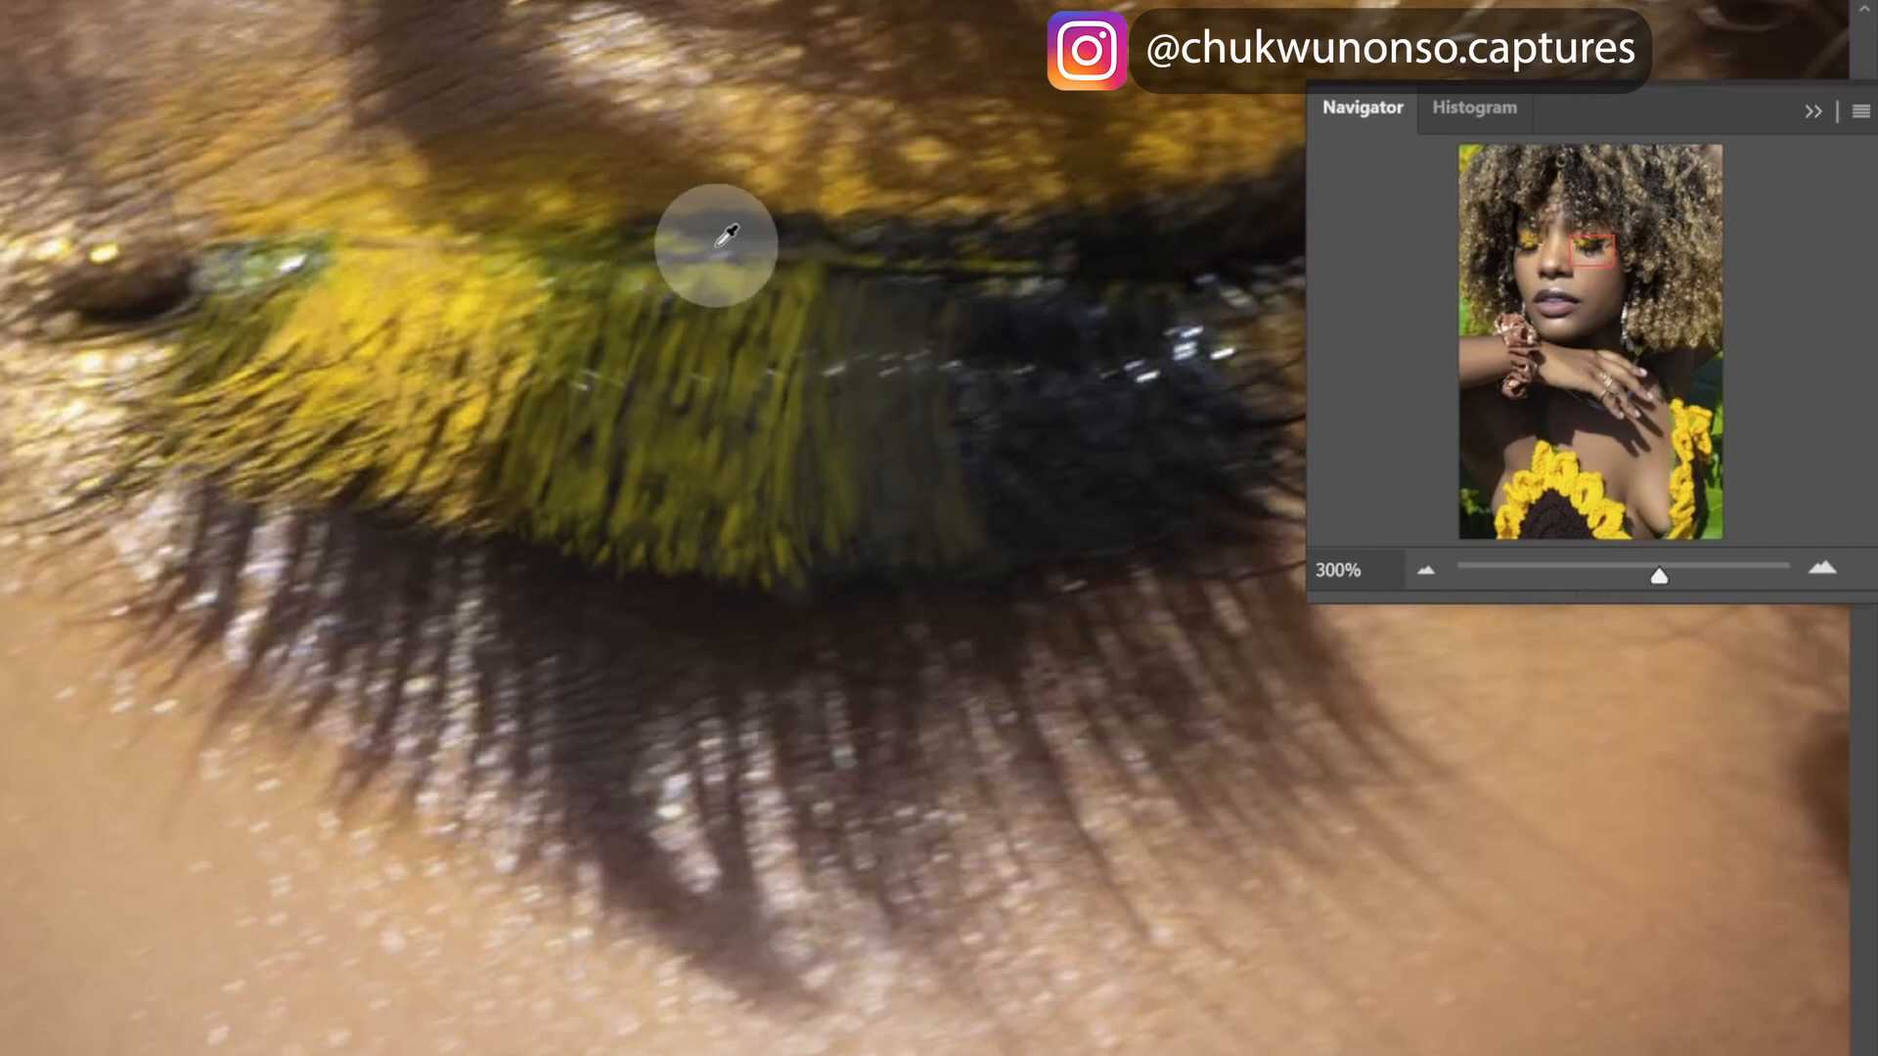
left_click(662, 237, "alt")
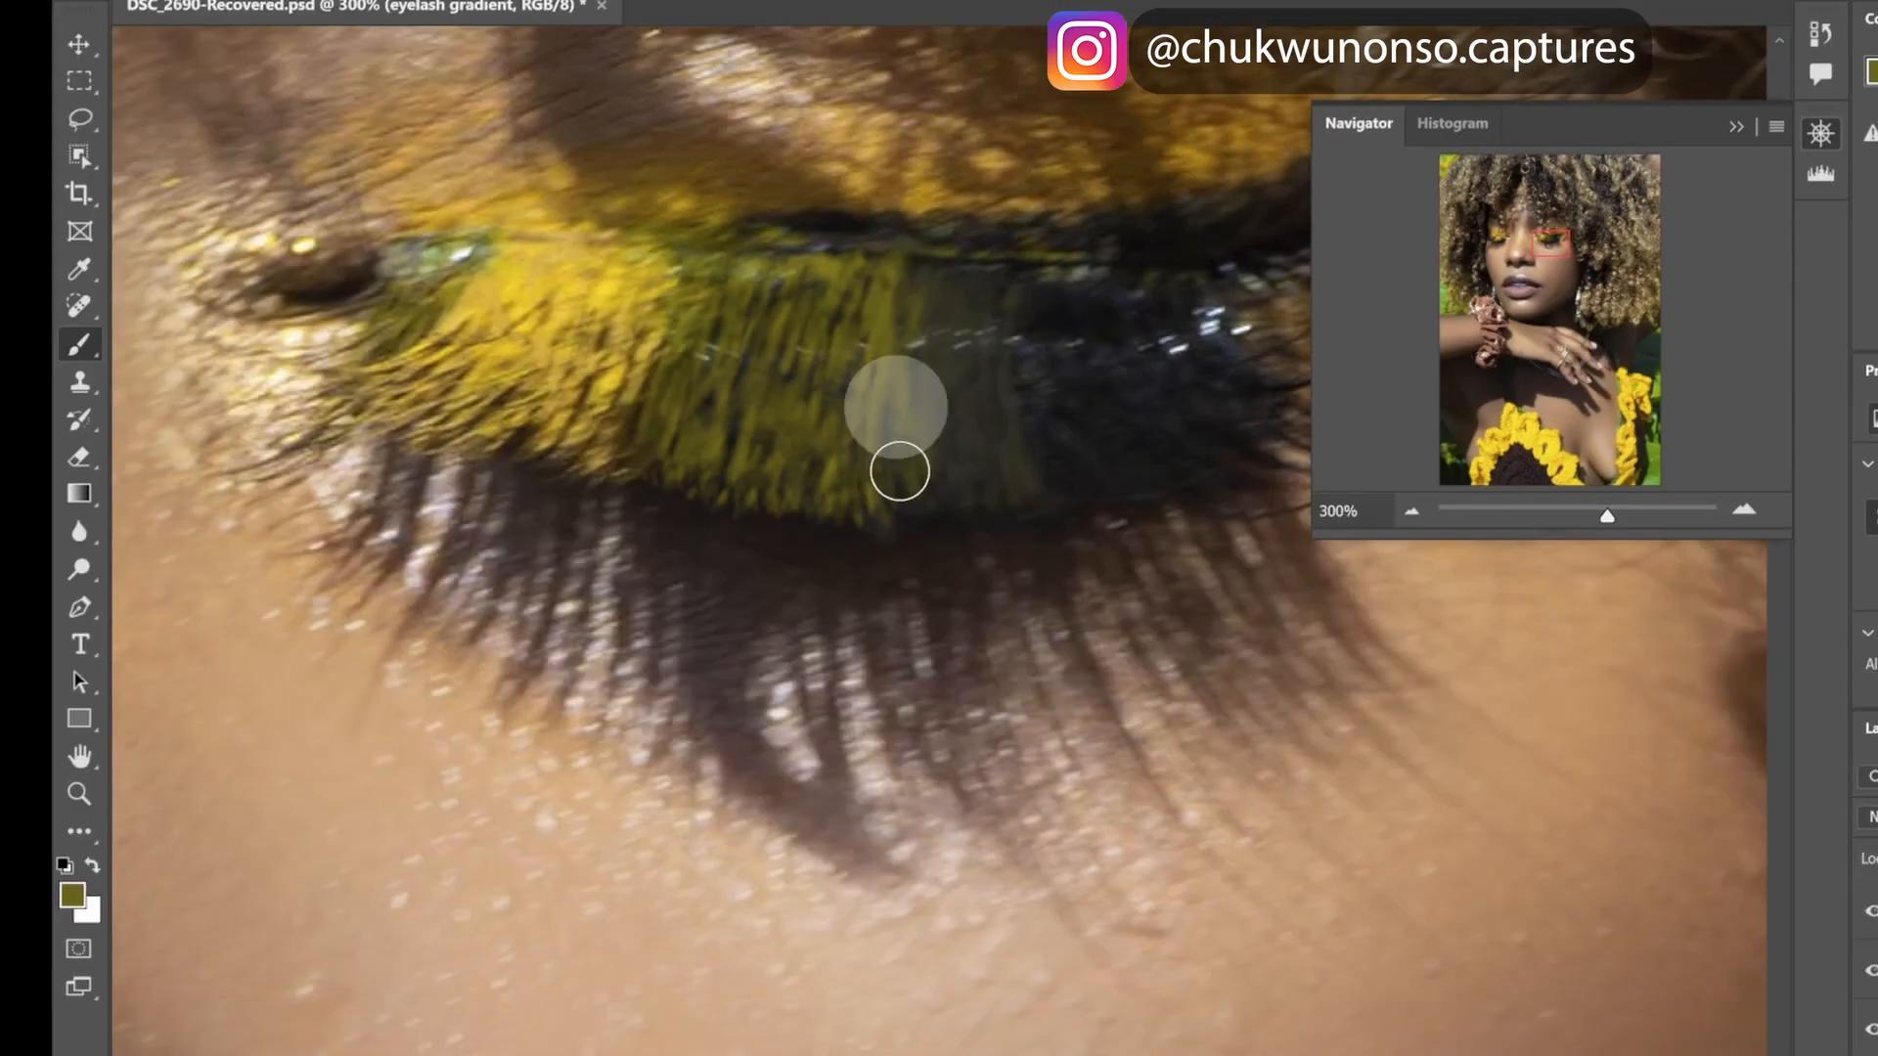
left_click(859, 215, "alt")
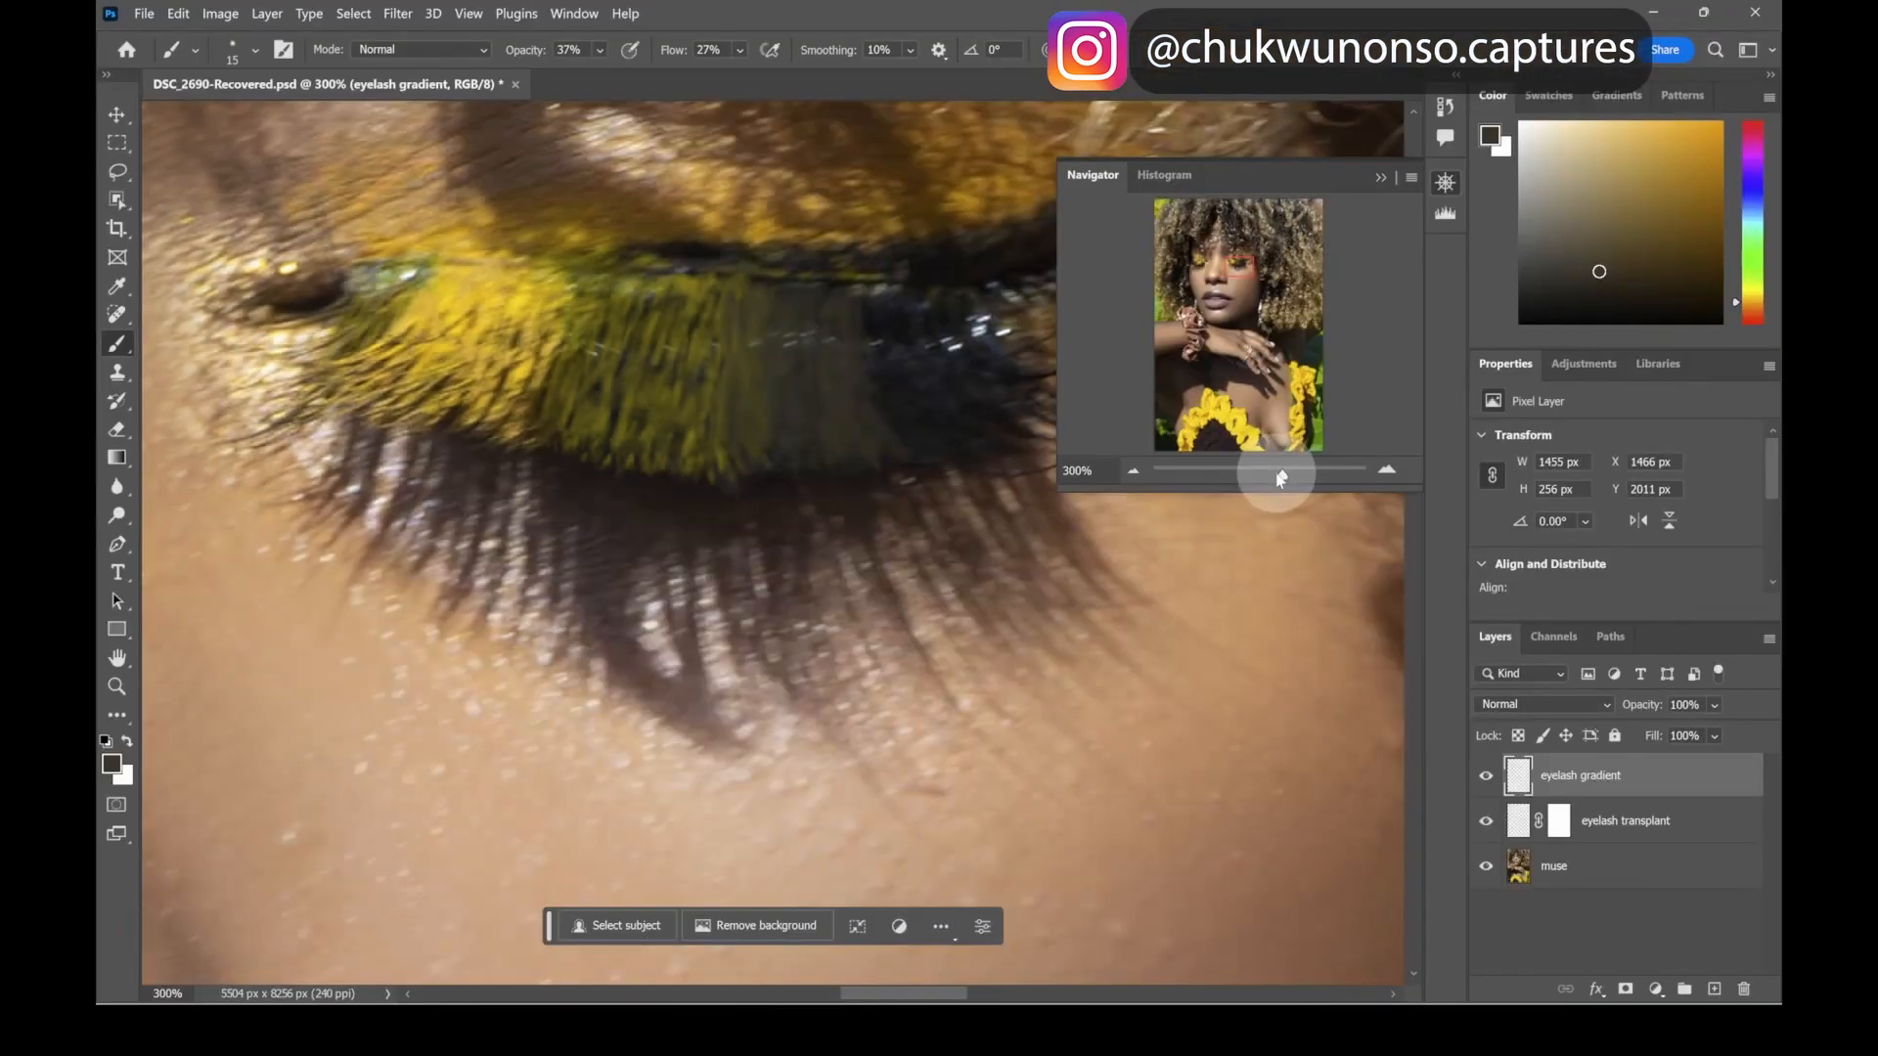
- Sample a golden-yellow tone from above the retouched eye's lash roots and paint it along the inner upper lash line
mouse_move(1281, 477)
left_mouse_down()
mouse_move(1252, 473)
mouse_move(1282, 474)
left_mouse_up()
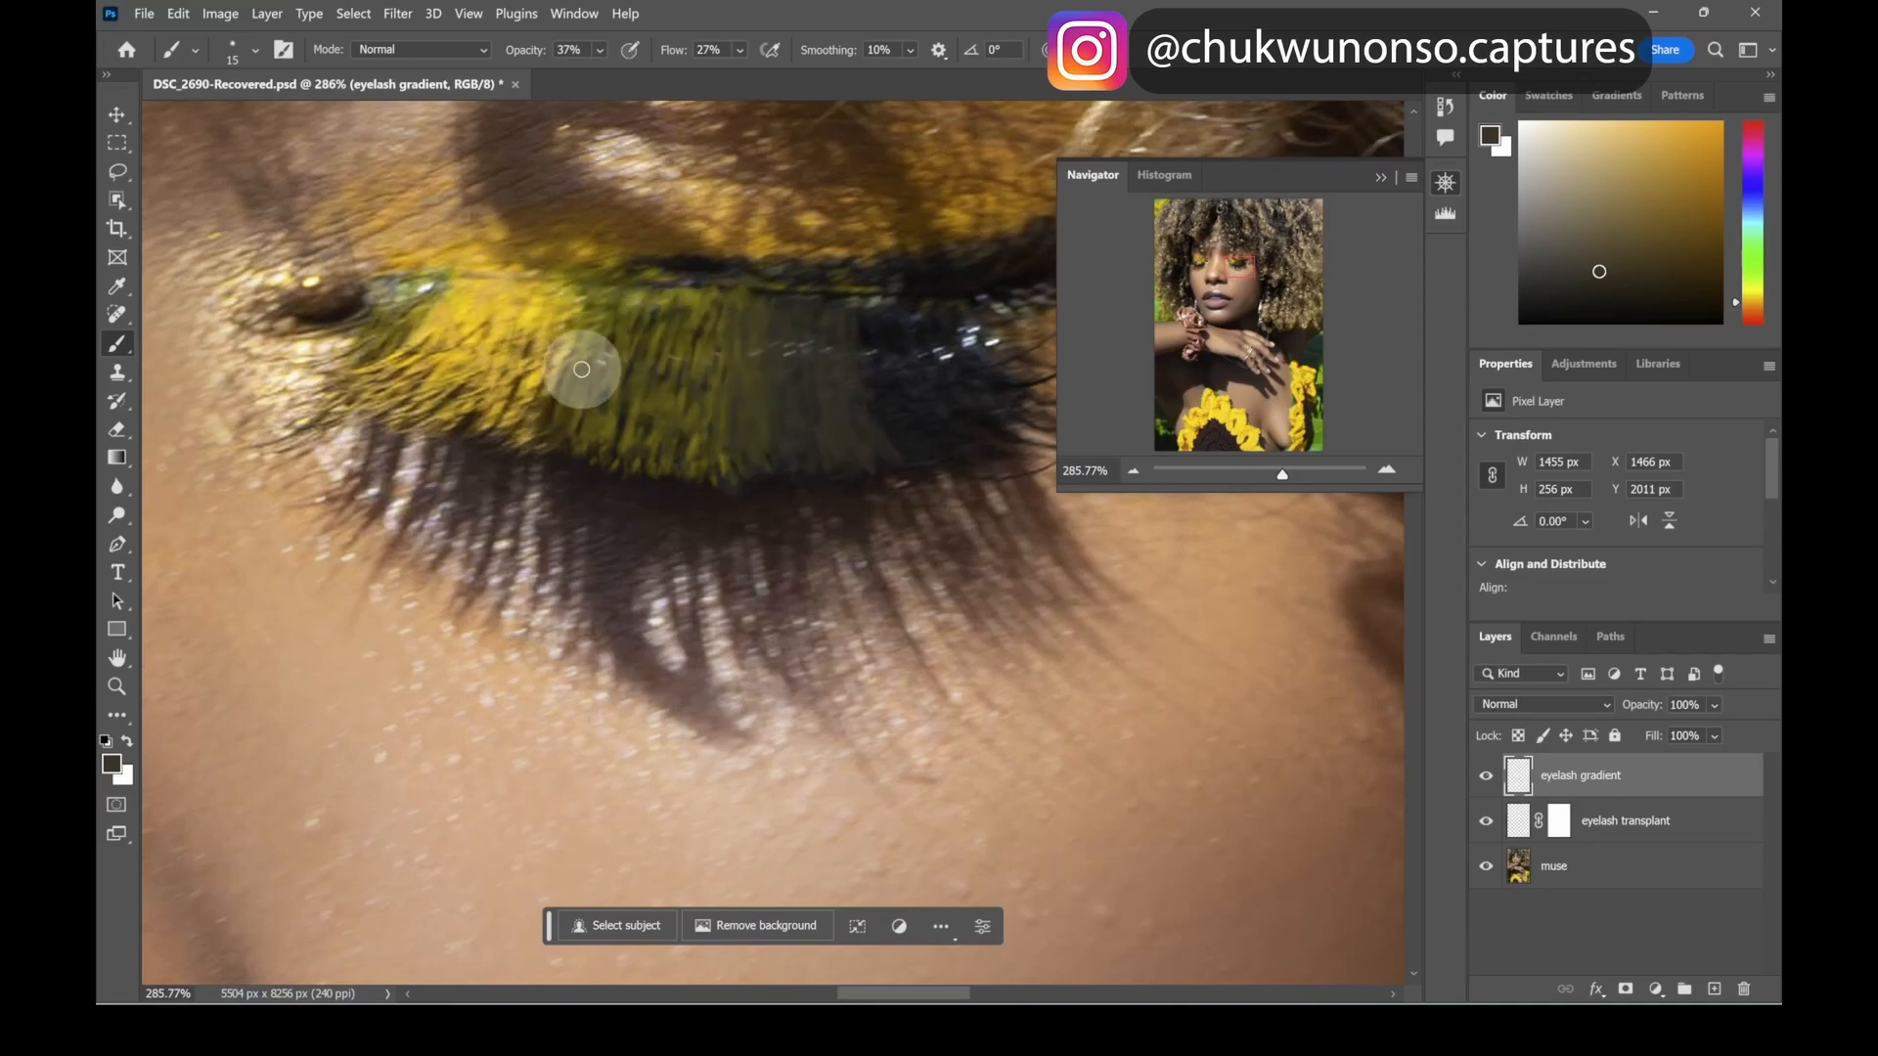
key("alt")
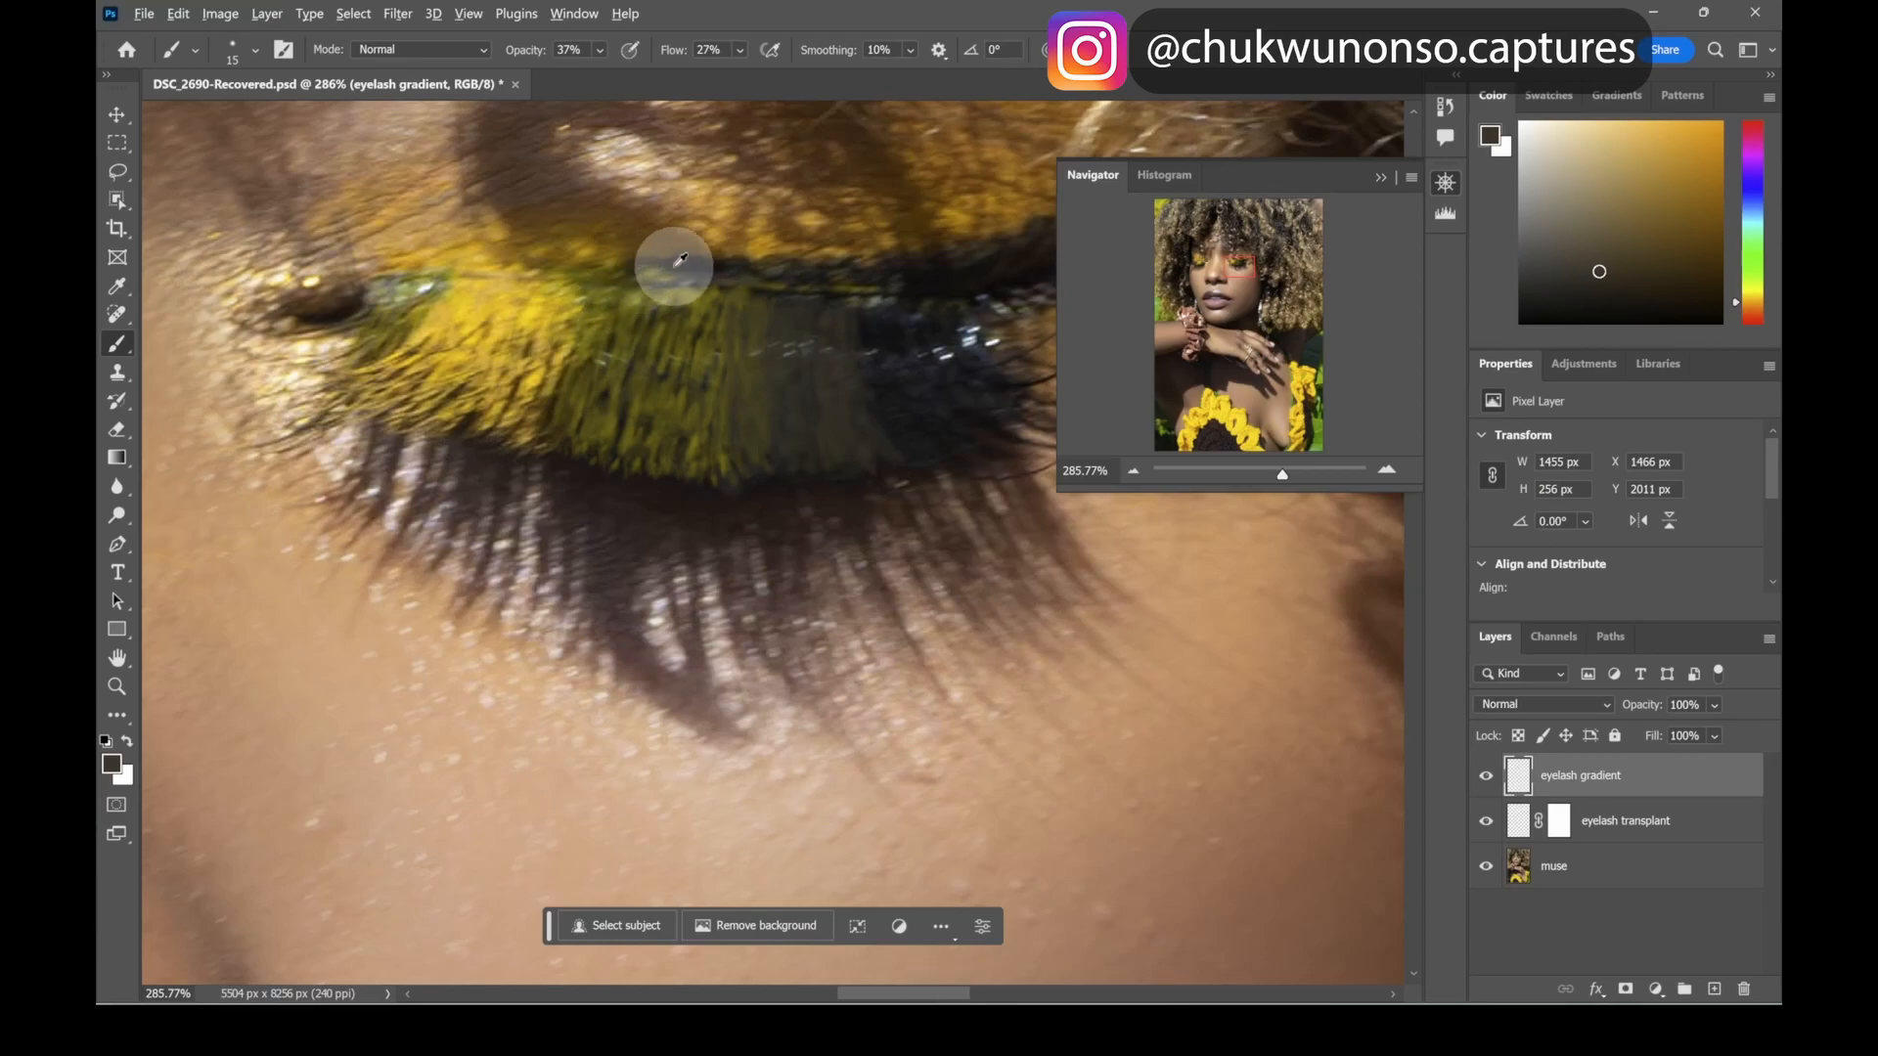
left_click(554, 275, "alt")
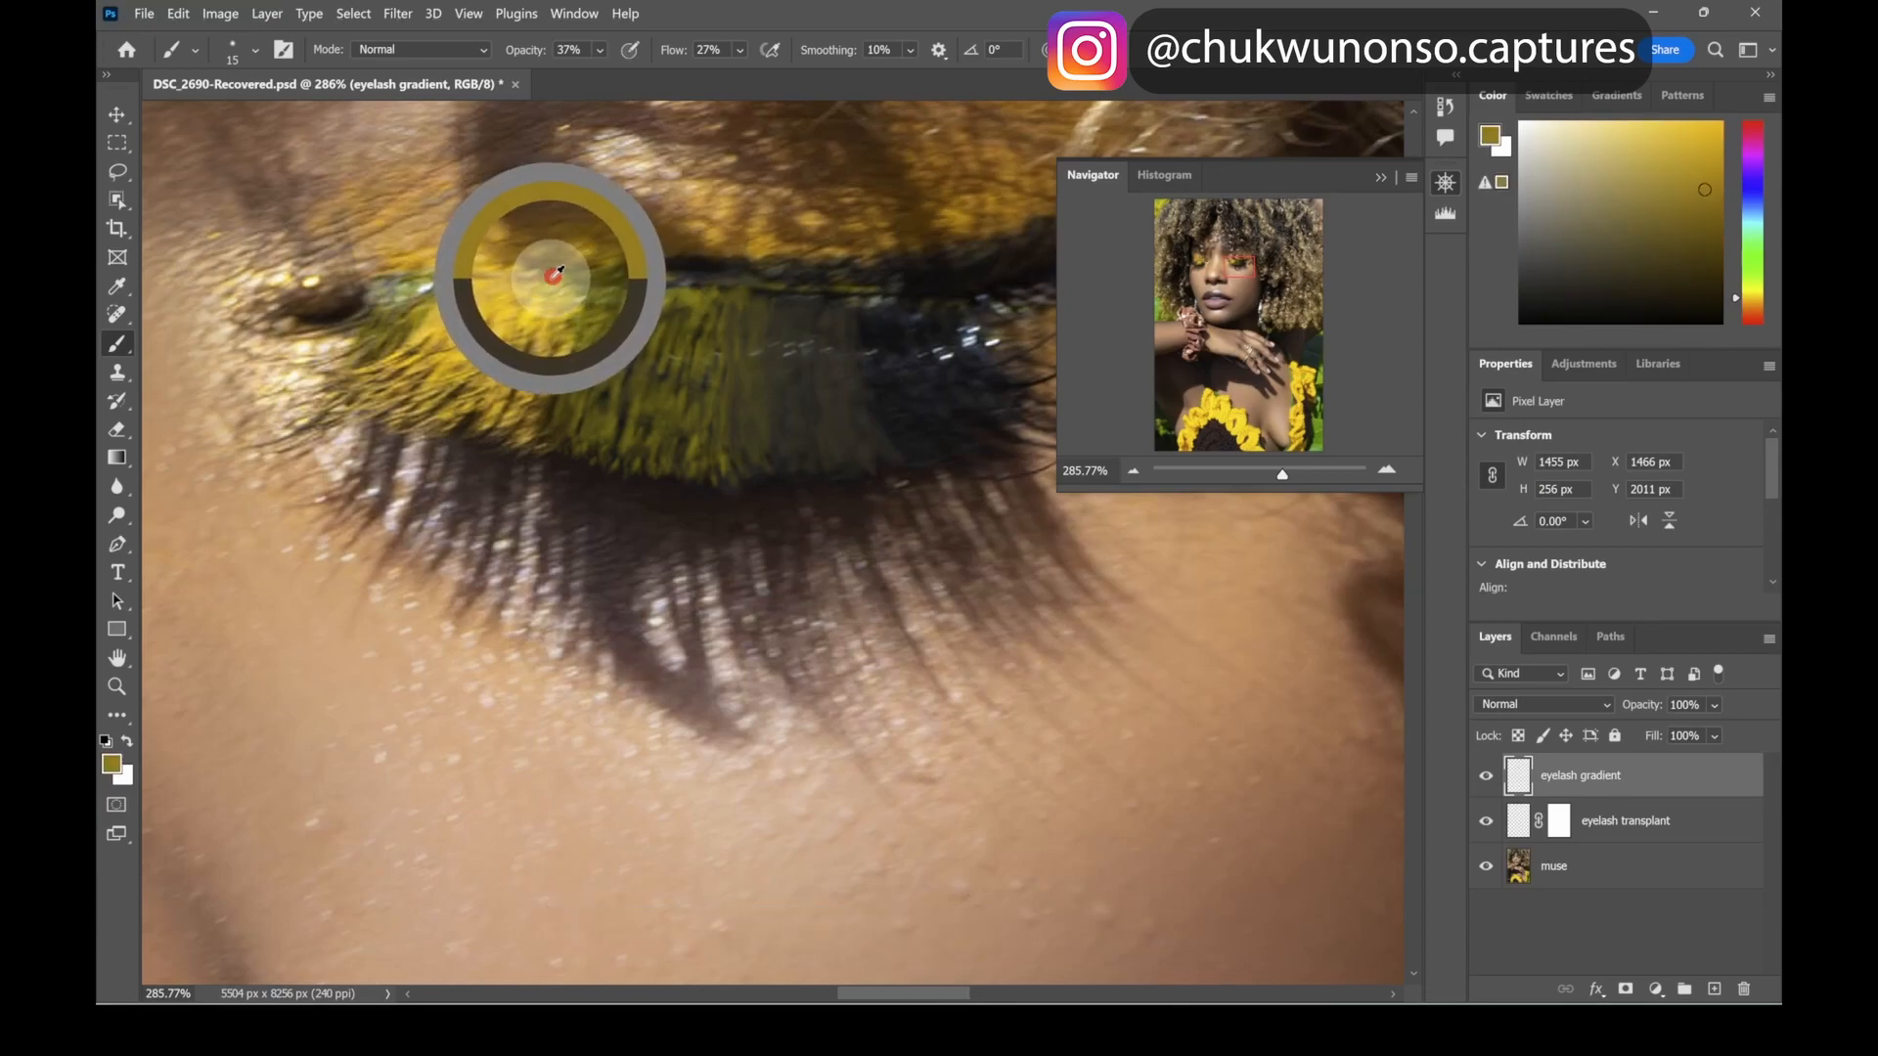
left_click_drag(558, 271, 548, 270)
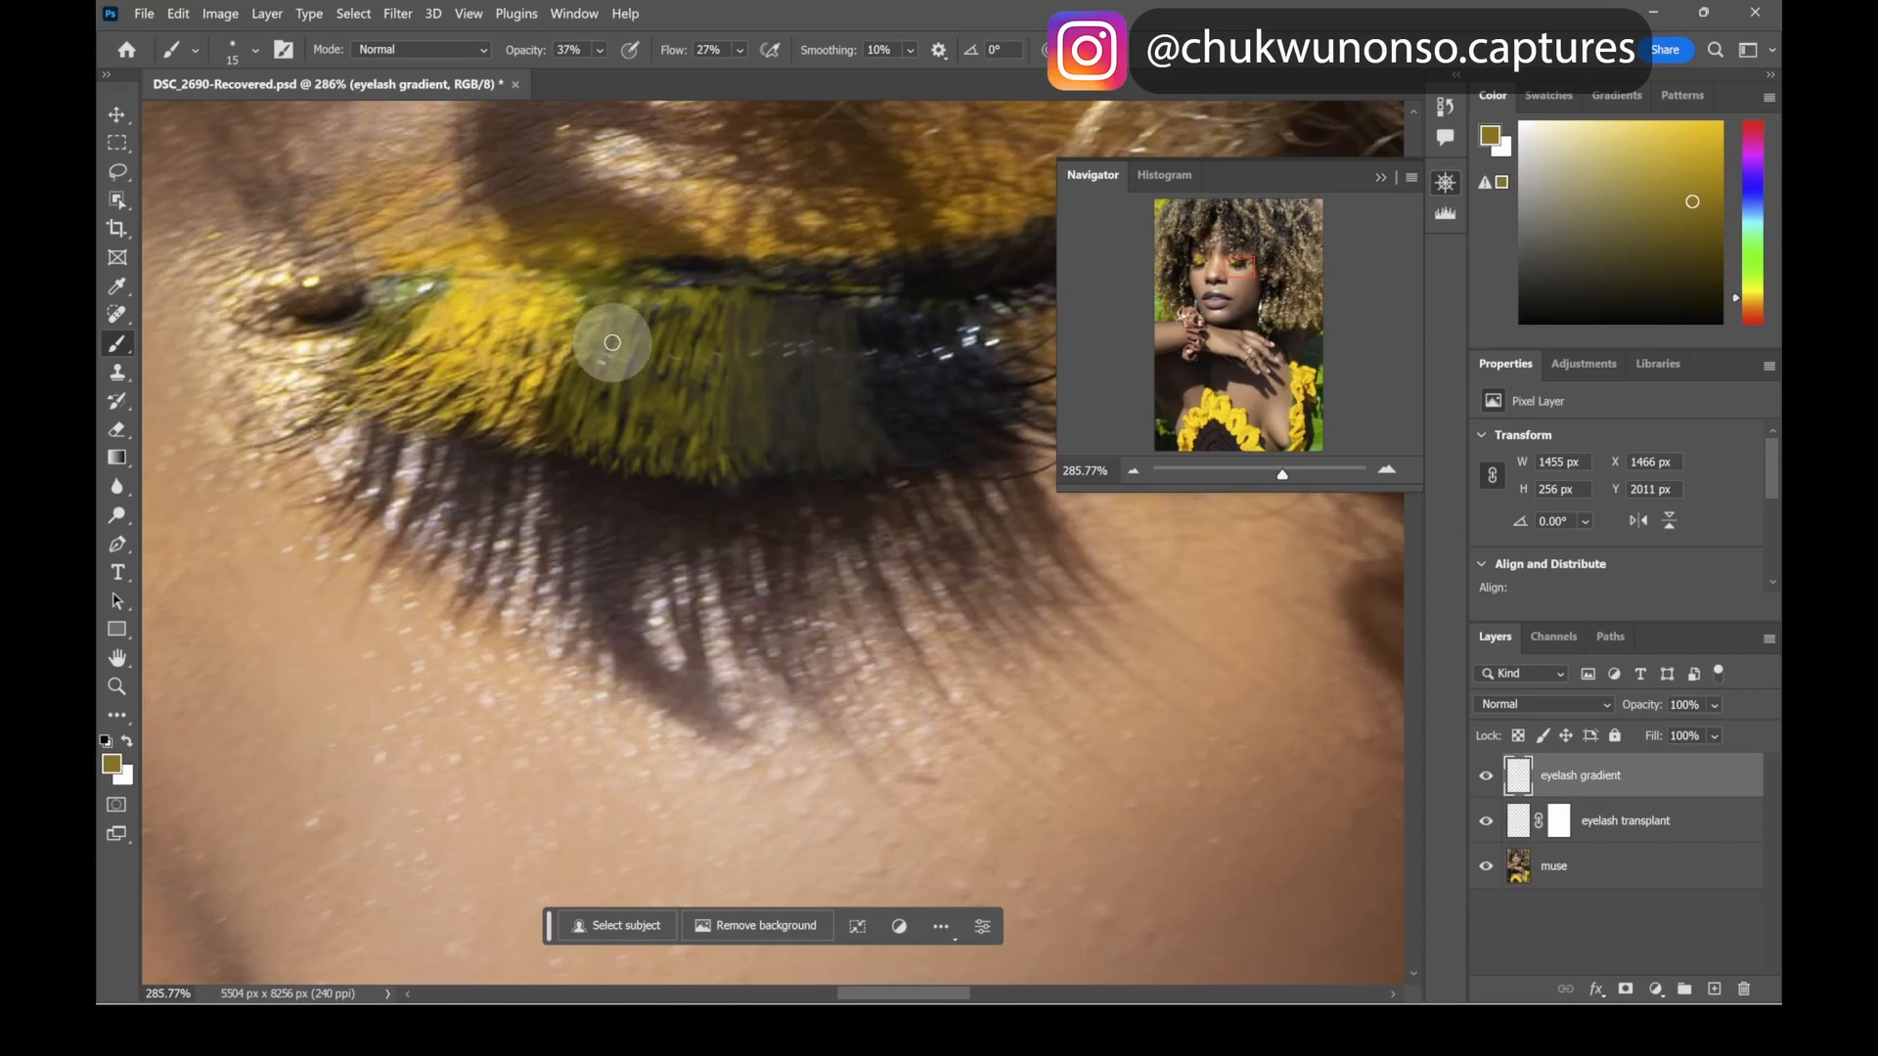
mouse_move(587, 276)
left_mouse_down()
mouse_move(441, 263)
mouse_move(431, 279)
left_mouse_up()
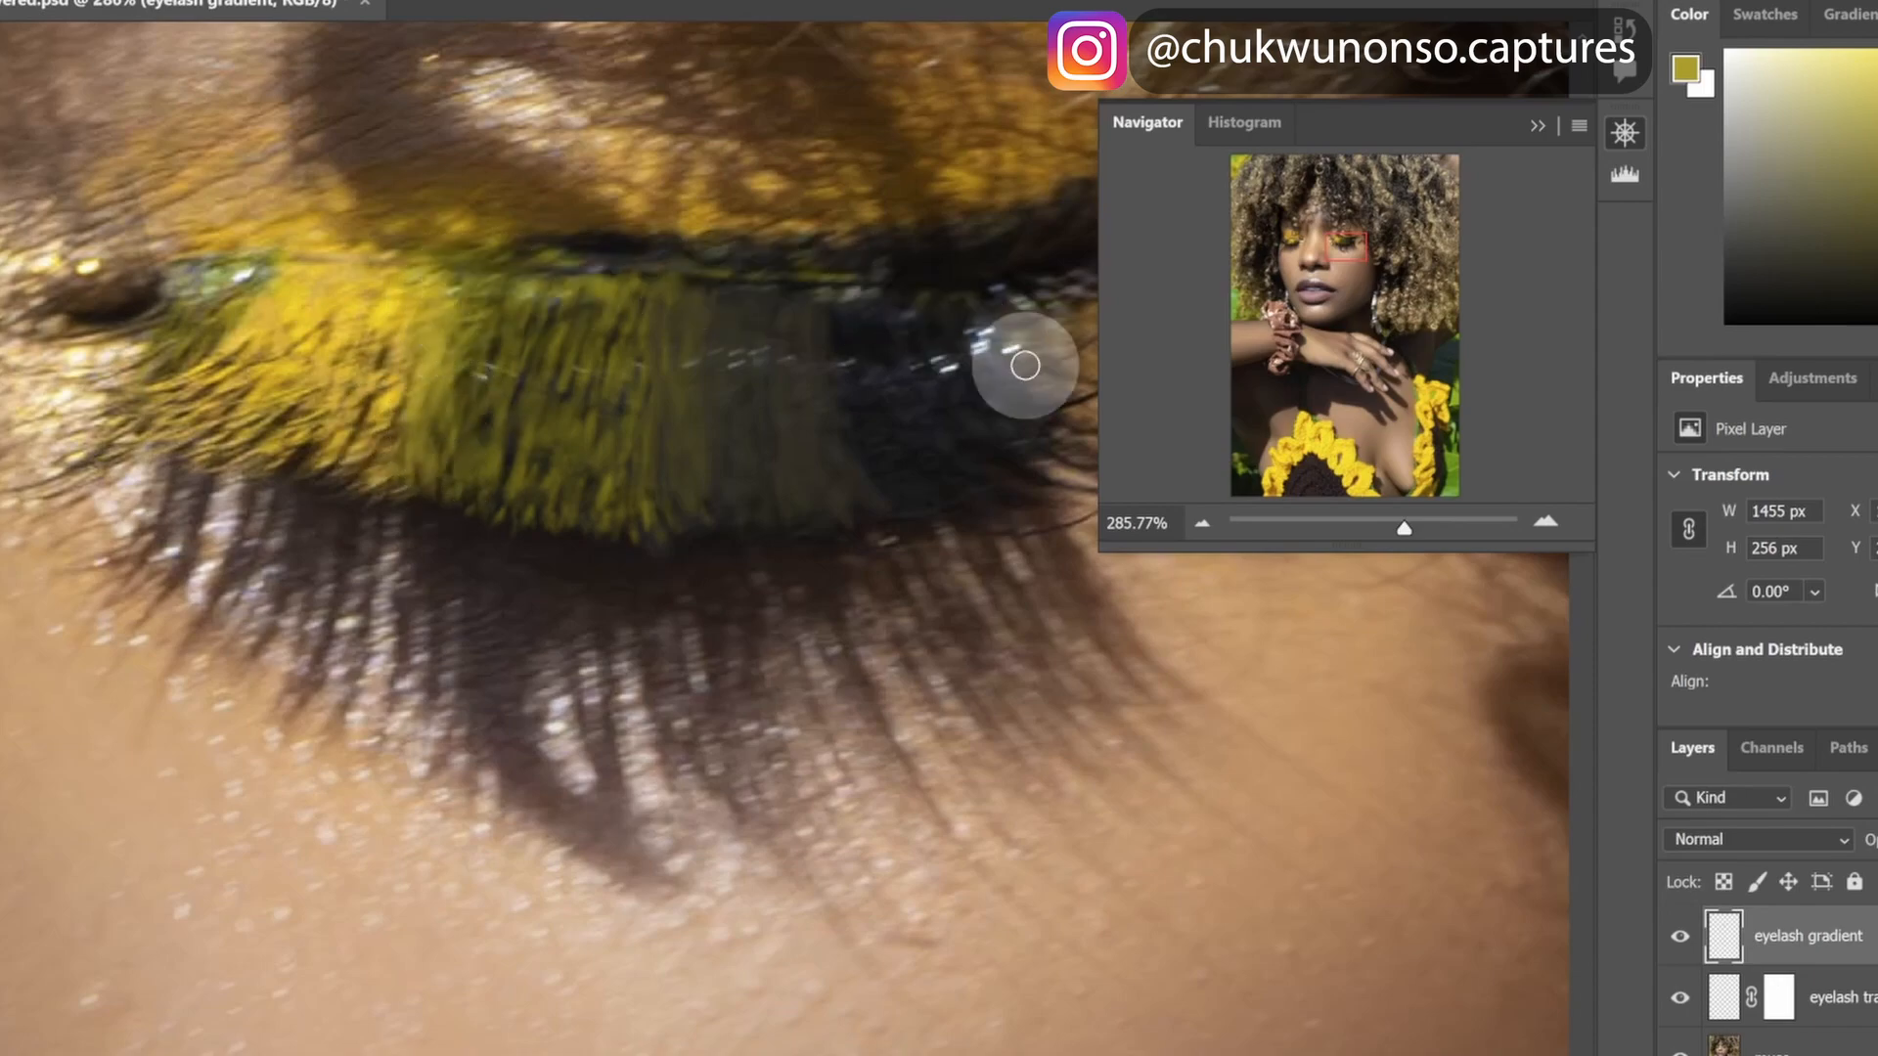
- Return to the other eye and sample a dark green brush colour where its green lashes meet the black
left_click(1402, 528)
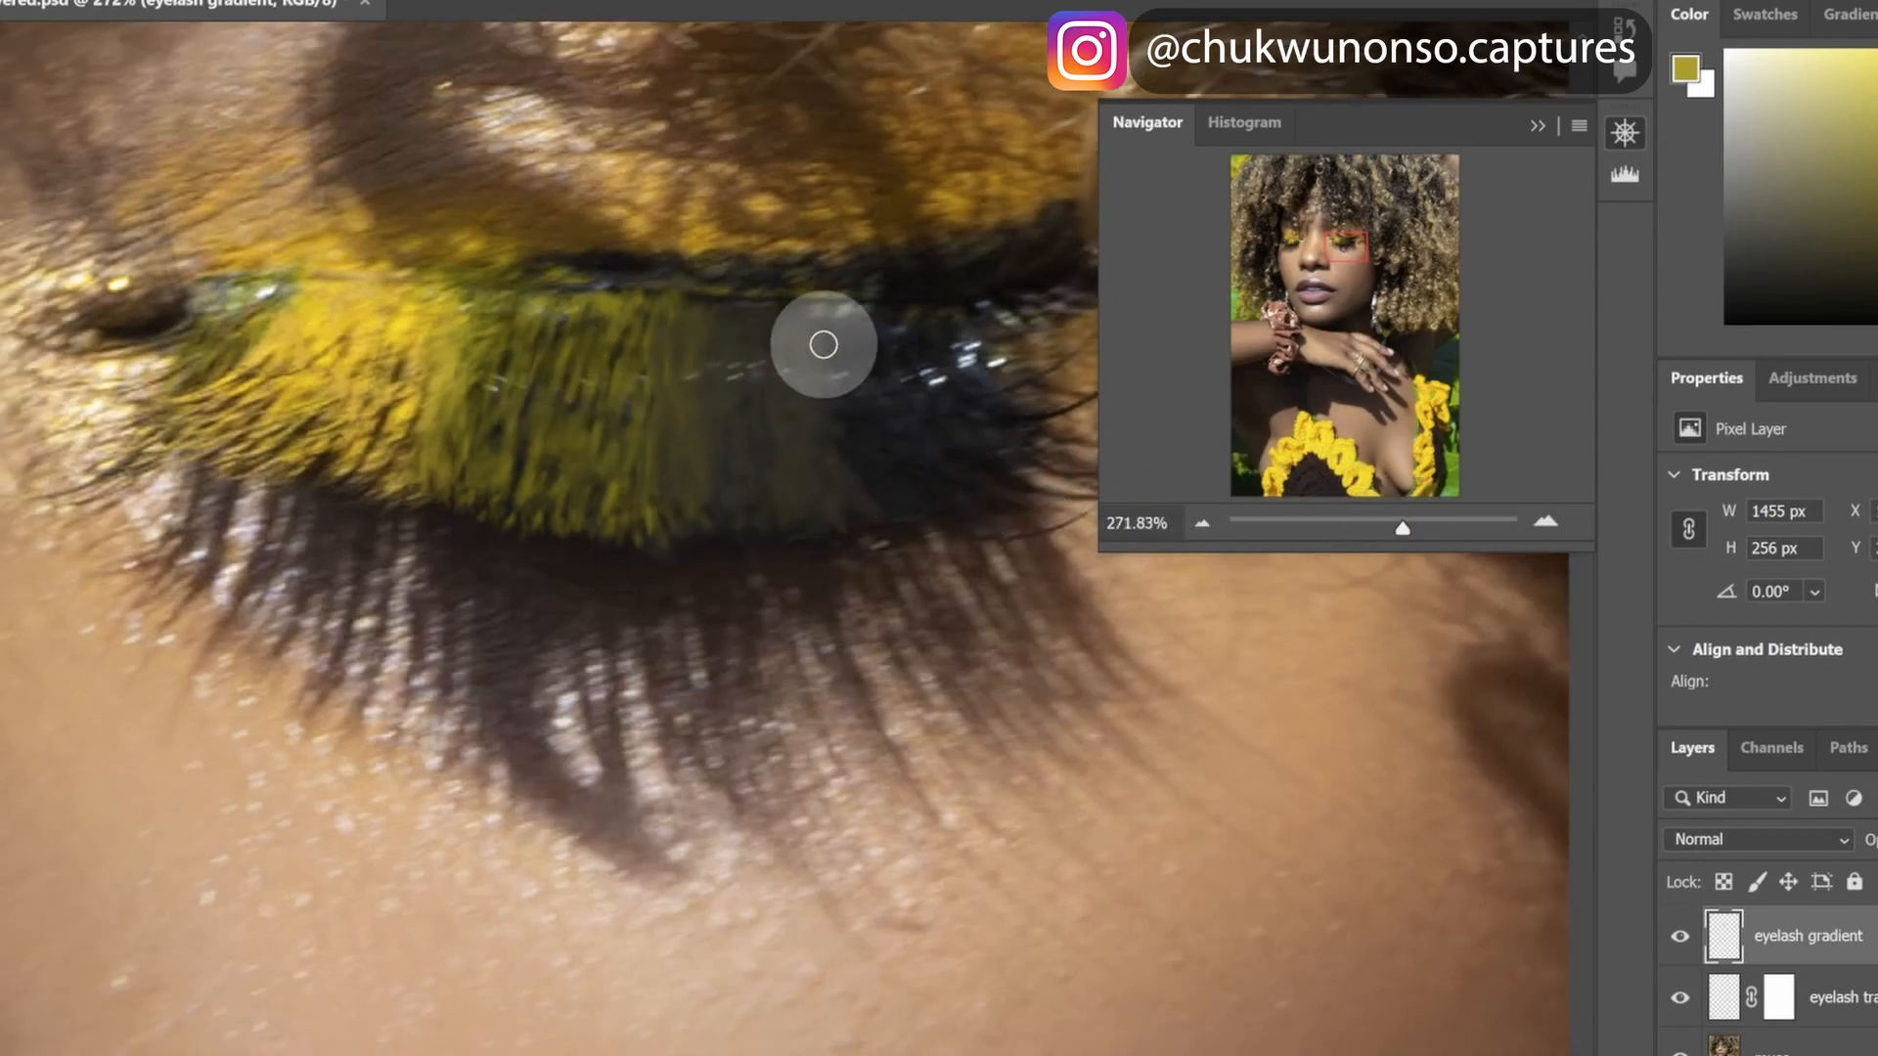
left_click_drag(1399, 536, 1377, 534)
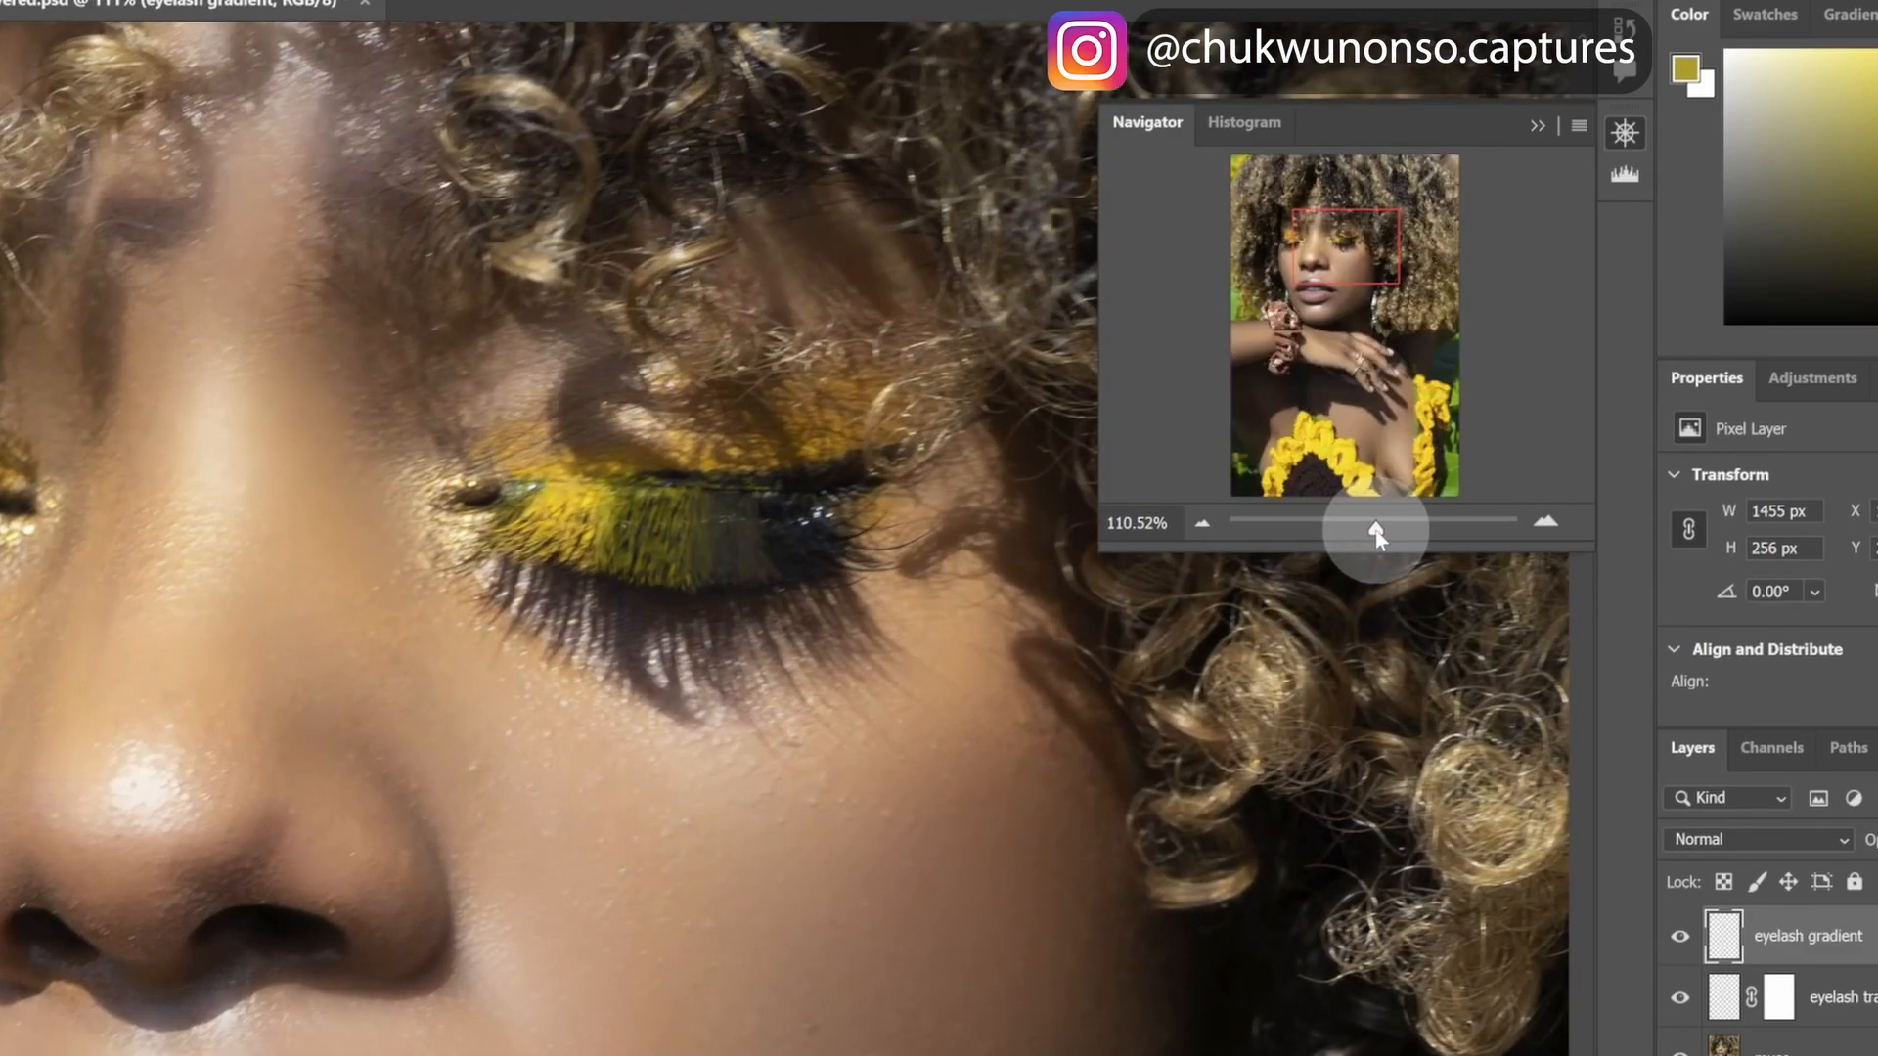
left_click_drag(1332, 250, 1271, 264)
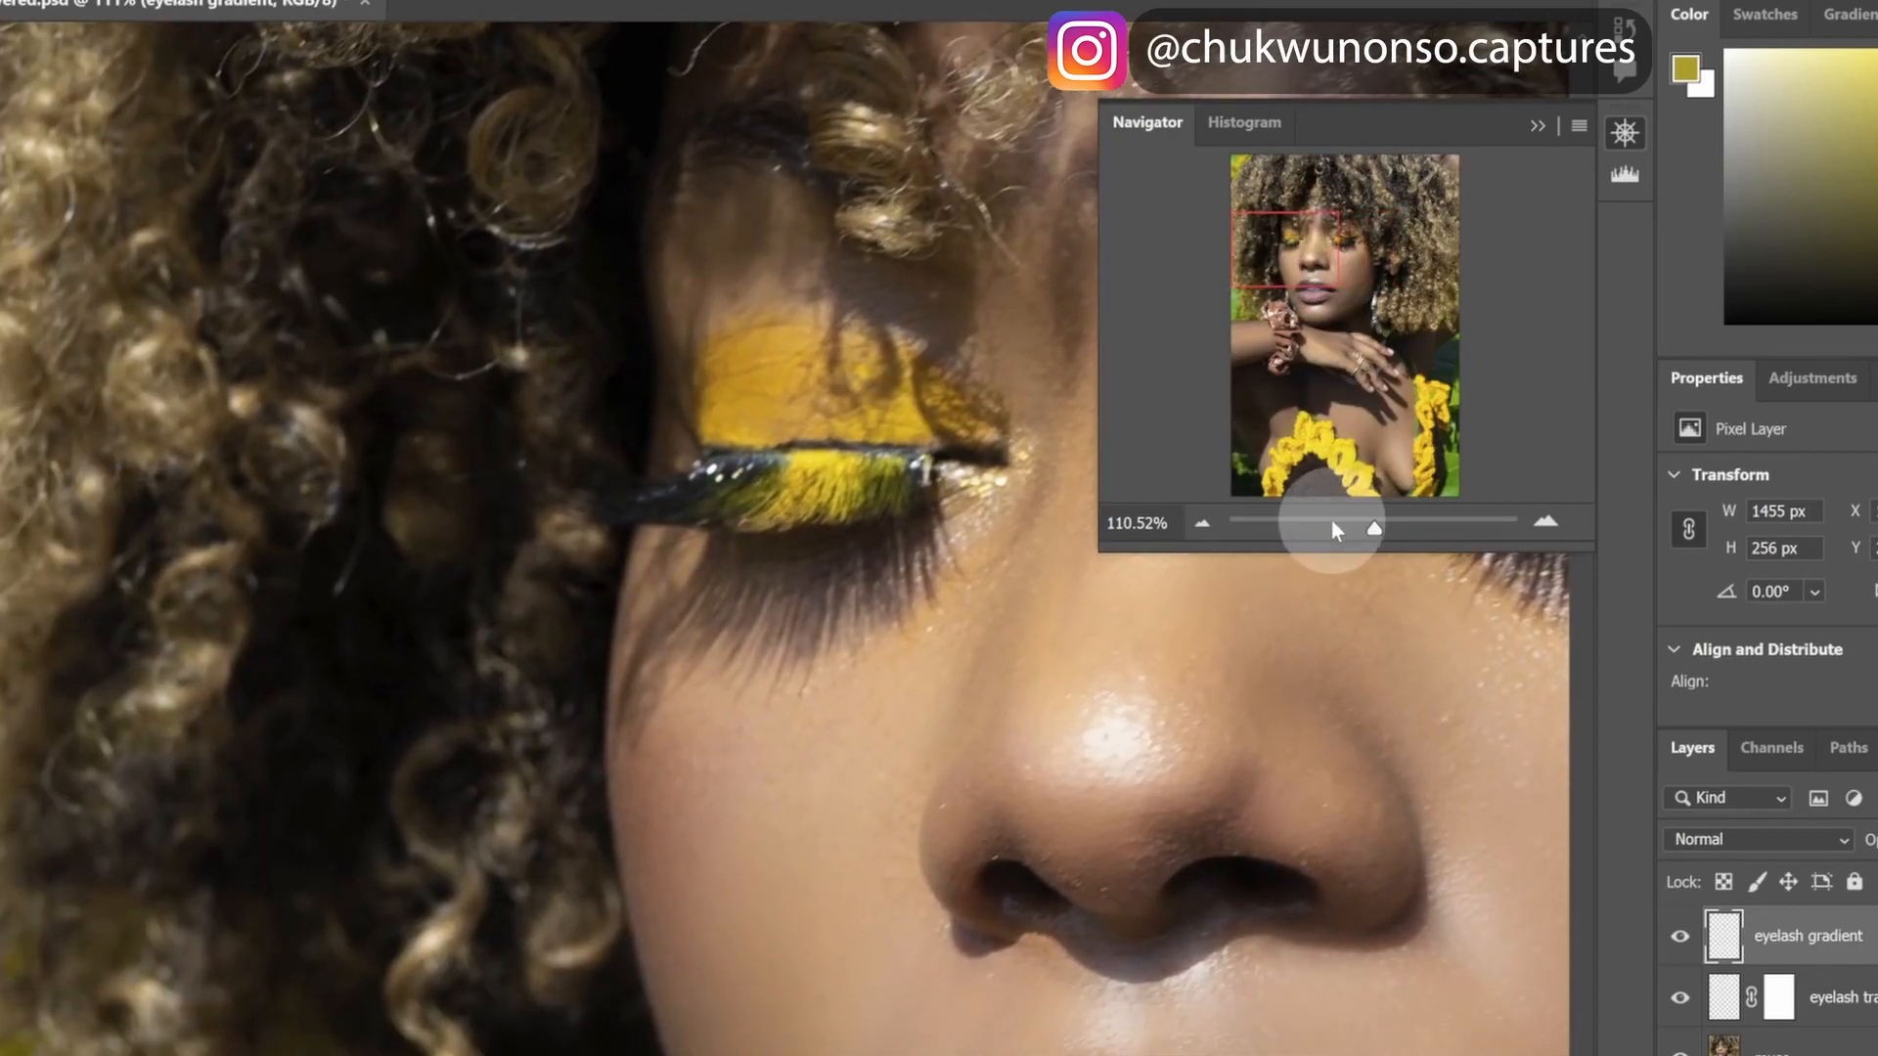
left_click_drag(1374, 533, 1403, 528)
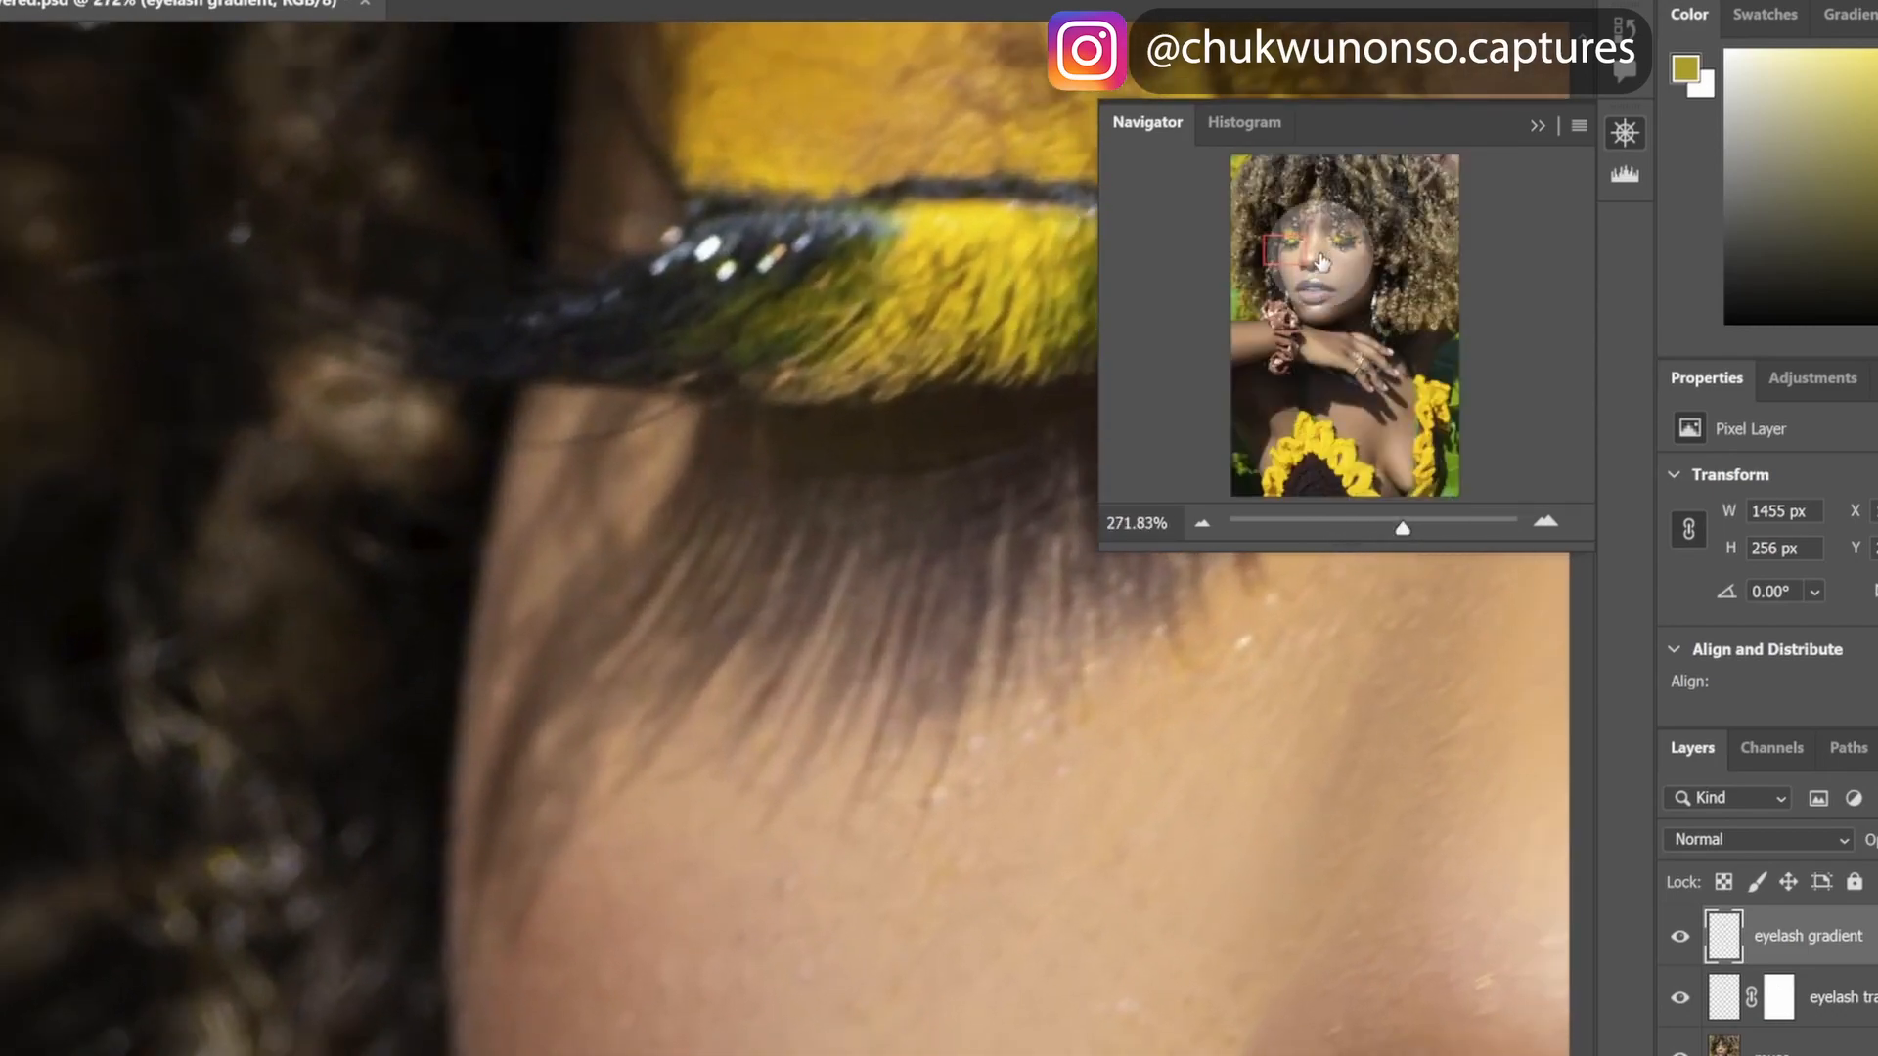
left_click_drag(1293, 243, 1308, 236)
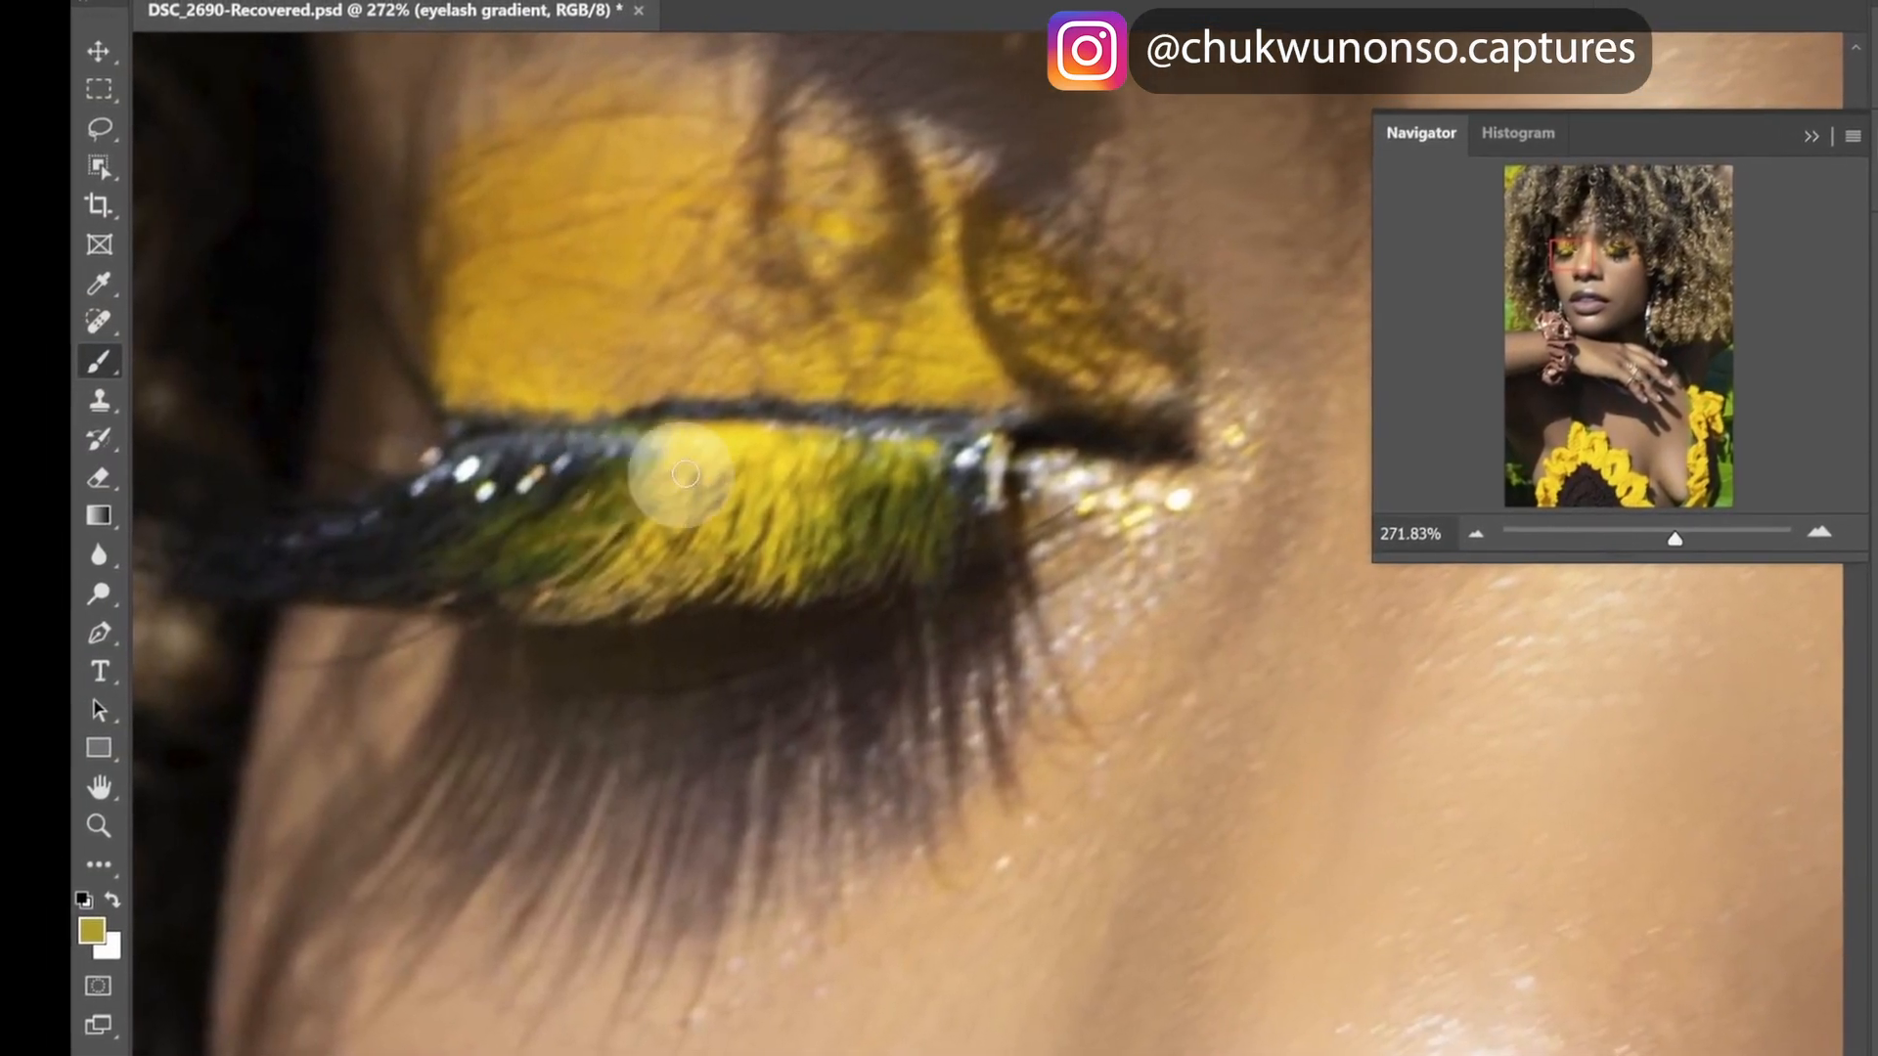
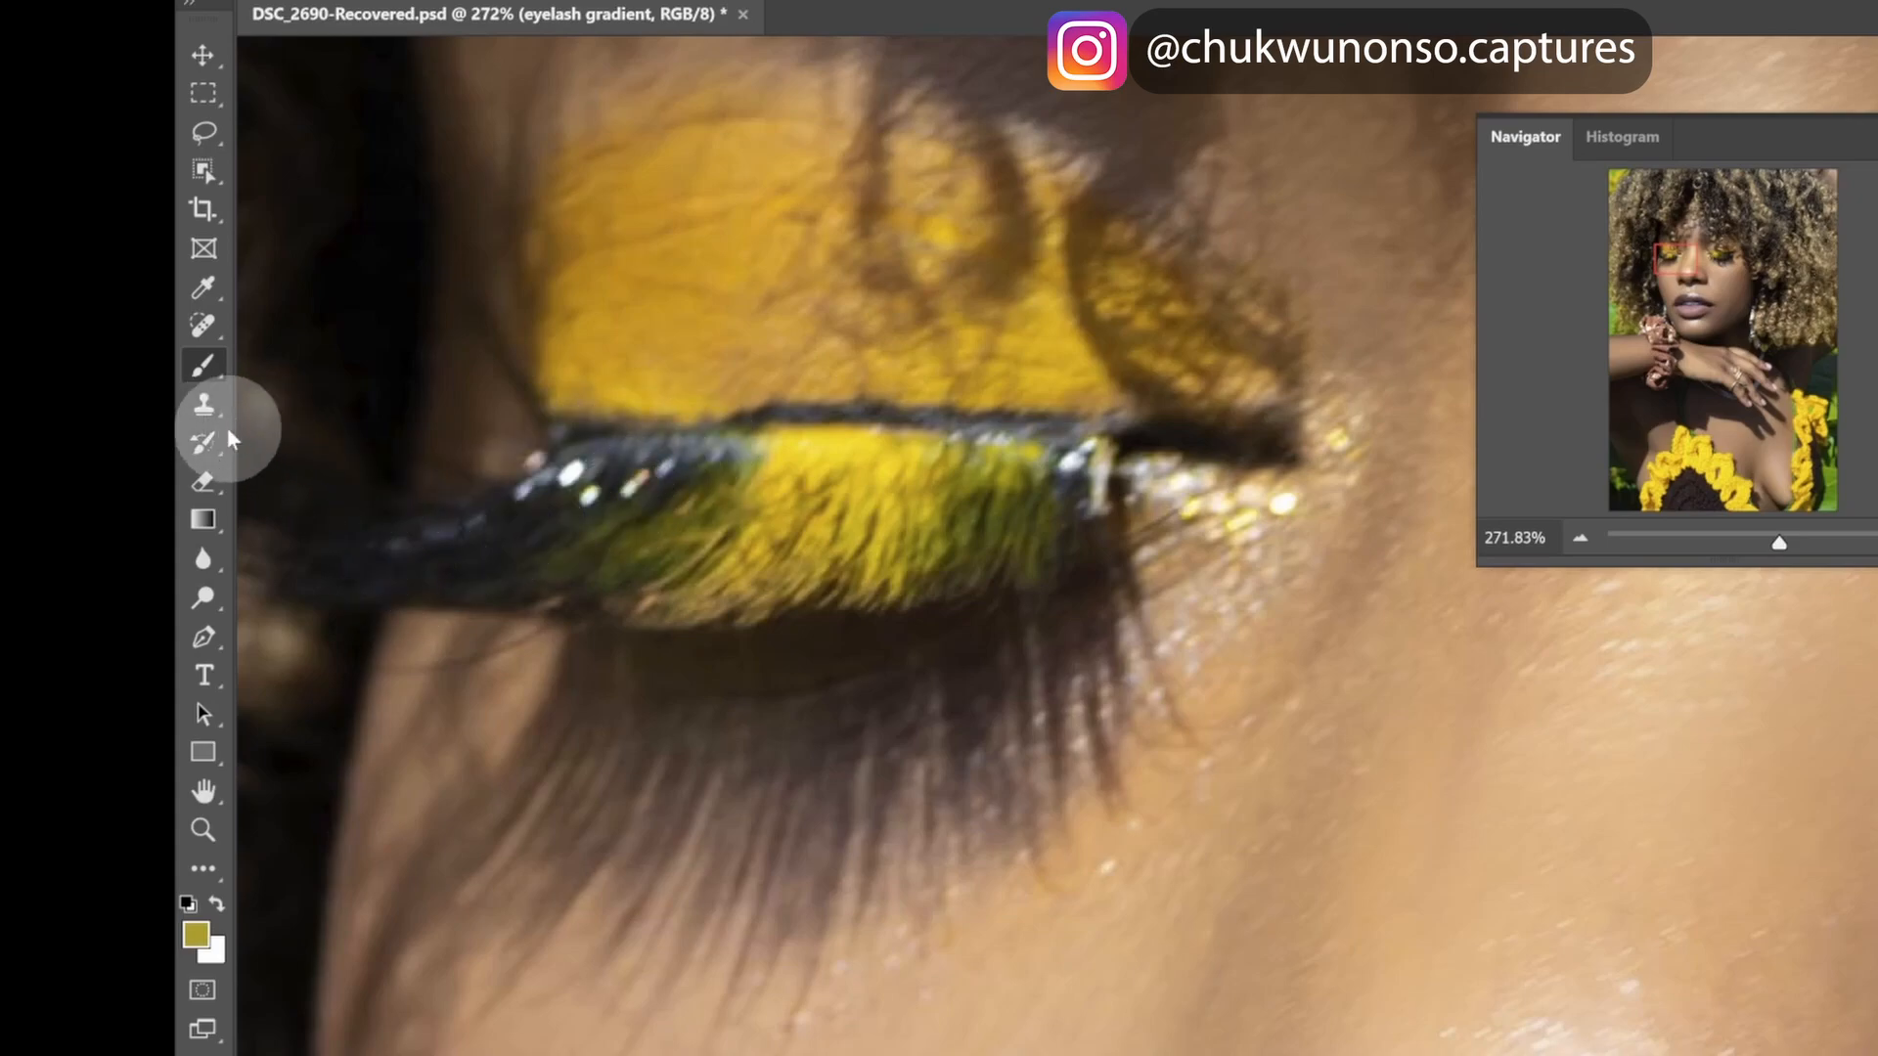
left_click(587, 531, "alt")
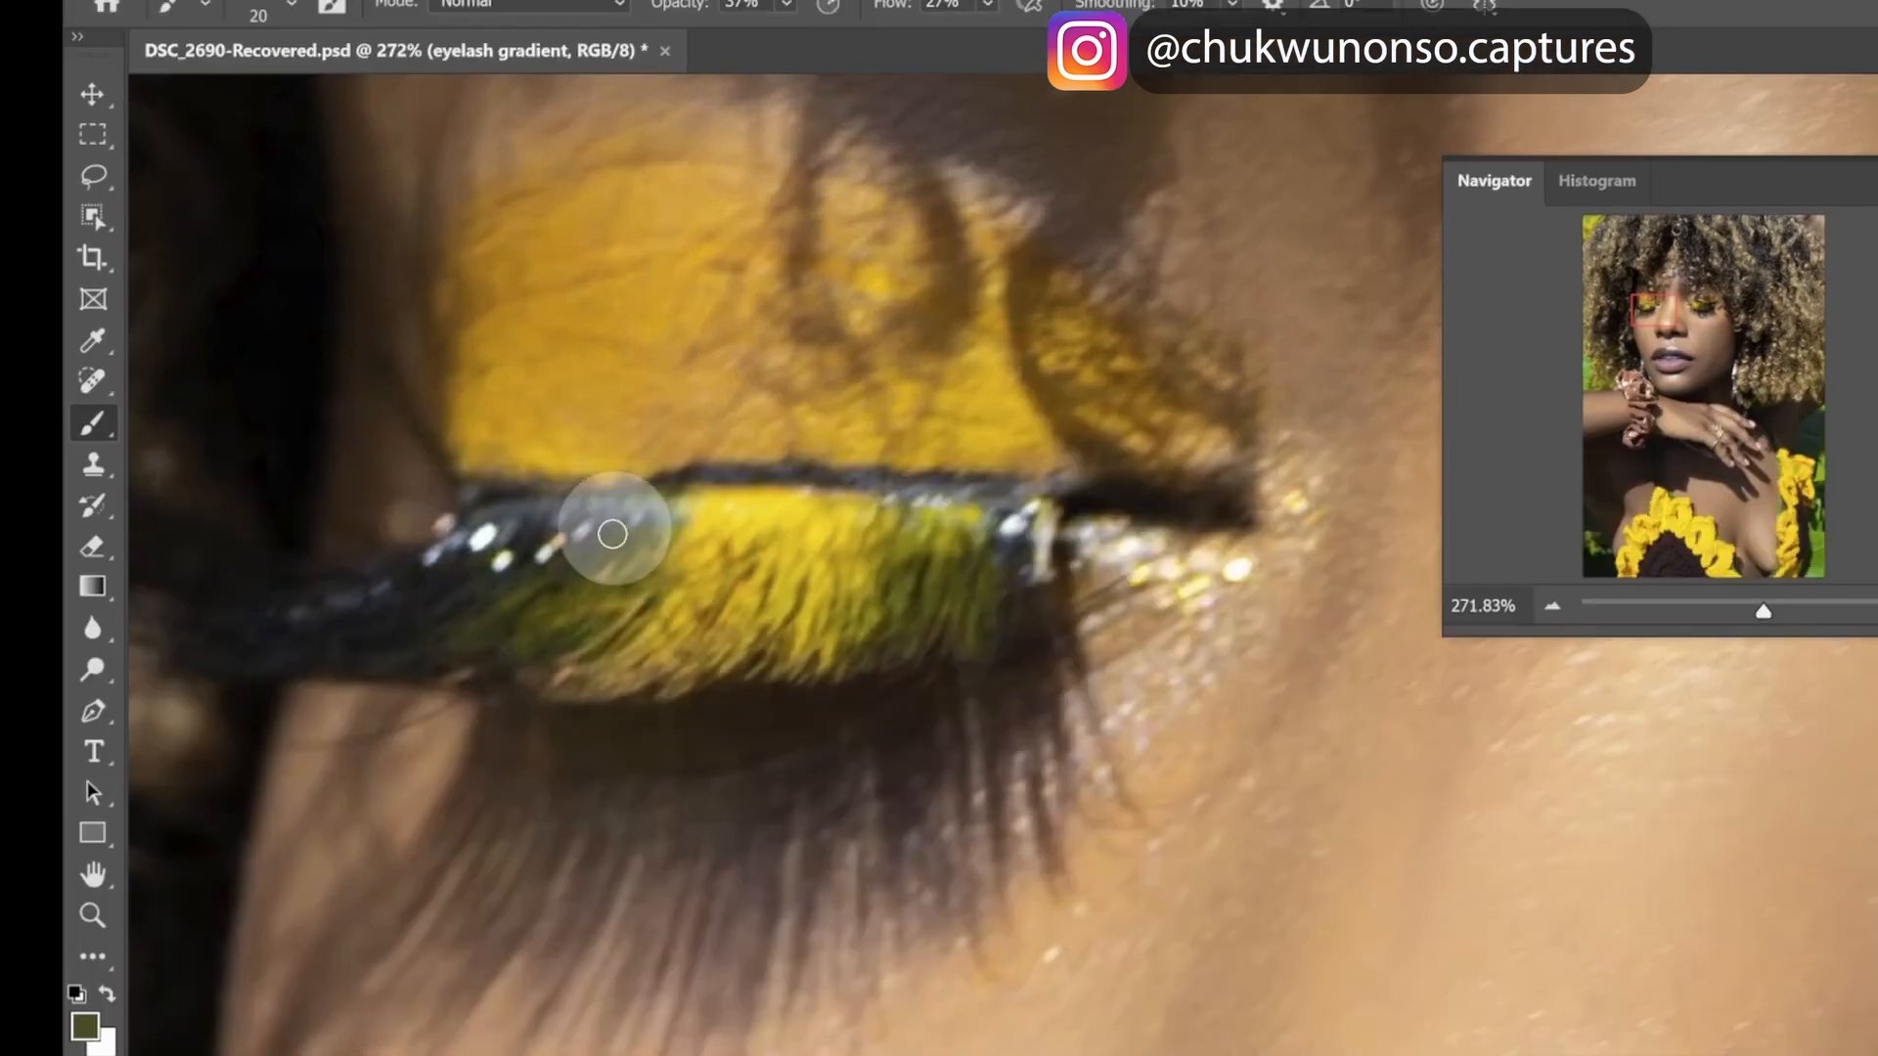
- Paint sampled dark green tones over the other eye's outer lashes to extend the green into the black section
key("ctrl+plus")
left_click(682, 497, "alt")
key("bracketleft")
left_click_drag(616, 499, 511, 621)
left_click(533, 533, "alt")
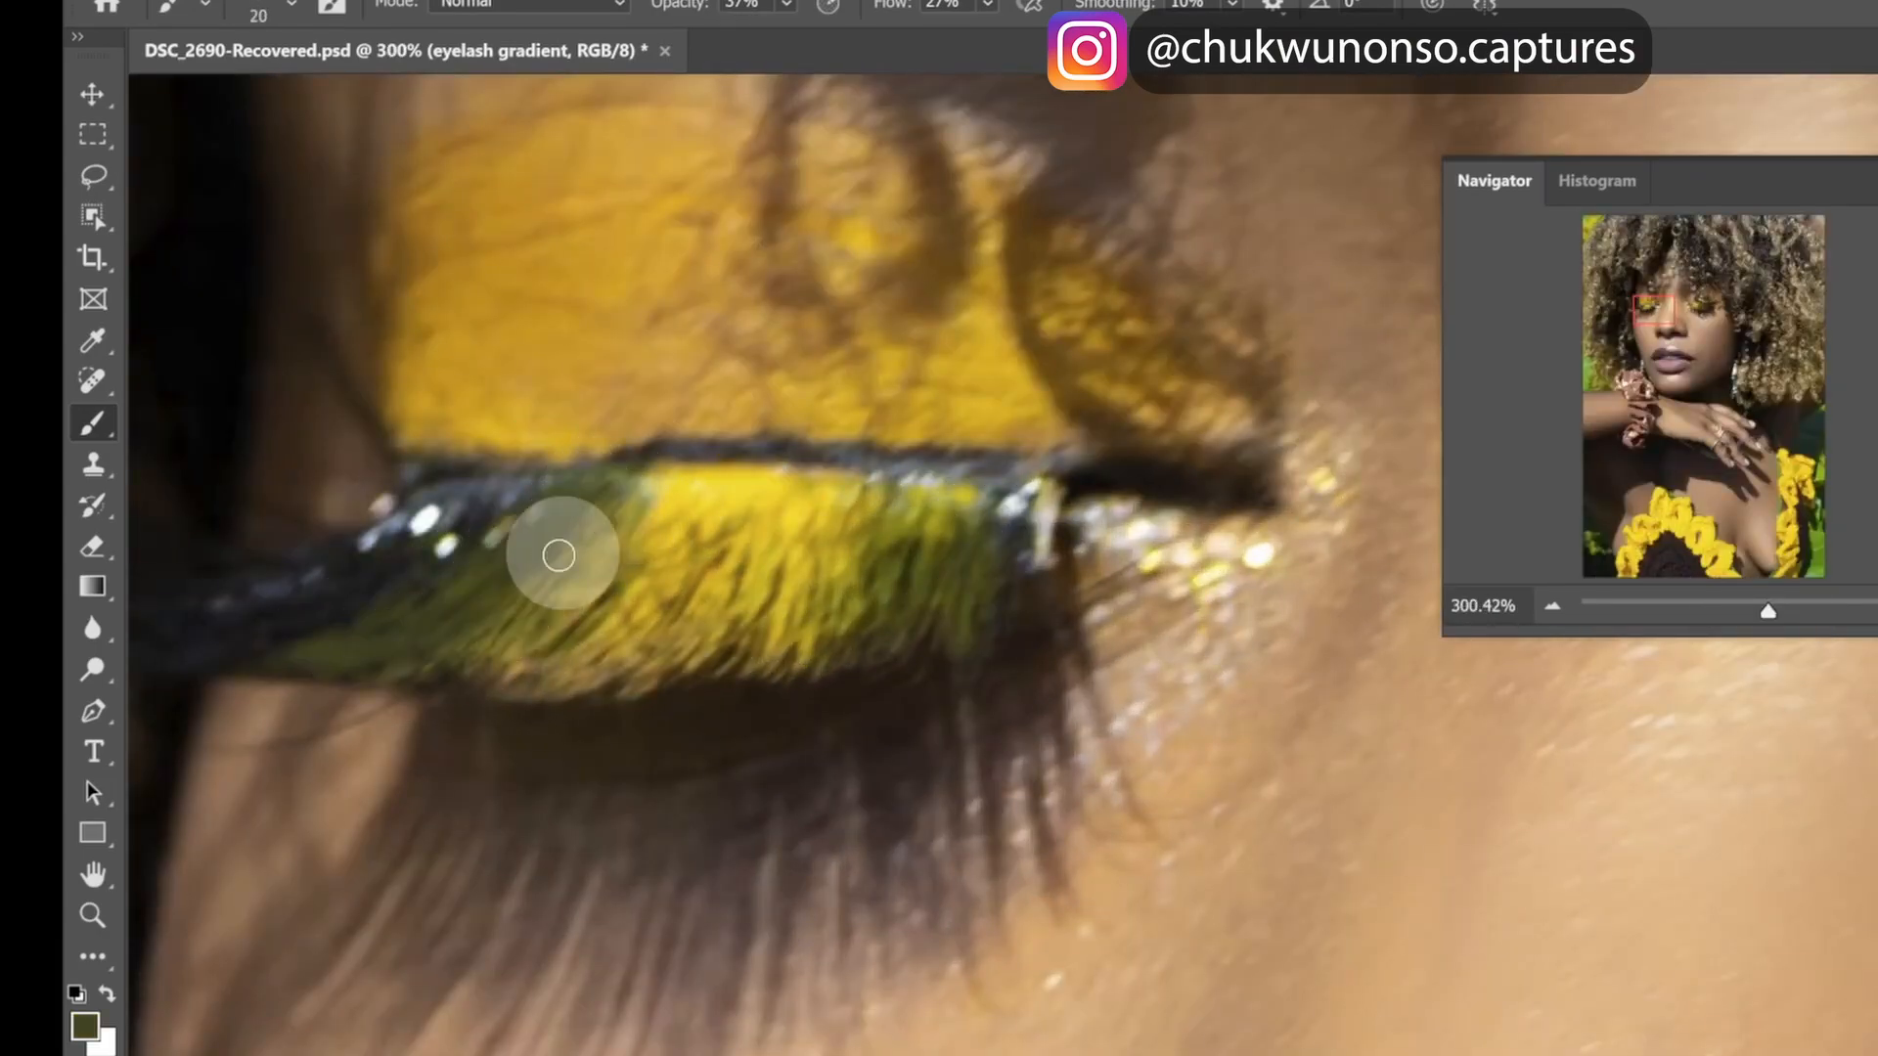
key("ctrl+plus")
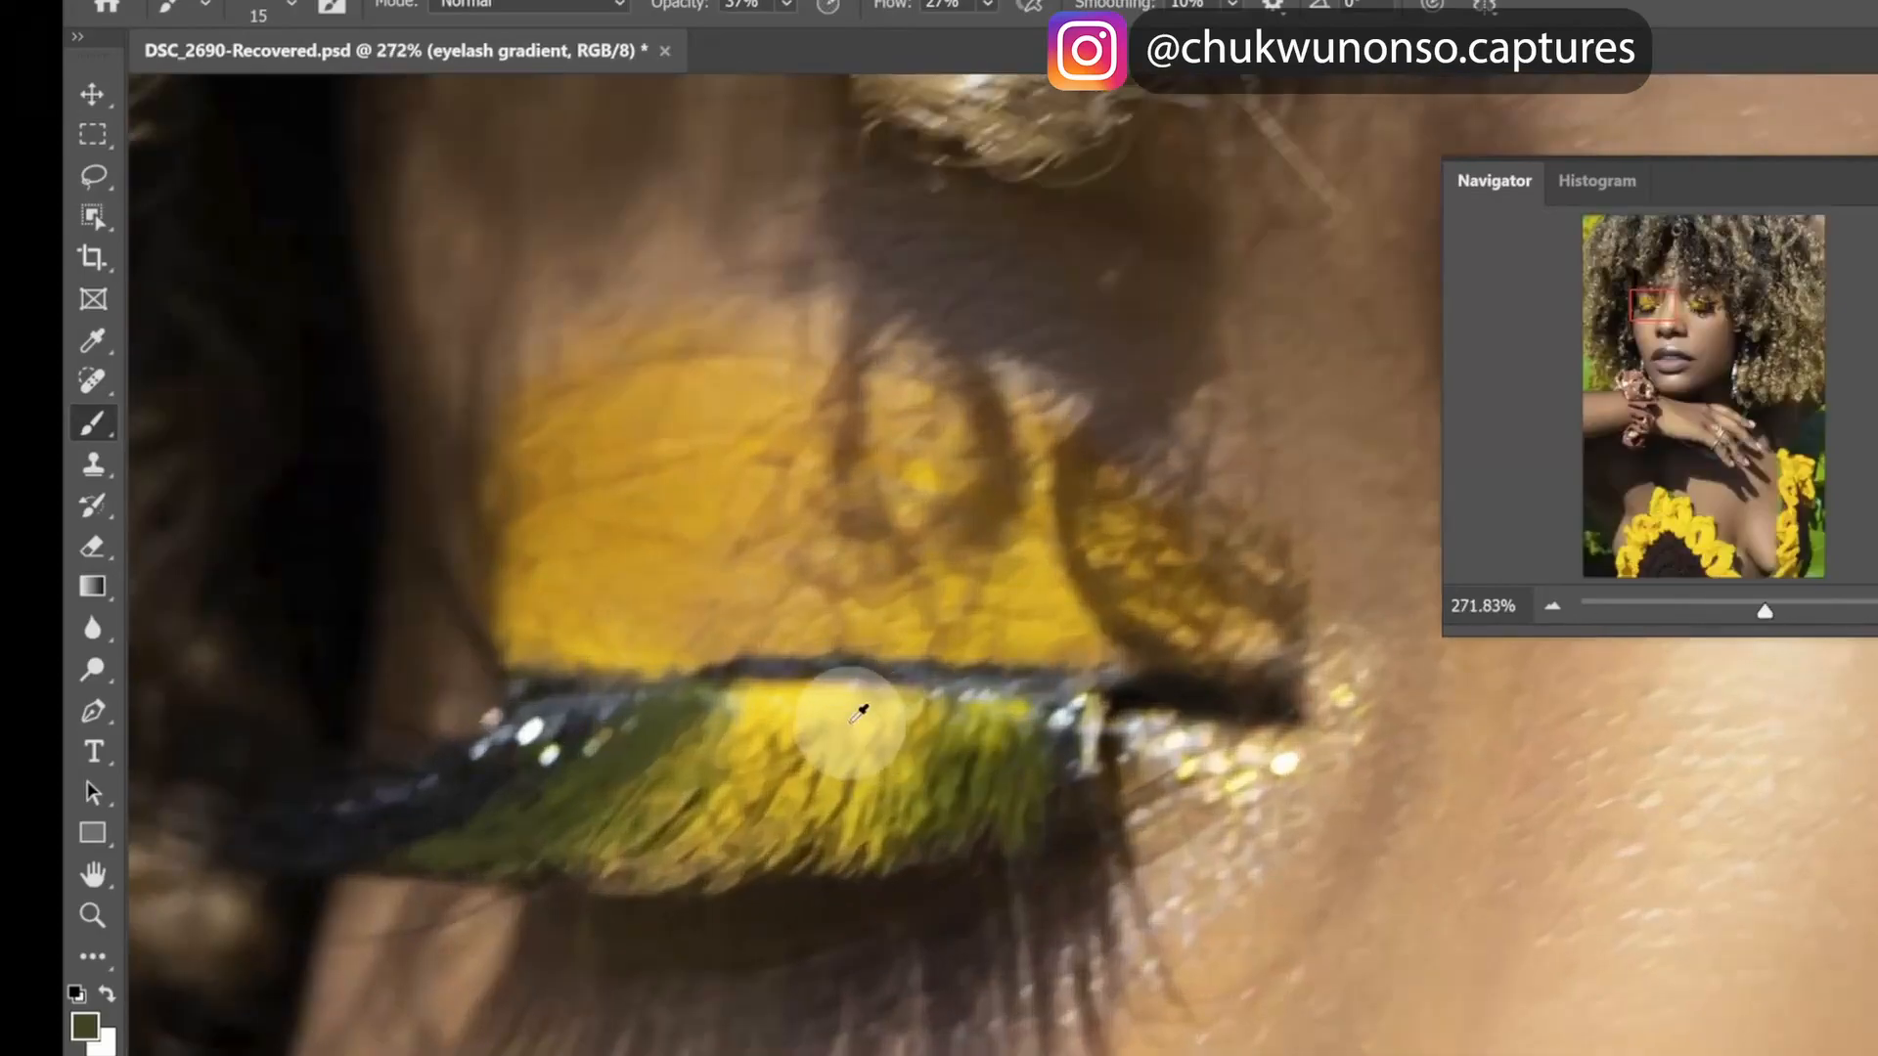
- Sample a dark lash tone, and paint black with a 10 px brush over the retouched eye's dark-green-to-black border
left_click(965, 776, "alt")
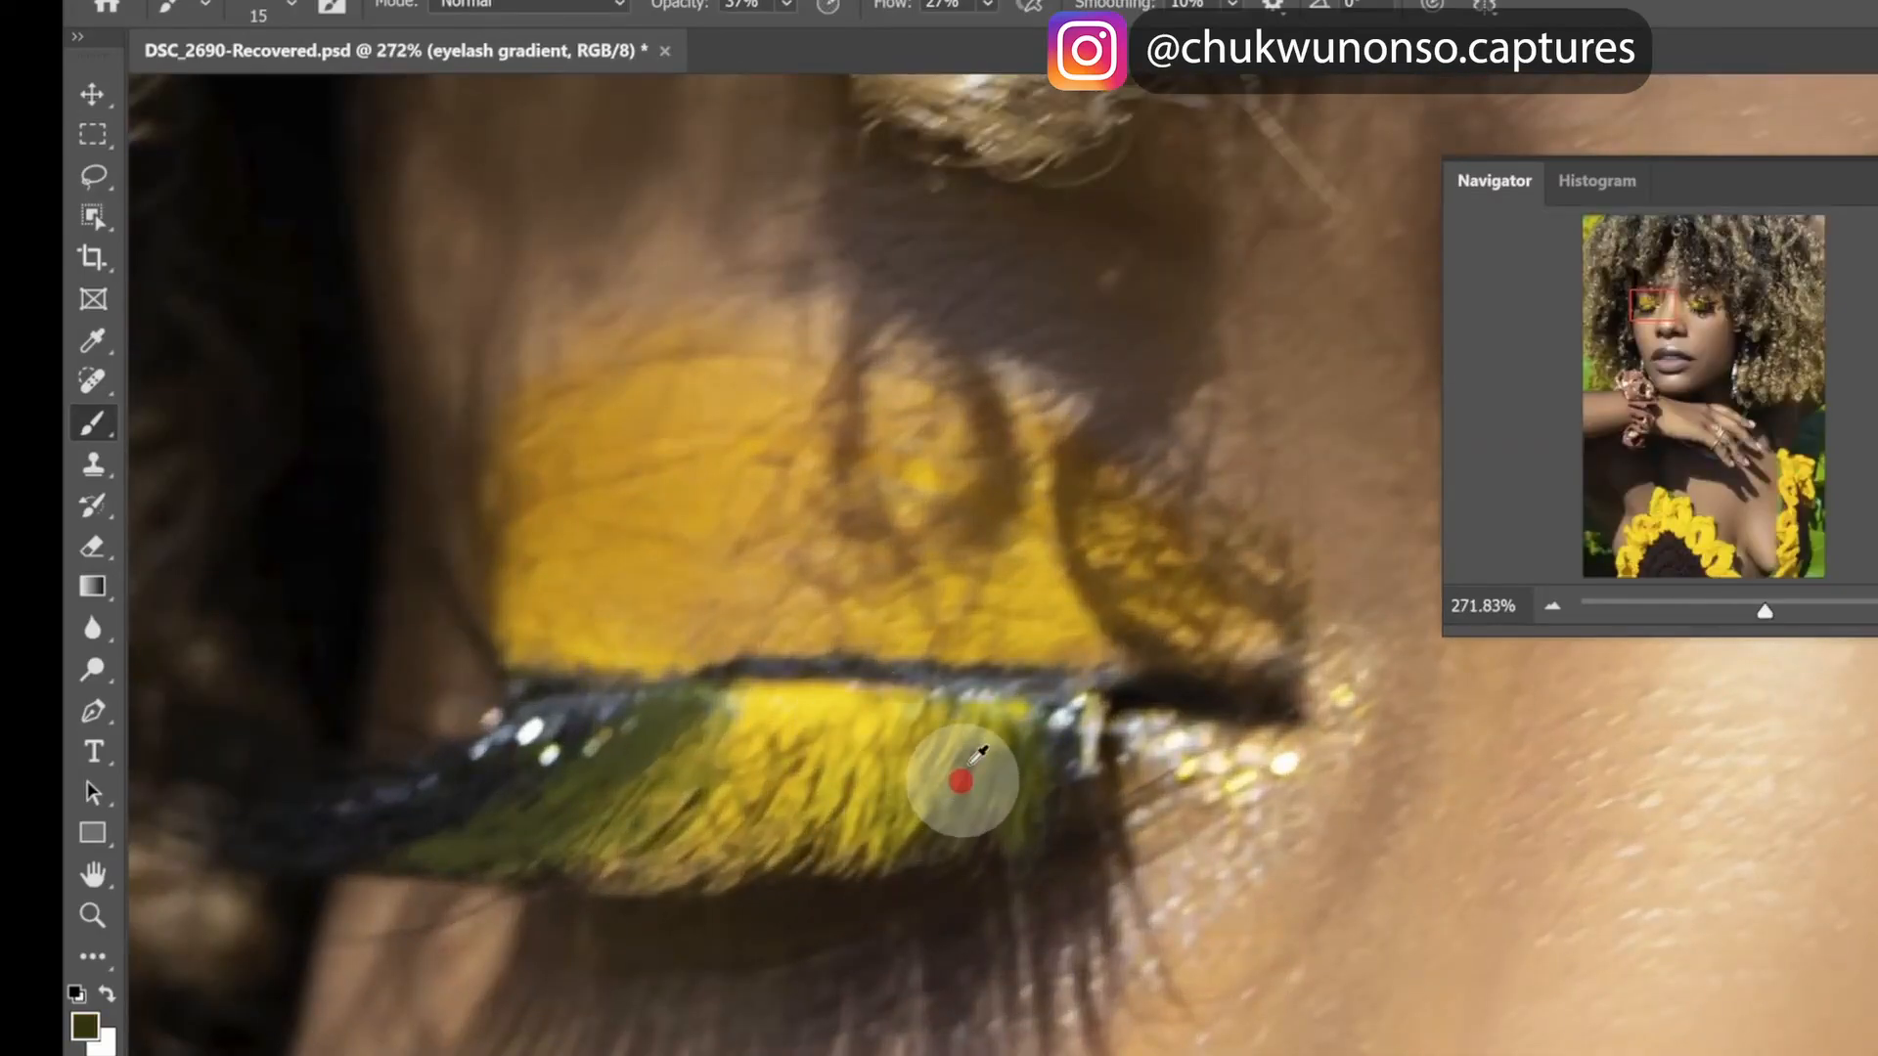
key("ctrl+plus")
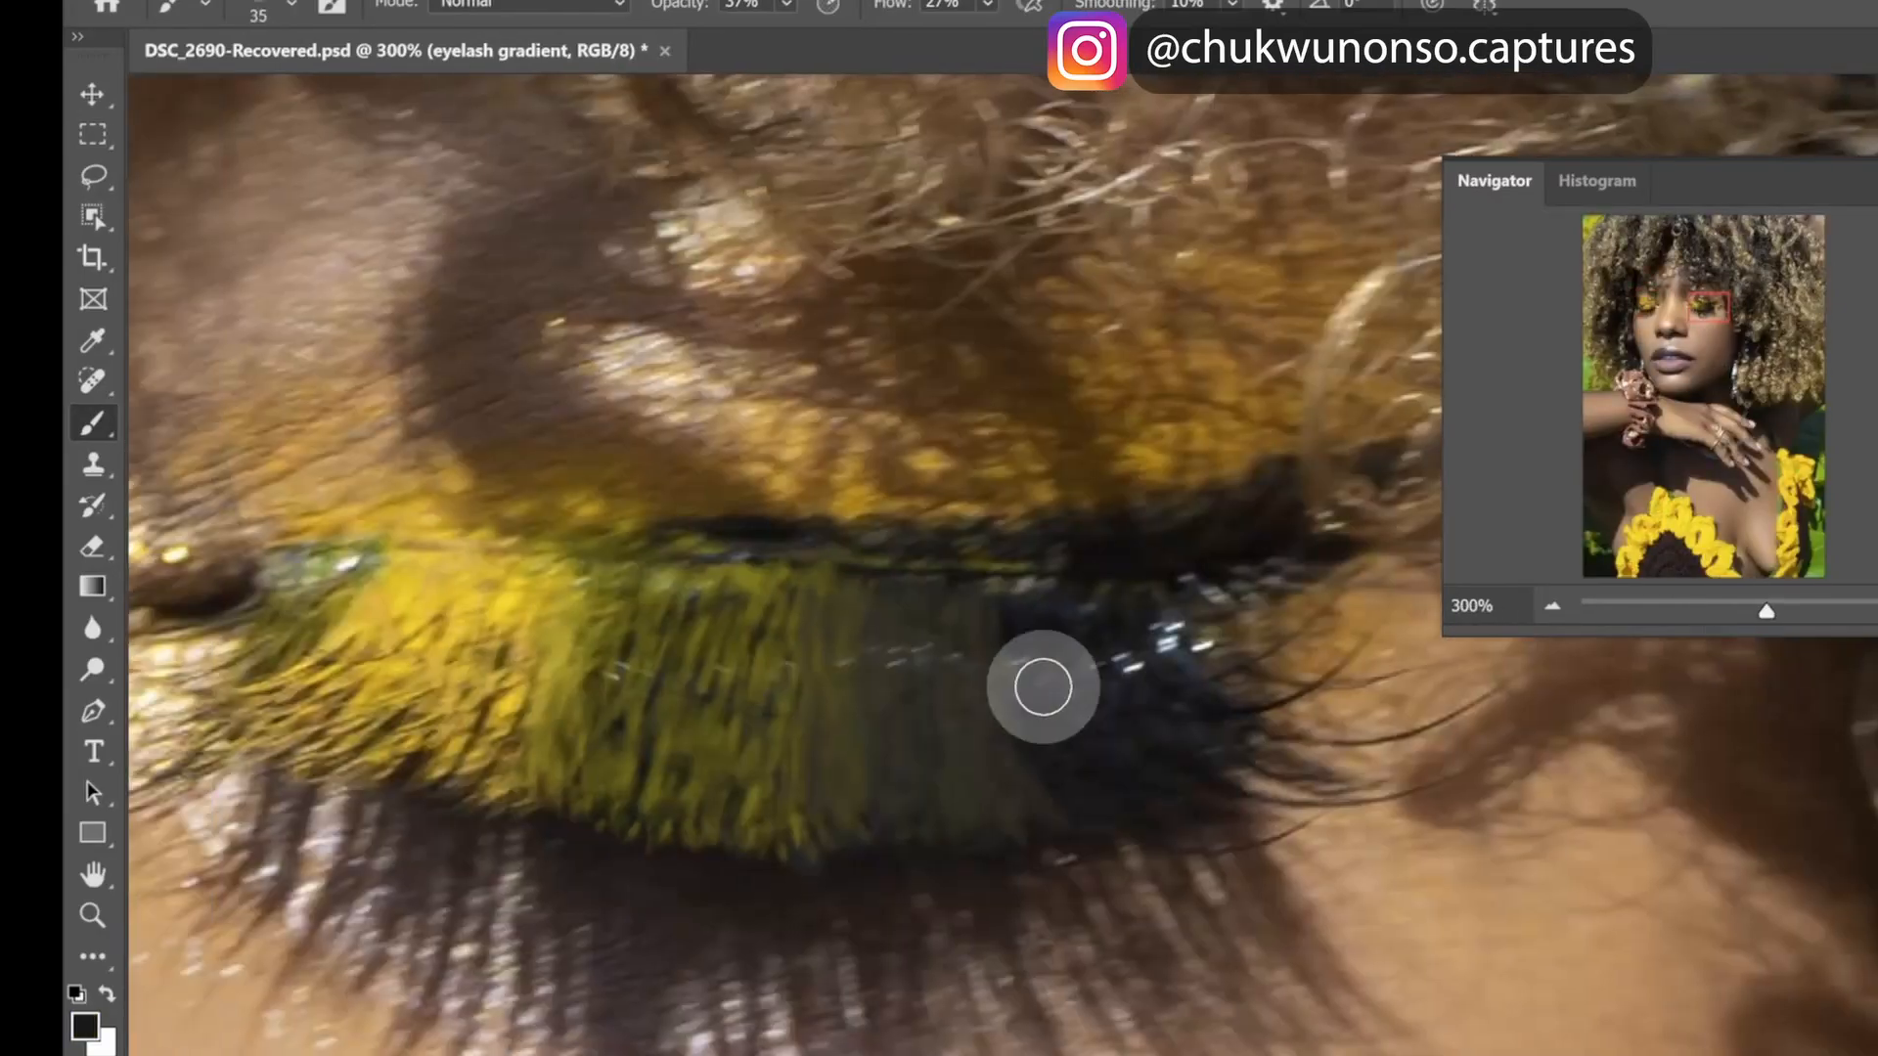
key("bracketright")
key("bracketright")
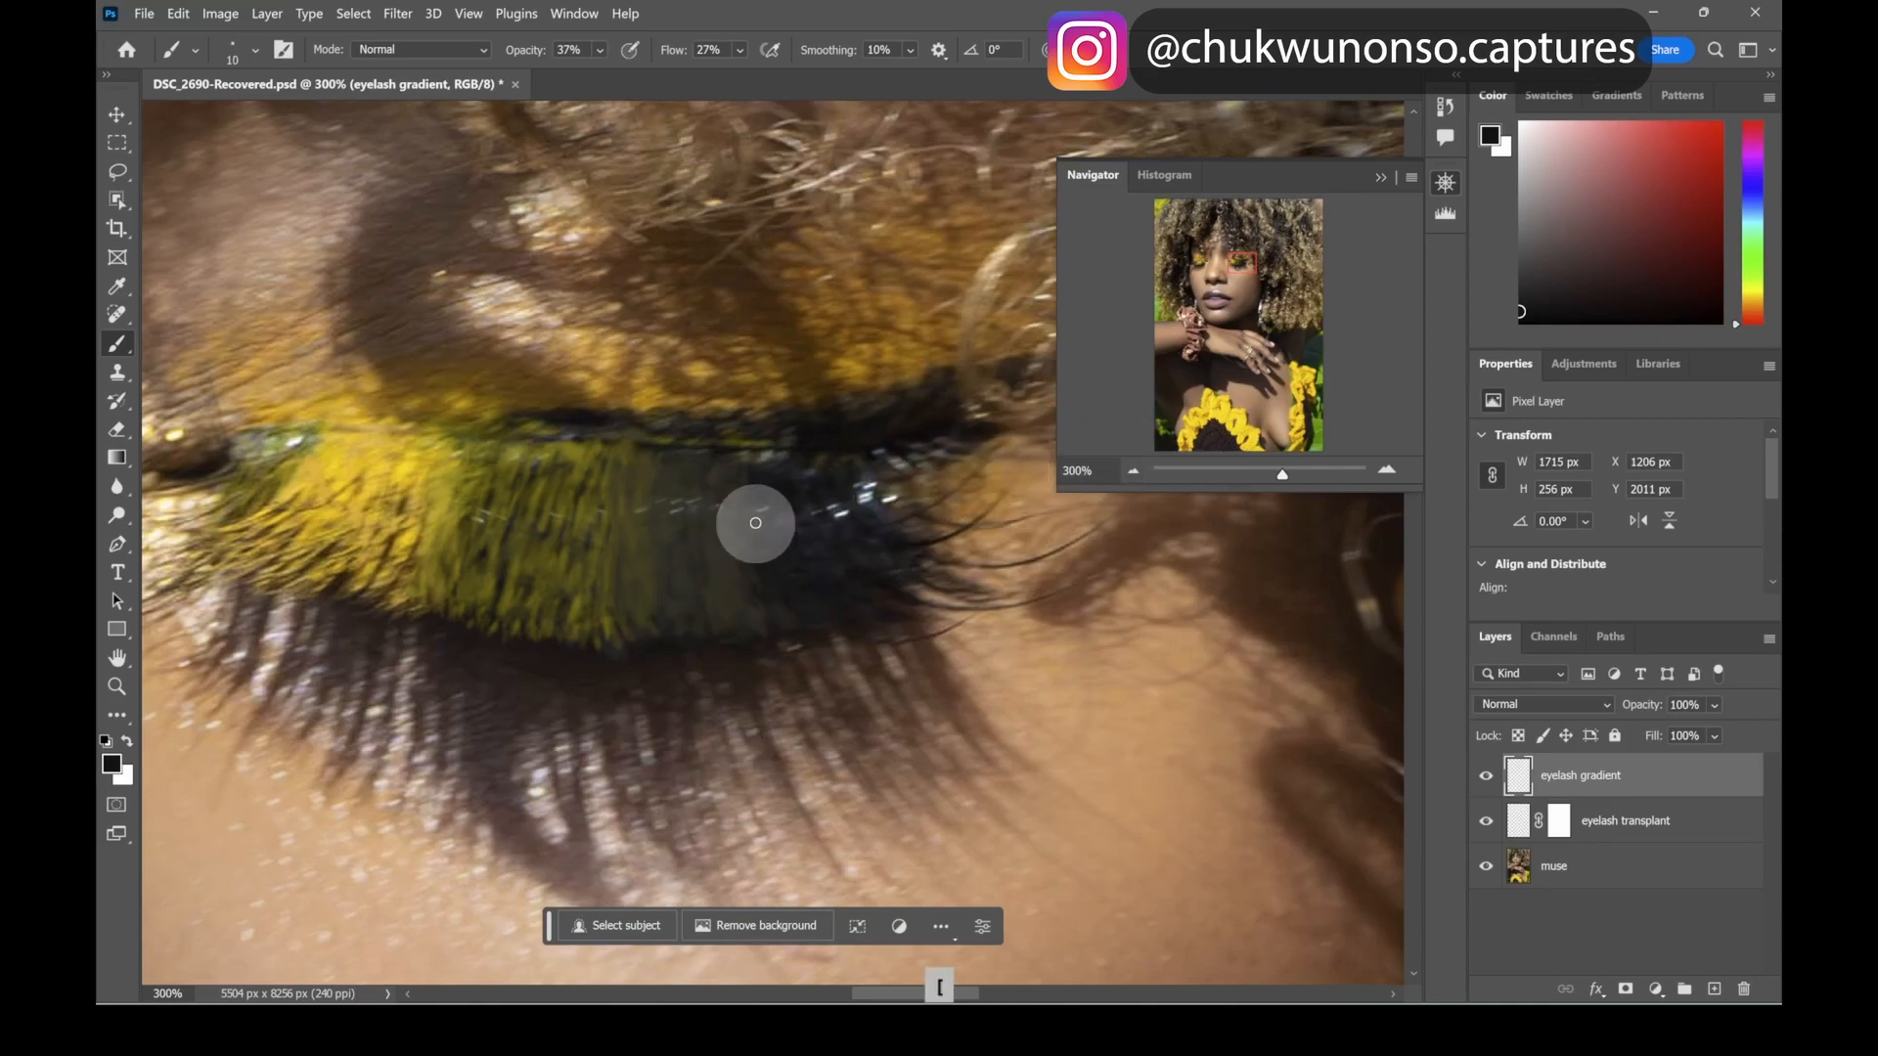
left_click_drag(1280, 474, 1286, 478)
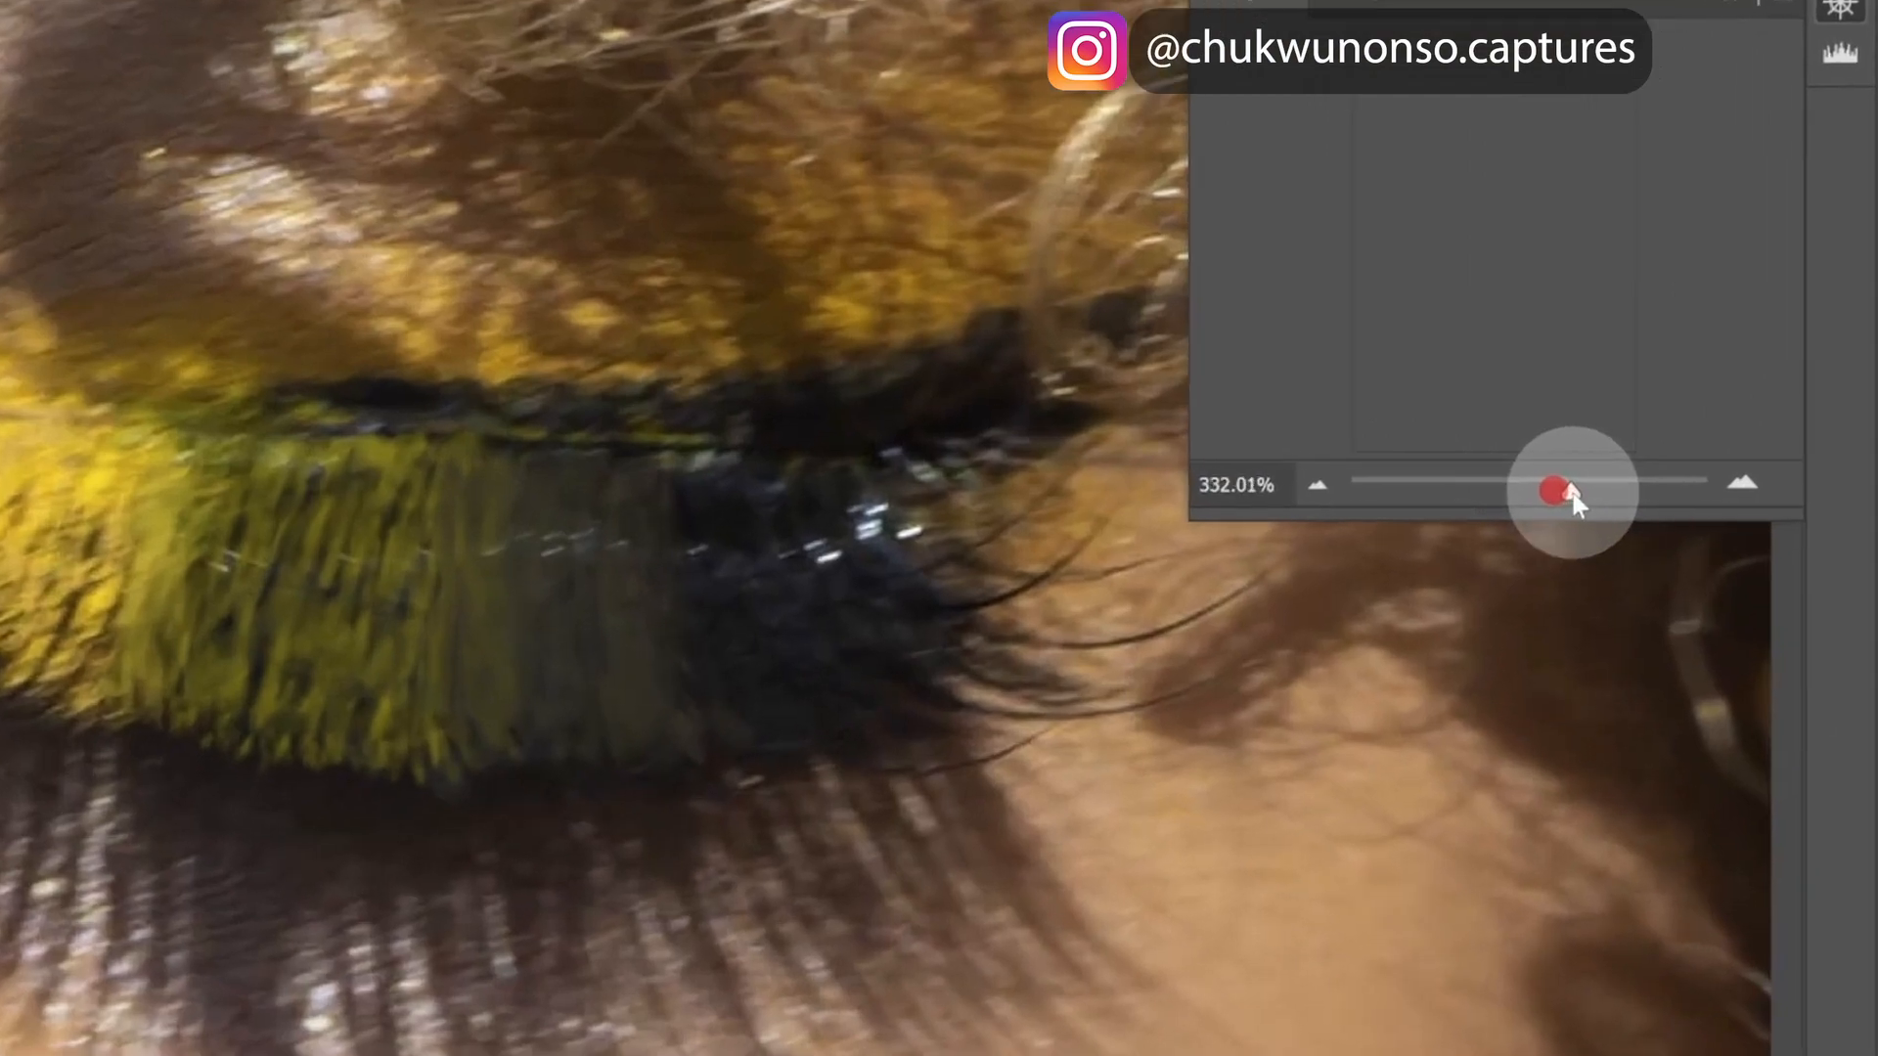
left_click_drag(1570, 494, 1583, 495)
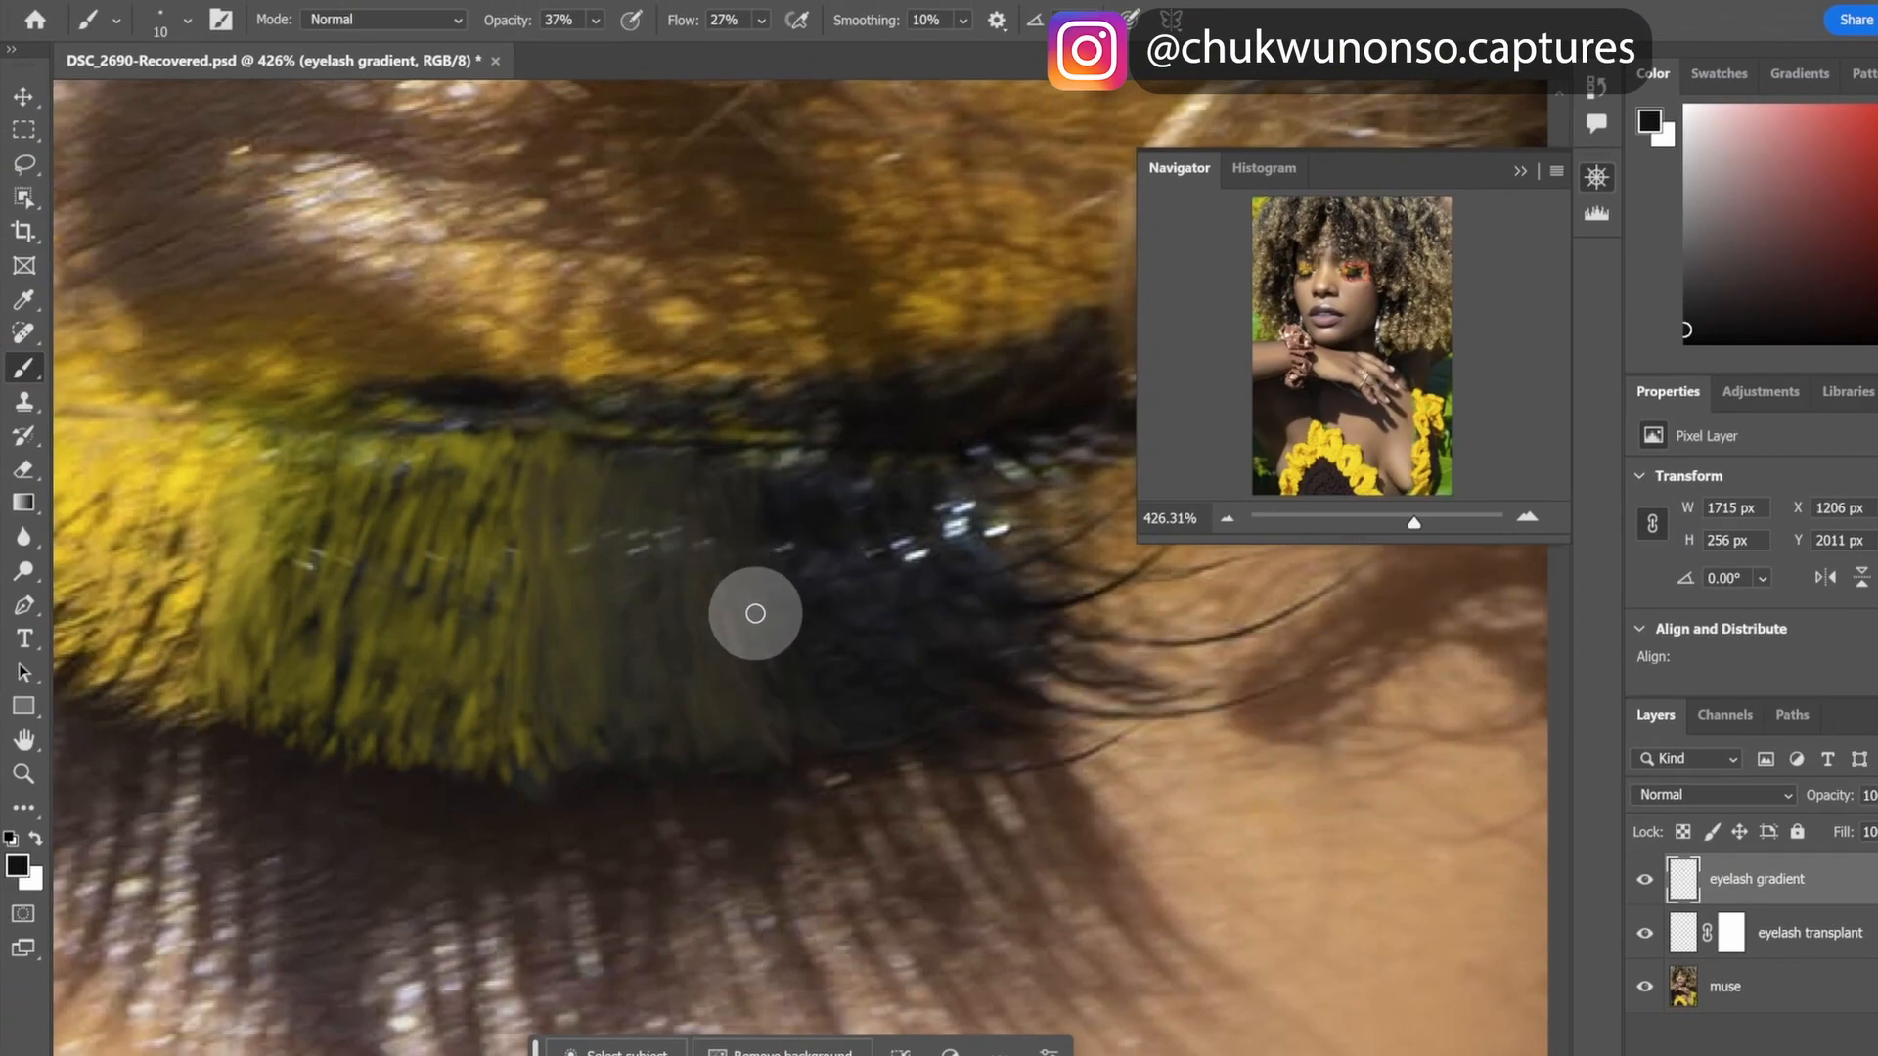
- Compare both eyes before and after by toggling the visibility of the eyelash gradient layer
left_click_drag(1415, 522, 1387, 519)
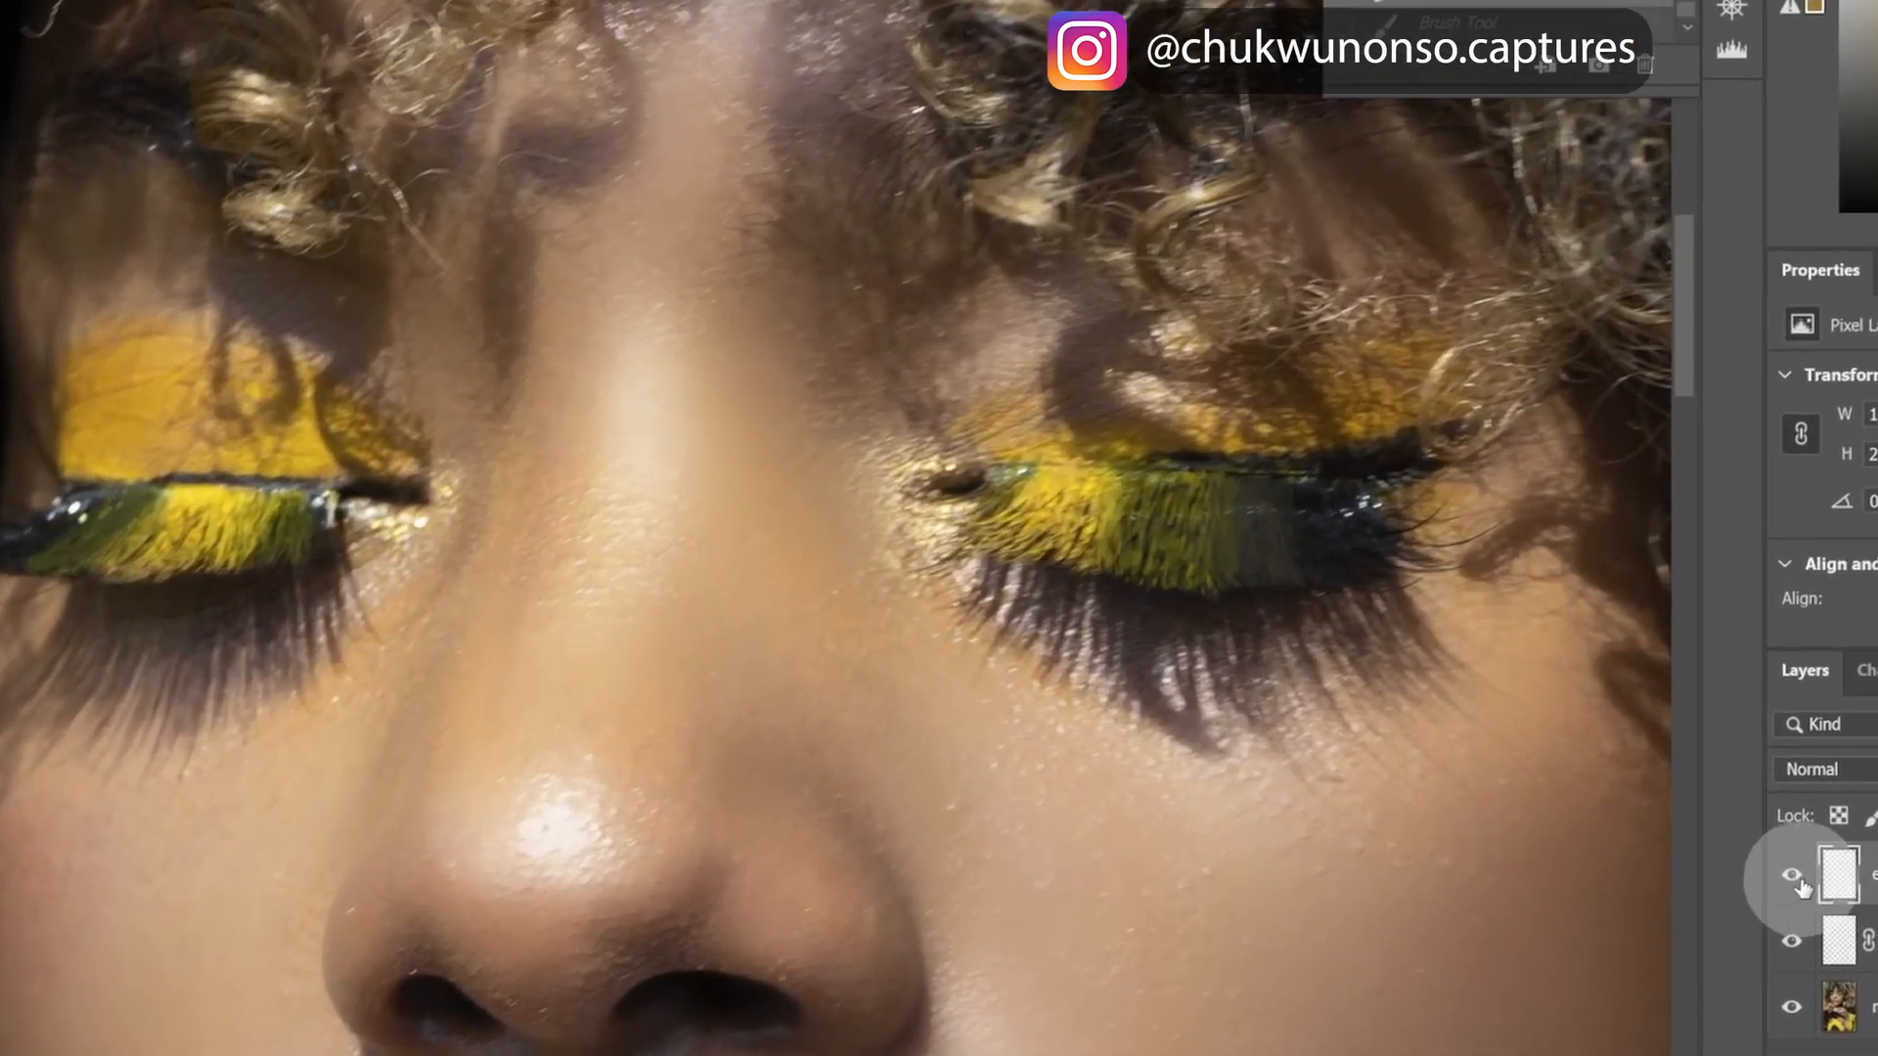
left_click(1486, 776)
left_click(1791, 878)
left_click(1791, 878)
left_click(1789, 879)
left_click(1787, 882)
left_click(1785, 881)
left_click(1785, 881)
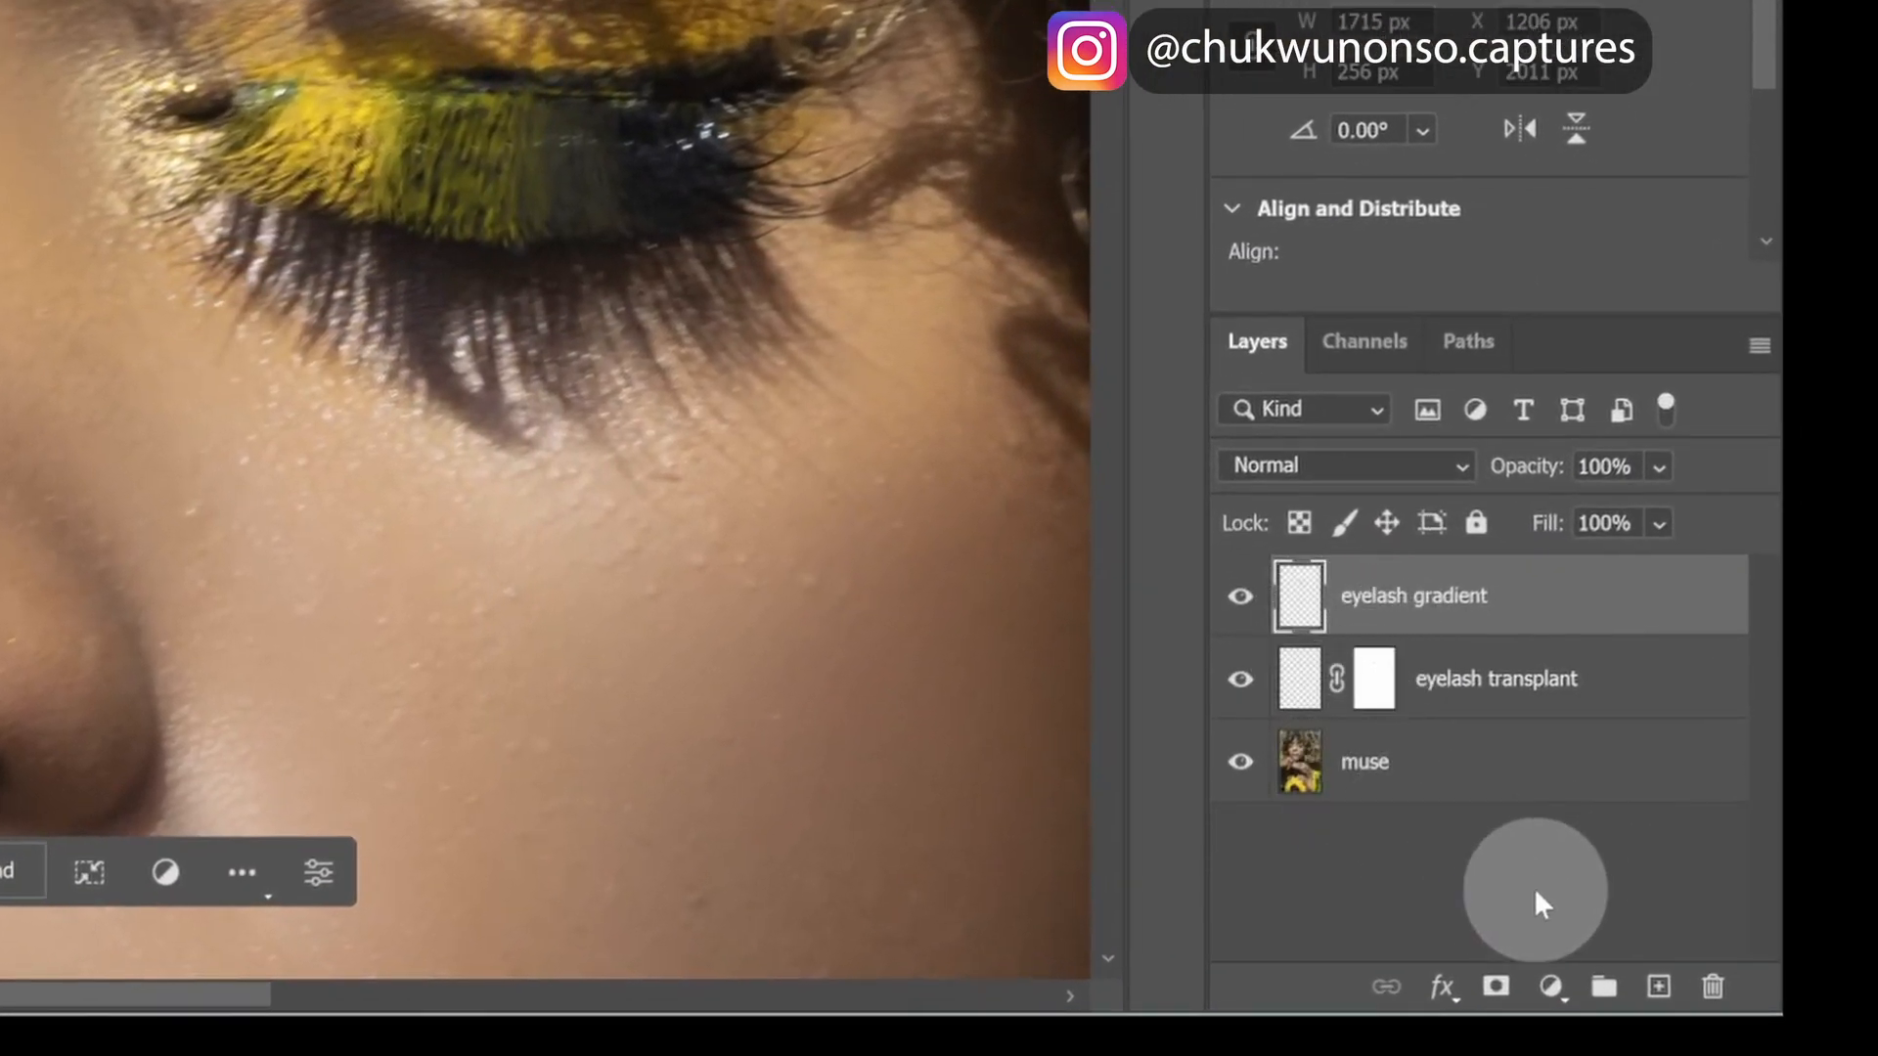
- Create a new layer above eyelash gradient and name it "eyeliner"
left_click(1660, 987)
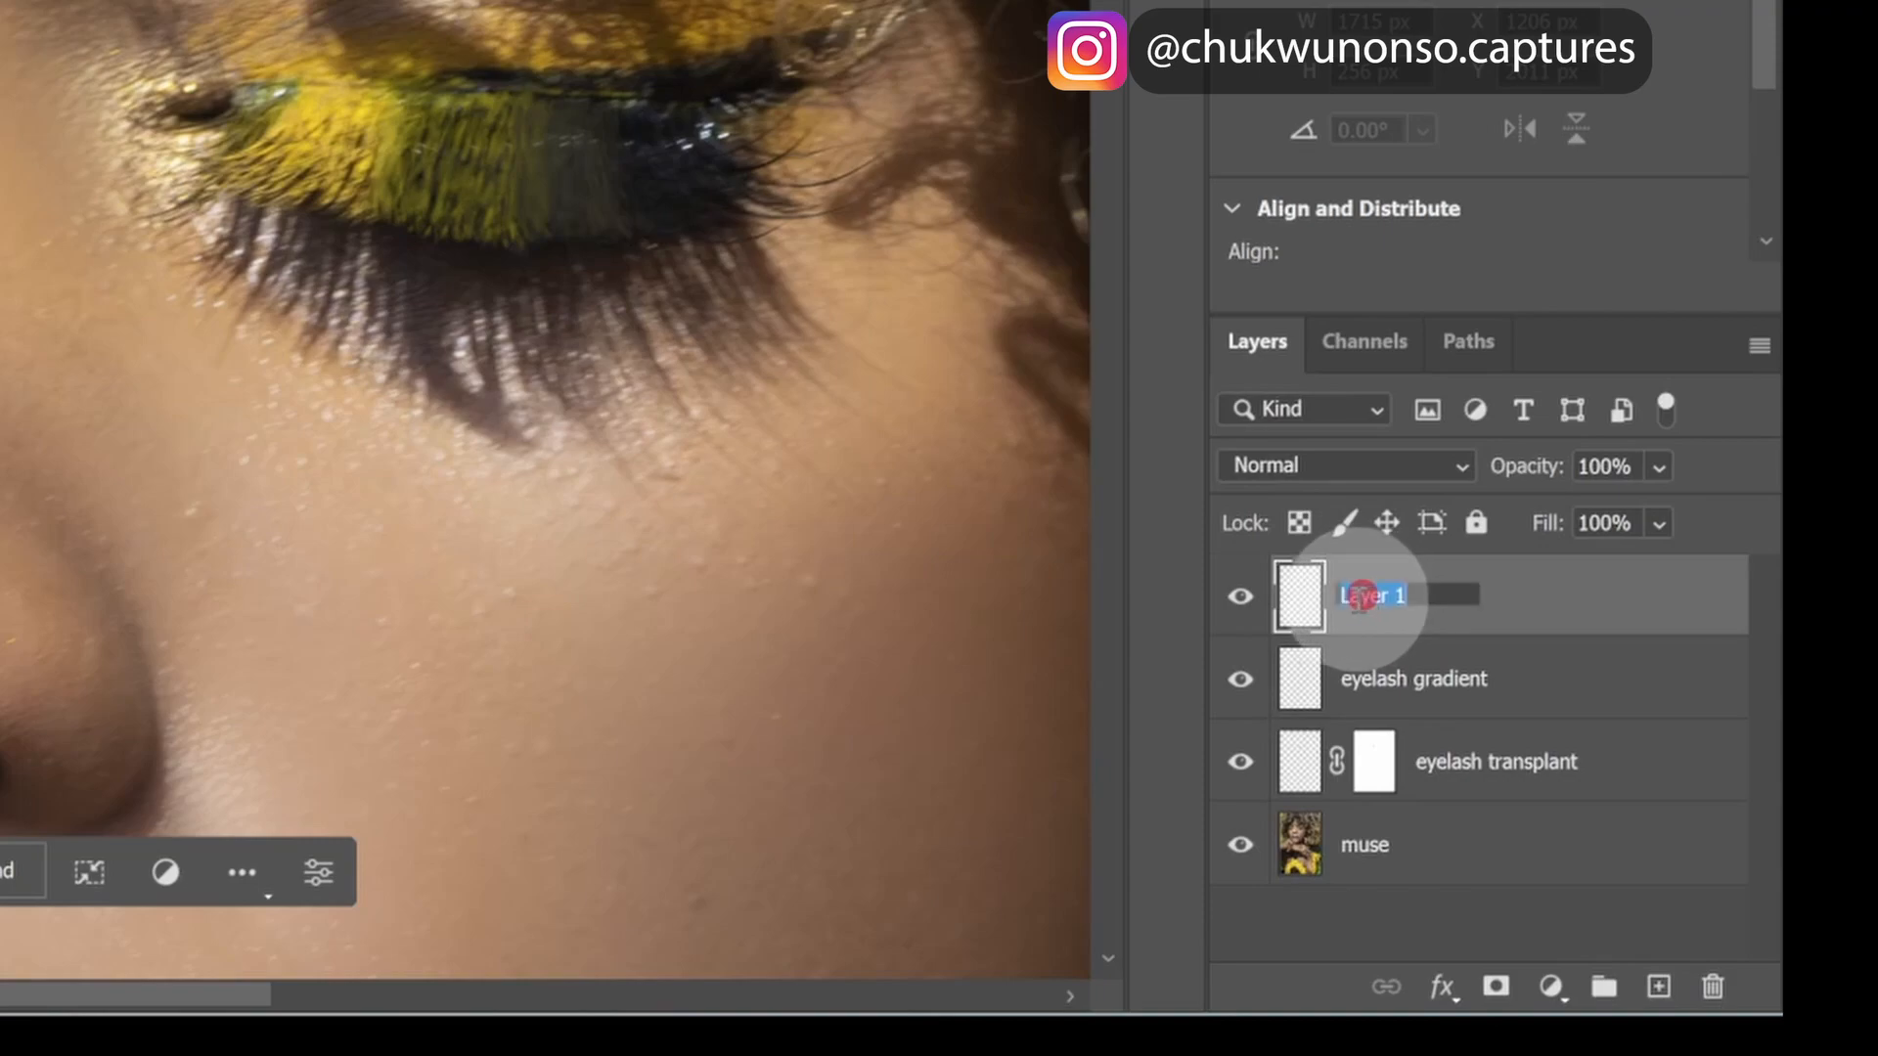
type("eye")
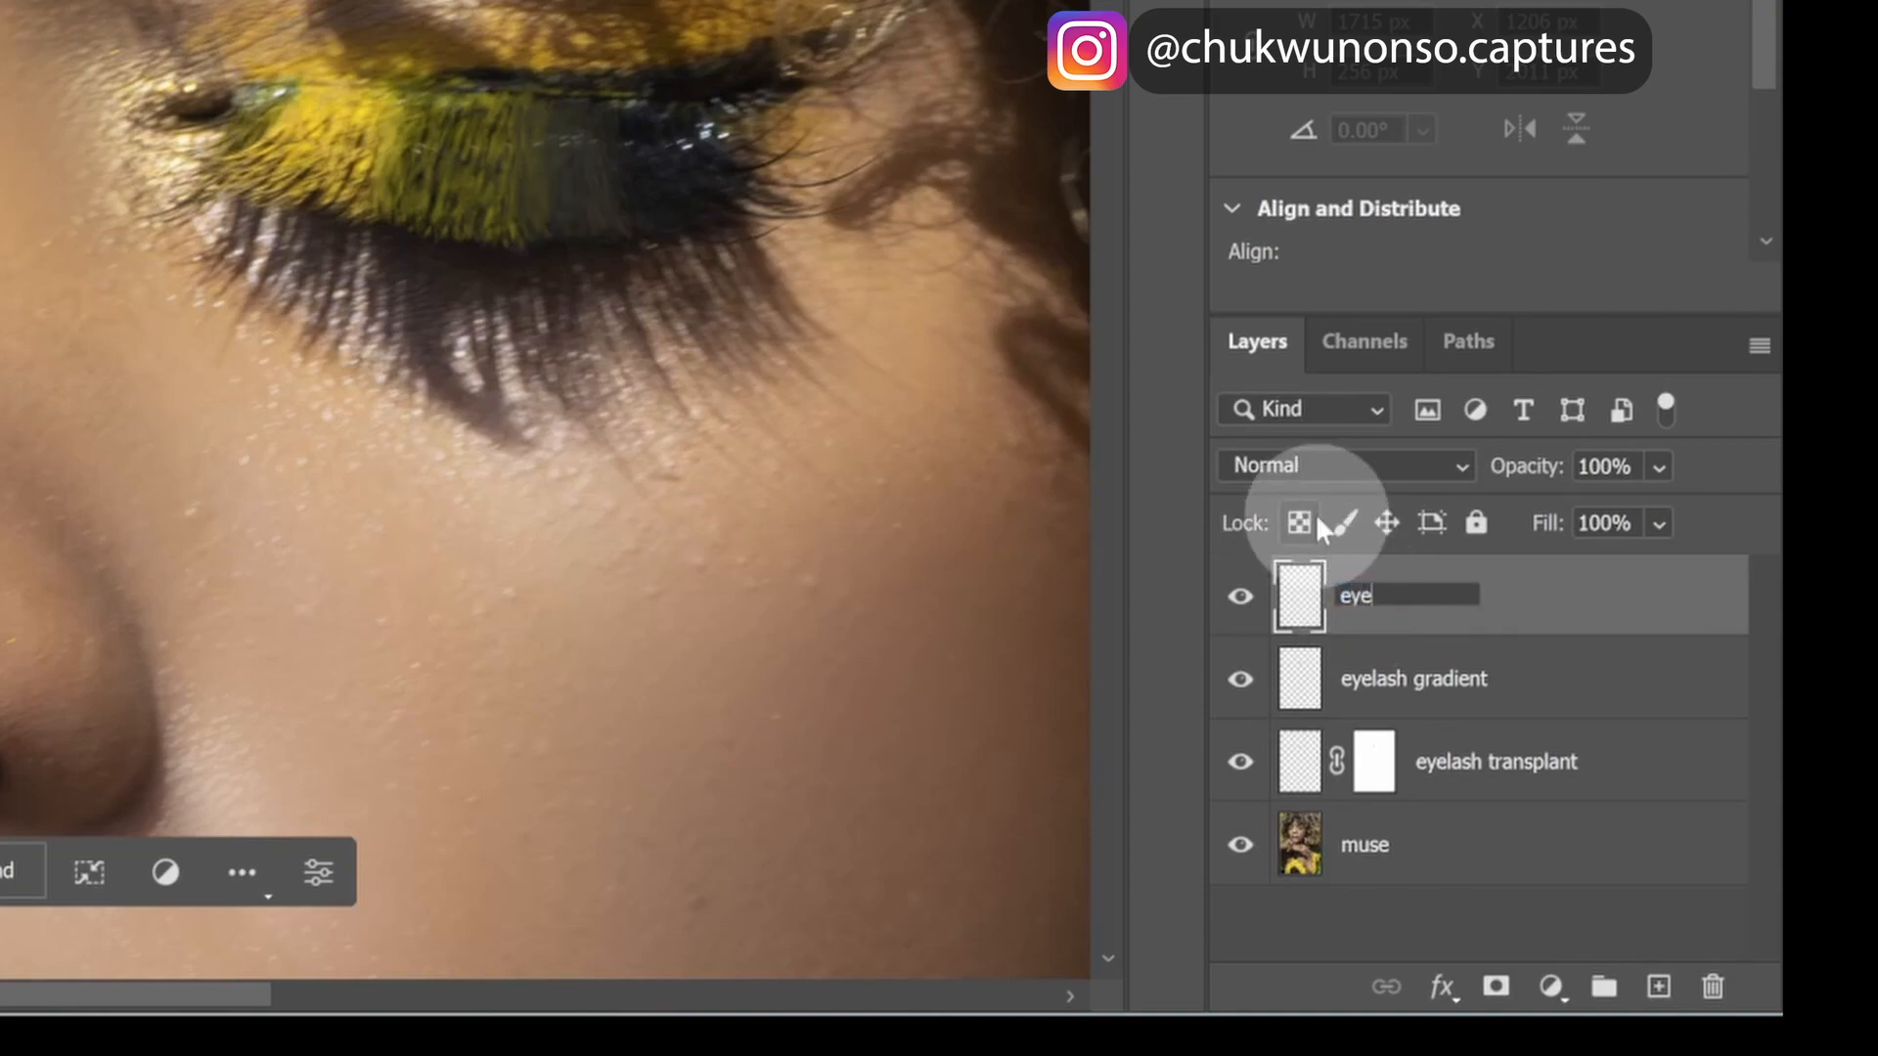
type("liun")
key("BackSpace")
key("BackSpace")
type("ner")
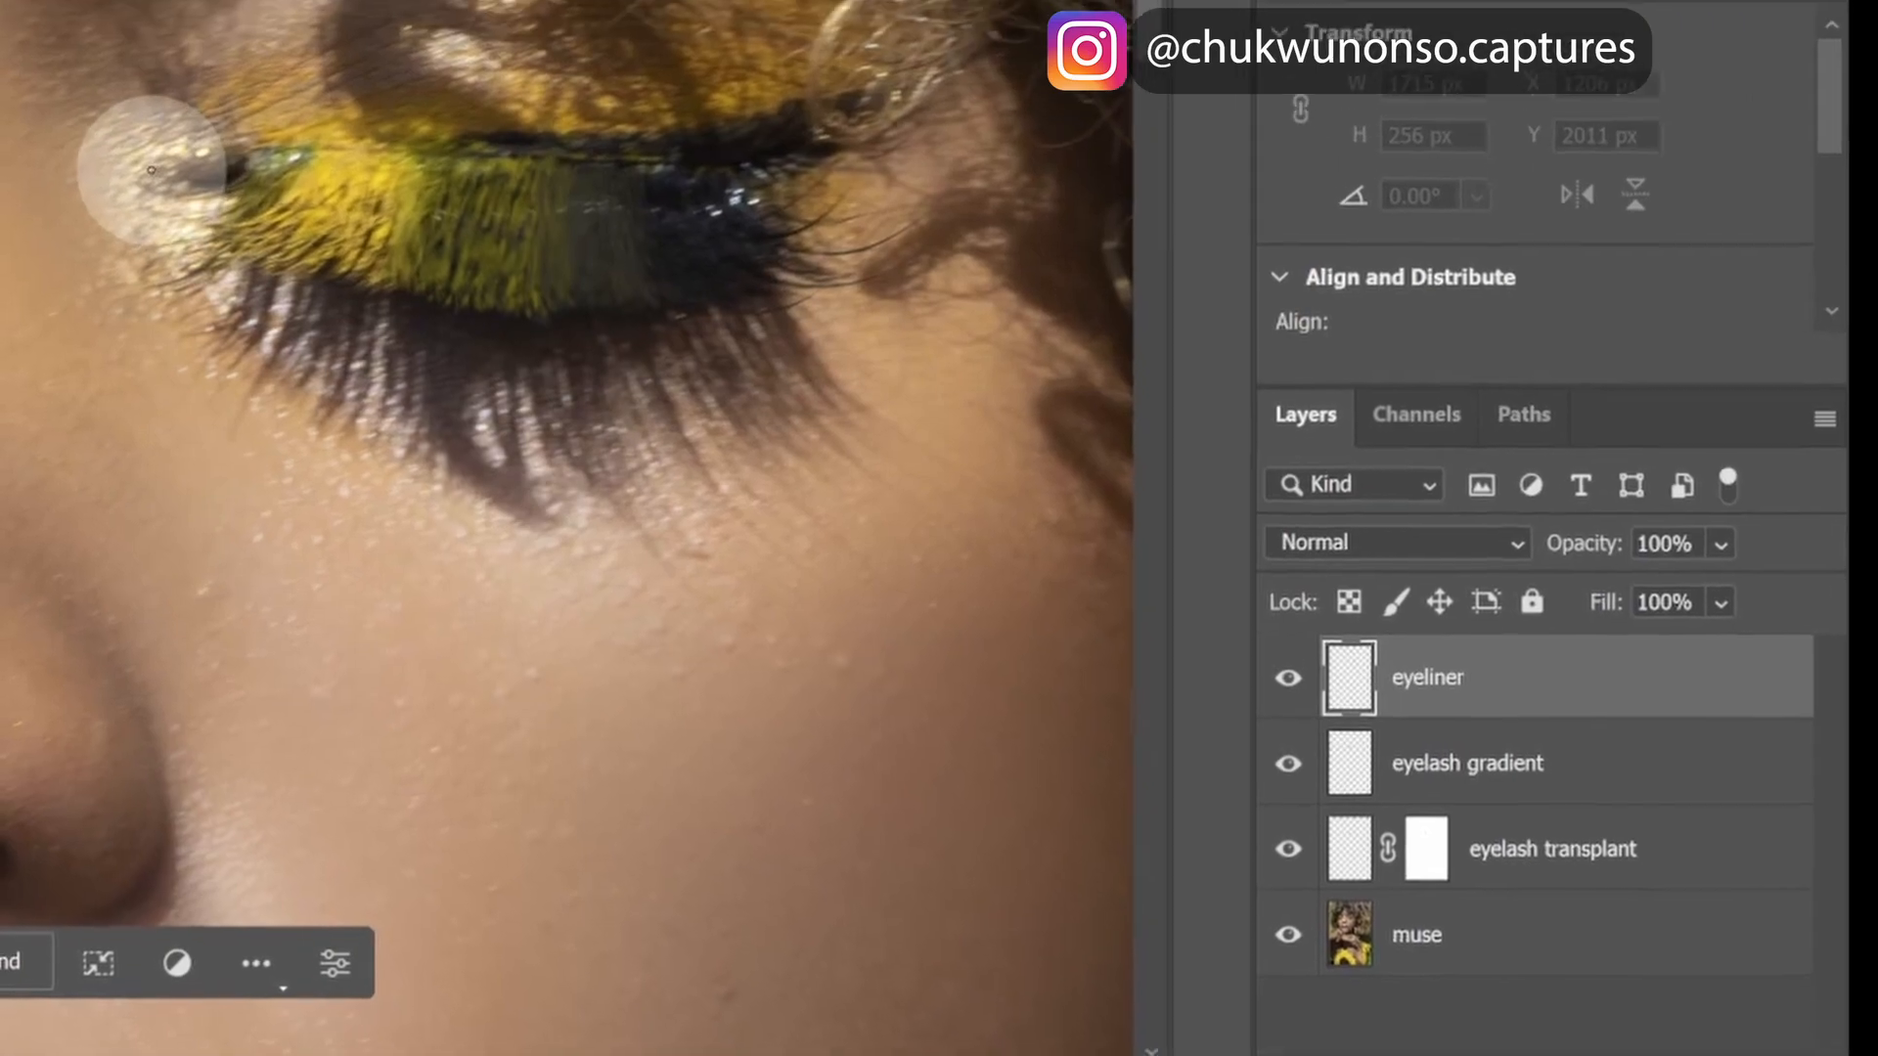
- Get ready to paint the retouched eye's upper lash line by setting the 10 px brush's hardness to 69%
key("ctrl+plus")
key("ctrl+plus")
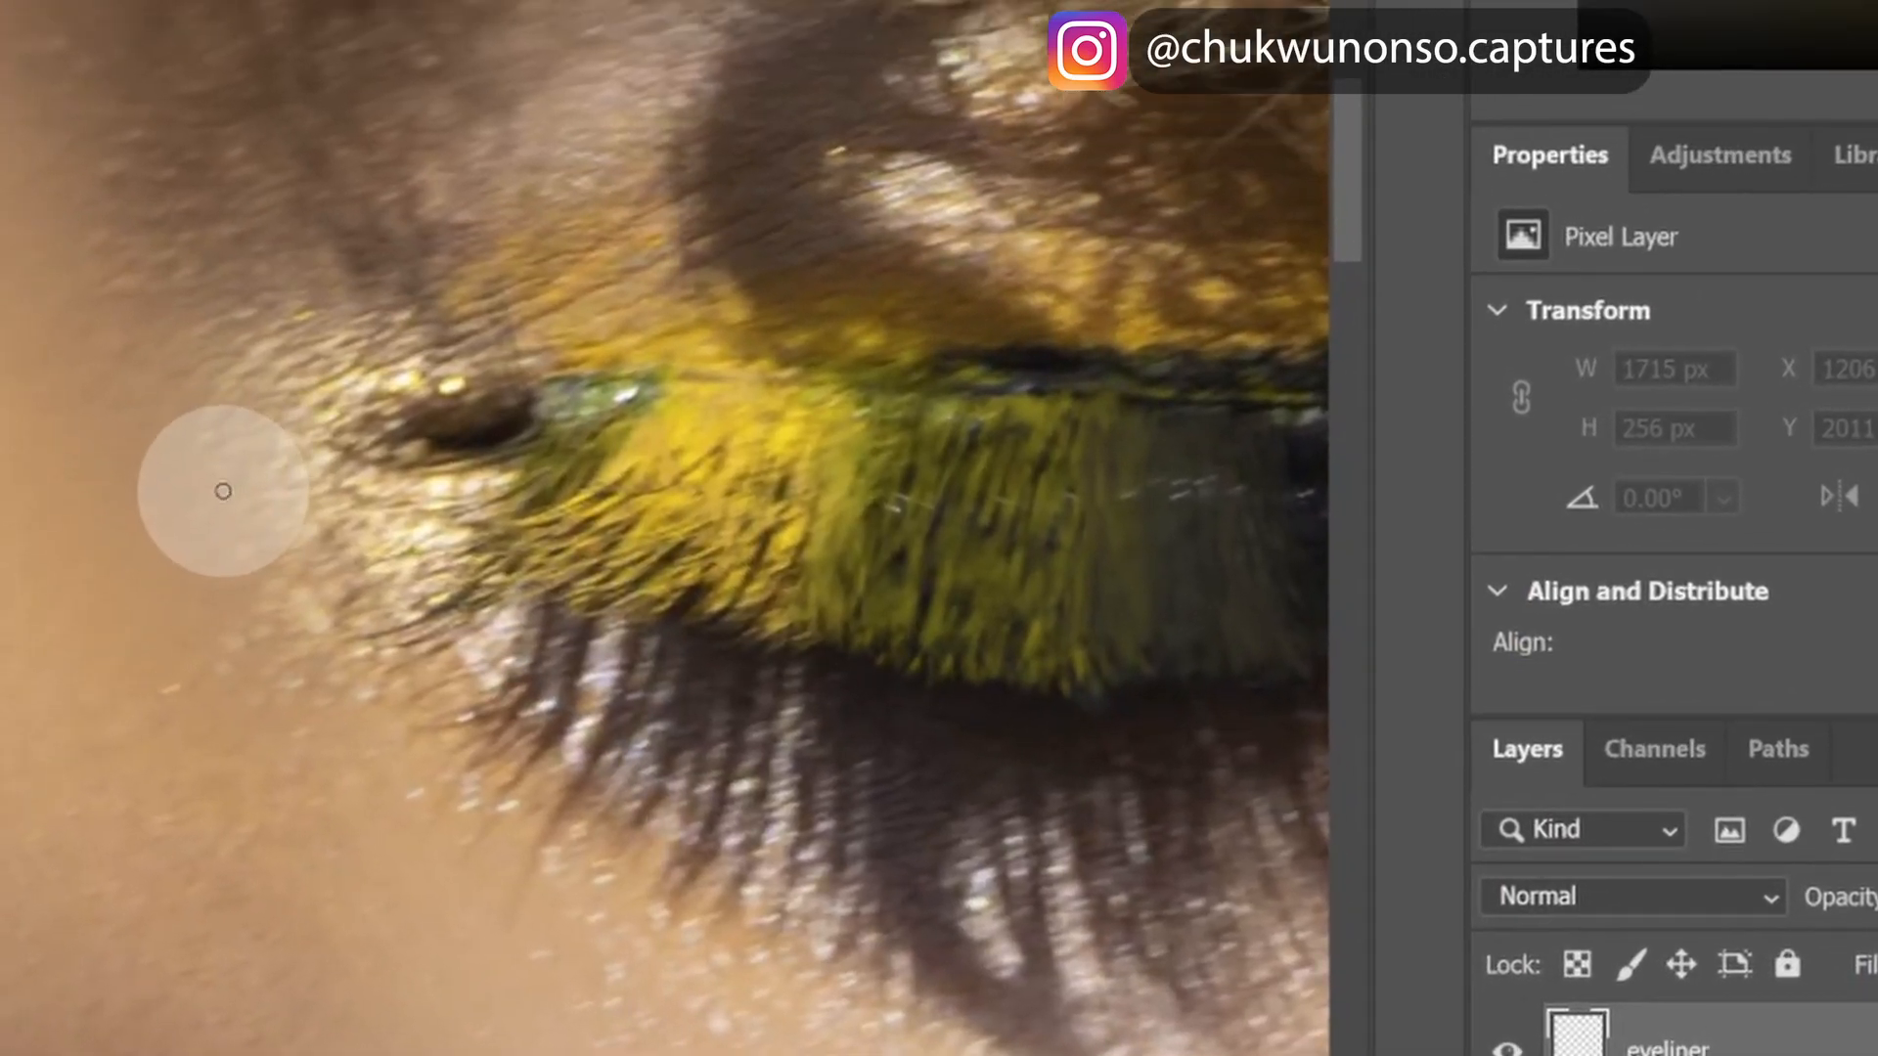
left_click_drag(427, 523, 75, 558)
left_click_drag(275, 504, 42, 579)
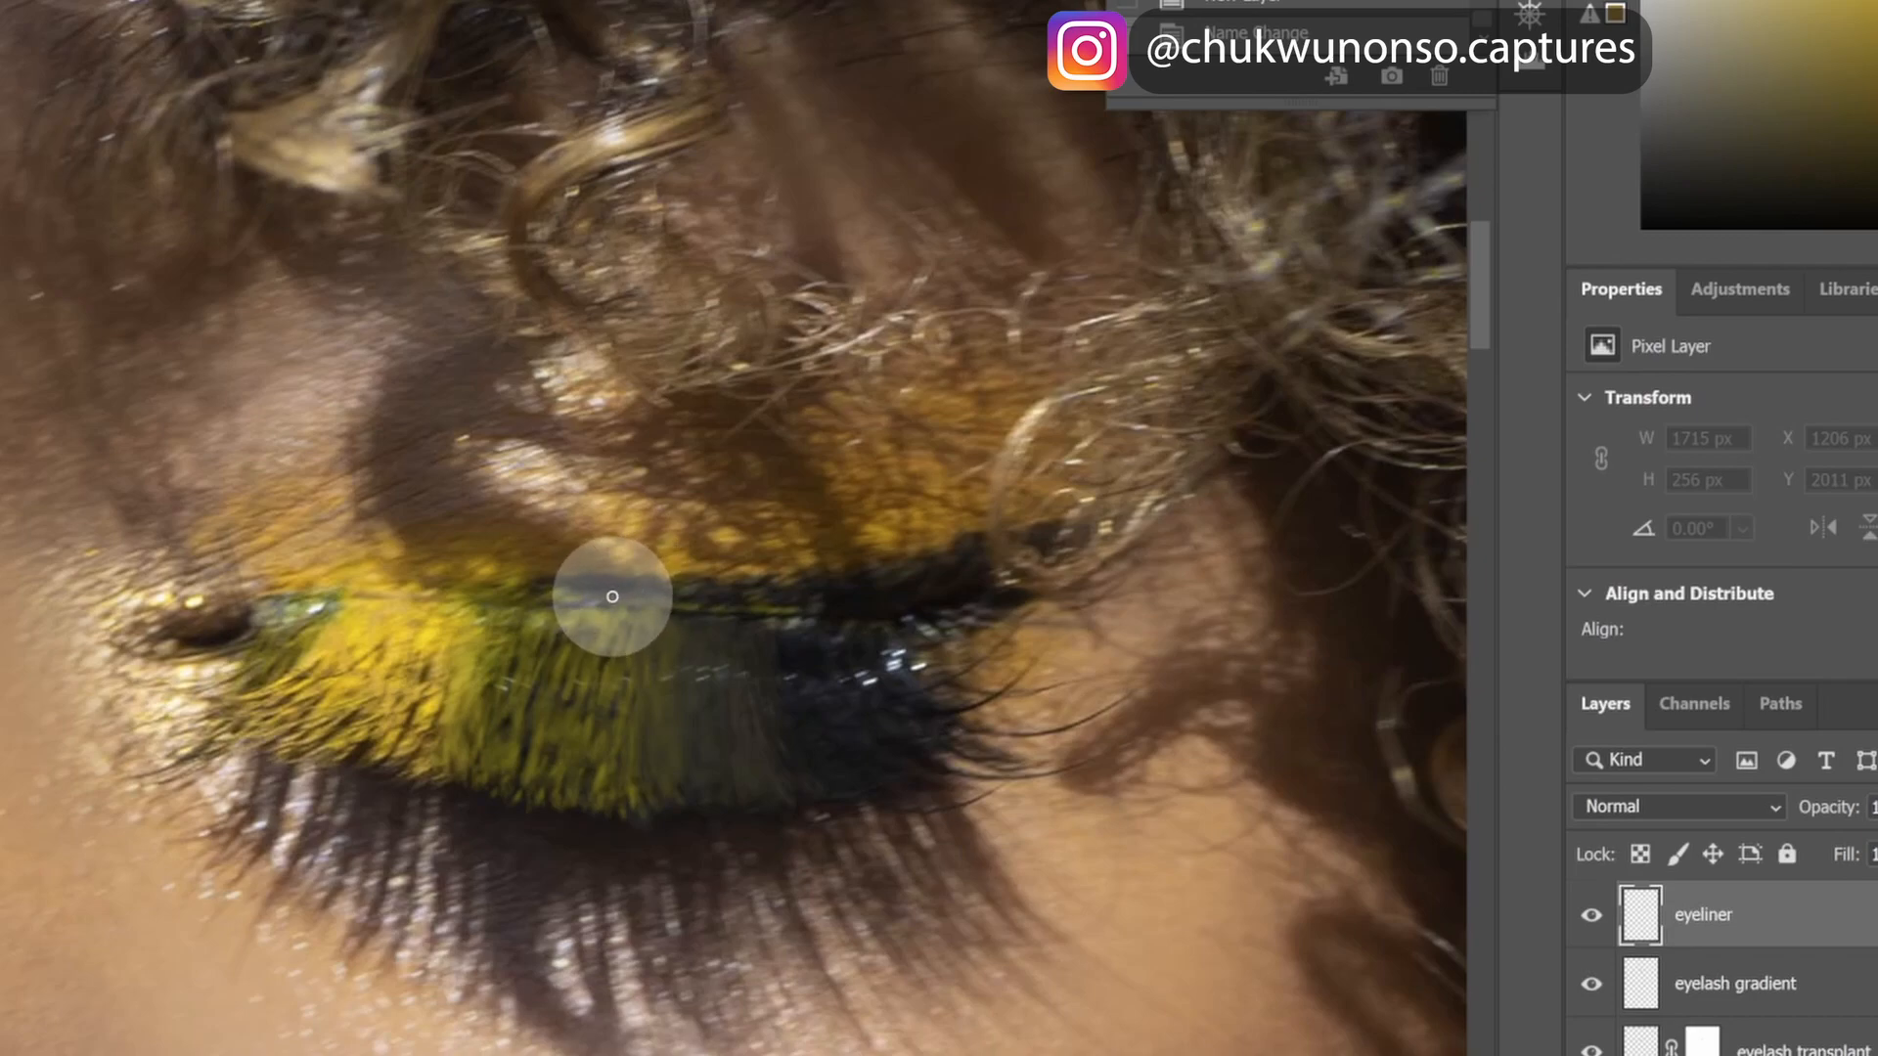
scroll(612, 597, "up", 1)
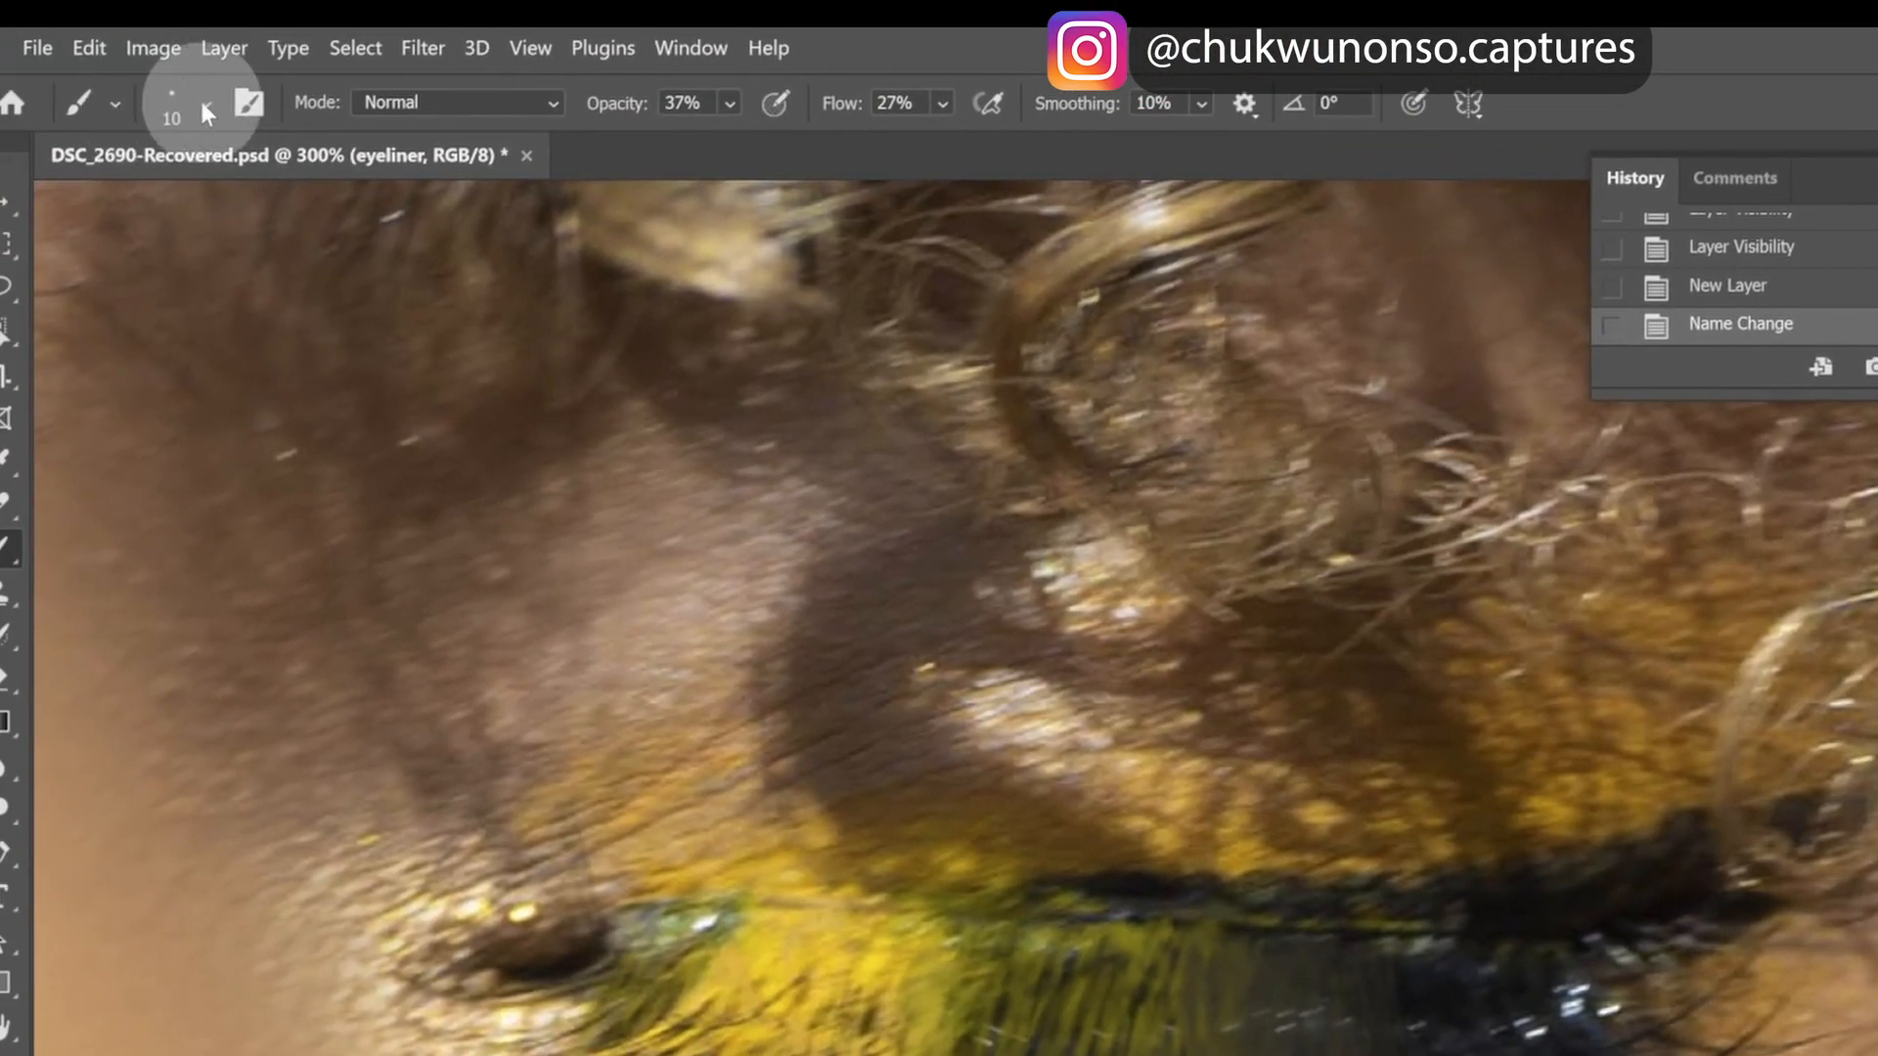
left_click(205, 108)
left_click_drag(193, 283, 298, 288)
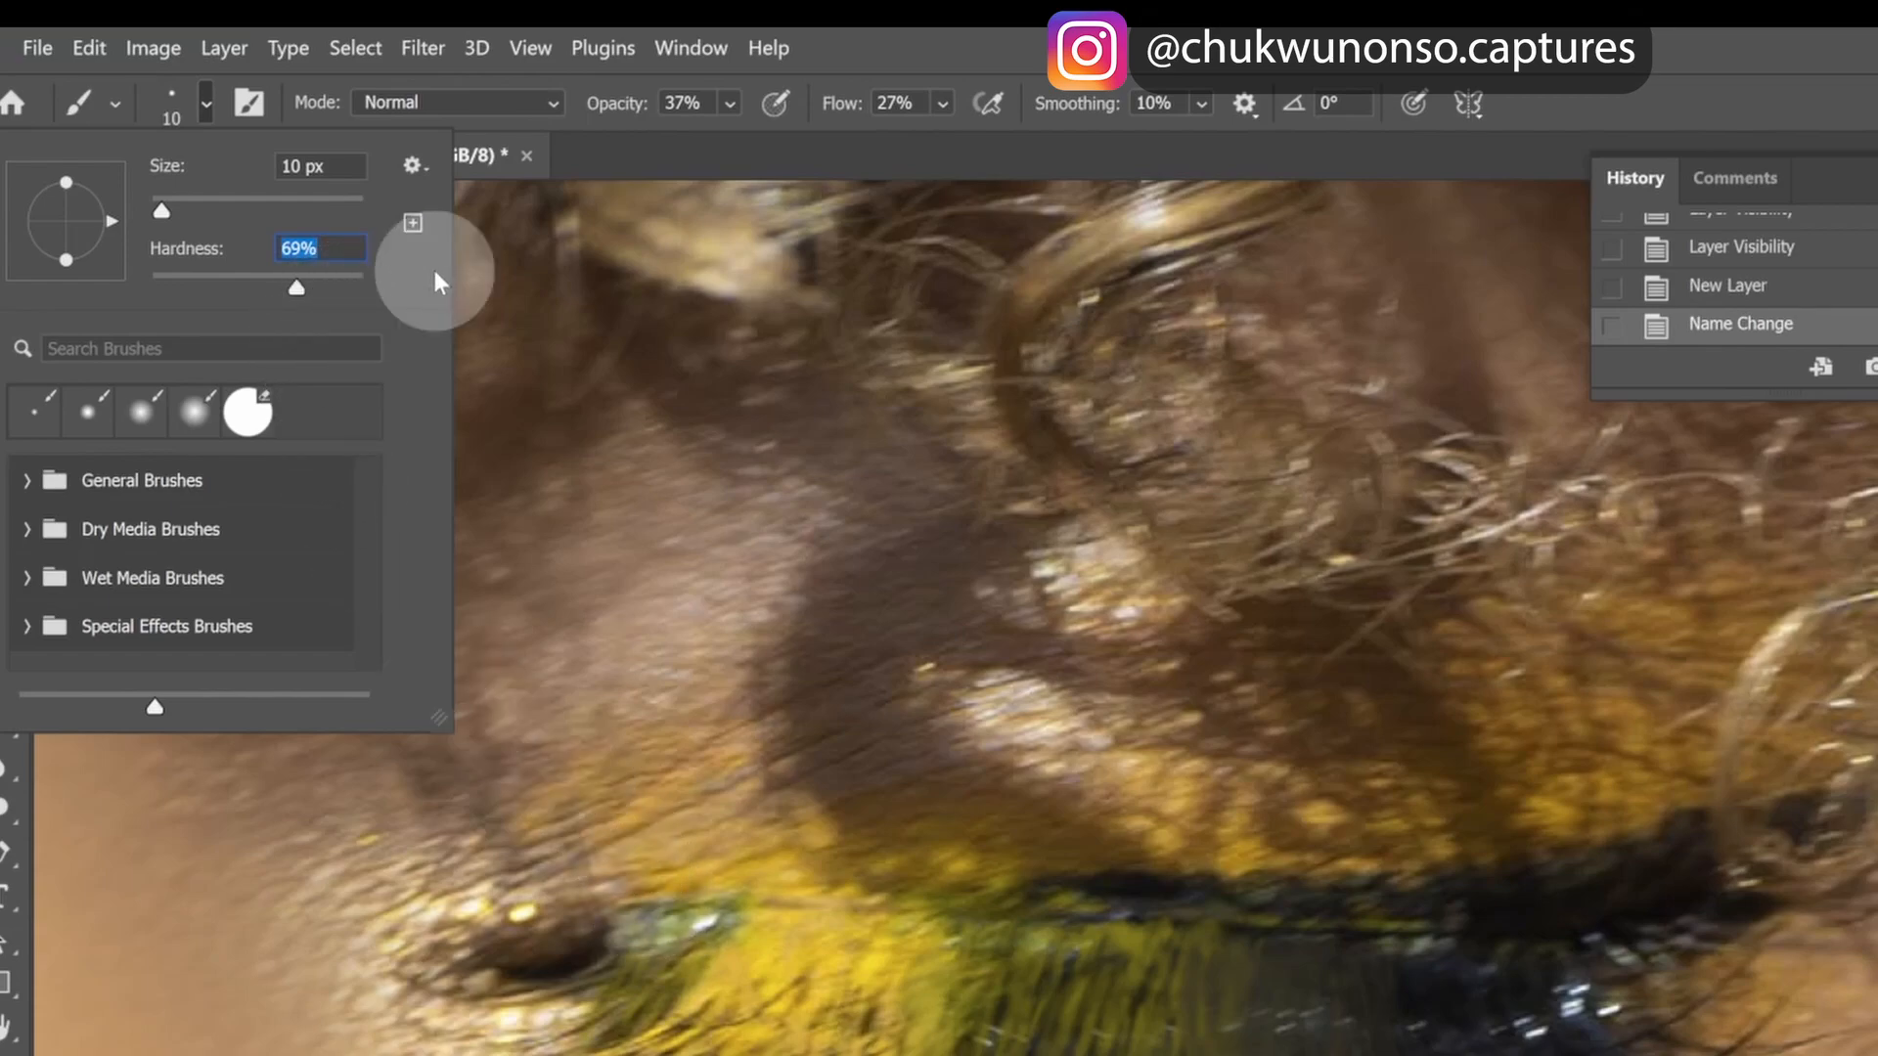
key("Return")
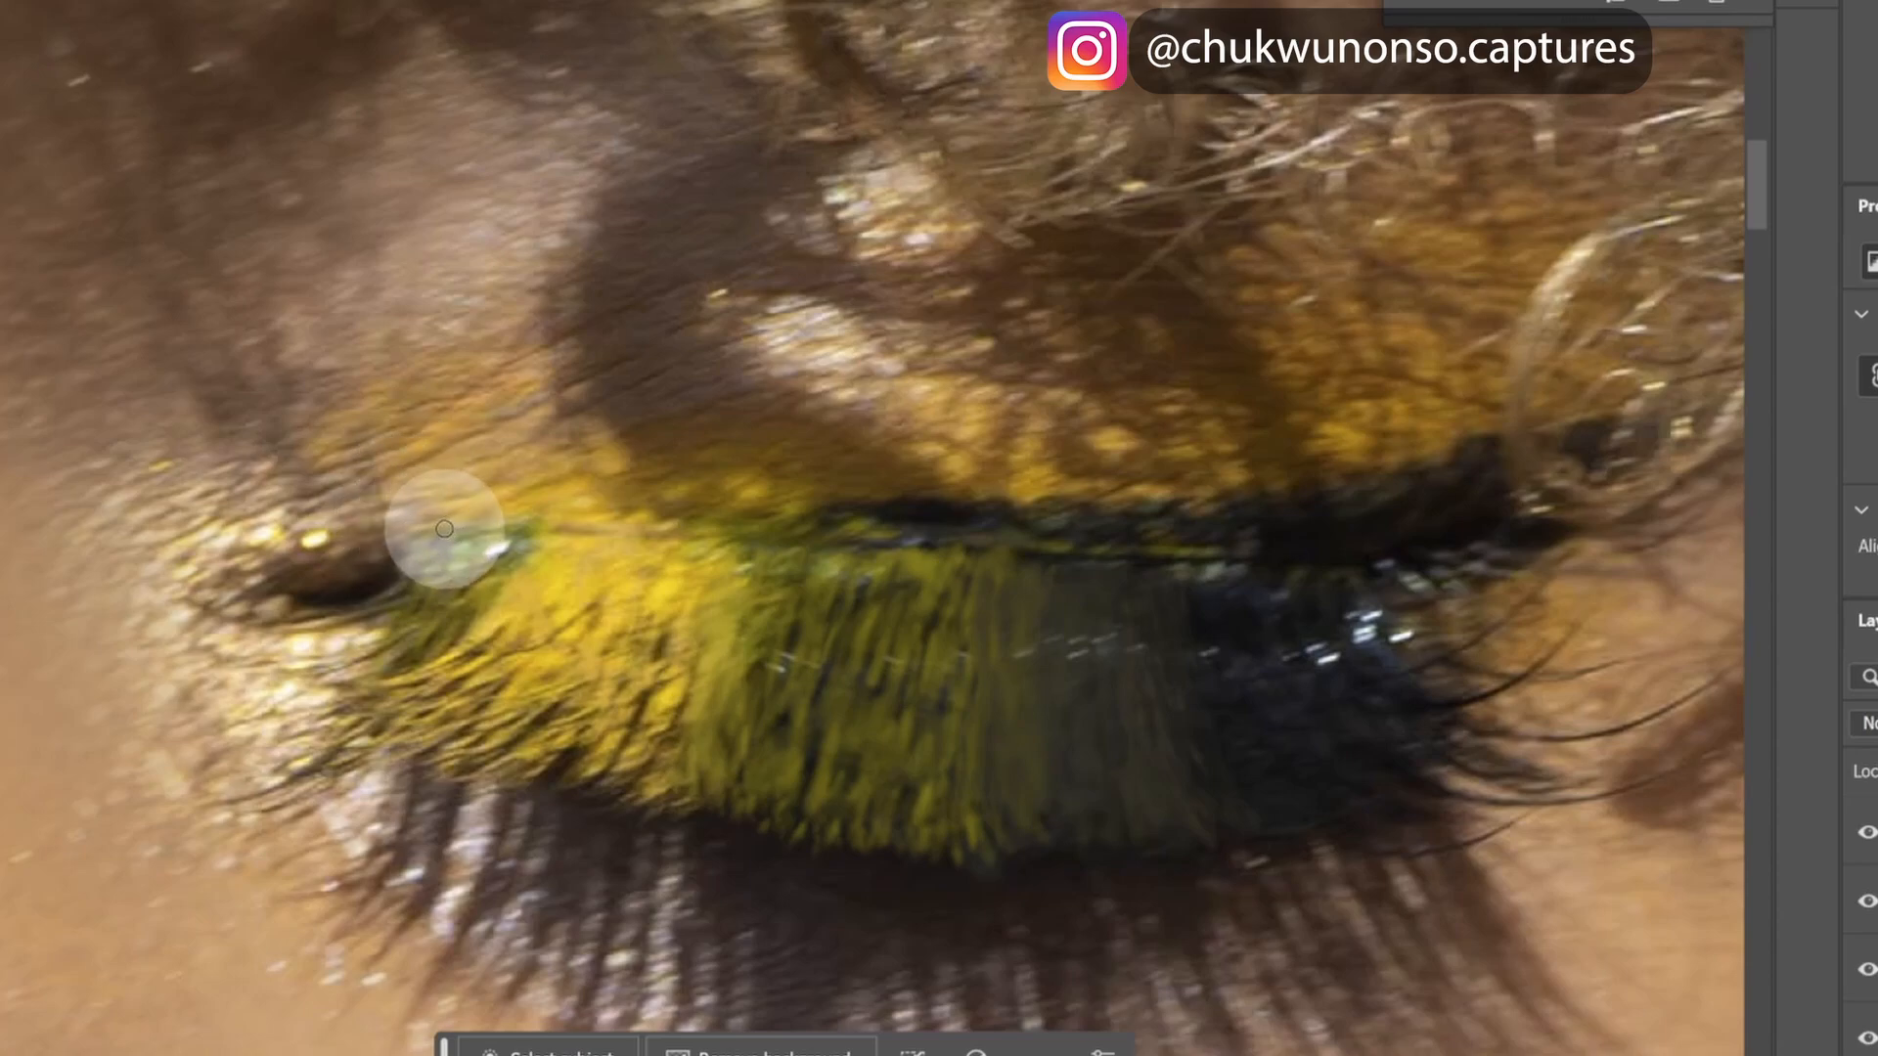
- Sample the dark eyeliner colour from the retouched eye's upper lid and set the 9 px brush's hardness to 100%
left_click(941, 519, "alt")
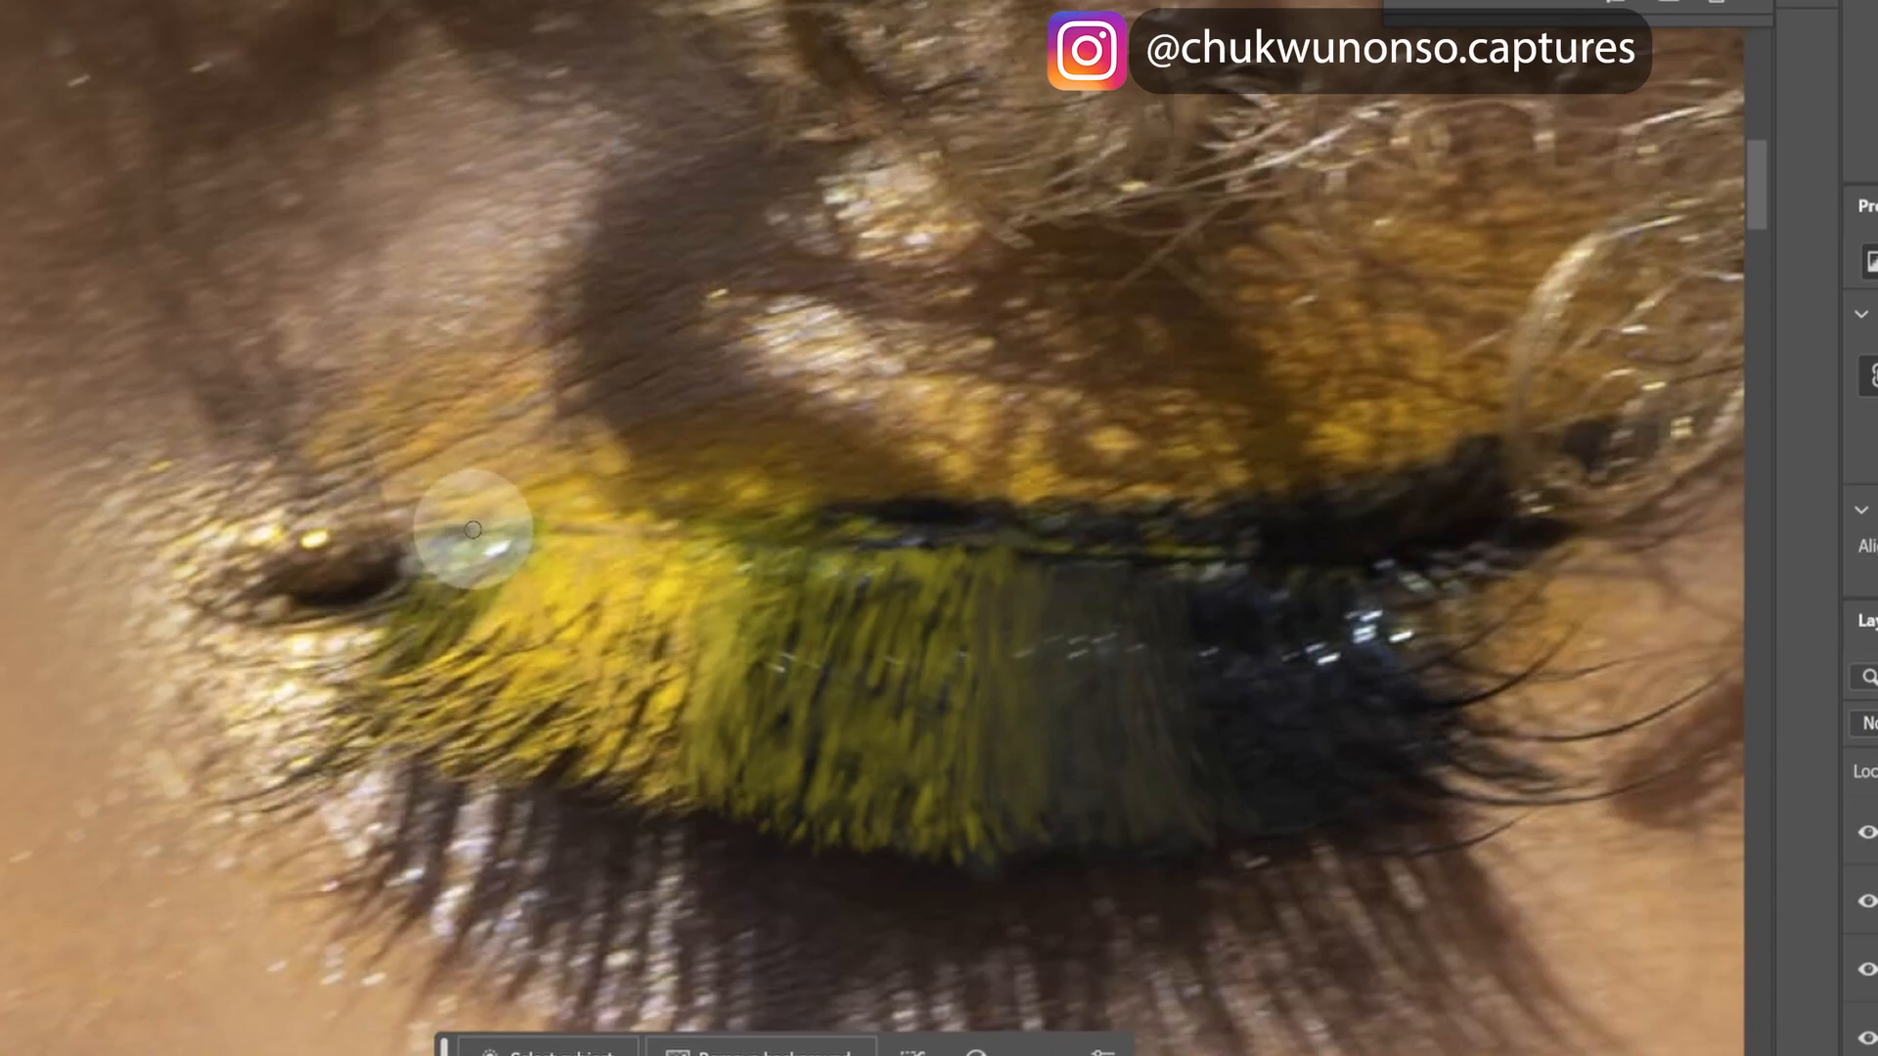
left_click(359, 65)
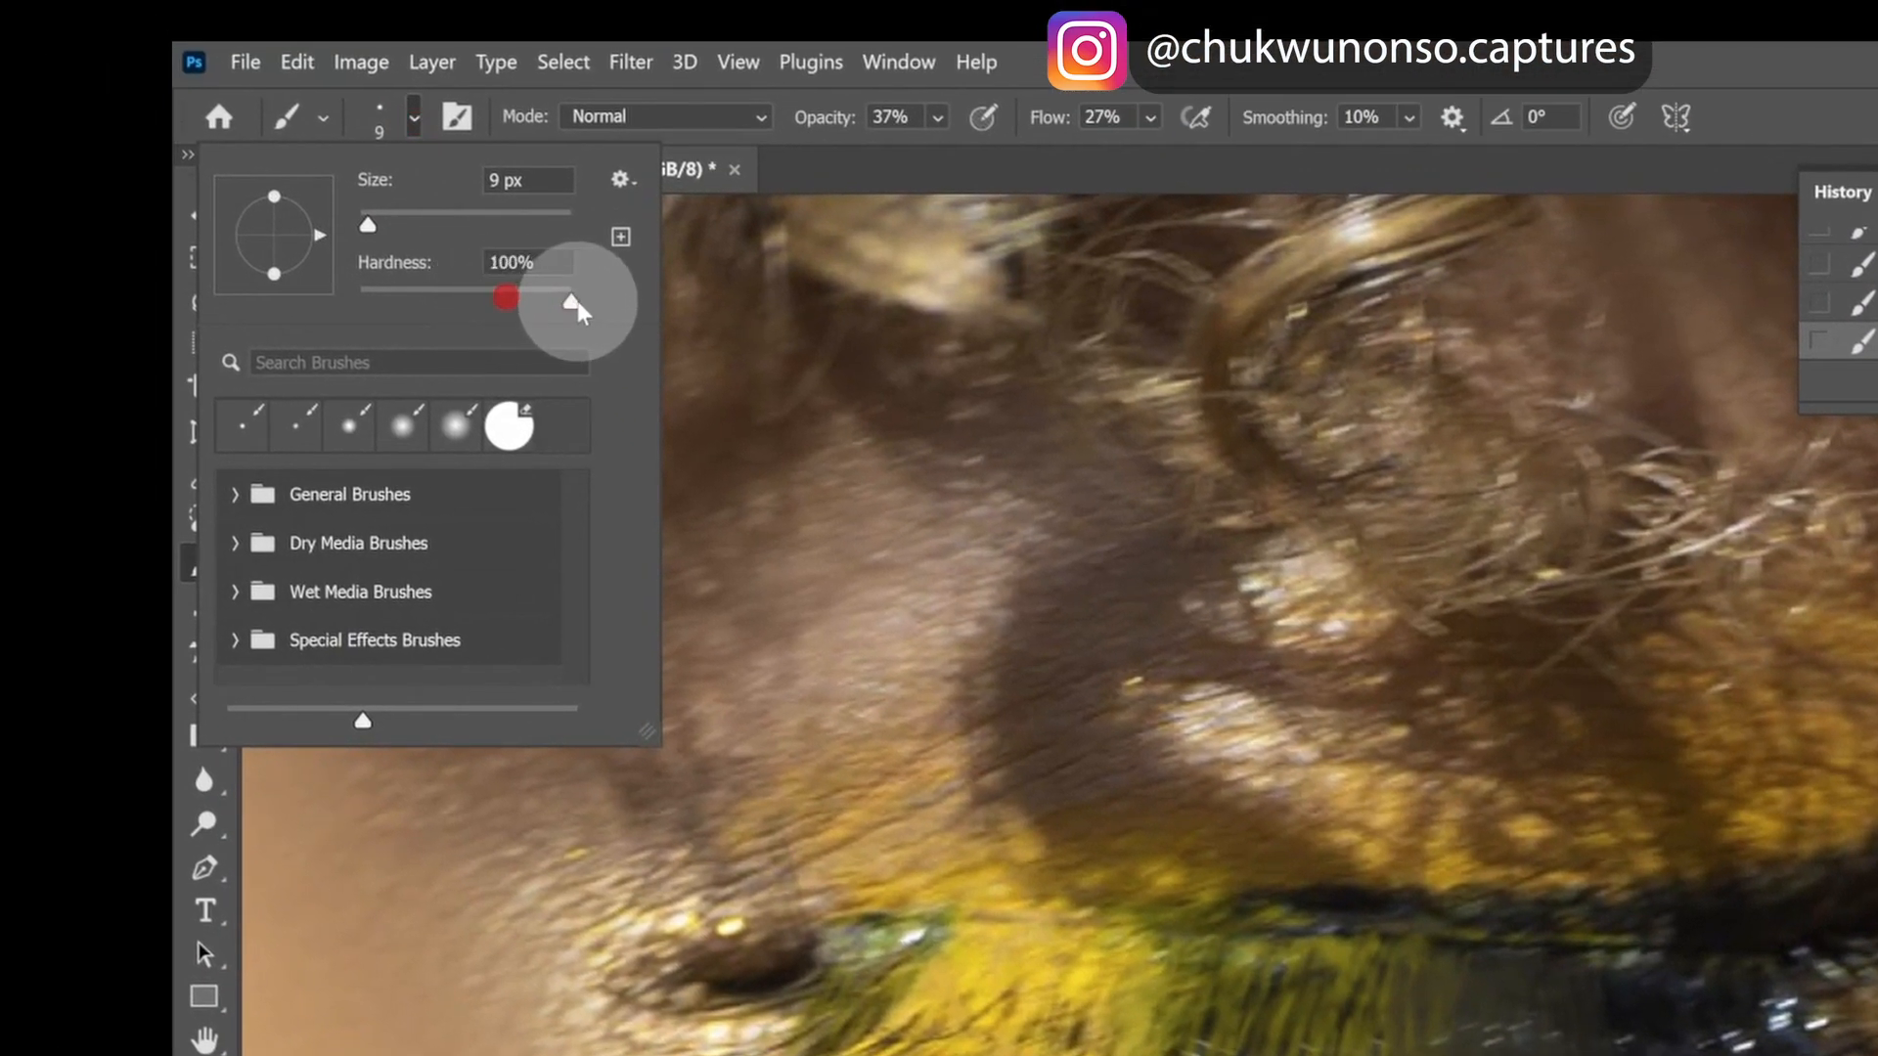
left_click_drag(577, 301, 581, 302)
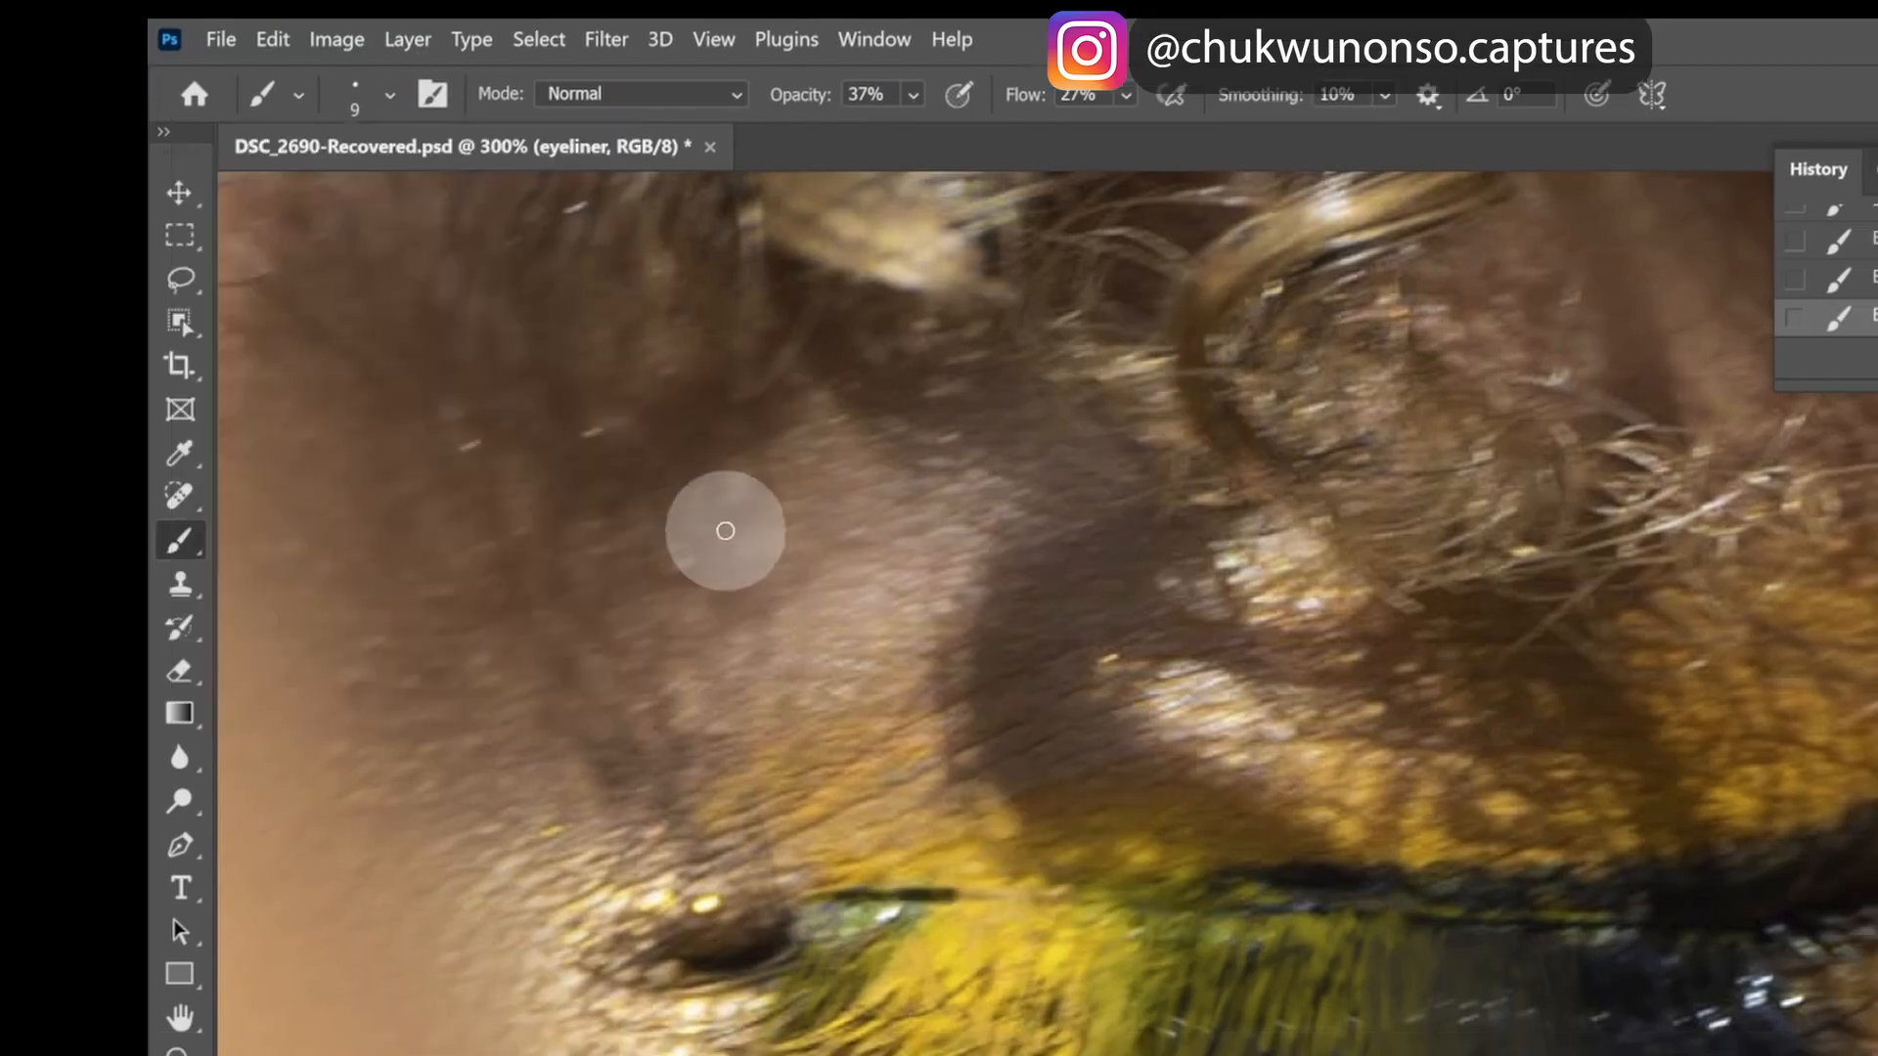
- Set both the opacity and the flow of the brush to 76%
left_click_drag(914, 96, 1009, 139)
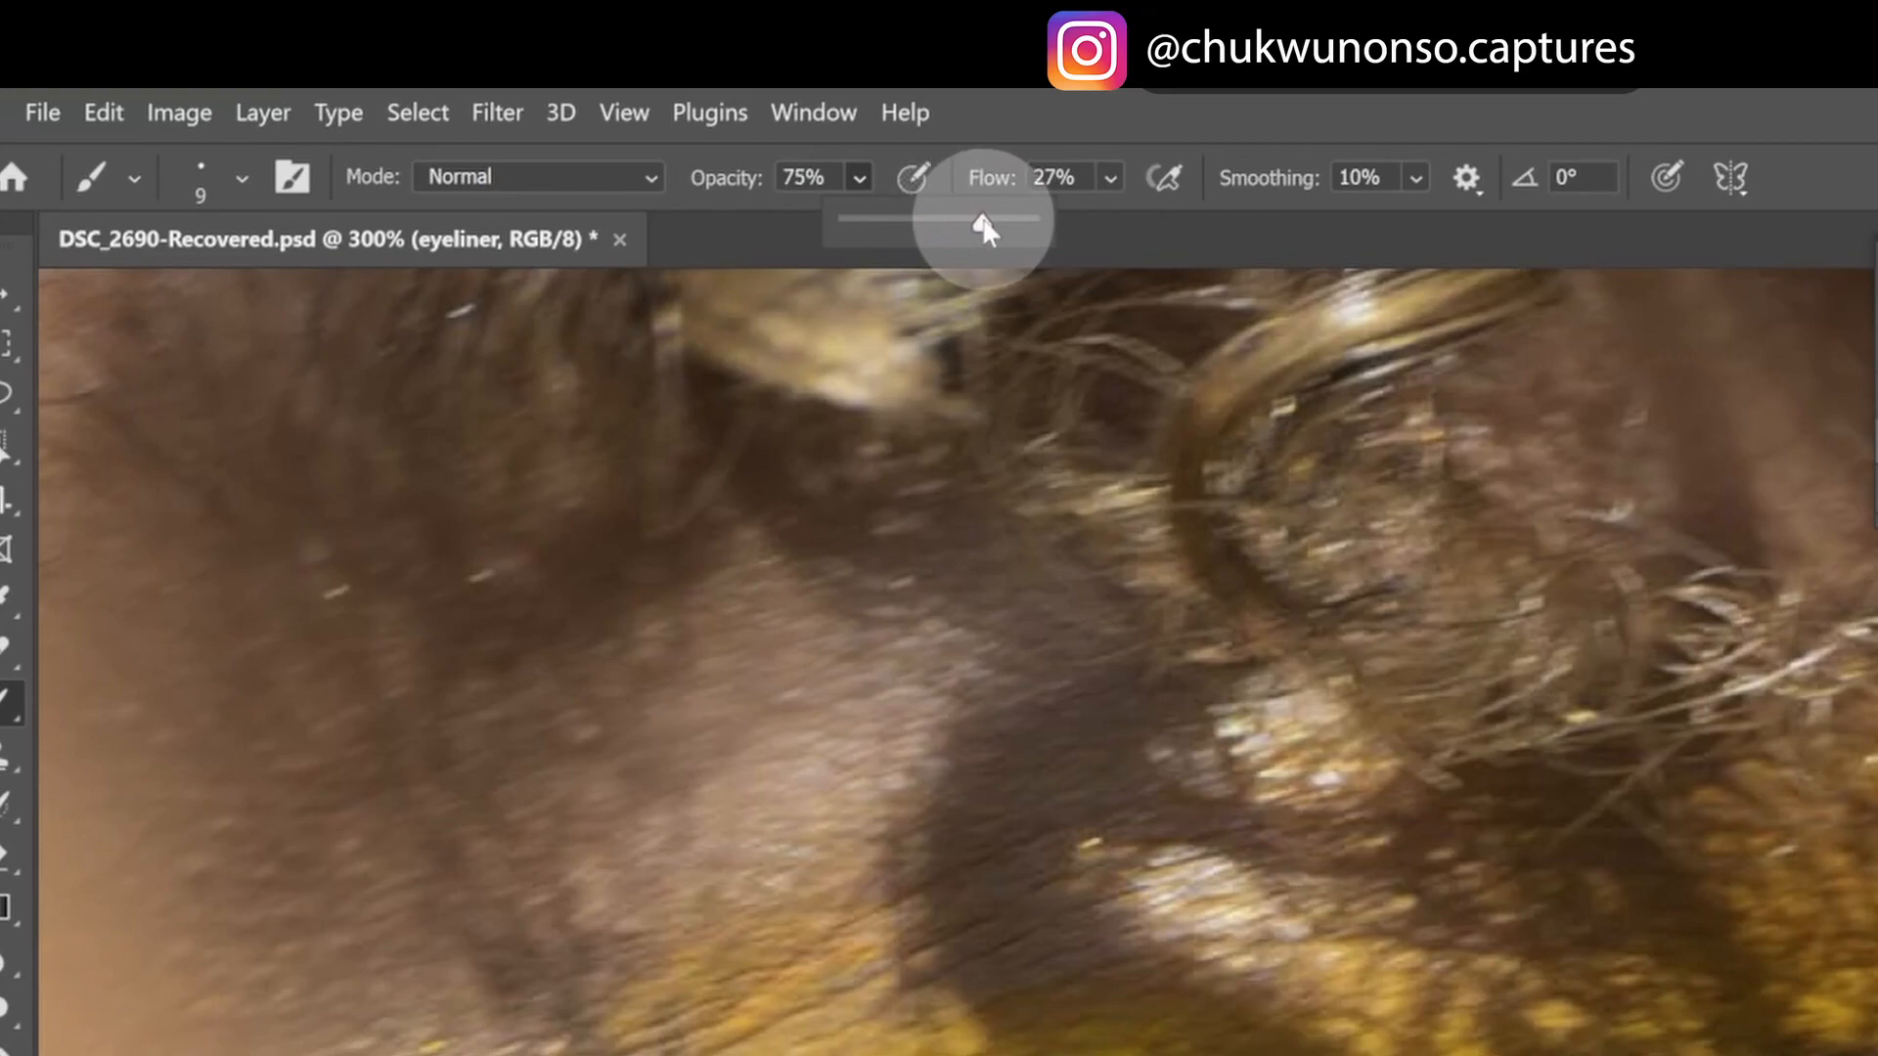
left_click_drag(984, 228, 986, 225)
left_click(1108, 180)
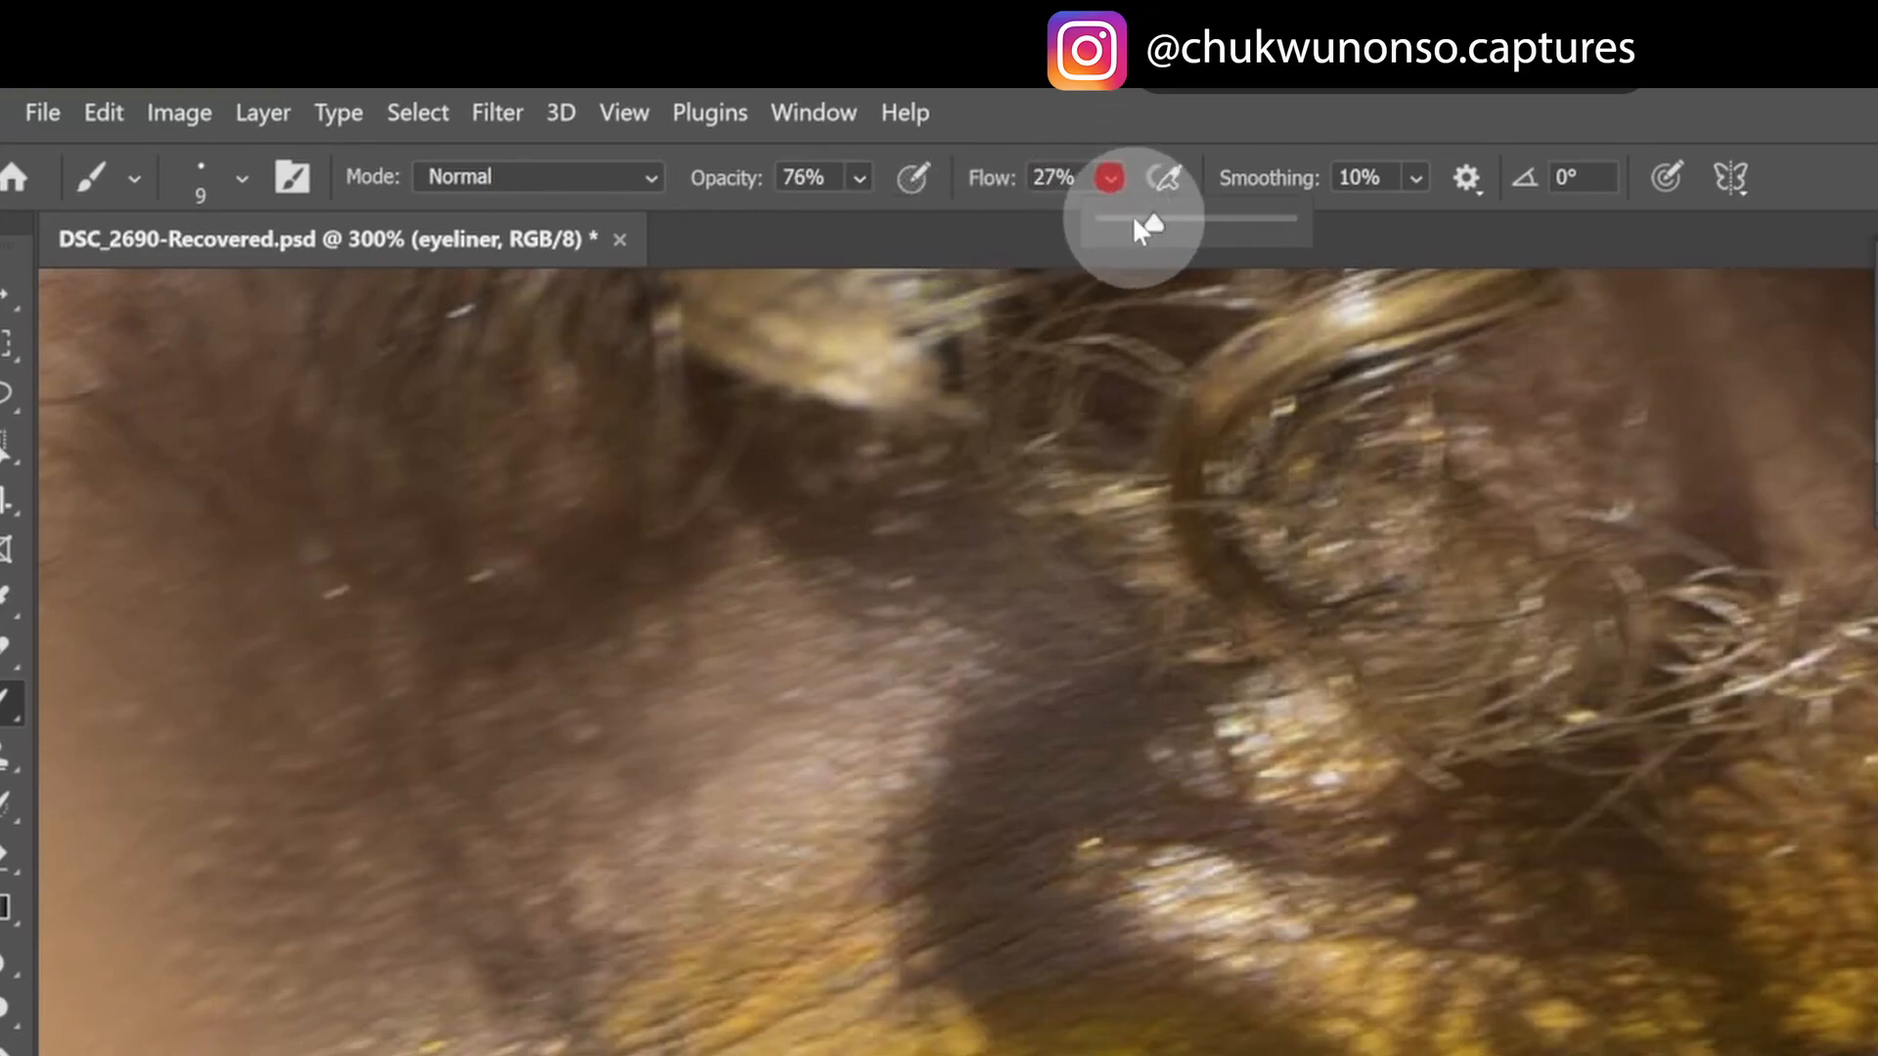
left_click_drag(1155, 221, 1245, 221)
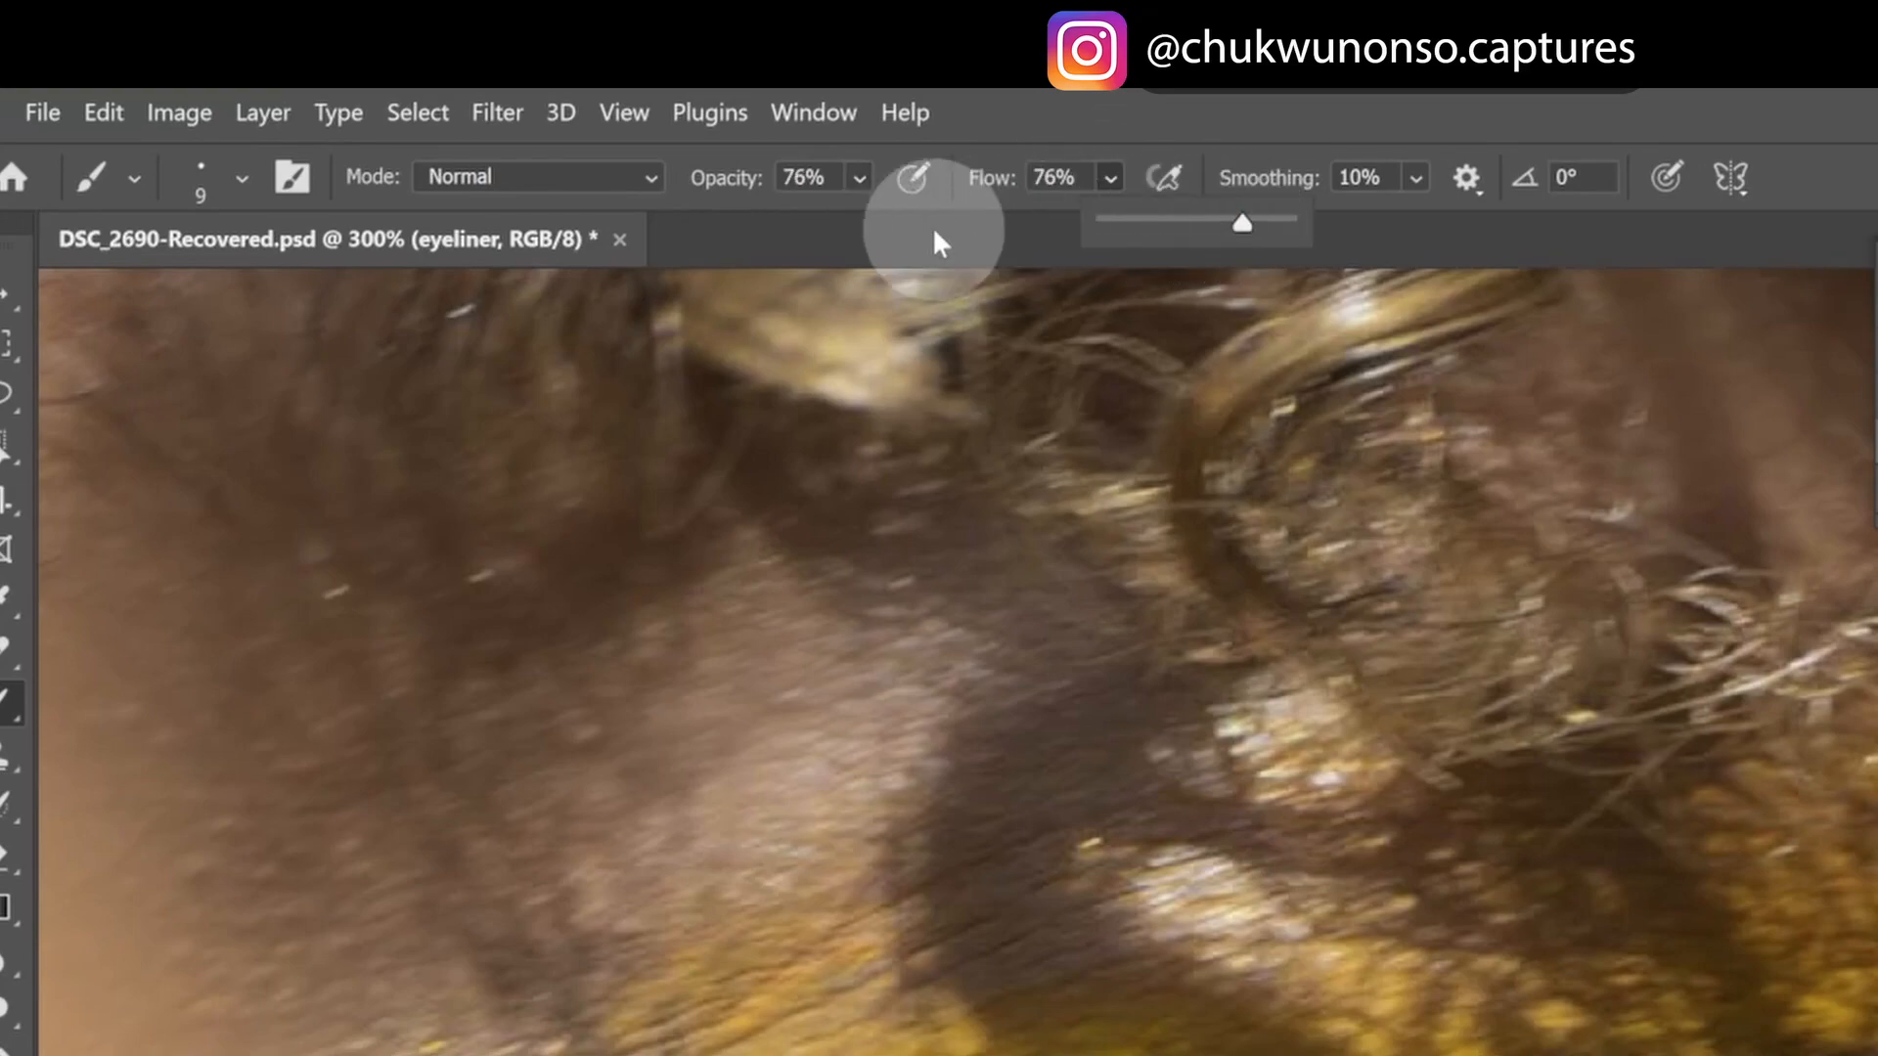
- Set the brush to 89% opacity and 88% flow, and paint the eyeliner along the inner part of the retouched eye's upper lash line
left_click(857, 182)
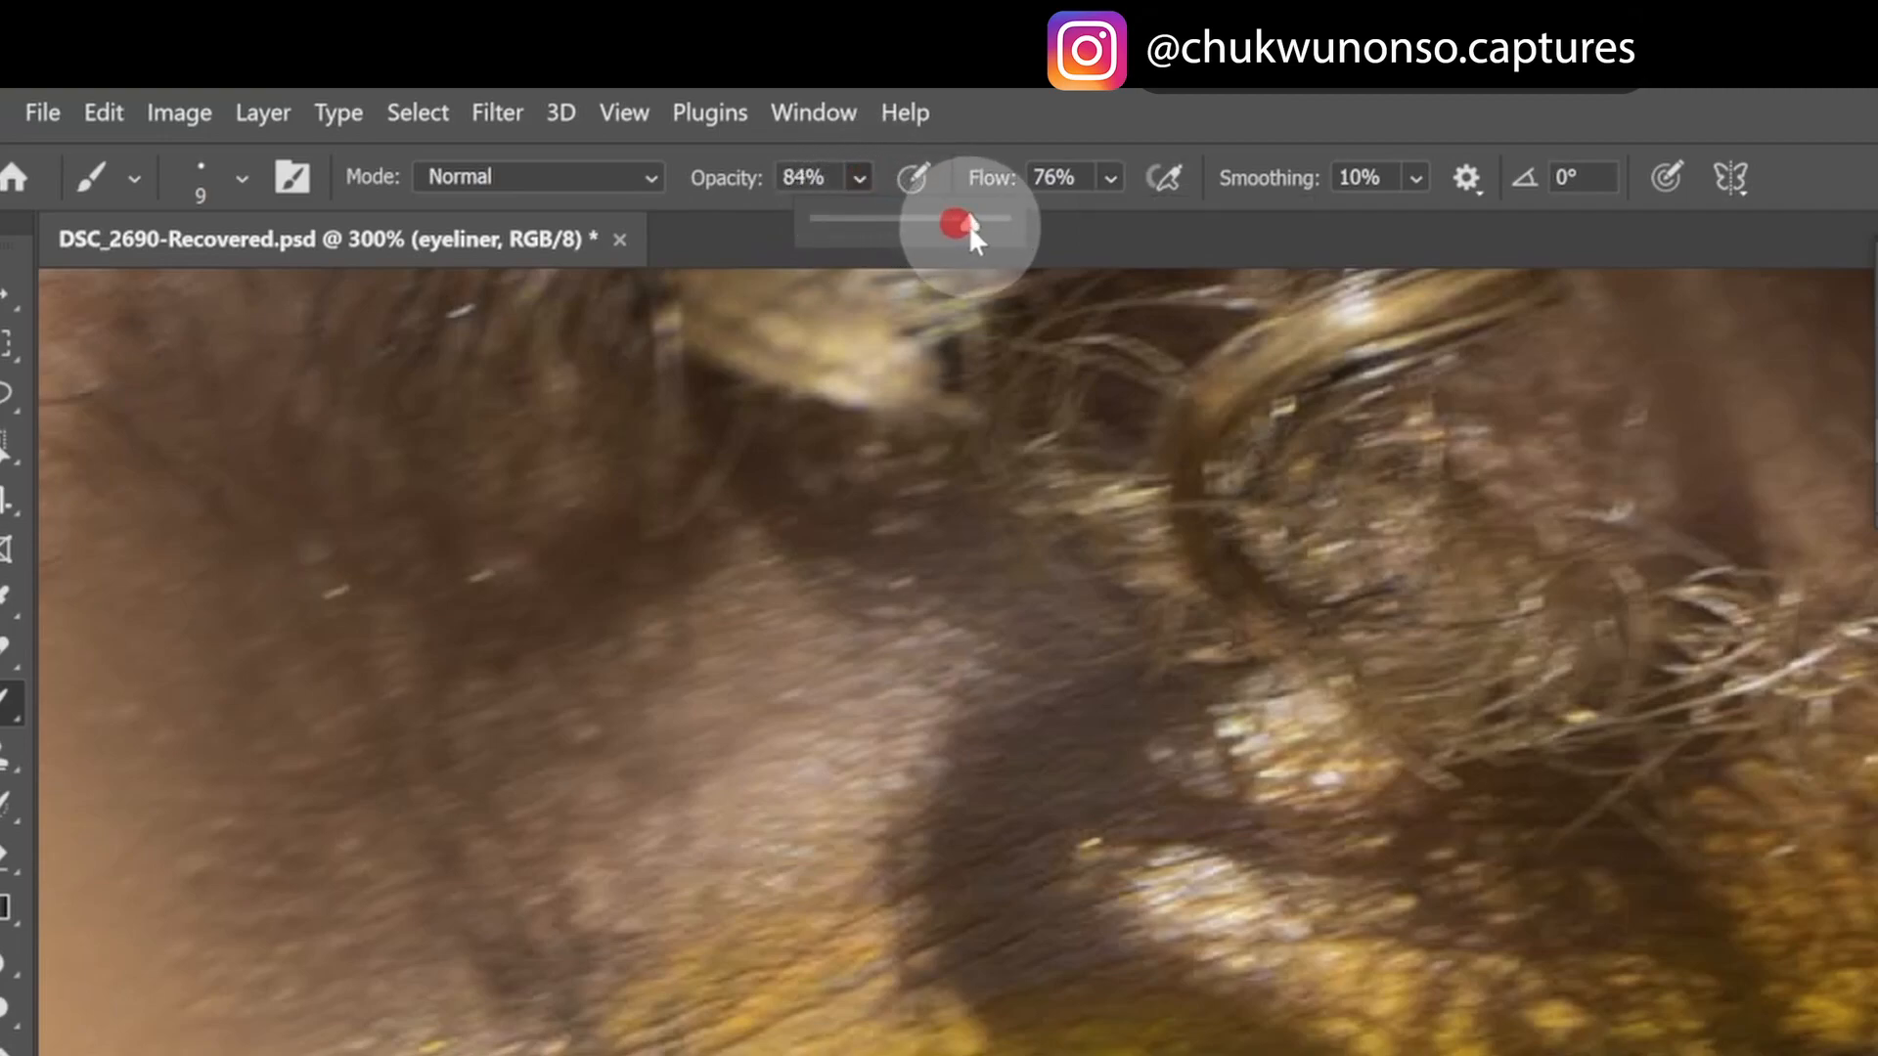
left_click(1109, 179)
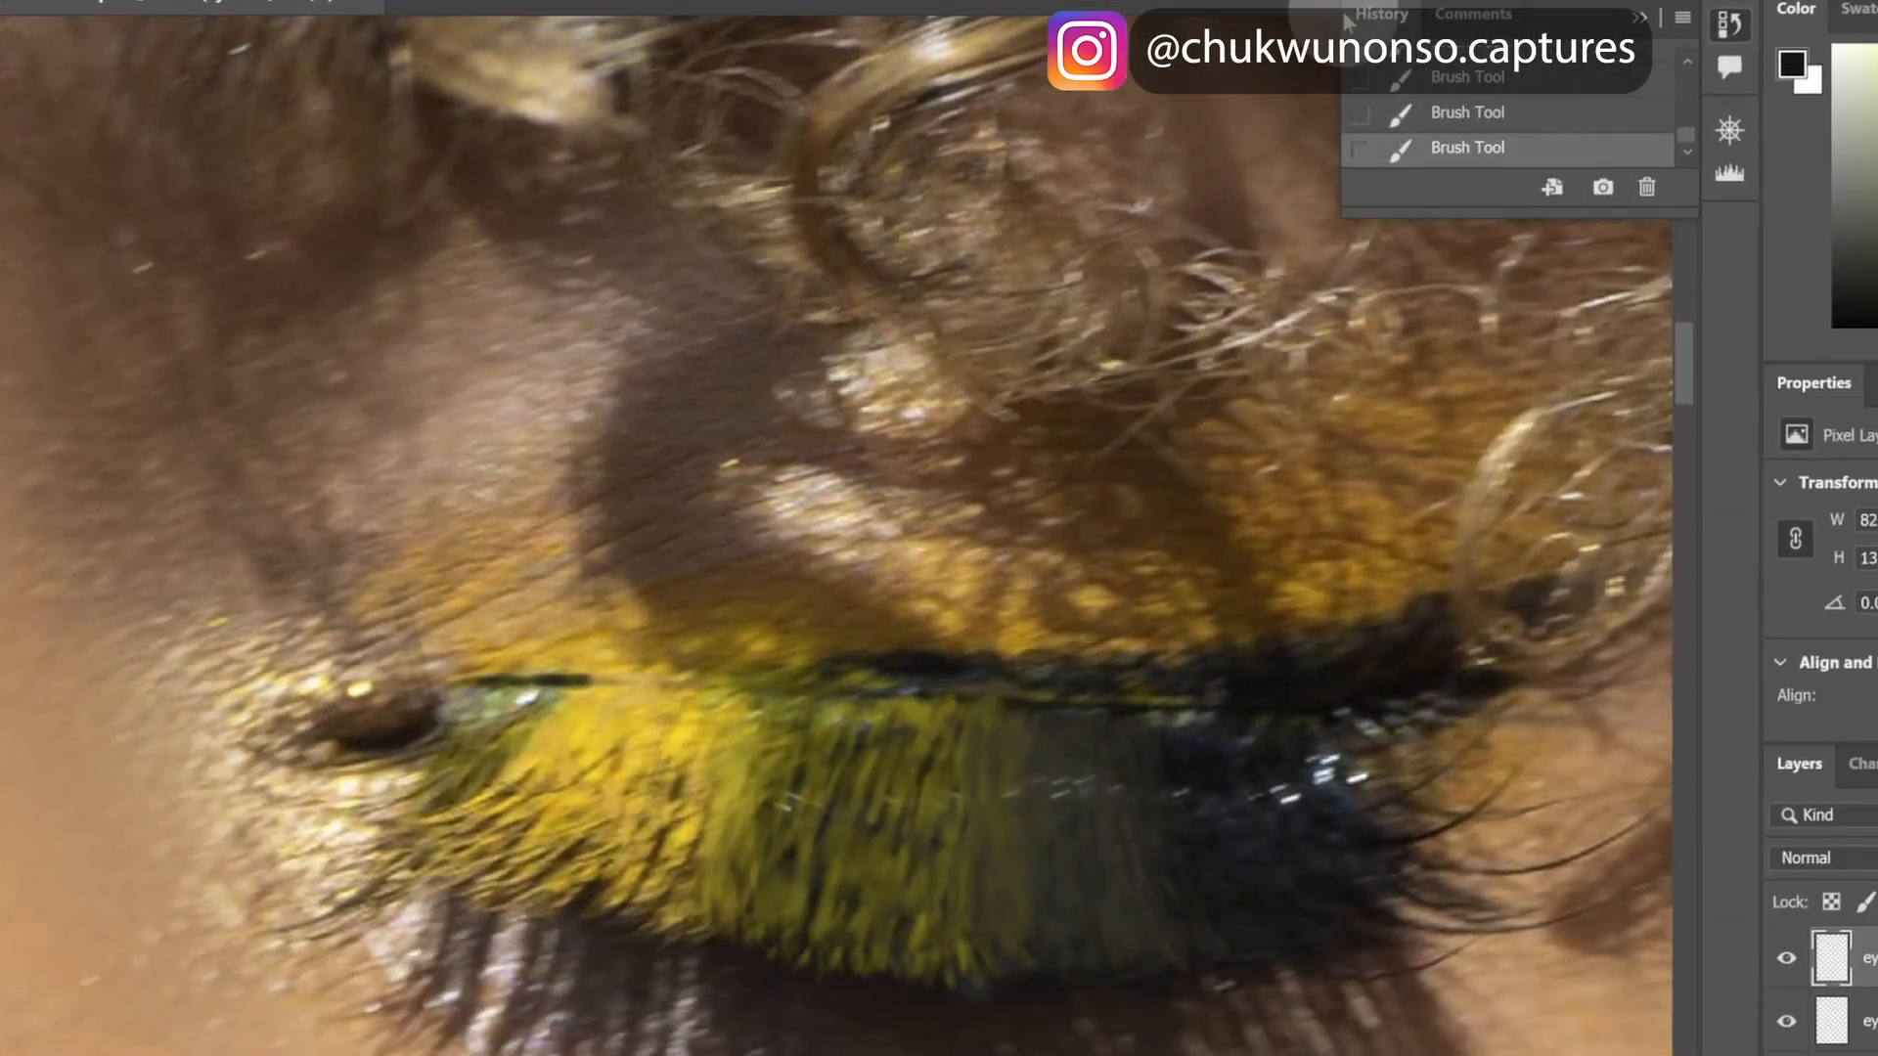
left_click(1729, 130)
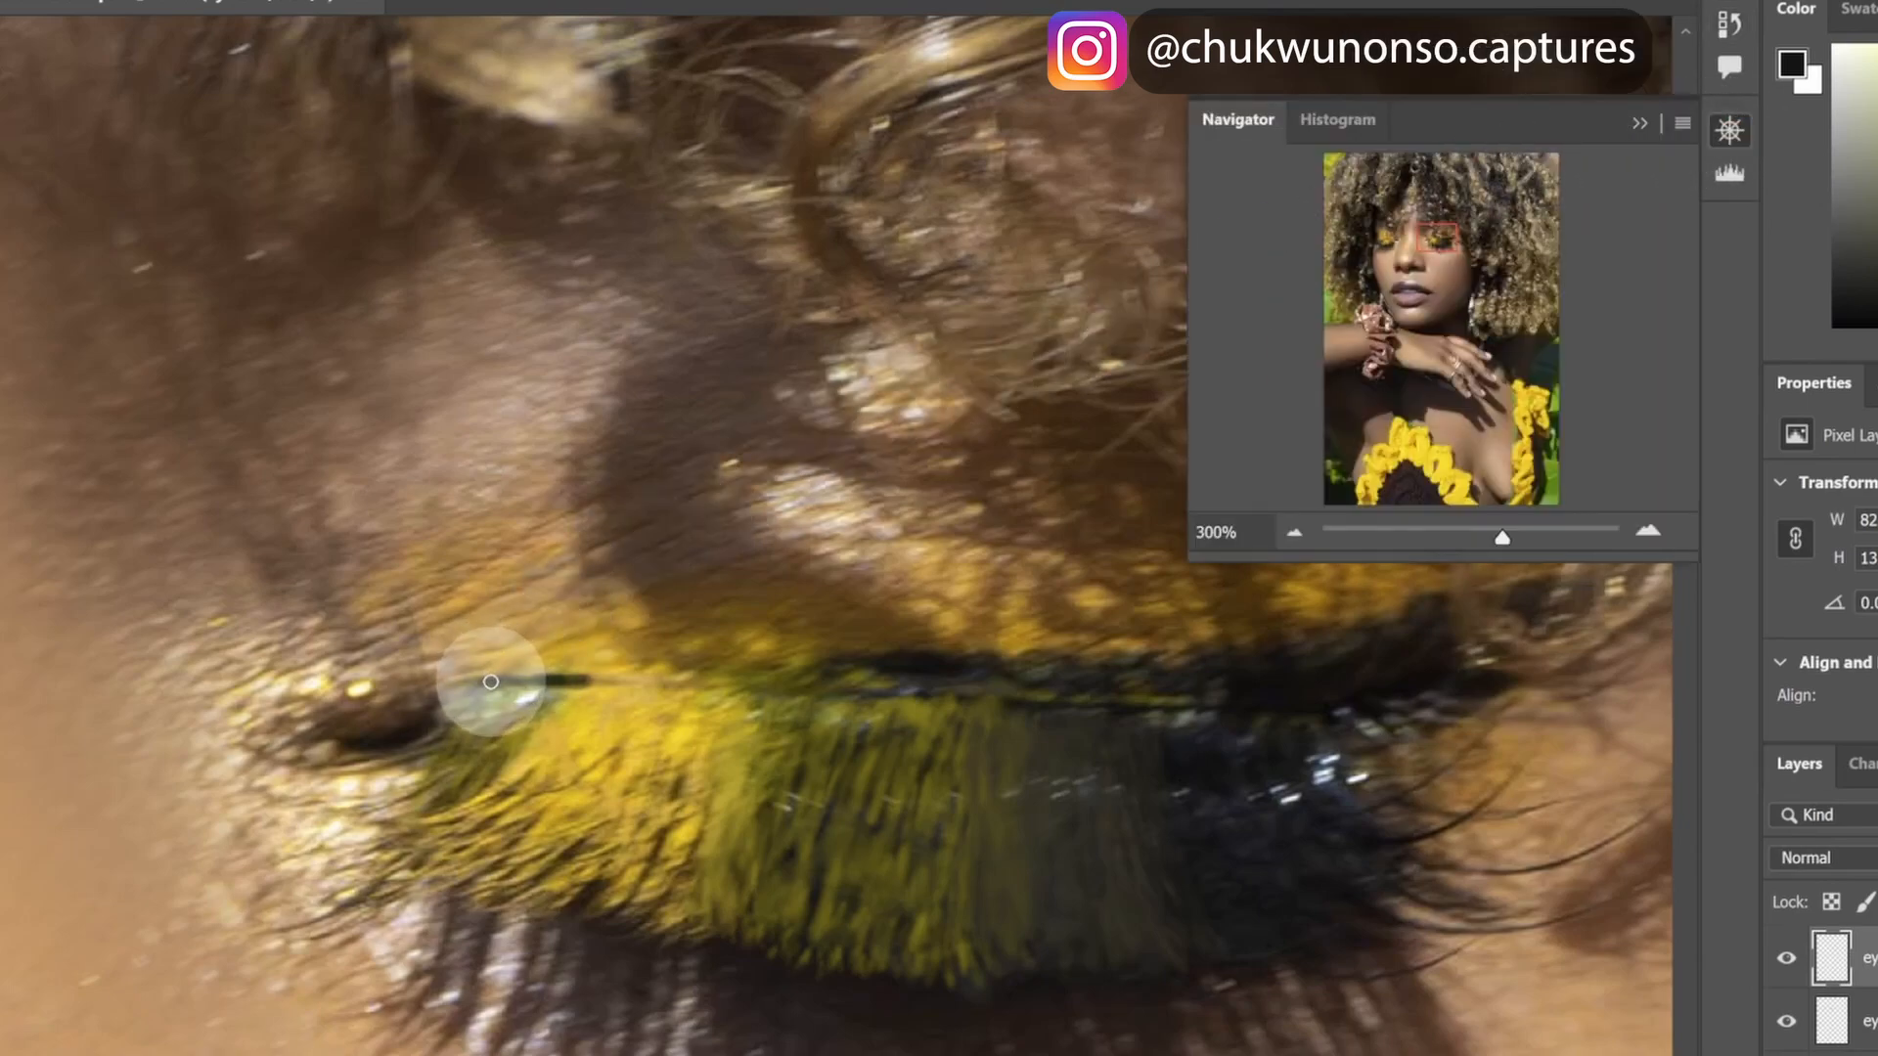
key("ctrl+plus")
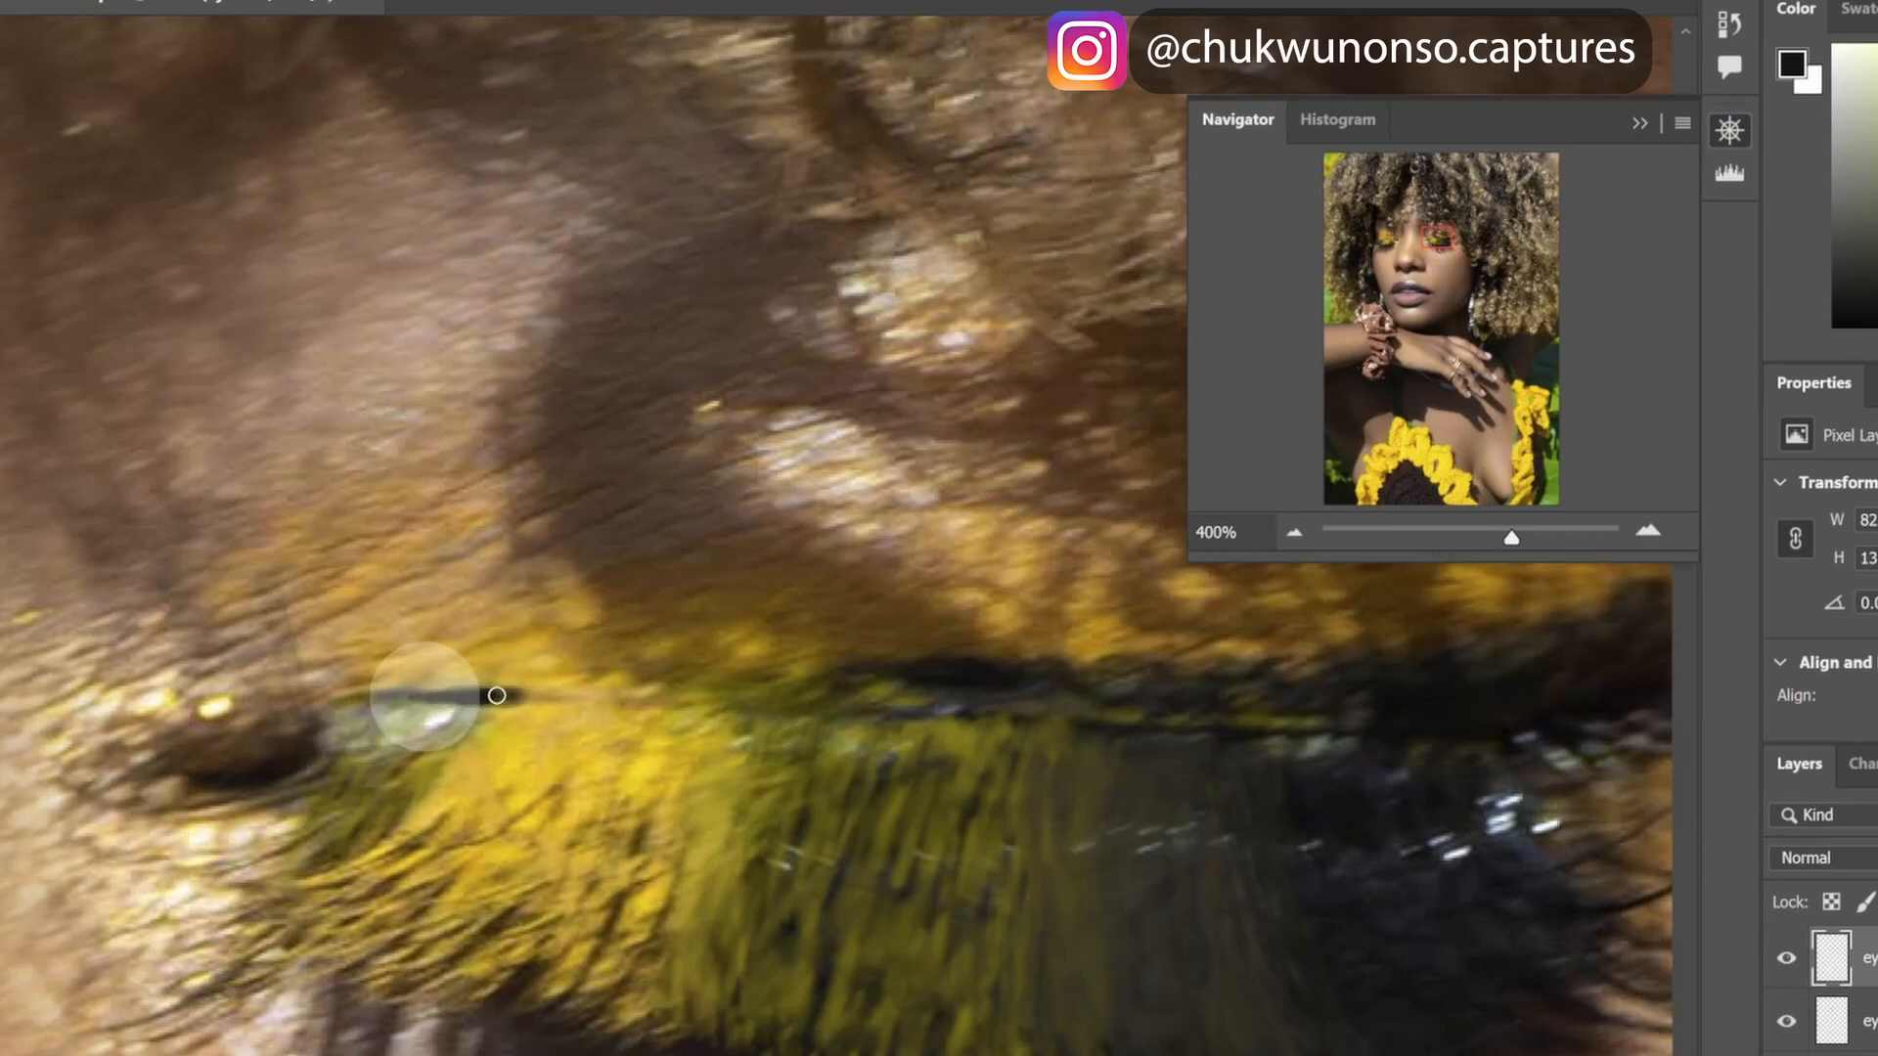
mouse_move(423, 697)
left_mouse_down()
mouse_move(528, 699)
mouse_move(488, 692)
left_mouse_up()
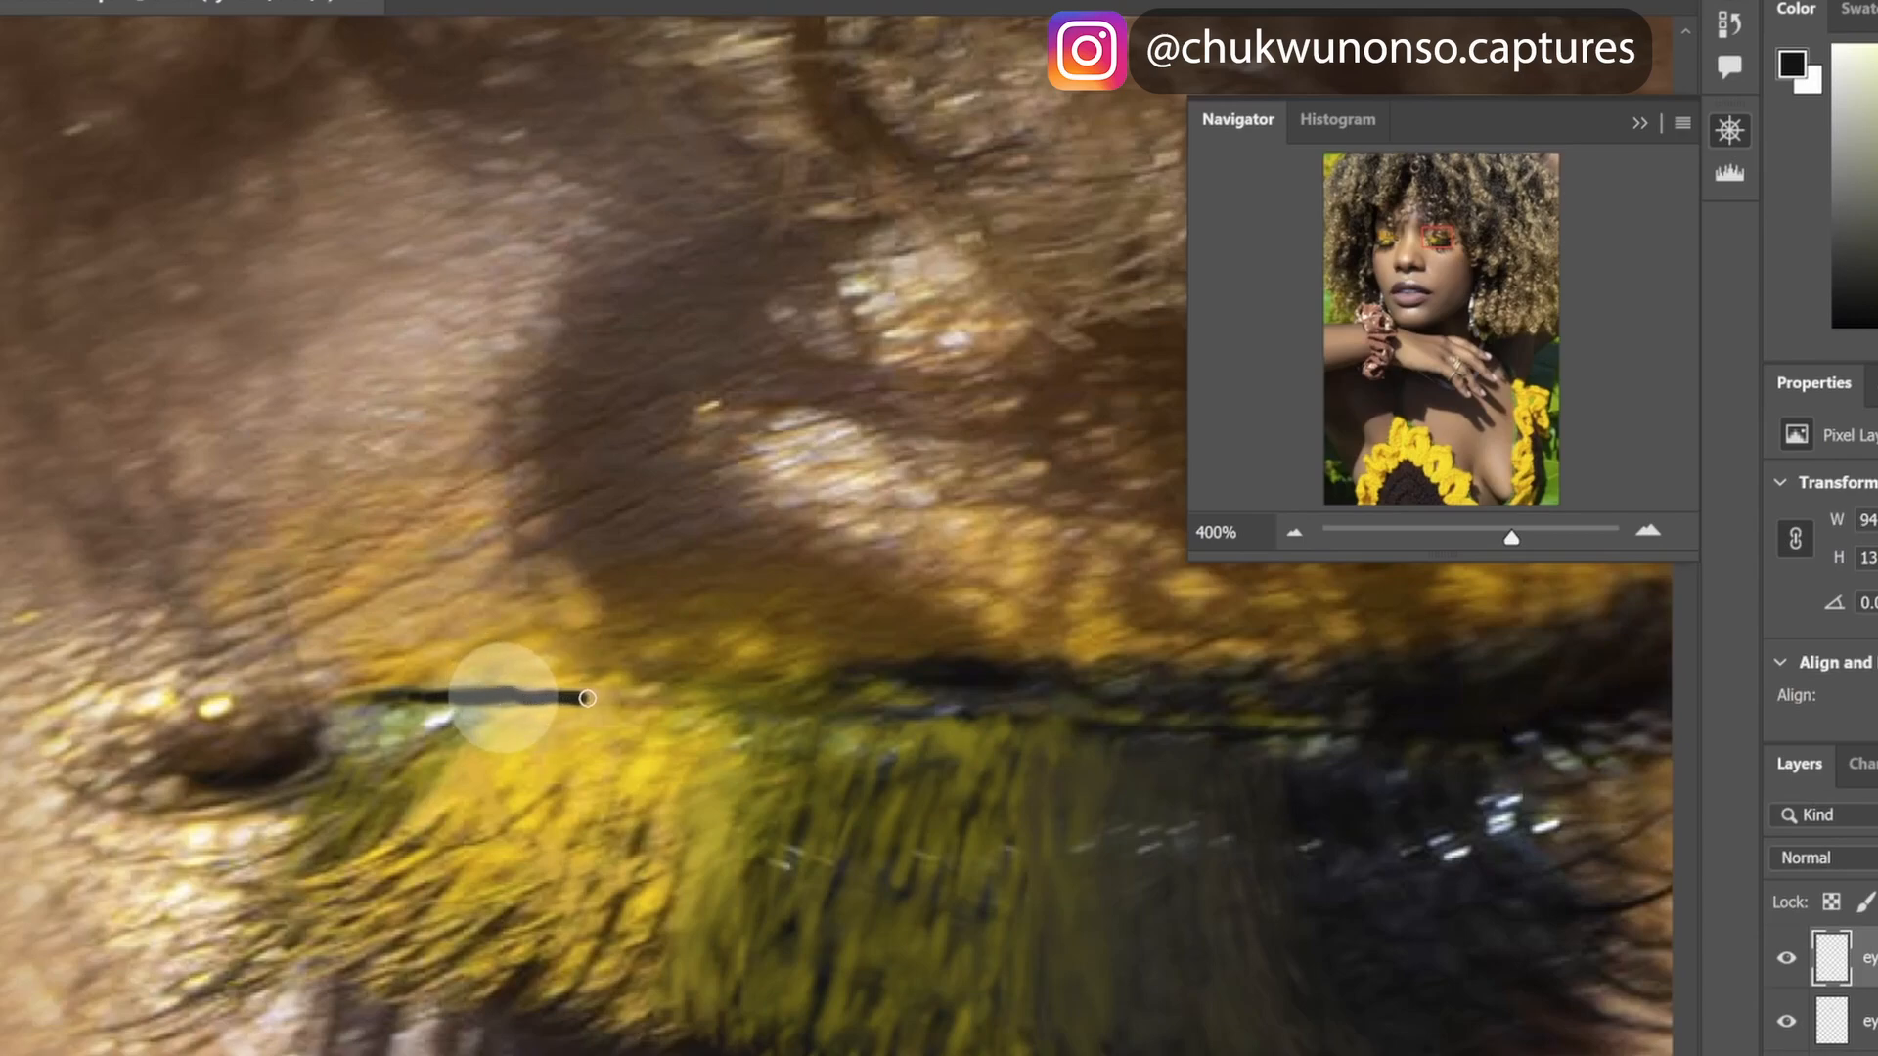
mouse_move(623, 699)
left_mouse_down()
mouse_move(937, 692)
mouse_move(469, 677)
mouse_move(804, 691)
left_mouse_up()
- Continue the dark eyeliner across the rest of the retouched eye's upper lid and extend it into a wing at the outer corner
mouse_move(722, 608)
left_mouse_down()
mouse_move(1333, 566)
mouse_move(1274, 743)
left_mouse_up()
mouse_move(1274, 724)
left_mouse_down()
mouse_move(993, 767)
mouse_move(1360, 657)
mouse_move(1473, 663)
left_mouse_up()
mouse_move(1423, 454)
left_mouse_down()
mouse_move(1400, 478)
mouse_move(1422, 464)
left_mouse_up()
mouse_move(309, 756)
left_mouse_down()
mouse_move(577, 744)
mouse_move(532, 721)
mouse_move(63, 780)
mouse_move(107, 769)
left_mouse_up()
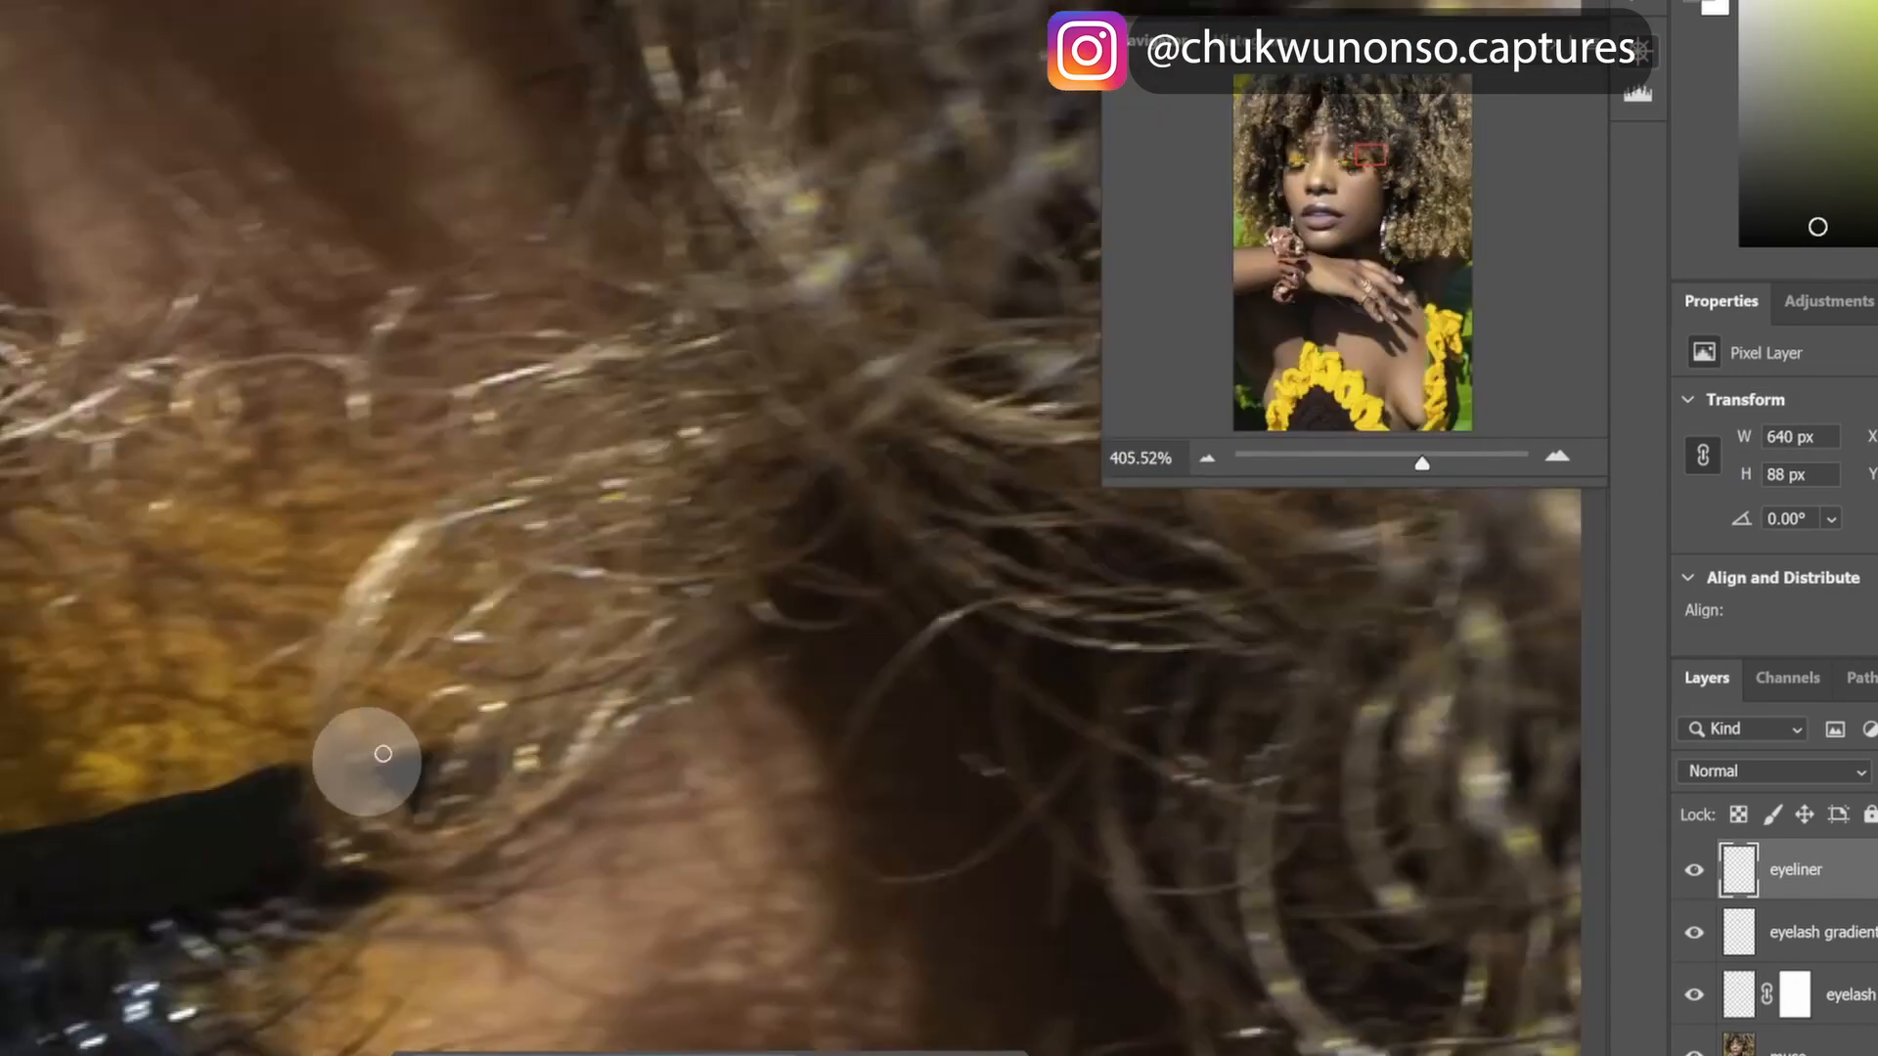
mouse_move(377, 754)
left_mouse_down()
mouse_move(390, 779)
mouse_move(473, 776)
left_mouse_up()
- Extend the eyeliner into a small curved point at the inner corner of the retouched eye
scroll(1269, 204, "down", 5)
left_click_drag(1269, 203, 1290, 192)
left_click_drag(1376, 460, 1408, 460)
left_click_drag(713, 724, 658, 742)
left_click(658, 743)
mouse_move(1409, 460)
left_mouse_down()
mouse_move(1378, 460)
mouse_move(1407, 463)
left_mouse_up()
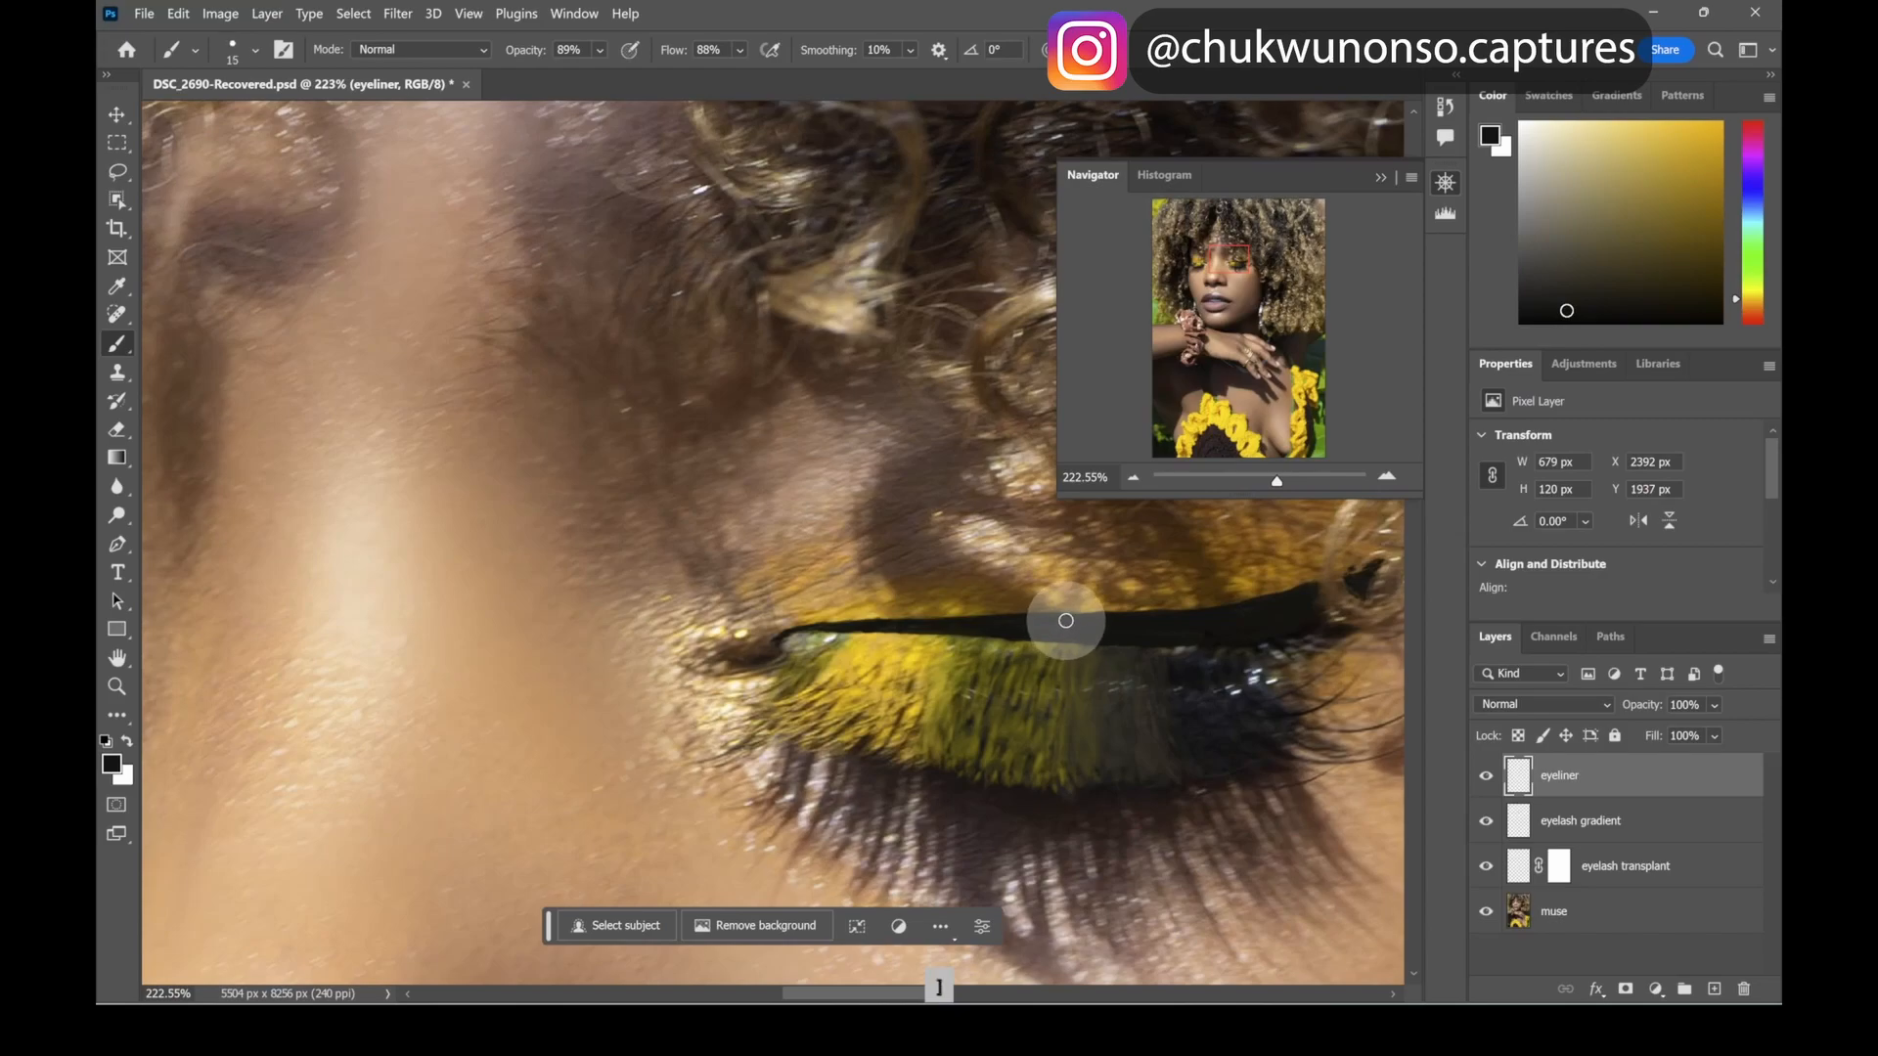
- Examine the retouched eye's eyeliner close up and from farther away, and compare it with the other eye's liner
key("bracketright")
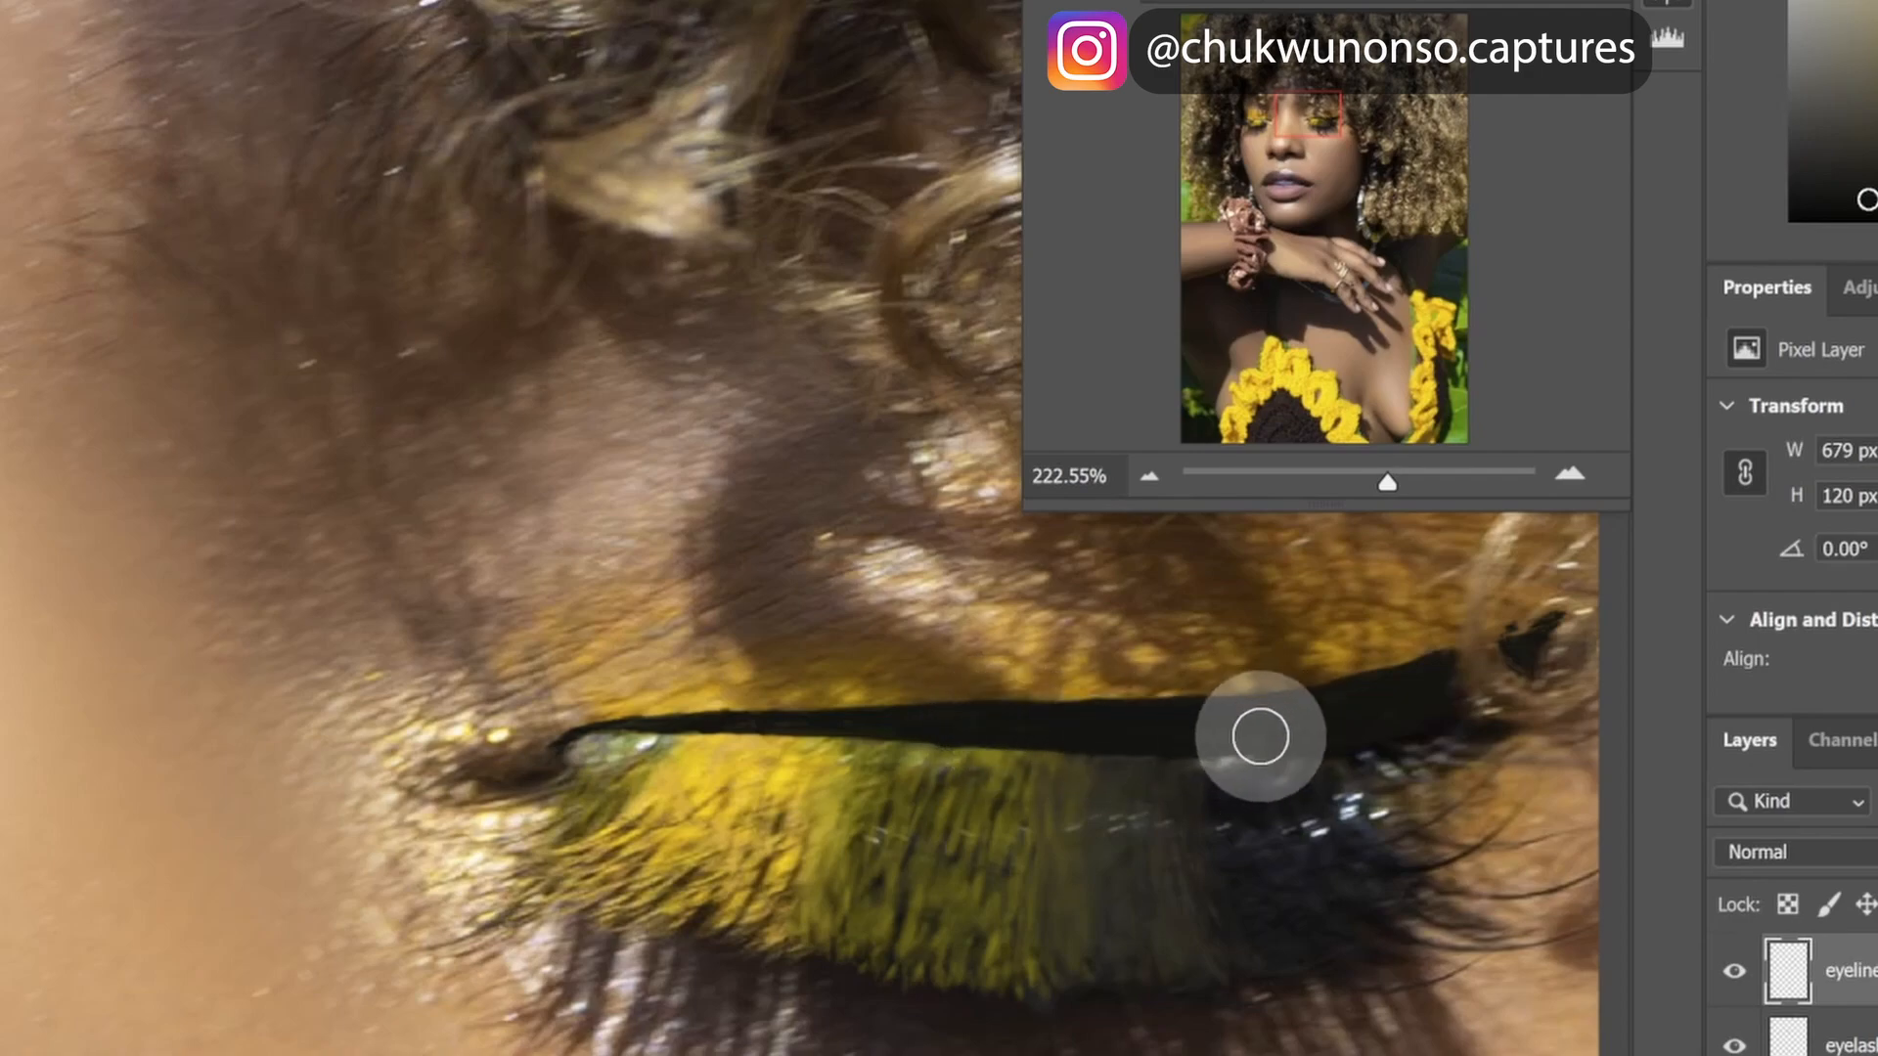
left_click_drag(1394, 484, 1372, 484)
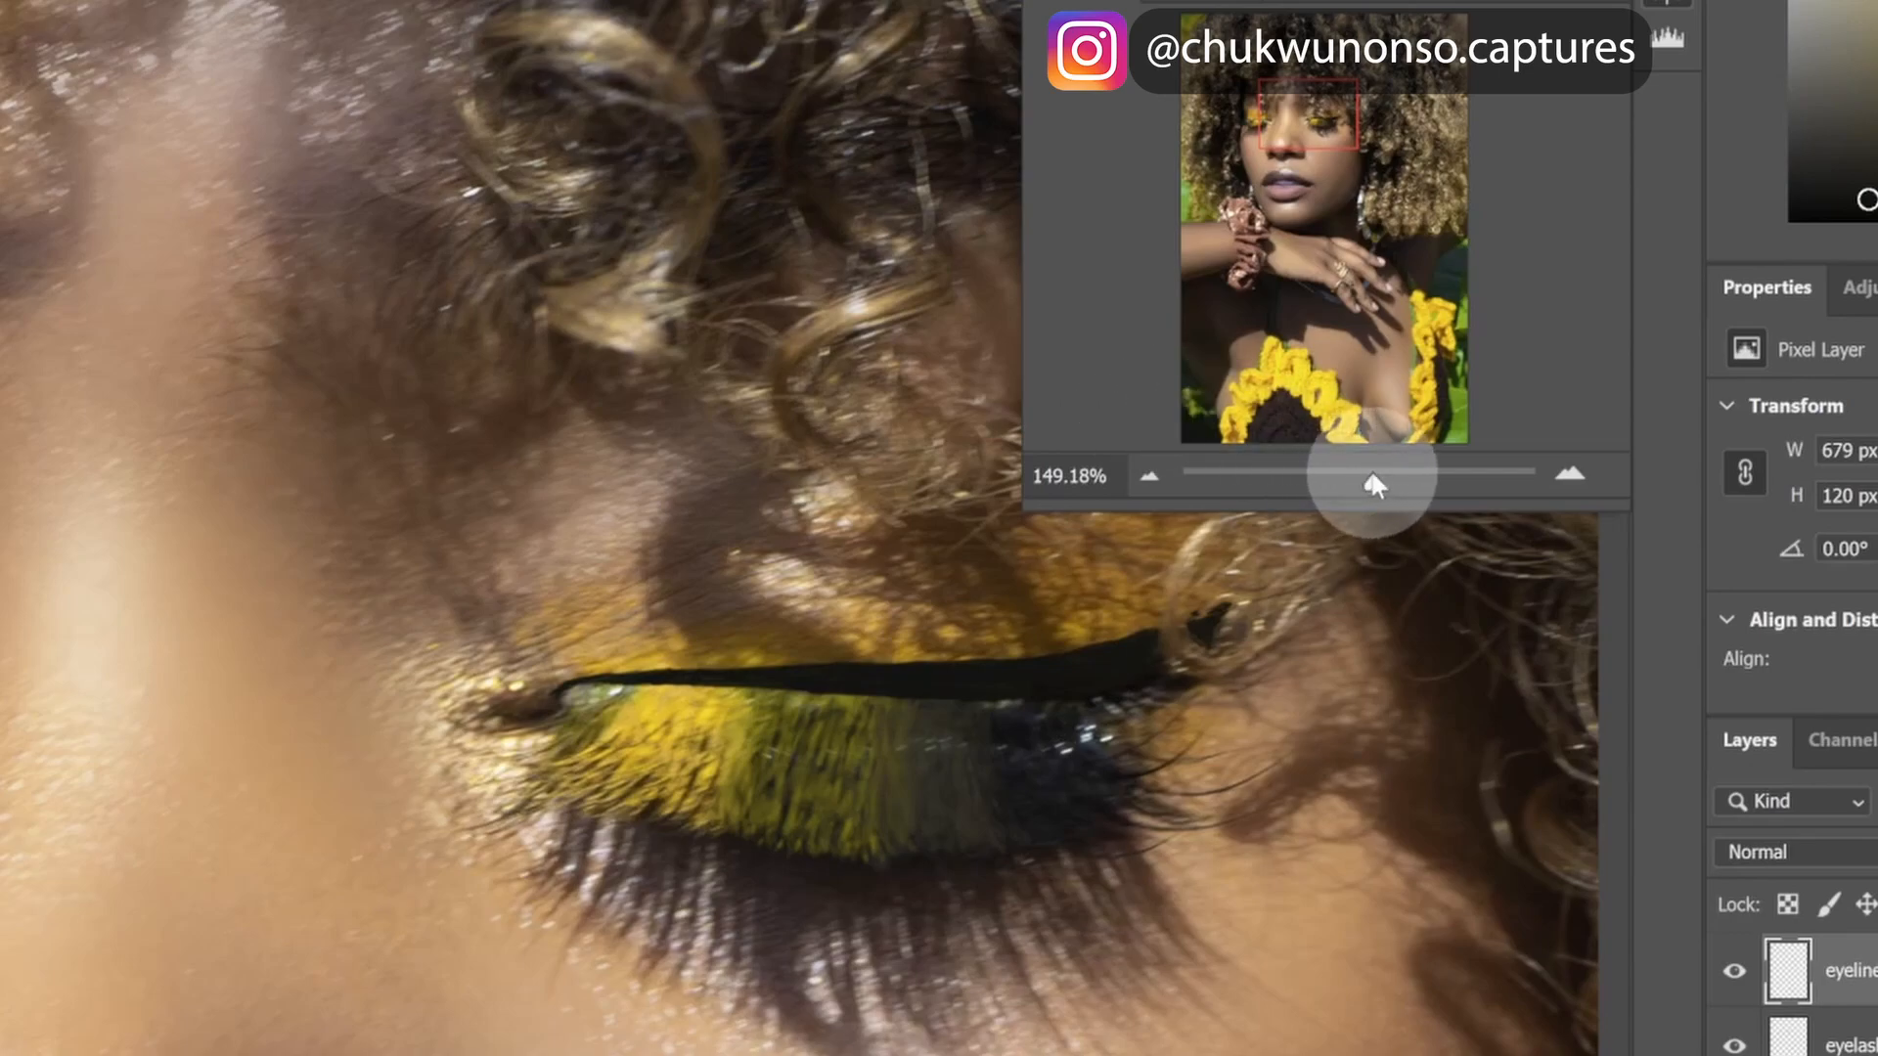
left_click_drag(1371, 483, 1394, 482)
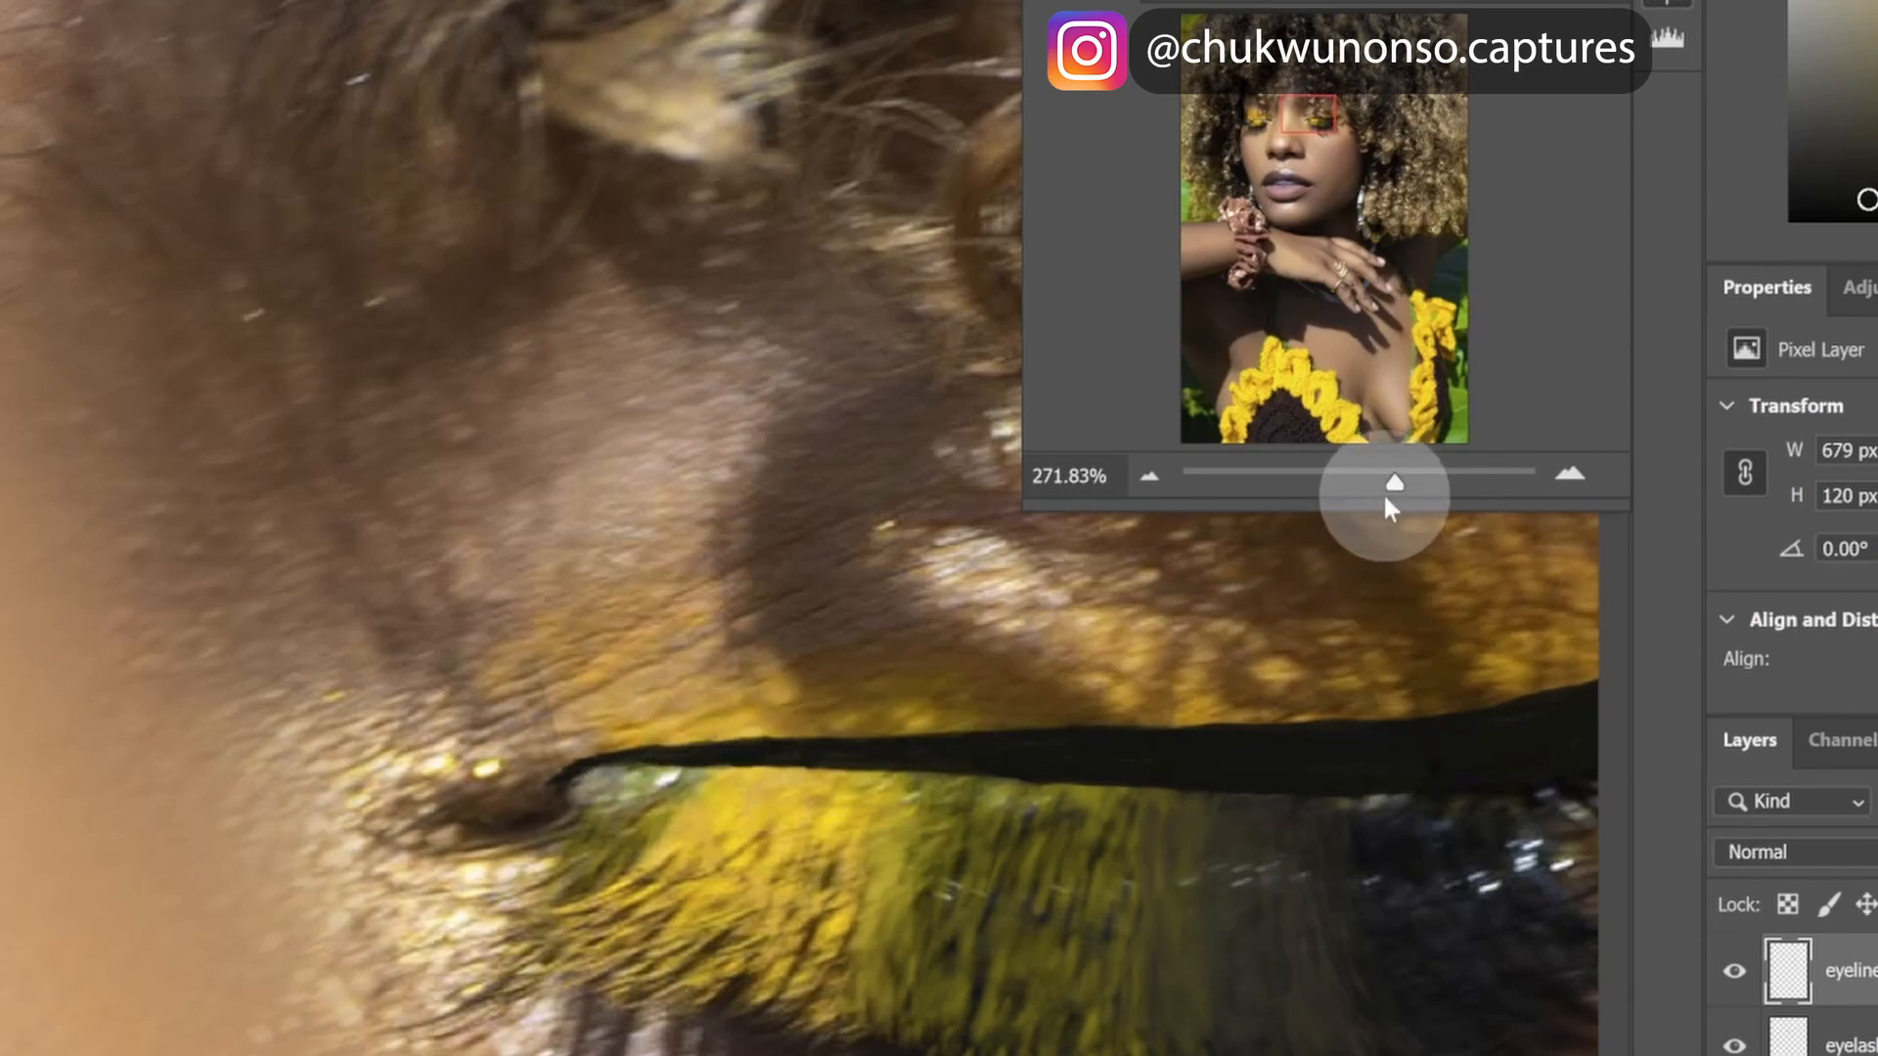
left_click_drag(1389, 479, 1362, 482)
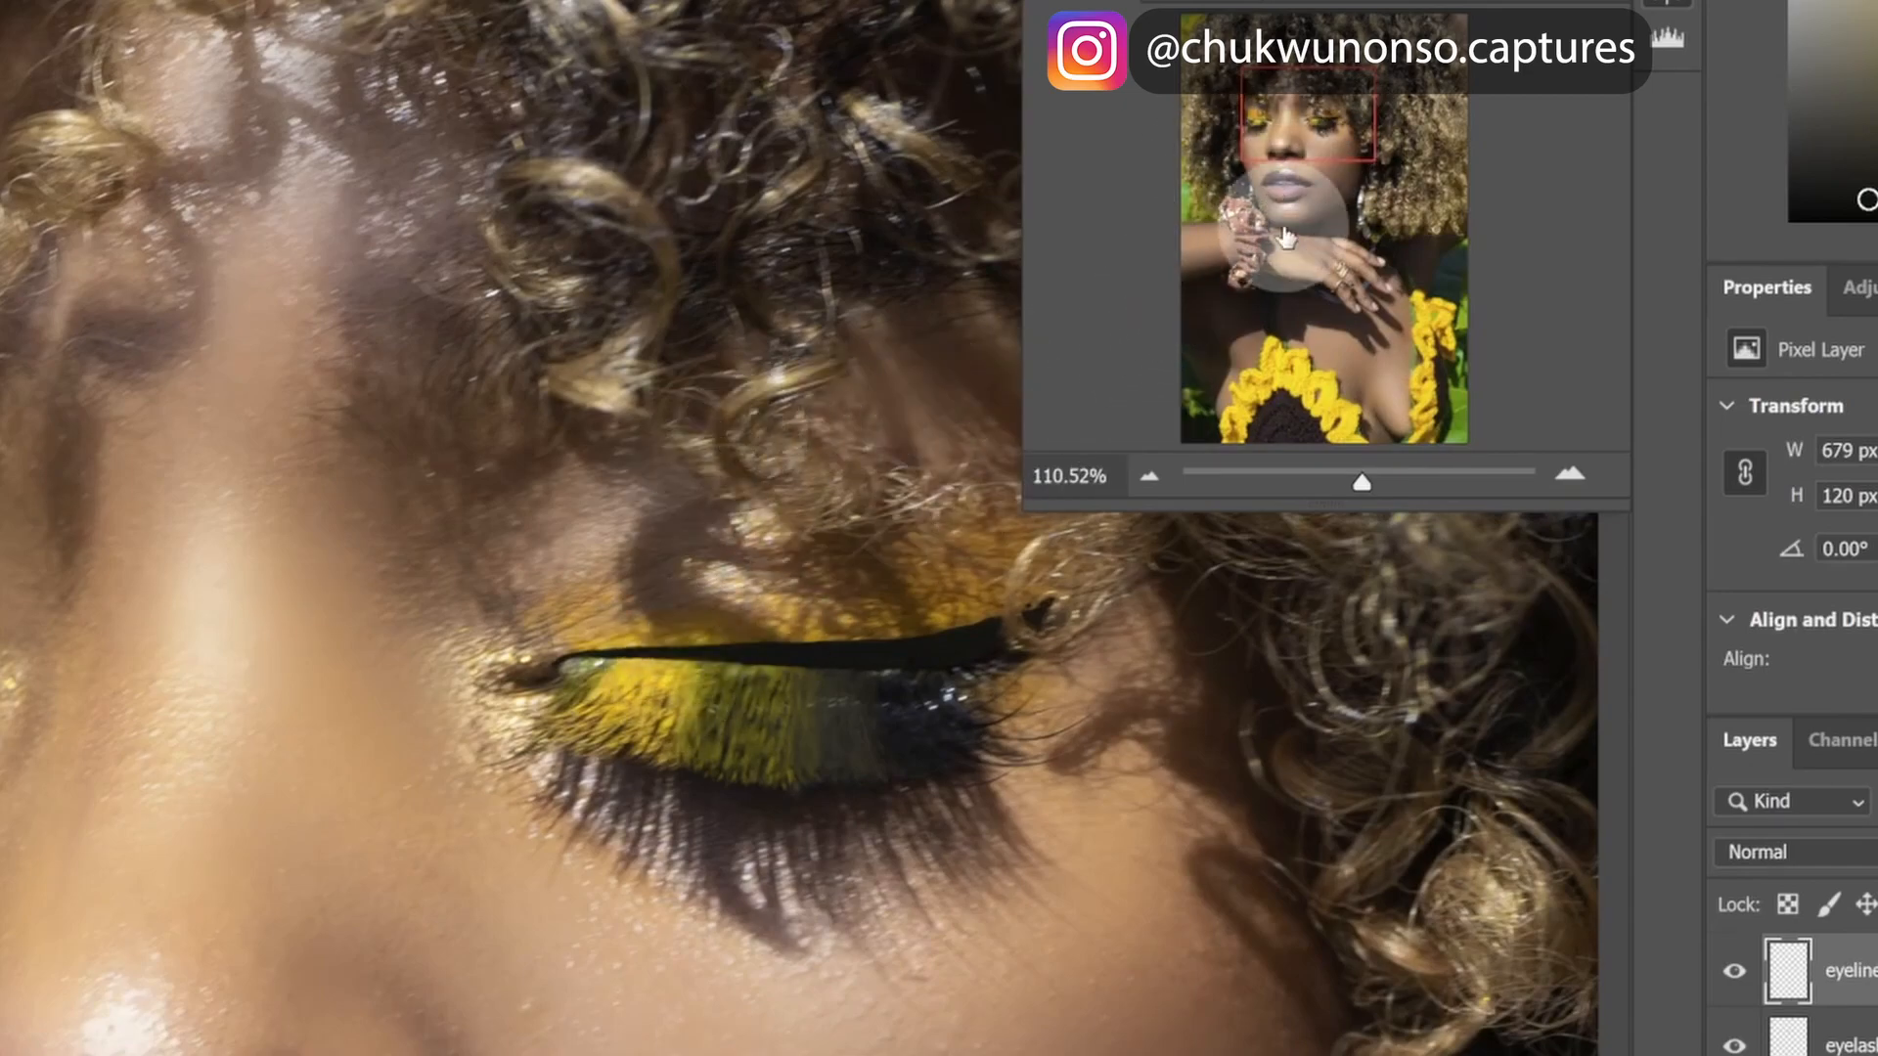
mouse_move(1359, 487)
left_mouse_down()
mouse_move(1342, 478)
mouse_move(1369, 492)
left_mouse_up()
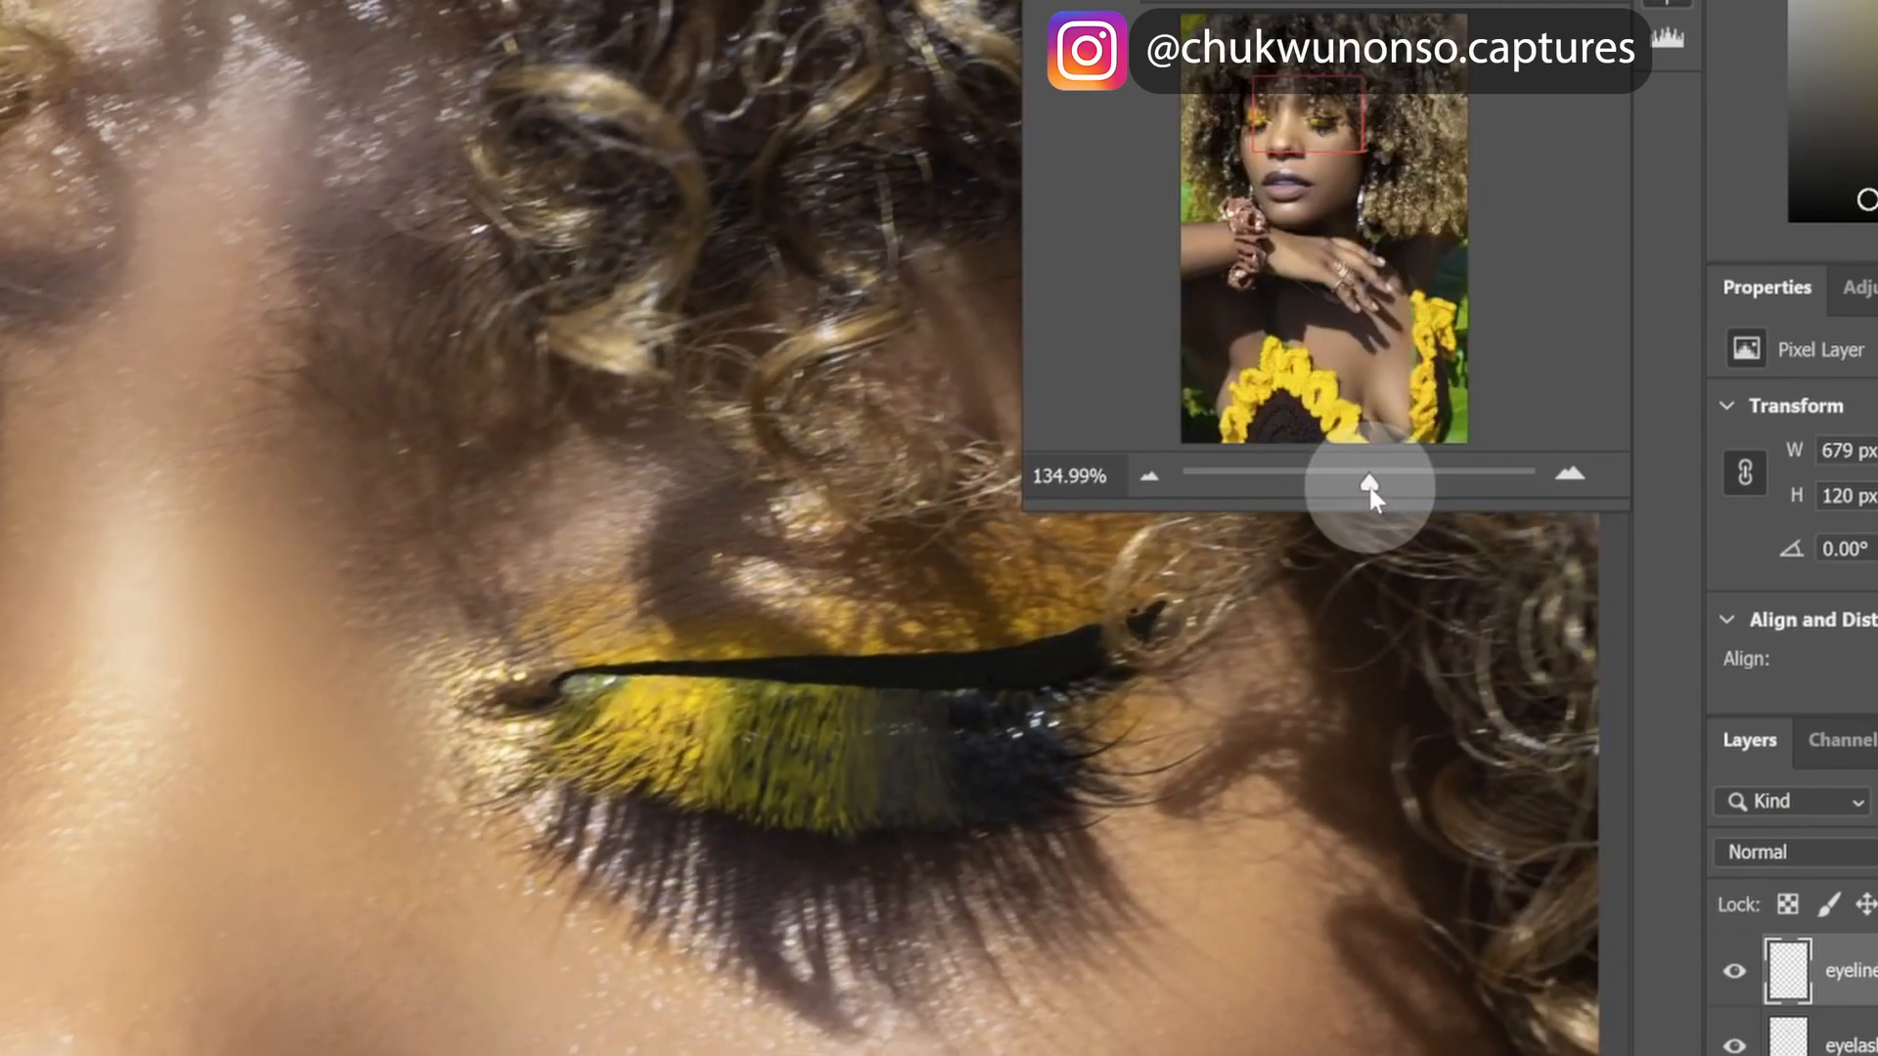
left_click_drag(1317, 141, 1186, 153)
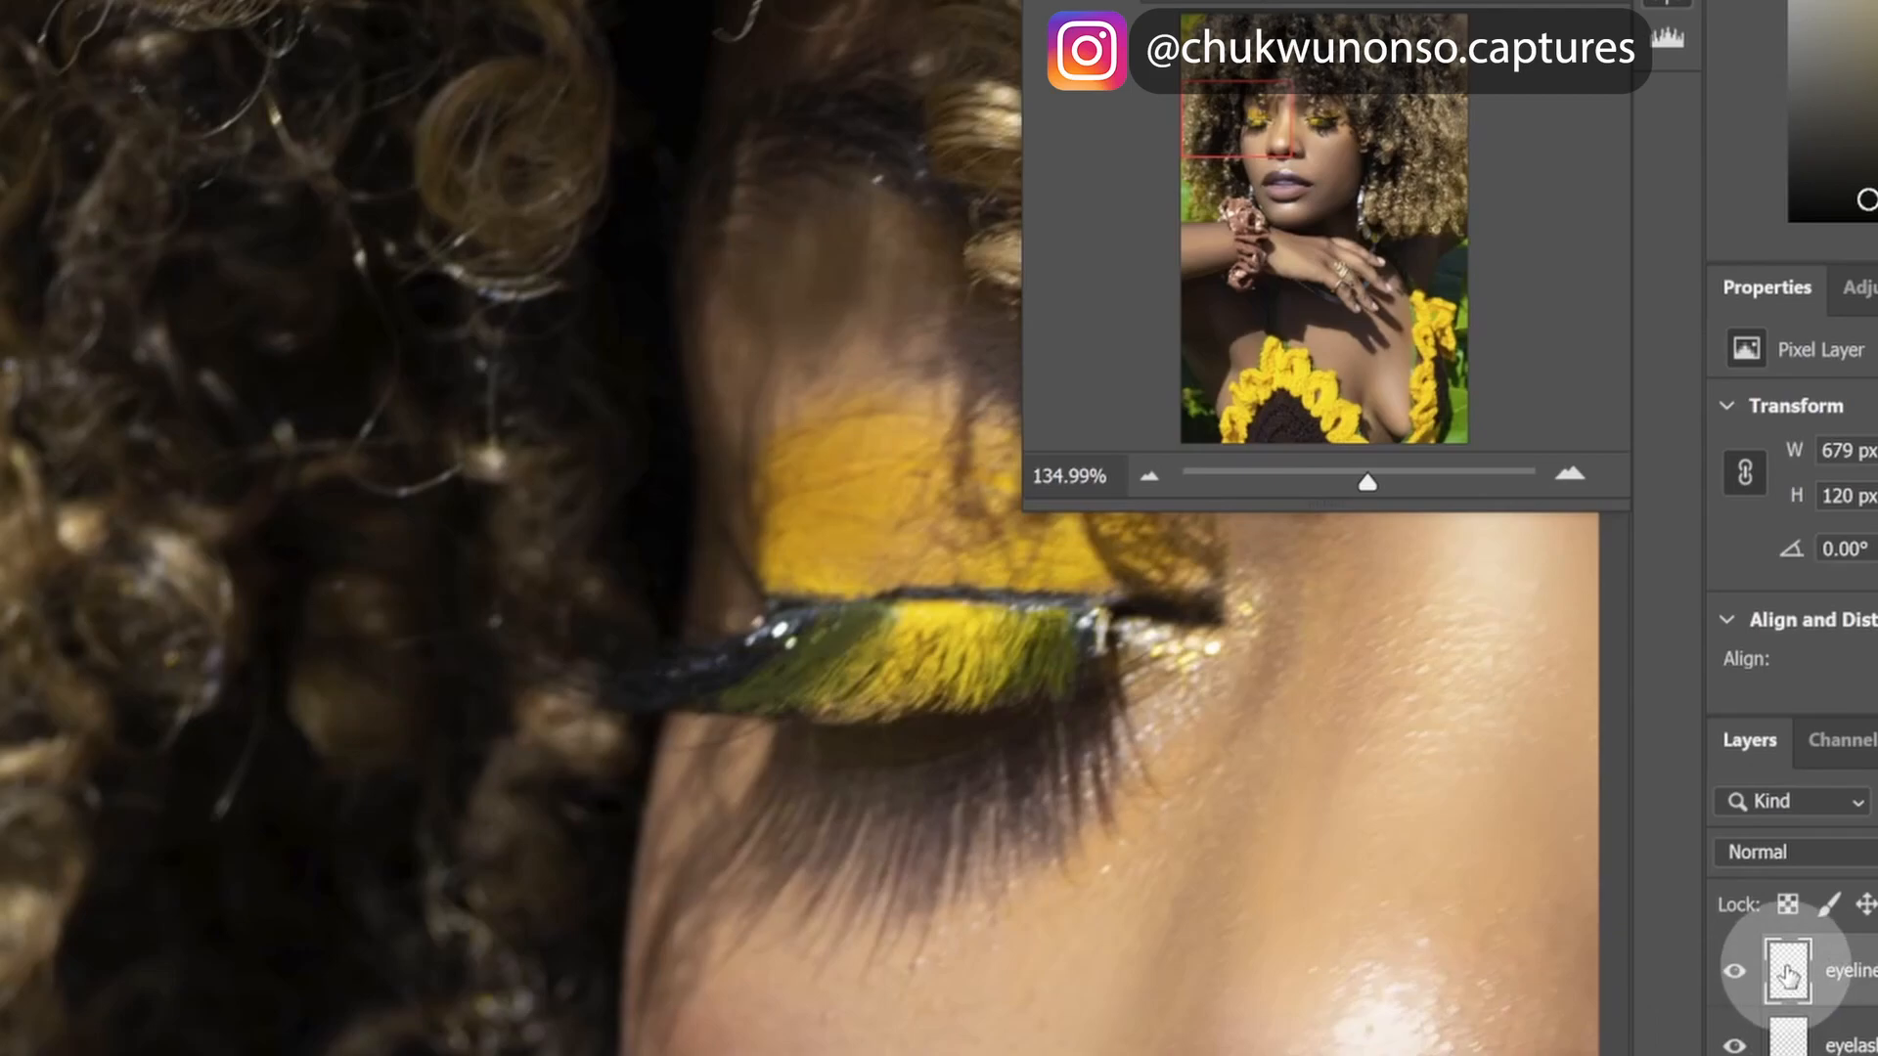
left_click_drag(1242, 127, 1349, 143)
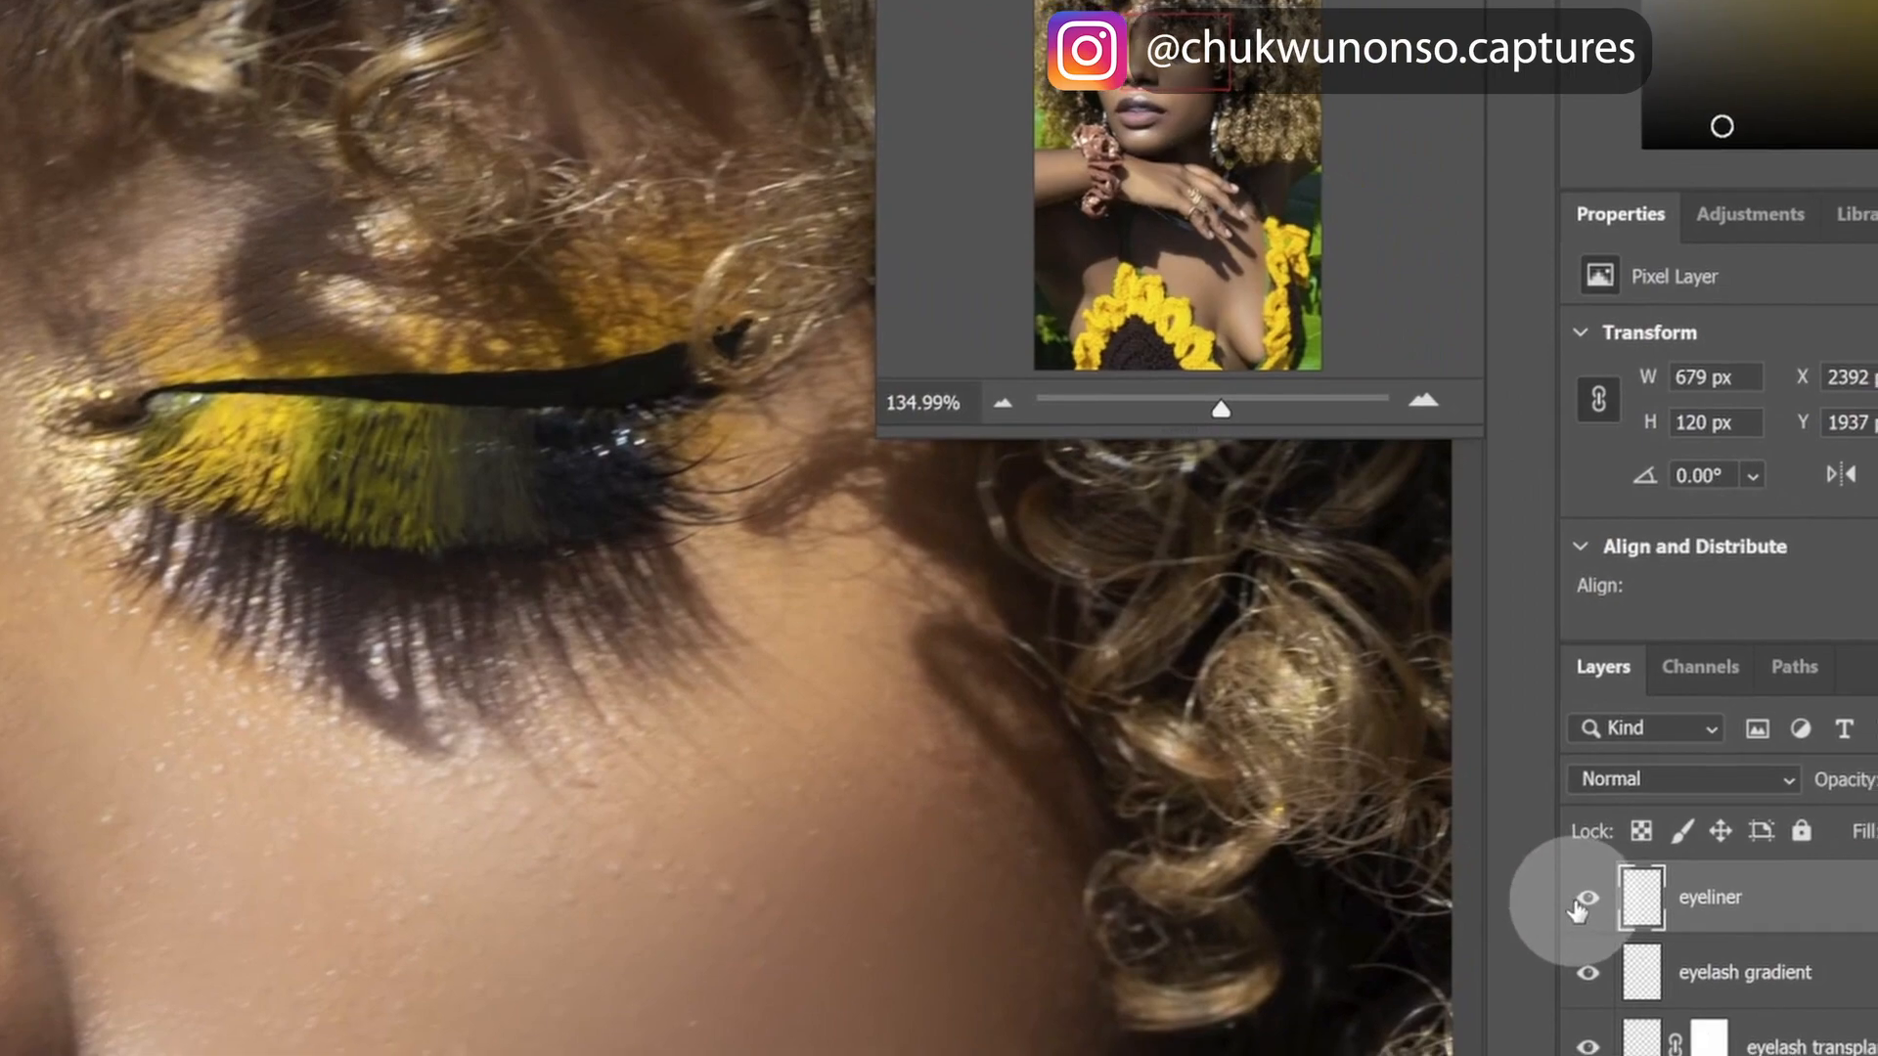
- Compare the retouched eye with and without its eyeliner by hiding and showing the eyeliner layer
left_click(1718, 964)
left_click(1513, 865)
left_click(1514, 872)
left_click(1516, 879)
left_click(1514, 880)
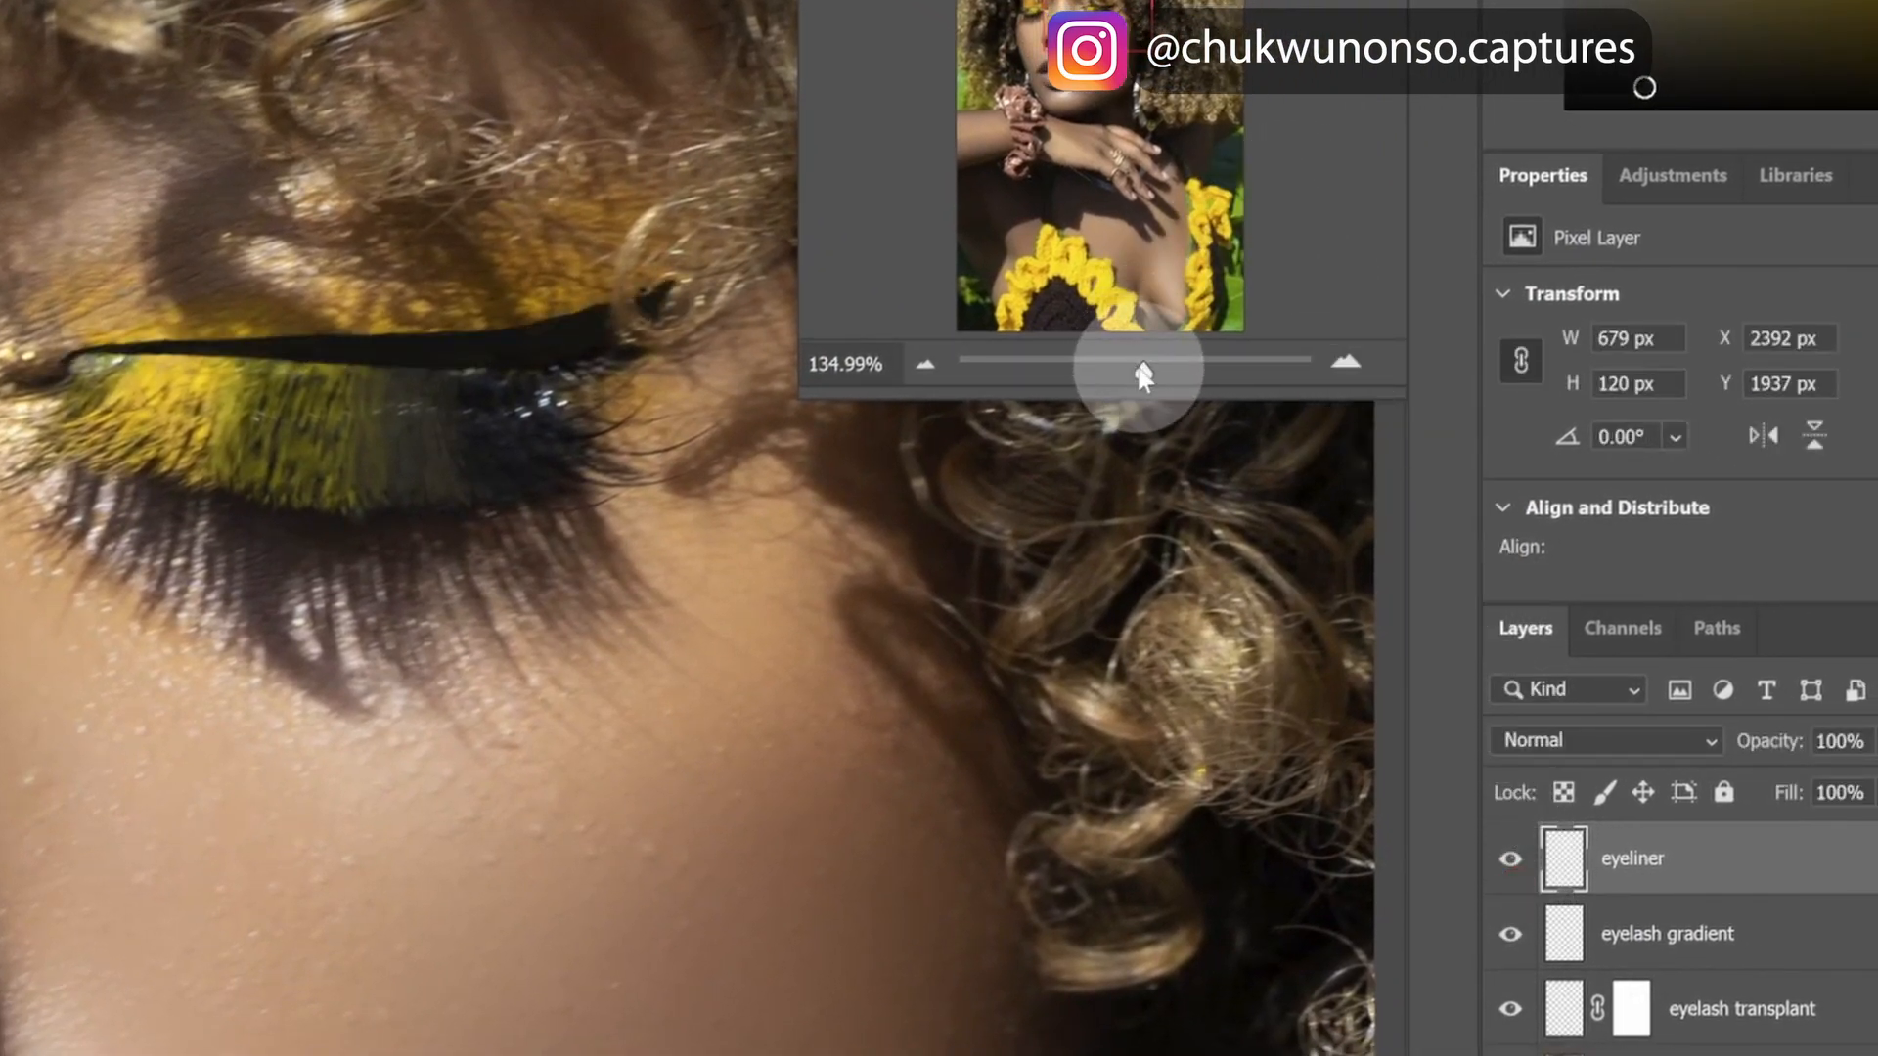
left_click_drag(1143, 375, 1128, 370)
left_click(1523, 975)
left_click(1522, 976)
left_click(1522, 979)
left_click(1521, 982)
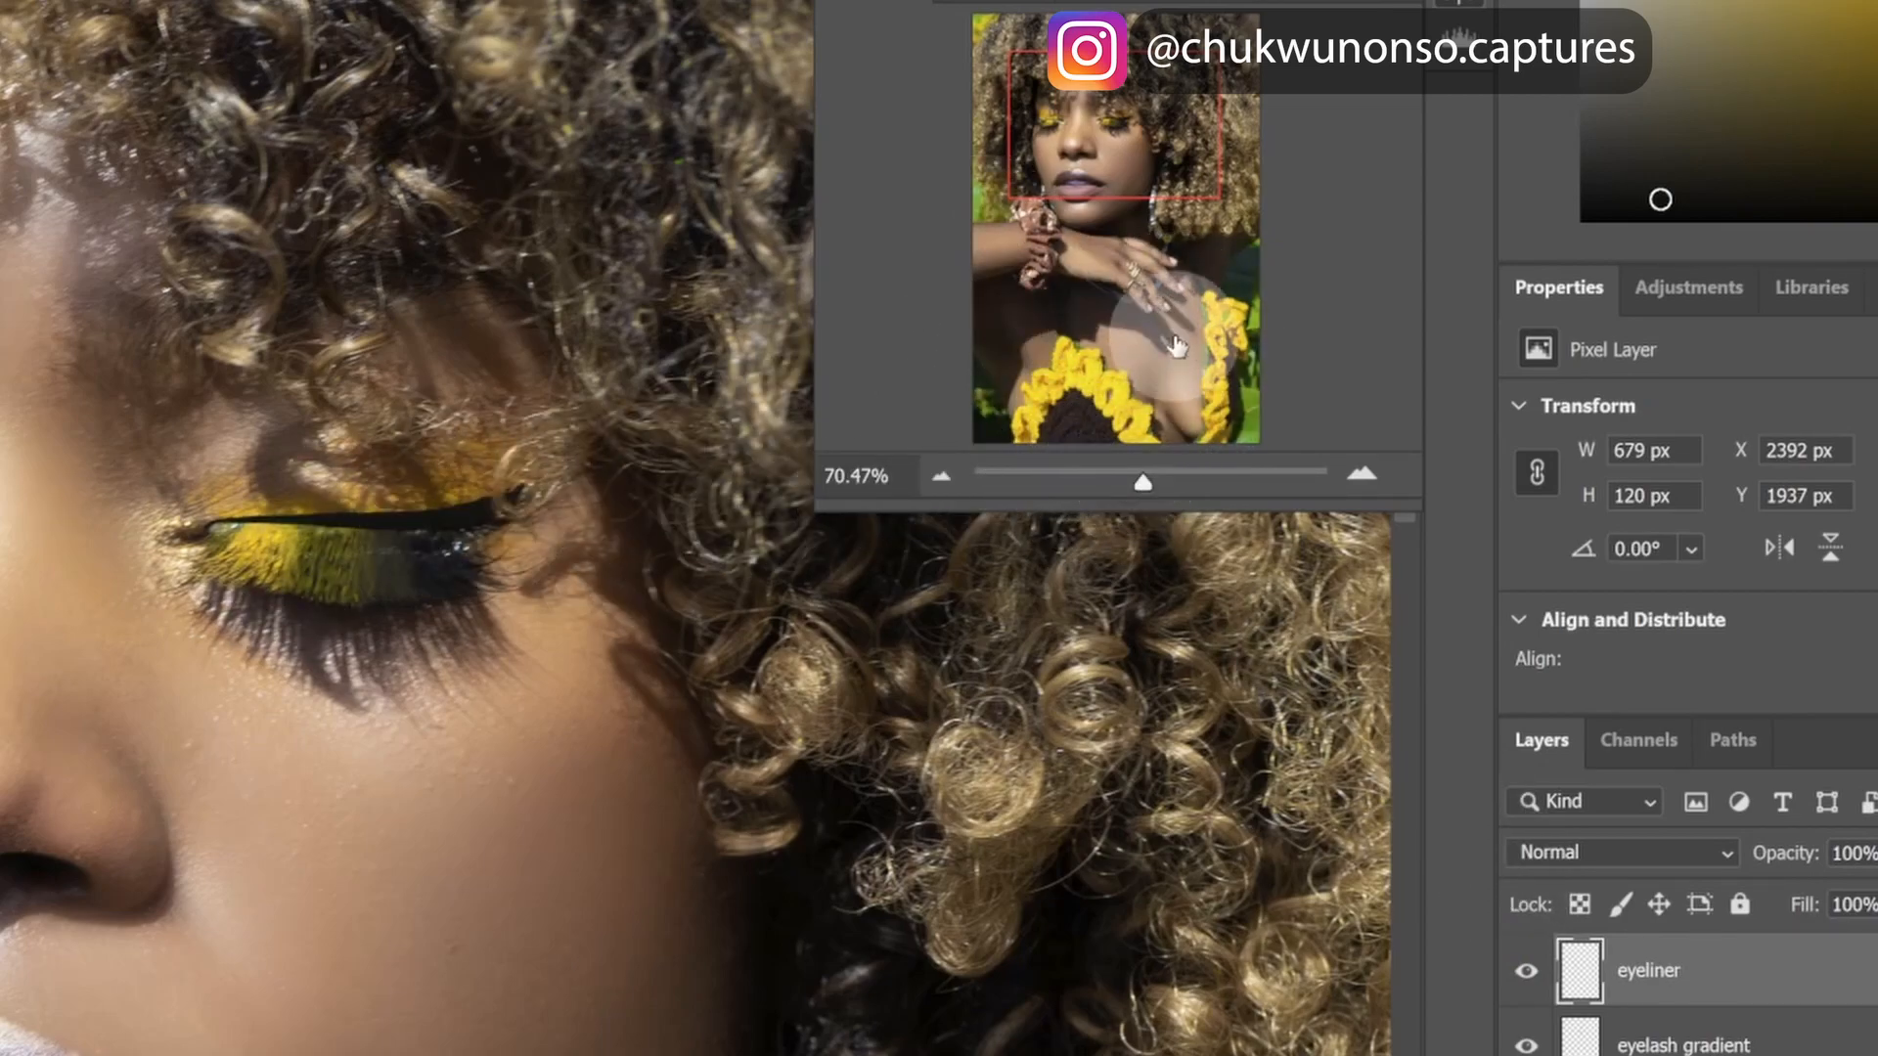
- Sample the dark liner colour from the other eye and paint a solid line along its upper lash line on the eyeliner layer
left_click_drag(1052, 137, 1014, 143)
left_click_drag(1138, 486, 1159, 484)
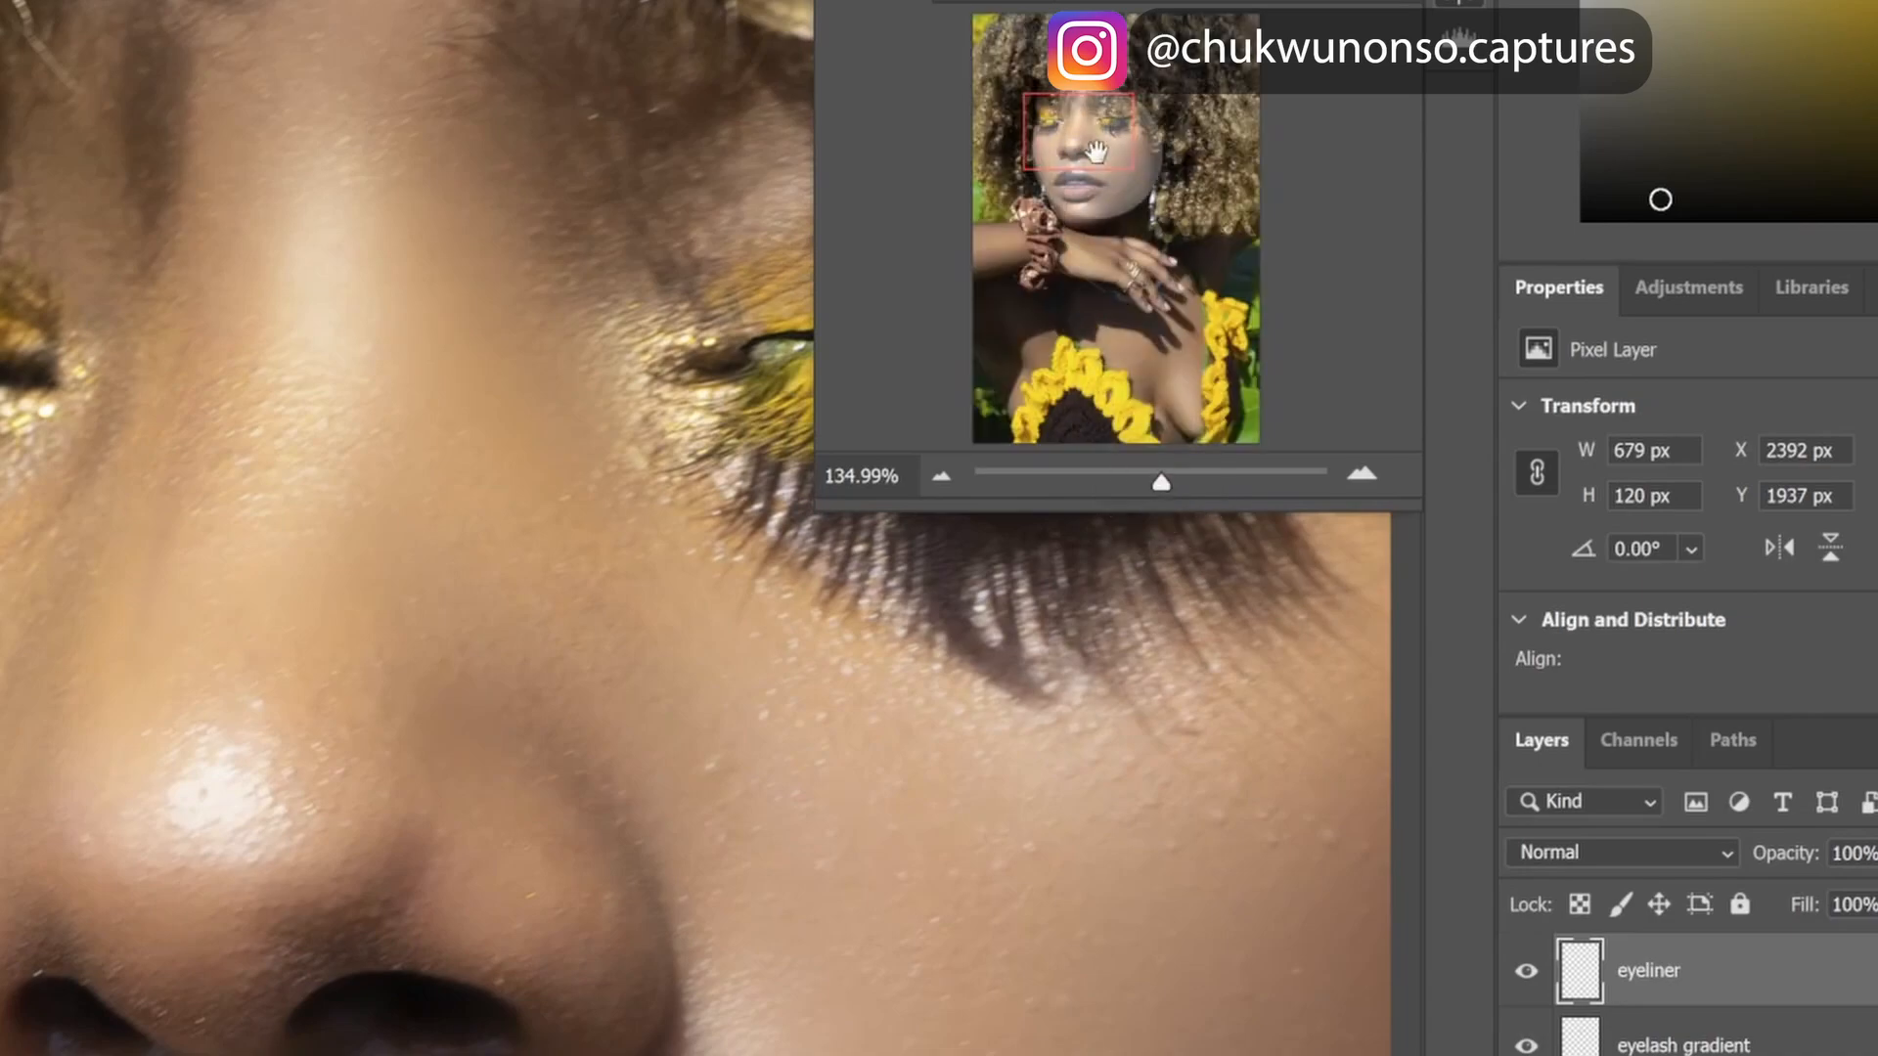
left_click(1077, 127)
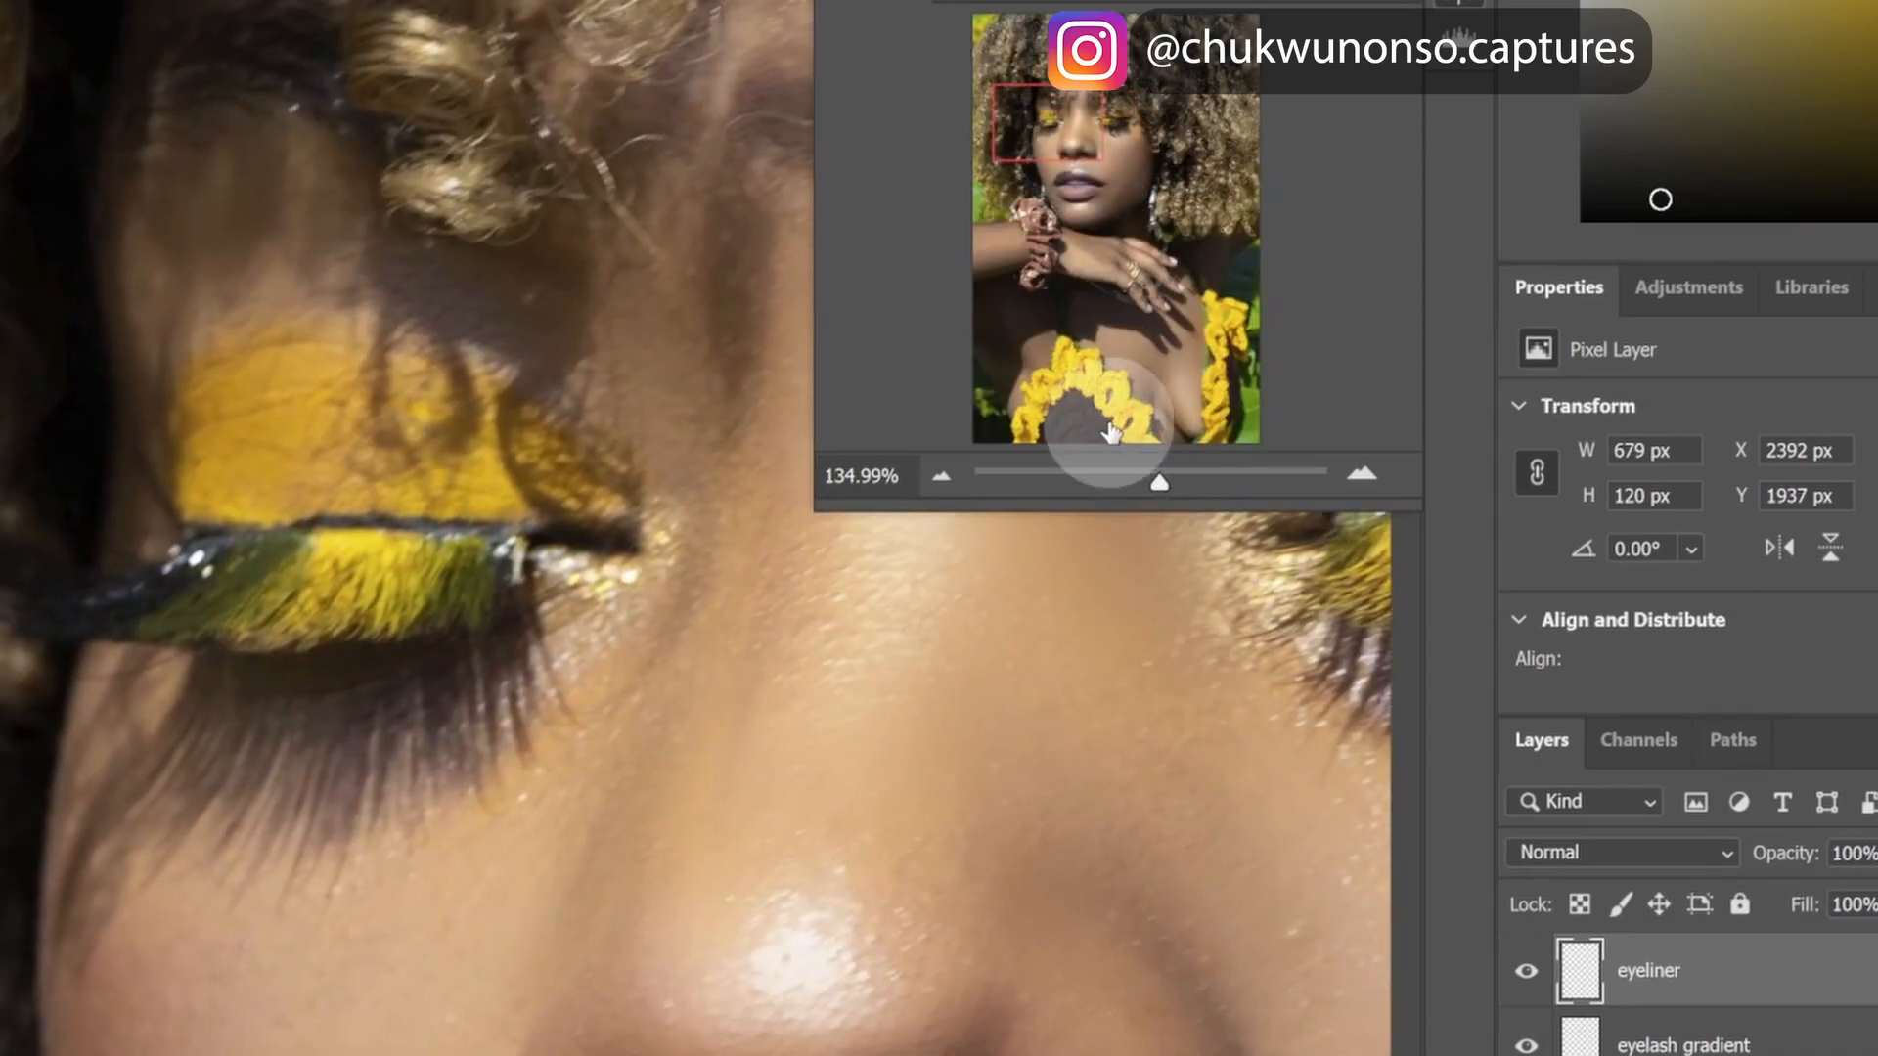
mouse_move(1157, 487)
left_mouse_down()
mouse_move(1142, 475)
mouse_move(1170, 486)
left_mouse_up()
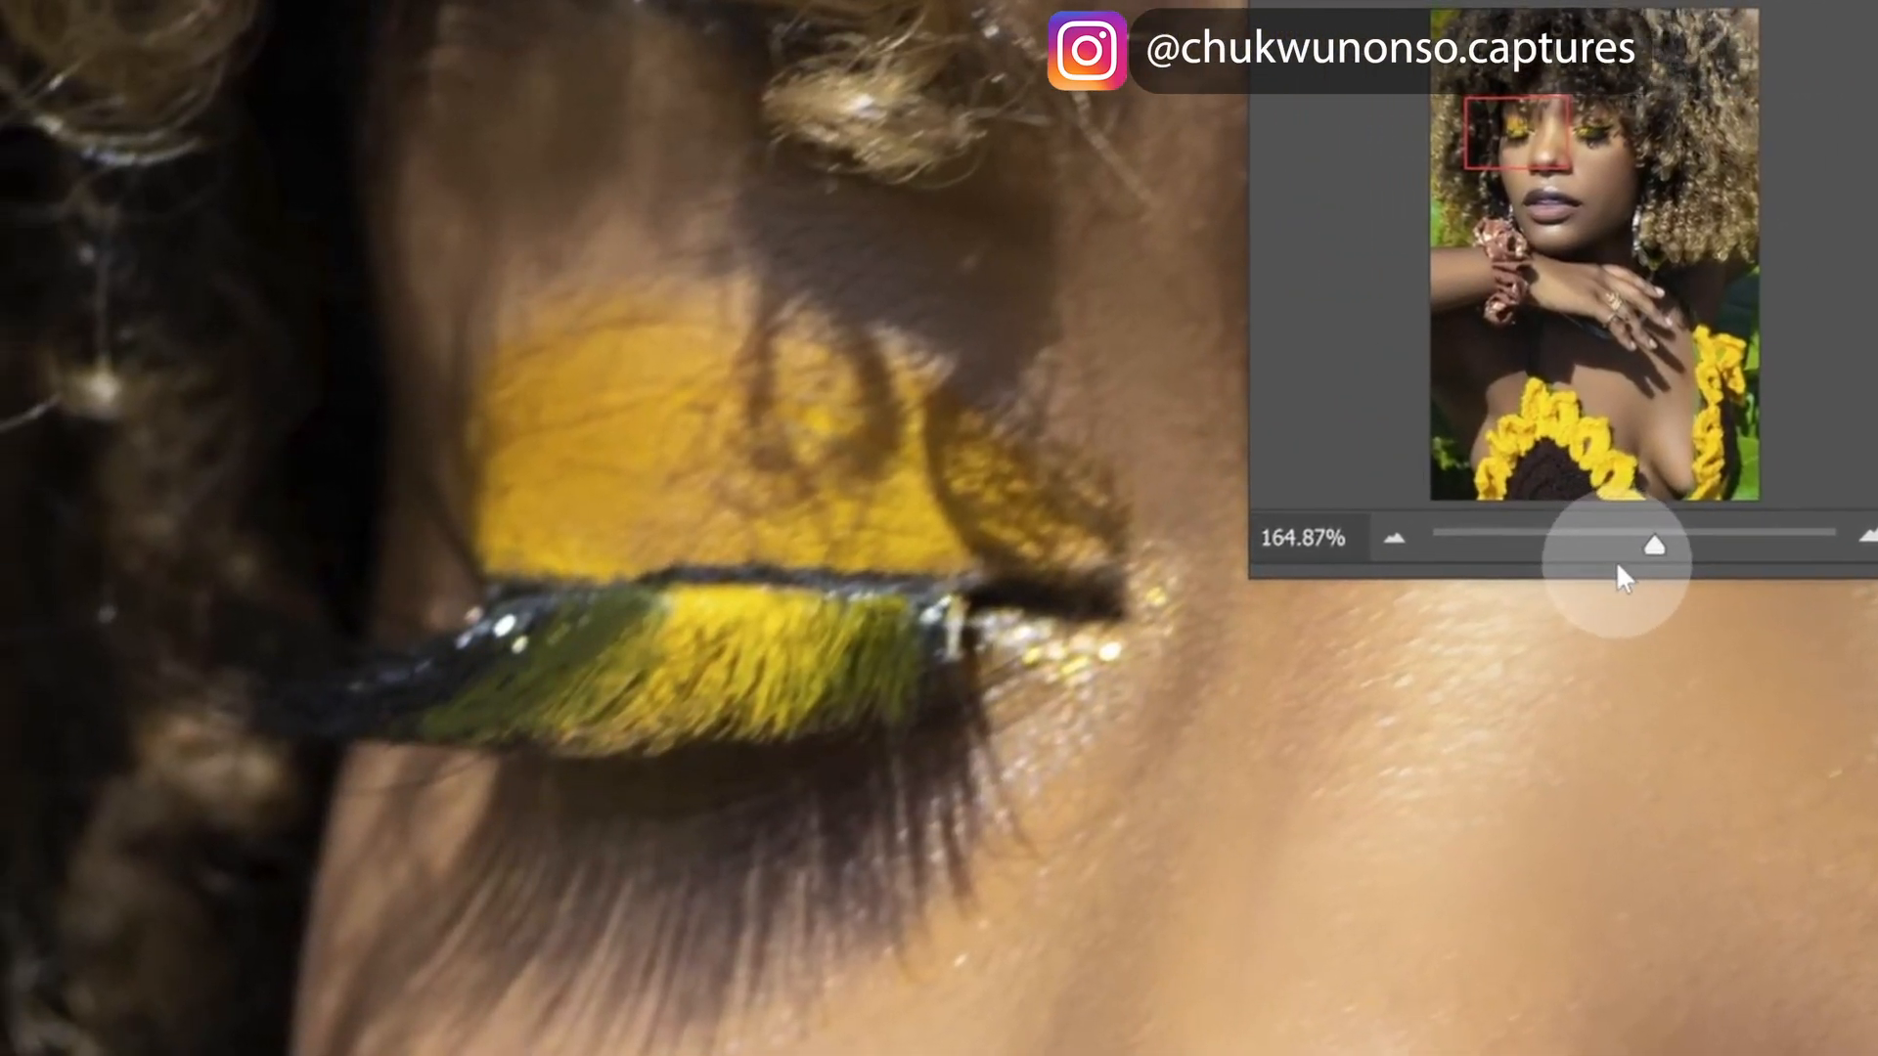
left_click_drag(1486, 524, 1492, 534)
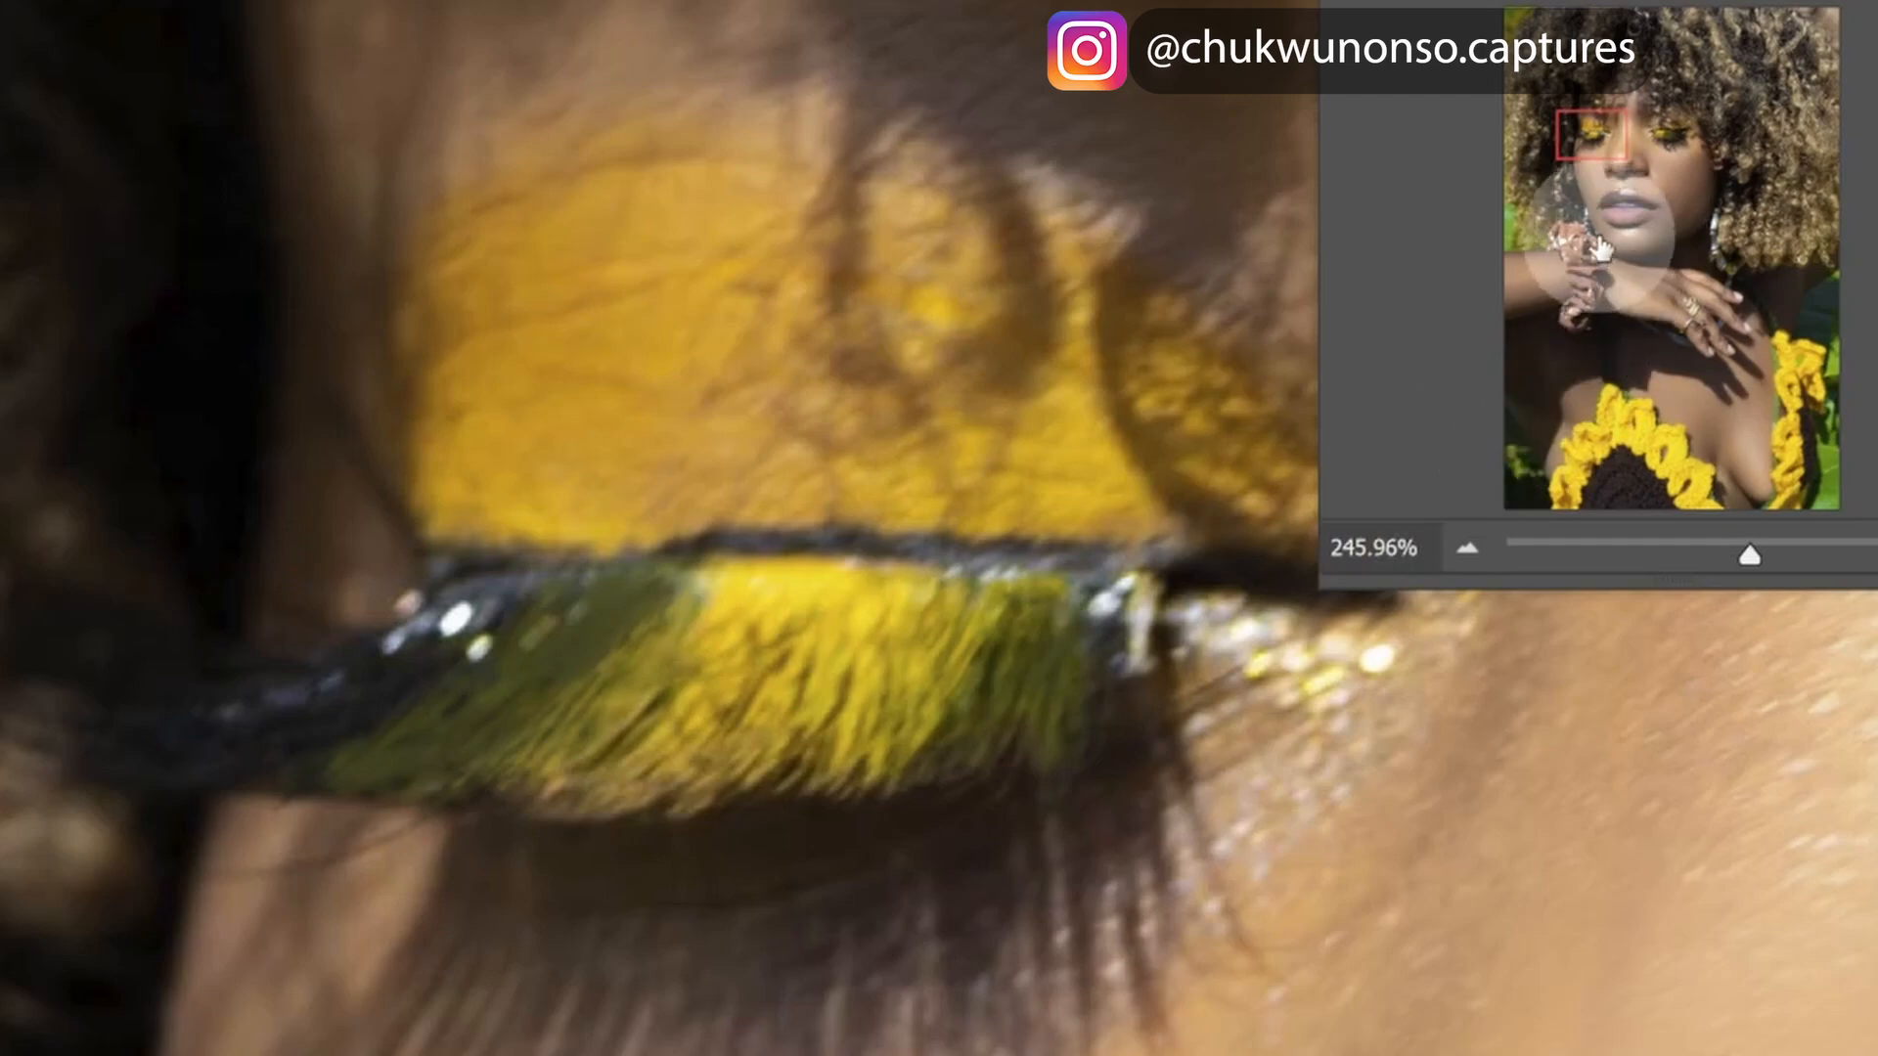
left_click_drag(1592, 138, 1602, 137)
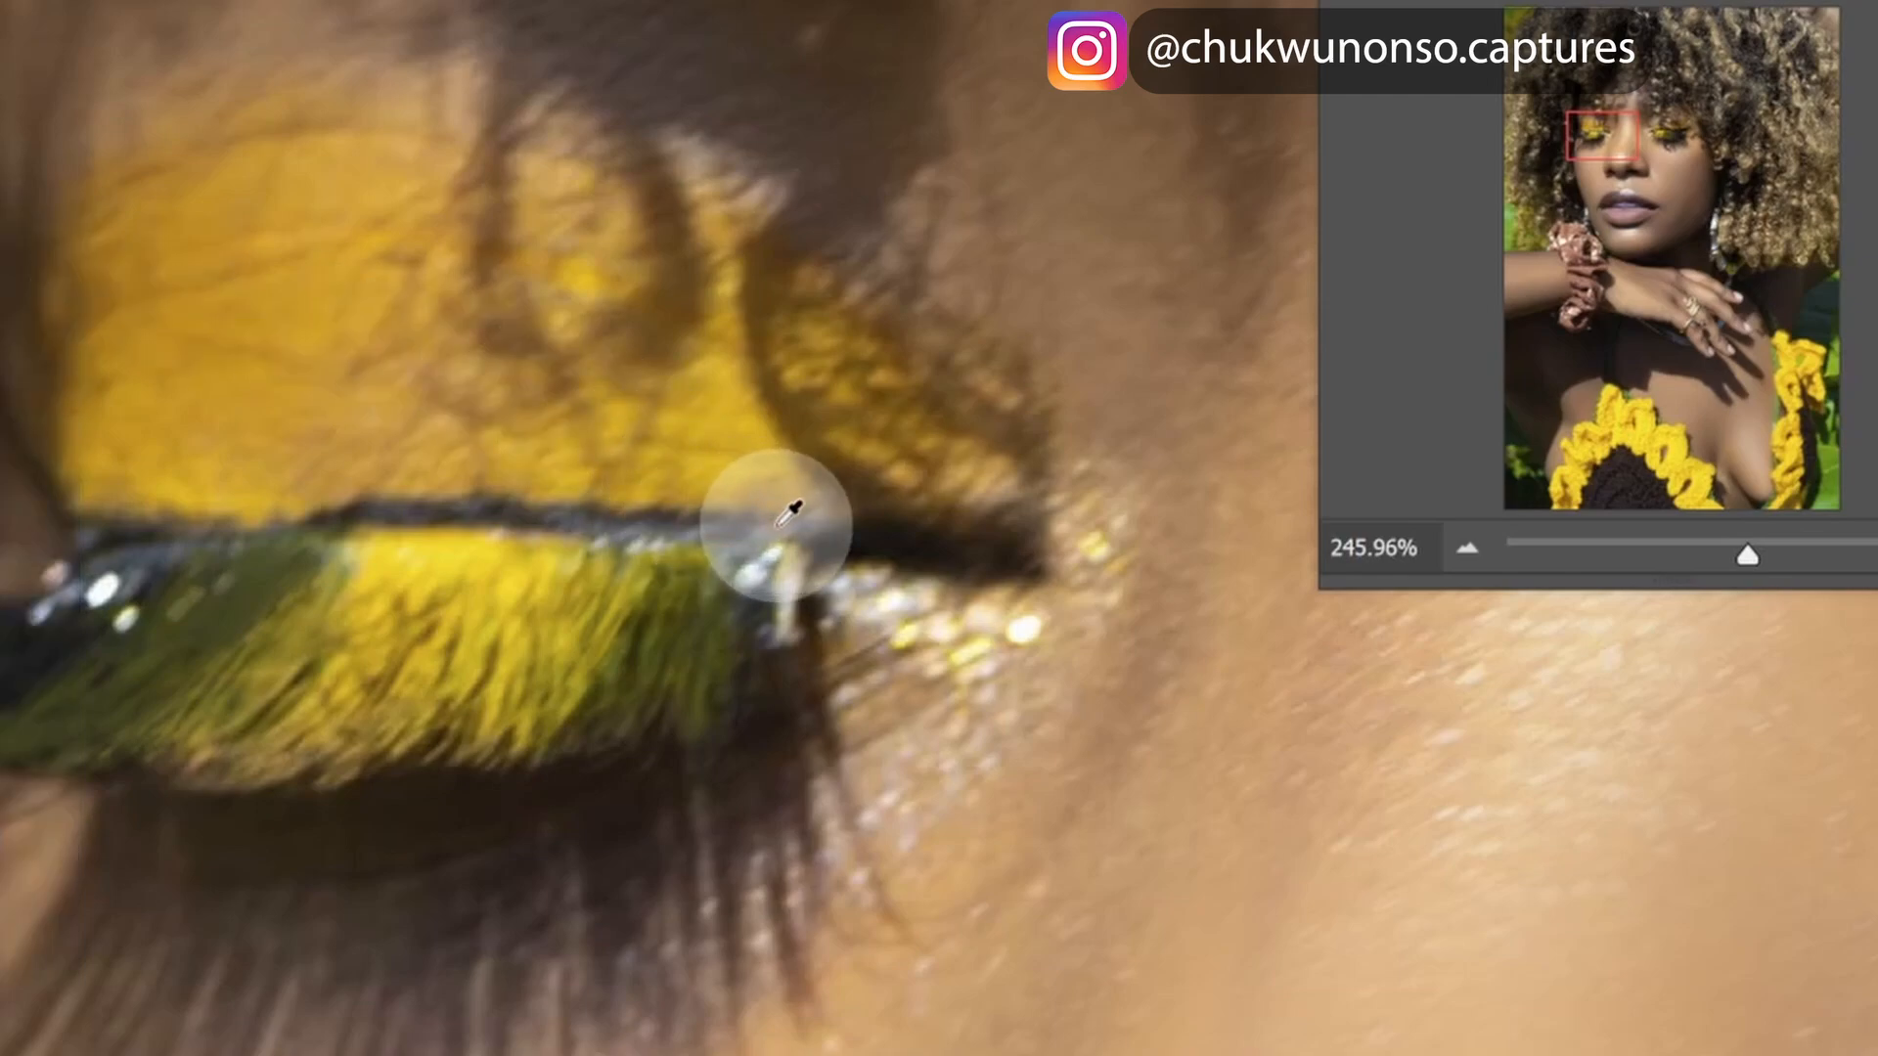
left_click(743, 533, "alt")
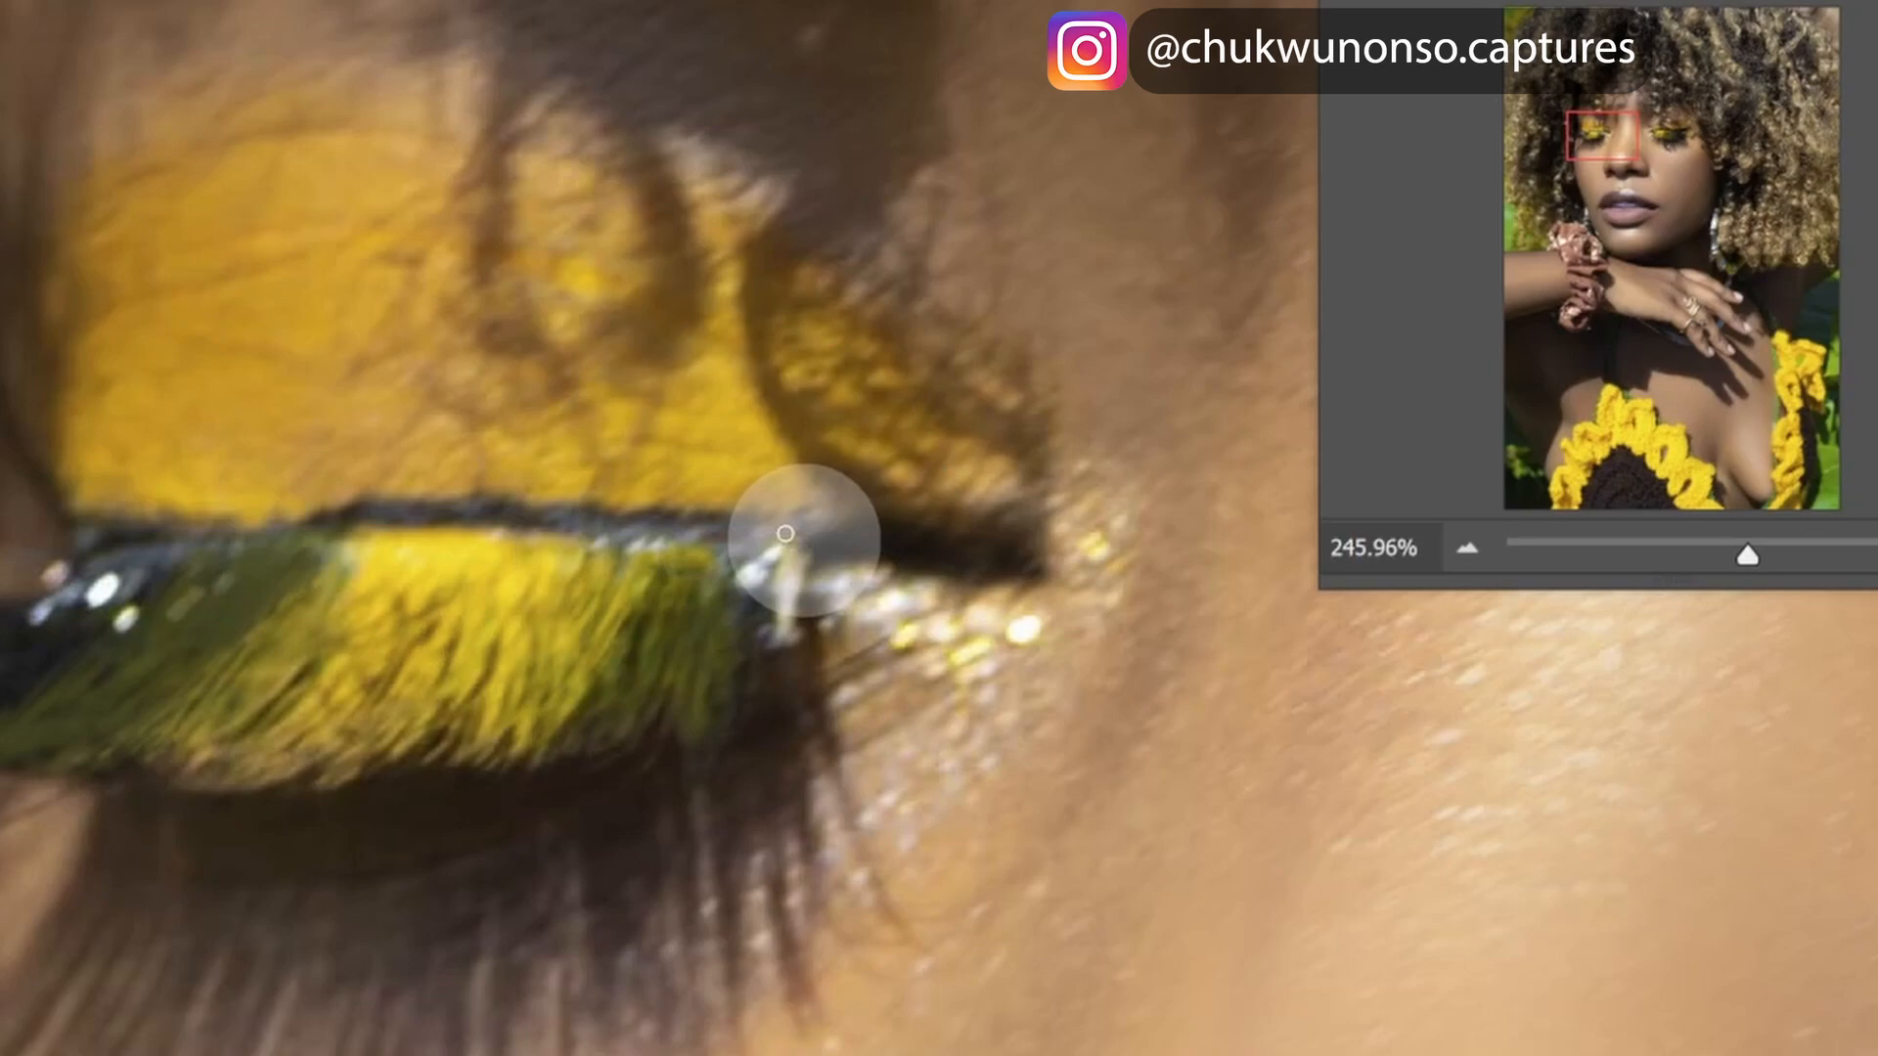
left_click(698, 534, "alt")
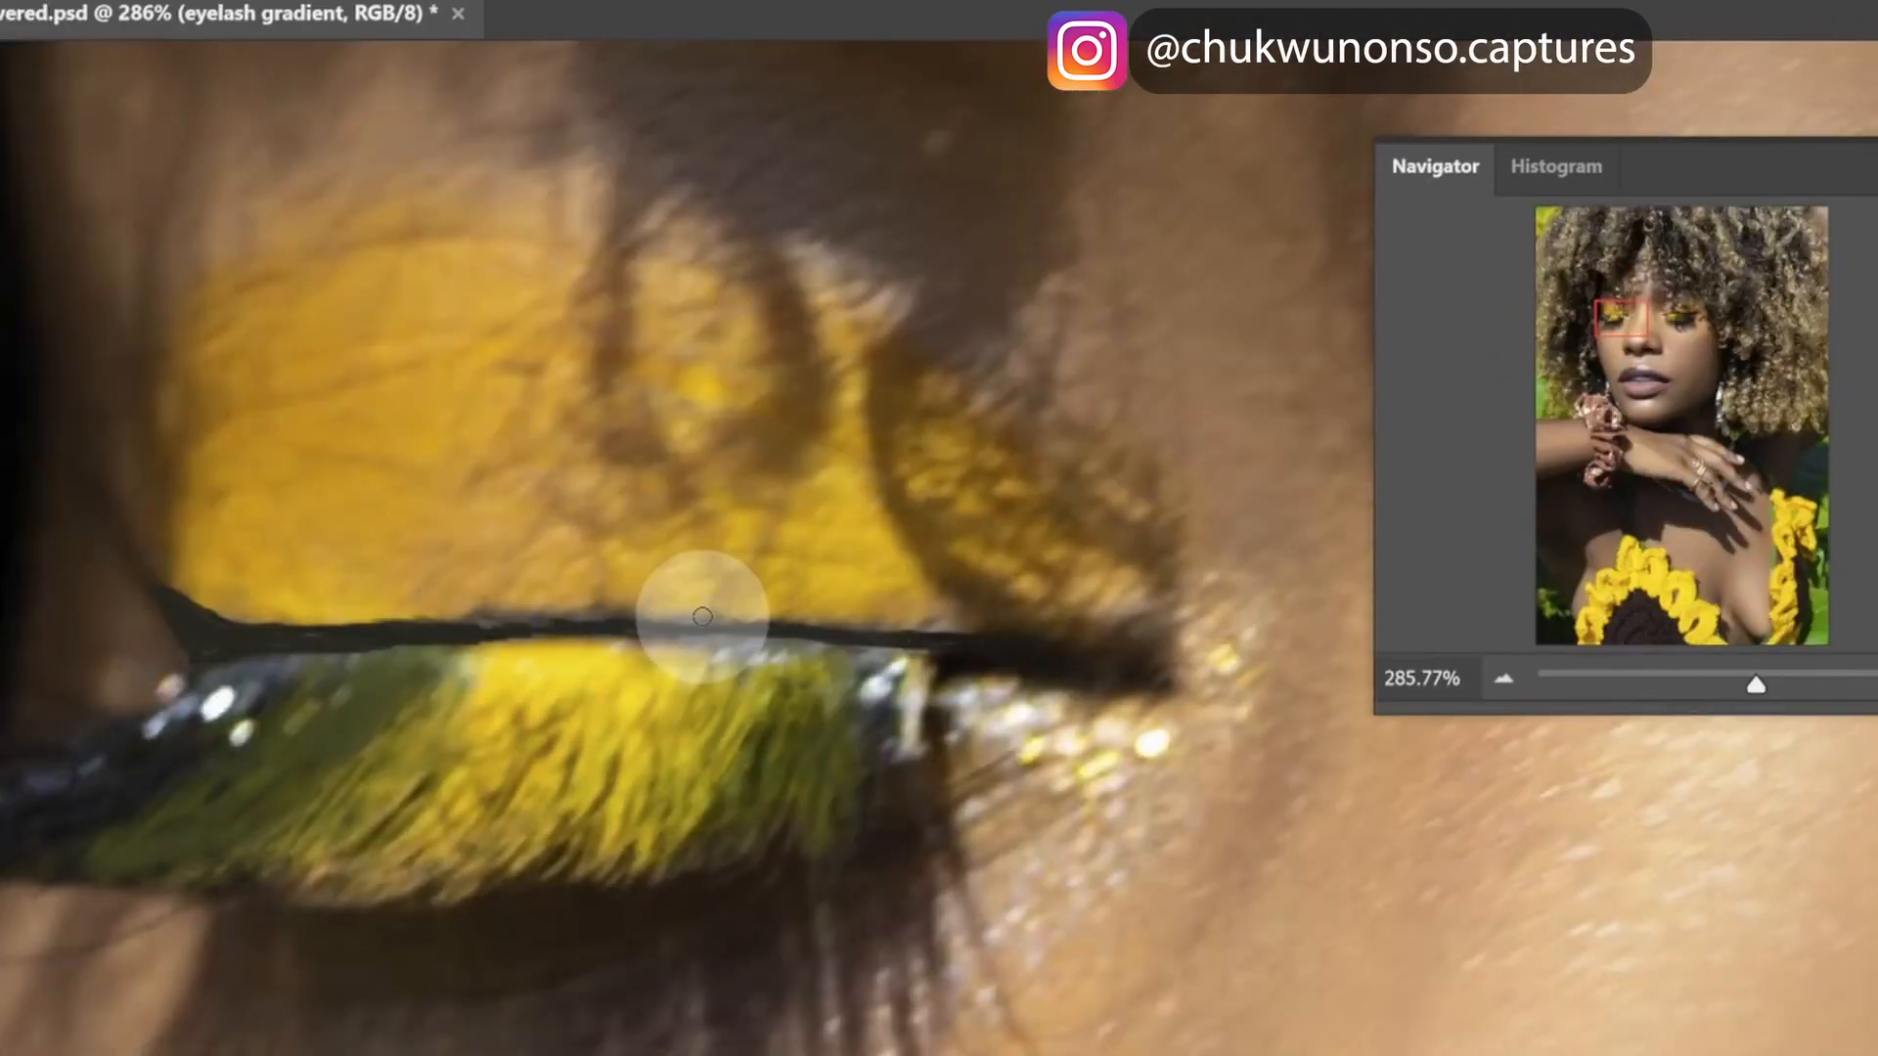
key("alt+[")
left_click_drag(221, 622, 675, 616)
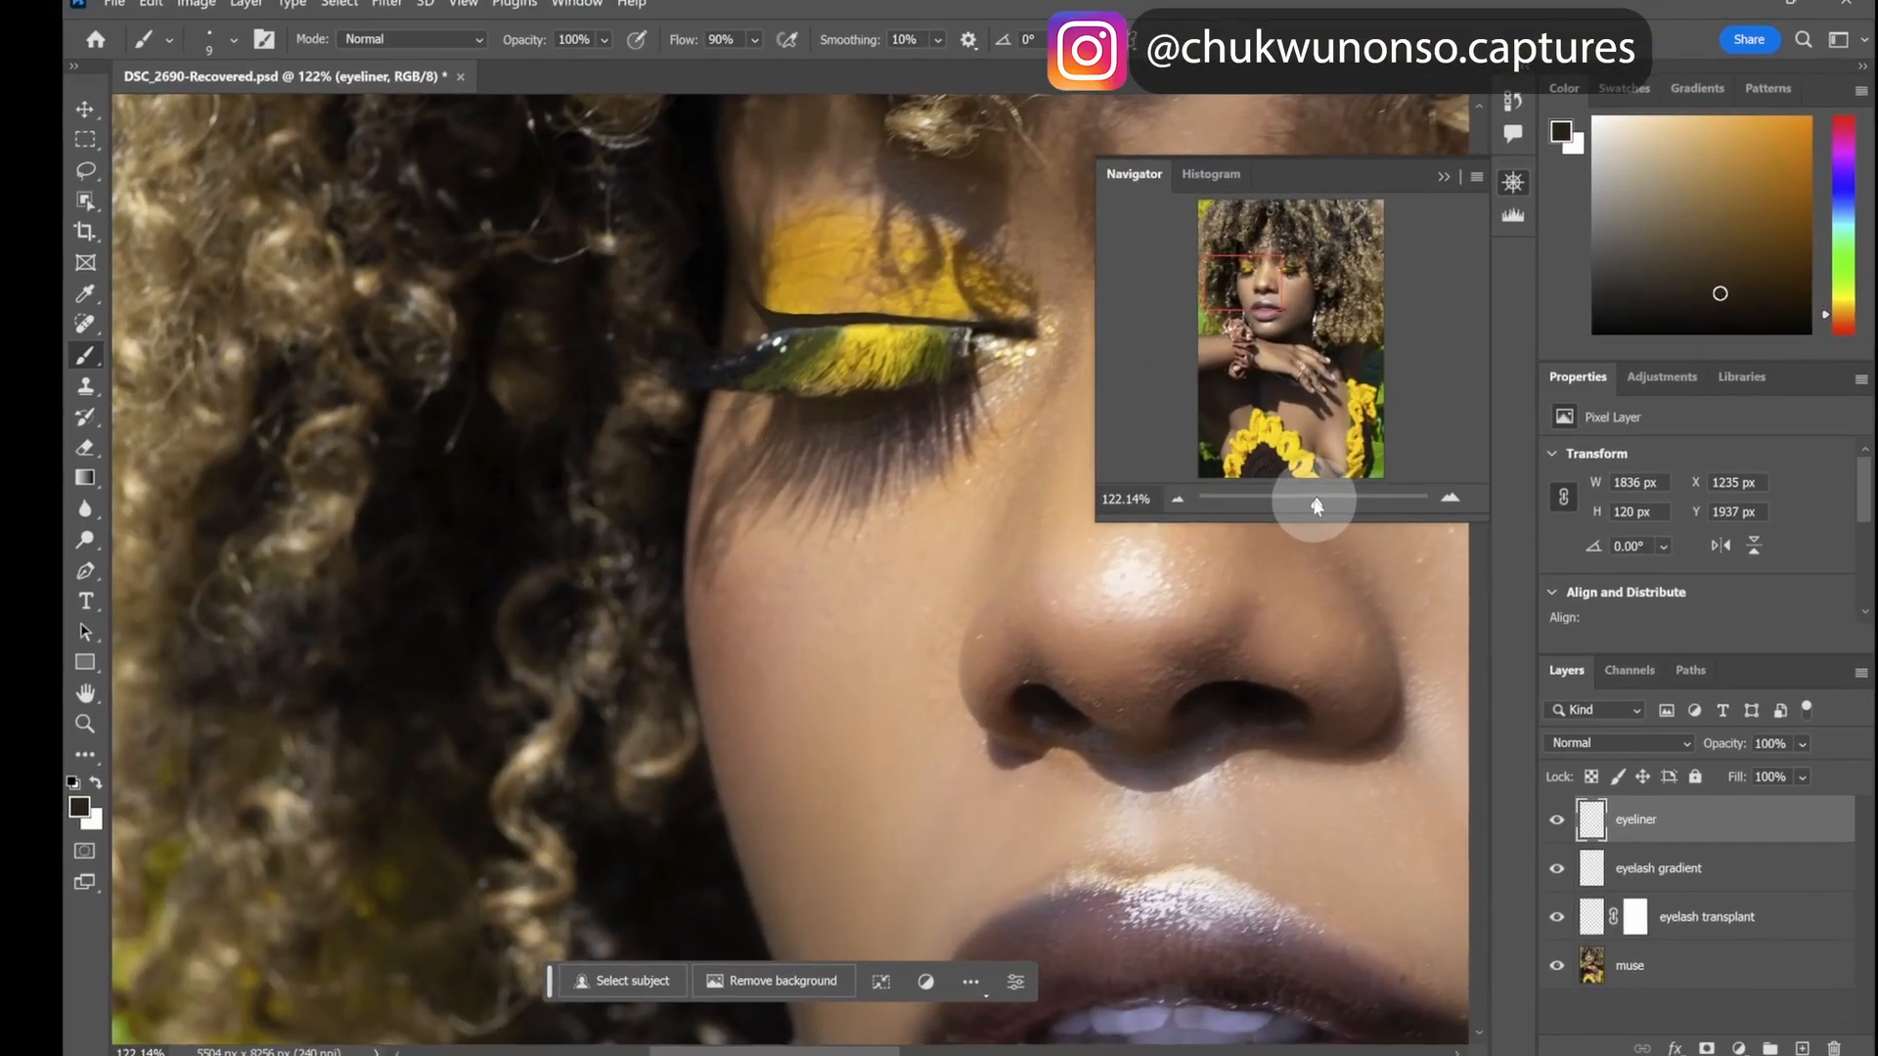
- Inspect the edges and outer flick of the other eye's new eyeliner, and switch to the Eraser tool
left_click_drag(1262, 480, 1267, 480)
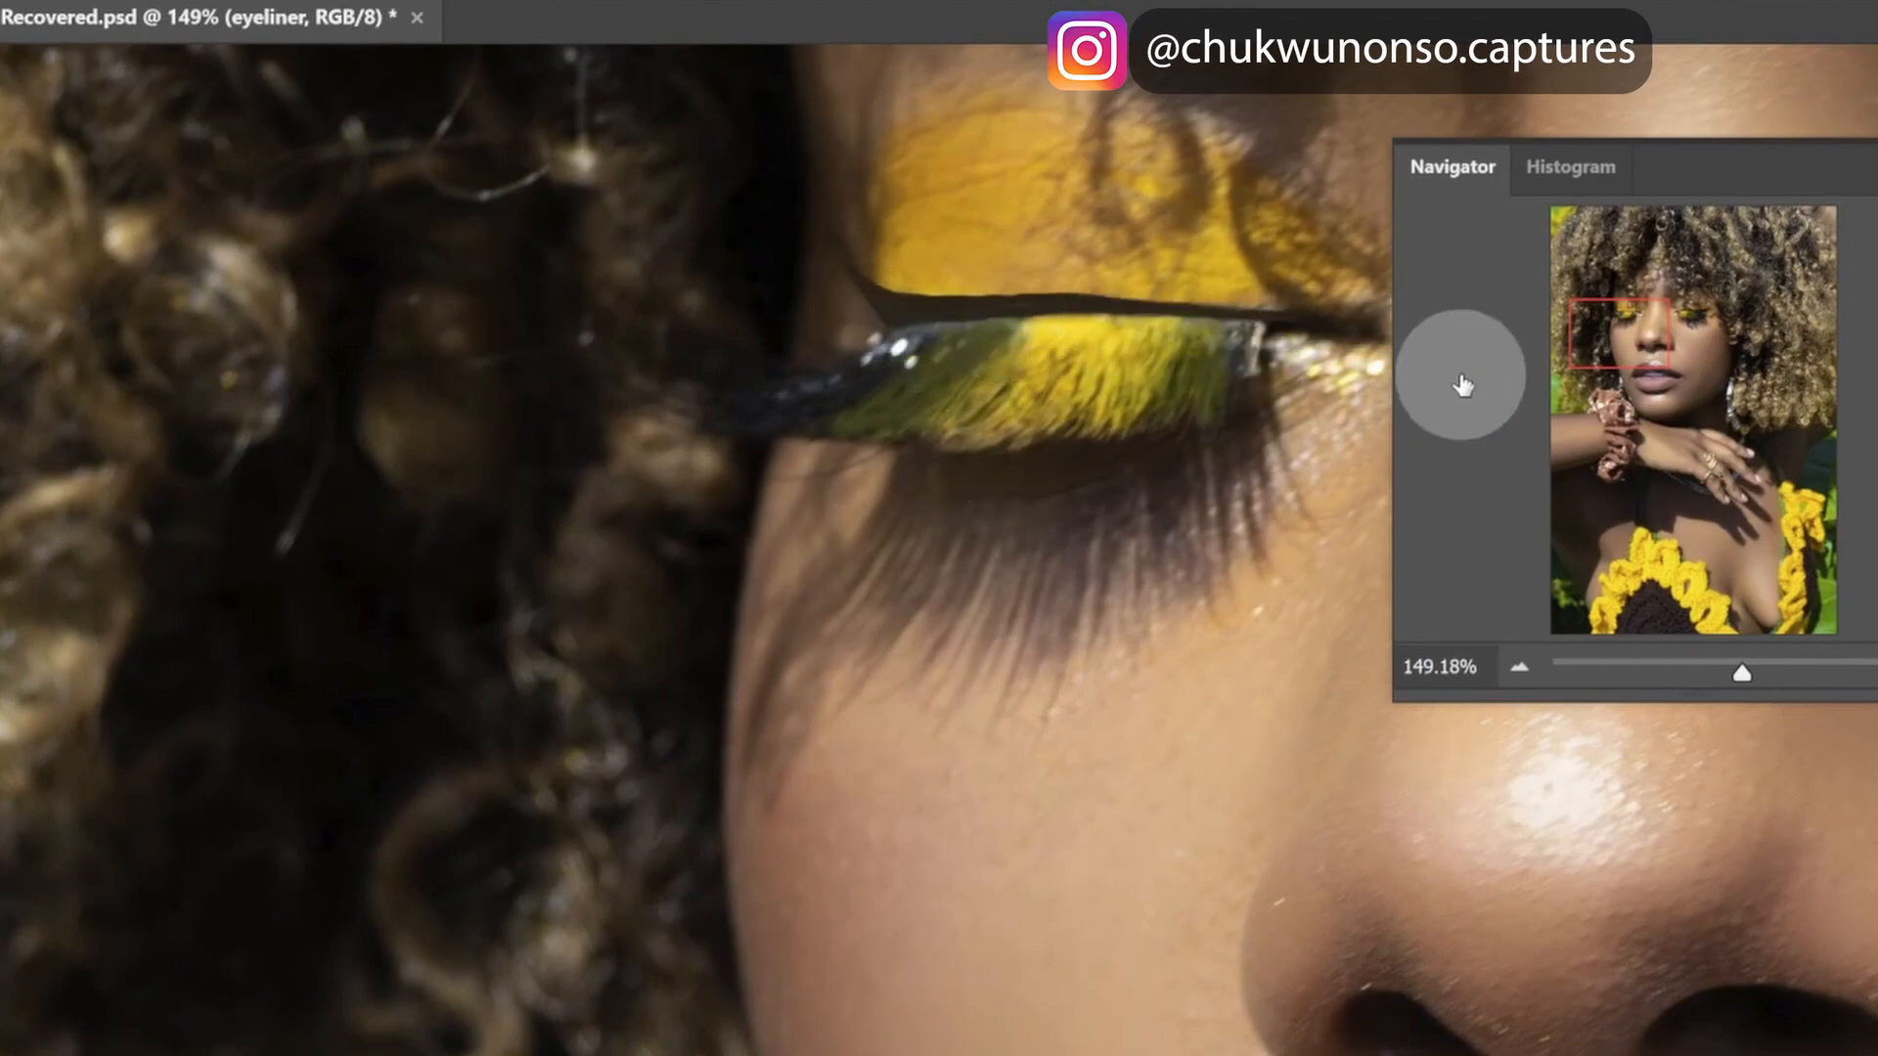
left_click_drag(1743, 673, 1754, 673)
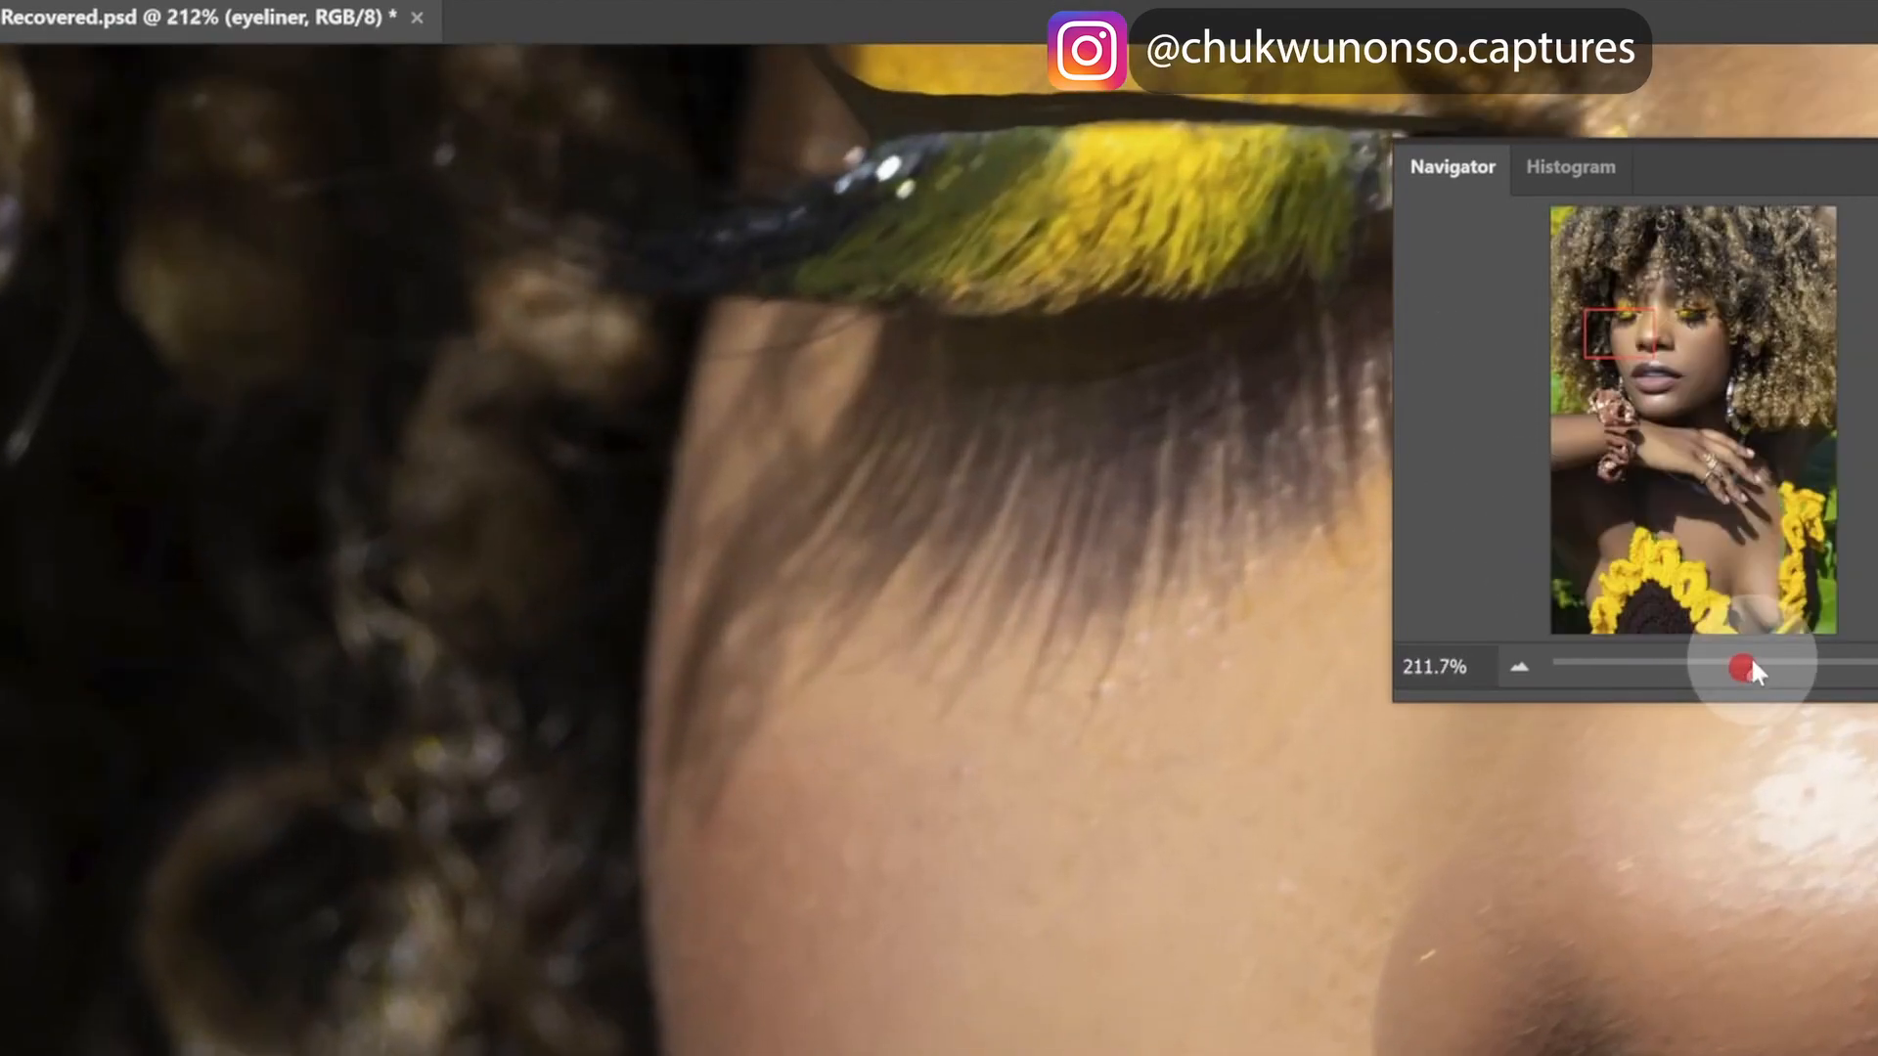
mouse_move(1625, 340)
left_mouse_down()
mouse_move(1614, 314)
mouse_move(1631, 319)
left_mouse_up()
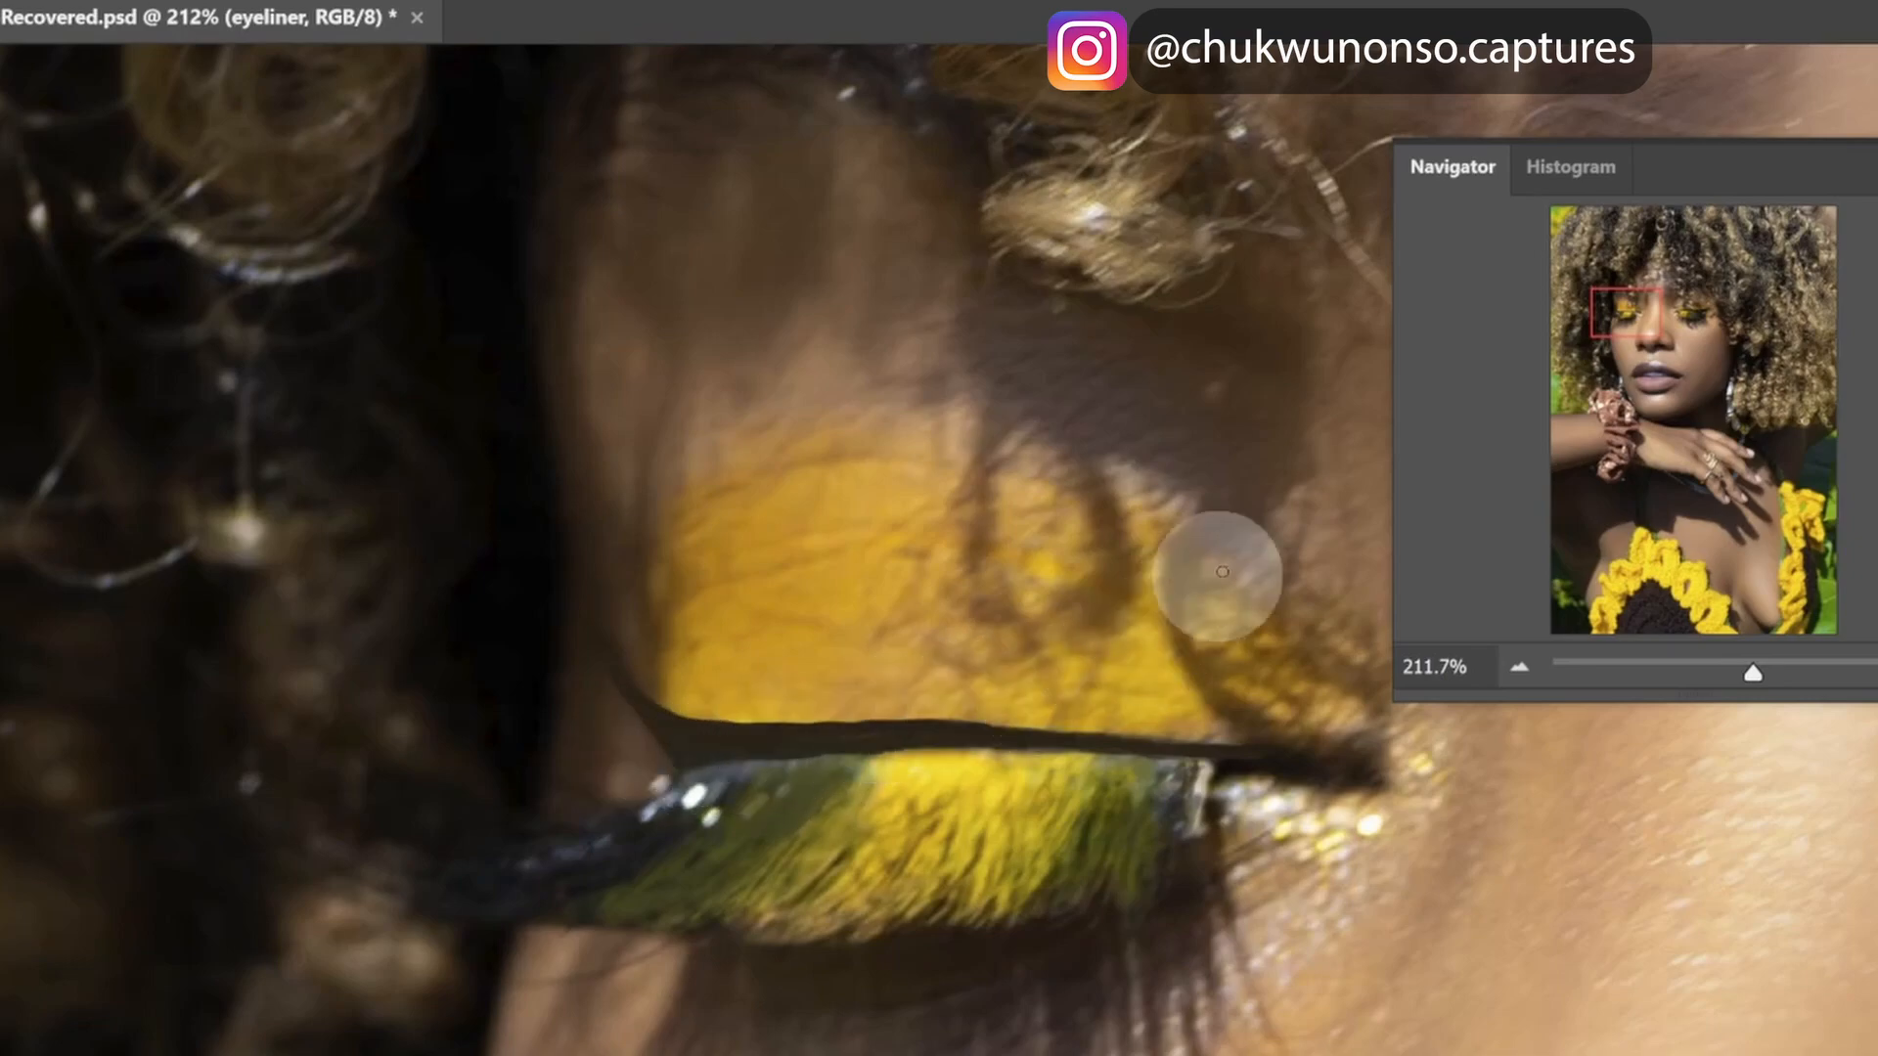
left_click_drag(1743, 672, 1741, 673)
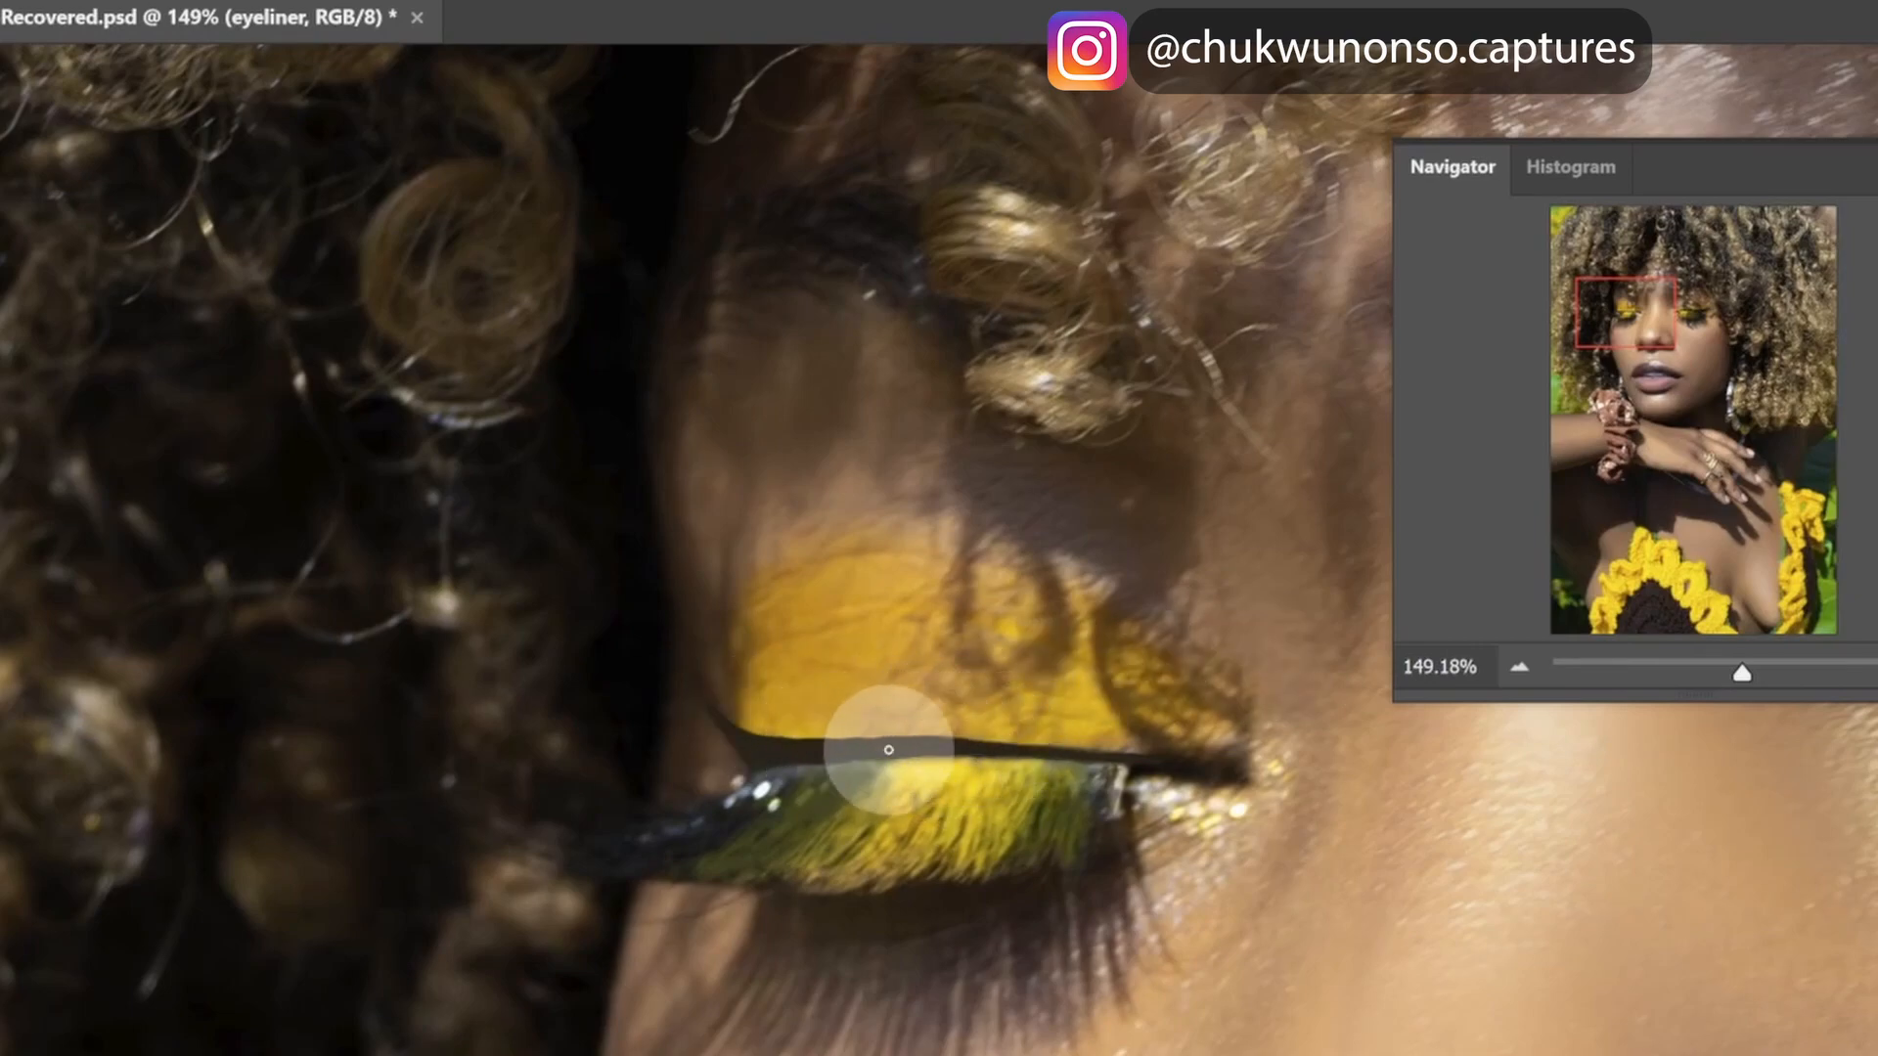
left_click_drag(1598, 345, 1626, 350)
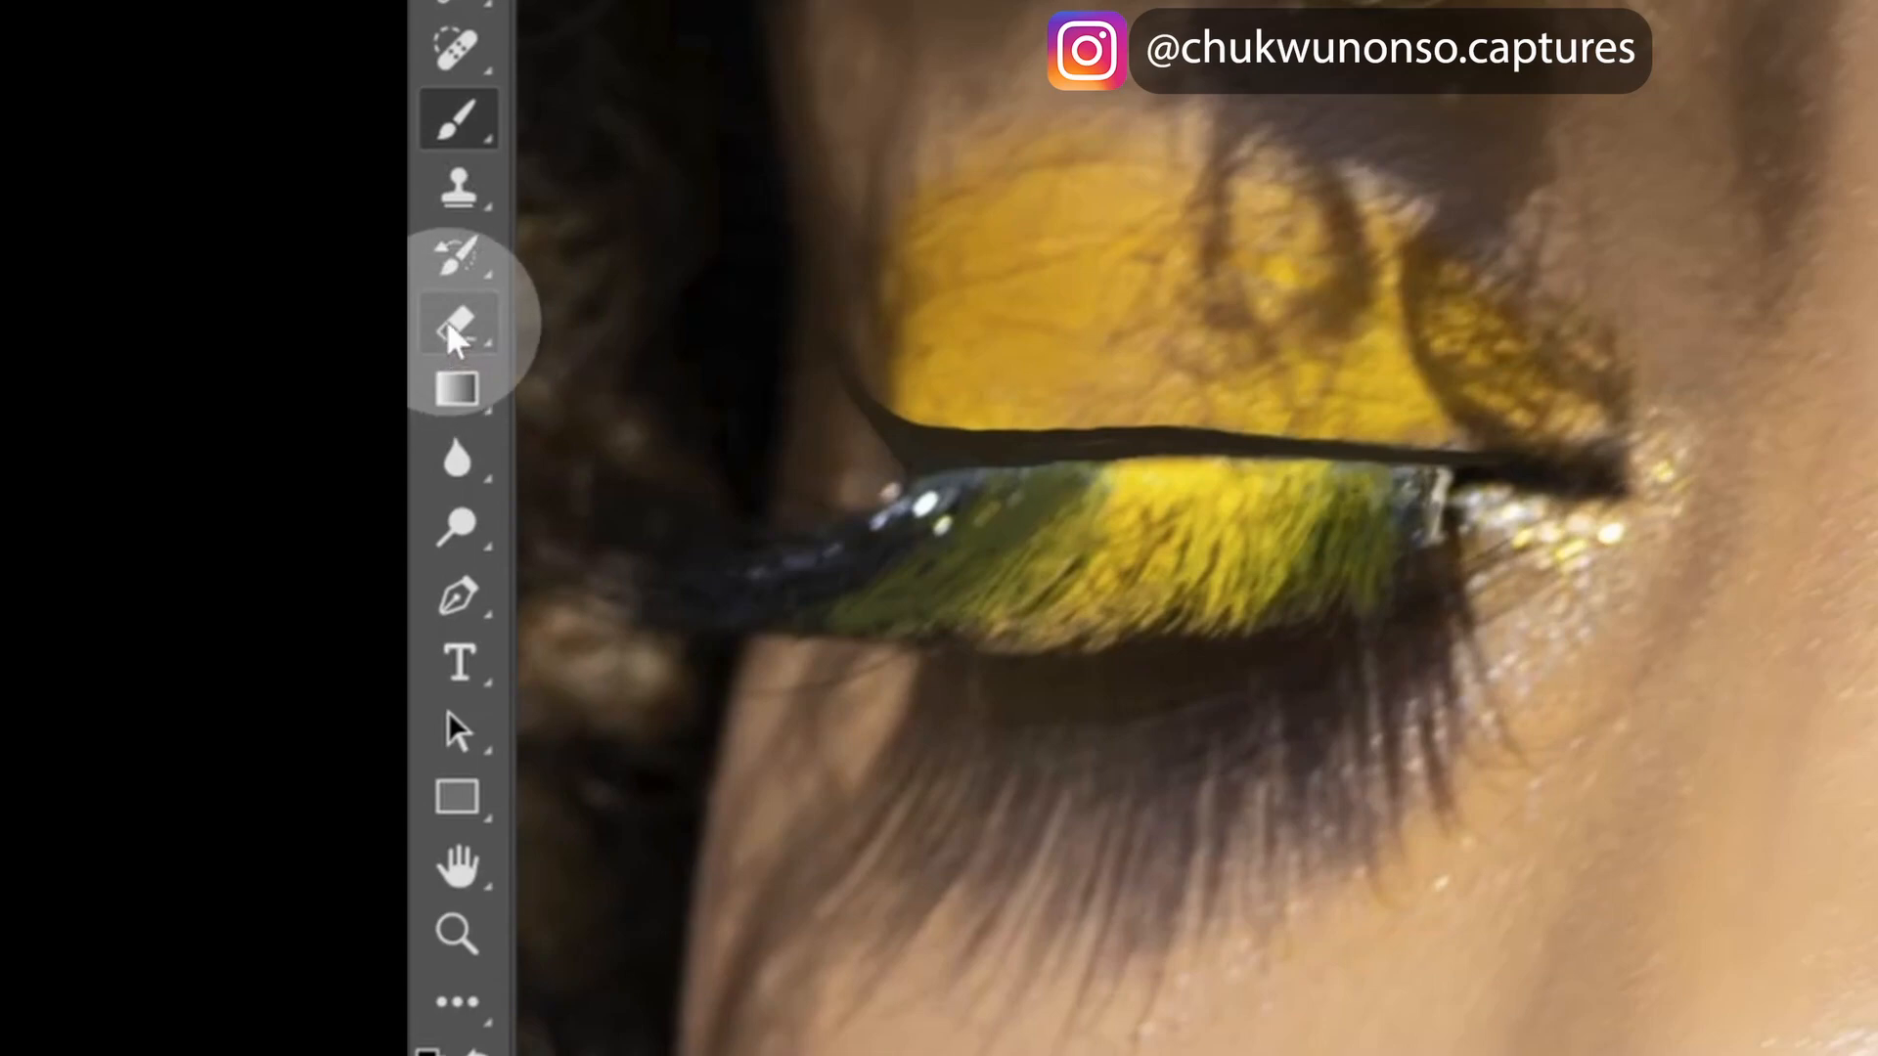
left_click(452, 336)
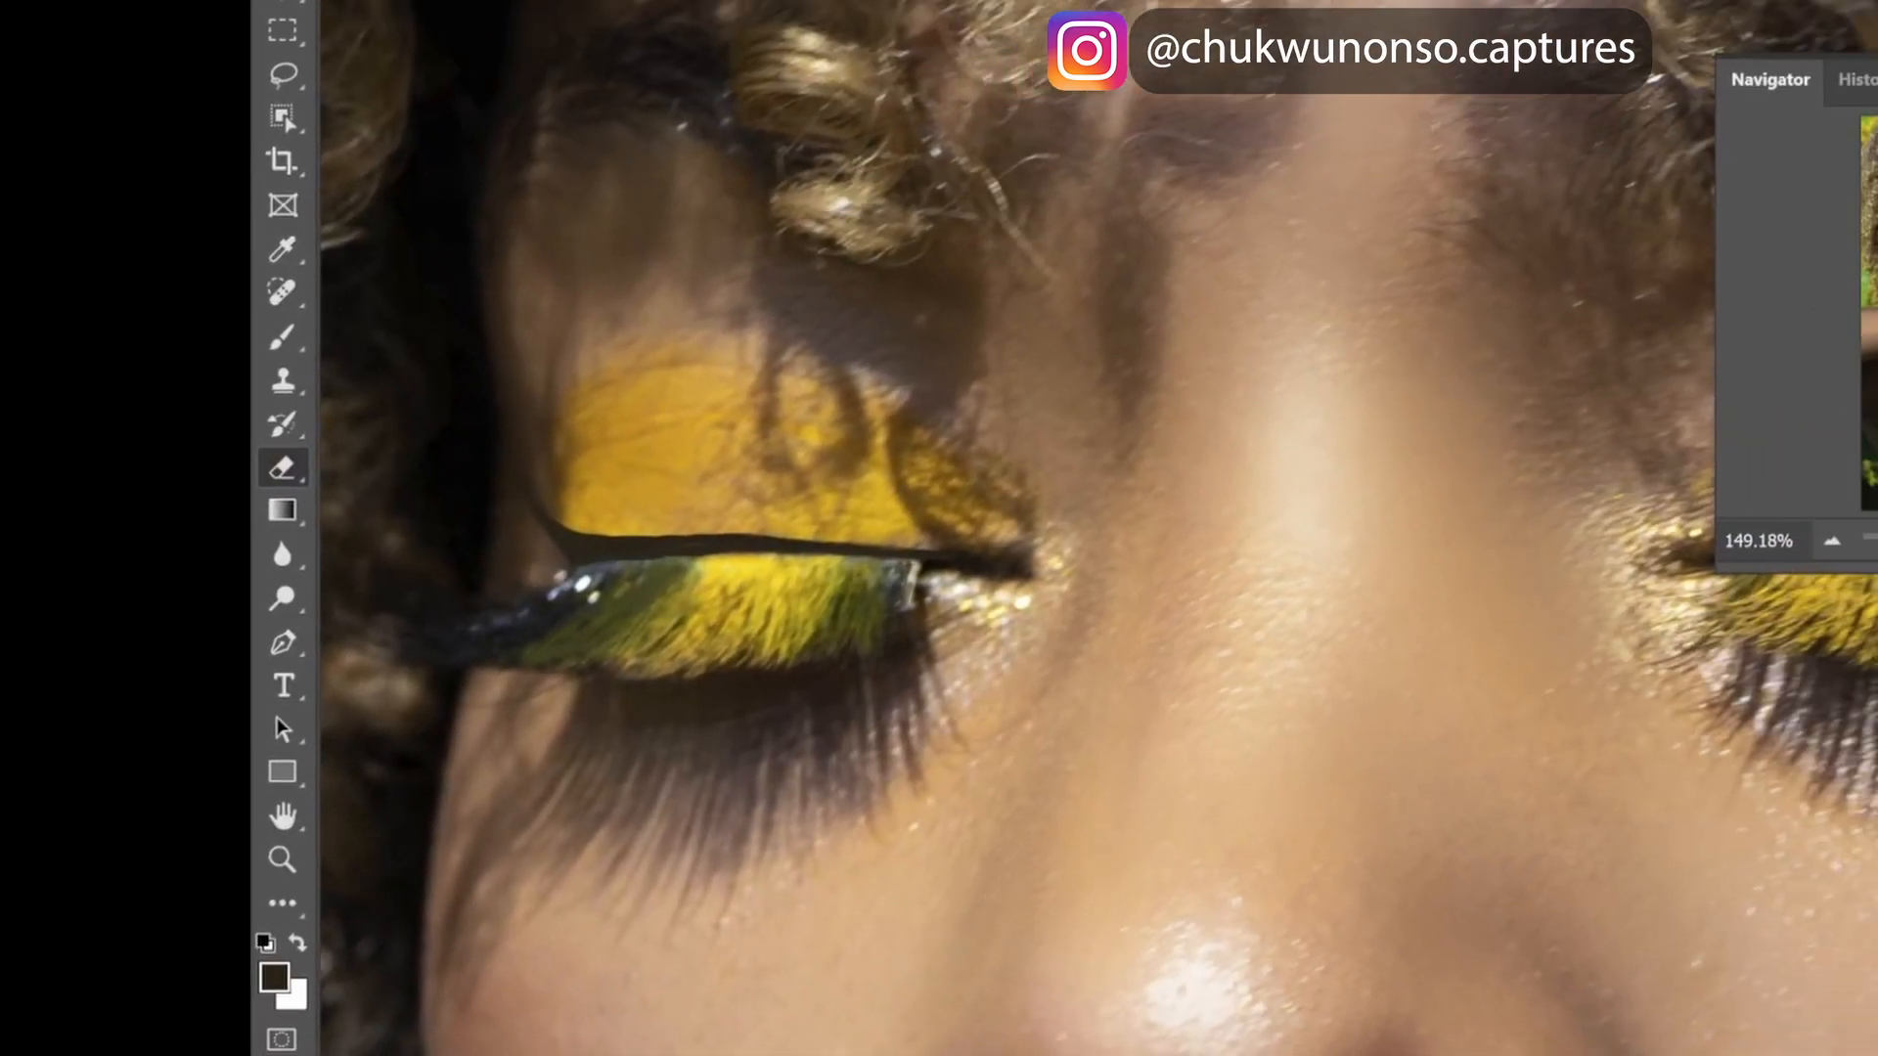
scroll(1242, 631, "up", 4)
left_click_drag(1876, 244, 1866, 242)
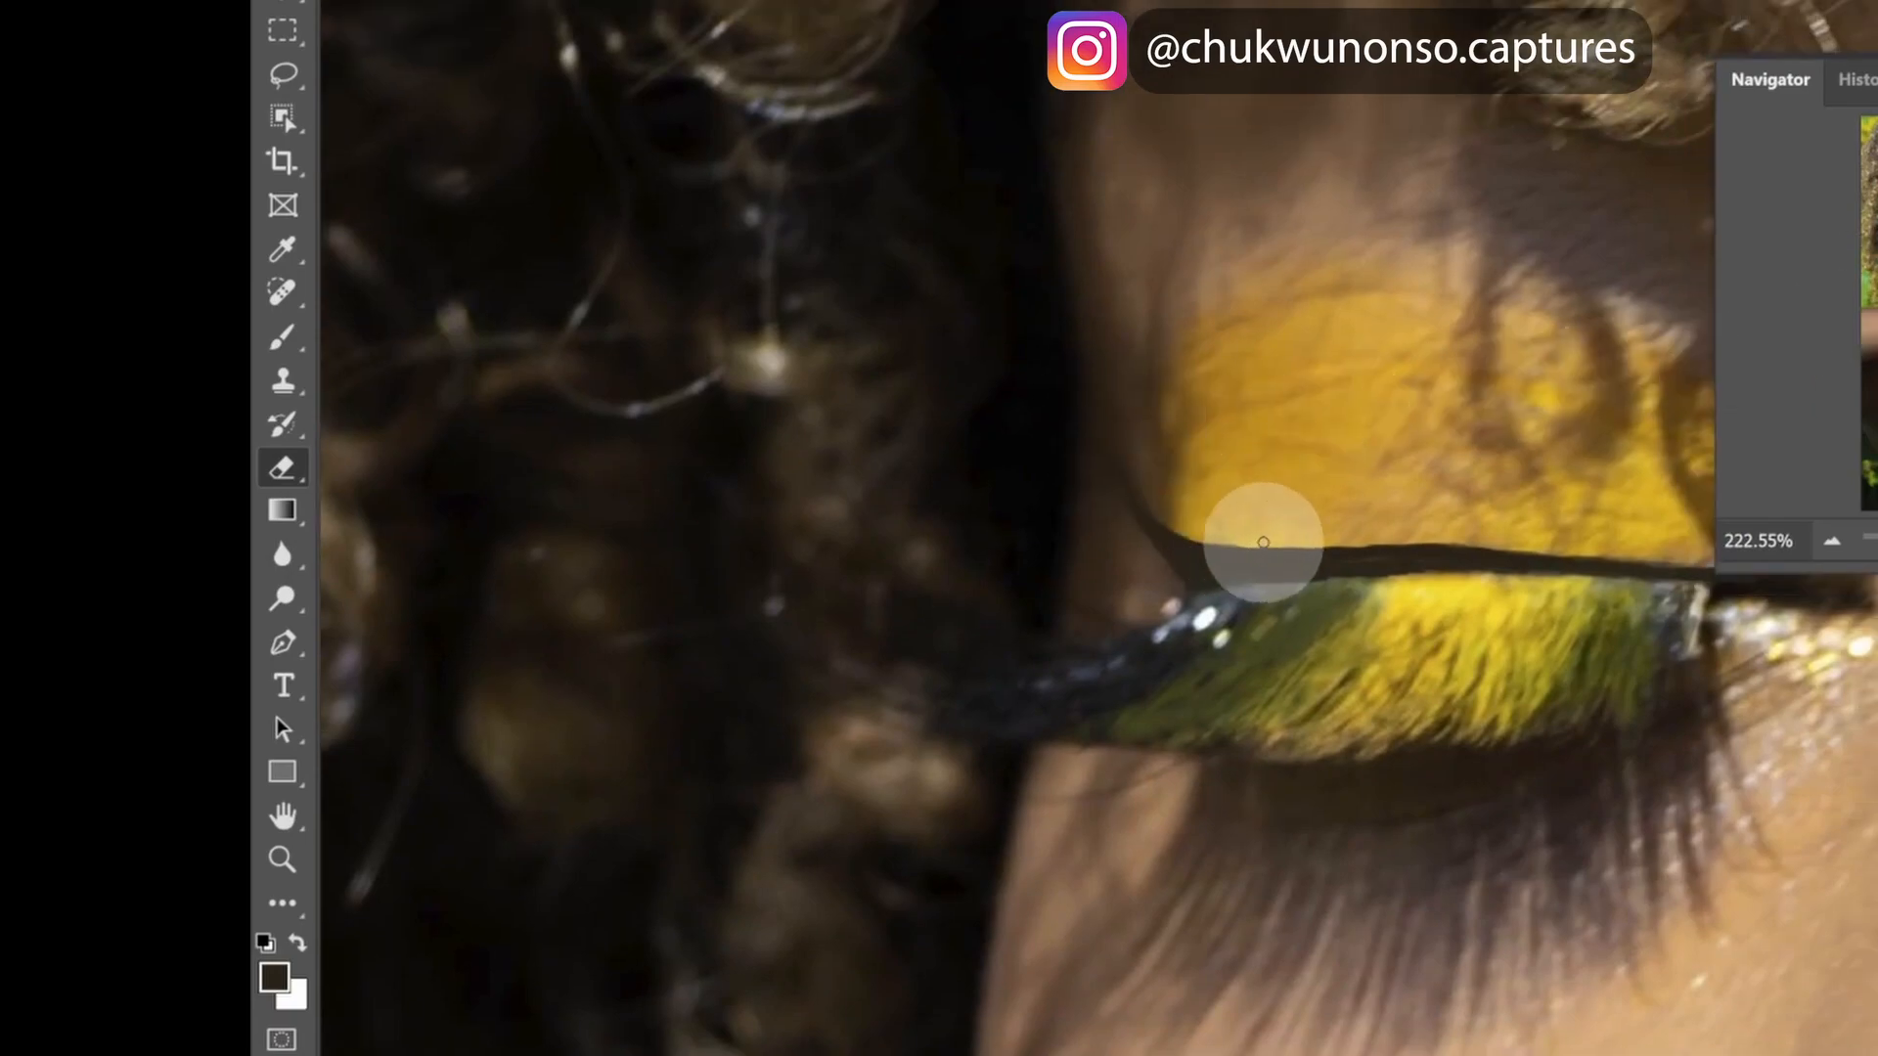
scroll(1272, 635, "down", 4)
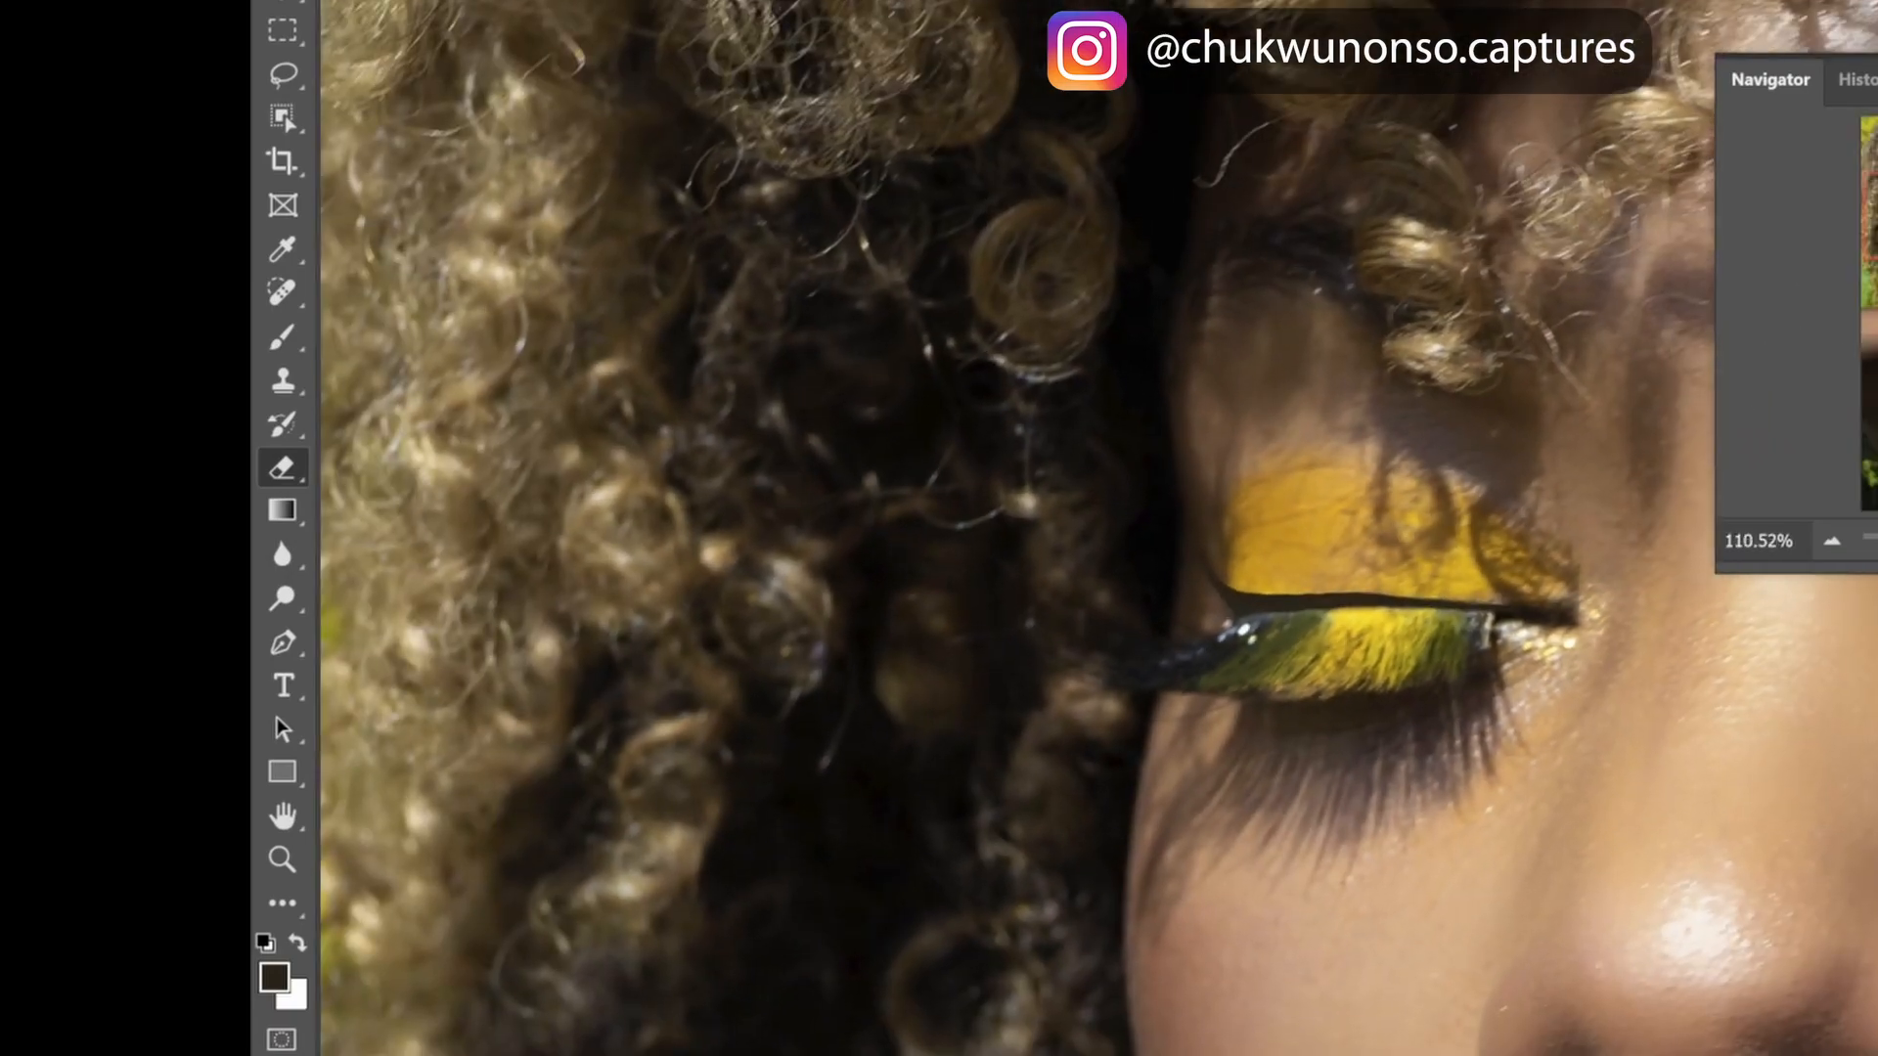
- Compare both eyes with and without the eyeliner by repeatedly hiding and showing the eyeliner layer
mouse_move(1874, 217)
left_mouse_down()
mouse_move(1876, 235)
mouse_move(1876, 209)
left_mouse_up()
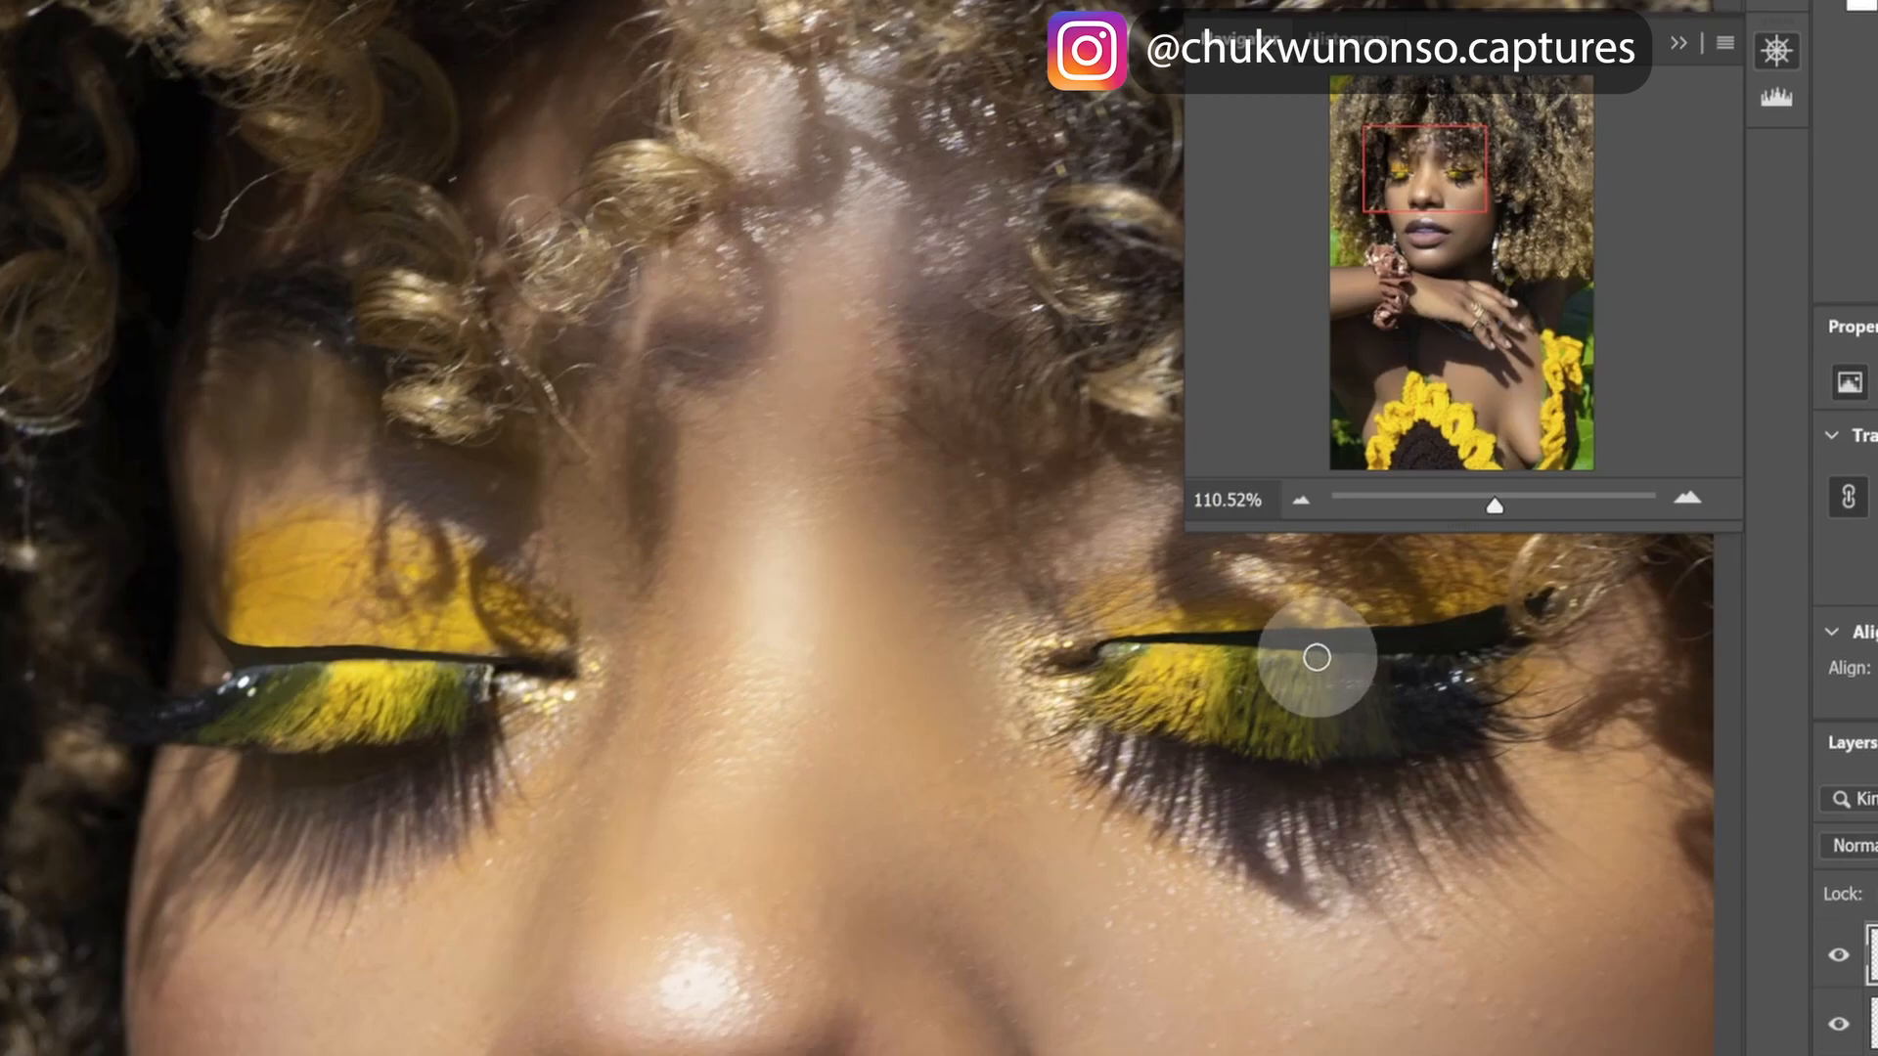
left_click(1840, 956)
left_click(1839, 957)
left_click(1838, 957)
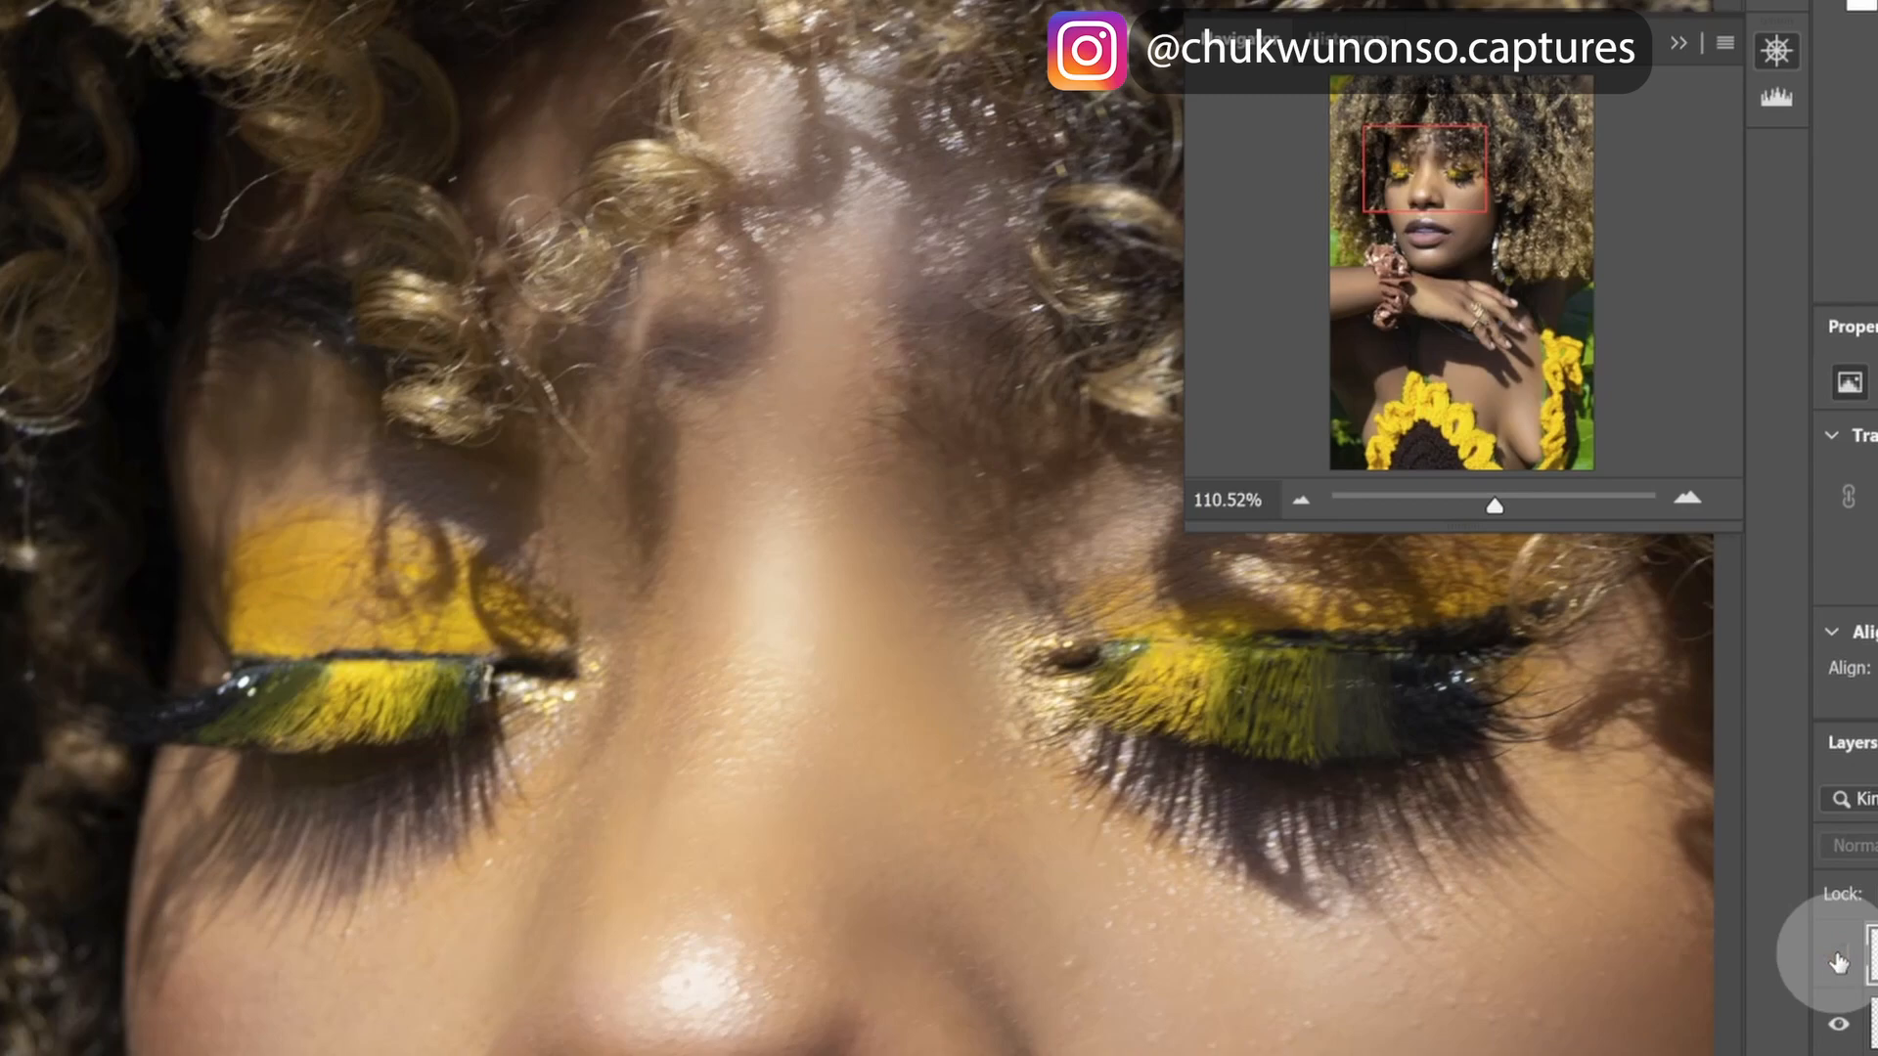
left_click(1838, 959)
left_click(1837, 959)
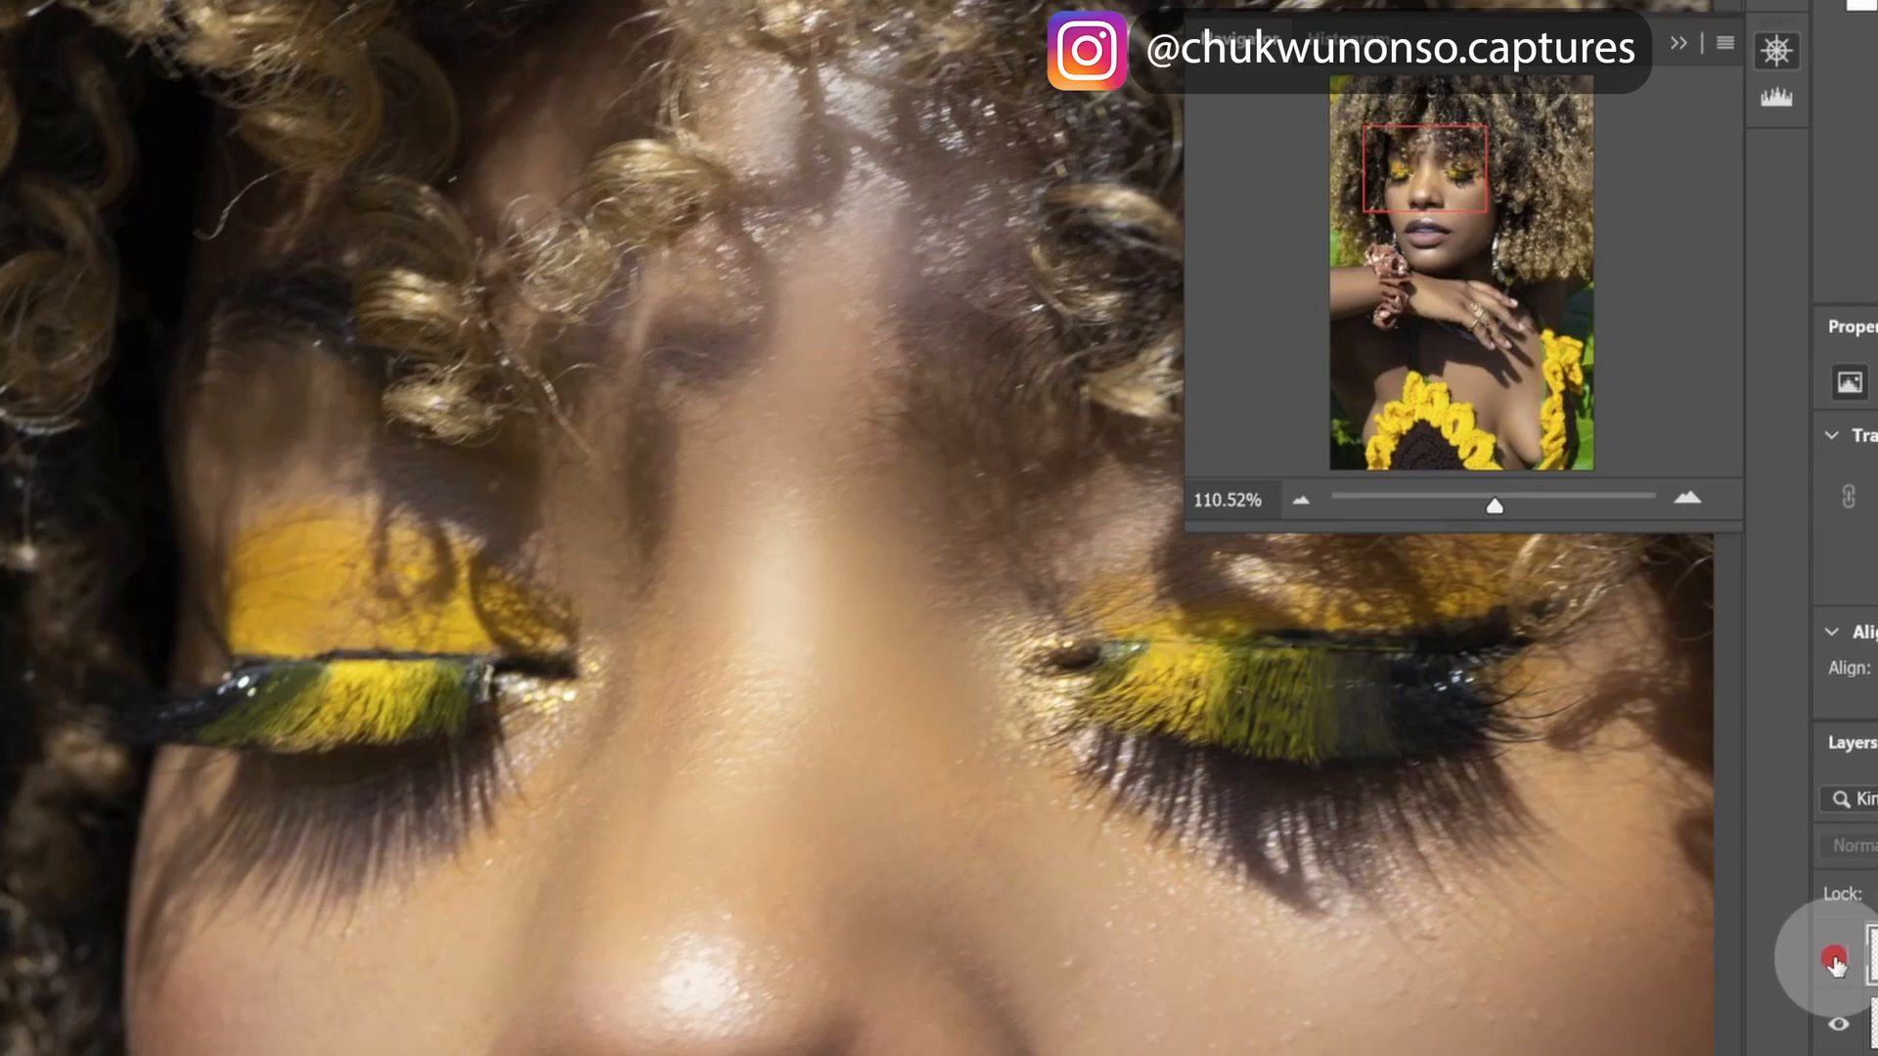
left_click(1838, 959)
left_click(1838, 959)
left_click(1838, 959)
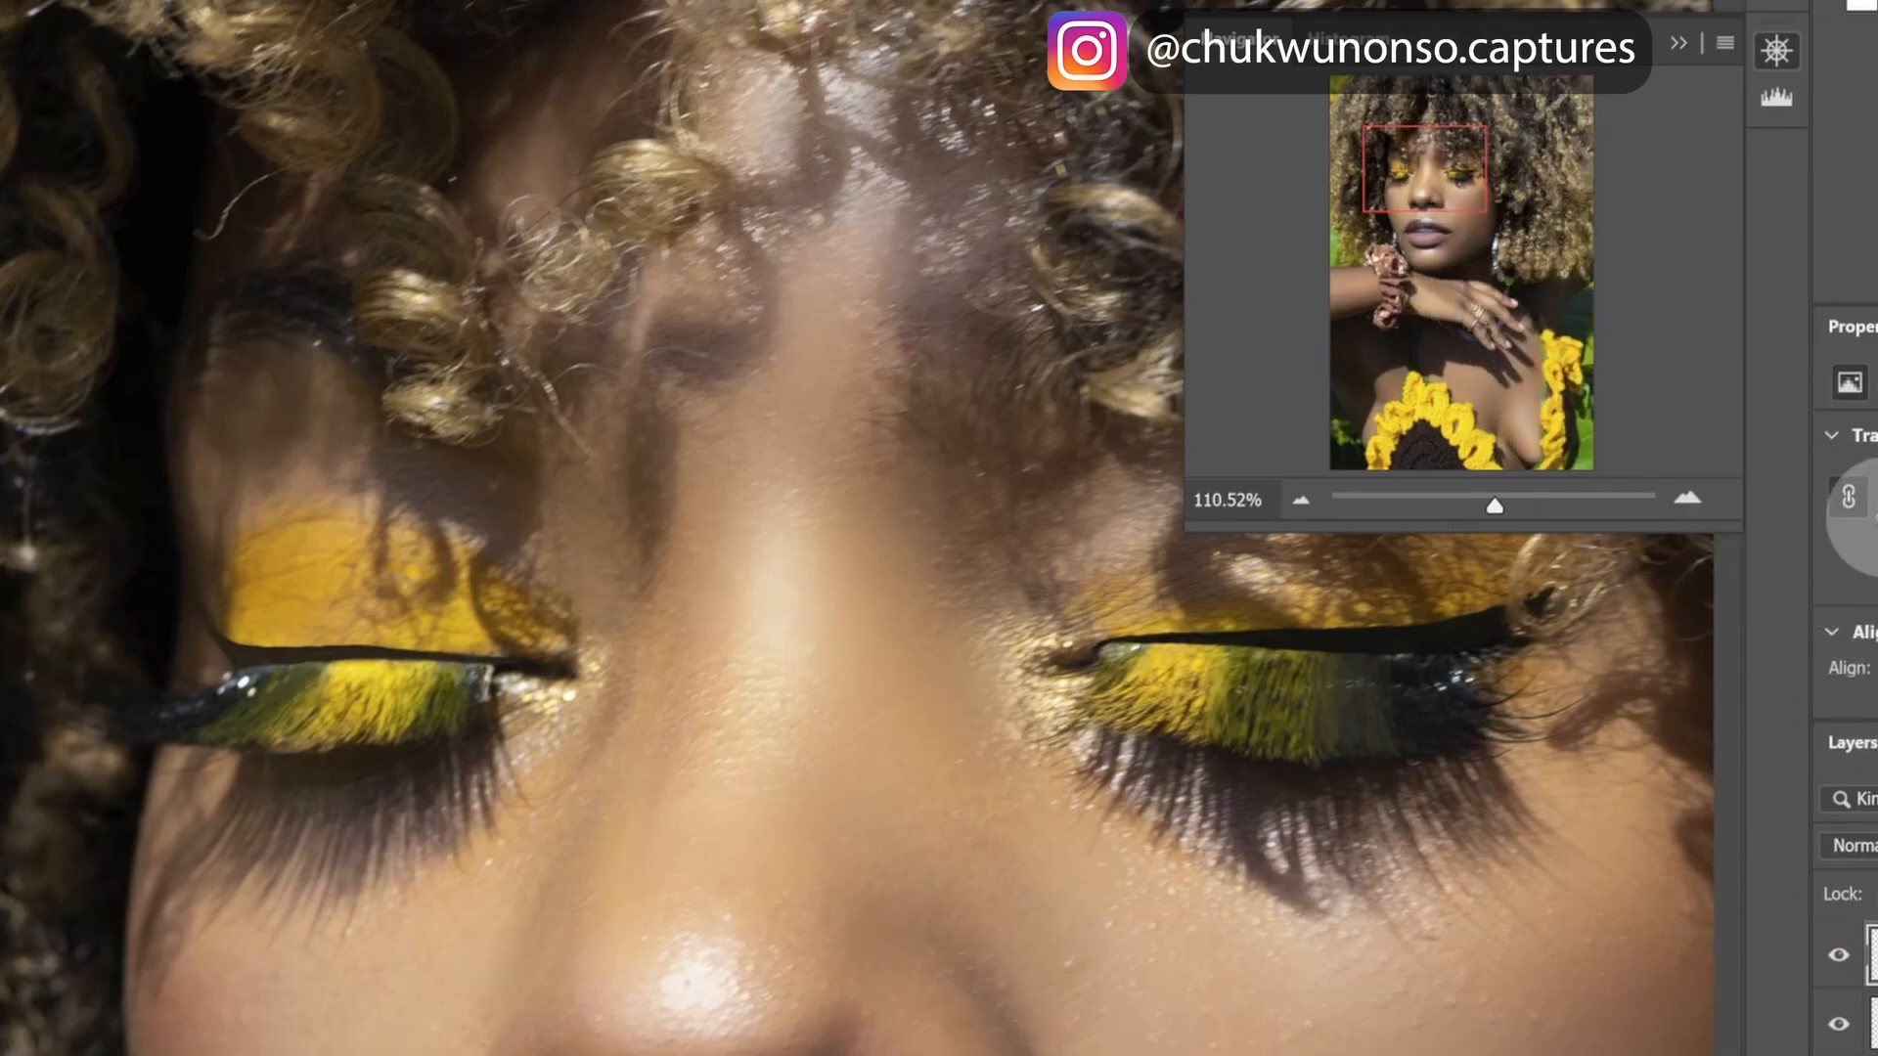
- Check the eye makeup from farther away by toggling the visibility of the eyelash gradient, eyeliner and eyelash transplant layers
left_click_drag(1494, 502, 1488, 504)
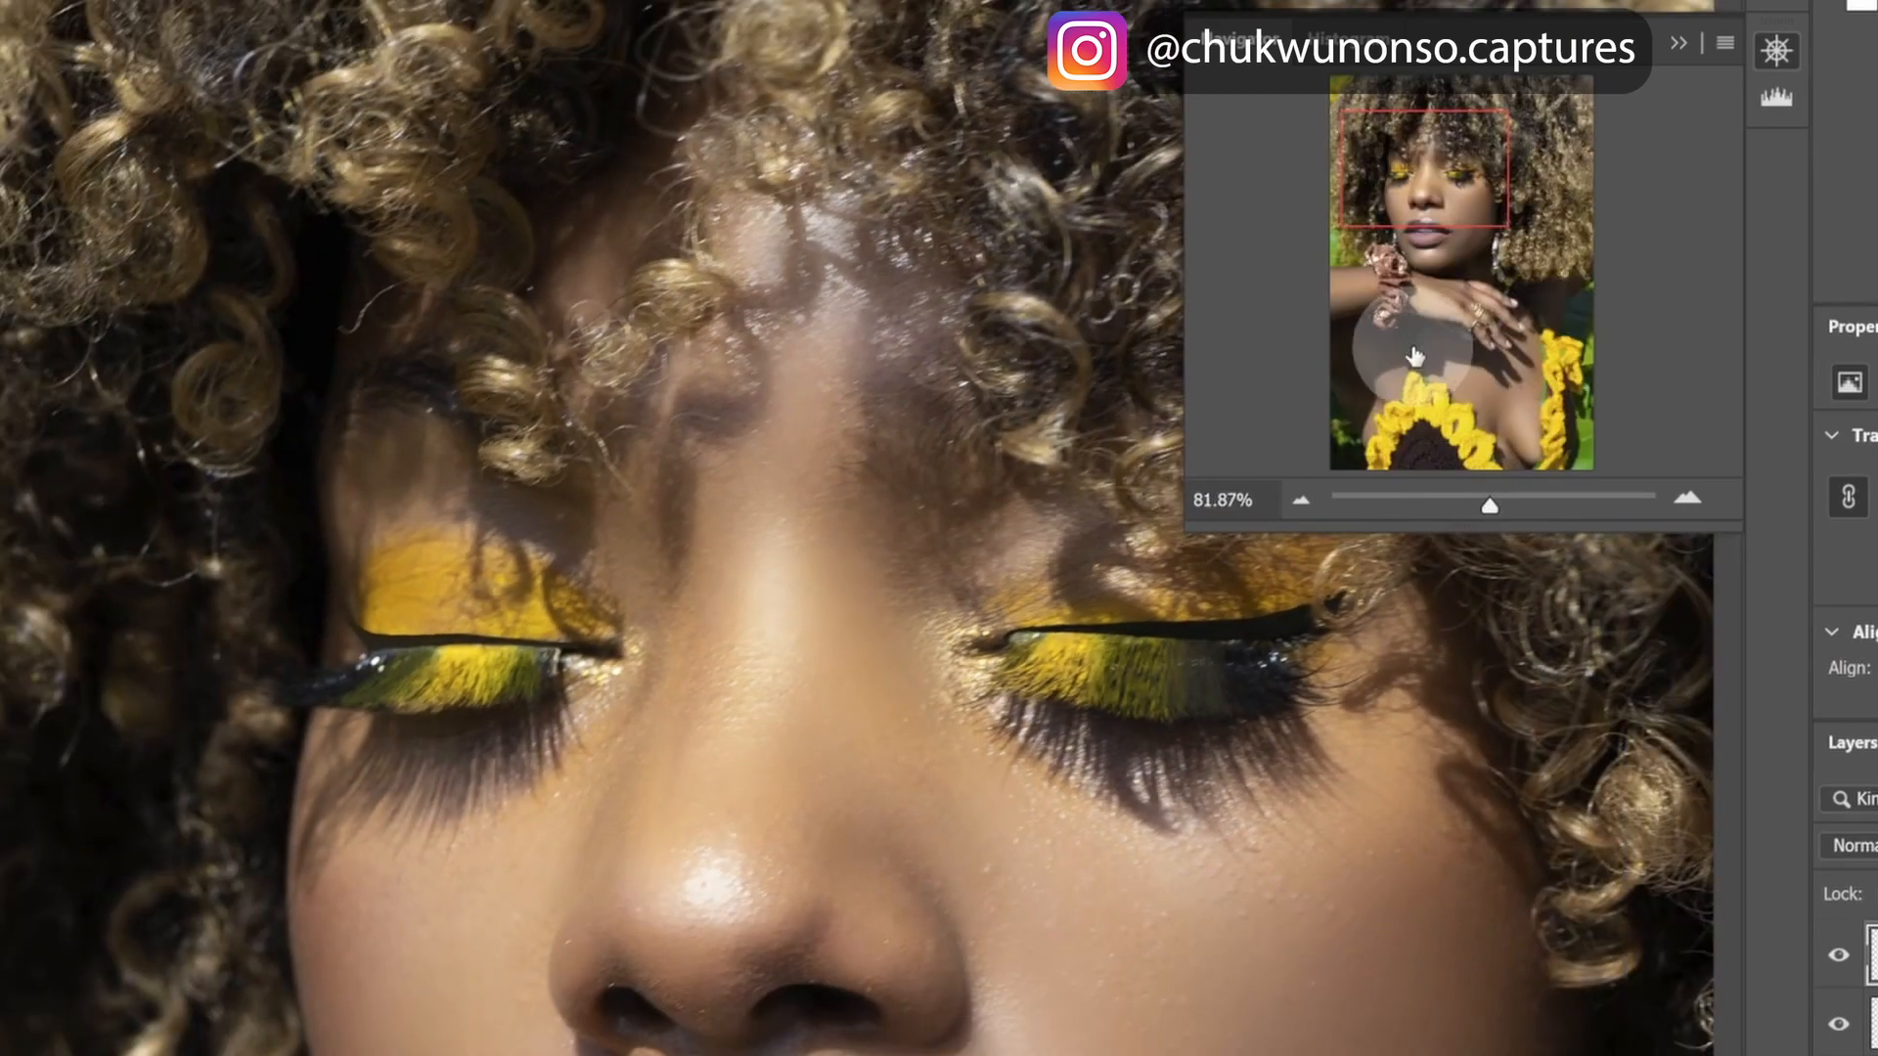
mouse_move(1435, 210)
left_mouse_down()
mouse_move(1465, 220)
mouse_move(1443, 224)
left_mouse_up()
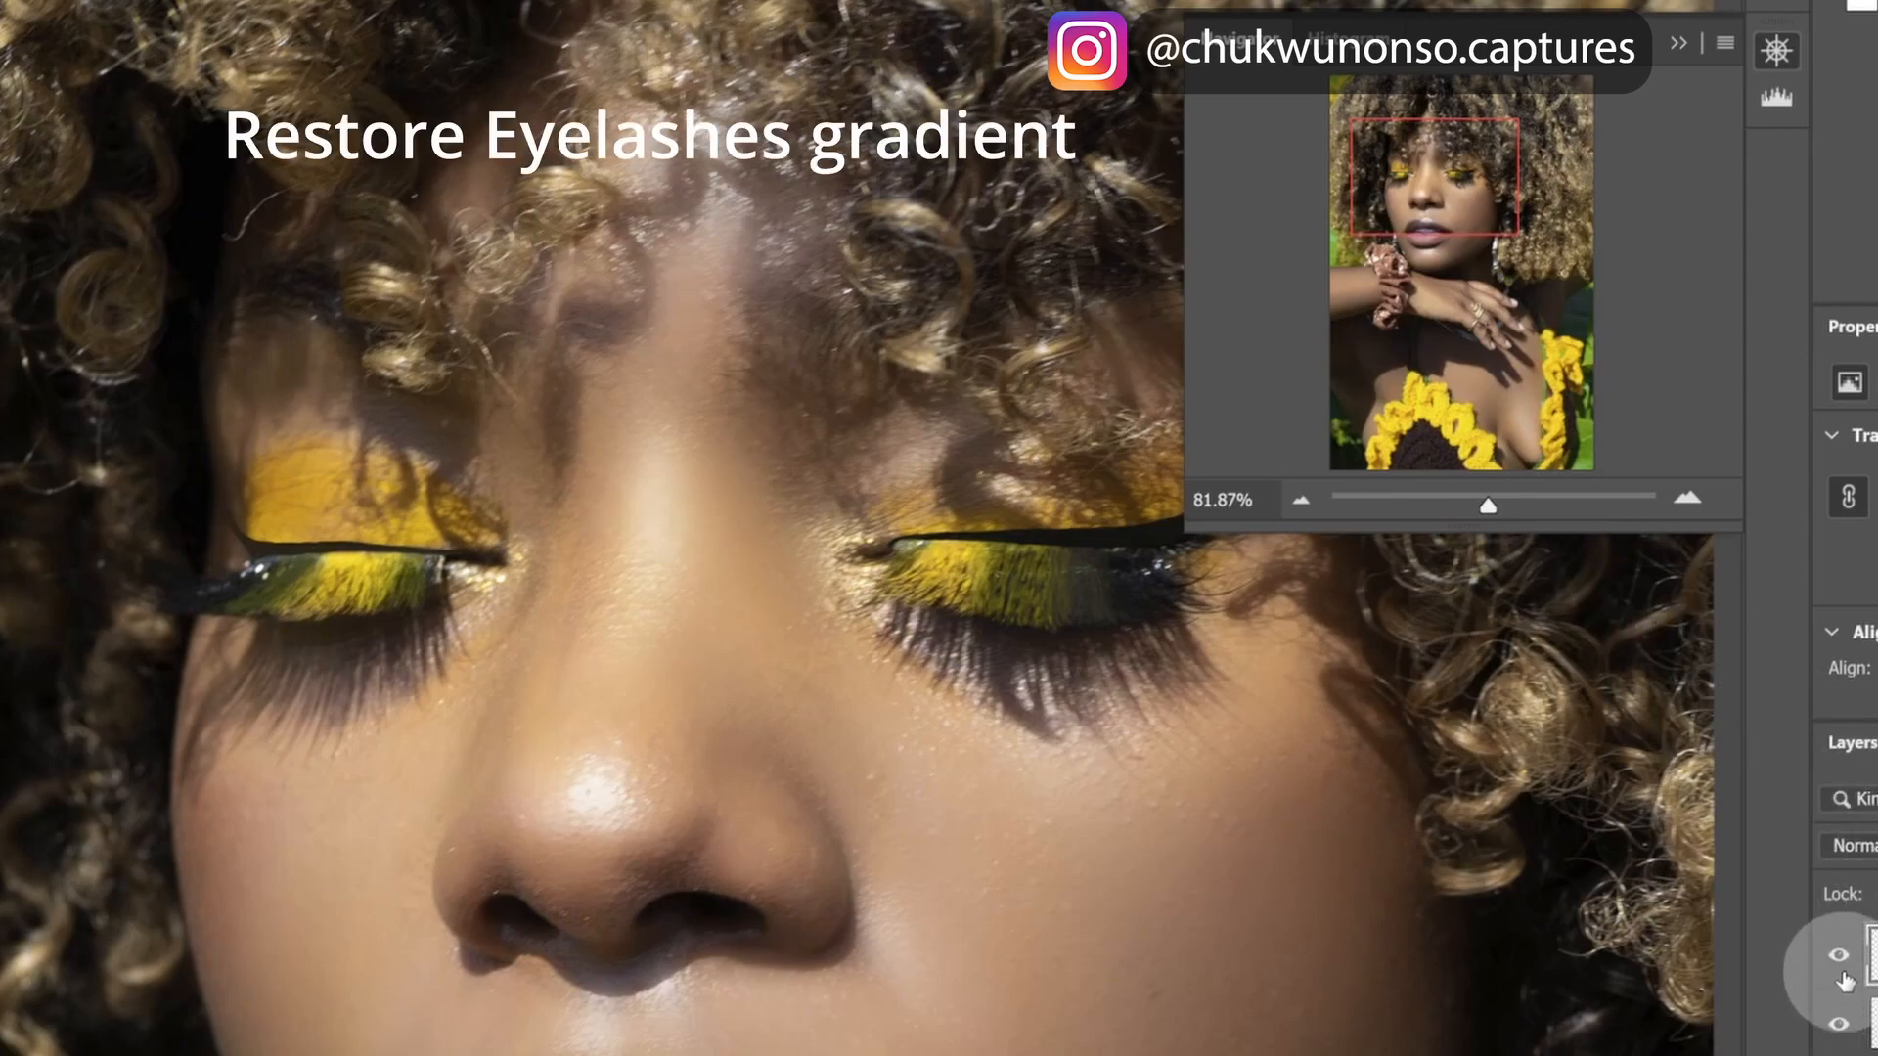
left_click(1839, 1024)
left_click(1839, 1024)
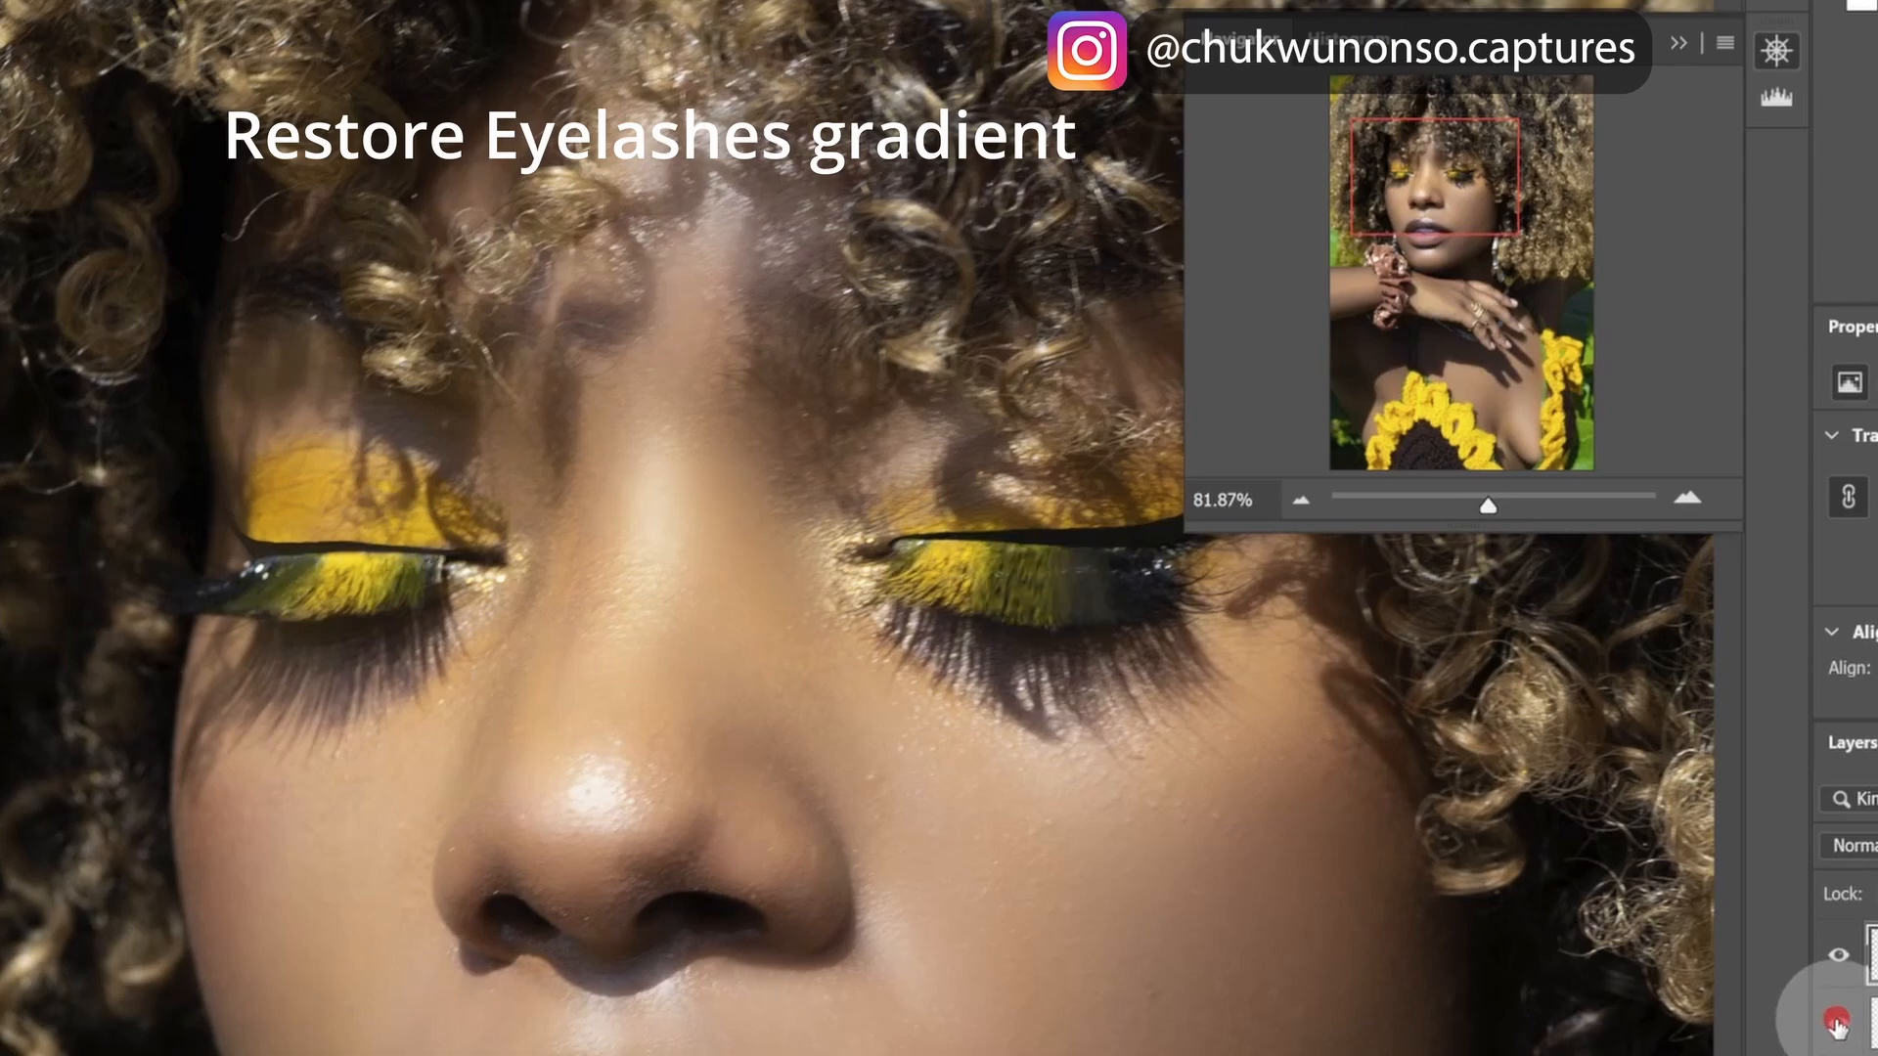
left_click(1839, 1025)
left_click(1839, 1025)
left_click(1839, 1026)
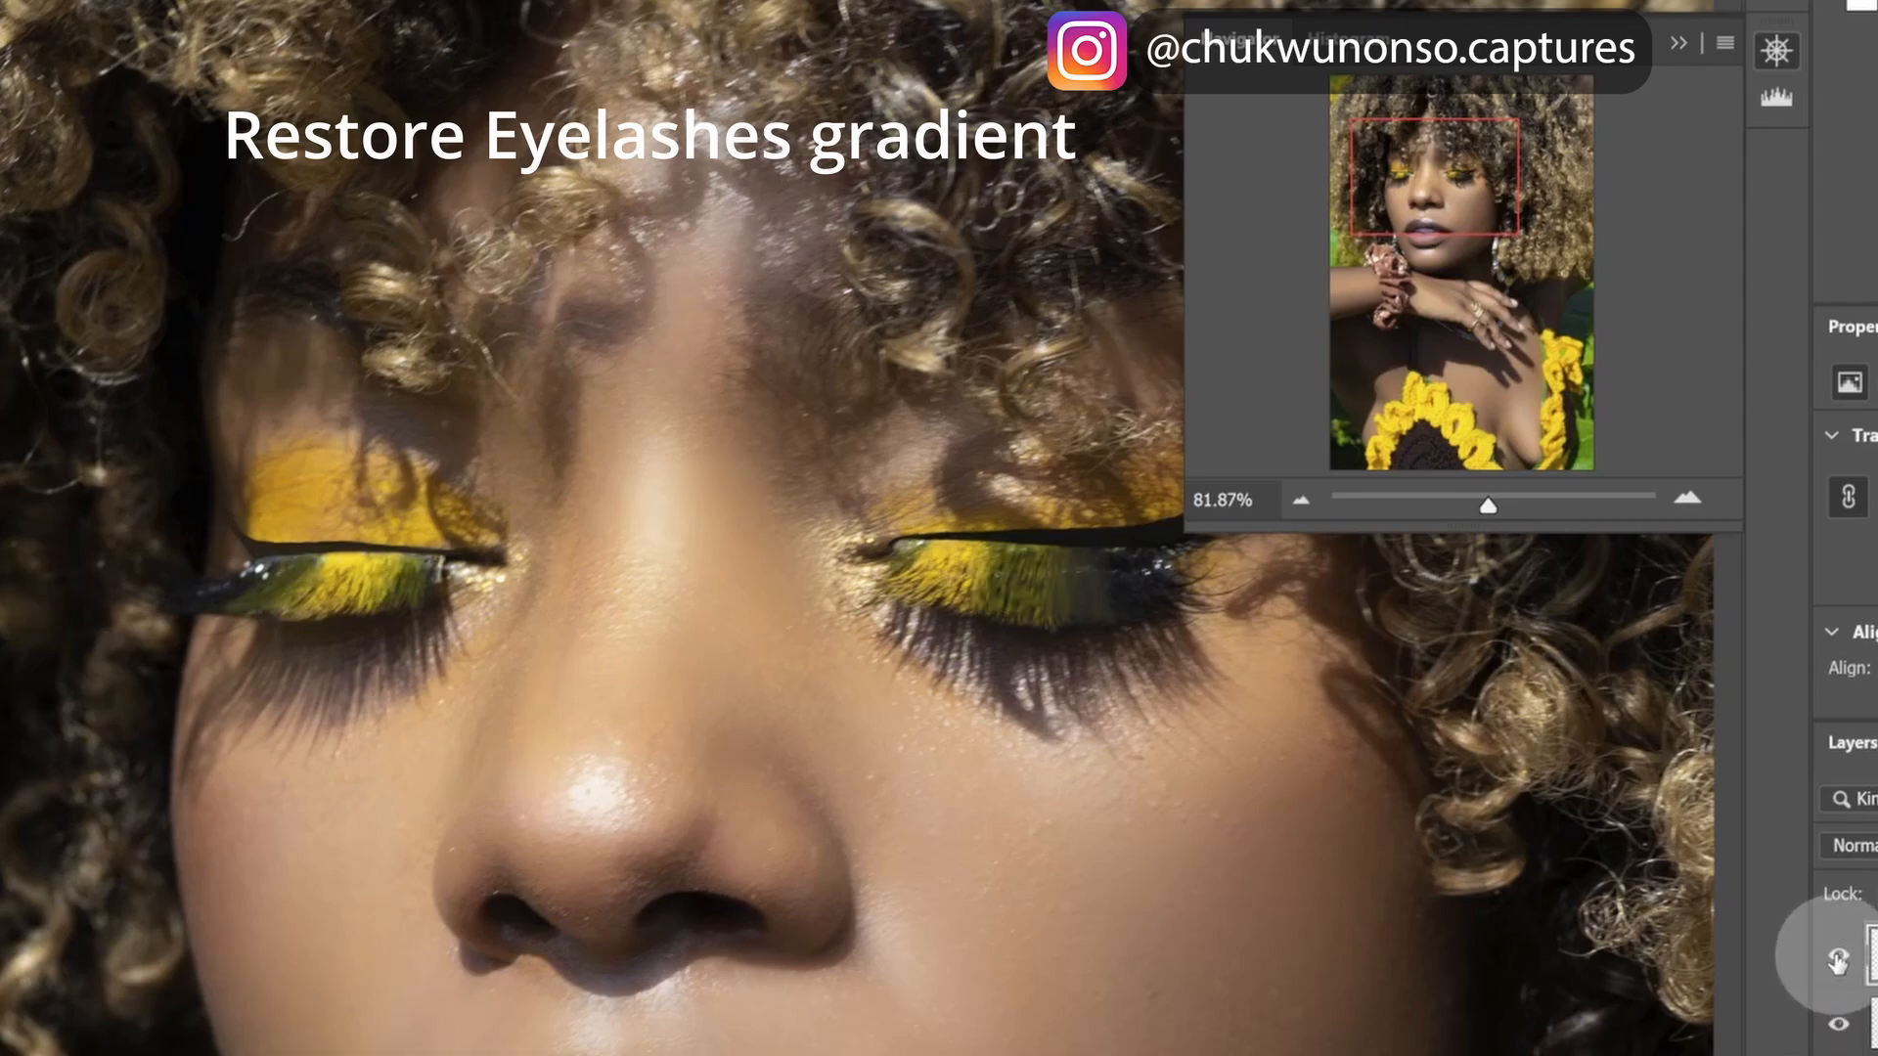
left_click(1836, 957)
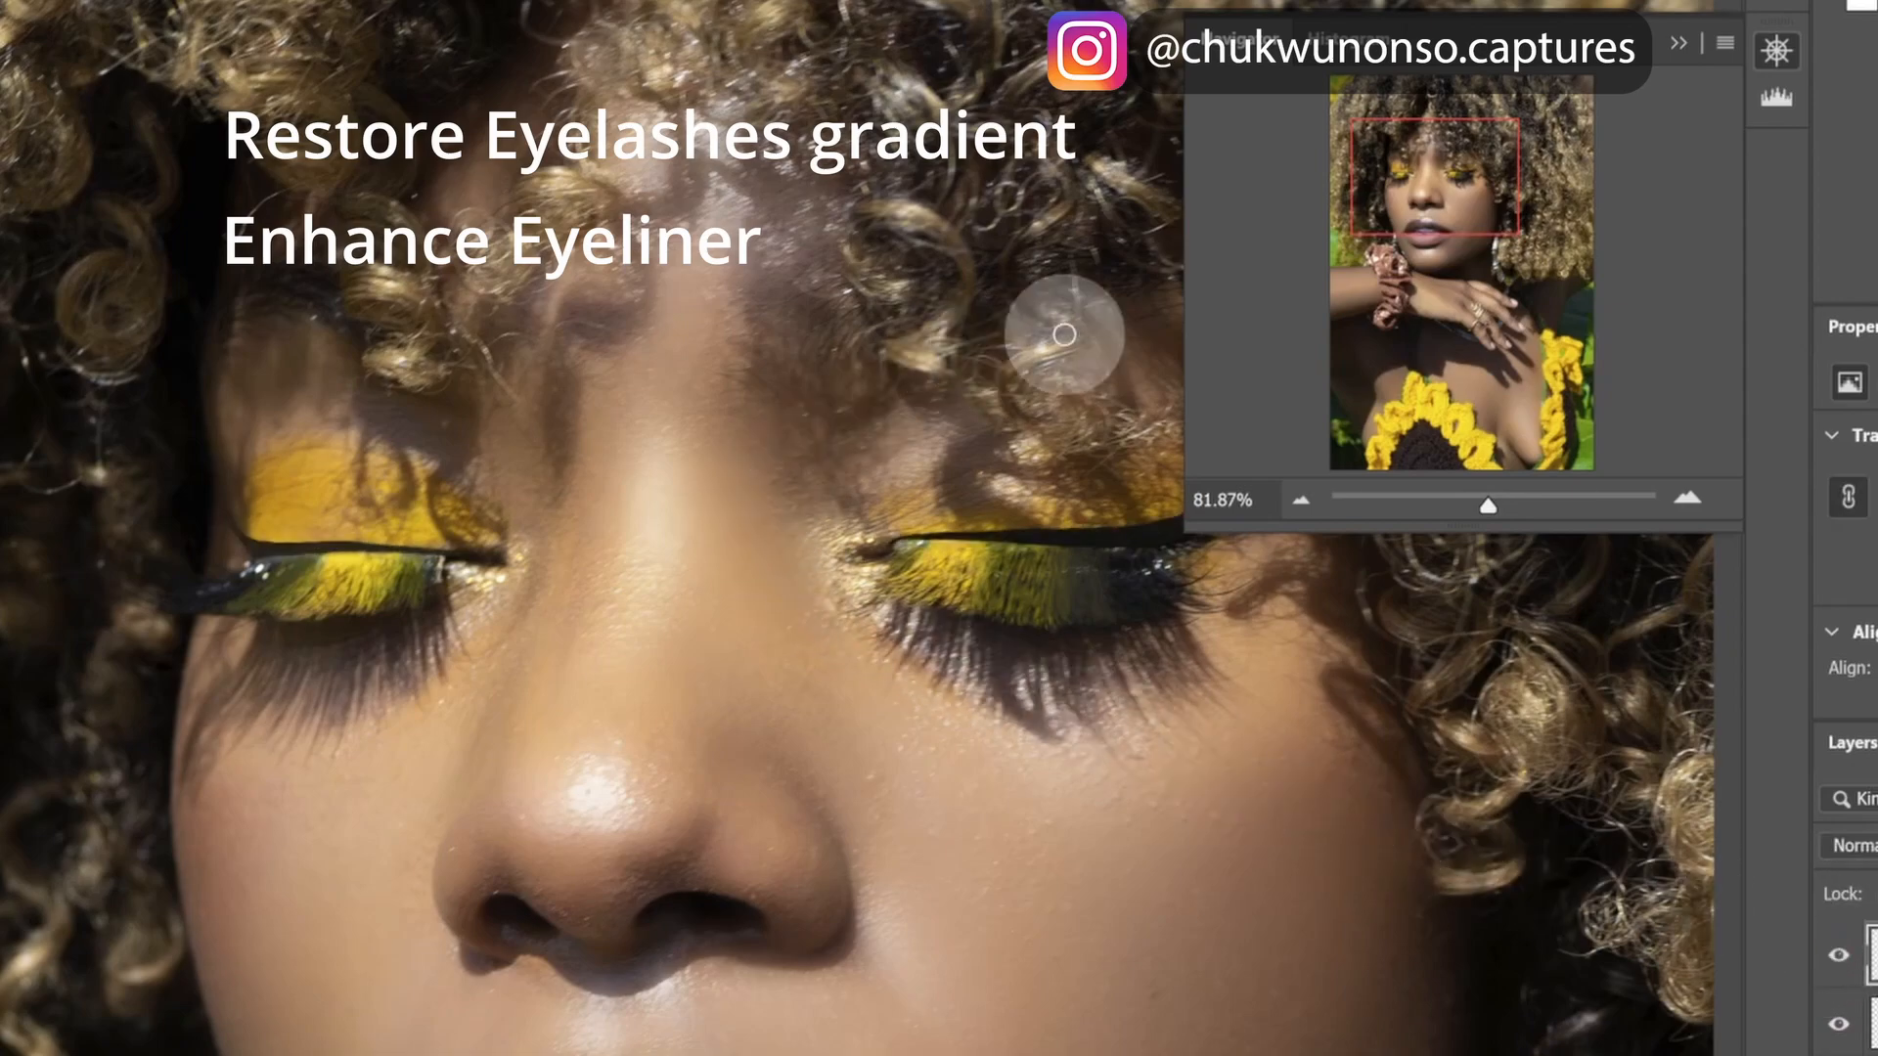
left_click_drag(1435, 178, 1457, 180)
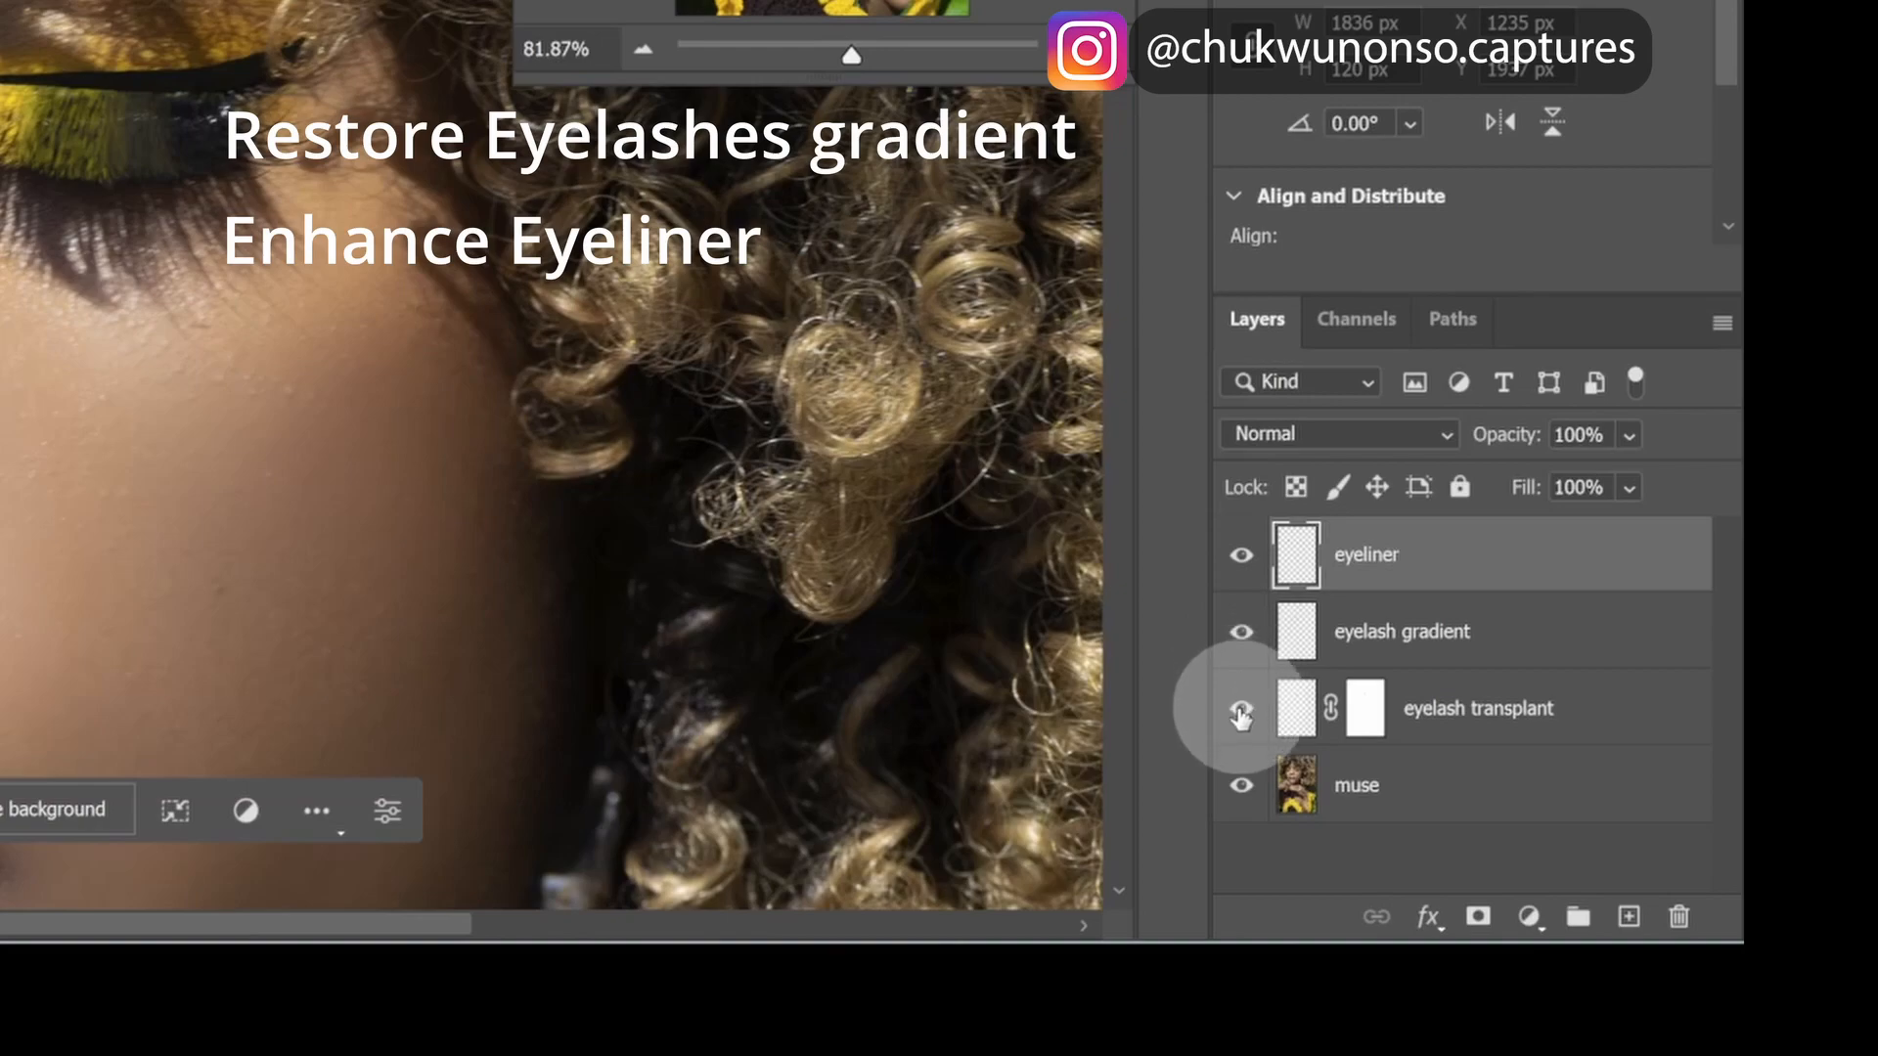
left_click(1239, 717)
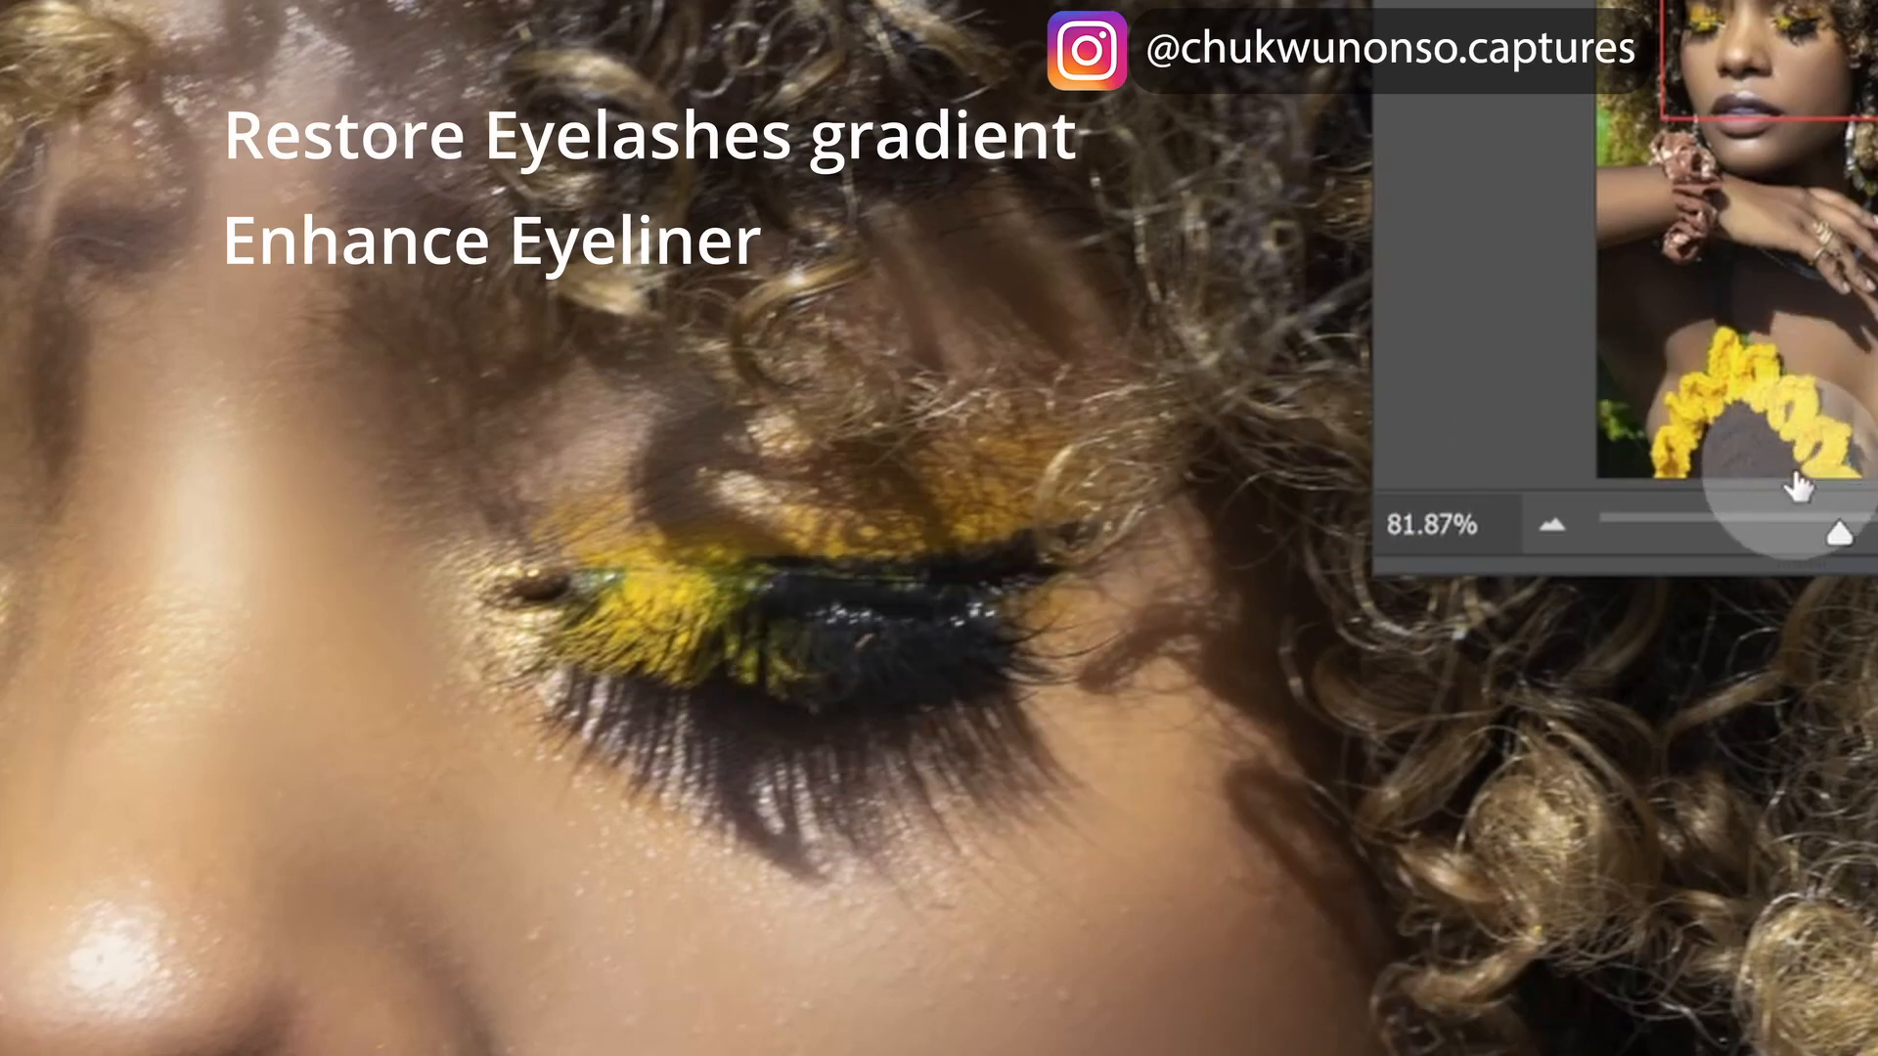
- Add a new layer above the eyeliner layer and name it eyeshadow
left_click_drag(1839, 533, 1864, 536)
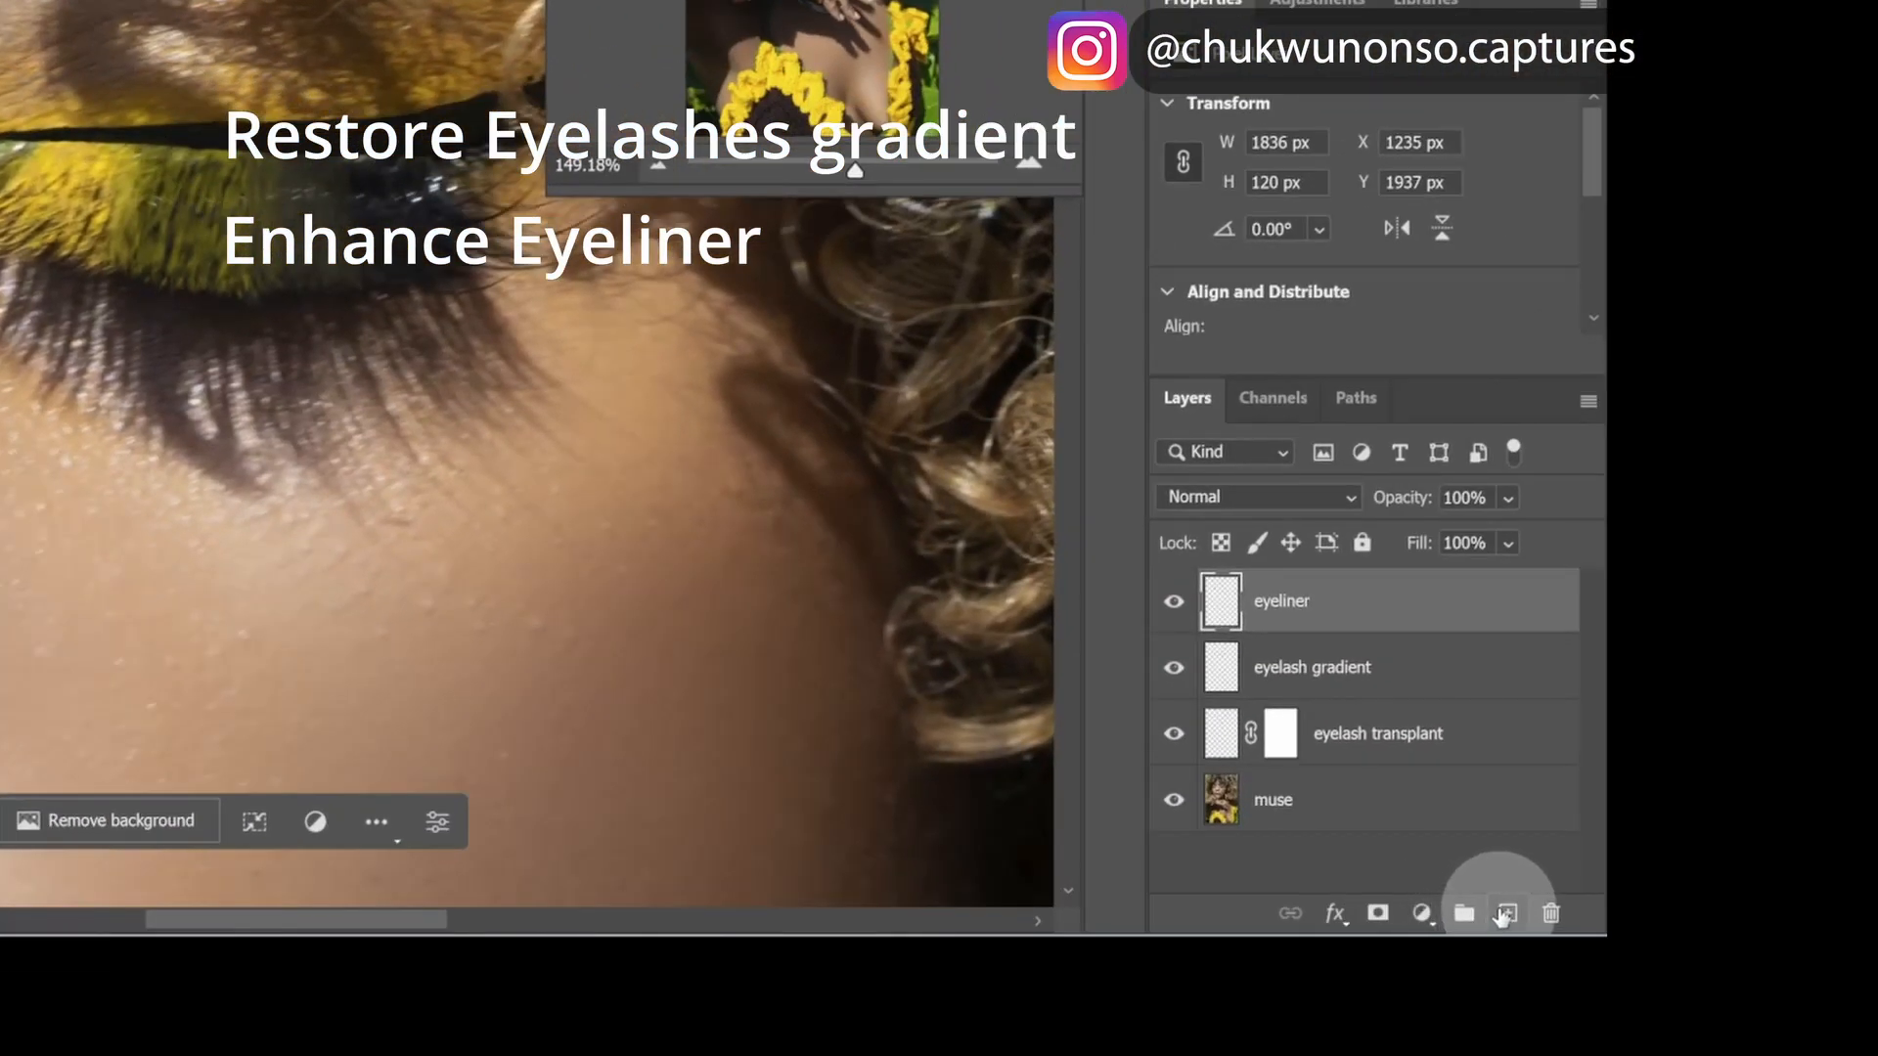
left_click(1504, 912)
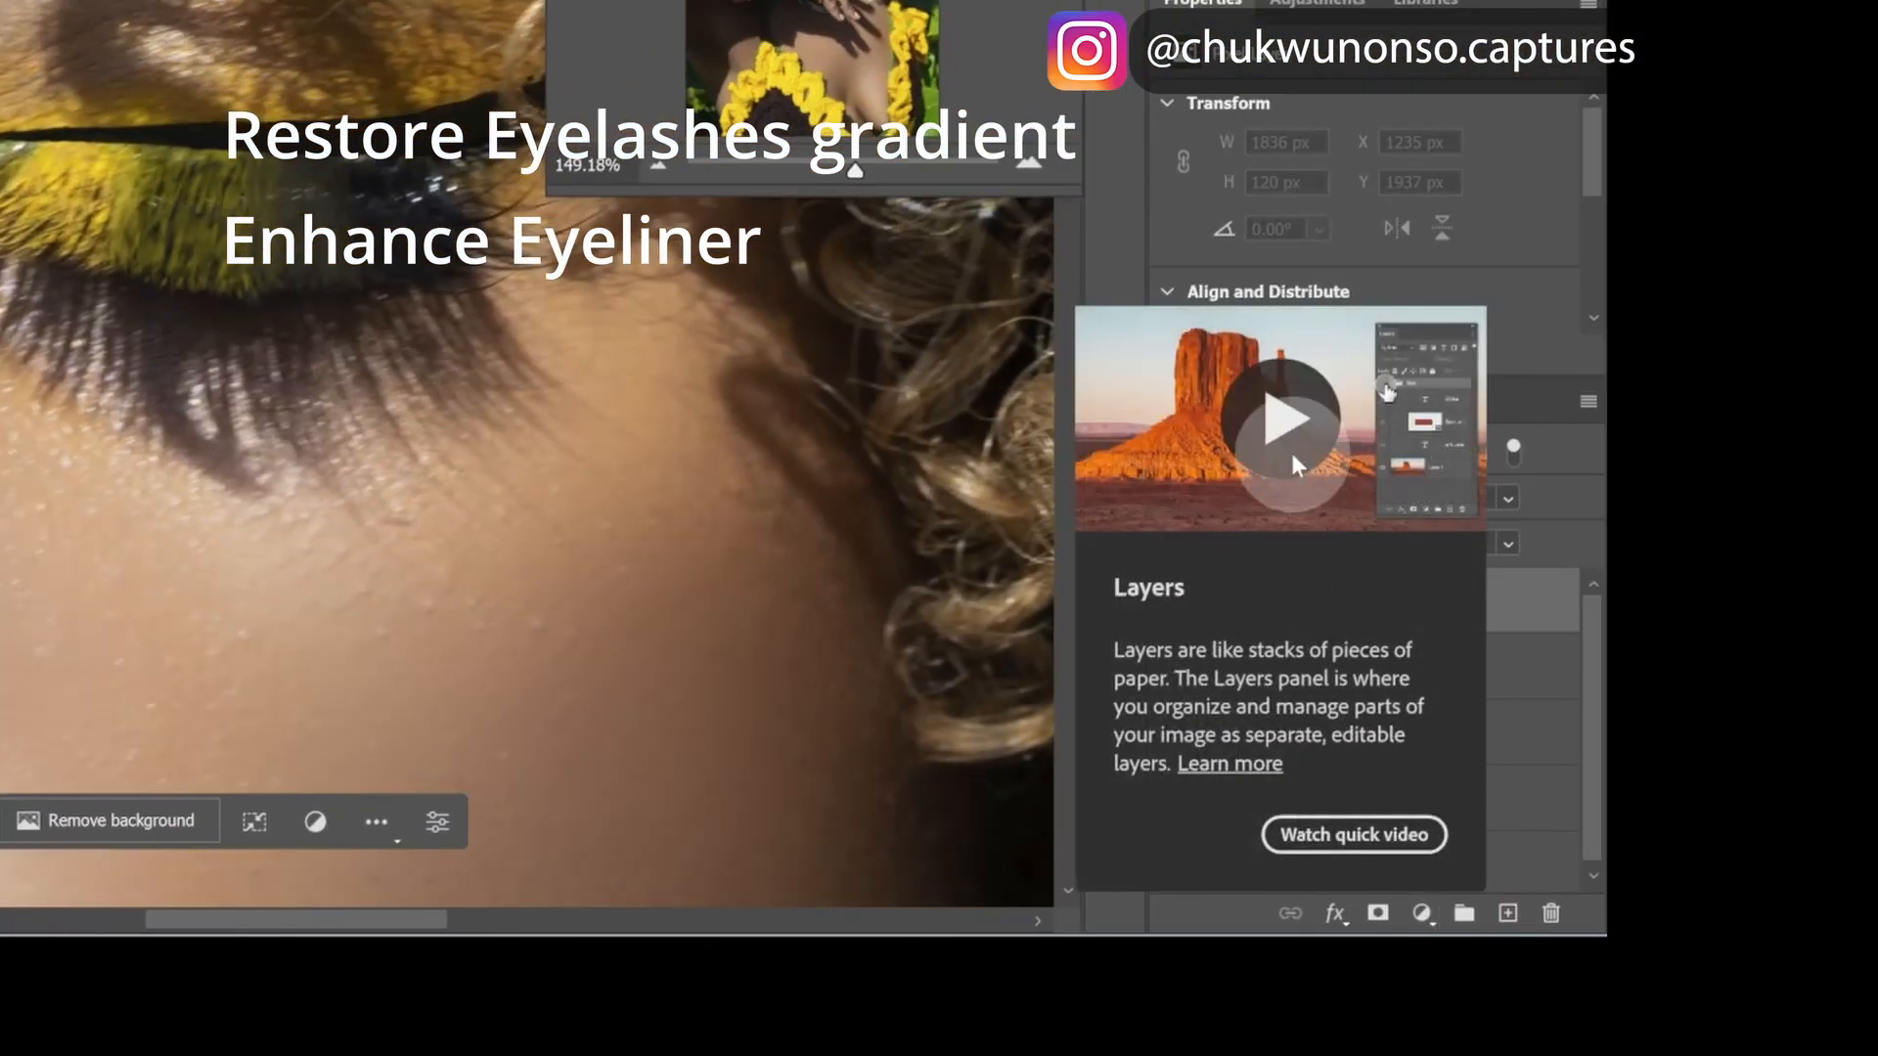
left_click(1492, 601)
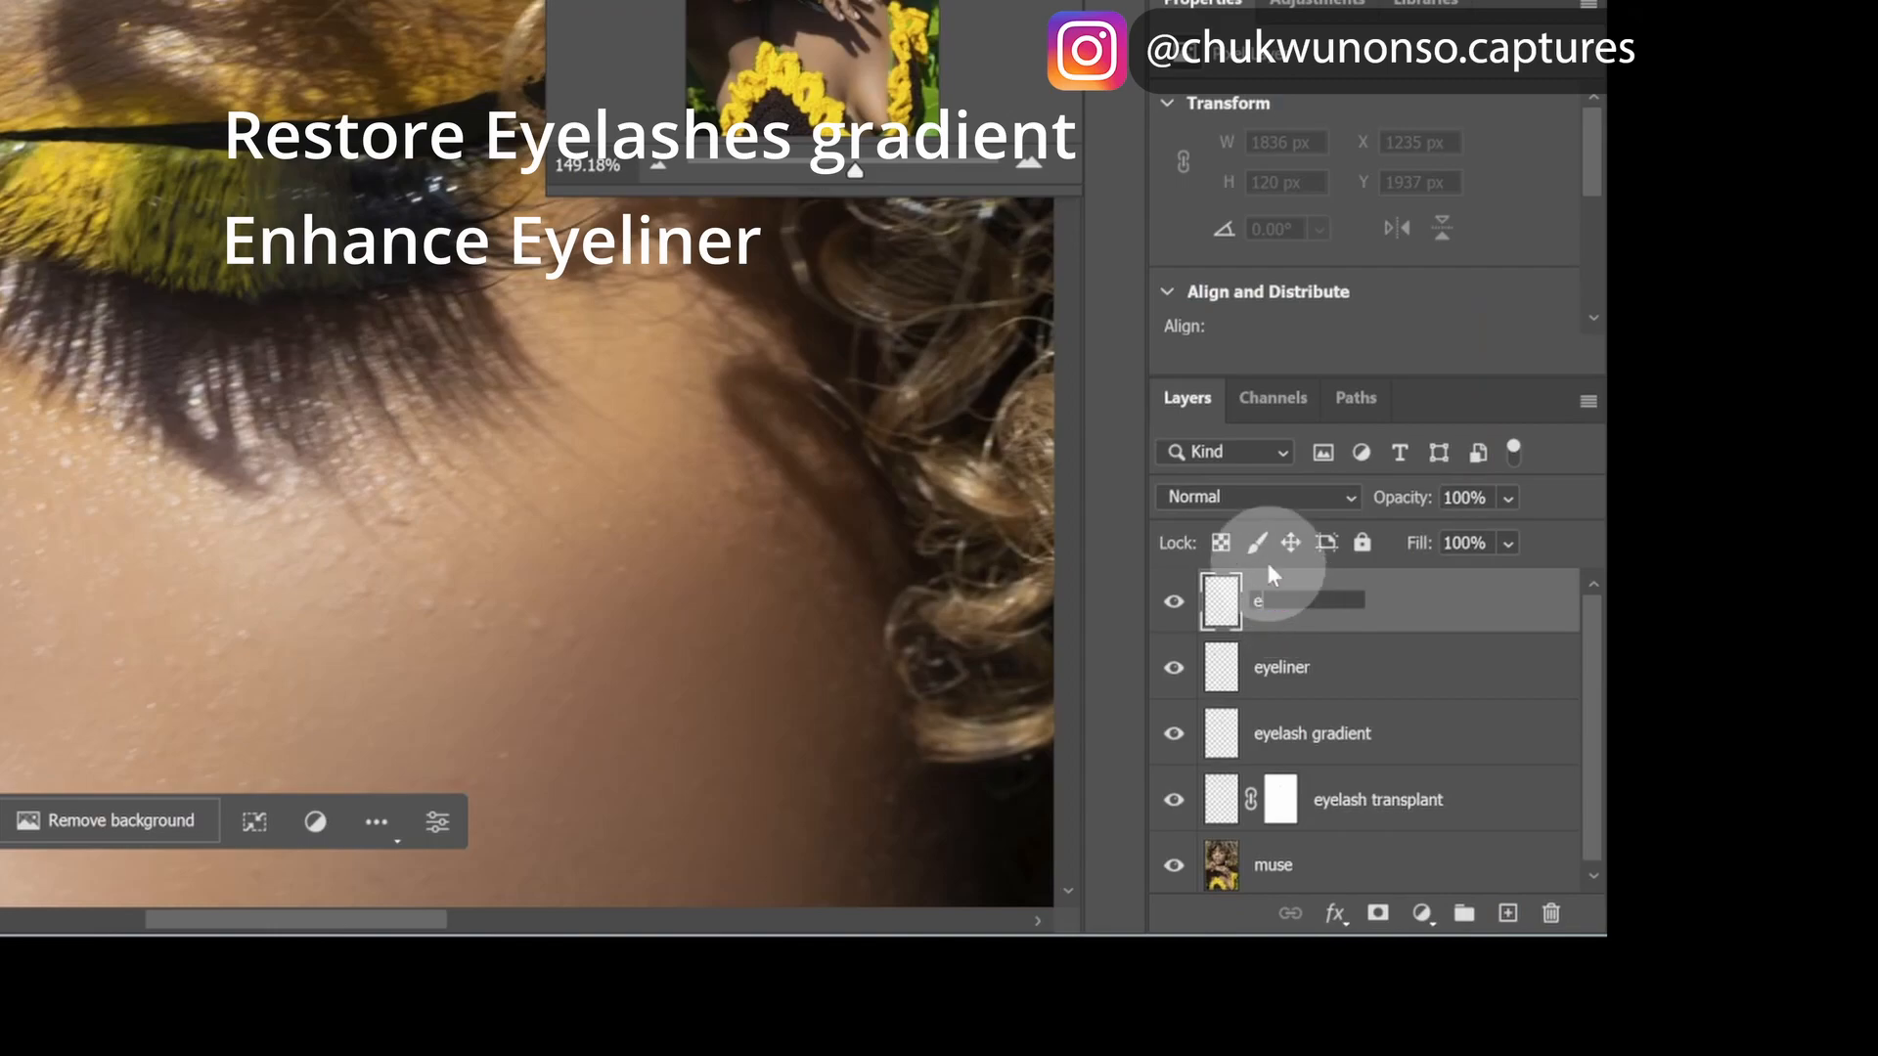
type("shadow")
key("Return")
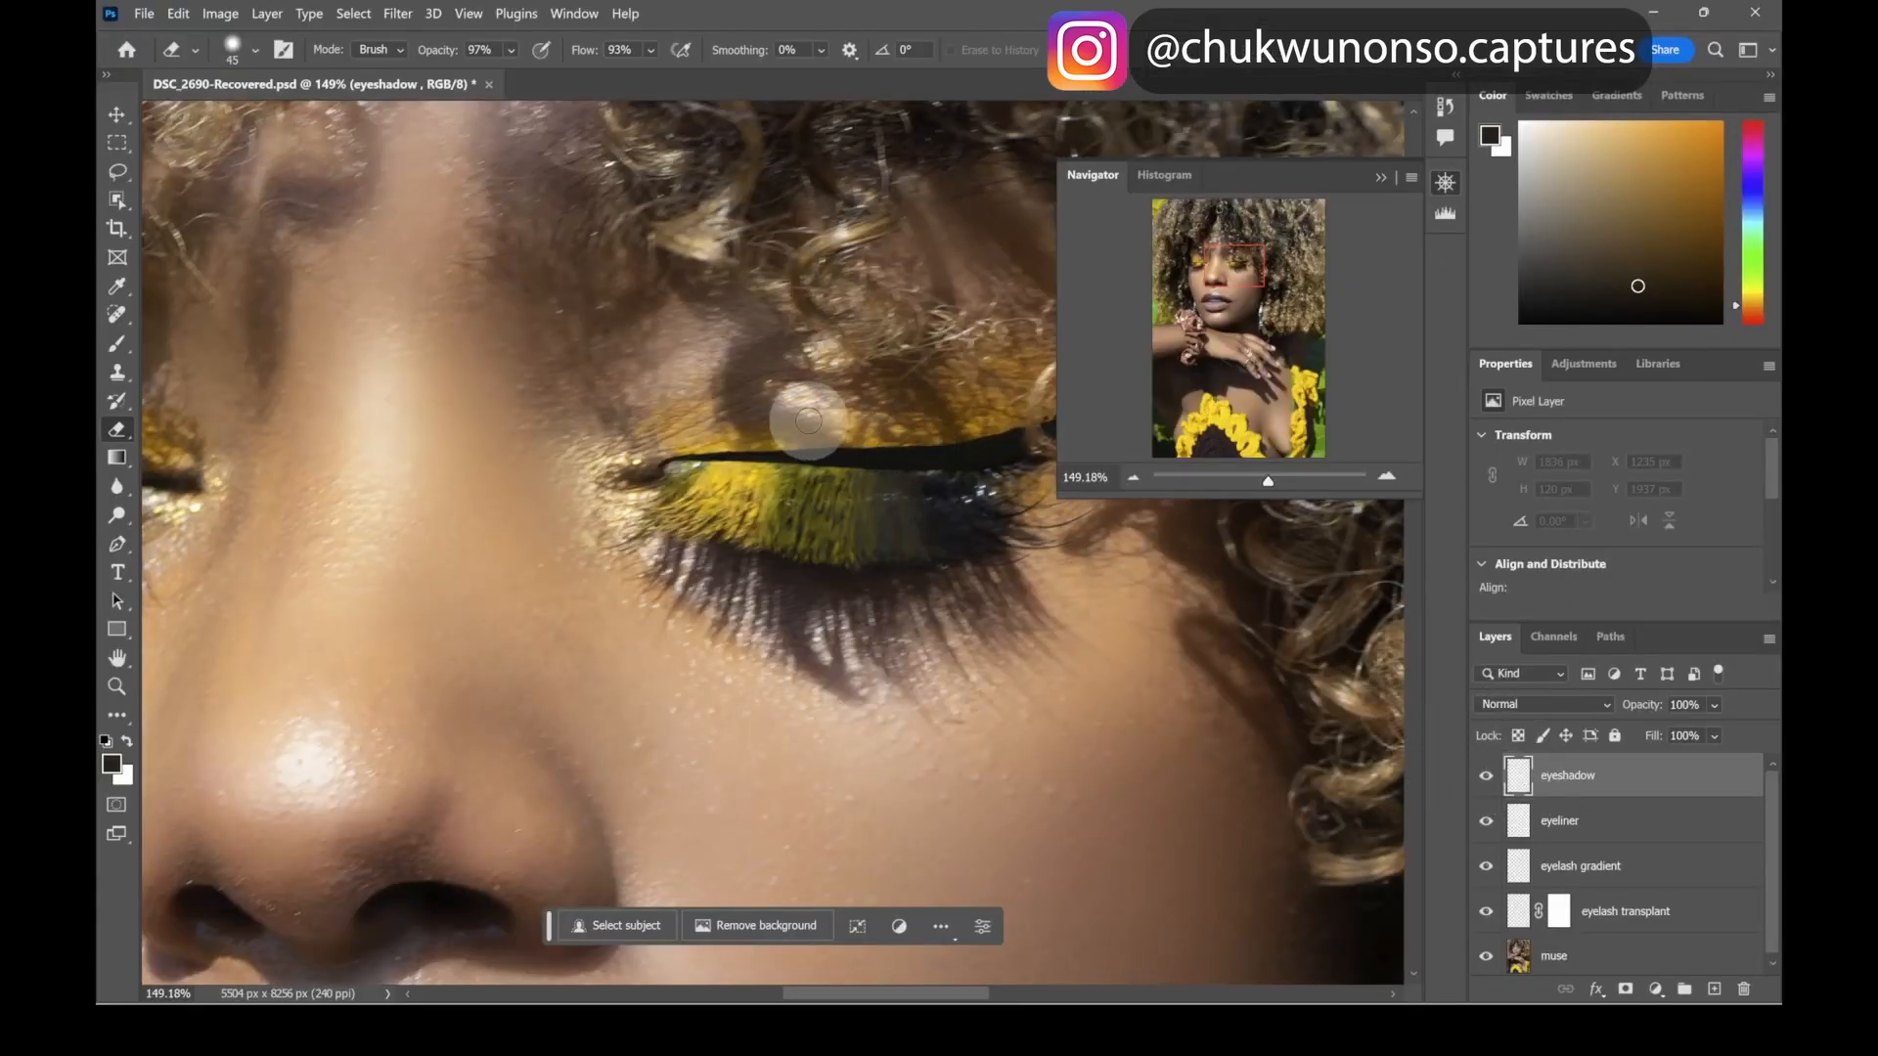
- Compare the eyeshadow on both eyelids, switch to the Brush tool and sample the golden yellow above the retouched eye's inner liner
left_click_drag(1225, 280, 1228, 276)
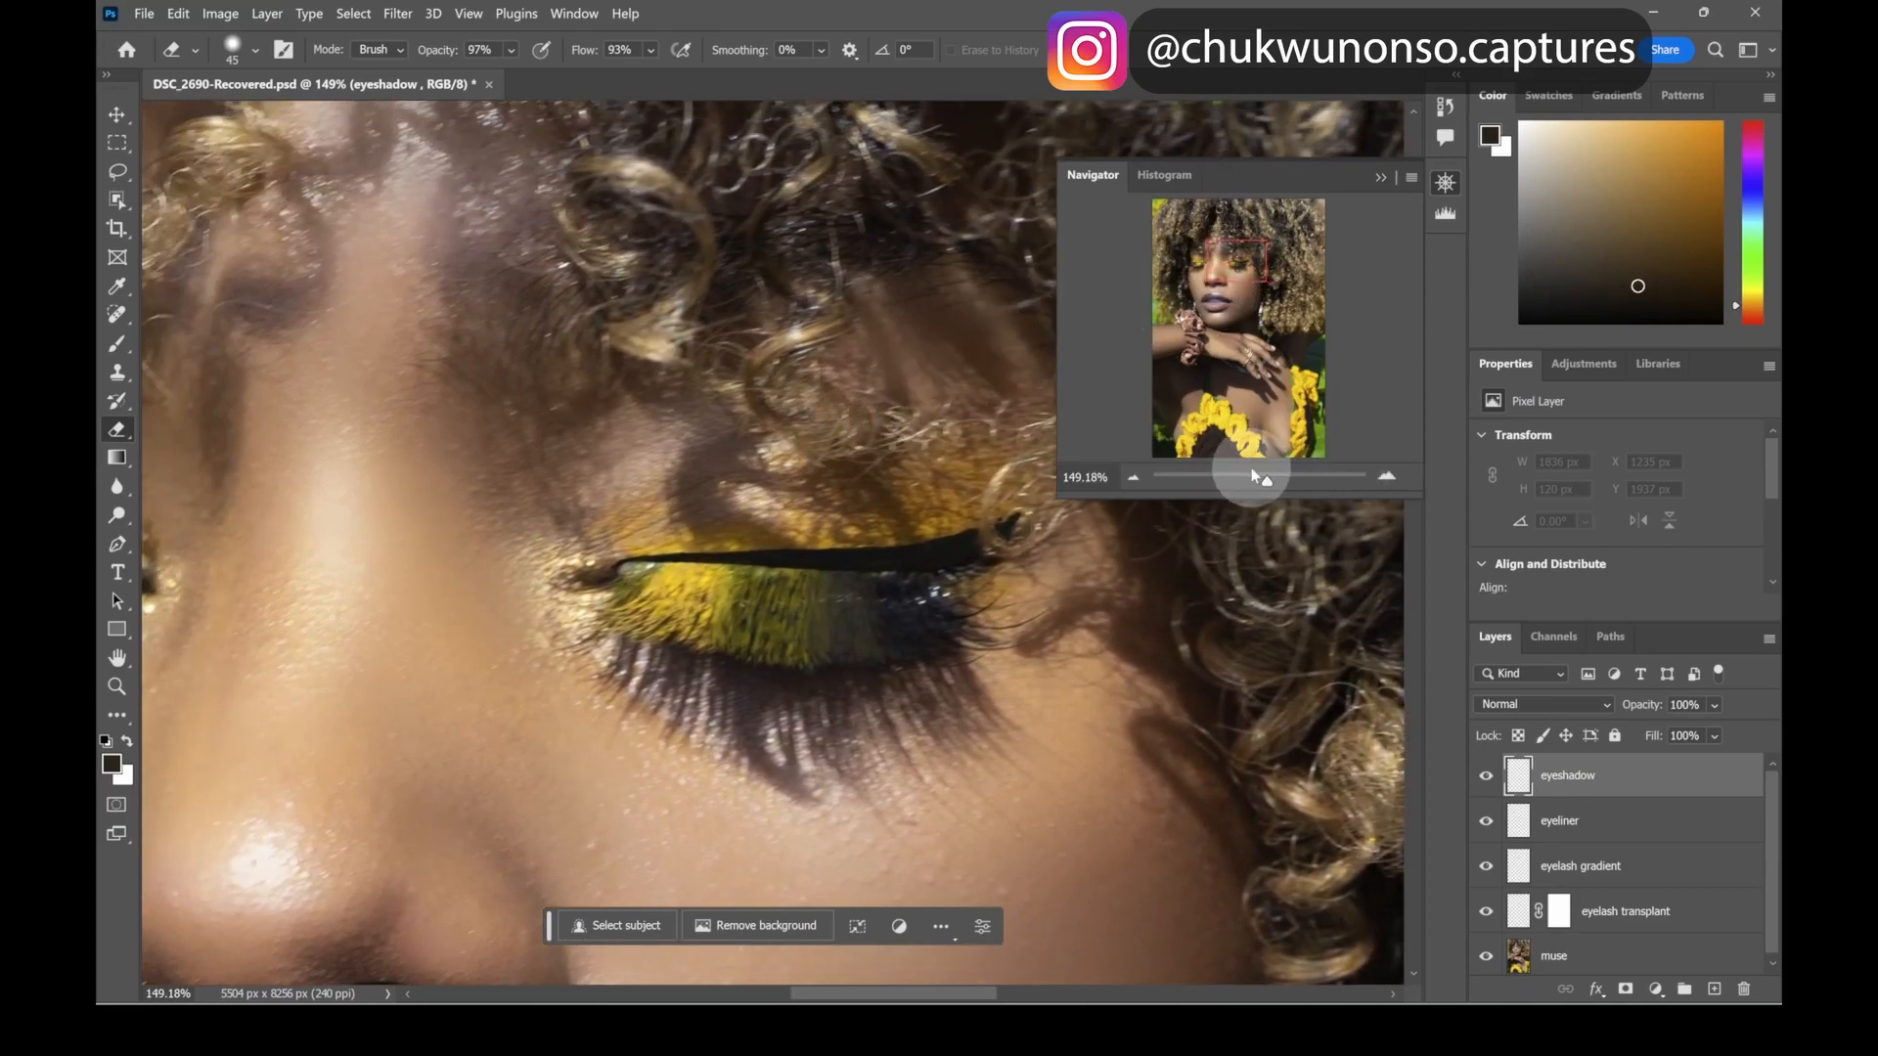
left_click_drag(1266, 484, 1280, 482)
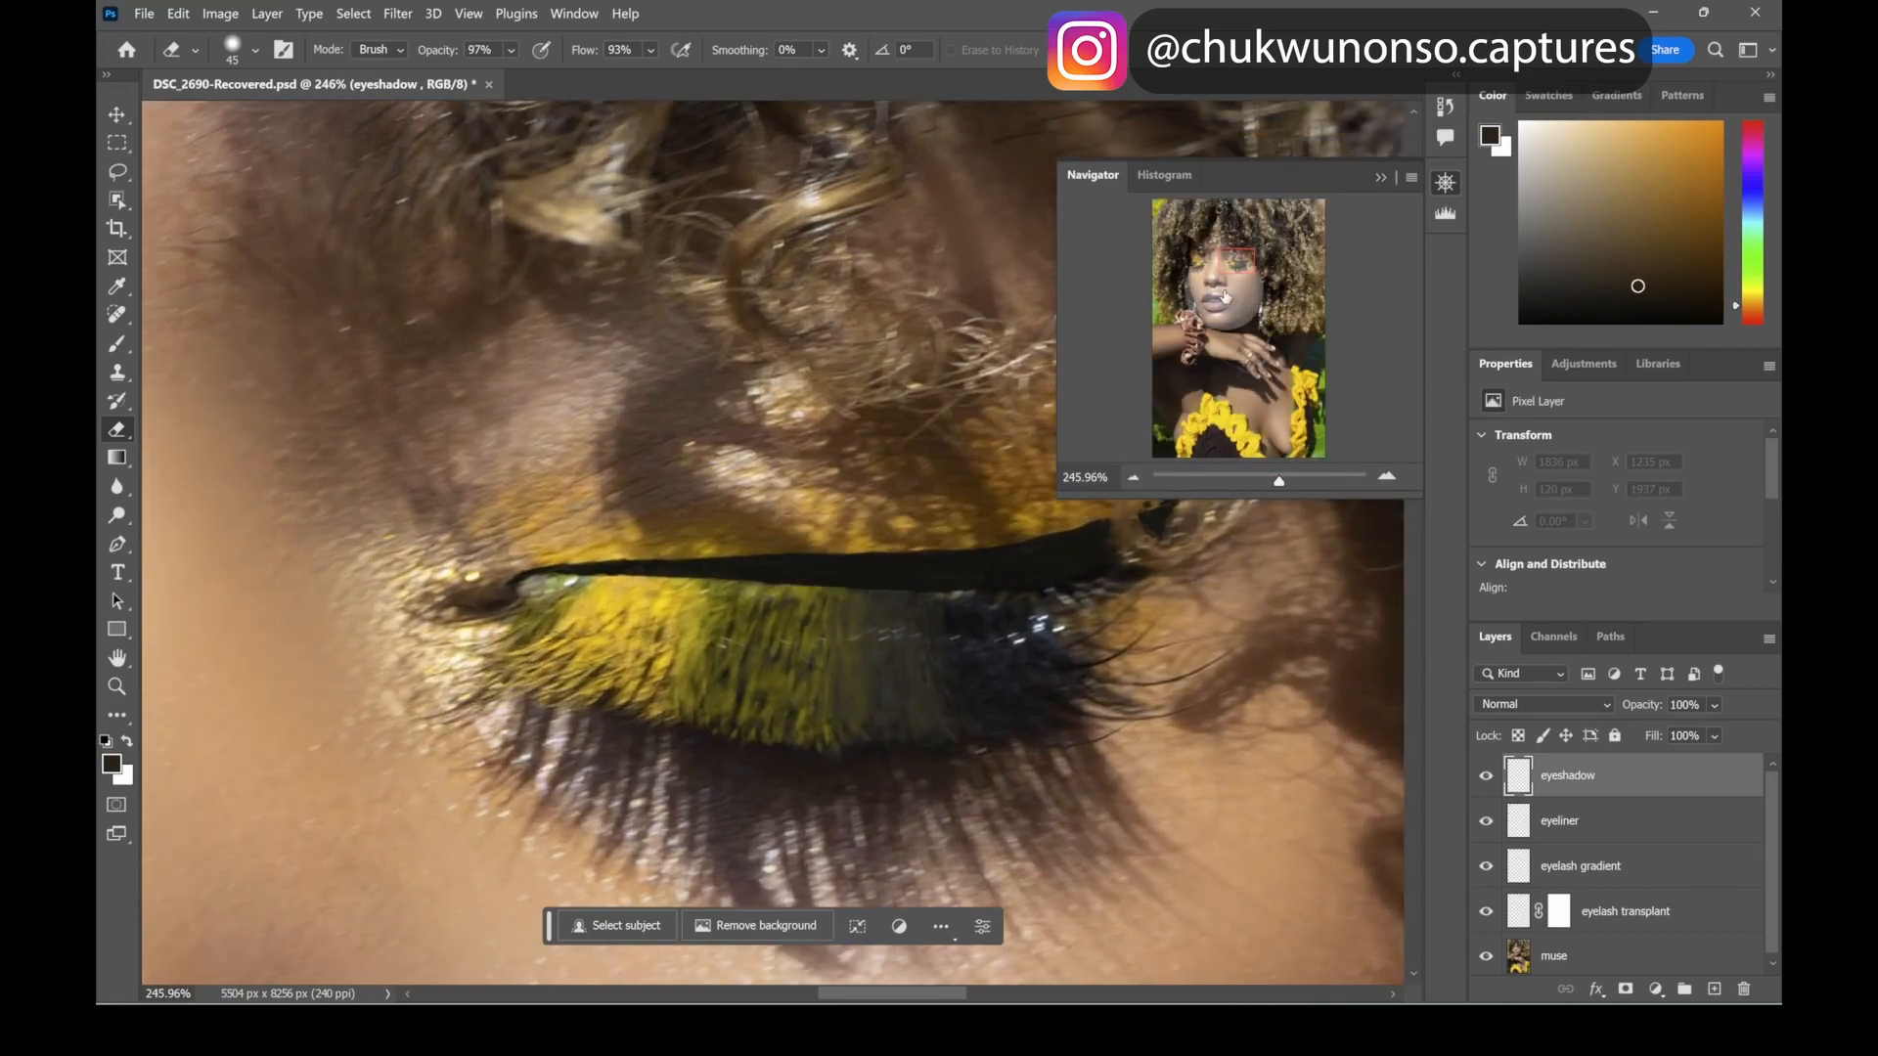
key("space")
left_click_drag(869, 494, 763, 537)
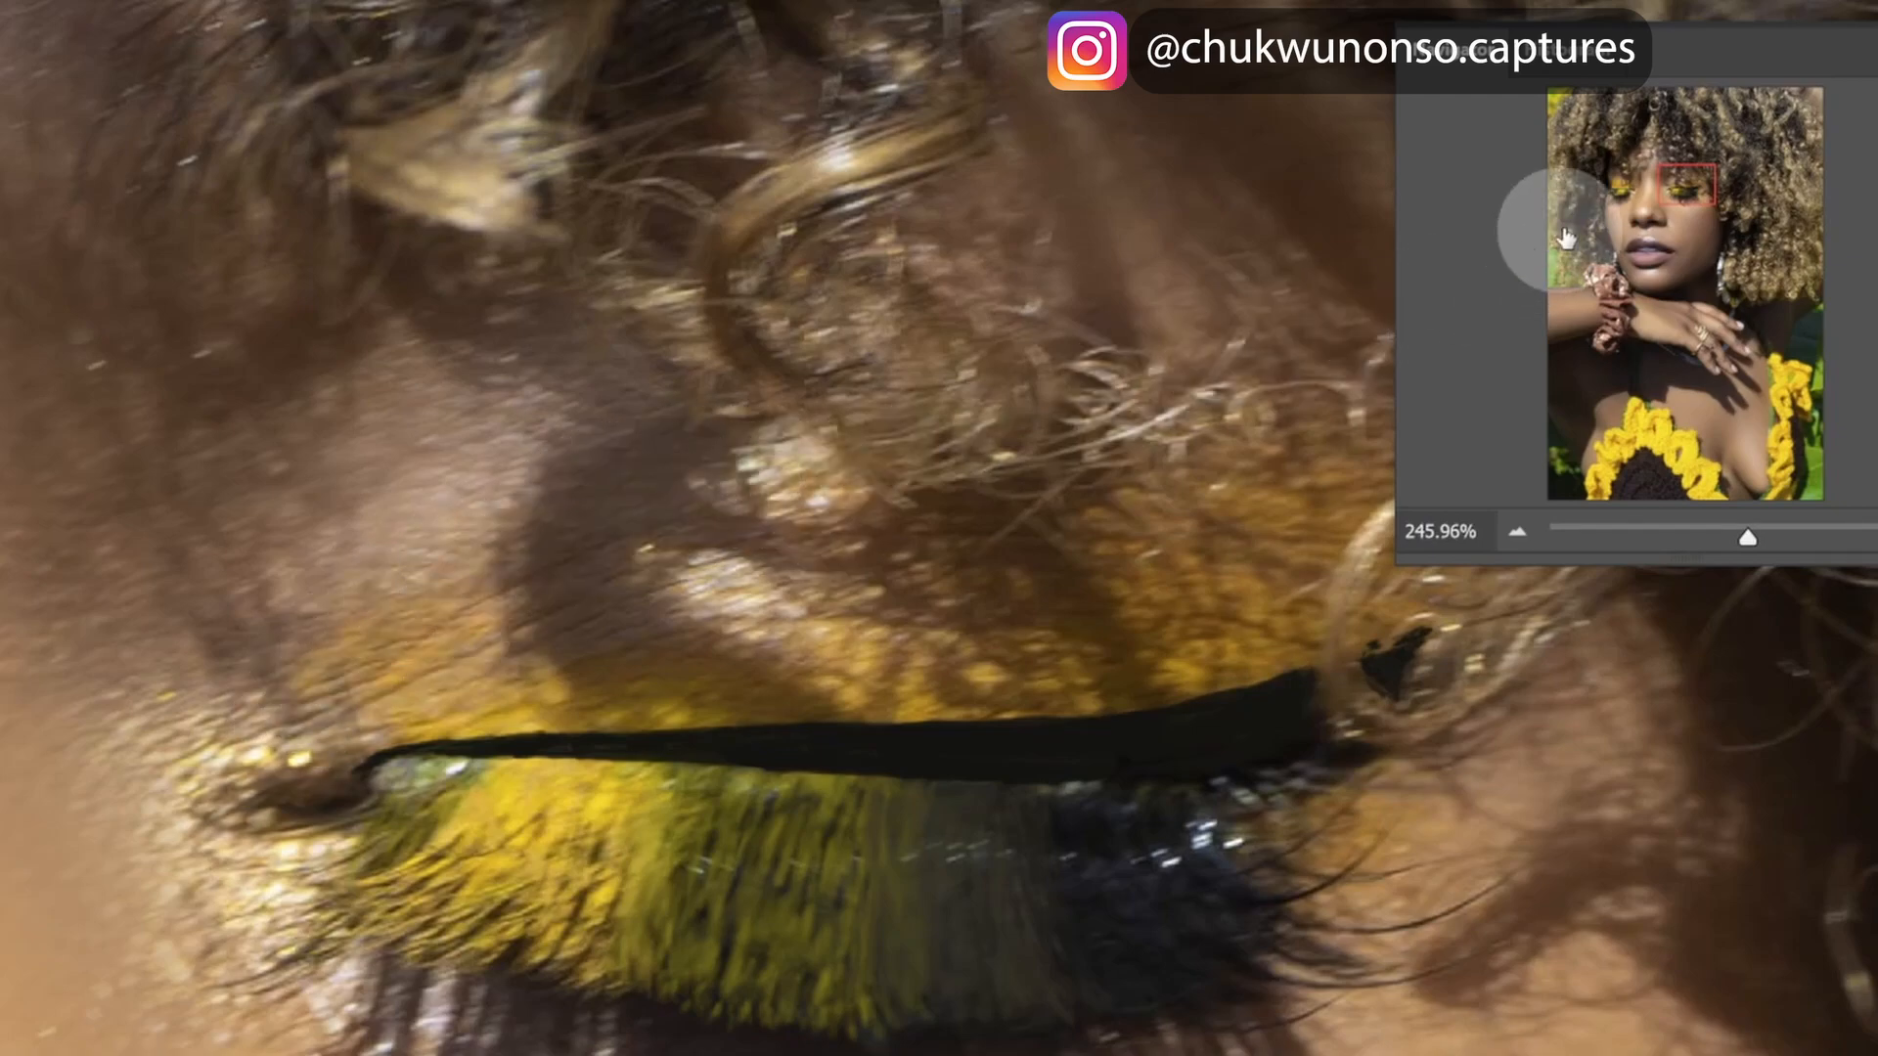
left_click_drag(1686, 187, 1624, 182)
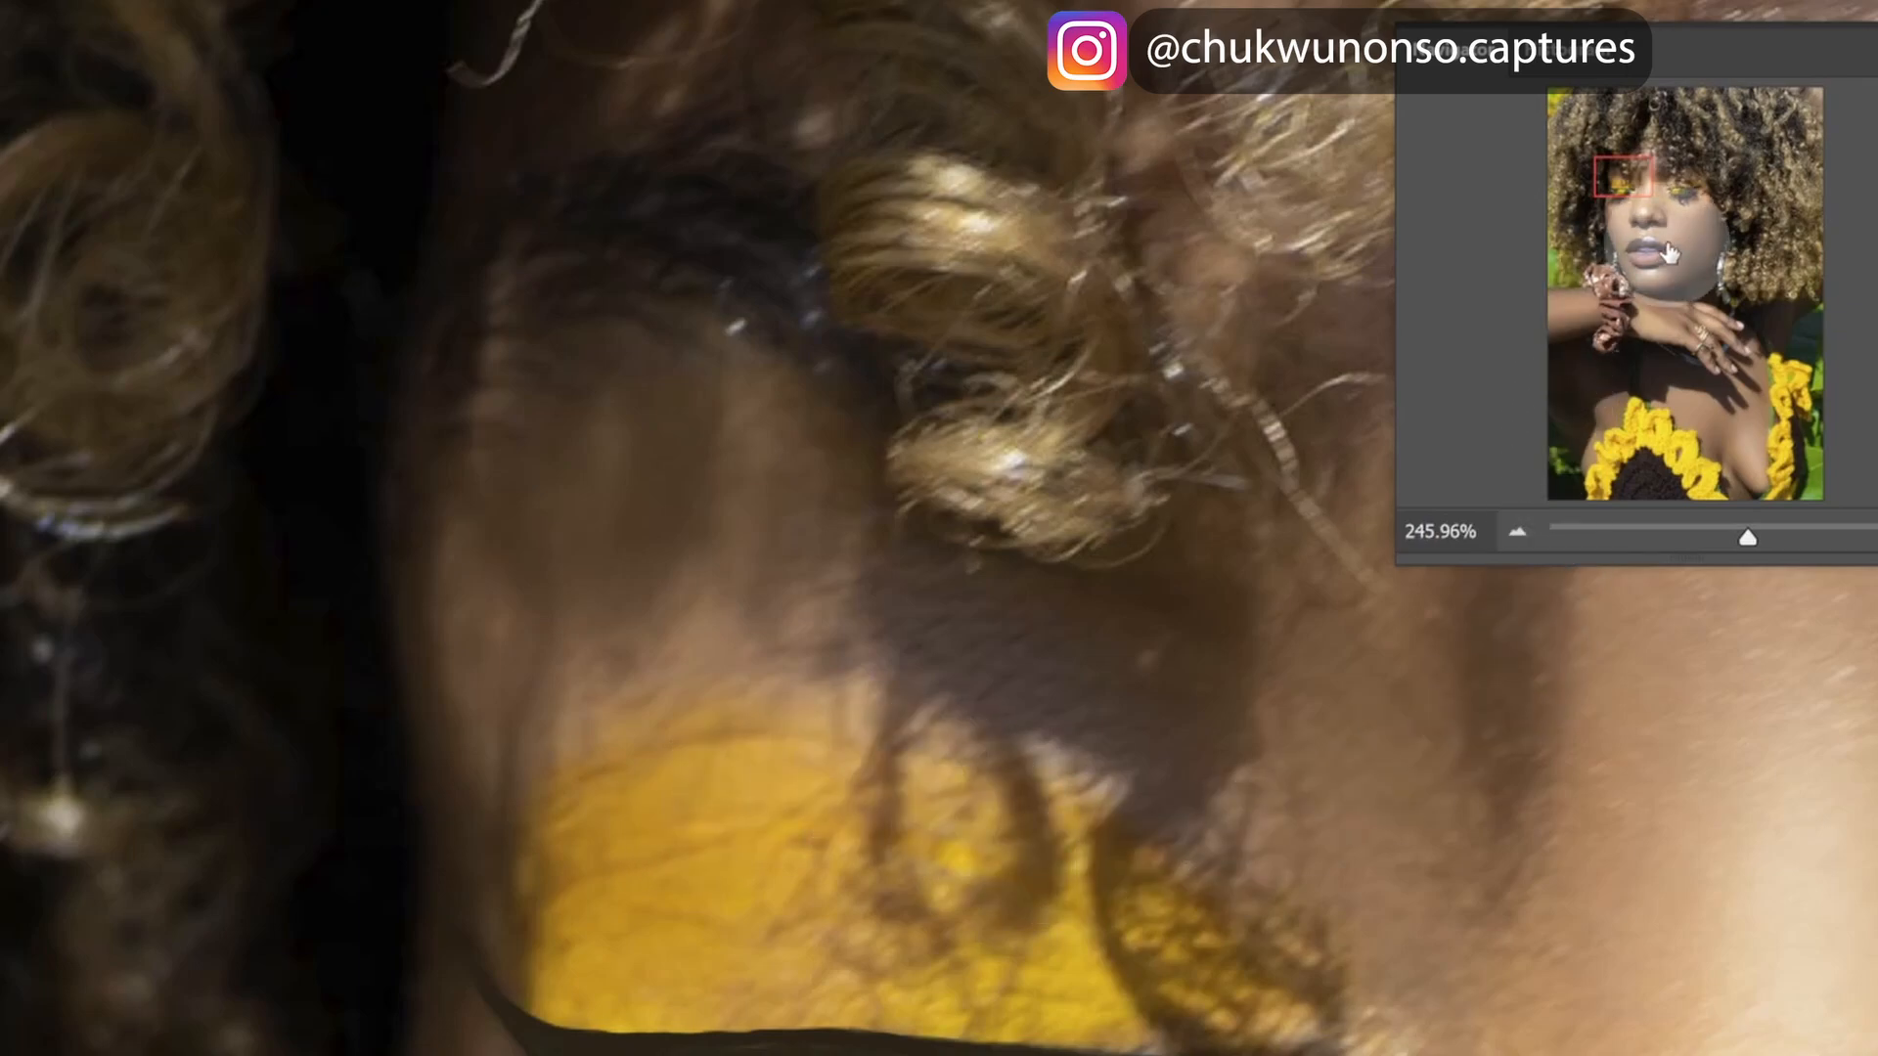
left_click_drag(1620, 188, 1683, 200)
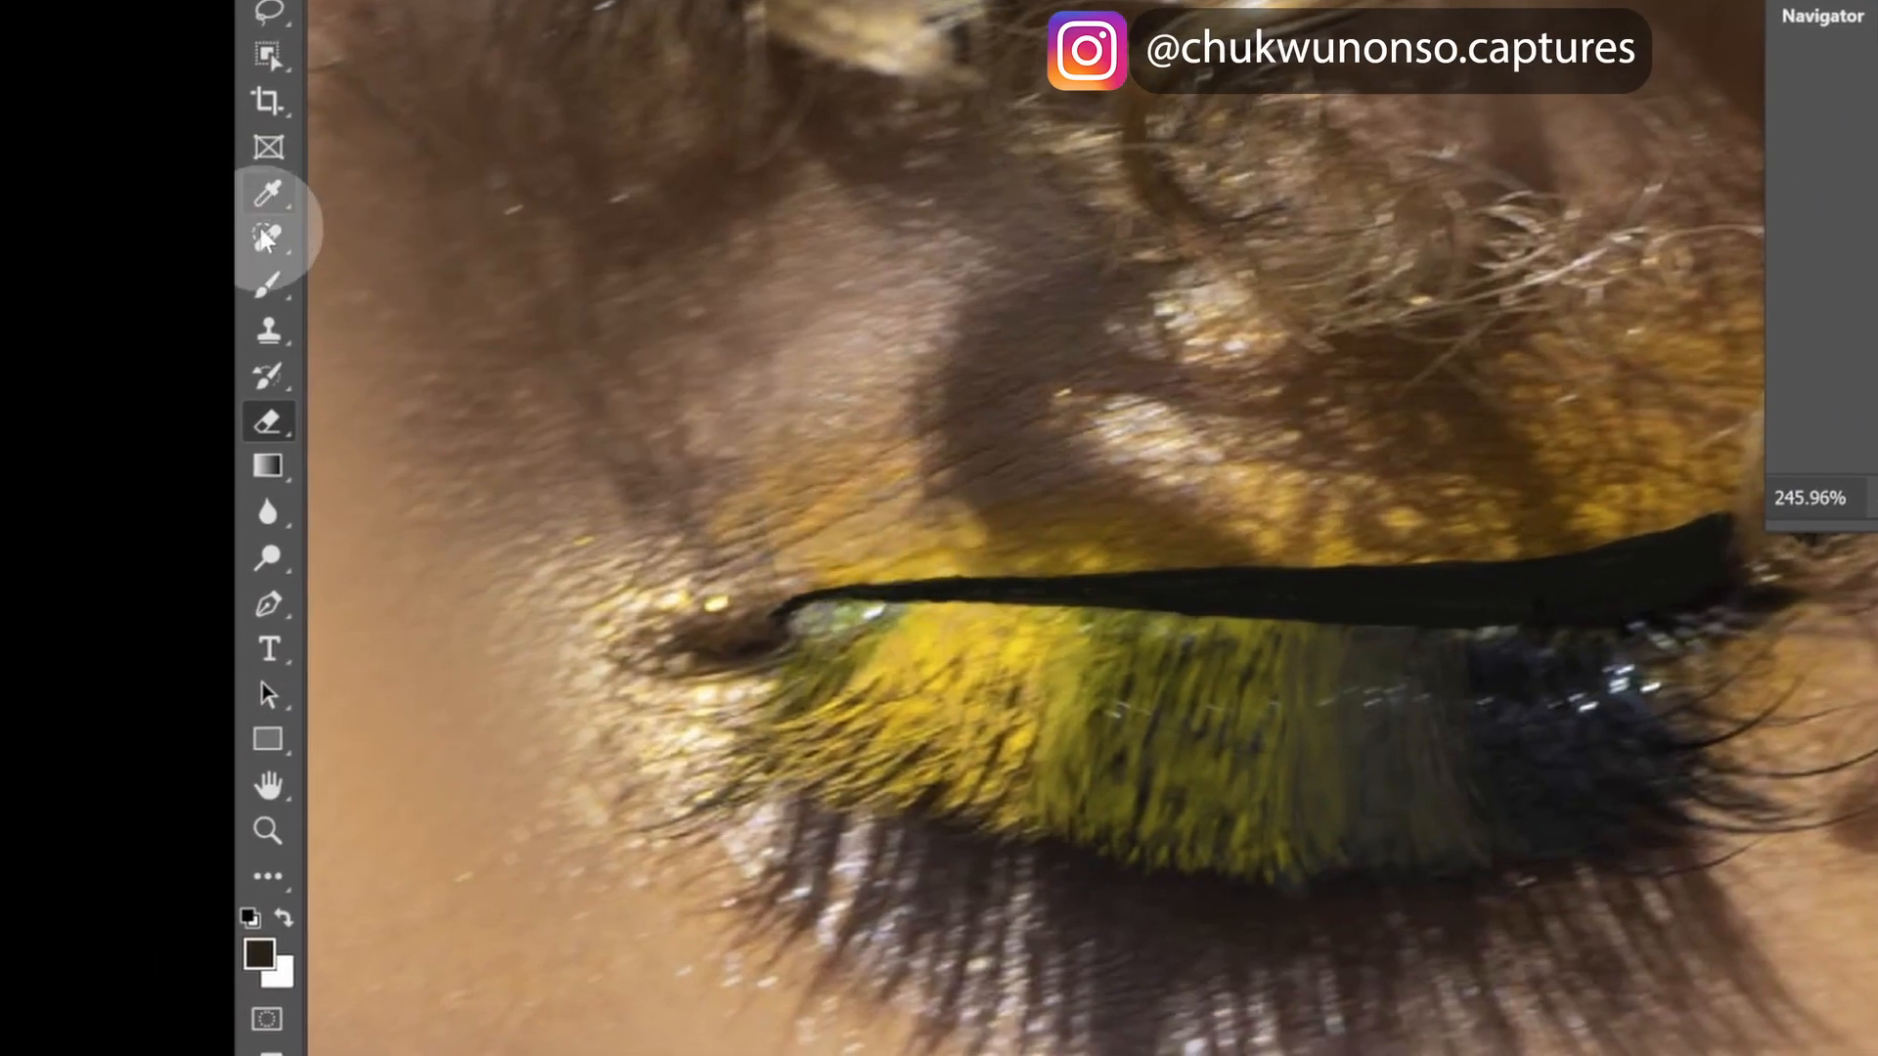
left_click(264, 288)
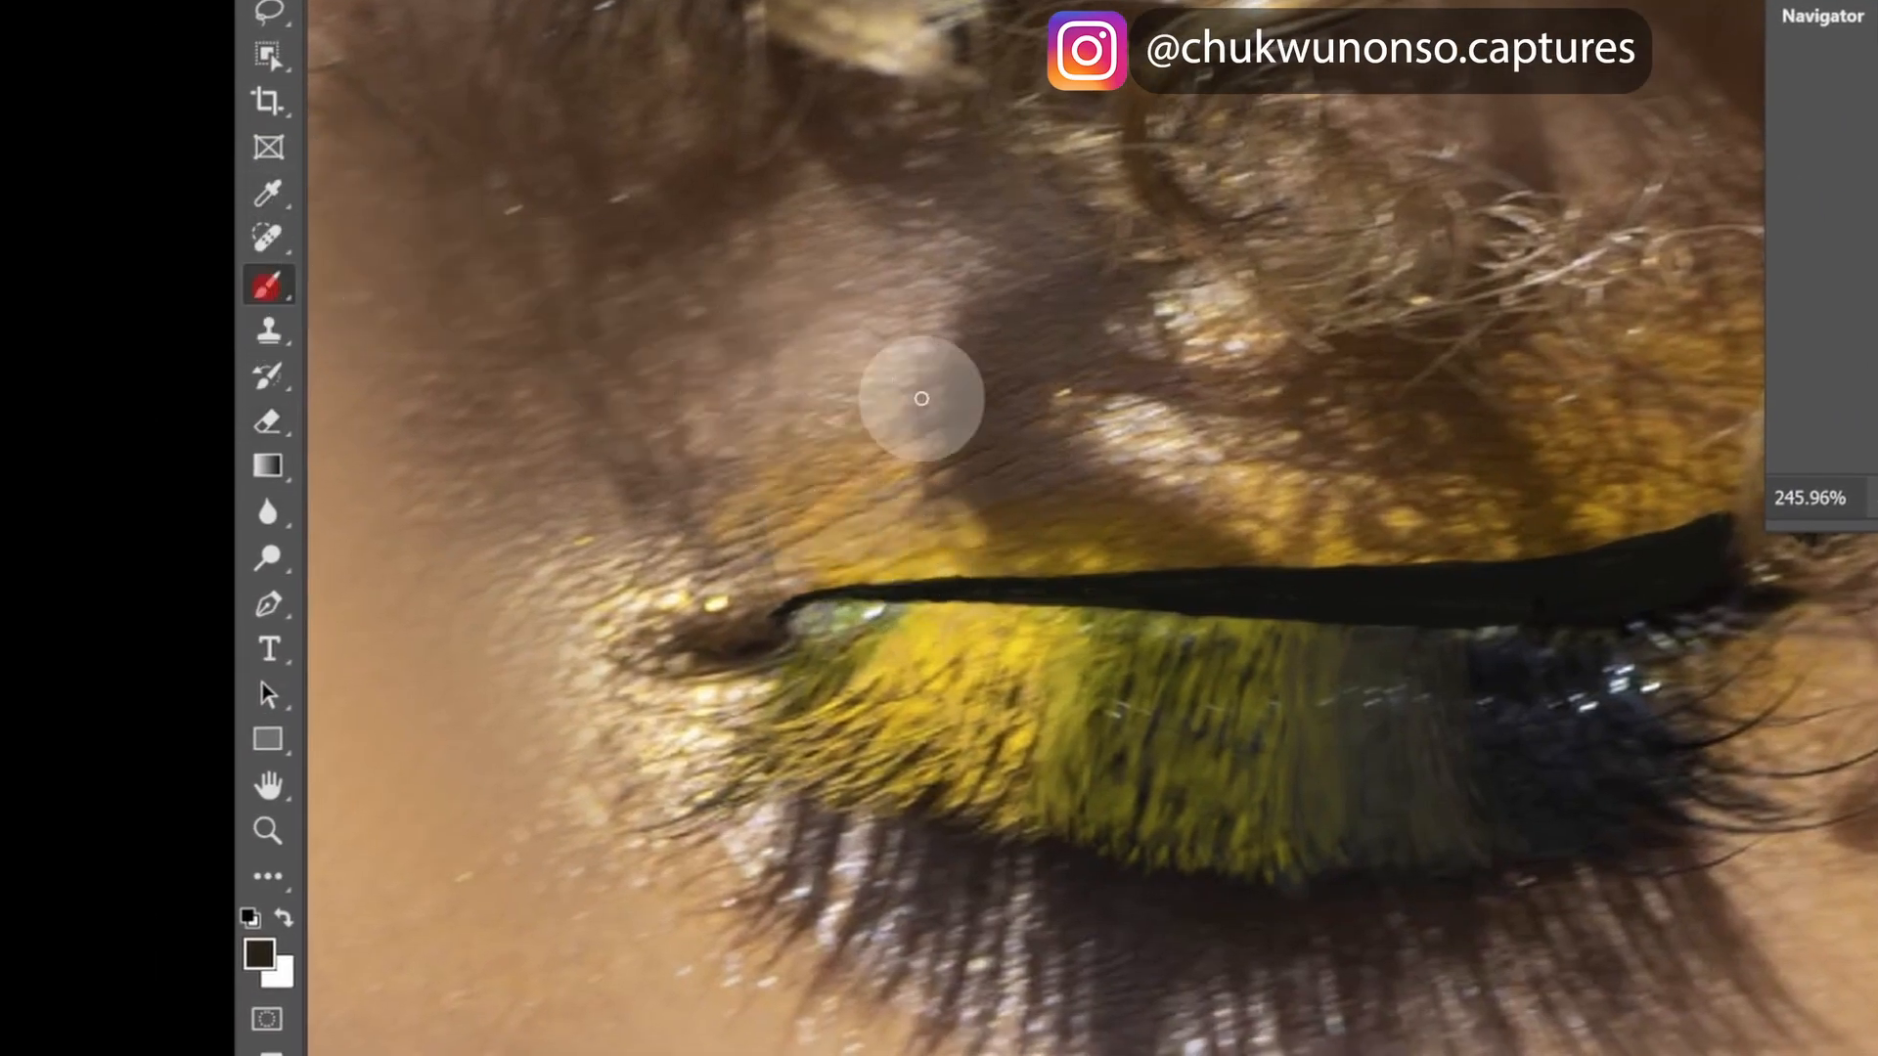
left_click(923, 564, "alt")
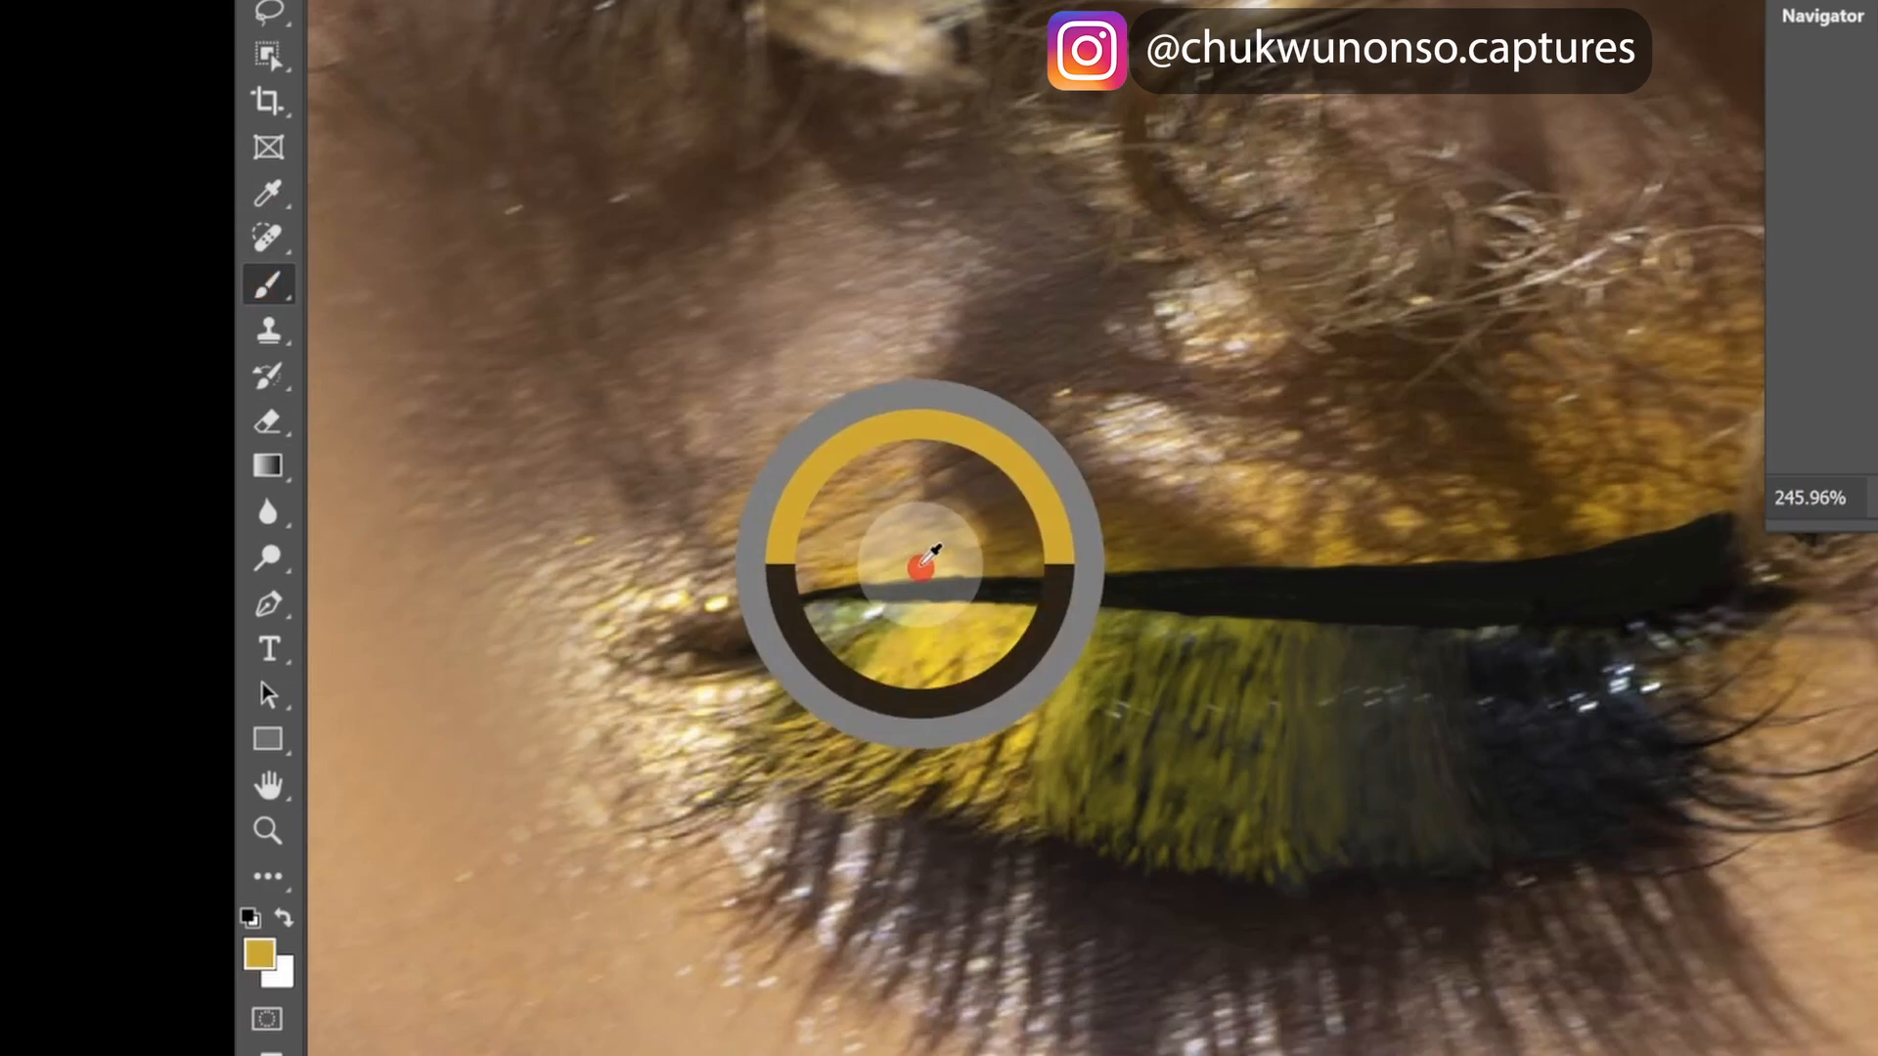
left_click(923, 562, "alt")
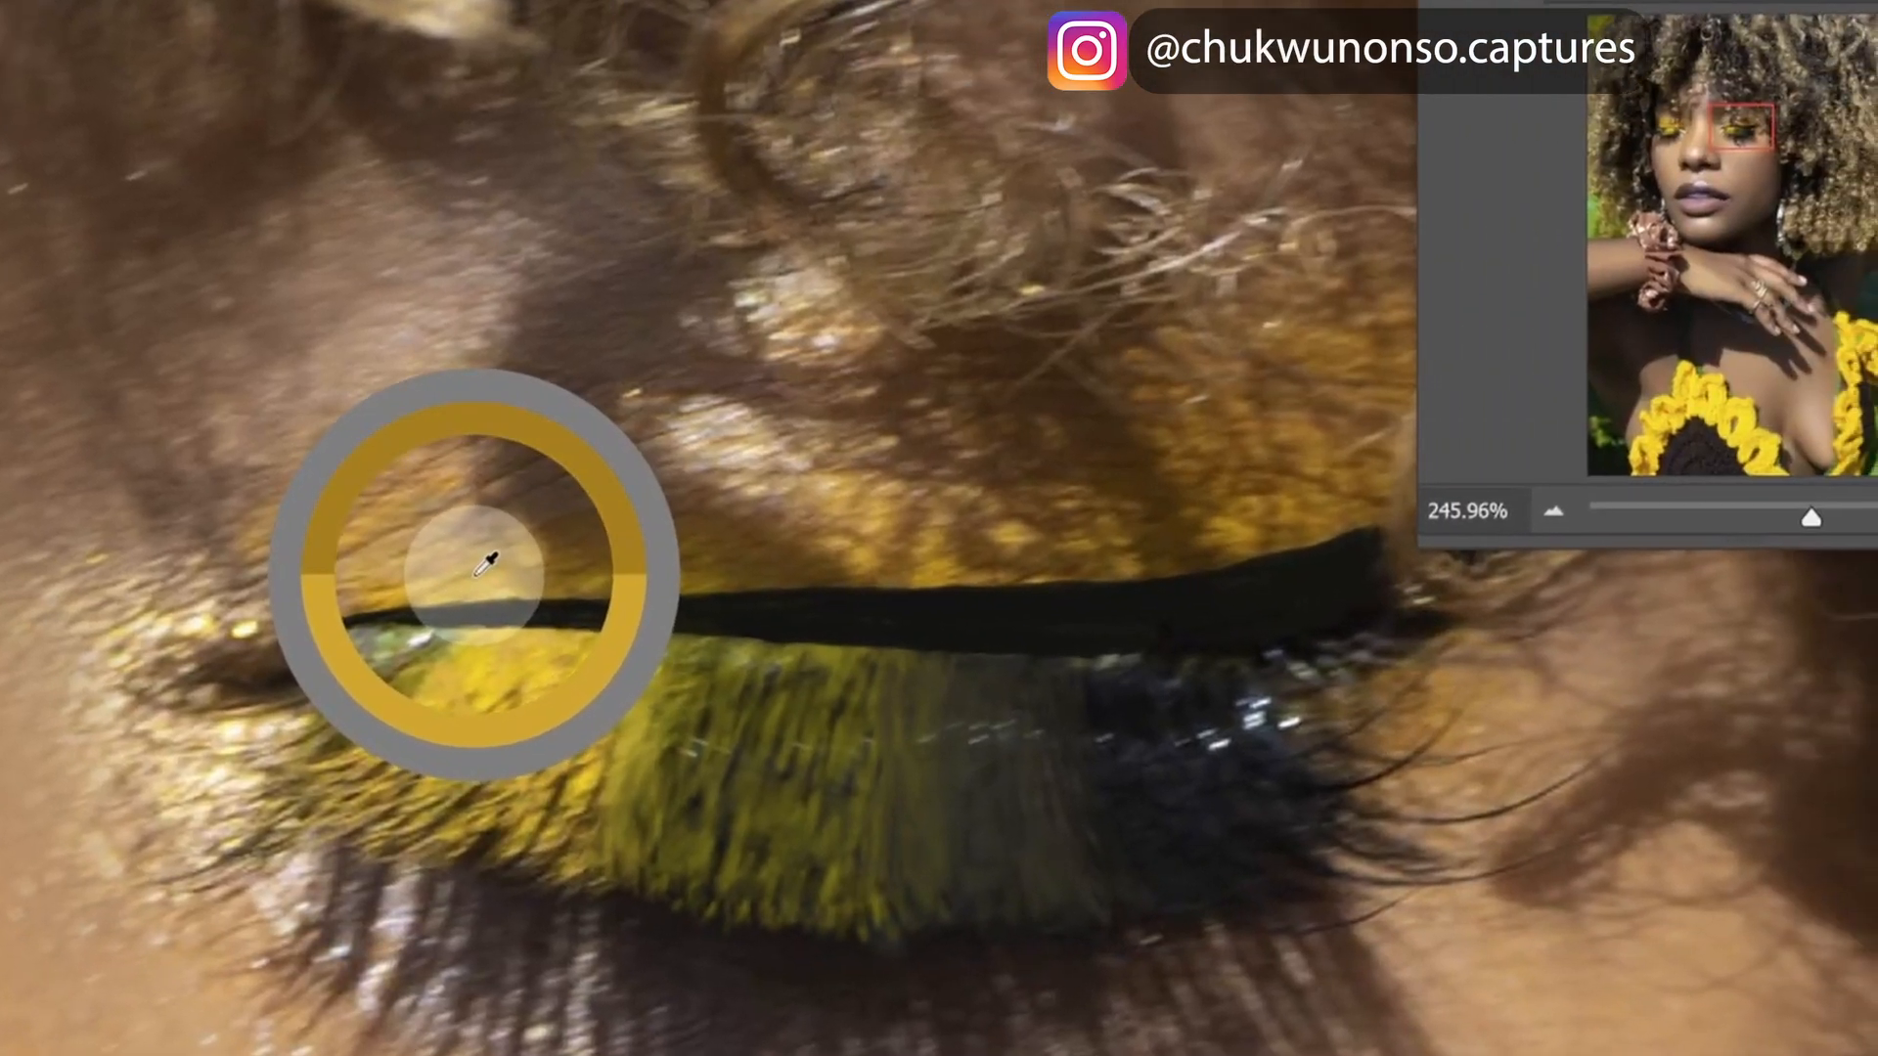
left_click_drag(487, 564, 485, 573)
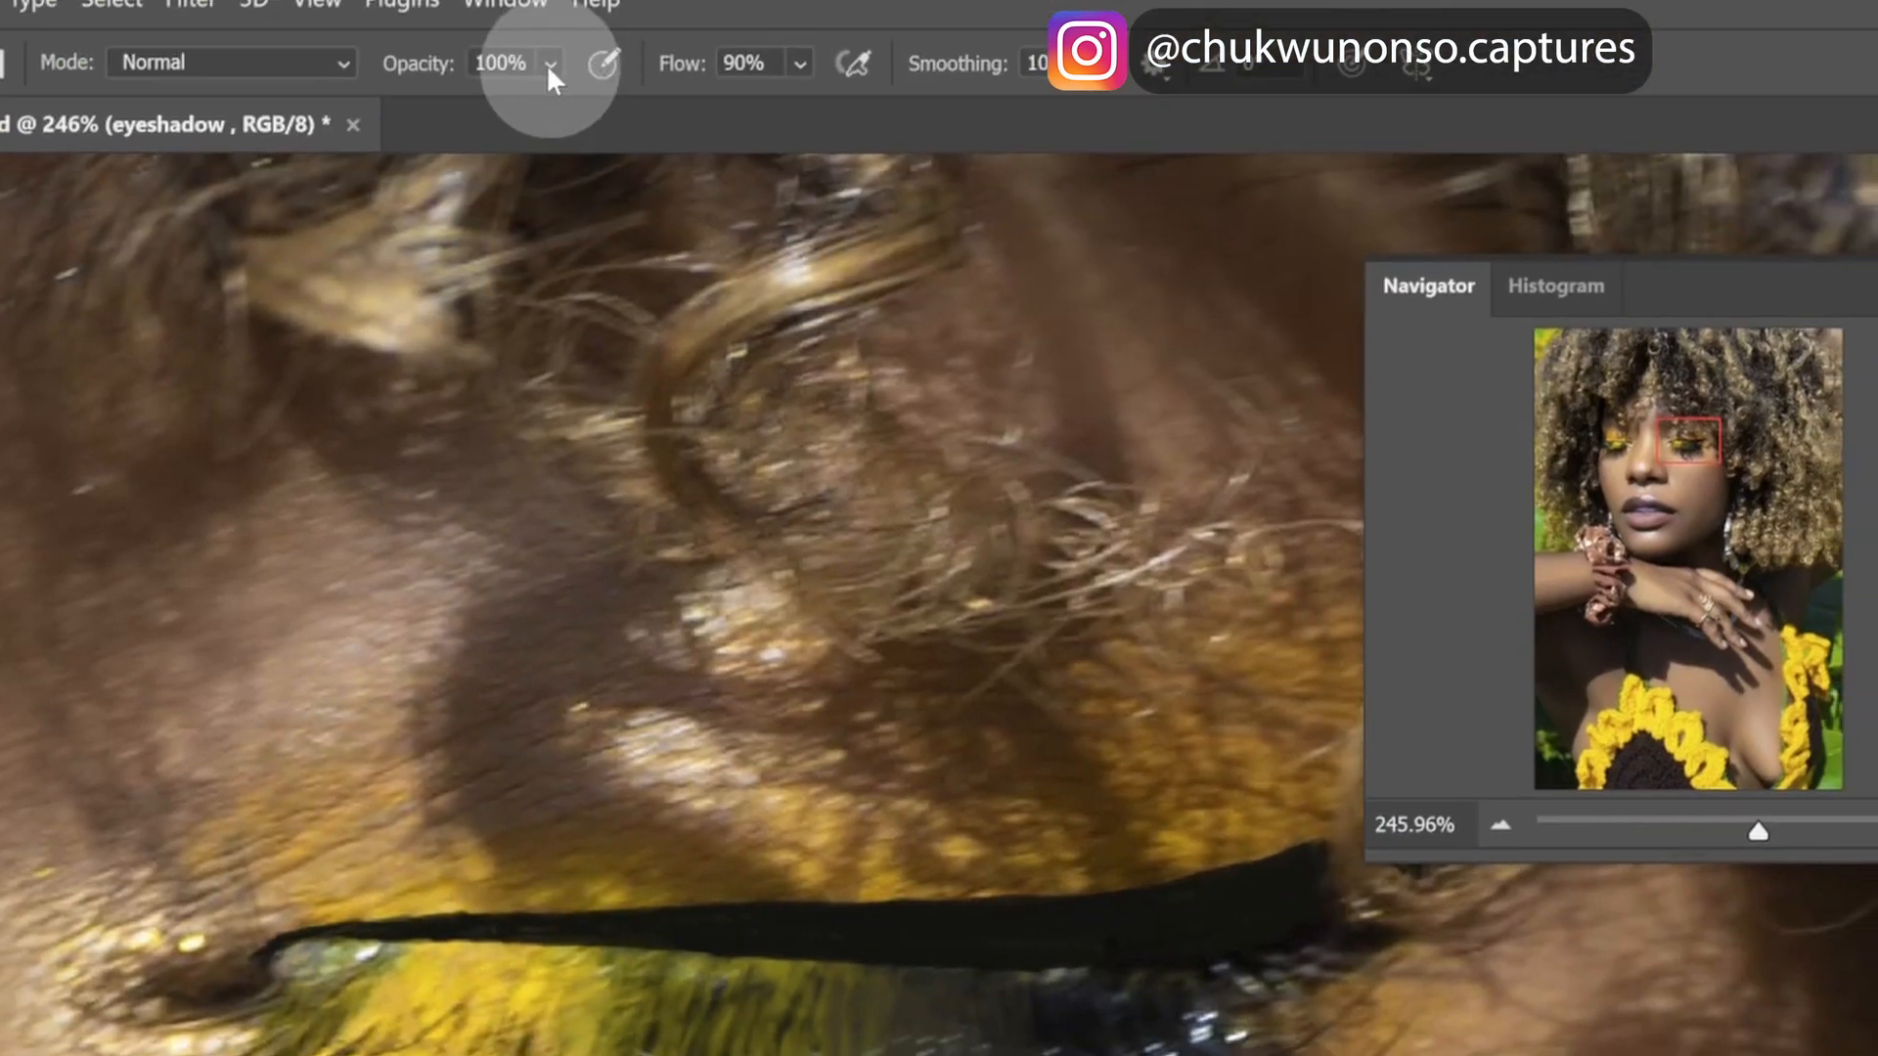
- Set the brush's opacity to 45% and its flow to 54%
left_click(549, 65)
left_click_drag(588, 102, 565, 110)
left_click(801, 65)
left_click_drag(918, 104, 845, 116)
left_click(544, 65)
left_click_drag(600, 99, 616, 118)
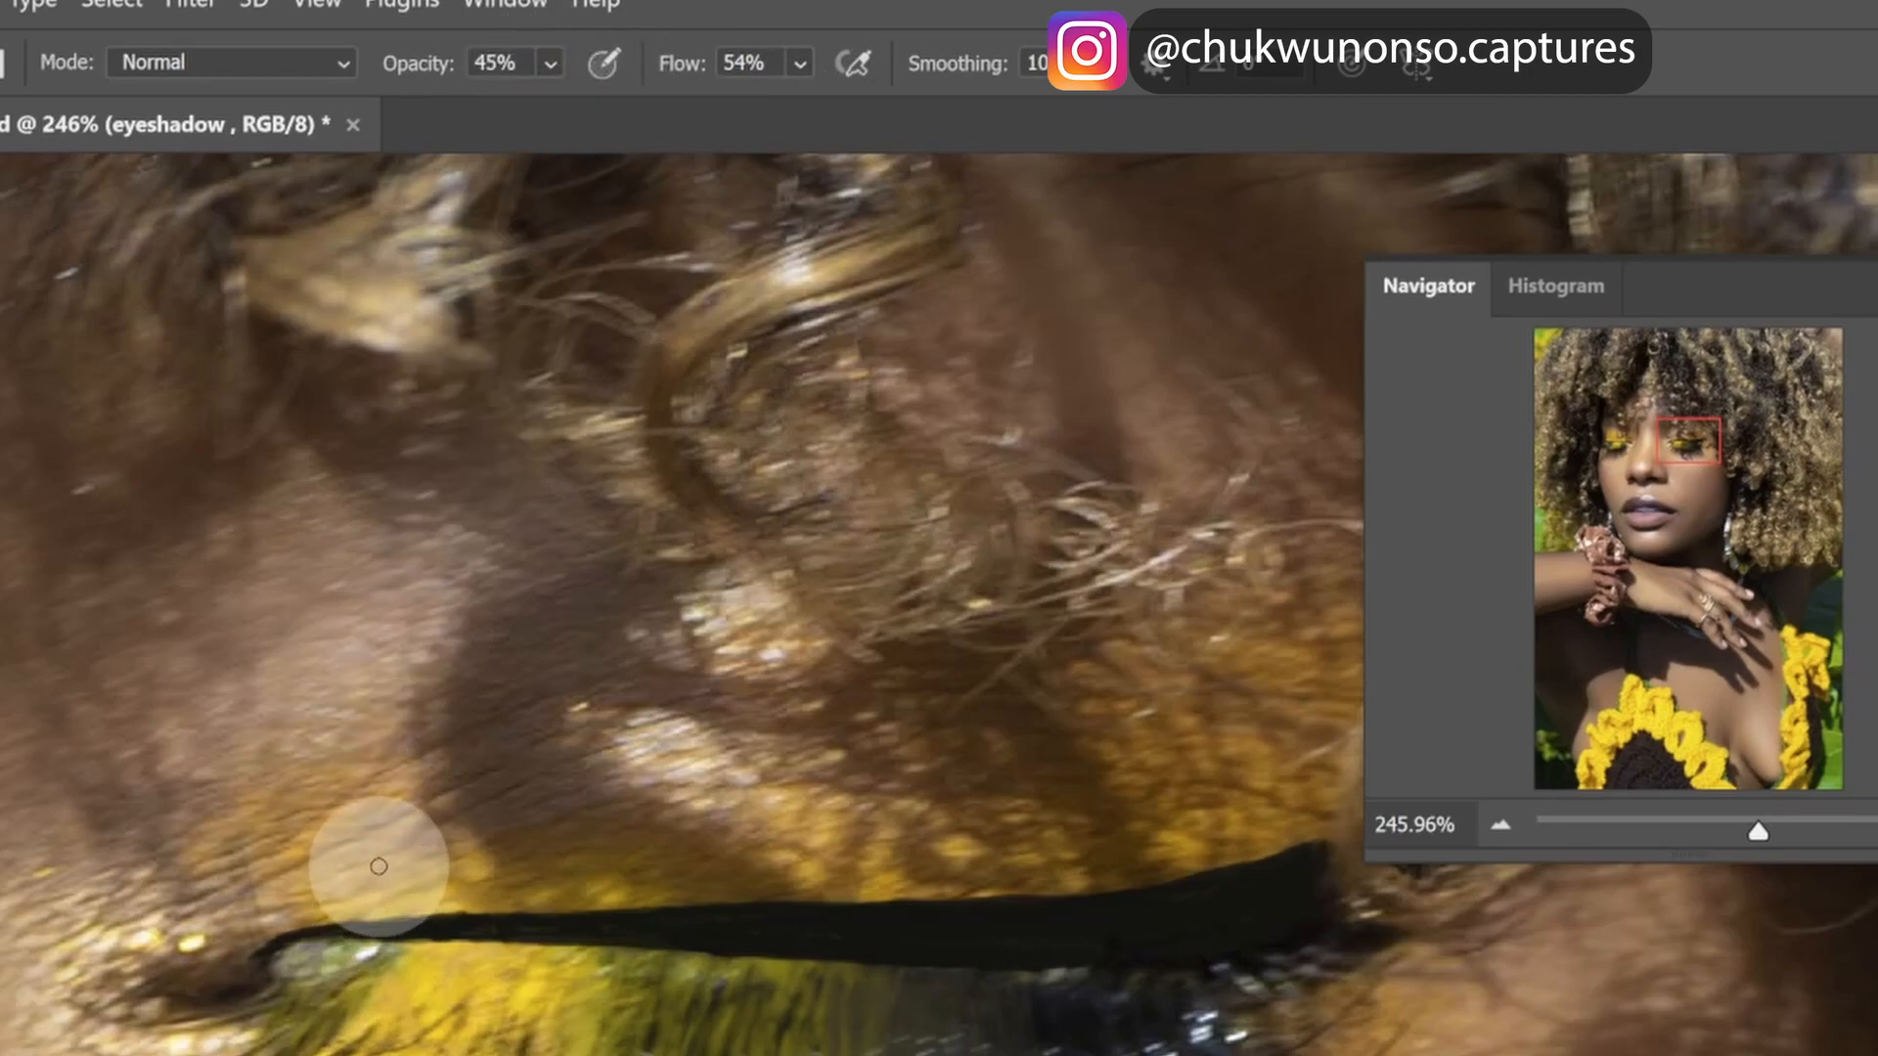
- Enlarge the brush slightly and set its opacity to 23% and its flow to 19%
key("bracketright")
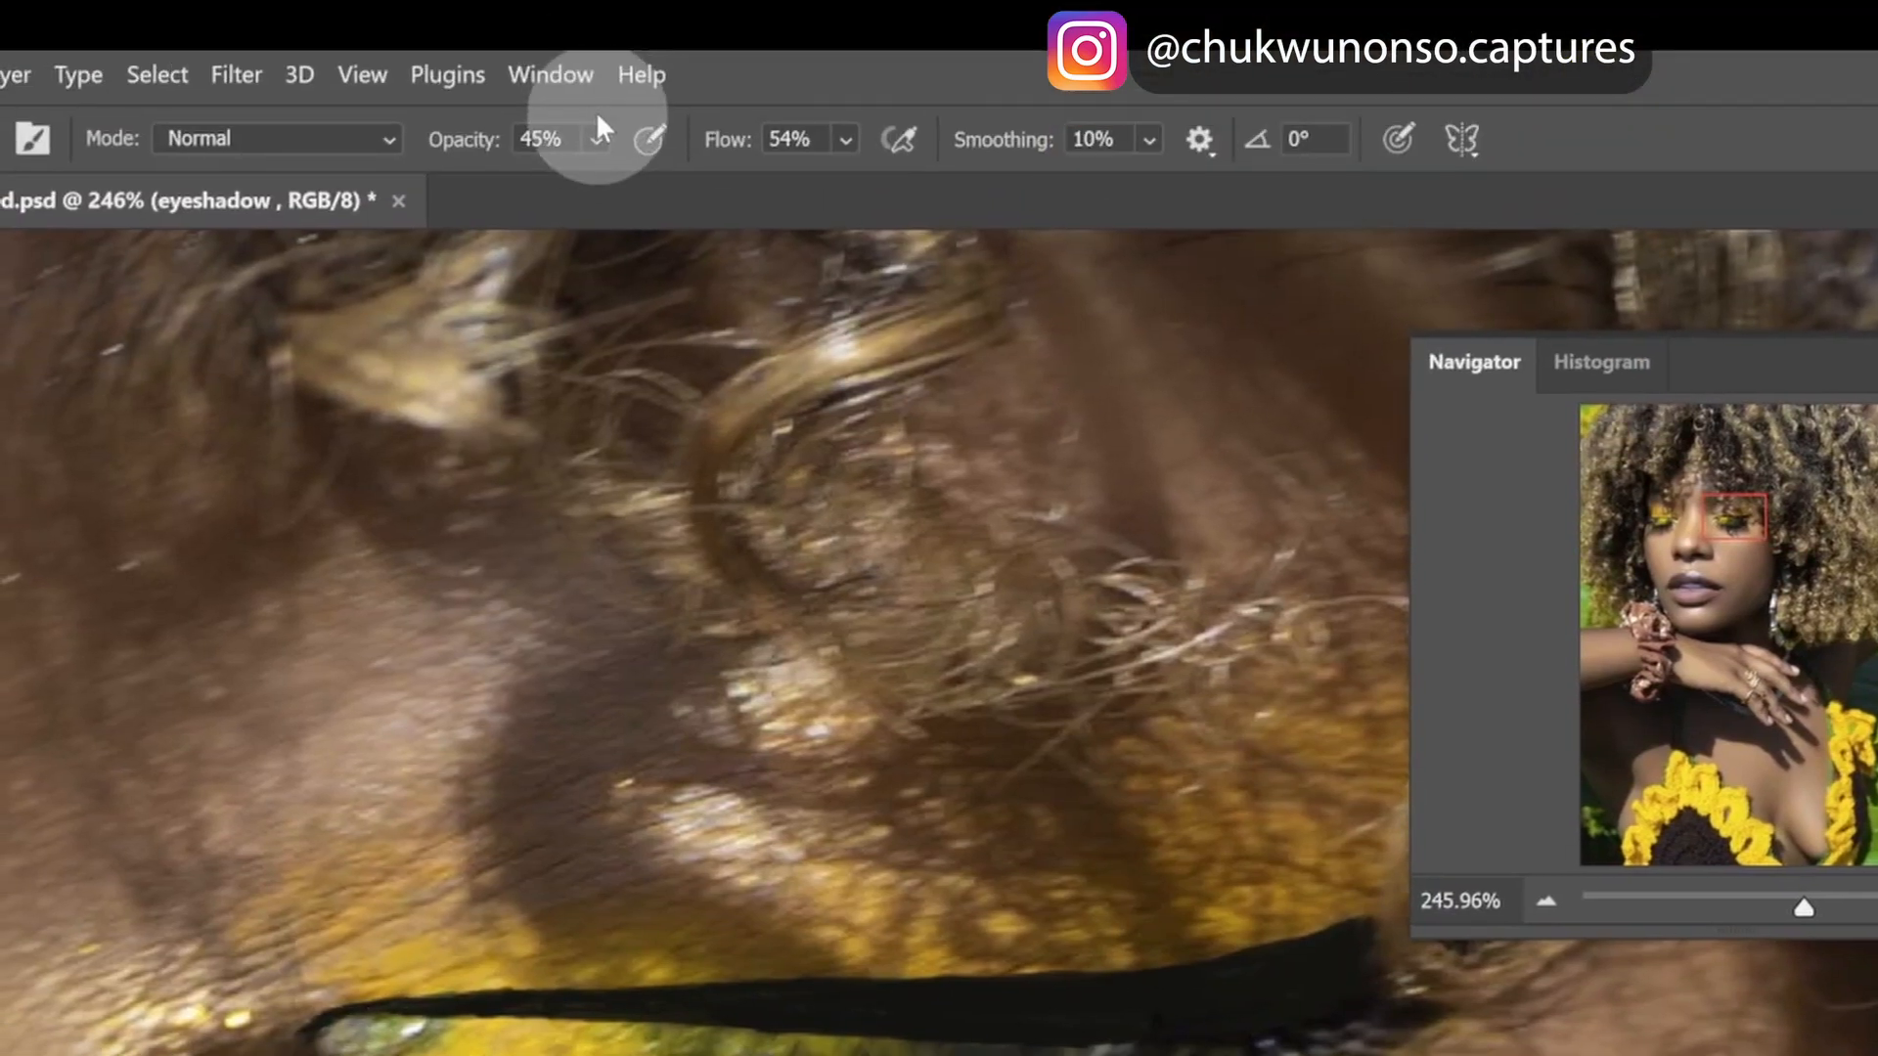
left_click(596, 137)
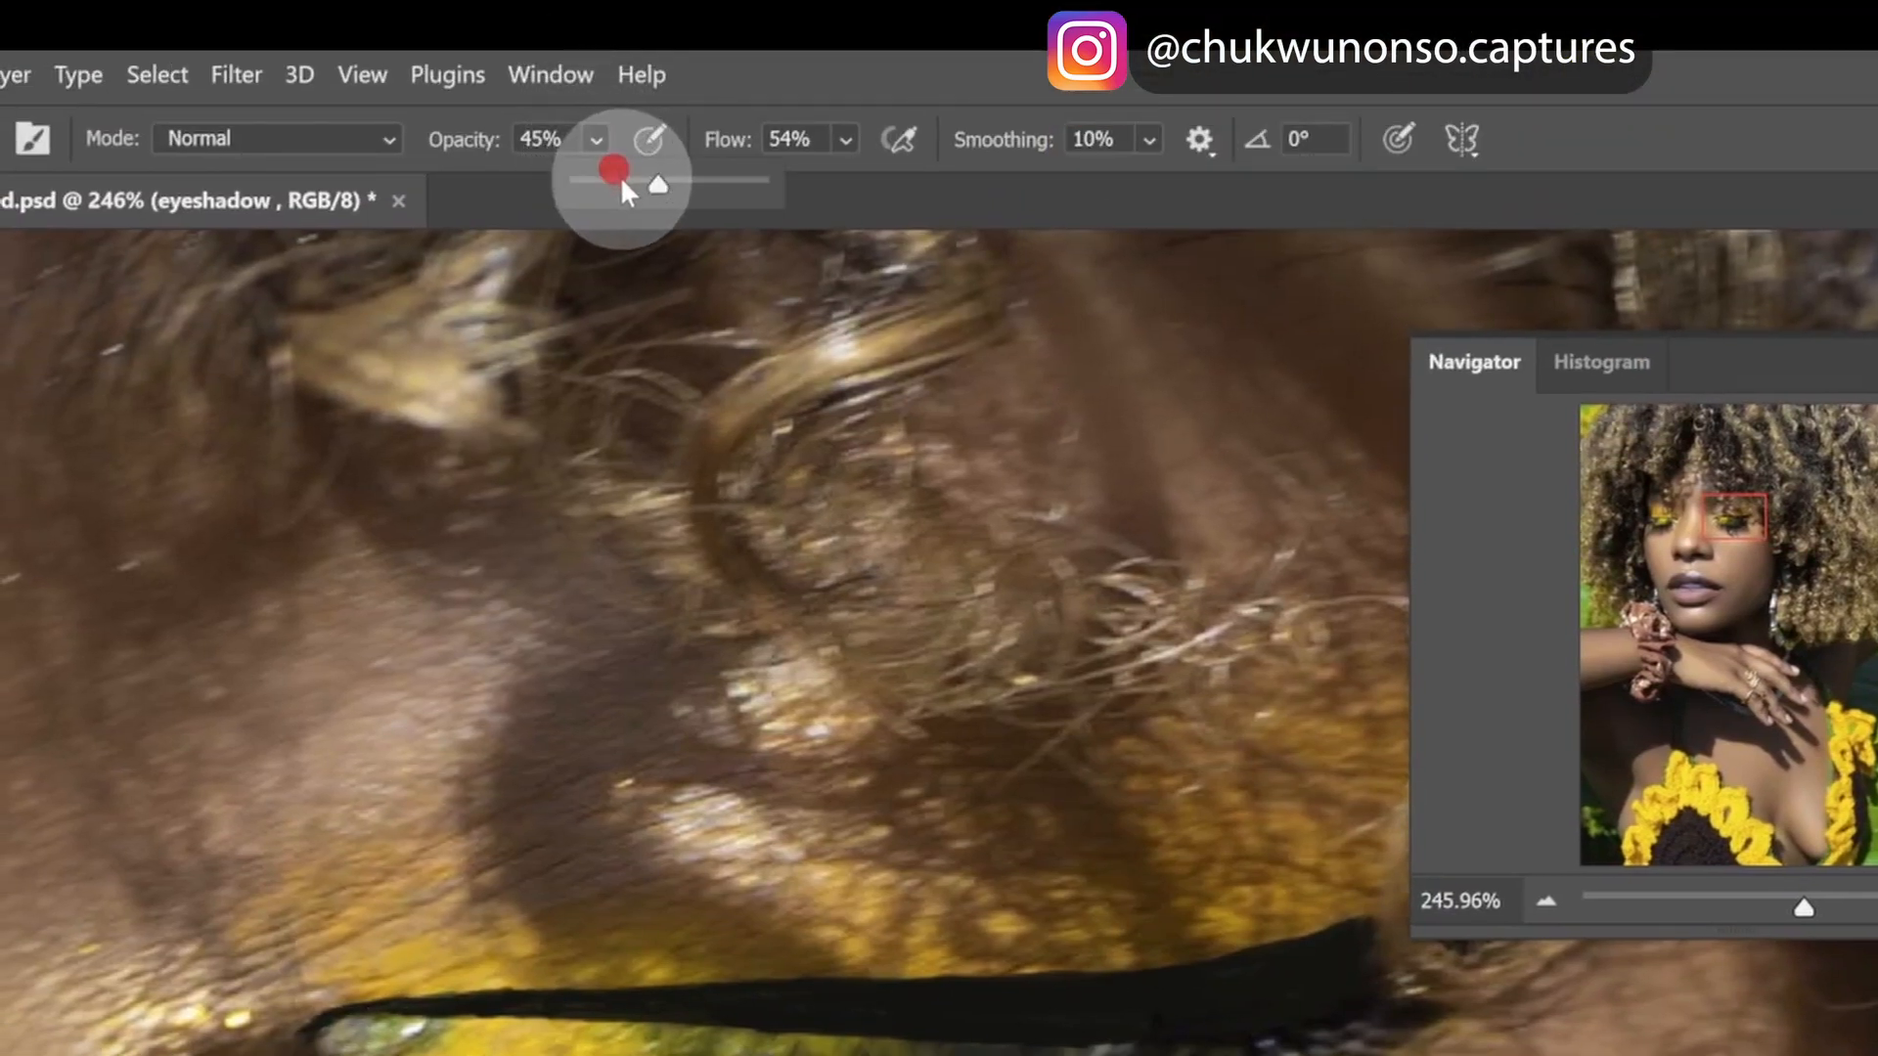
left_click(620, 184)
left_click(839, 138)
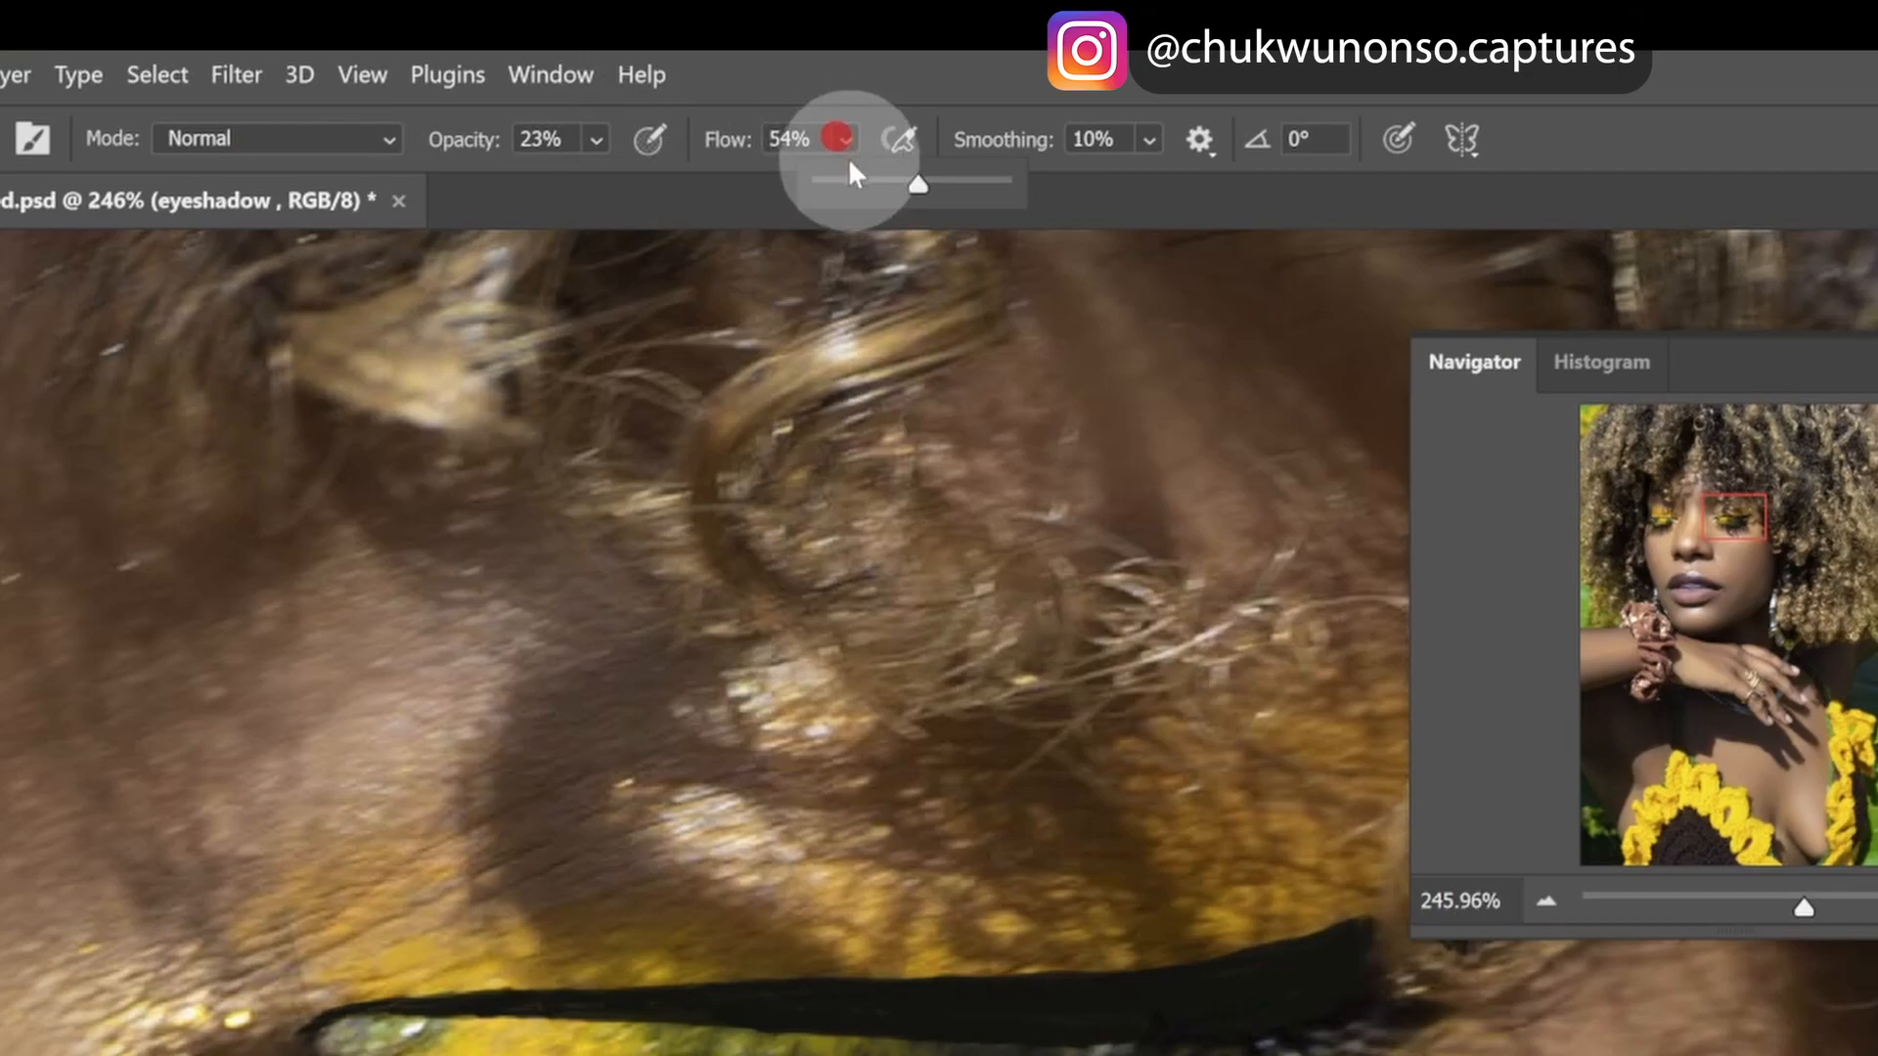
left_click_drag(857, 182, 857, 184)
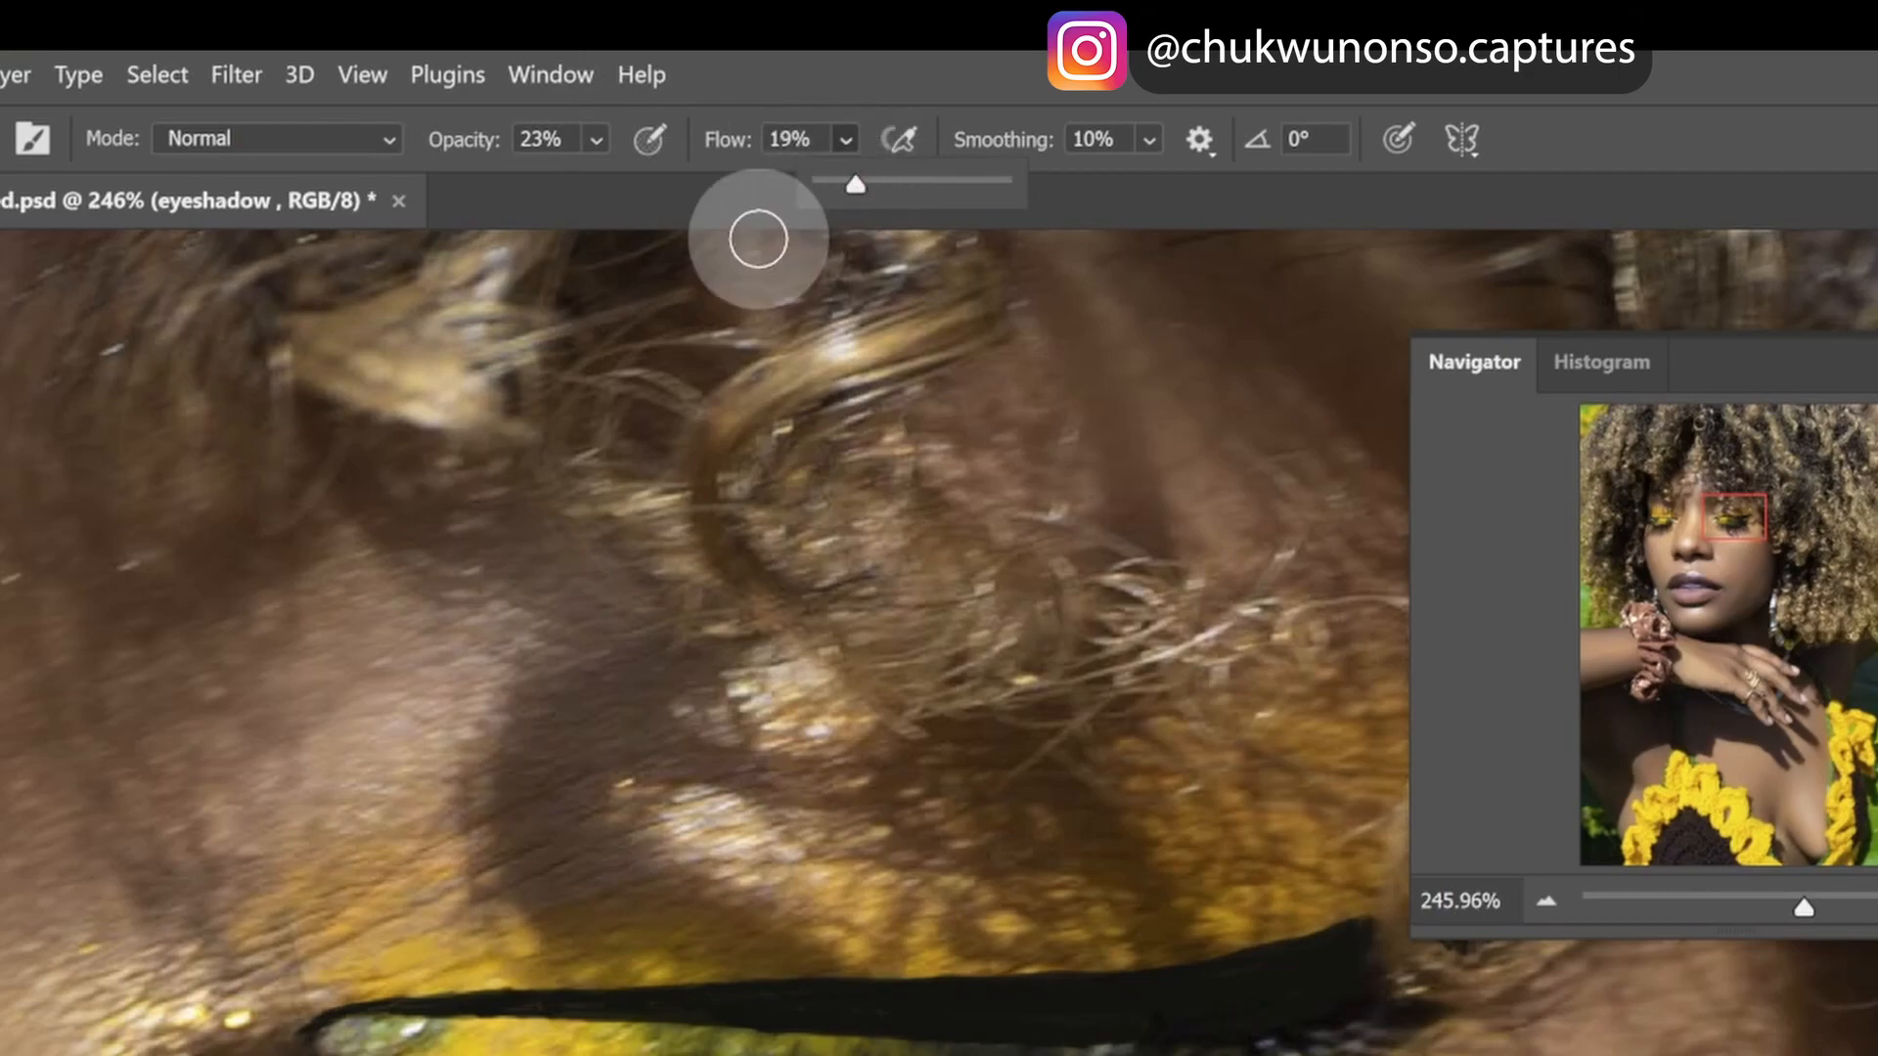
- Paint soft yellow over the faded, shadowed part of the eyelid on the eyeshadow layer, resampling nearby eyeshadow tones
left_click(335, 961)
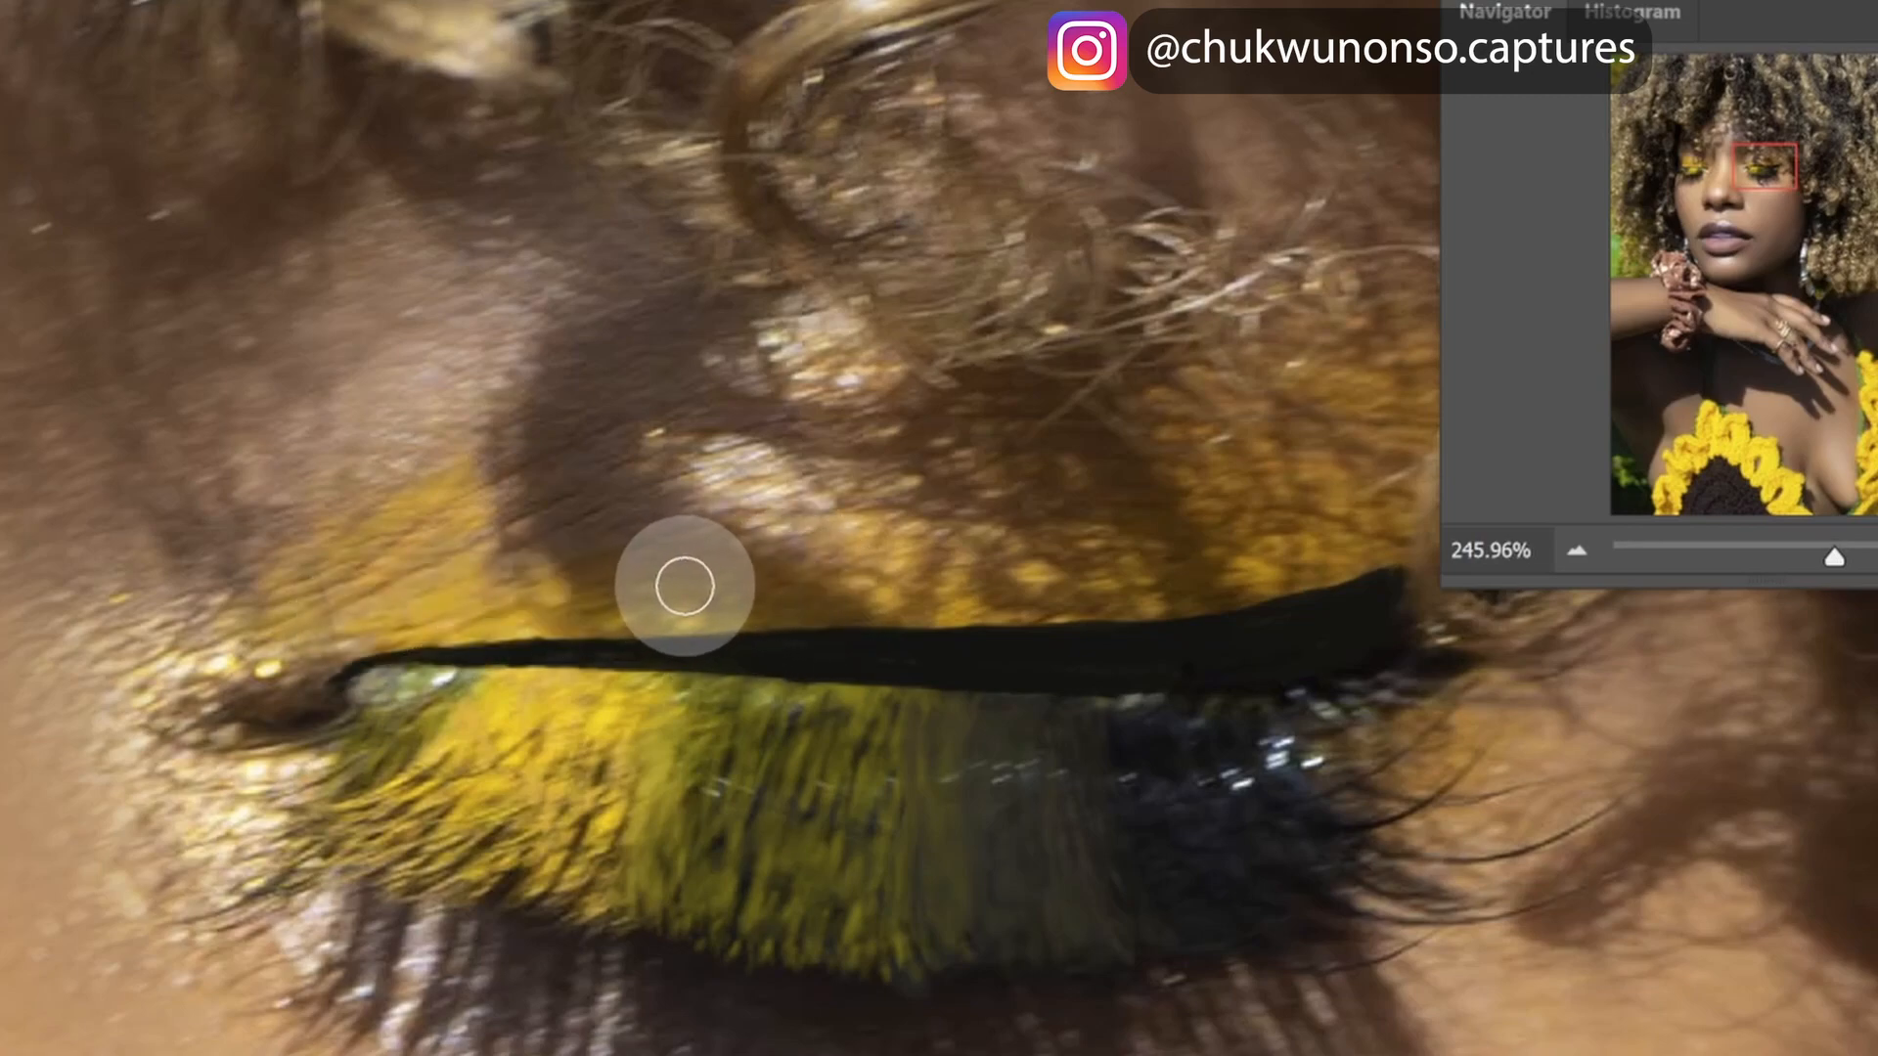
left_click(702, 577, "alt")
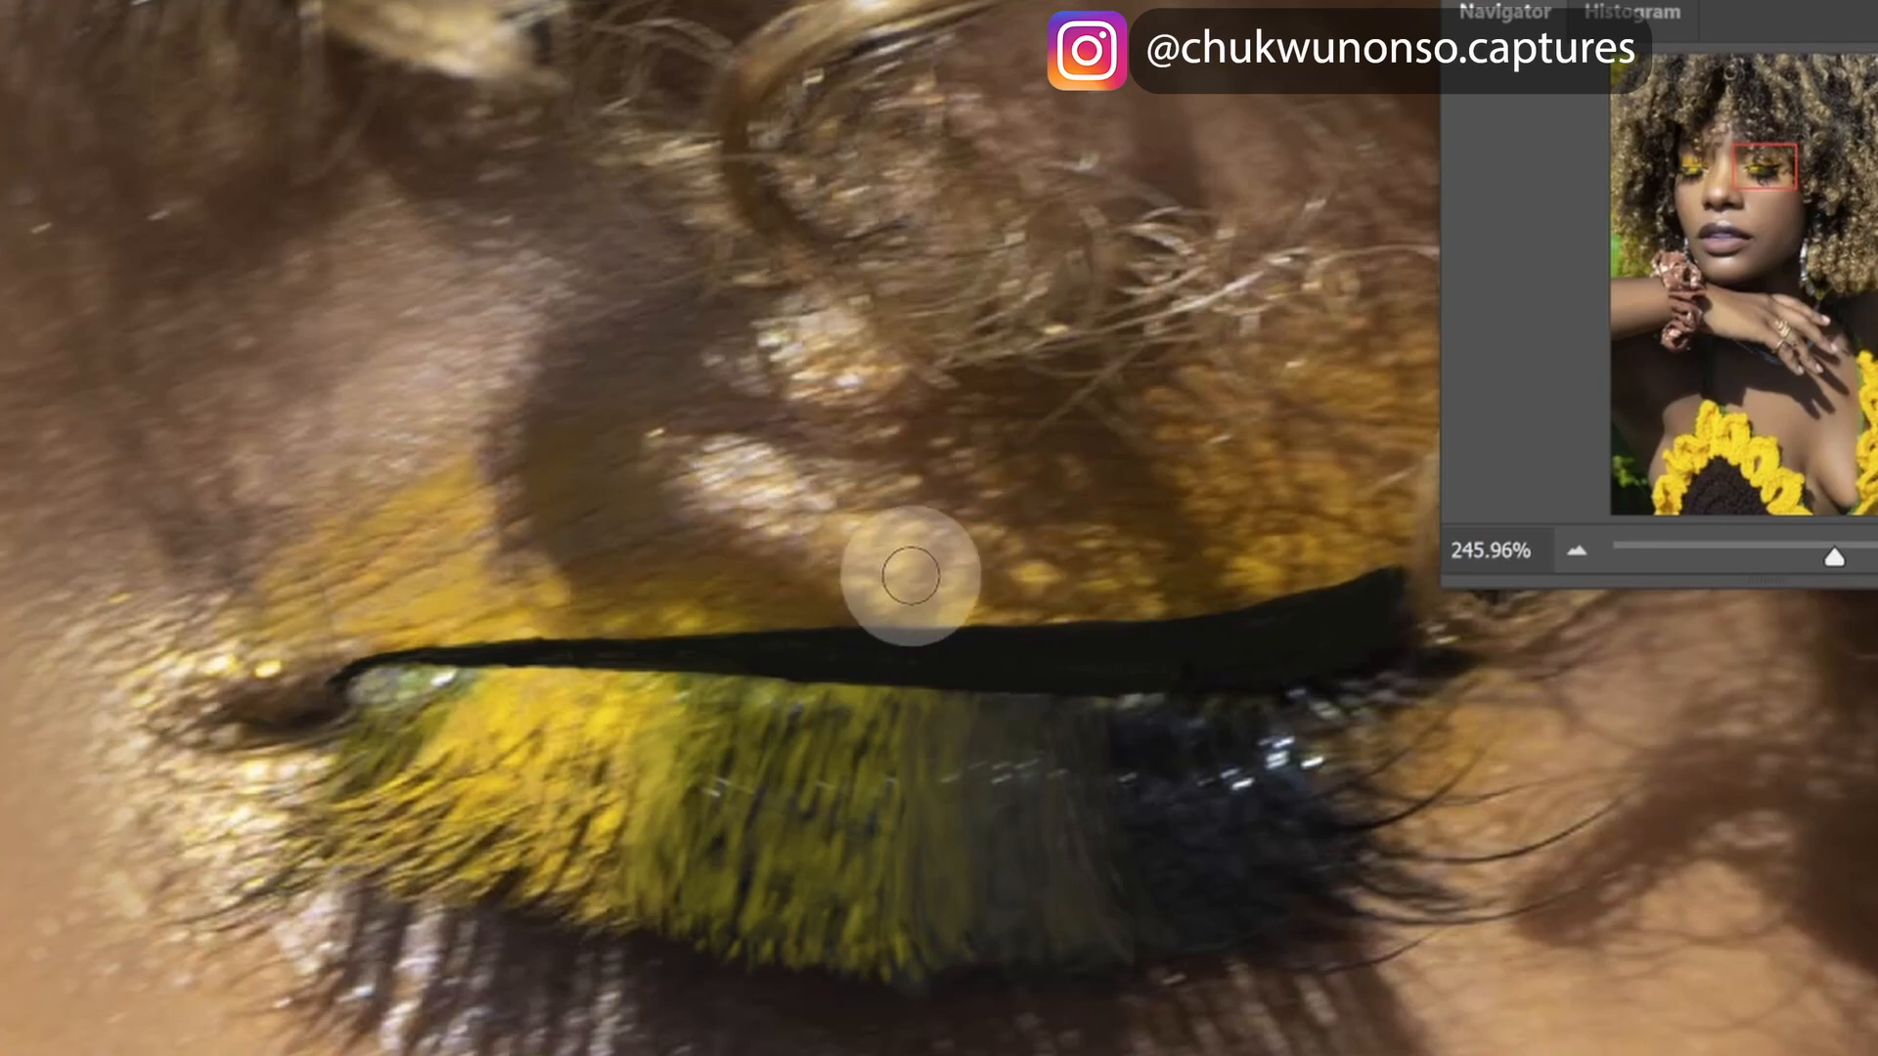
left_click(850, 537, "alt")
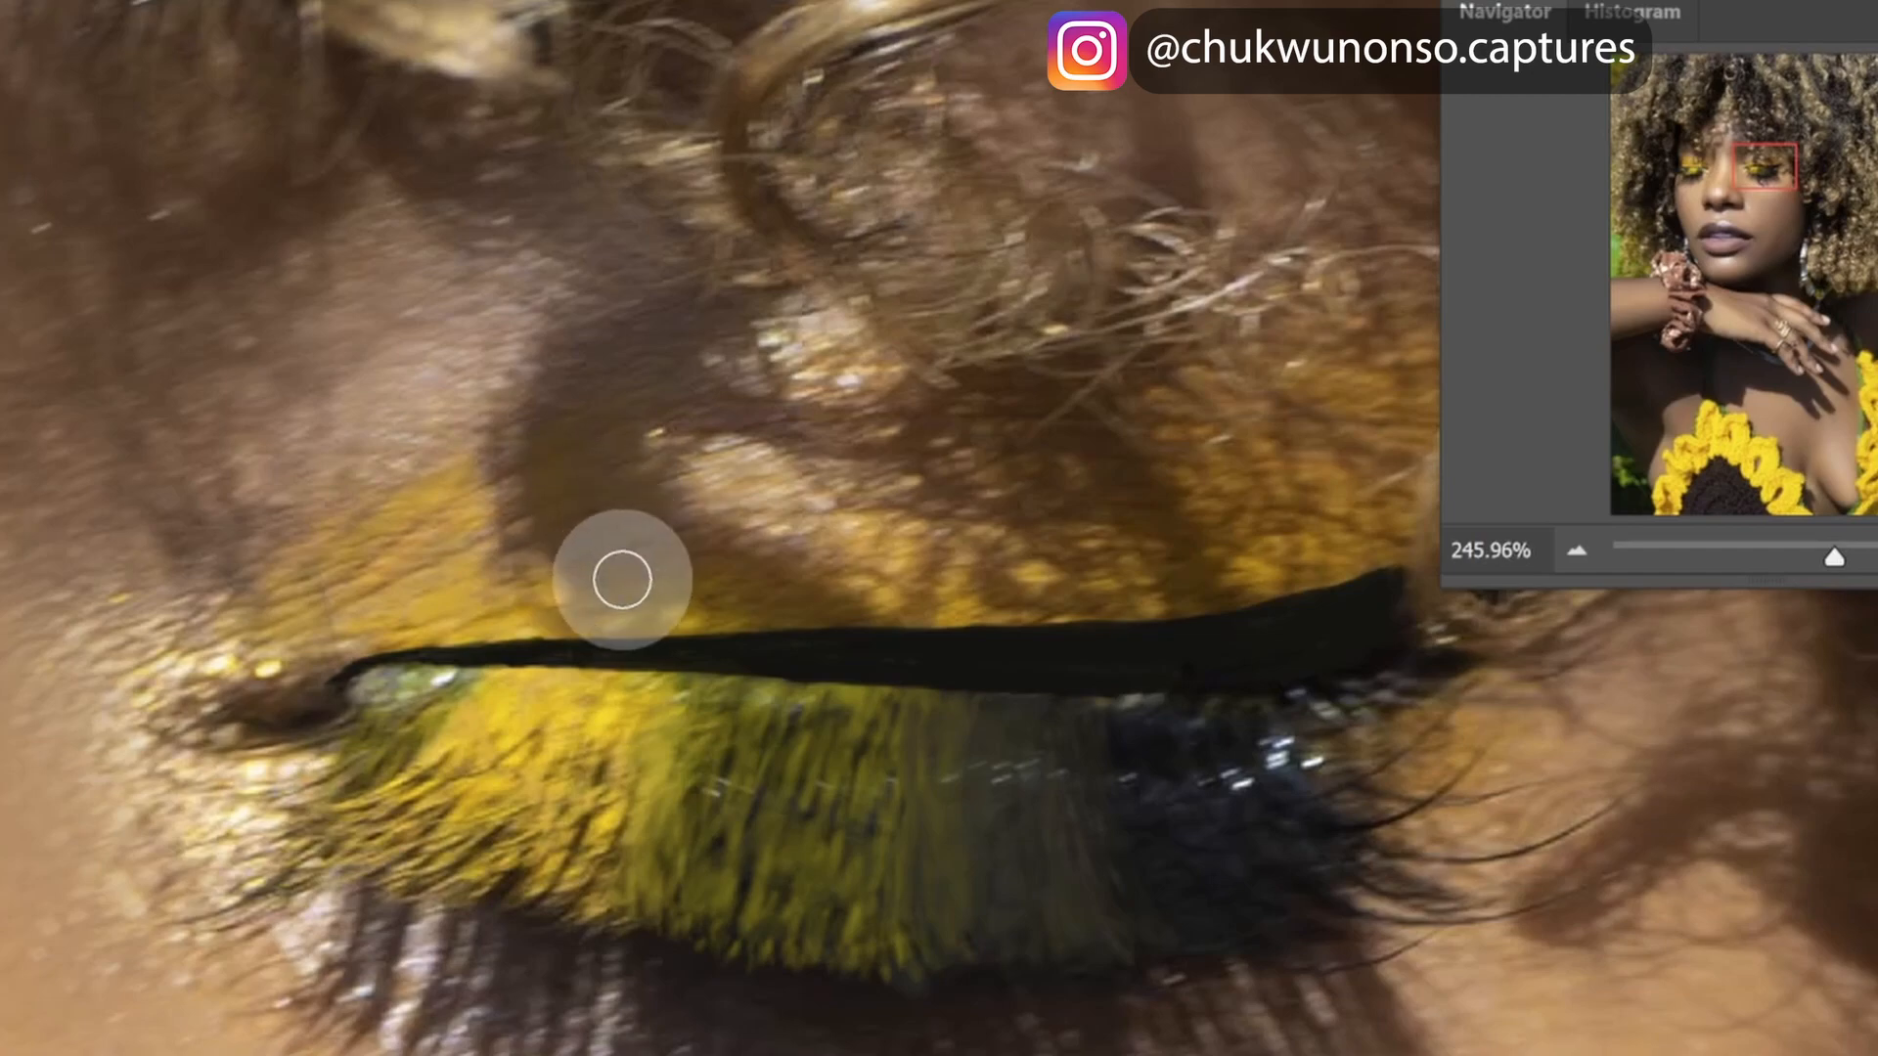
right_click(623, 565)
left_click(633, 485)
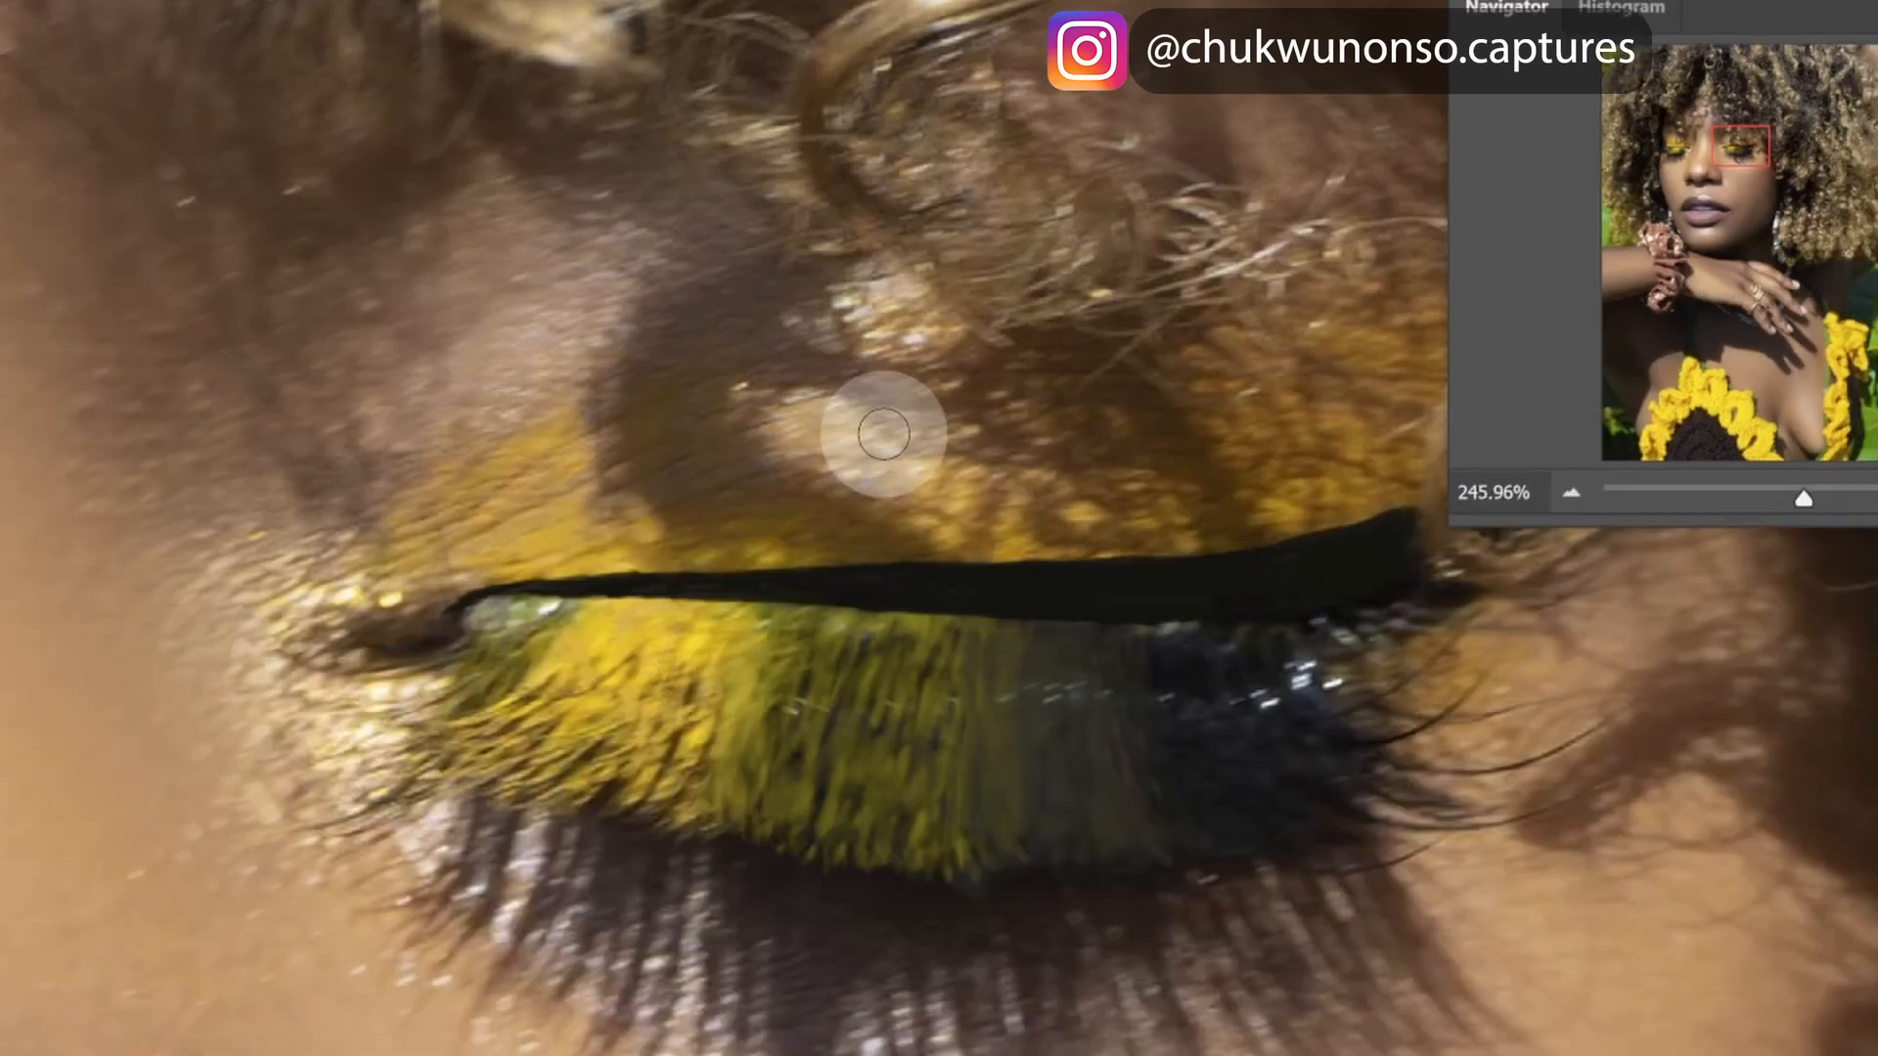
- Review the repainted eyeshadow across the whole face and move the floating image overview farther from the eyes
scroll(609, 472, "up", 1)
left_click_drag(679, 448, 465, 442)
scroll(613, 450, "up", 1)
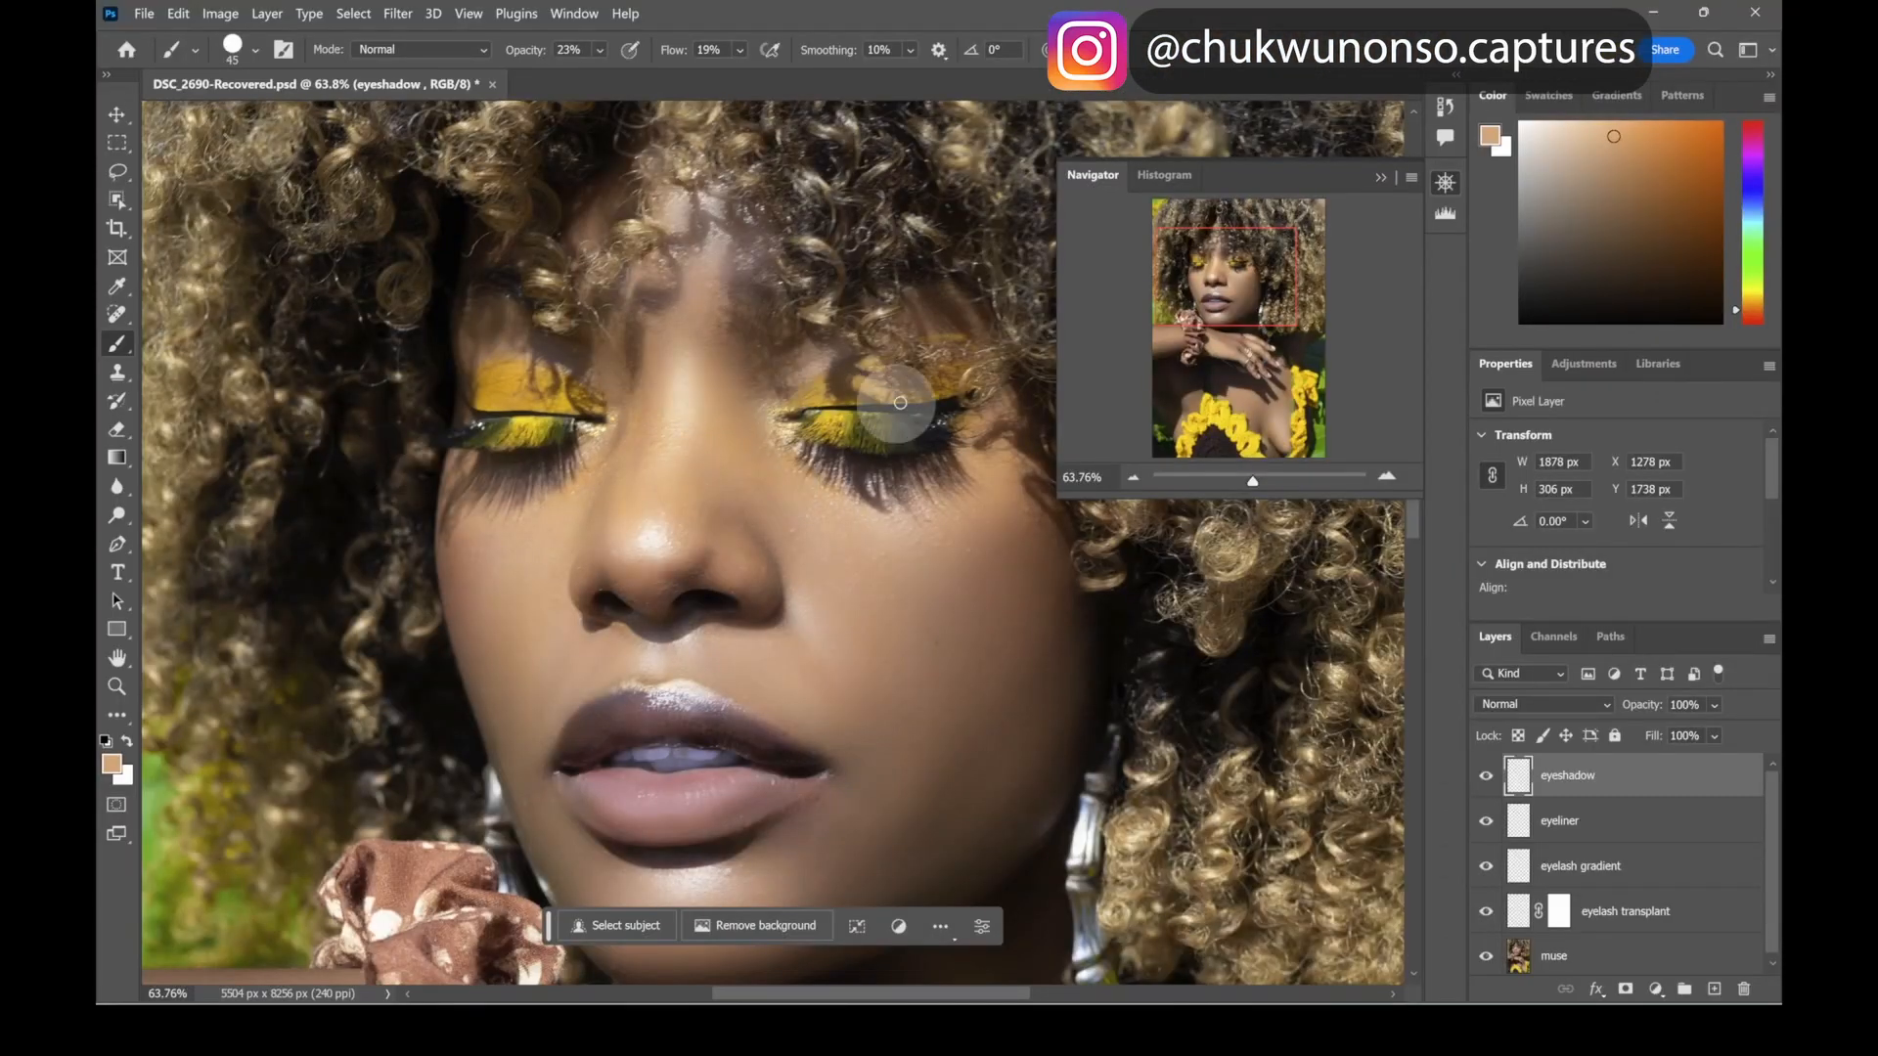
mouse_move(1247, 184)
left_mouse_down()
mouse_move(1248, 155)
mouse_move(1231, 157)
left_mouse_up()
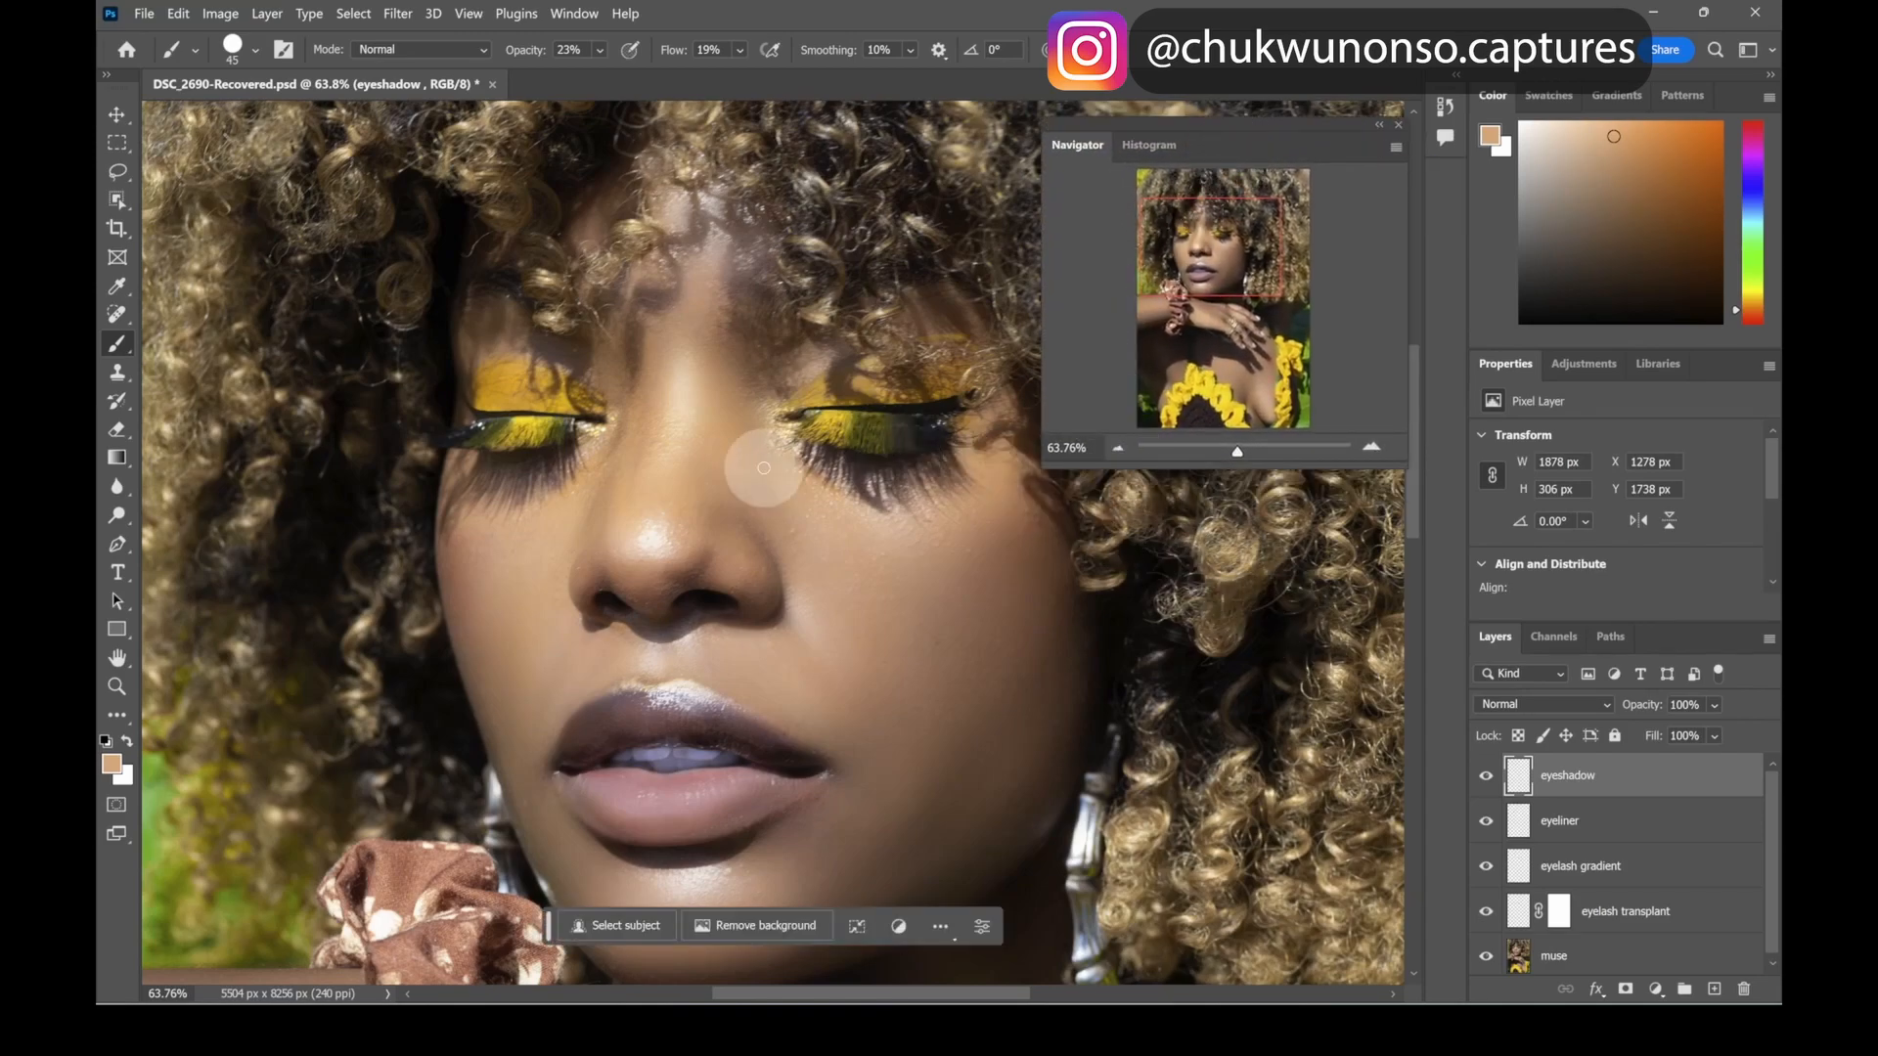
- Sample a golden yellow from the painted eyelid as the brush colour and reposition the floating image overview clear of the eyes
left_click_drag(1239, 455, 1241, 445)
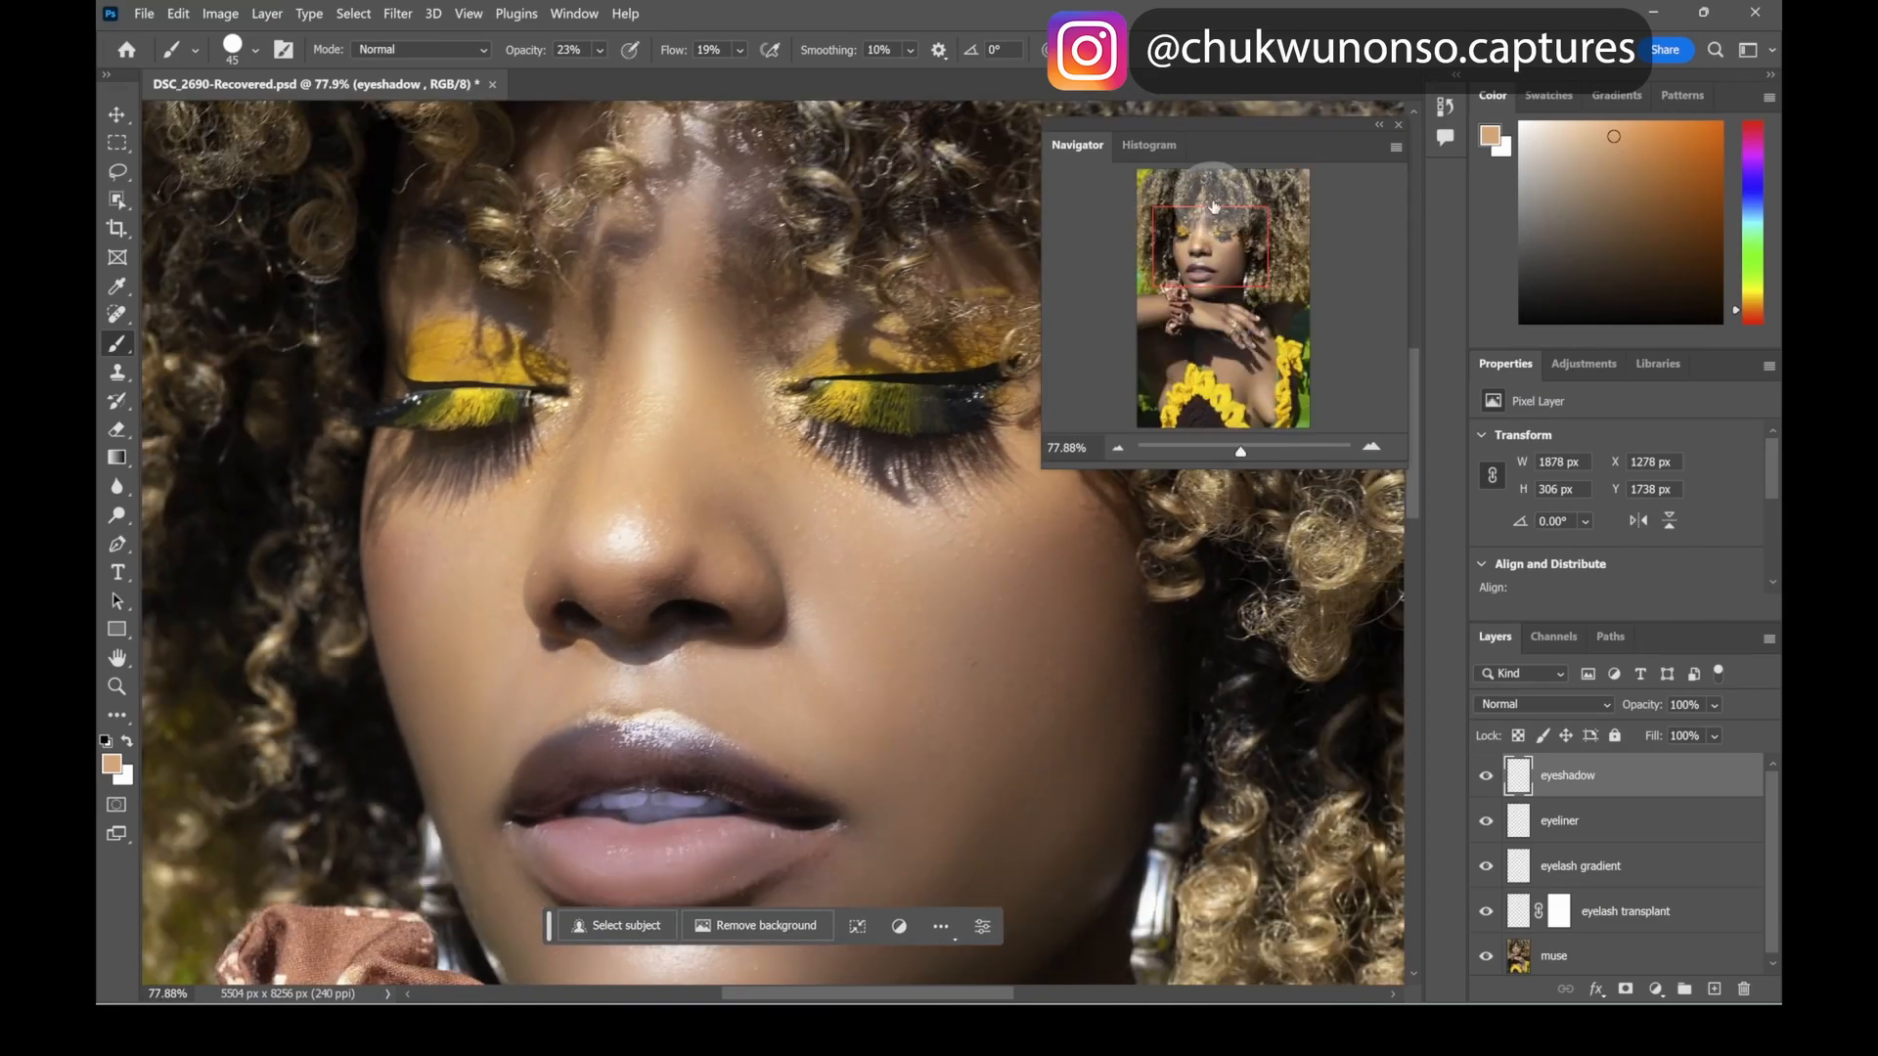
left_click_drag(1235, 142, 1224, 530)
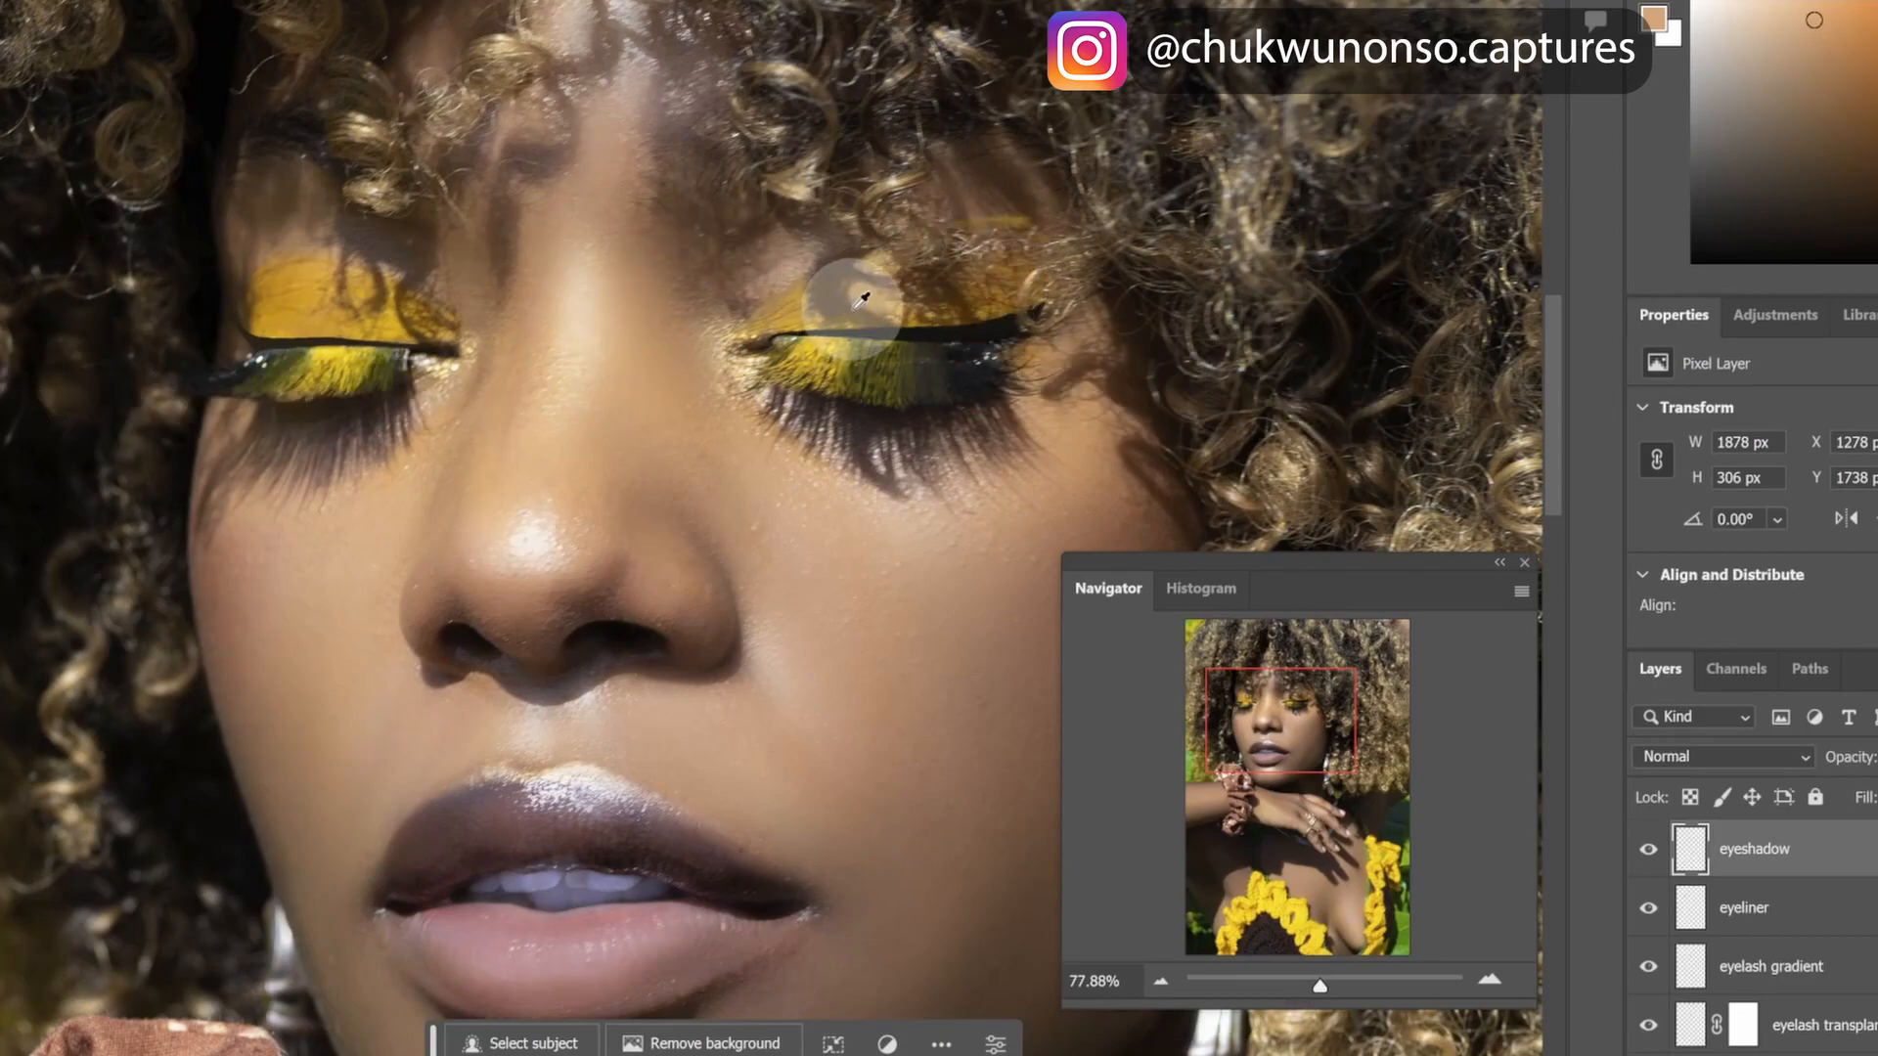
left_click(817, 318)
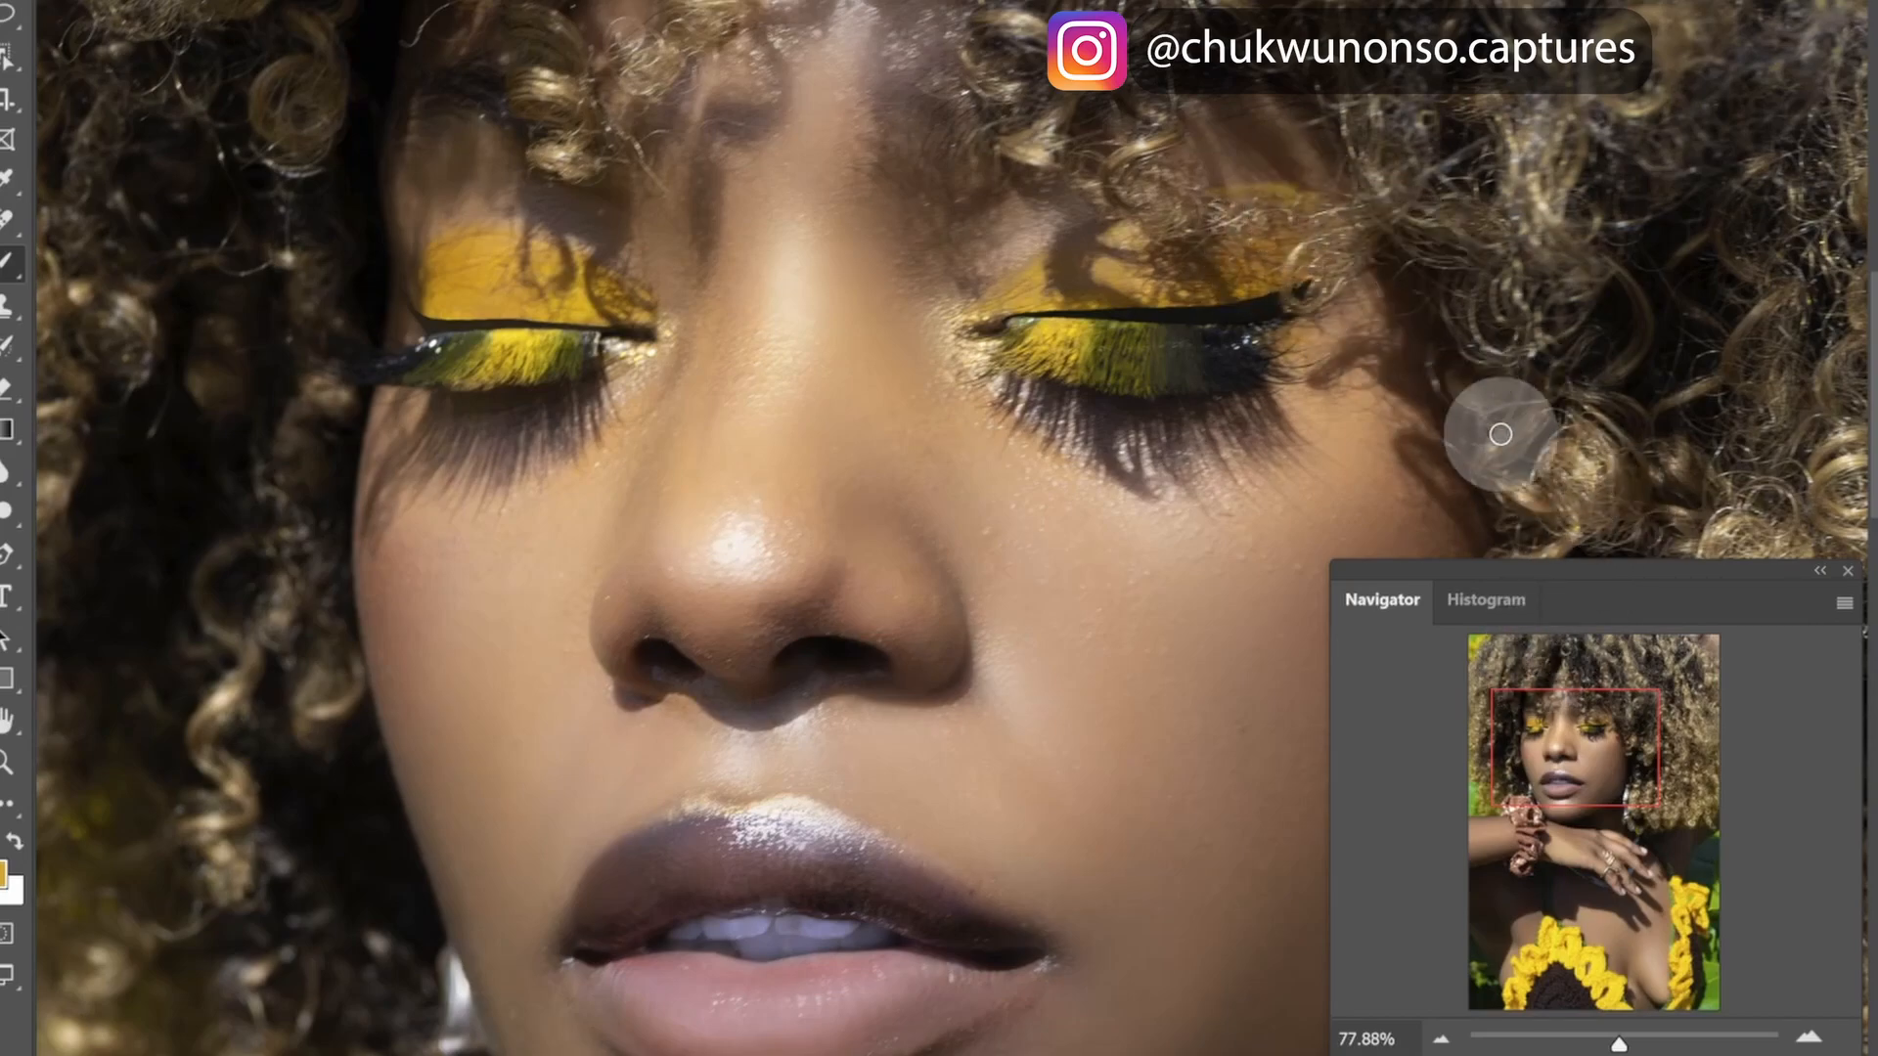
left_click_drag(1642, 571, 1635, 408)
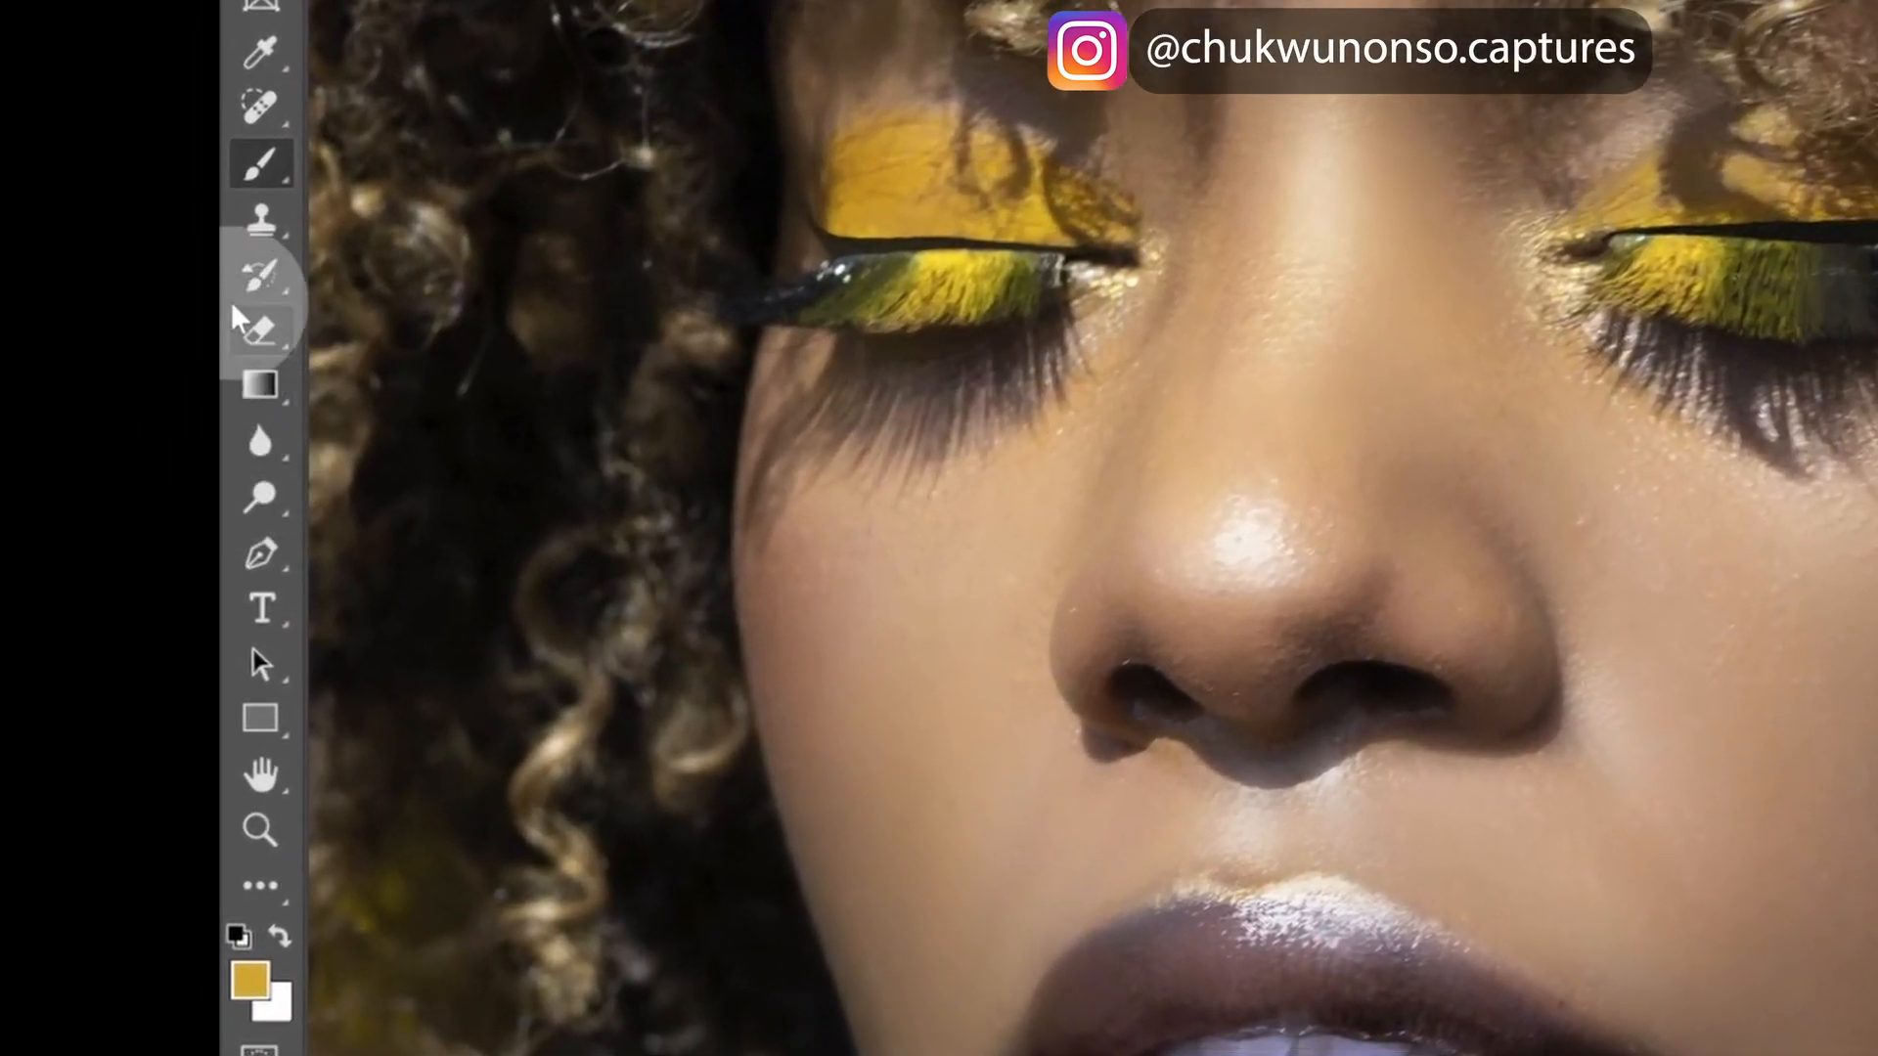
- Switch to the Eraser on the eyeshadow layer and set its opacity to 41% and its flow to 33%
left_click(256, 333)
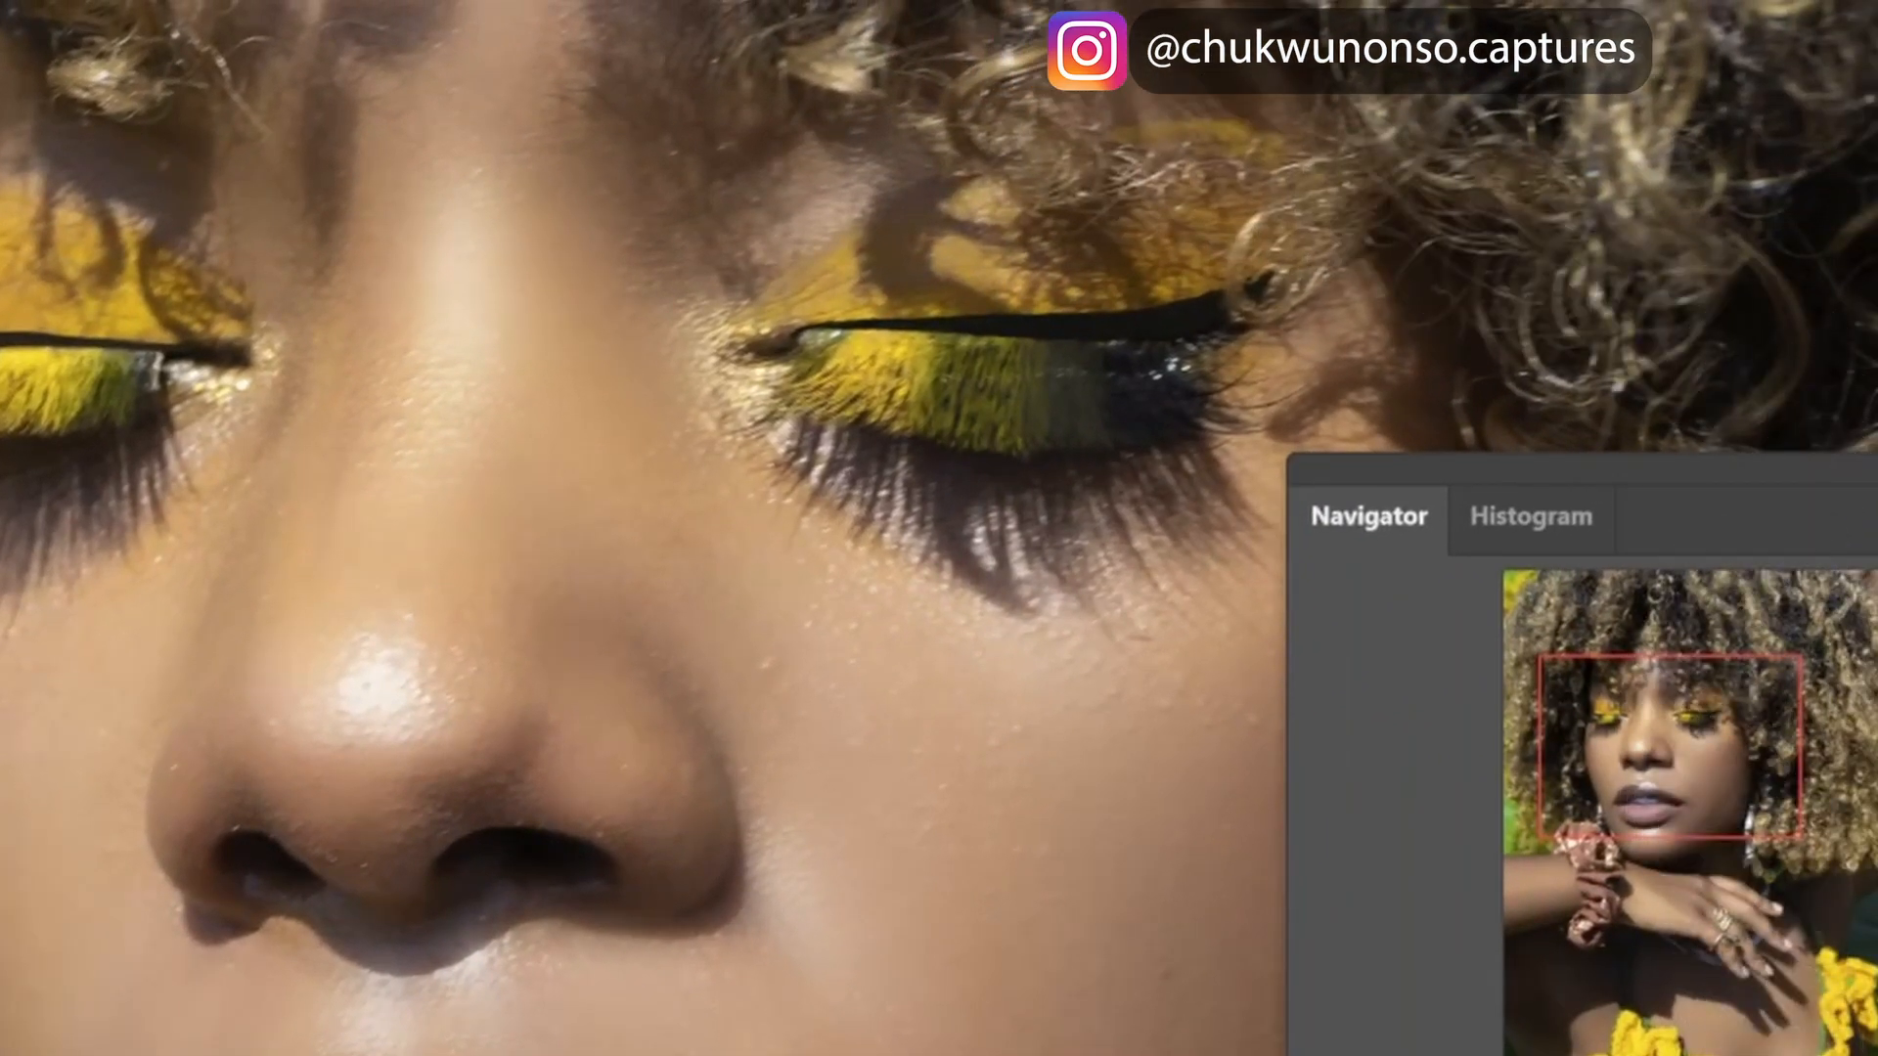
key("ctrl+plus")
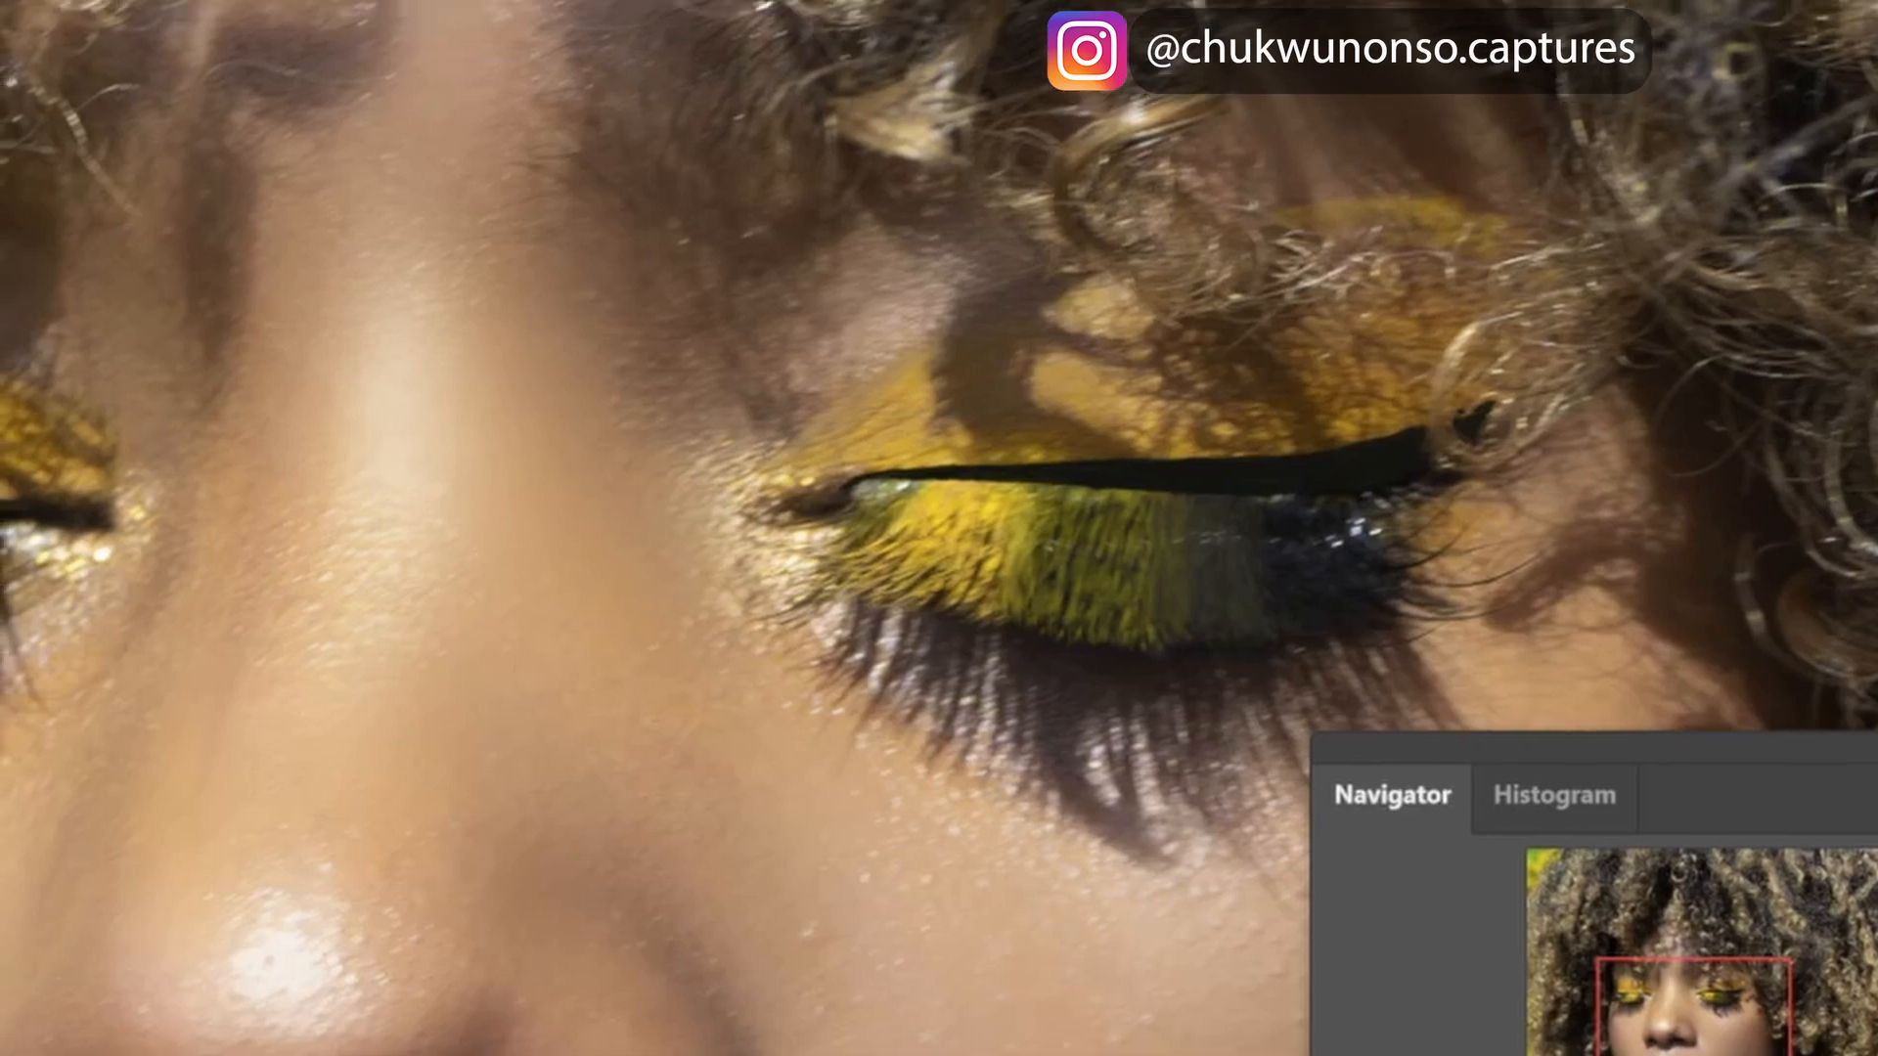
left_click(297, 92)
left_click_drag(435, 213, 367, 219)
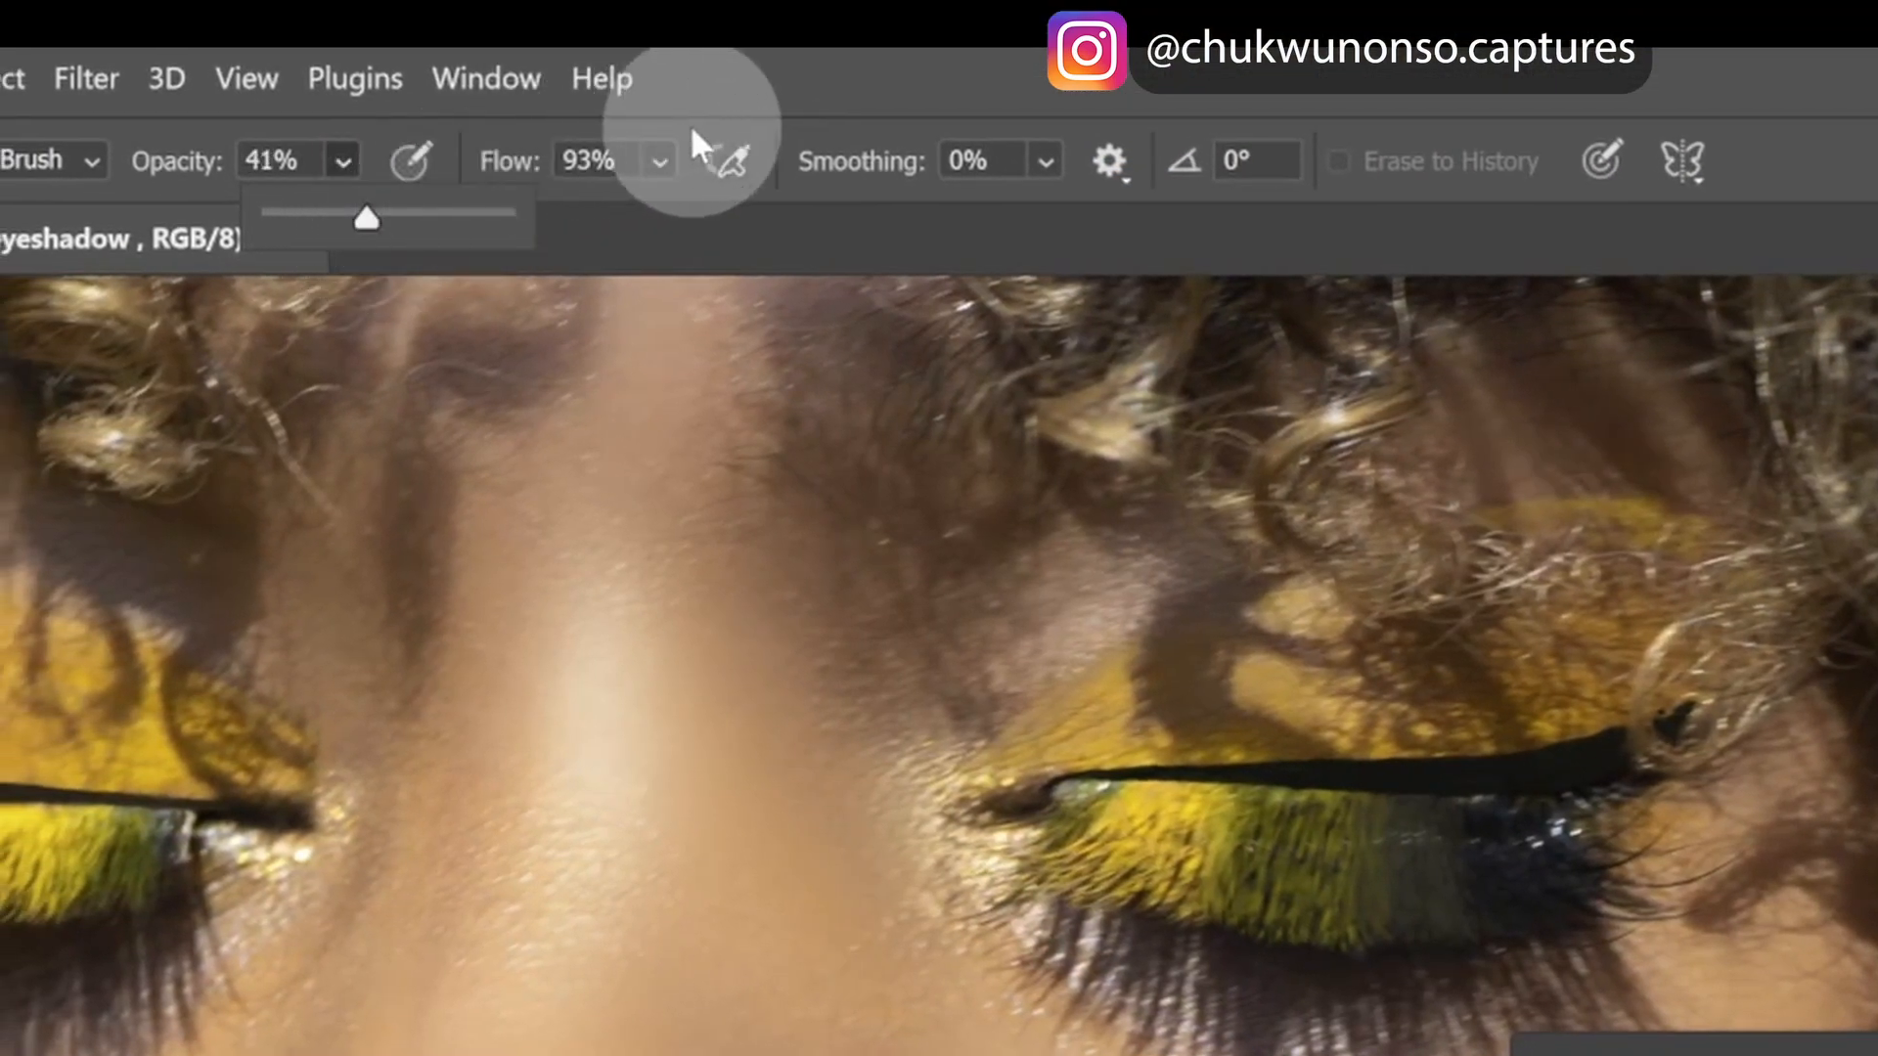
left_click(662, 164)
left_click_drag(645, 221, 666, 209)
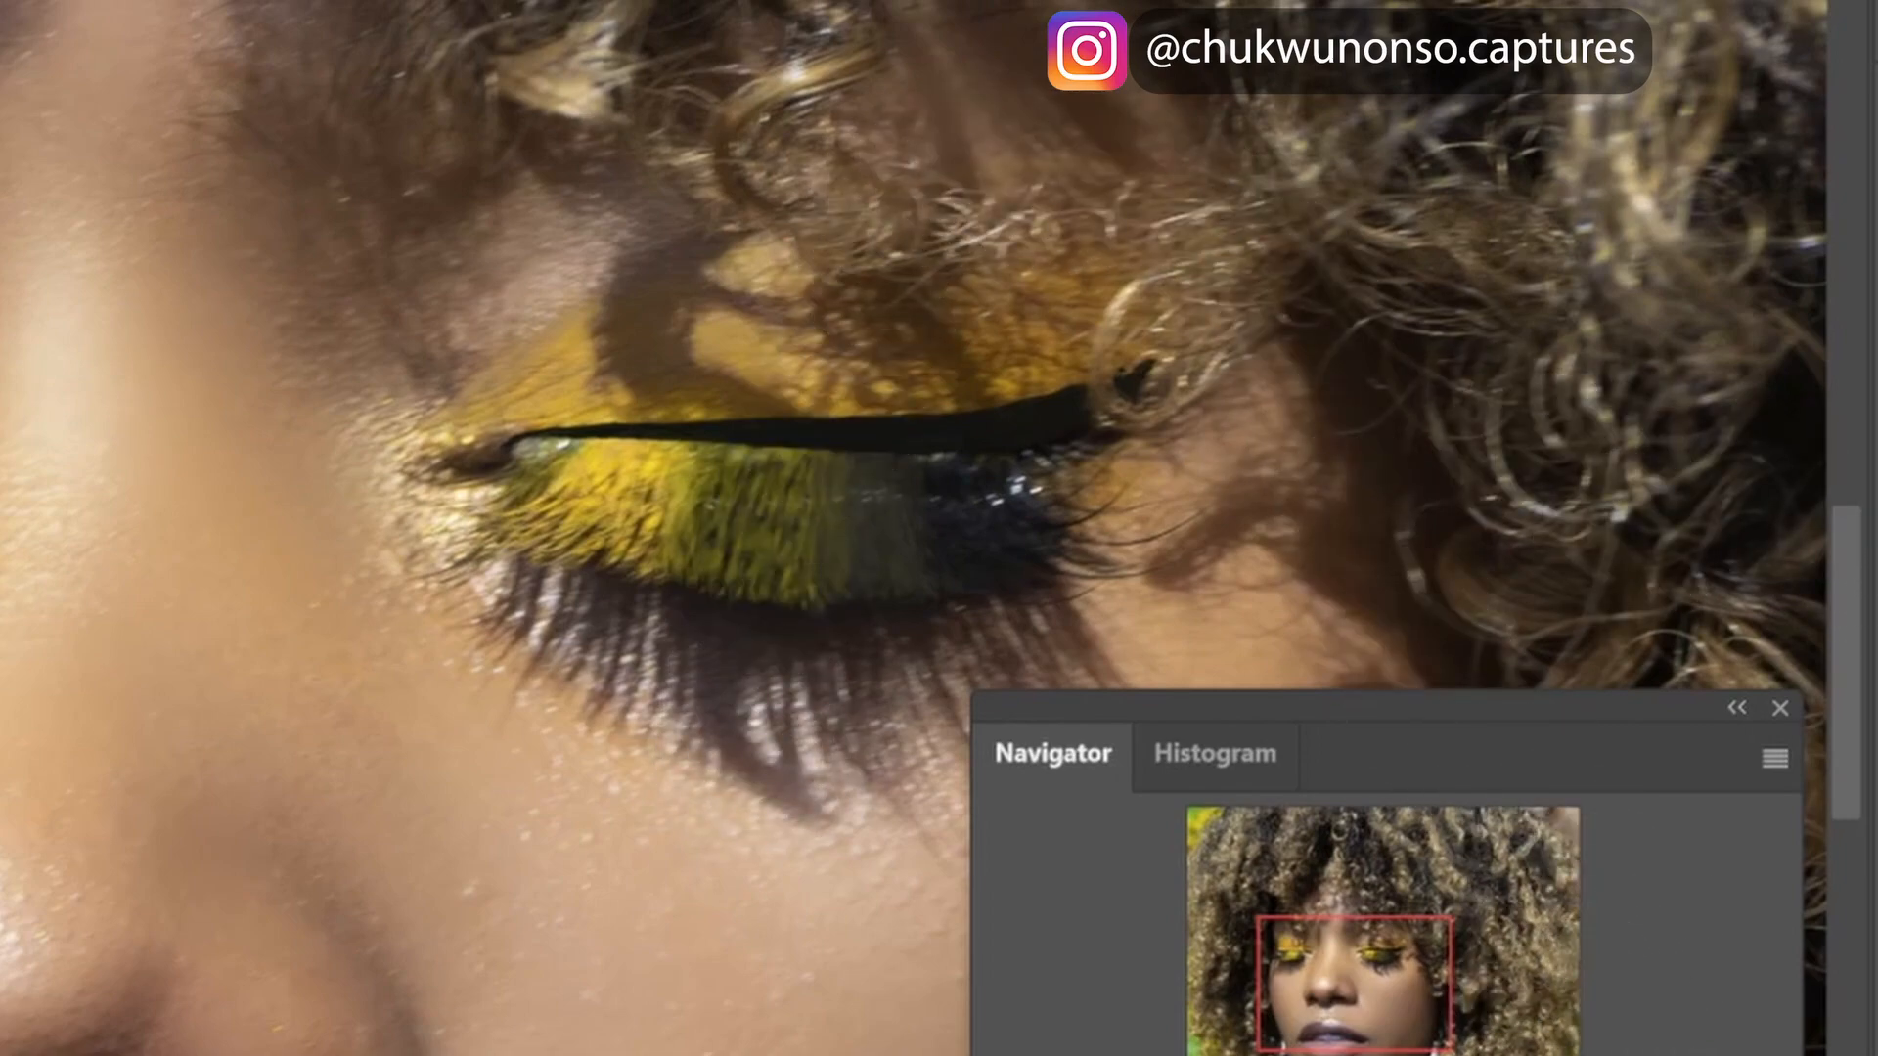
- Examine the touched-up eyeshadow on both eyes at several magnifications, from the face close-up out to the upper portrait
key("ctrl+minus")
key("ctrl+minus")
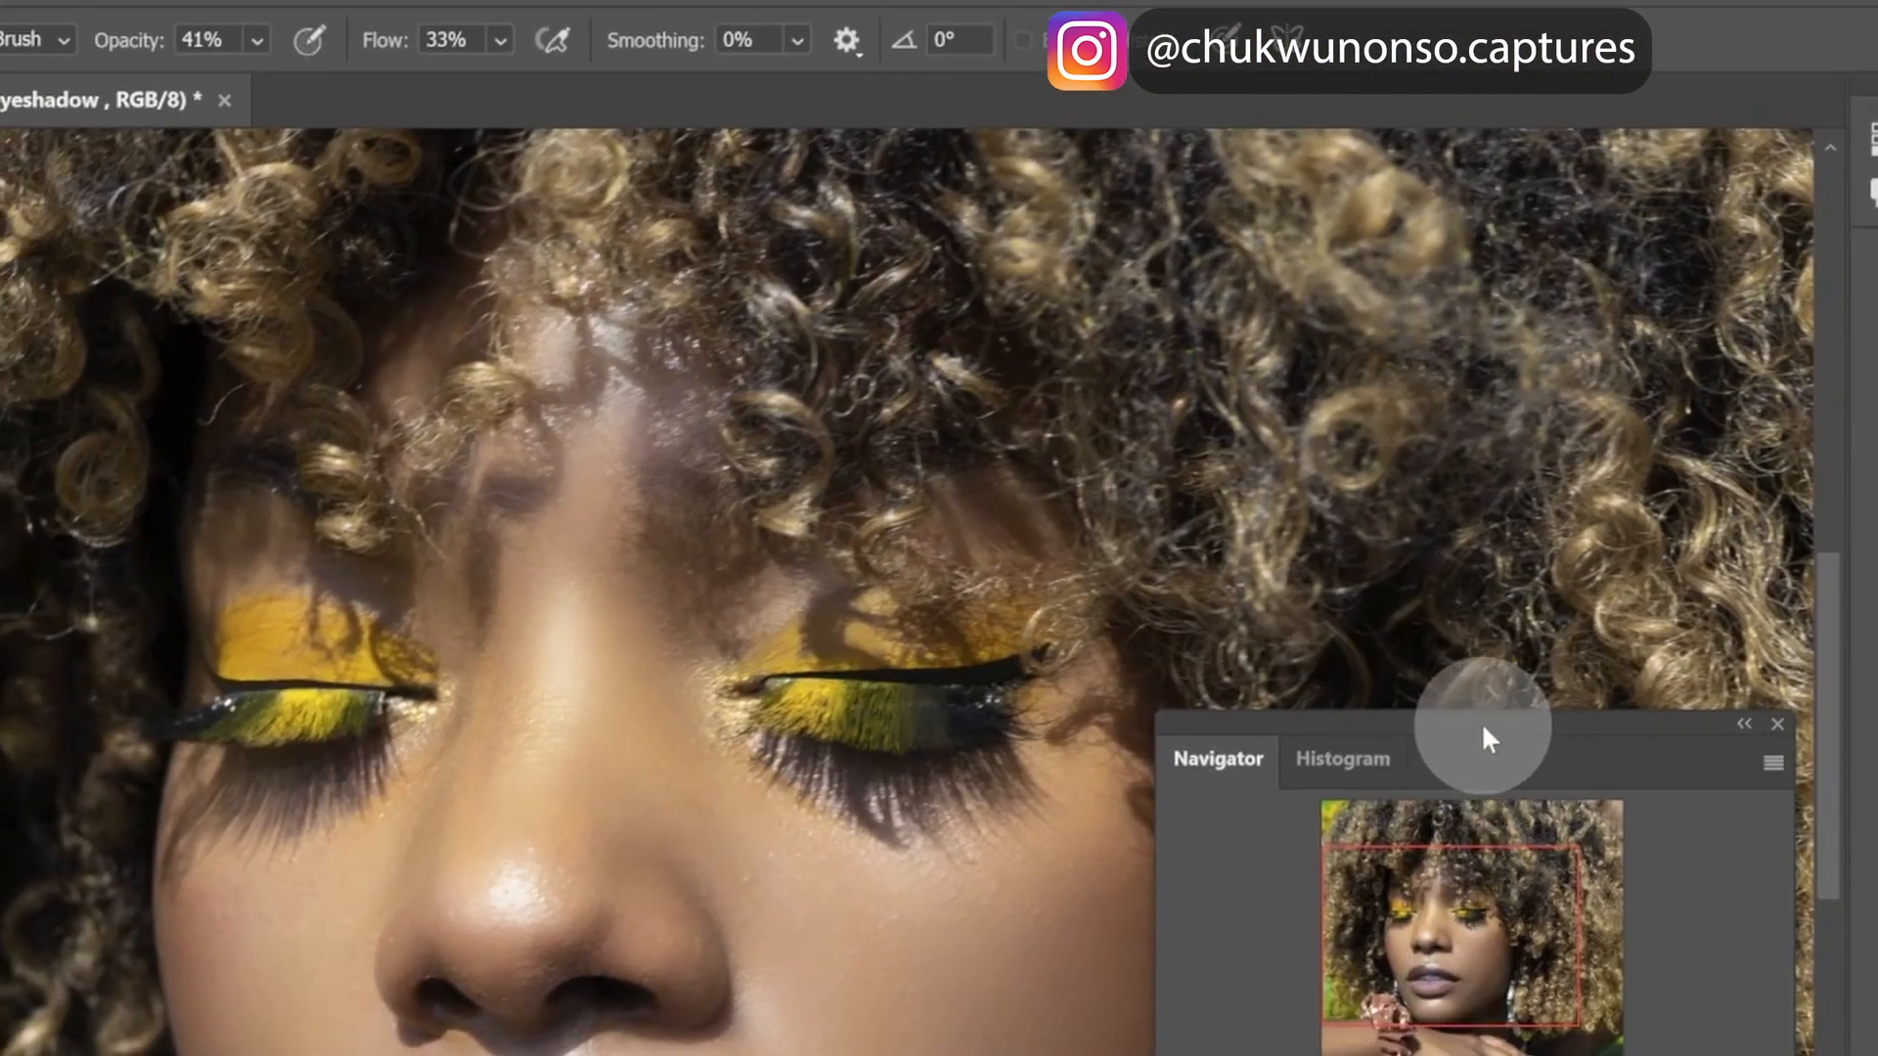
left_click_drag(1481, 722, 1471, 643)
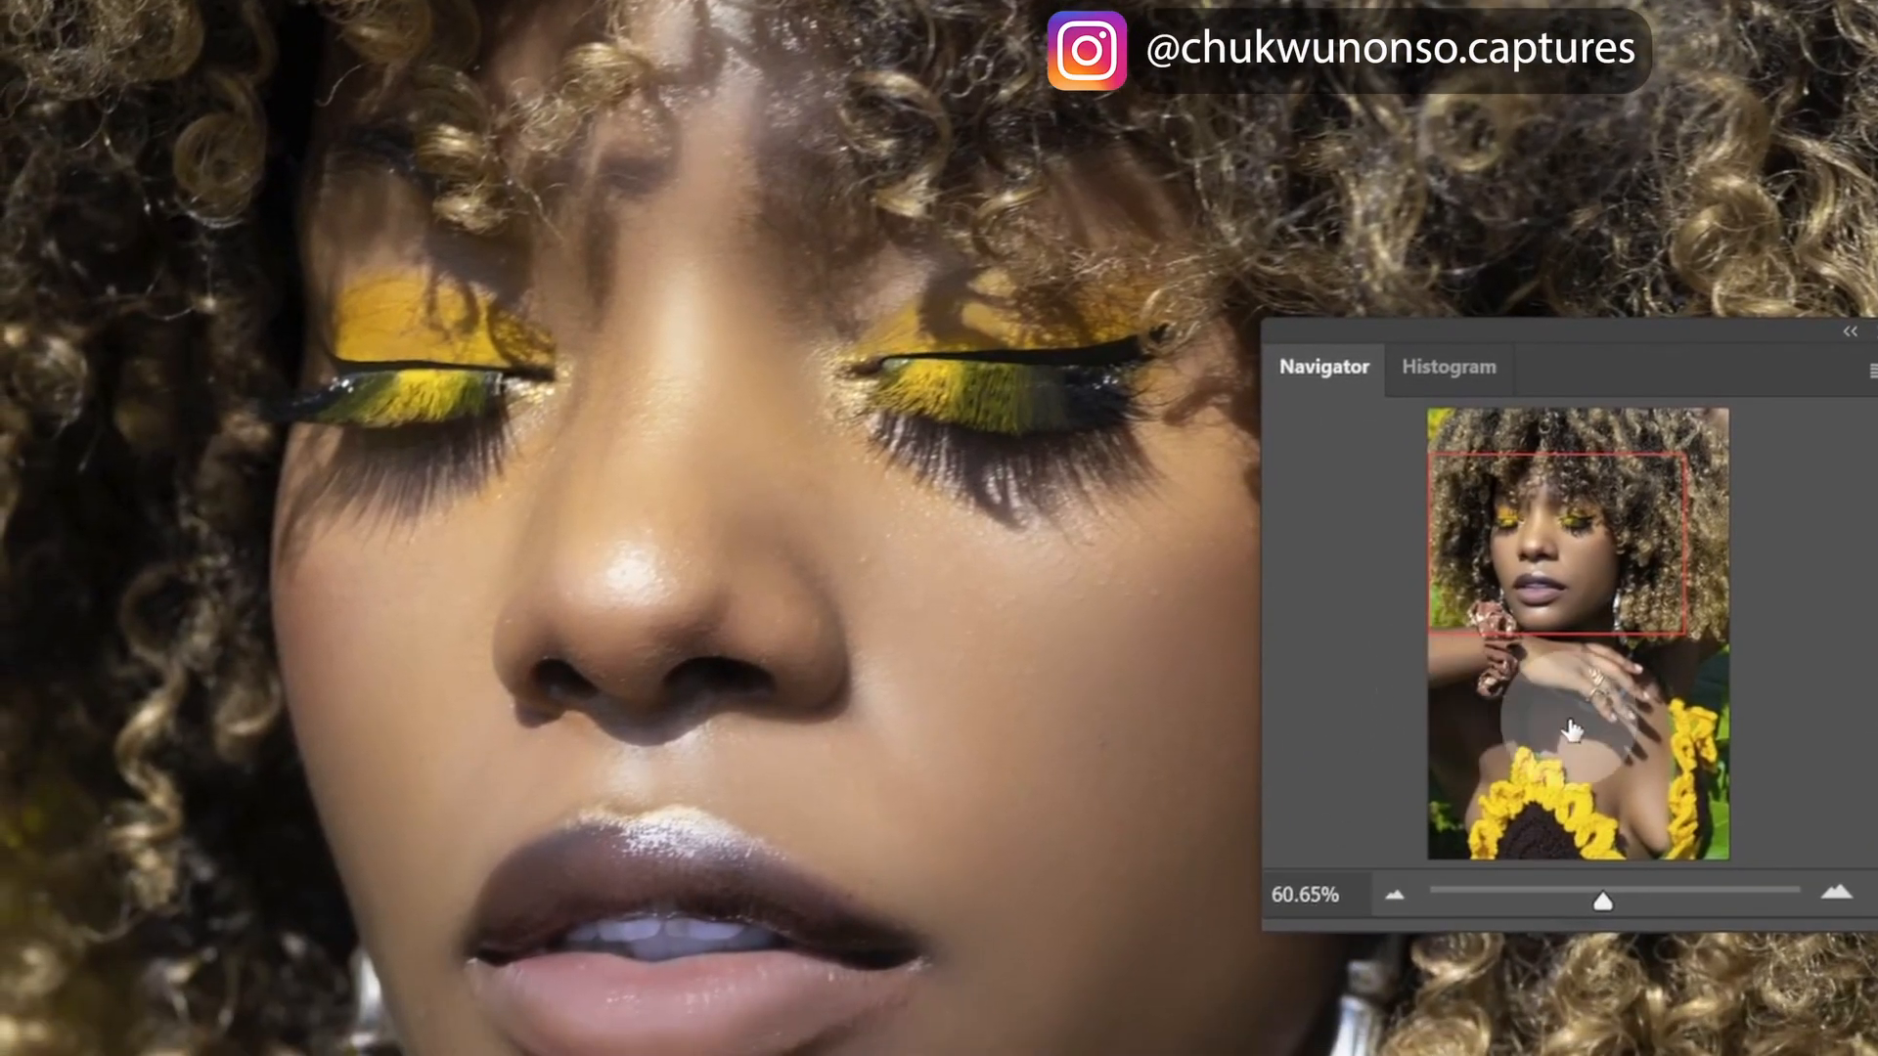
left_click_drag(1601, 900, 1588, 899)
mouse_move(1584, 577)
left_mouse_down()
mouse_move(1580, 654)
mouse_move(1595, 613)
mouse_move(1577, 585)
left_mouse_up()
left_click_drag(1587, 898, 1617, 905)
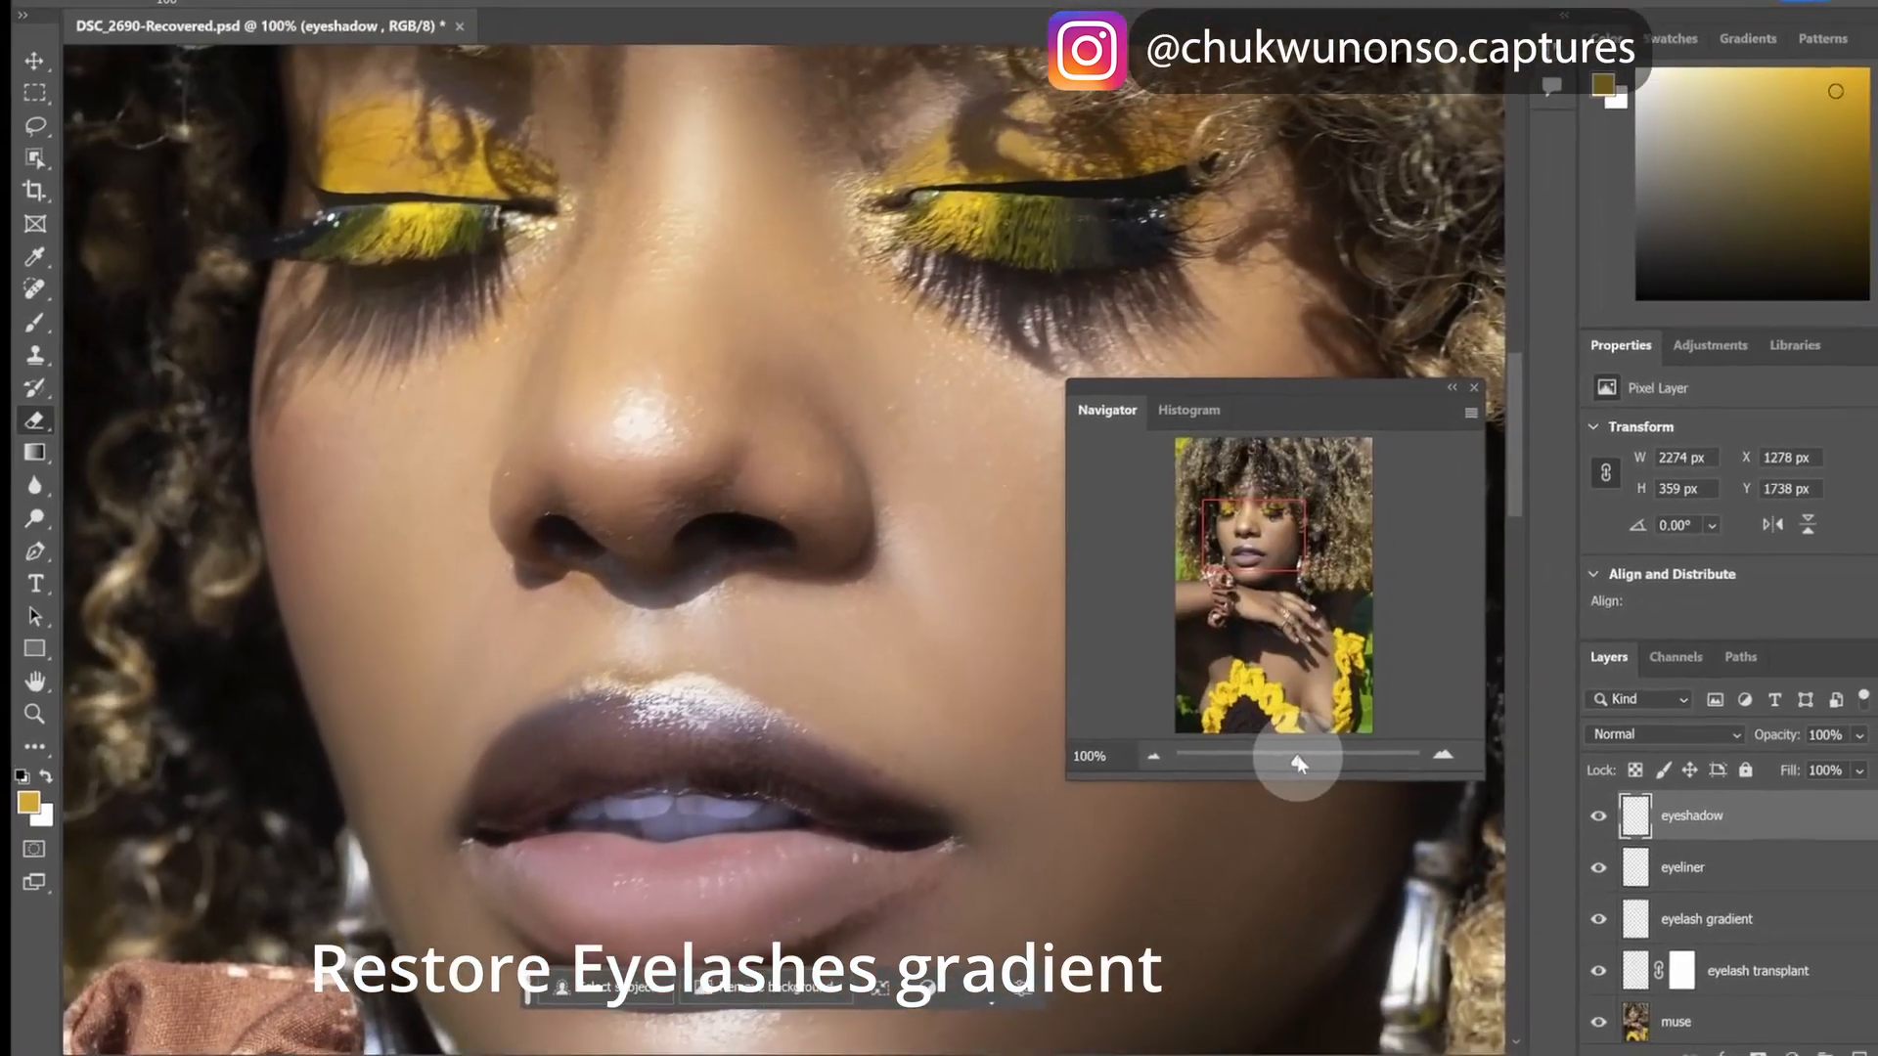
left_click_drag(1299, 763, 1205, 724)
mouse_move(1197, 578)
left_mouse_down()
mouse_move(1193, 624)
mouse_move(1192, 572)
left_mouse_up()
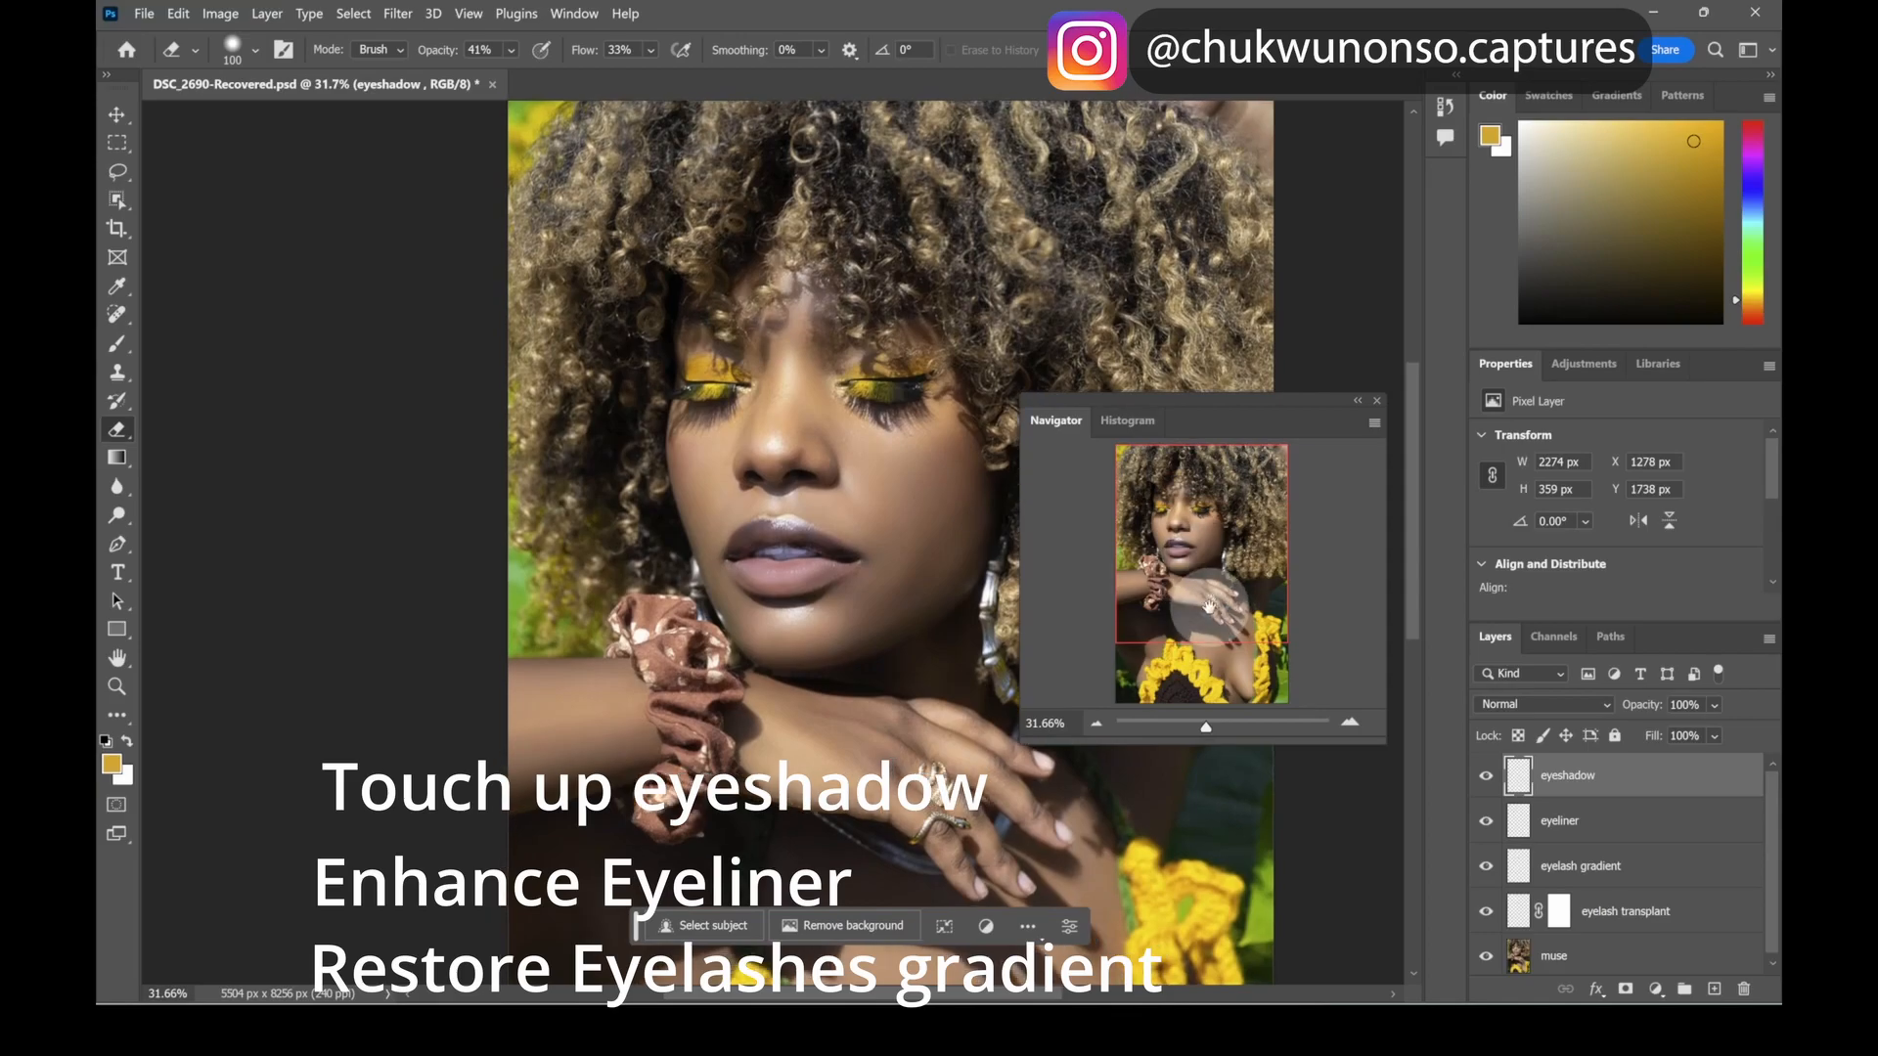
- Inspect the lashes, eyeliner and eyeshadow up close, and compare them with how the makeup reads in the full portrait
left_click_drag(1207, 730, 1212, 729)
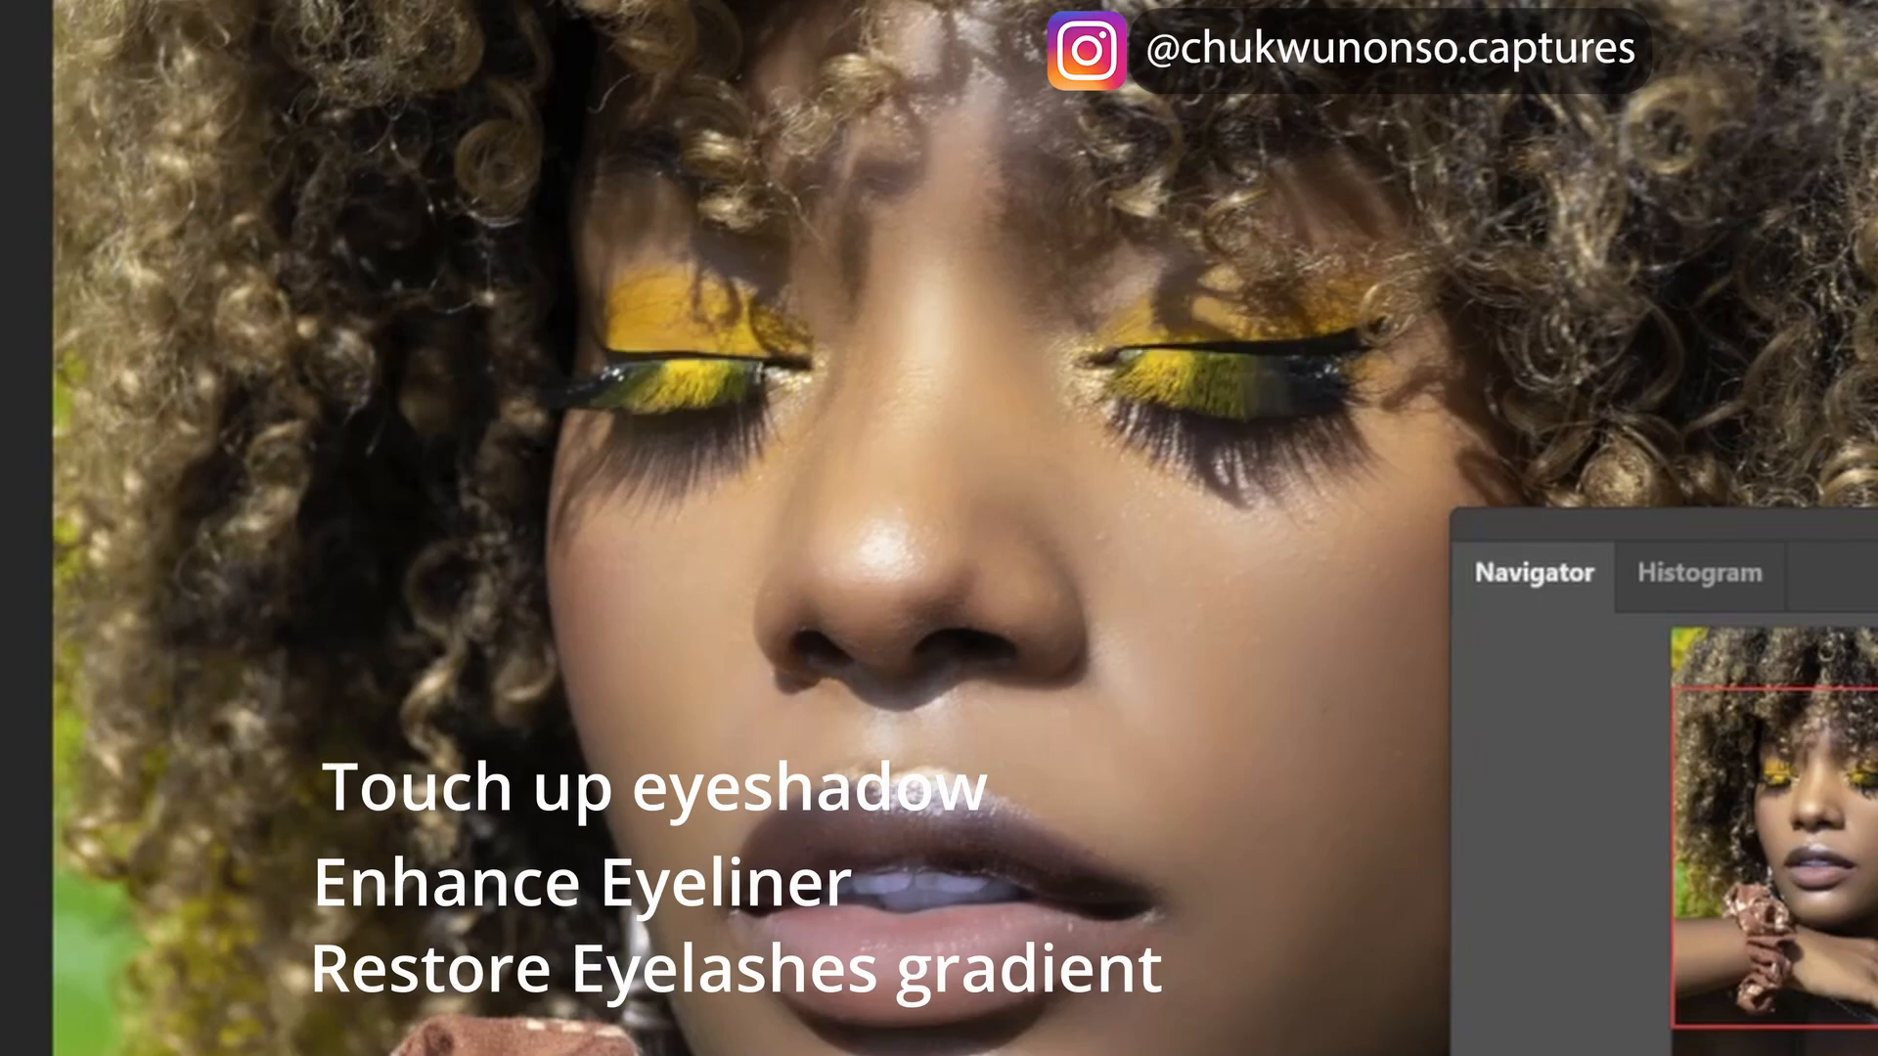
key("ctrl+plus")
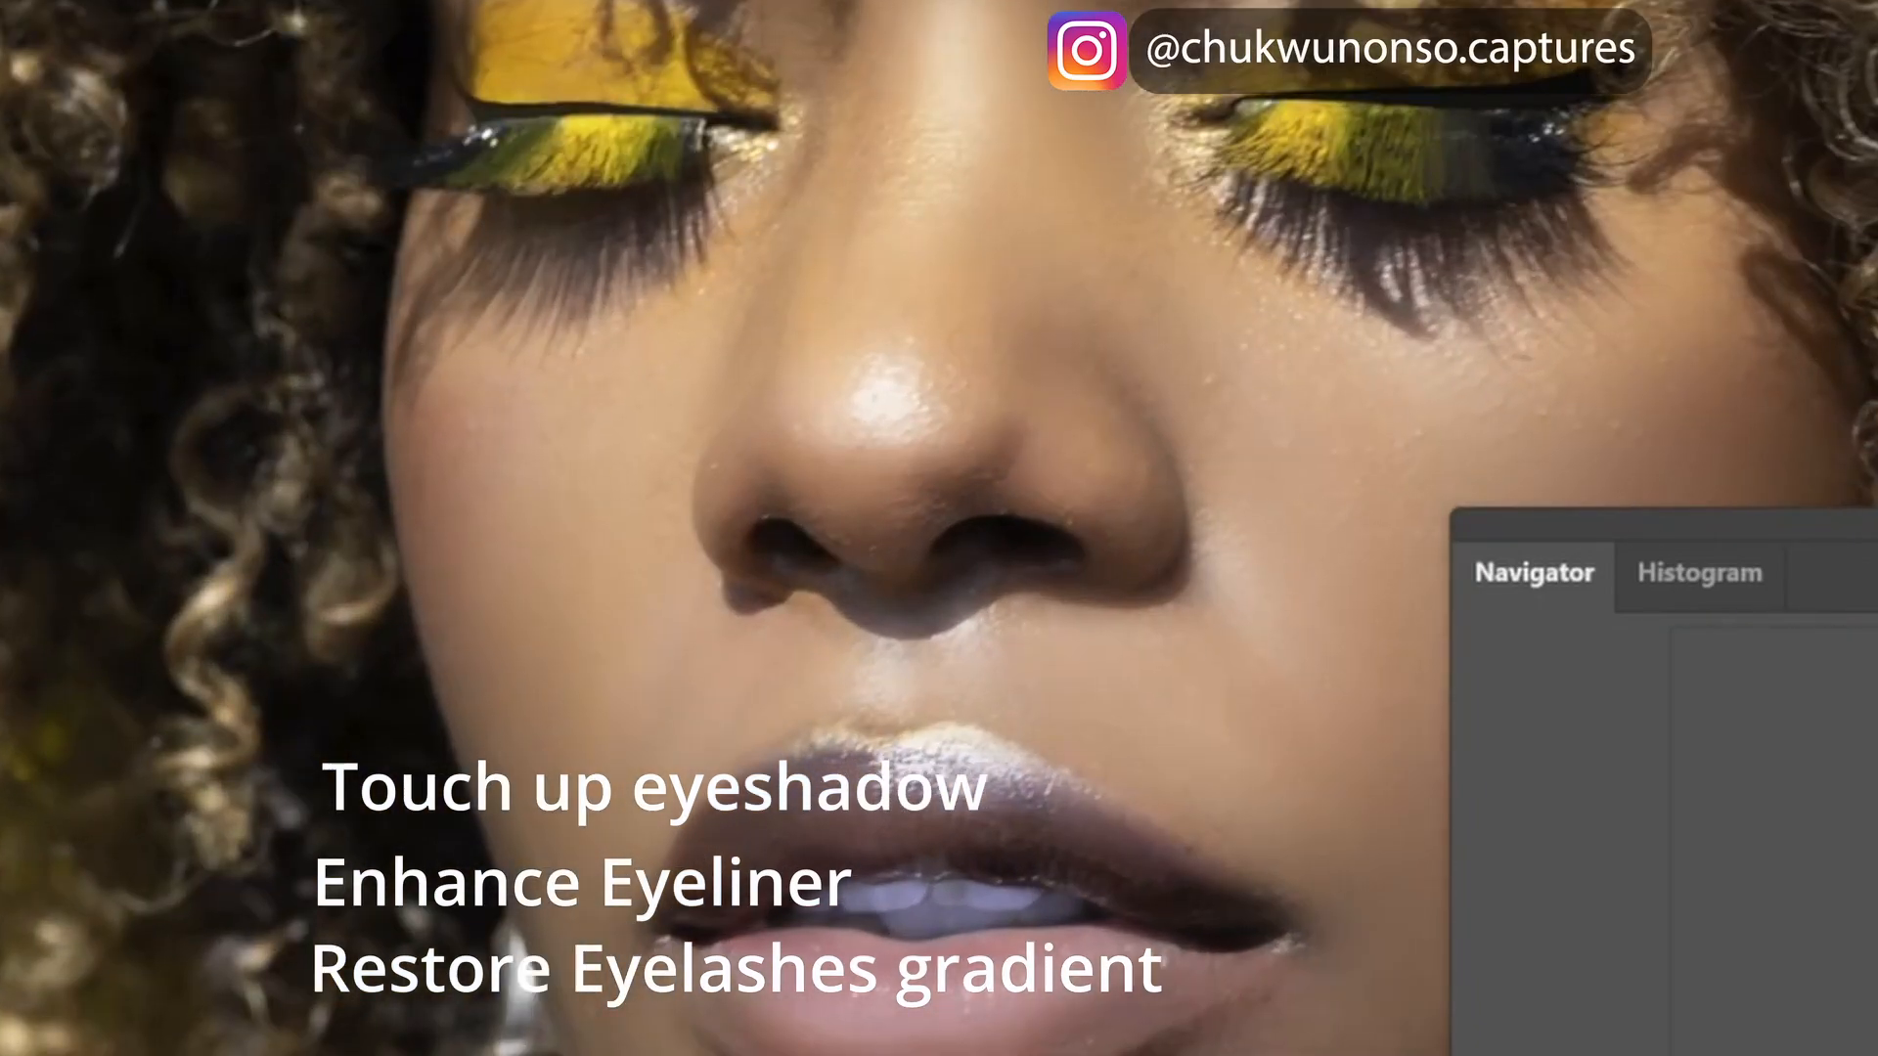
key("ctrl+plus")
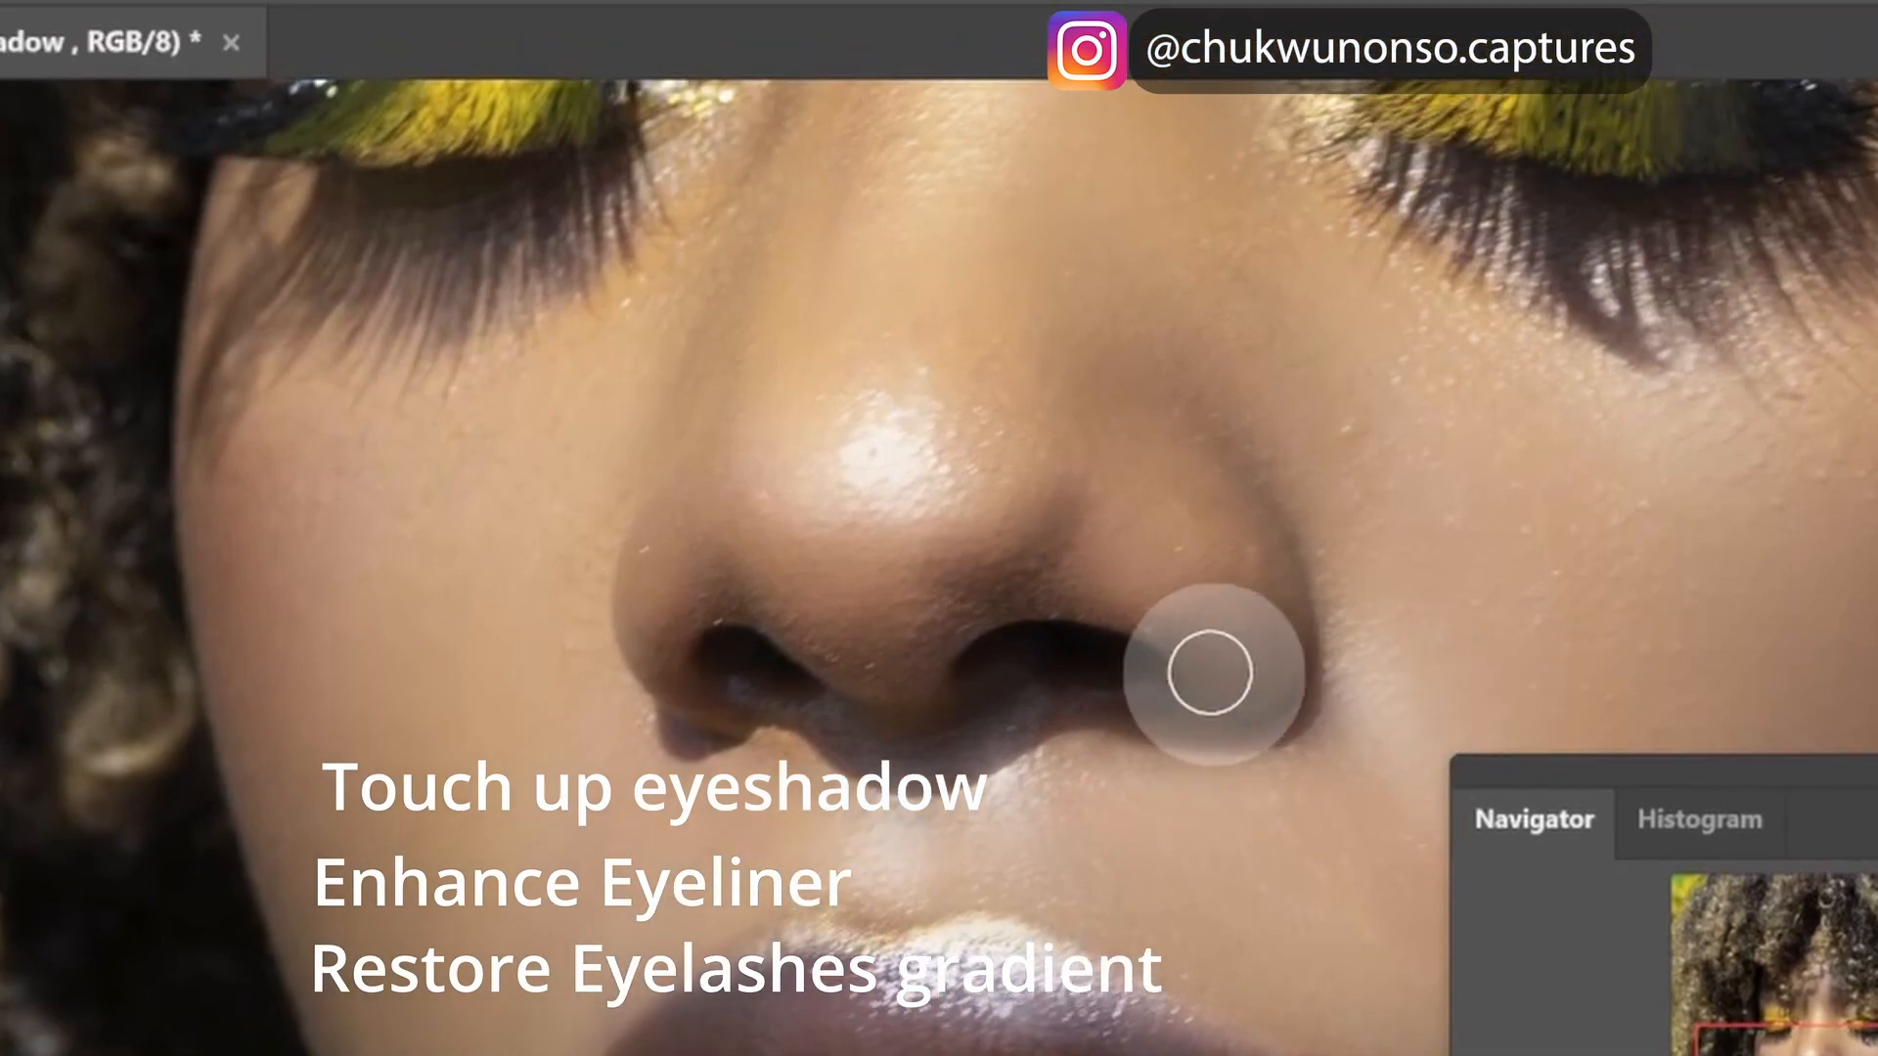
left_click_drag(1133, 645, 1076, 1055)
mouse_move(1247, 990)
left_mouse_down()
mouse_move(1192, 1041)
mouse_move(859, 989)
mouse_move(782, 958)
mouse_move(802, 939)
mouse_move(733, 929)
left_mouse_up()
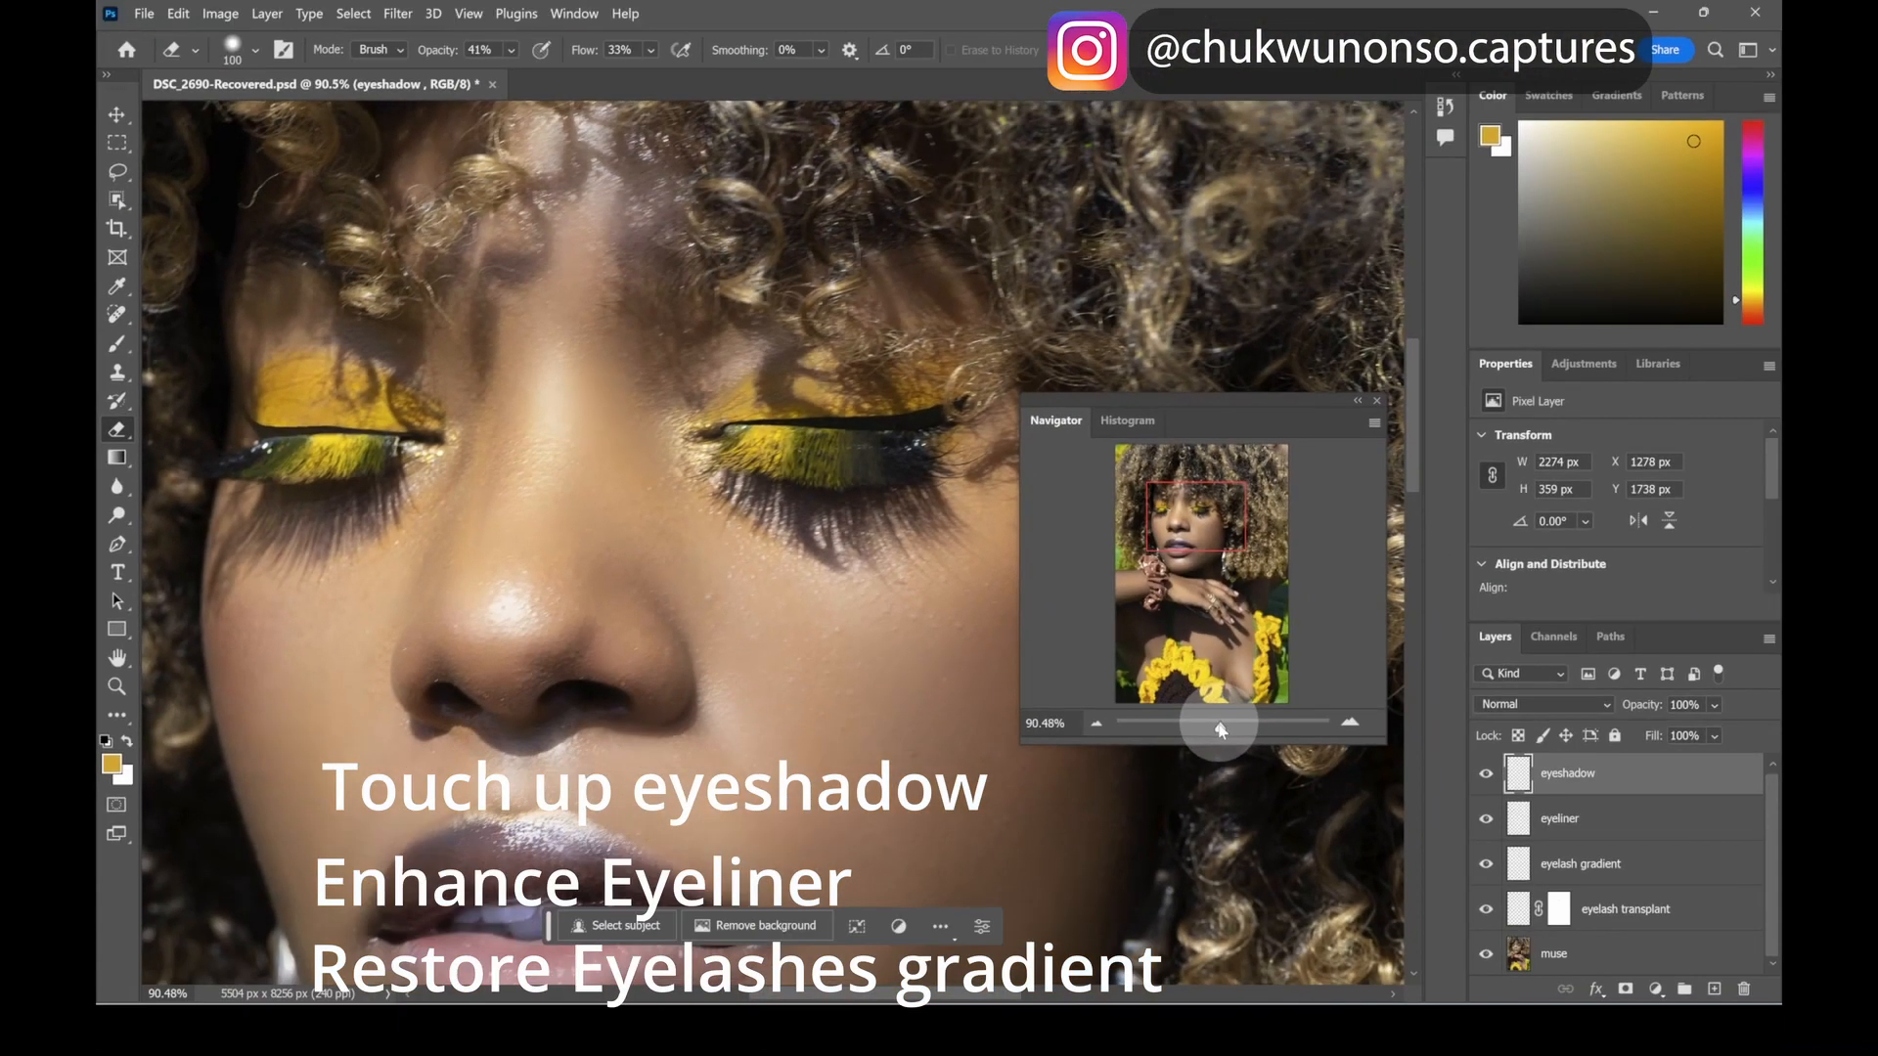
left_click_drag(1216, 721, 1210, 726)
left_click_drag(1200, 547, 1195, 571)
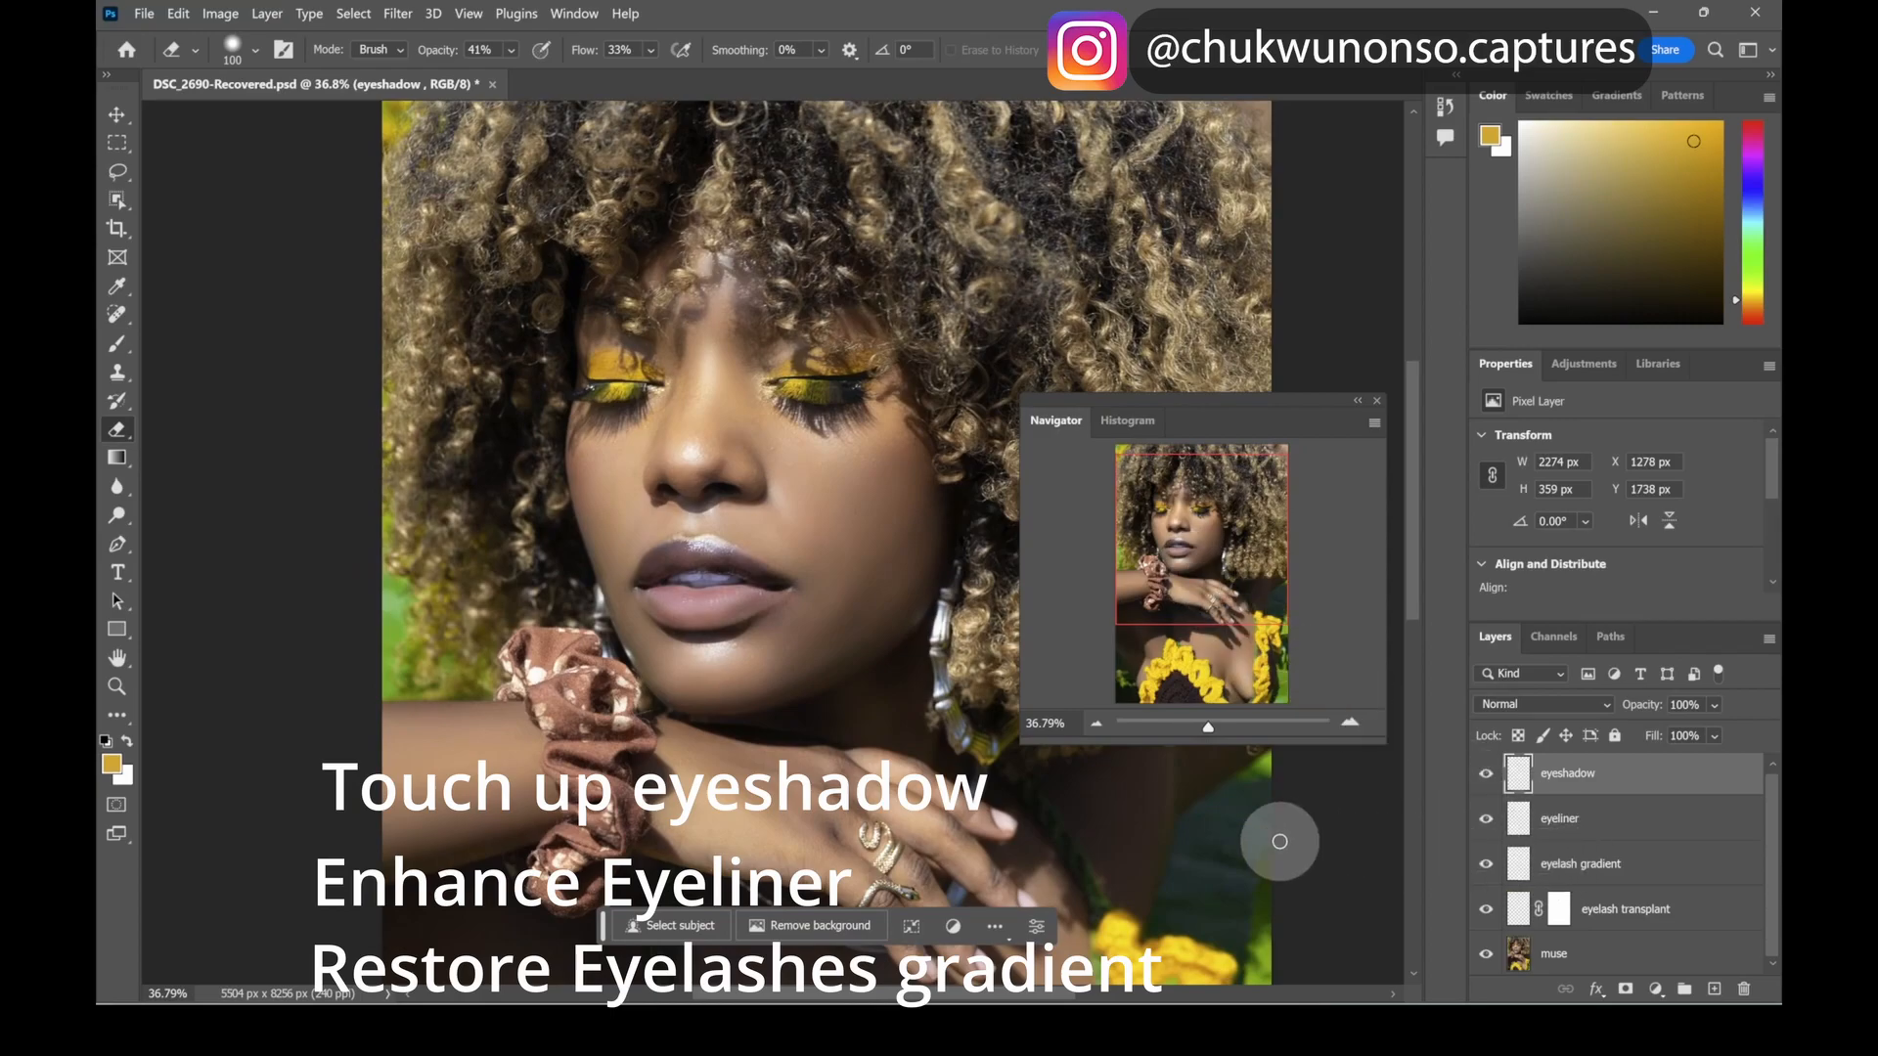
left_click_drag(1208, 728, 1202, 729)
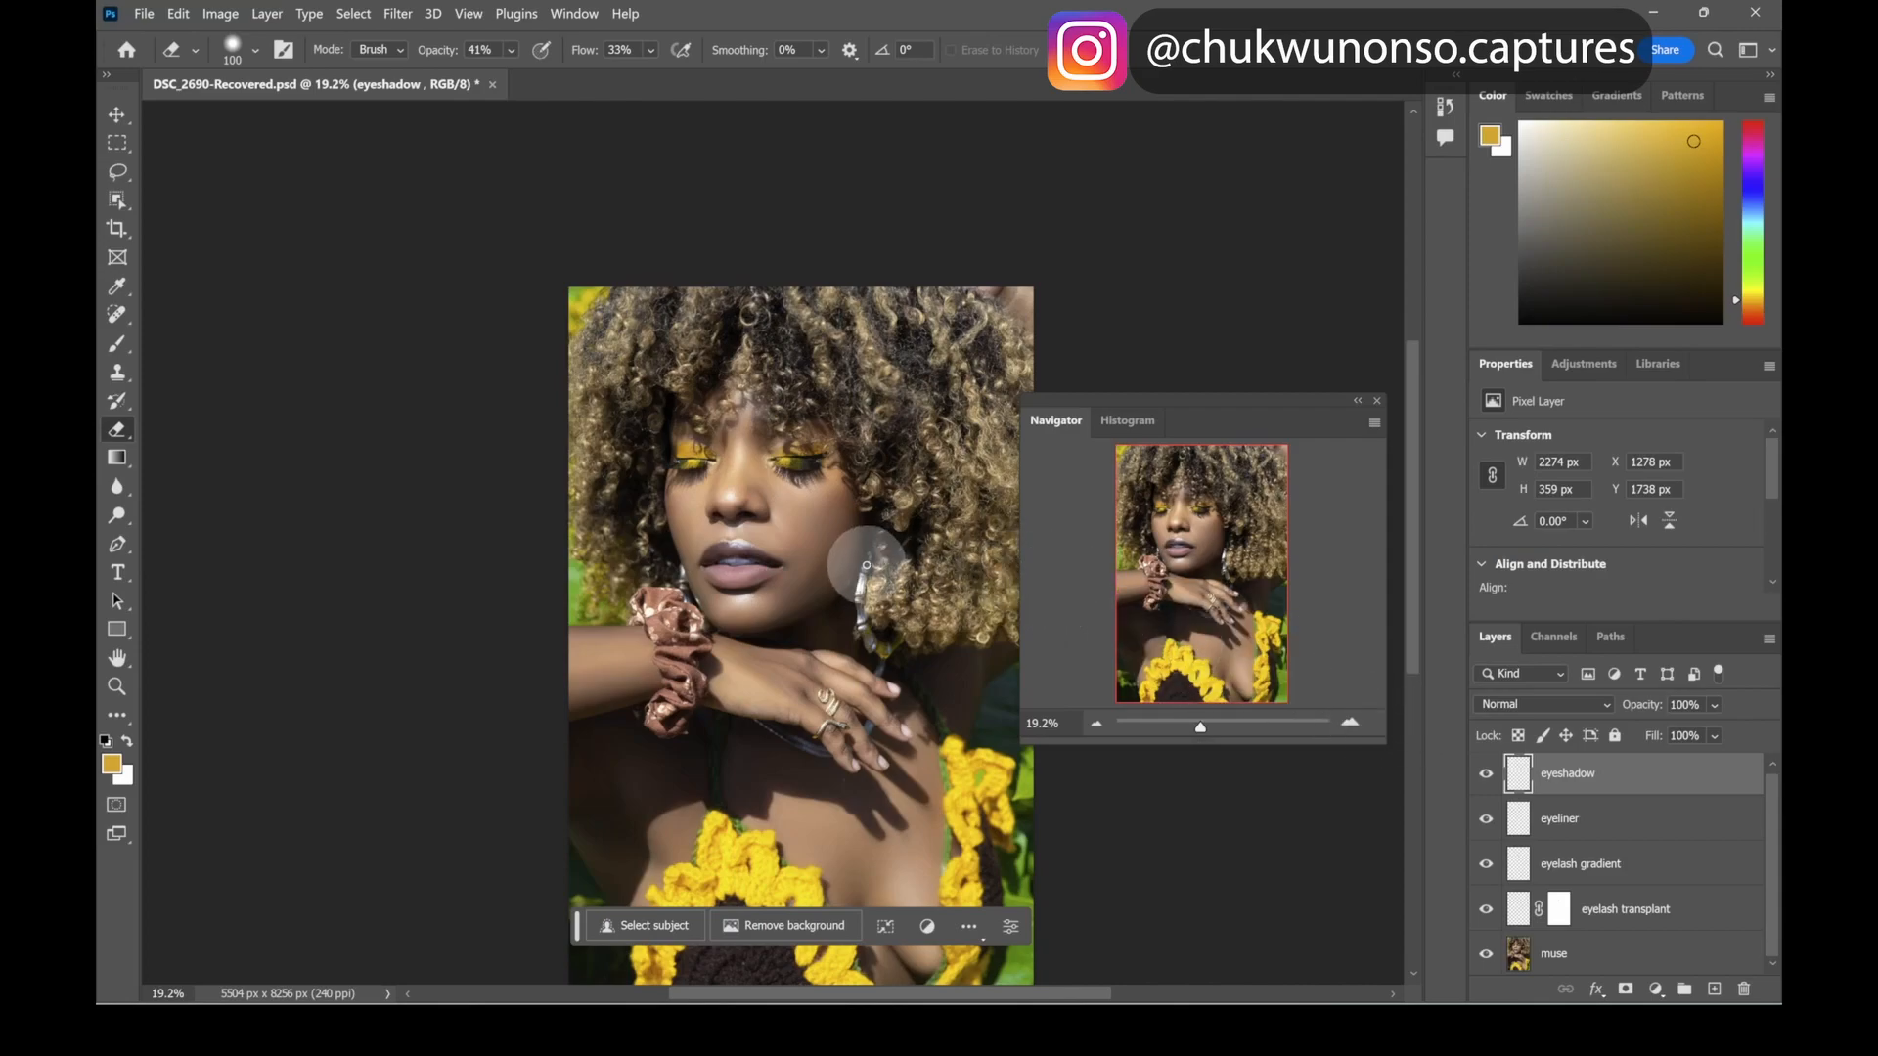
left_click_drag(871, 580, 841, 494)
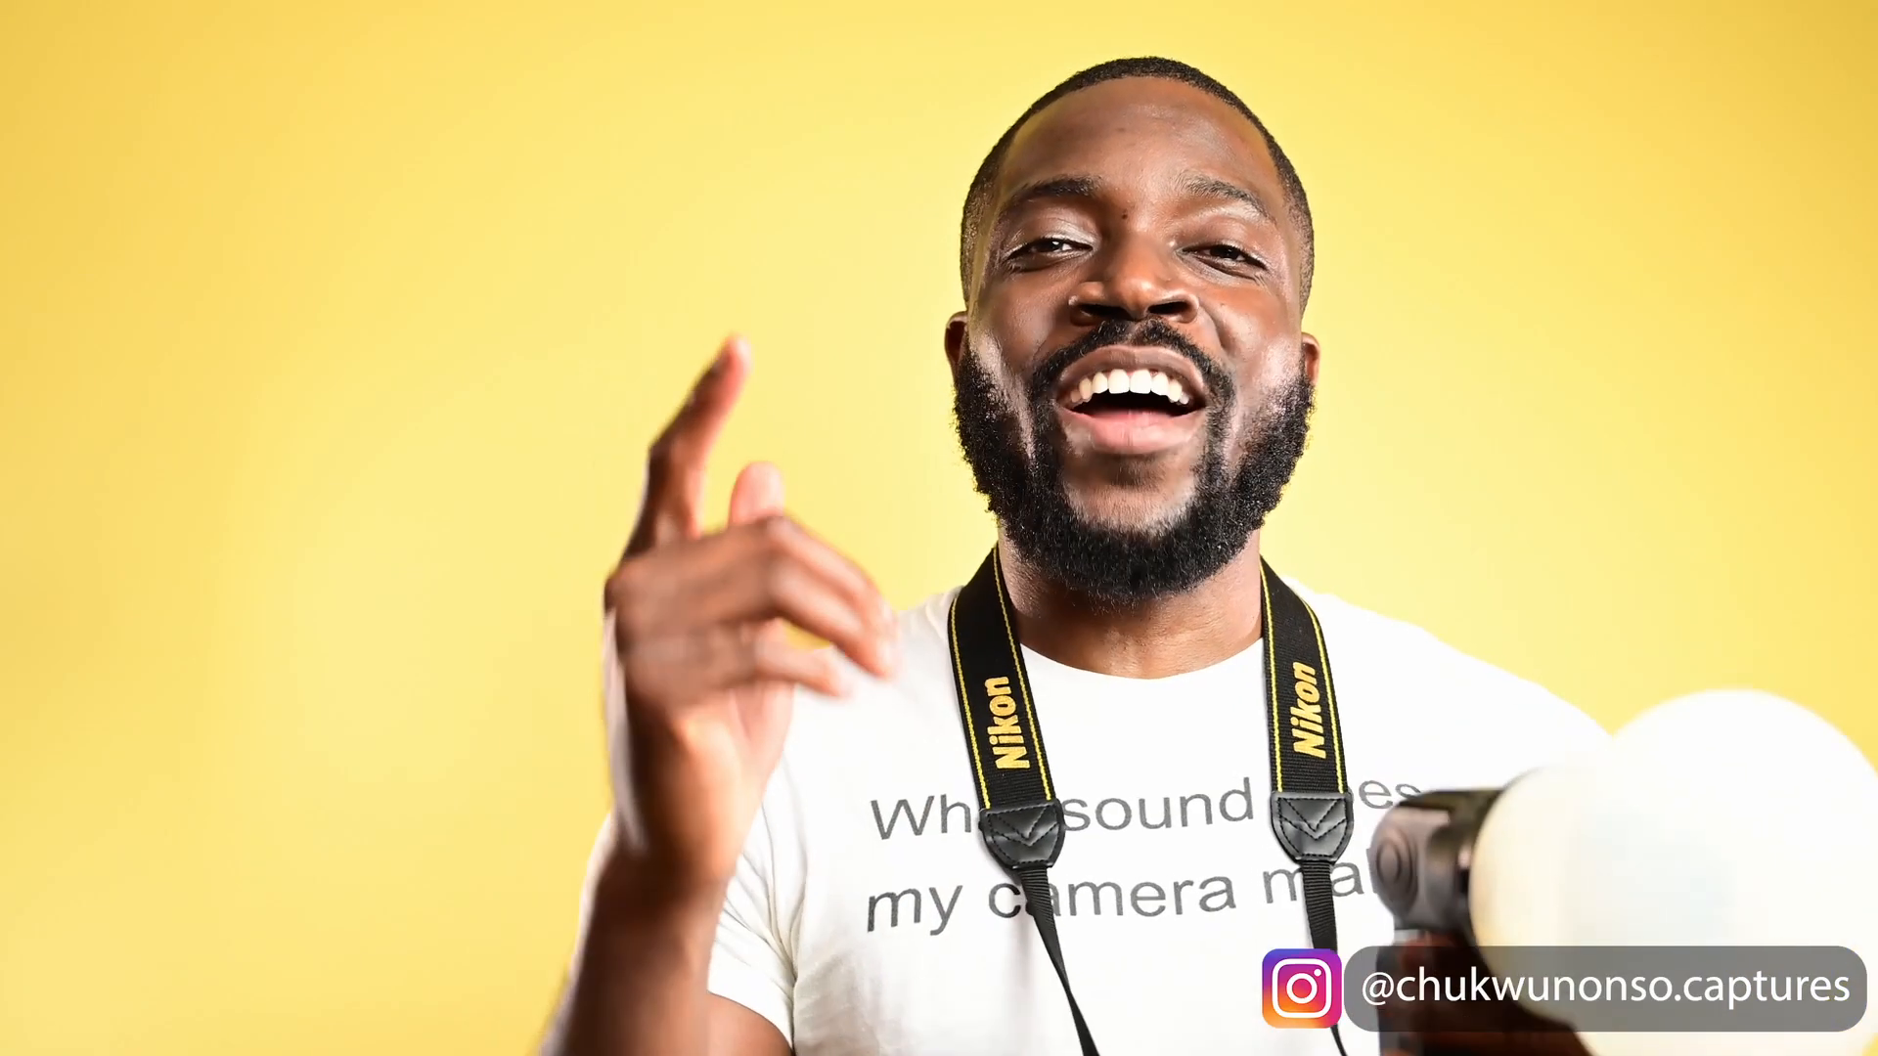